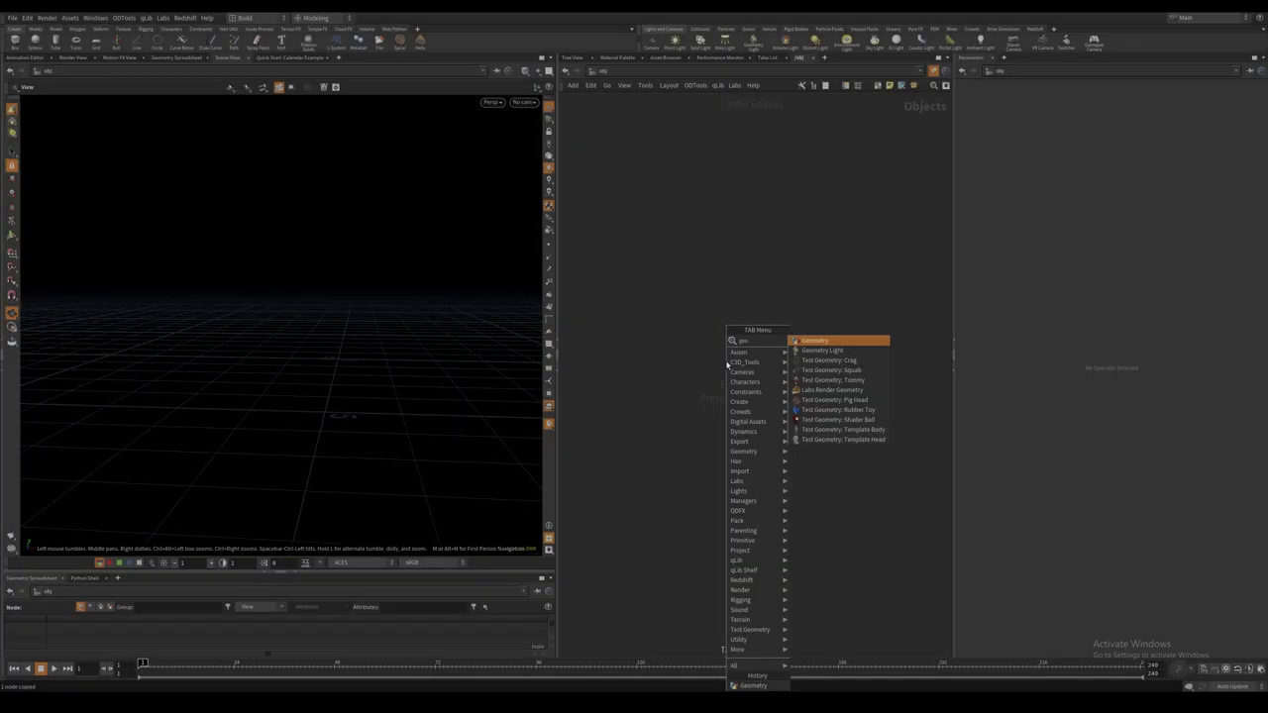
Create a Geometry object at object level and name it ENVIRONMENT.
key(Return)
click(726, 363)
double_click(782, 361)
text(ENVIRONMENT)
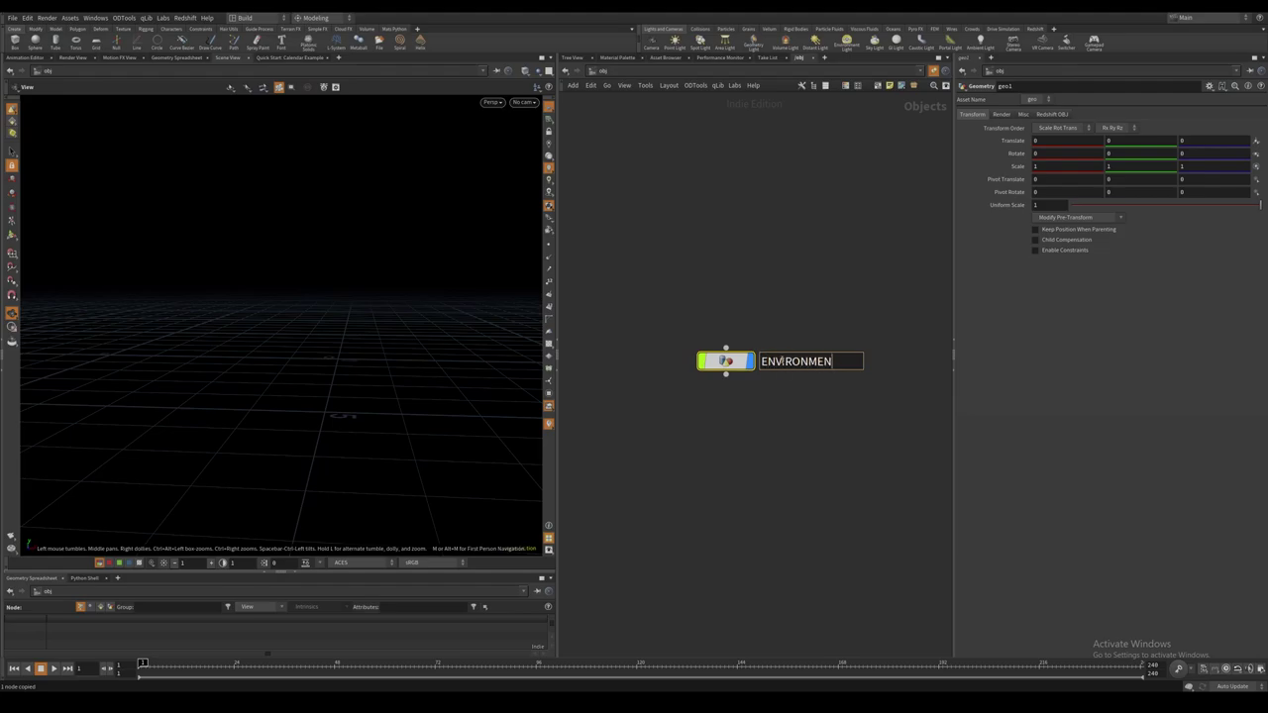
key(Return)
Inside ENVIRONMENT, add a File node that loads kyloren.environment.0001.bgeo.sc.
double_click(726, 361)
key(Tab)
text(fil)
key(Return)
click(726, 338)
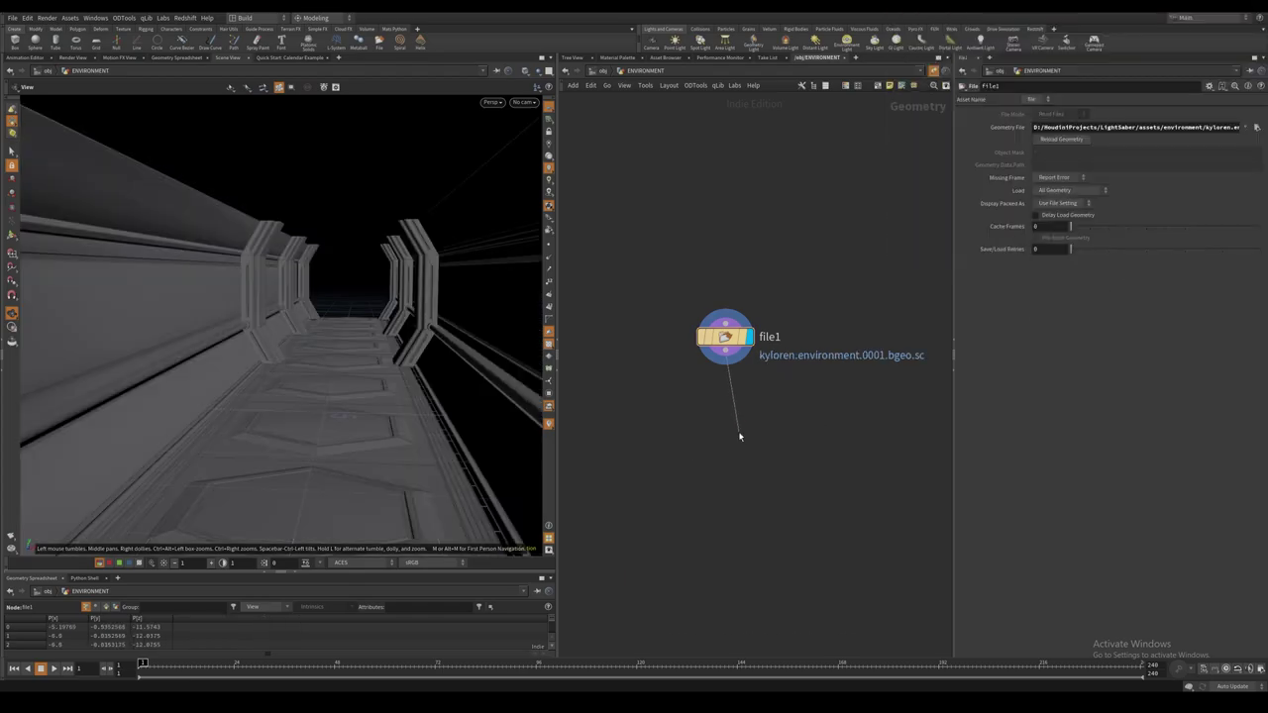
Connect a Null below the File node and name it OUT-environment.
key(Tab)
text(null)
key(Return)
click(729, 437)
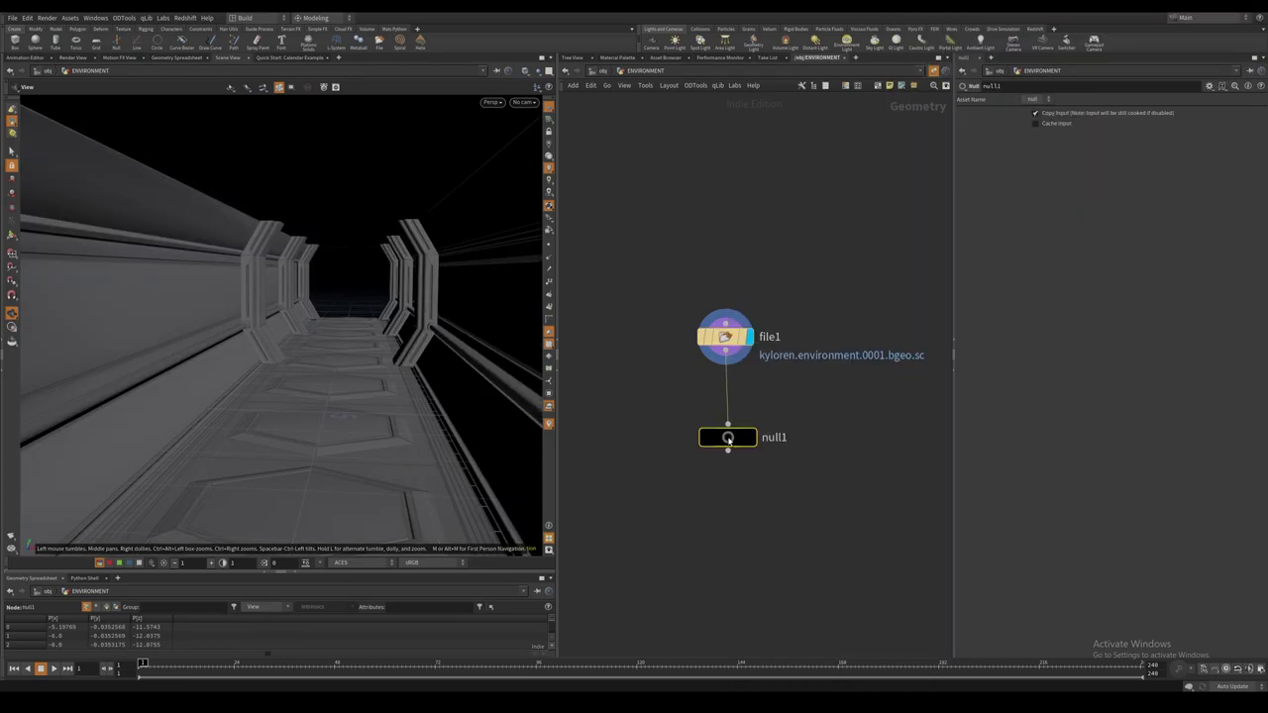
click(764, 431)
text(OUT-environment)
key(Return)
Return to object level and create a second Geometry object named CHARACTER below ENVIRONMENT.
key(u)
key(Tab)
text(geo)
key(Return)
click(722, 378)
click(765, 379)
text(CHARACTER)
key(Return)
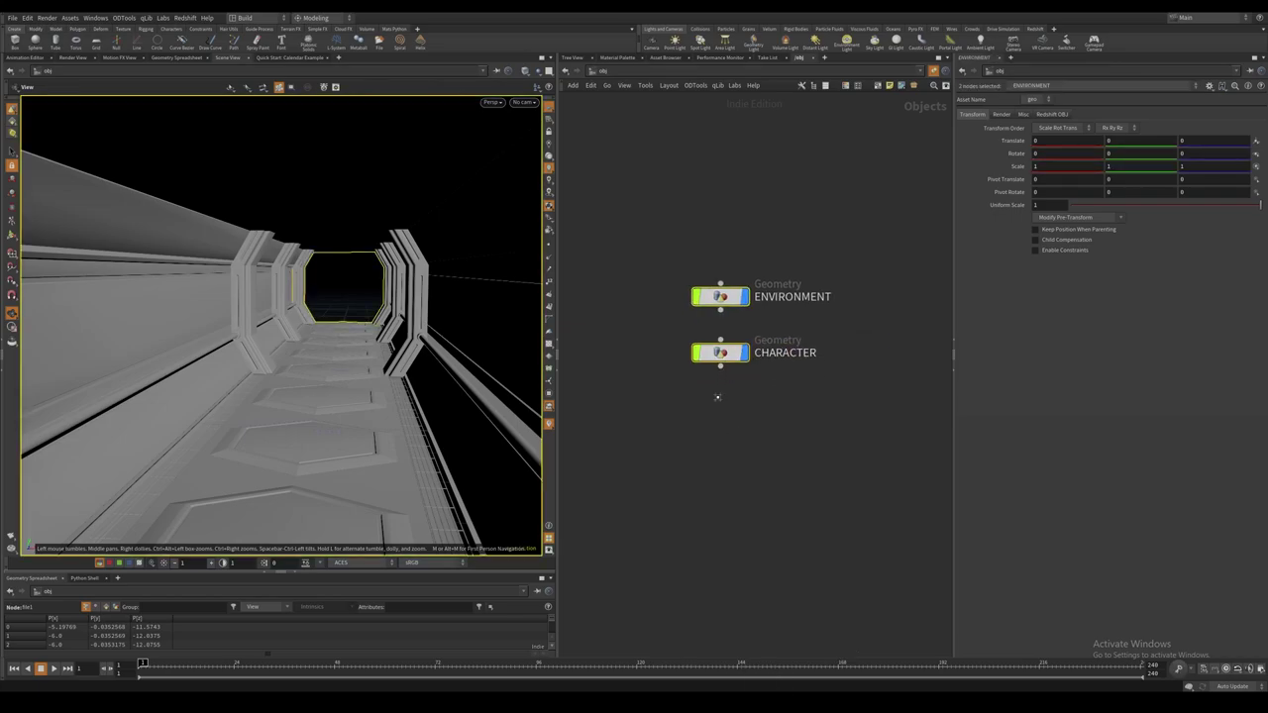
Inside CHARACTER, add an FBX Character Import node and load Great Sword Walk.fbx.
key(i)
key(Tab)
text(fbxc)
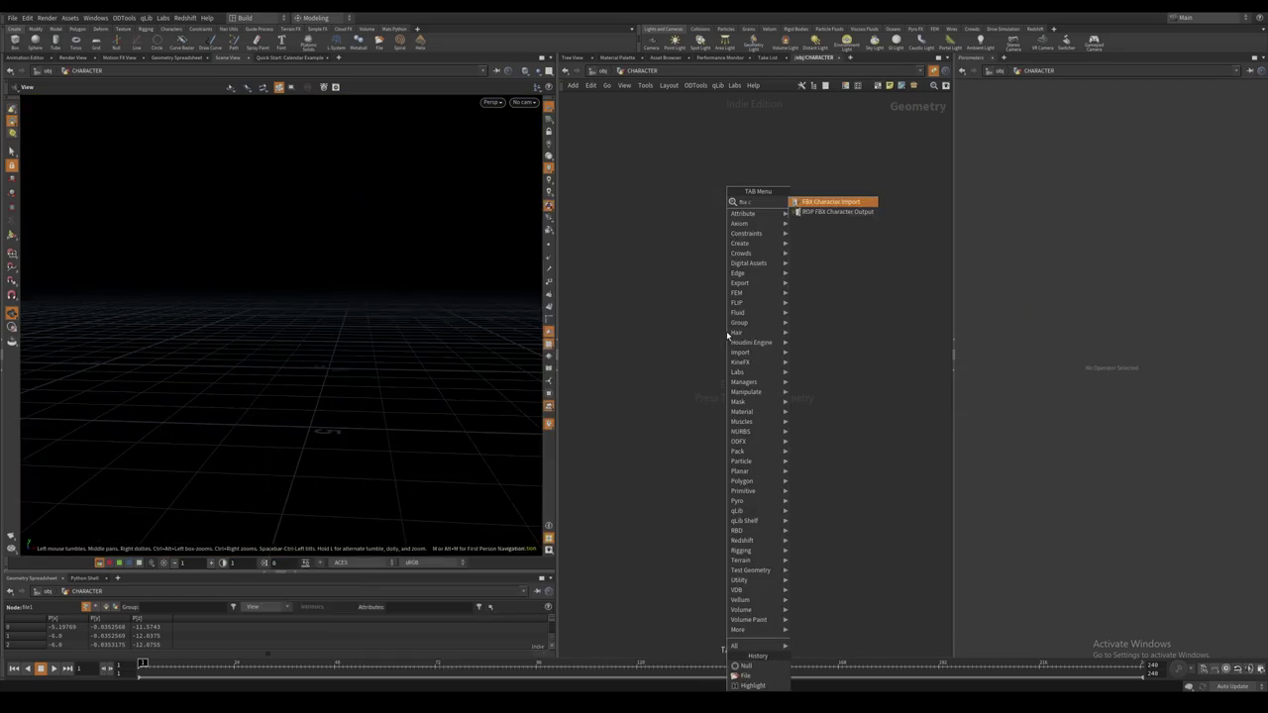
key(Return)
click(726, 332)
click(1255, 142)
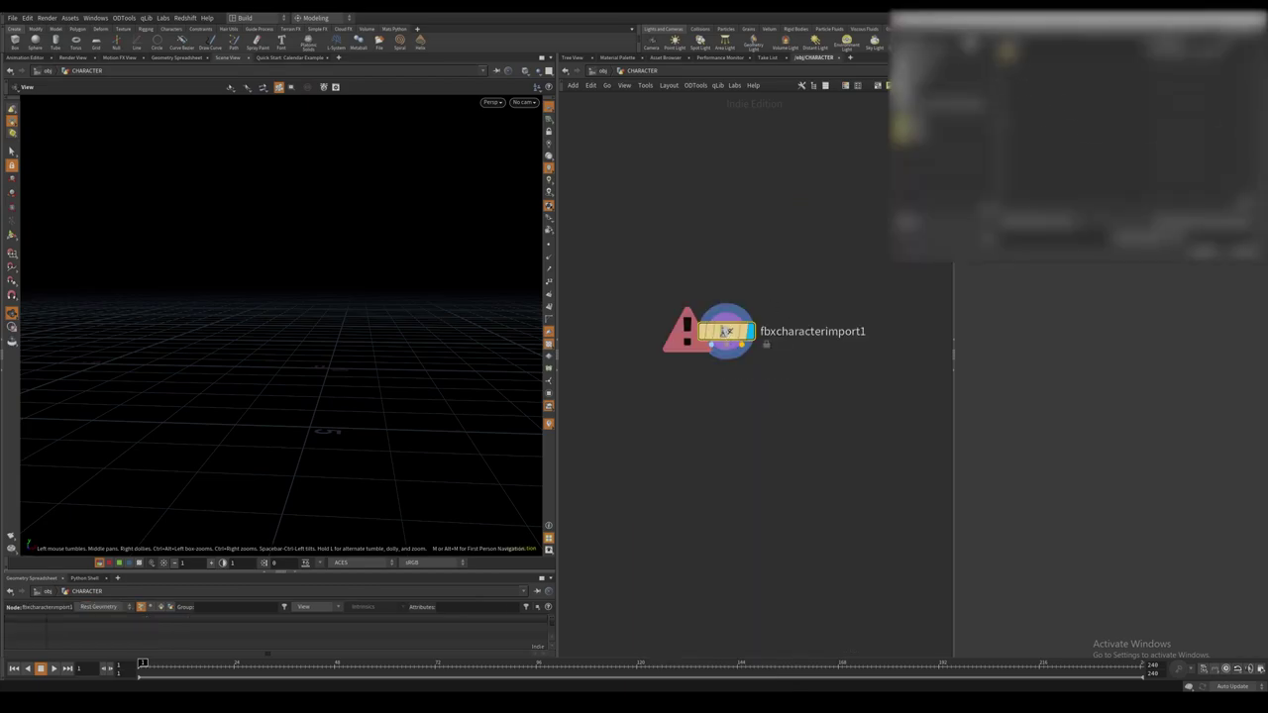
click(1066, 106)
click(1207, 255)
scroll(354, 332, up, 5)
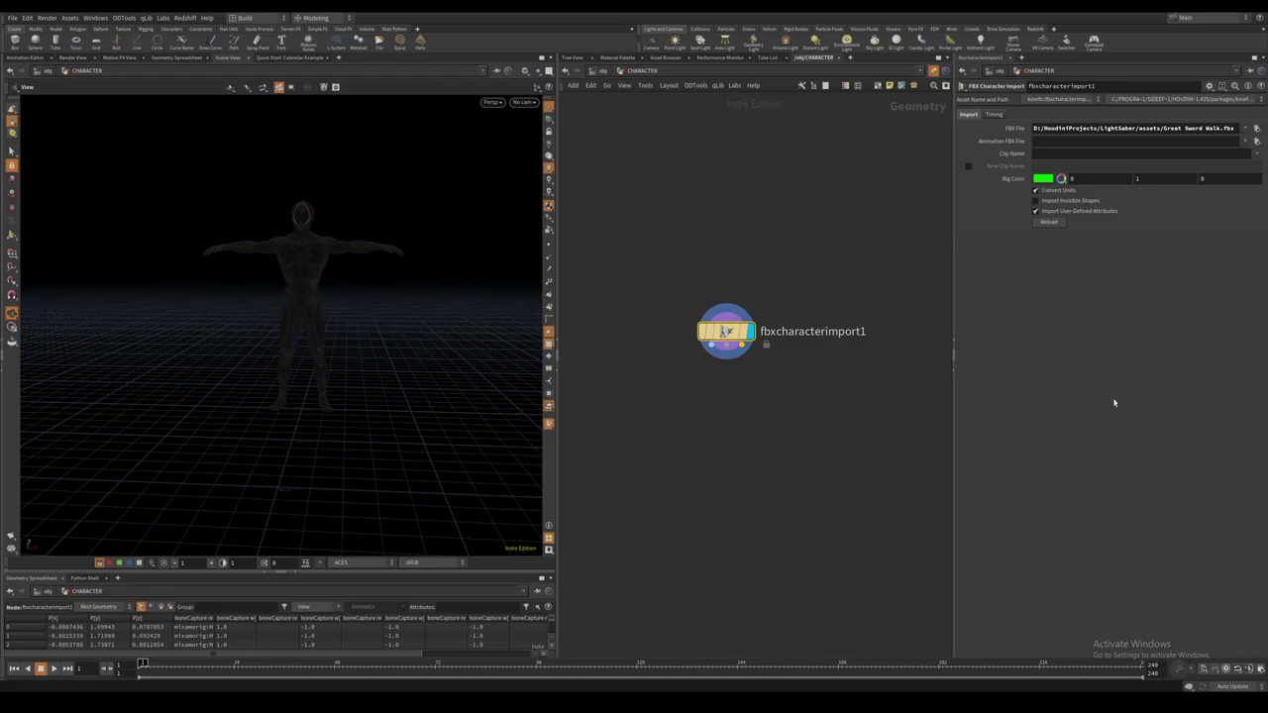
Add a Bone Deform node and wire all three outputs of the FBX character import into it.
click(712, 346)
key(Tab)
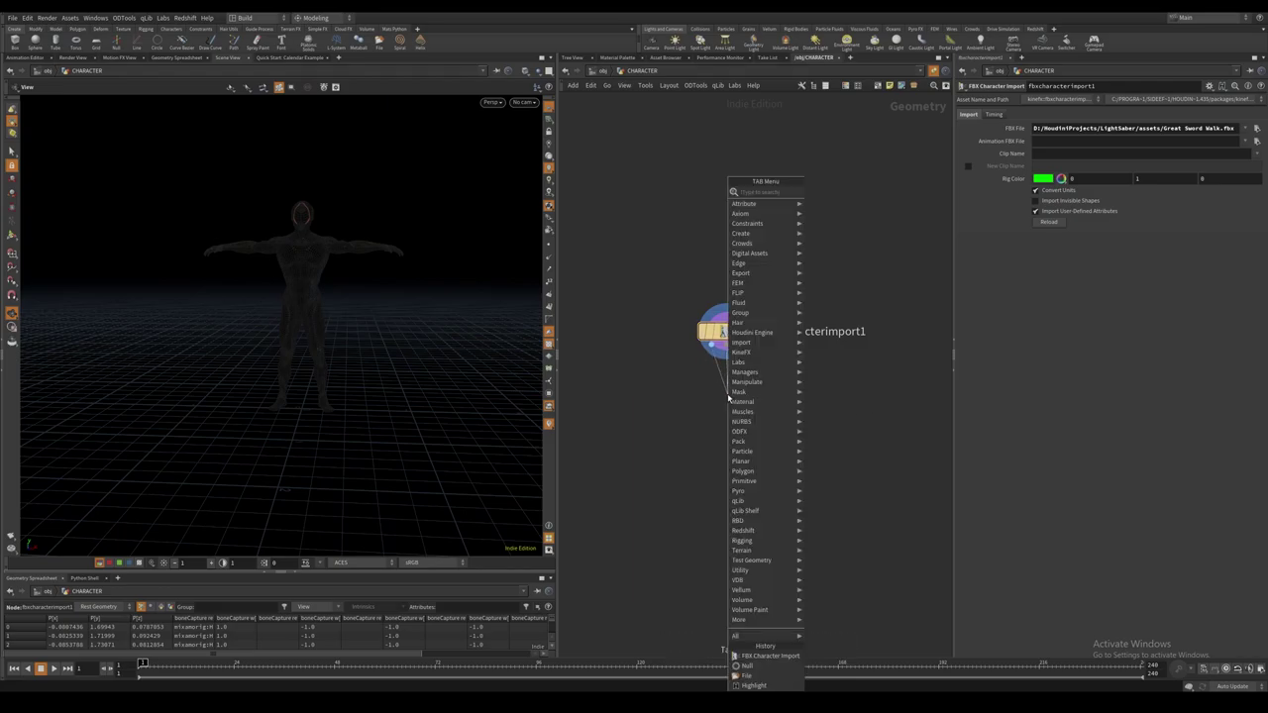
text(boned)
key(Return)
click(728, 398)
drag(728, 397, 727, 412)
click(722, 469)
middle_drag(716, 487, 708, 430)
Add an Attribute Delete node after Bone Deform, inspect its attributes and strip the unneeded ones with the * pattern.
key(Tab)
text(attribute de)
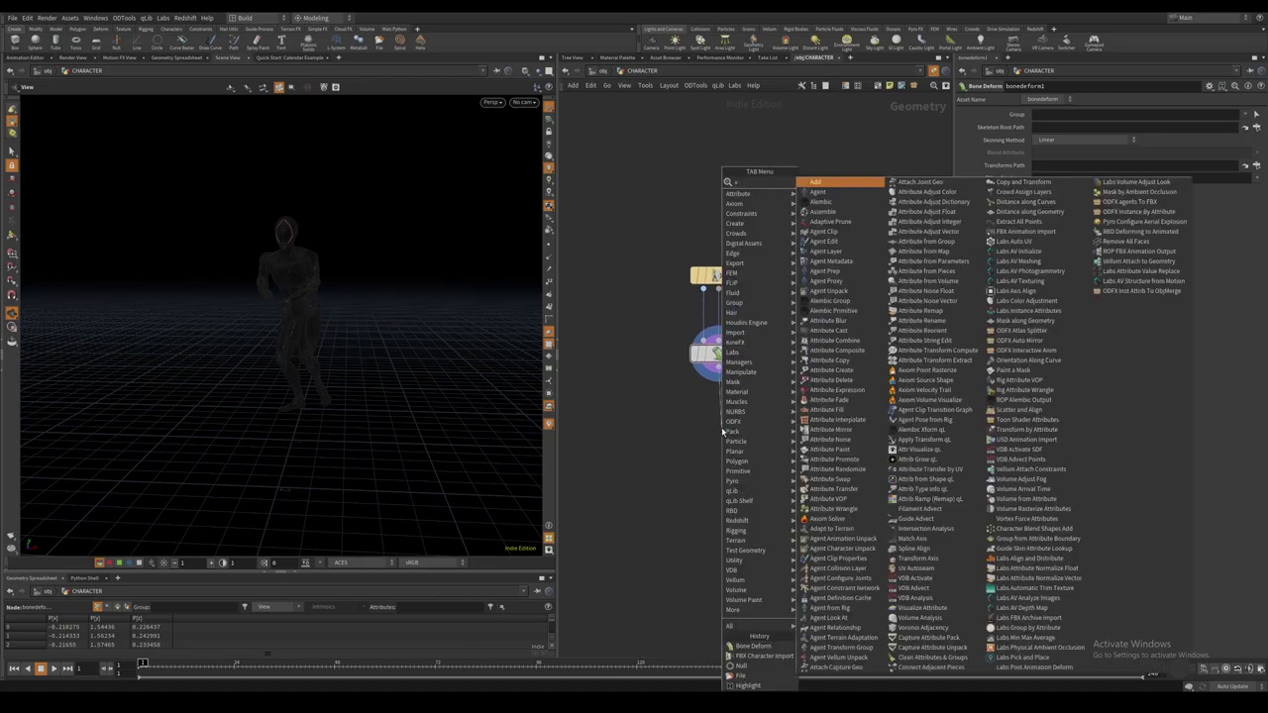
key(Return)
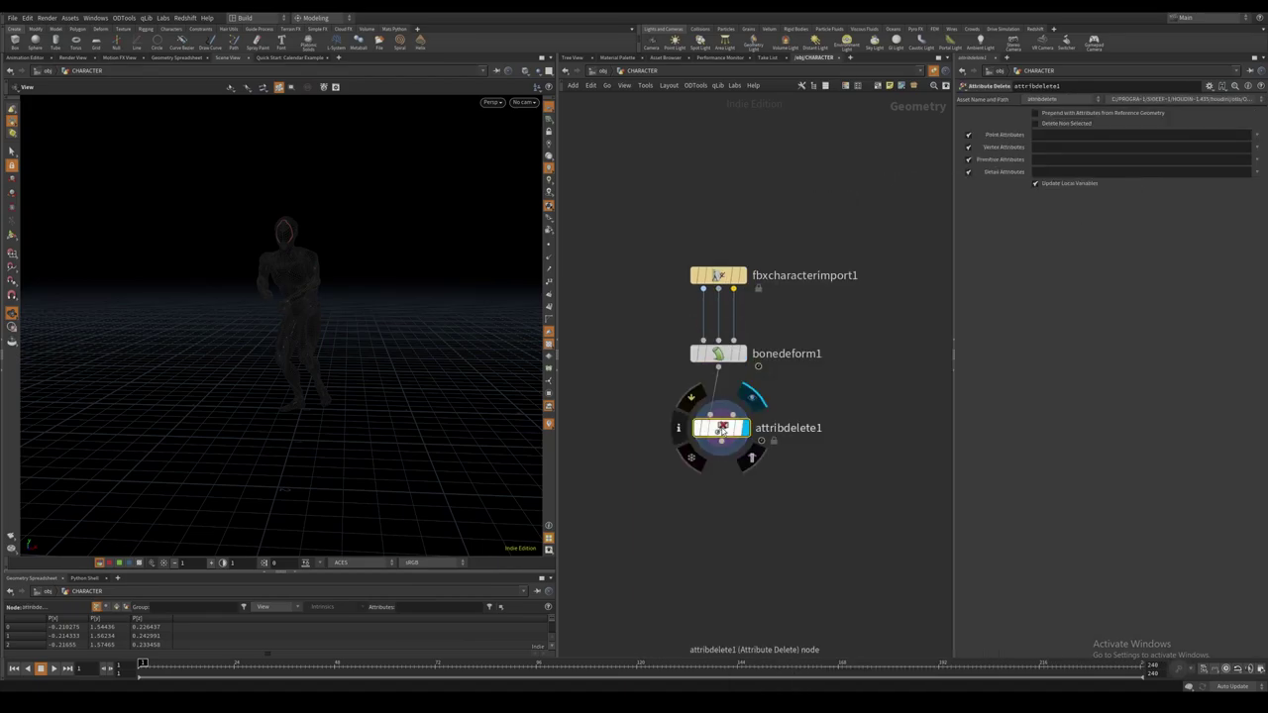
click(721, 427)
middle_click(720, 428)
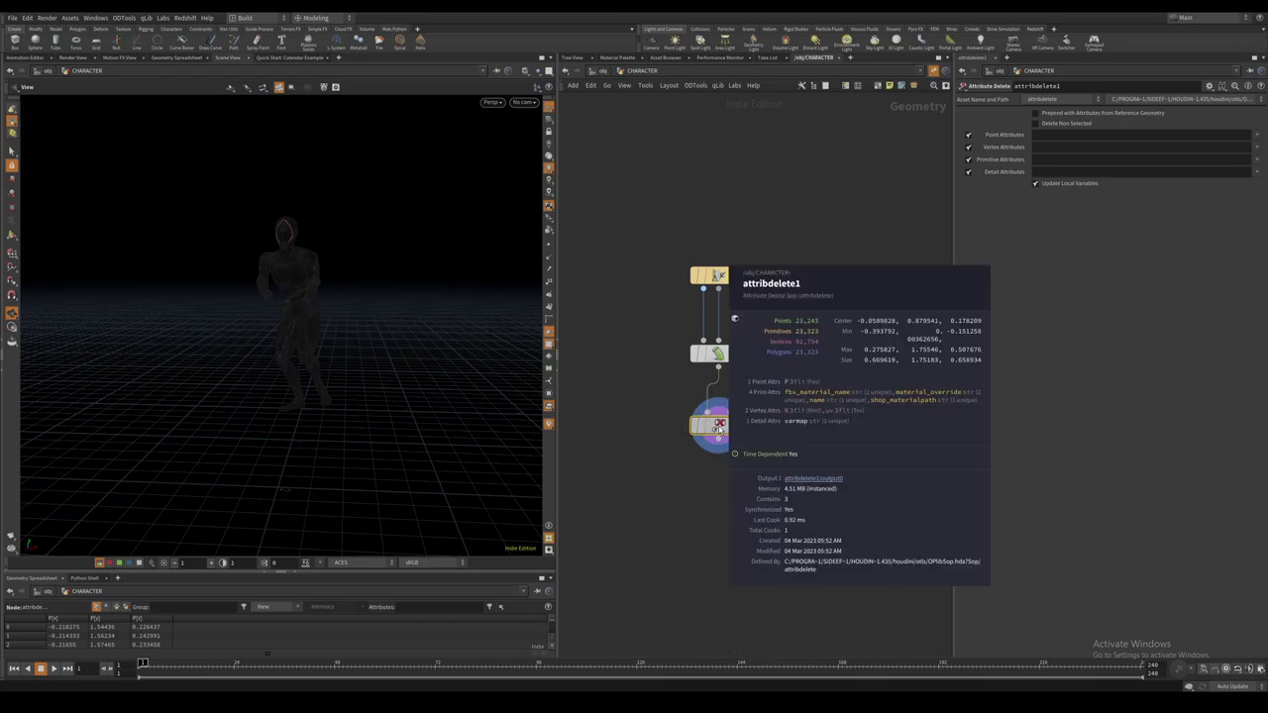
key(Tab)
text(*)
key(Tab)
text(*)
key(Return)
Add a Retime node after Attribute Delete, set its speed to .35 and play the animation.
key(Tab)
text(retime)
key(Return)
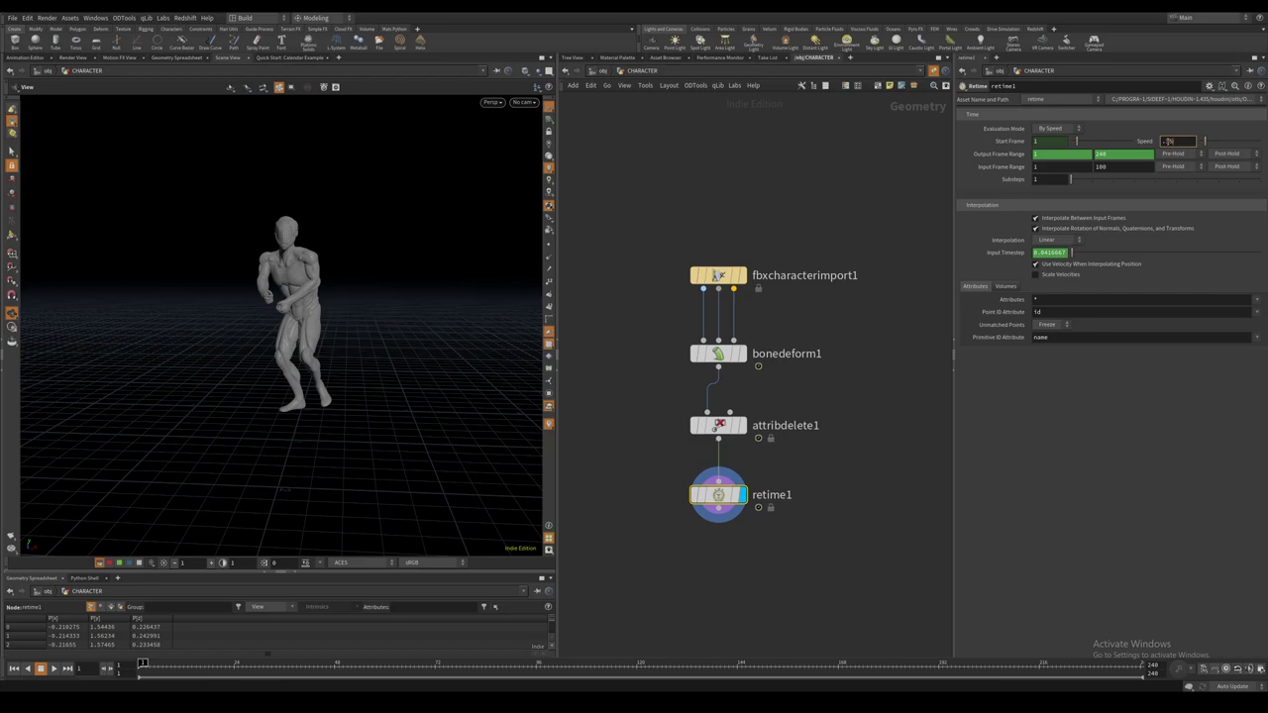
middle_drag(666, 570, 673, 513)
key(Up)
key(Up)
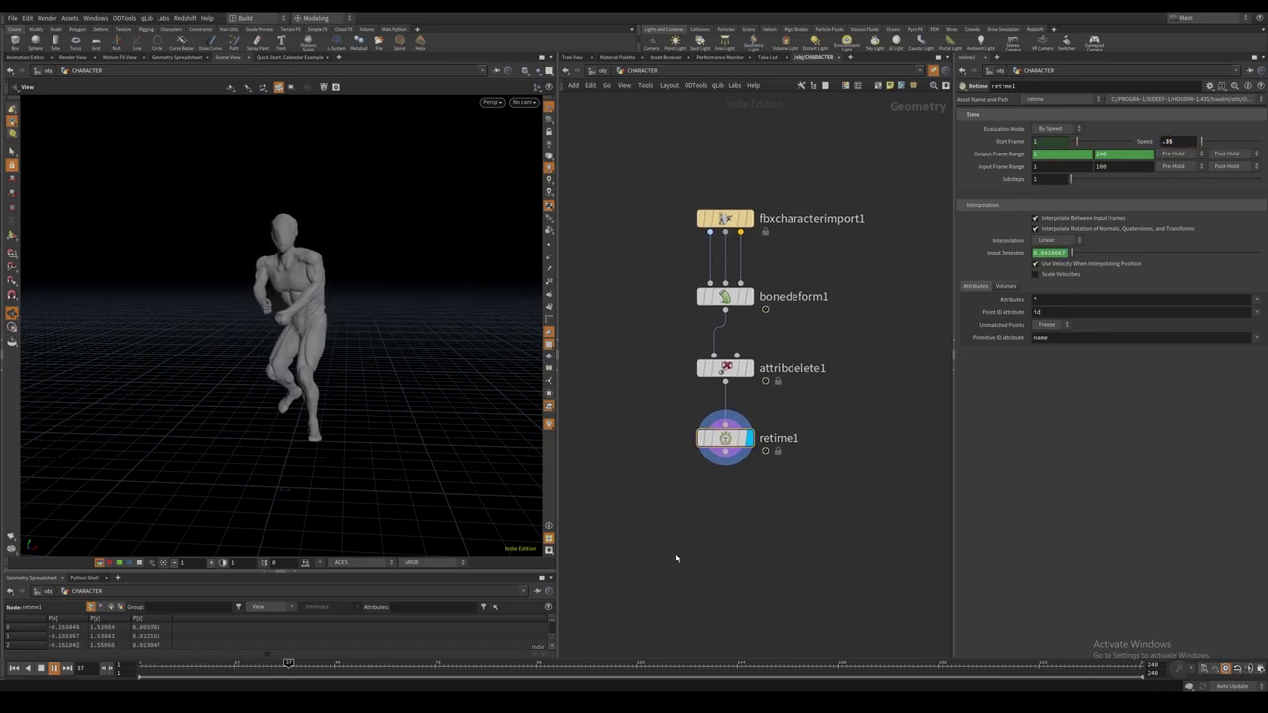
Align the nodes of the CHARACTER chain and move Attribute Delete and Retime closer together.
drag(769, 527, 724, 313)
drag(648, 304, 738, 452)
key(l)
drag(642, 453, 753, 404)
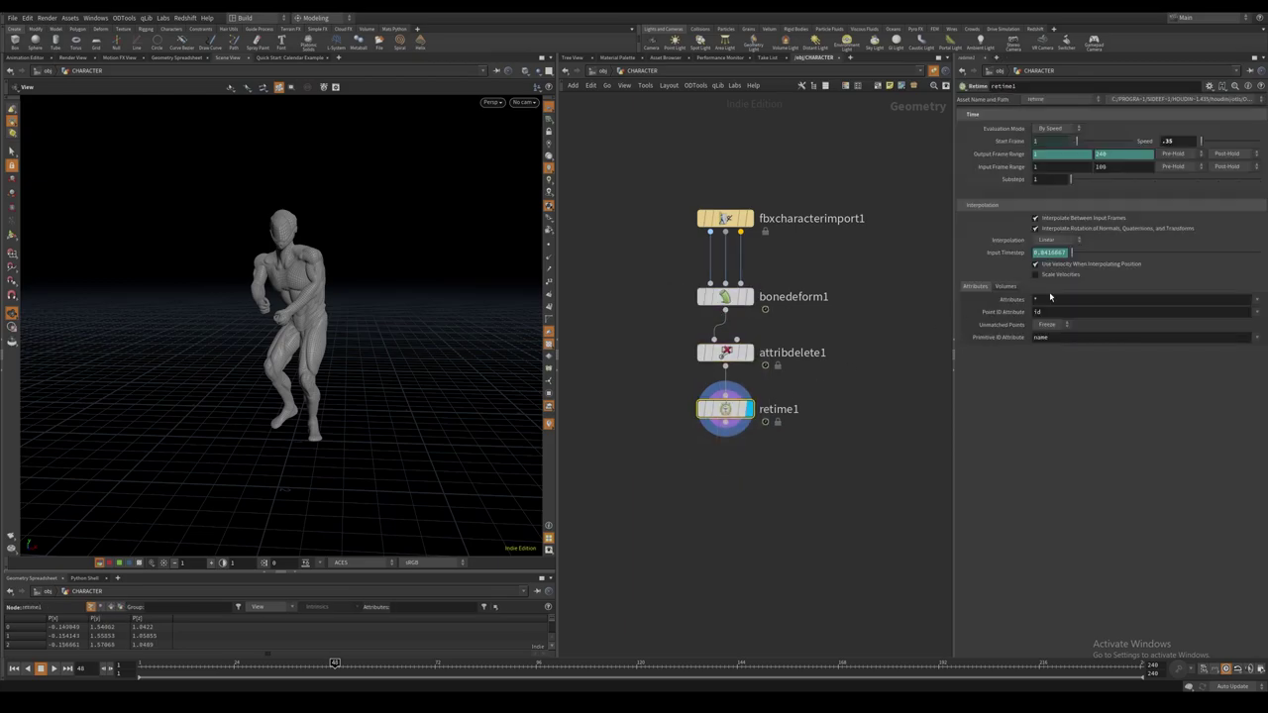
Add a Time Blend node directly below Retime and enable interpolating the rotation of normals, quaternions and transforms.
click(726, 422)
key(Tab)
text(timeb)
key(Return)
click(726, 489)
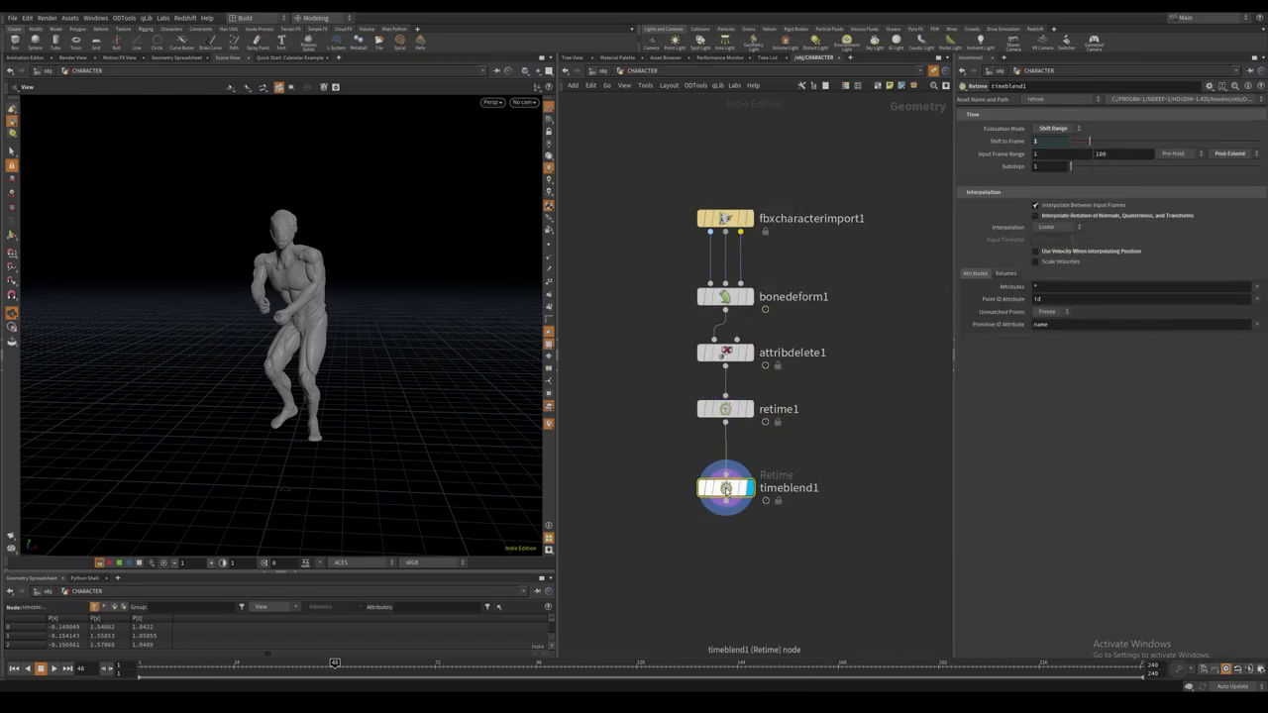
drag(726, 490, 725, 466)
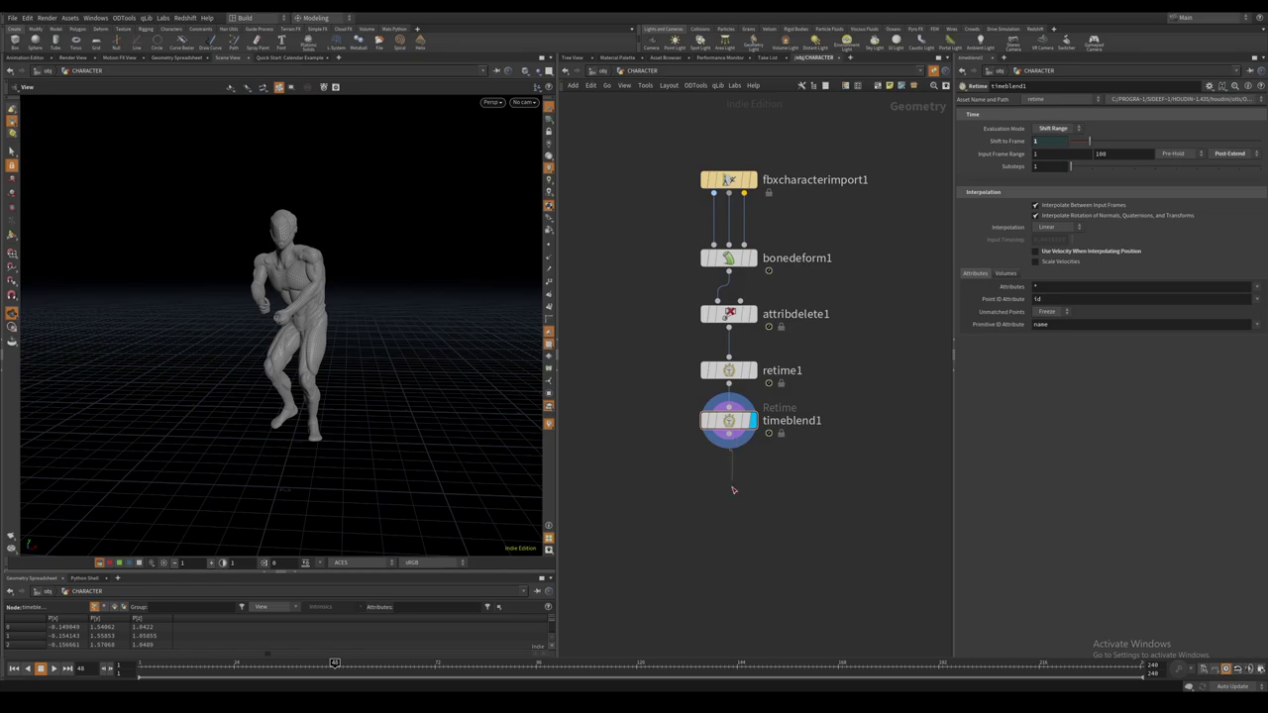
Connect a Null below the Time Blend node and name it OUT-anim.
key(Tab)
text(nu)
key(Return)
click(728, 520)
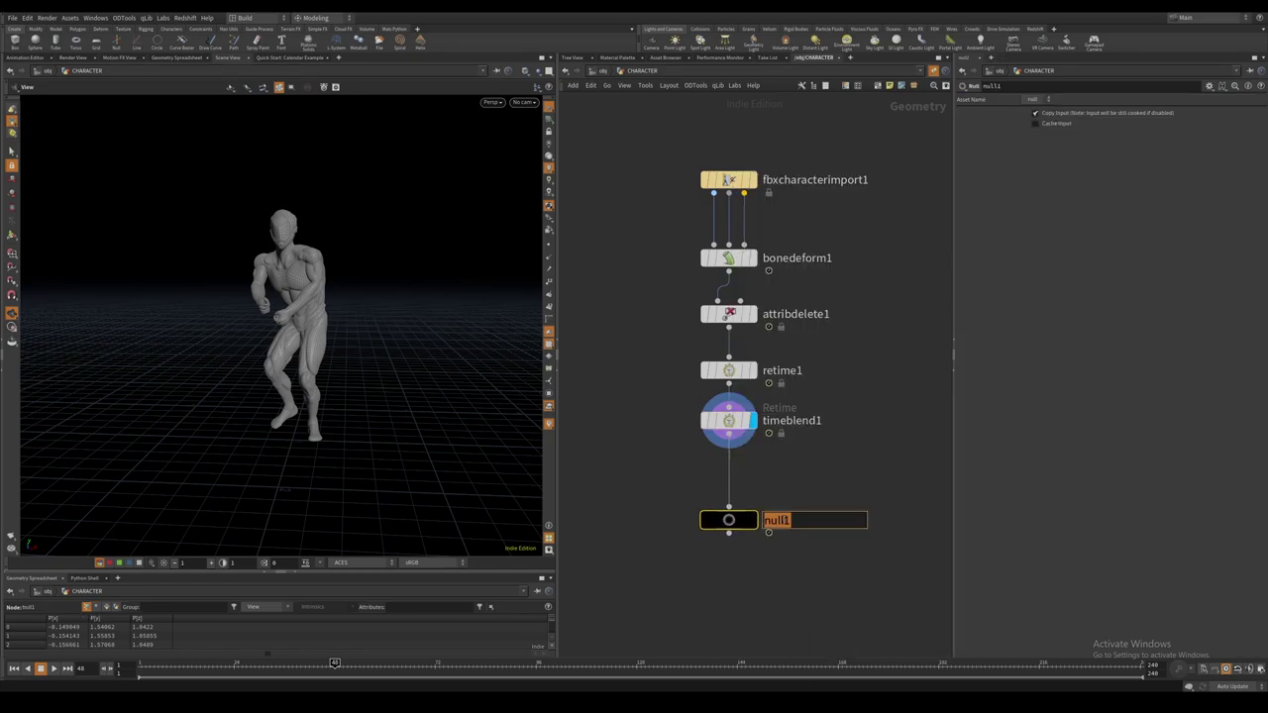
key(Return)
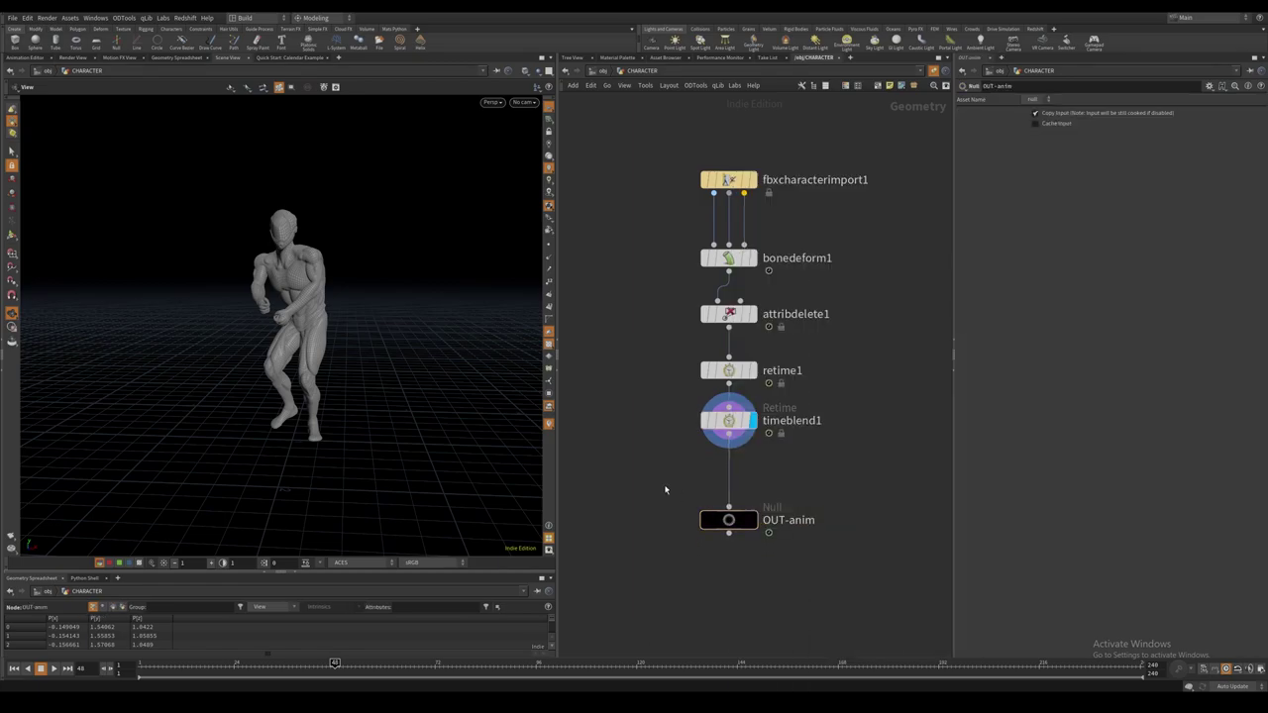
click(718, 421)
Return to object level, create a Geometry object named HILT below CHARACTER and align the three objects.
key(u)
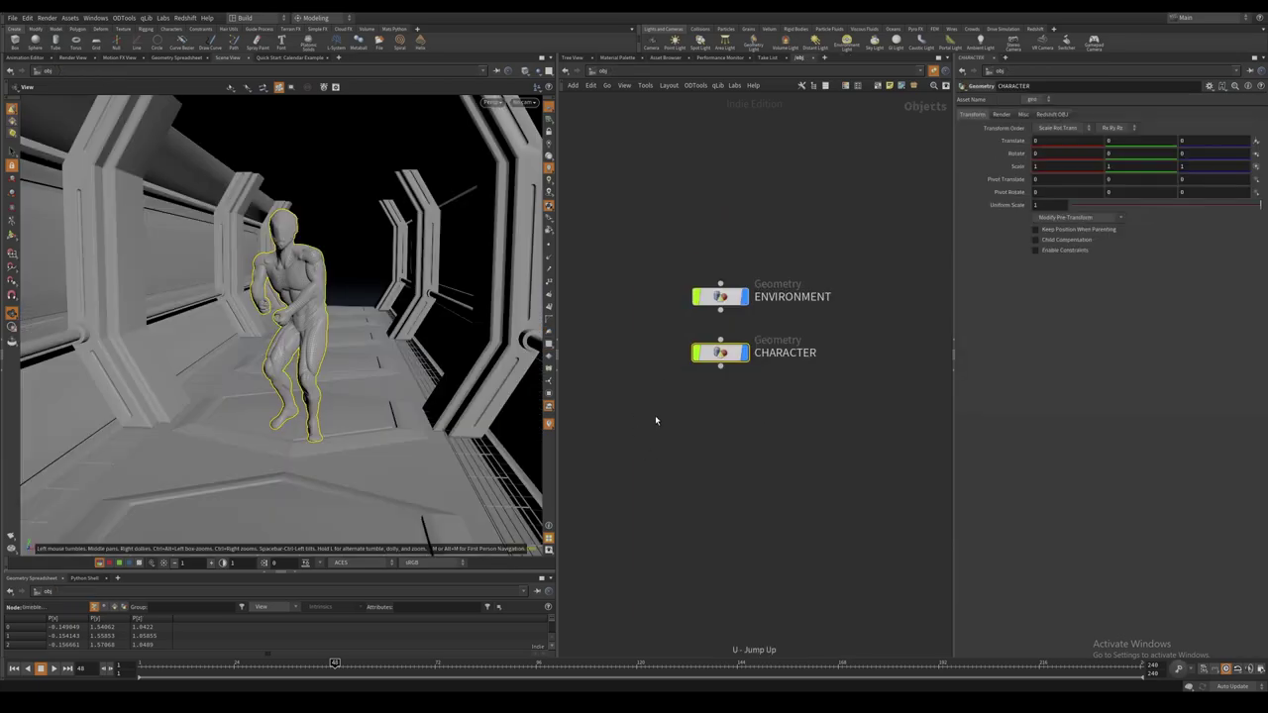
click(720, 420)
key(Tab)
text(geo)
key(Return)
click(720, 420)
click(776, 424)
scroll(774, 428, down, 1)
drag(770, 461, 726, 309)
key(l)
Inside HILT, add a GLTF node and load the Kylo Ren lightsaber's scene.gltf.
click(728, 412)
key(i)
key(Tab)
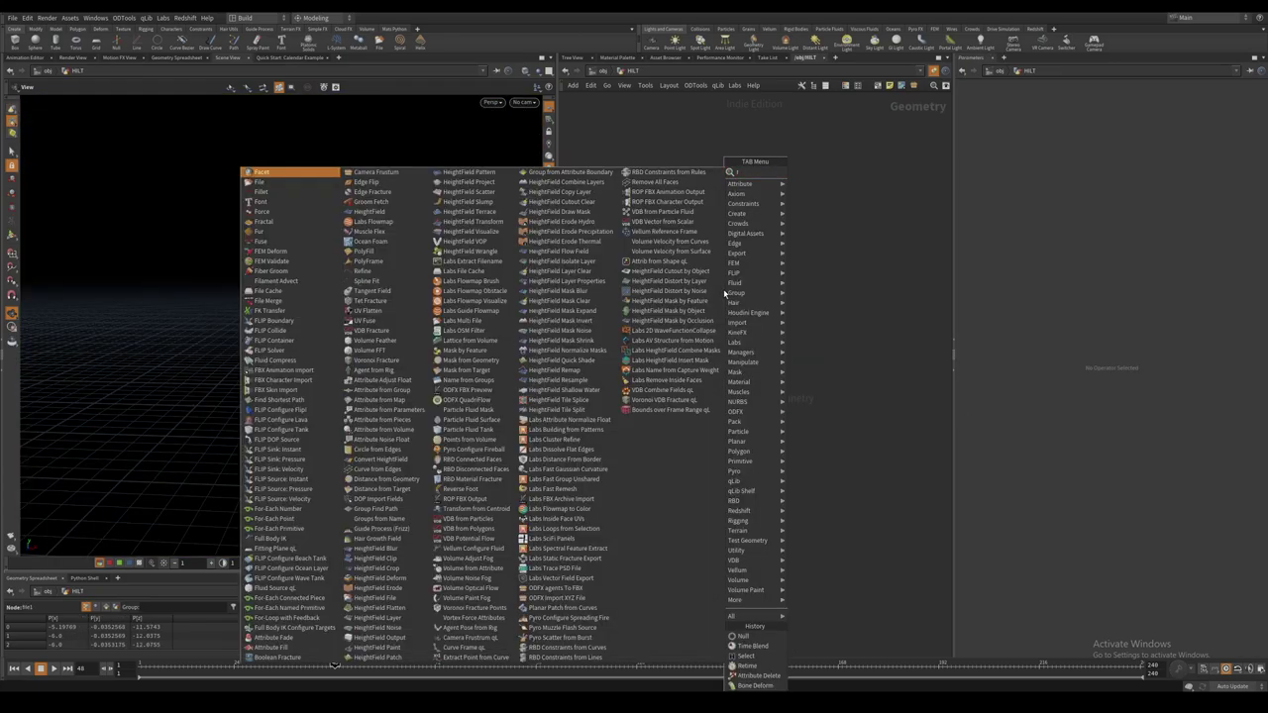
text(gltf)
key(Return)
click(723, 289)
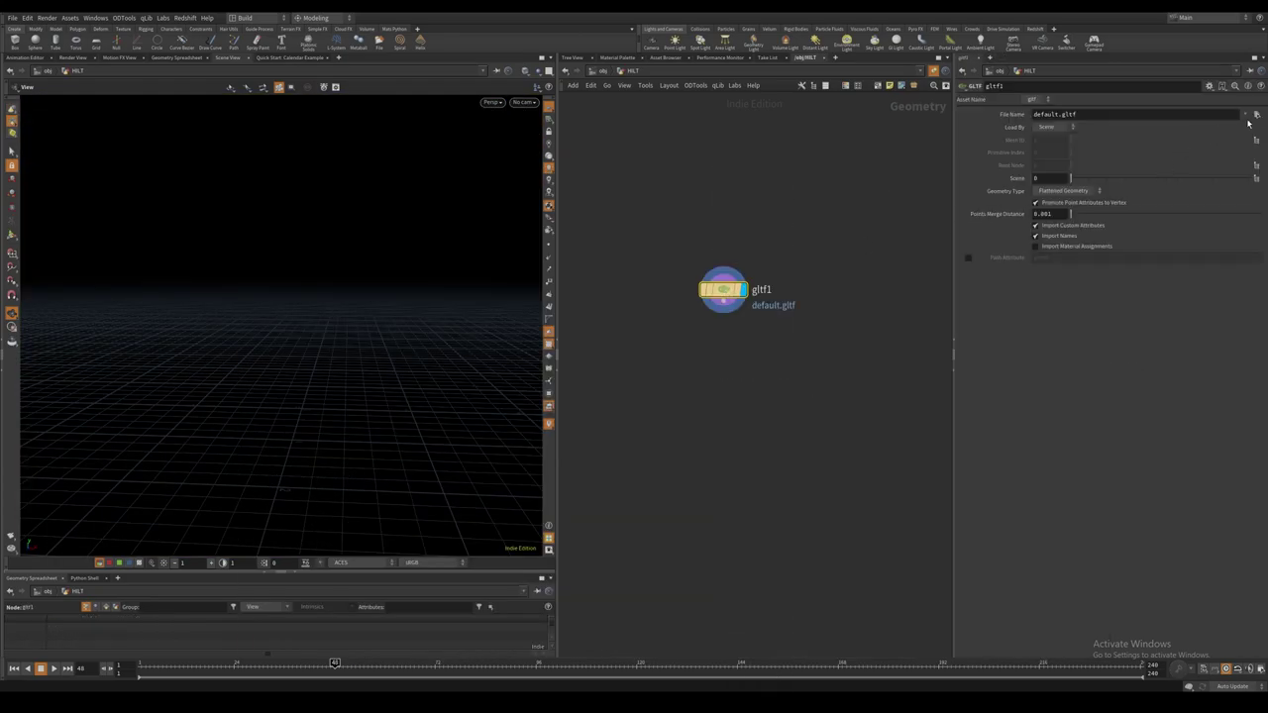
click(1252, 116)
double_click(1060, 88)
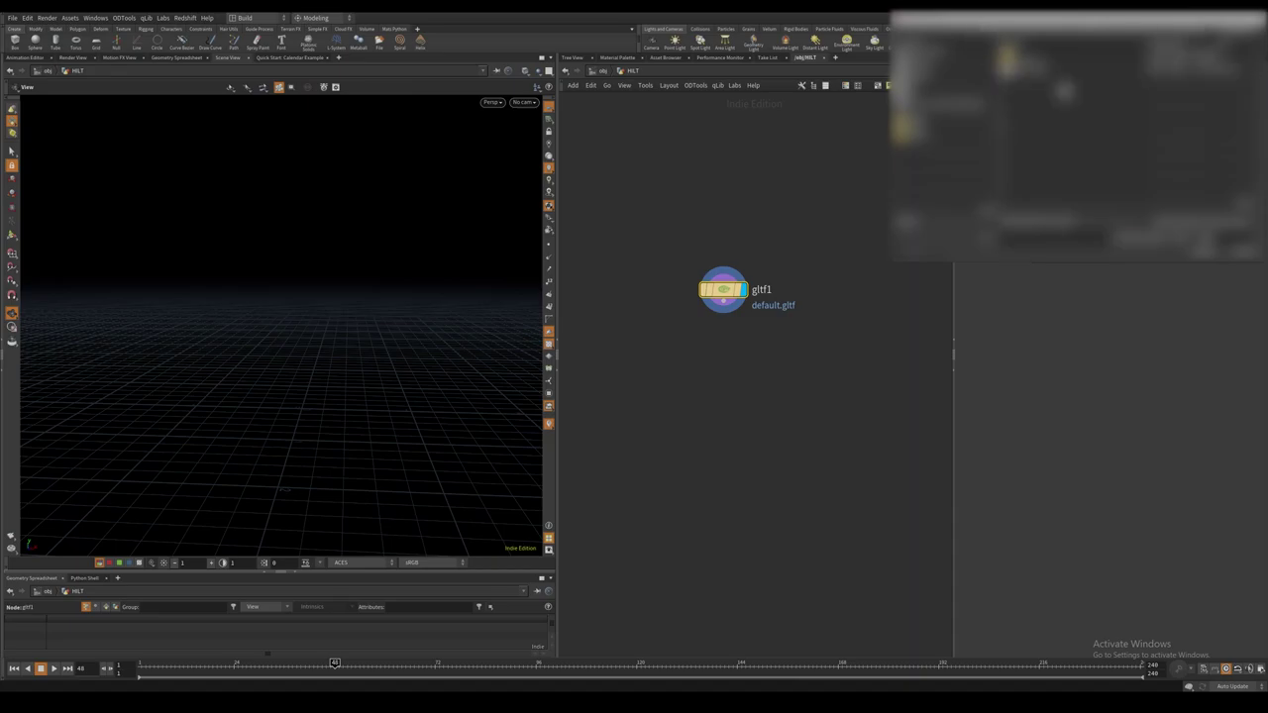
click(1045, 75)
click(1195, 250)
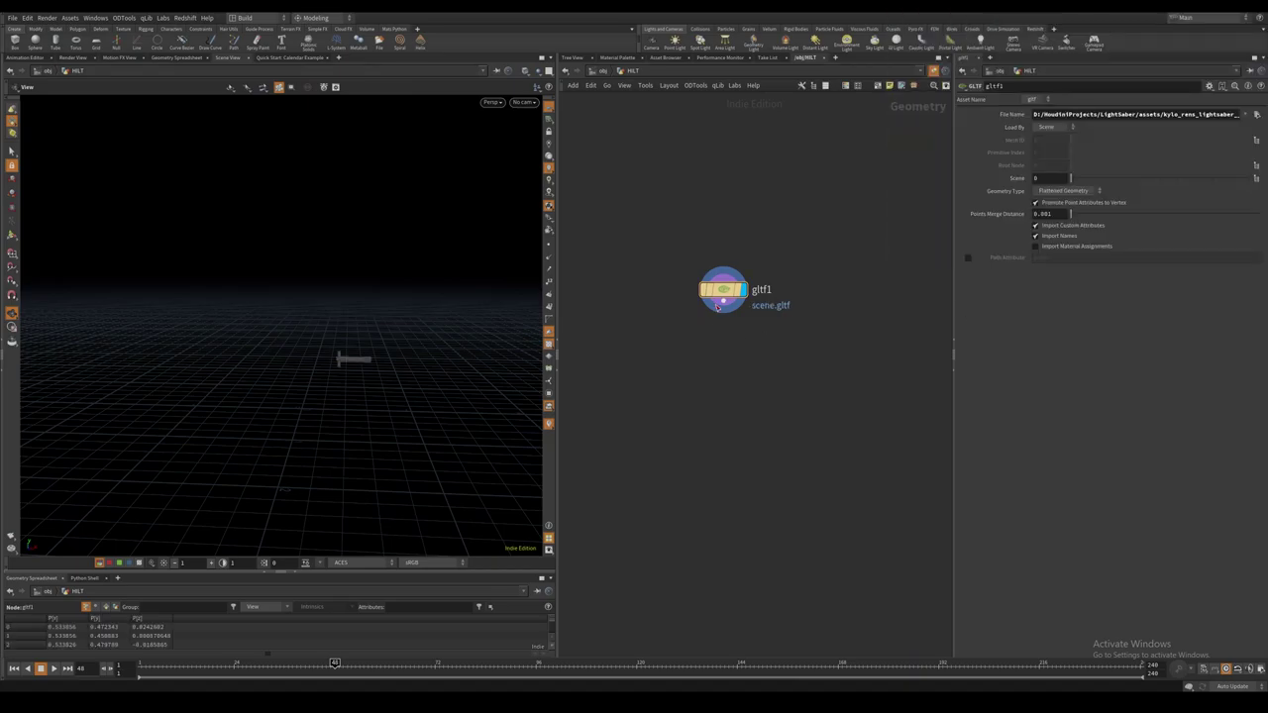
Add a Normal node below the GLTF node and set it to add normals to points.
click(720, 304)
key(Tab)
text(normal)
key(Return)
click(727, 364)
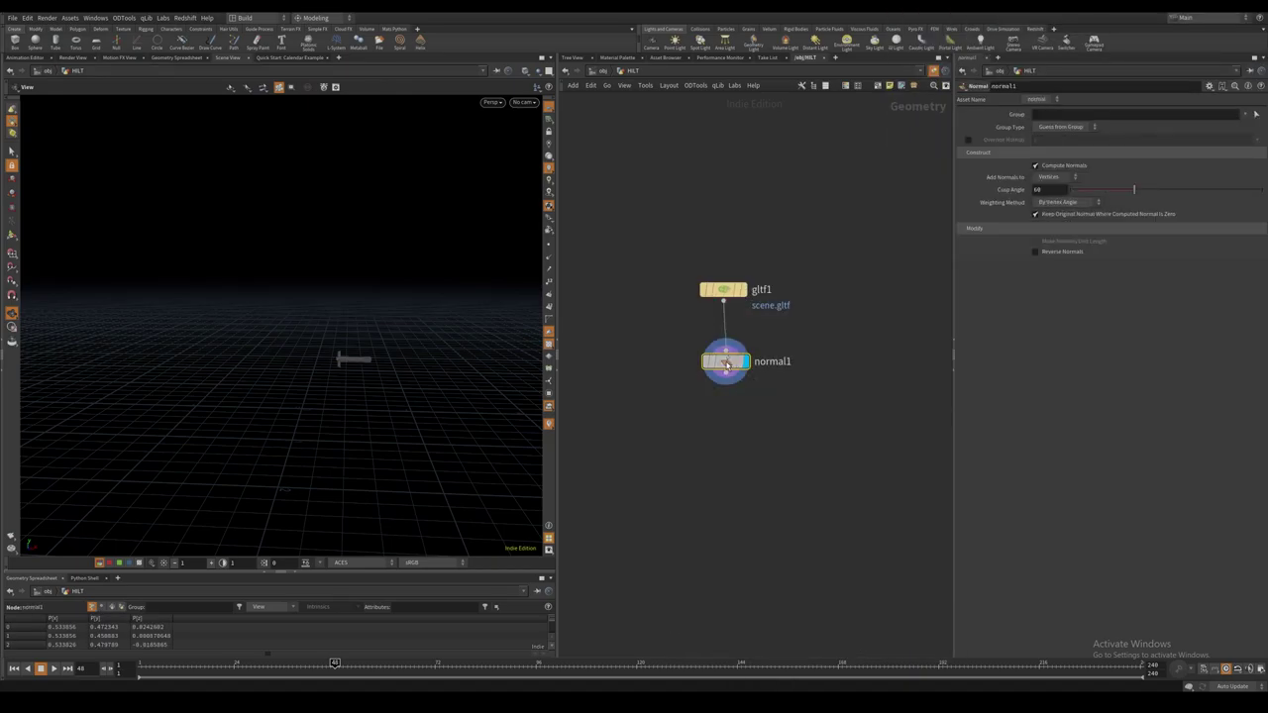
drag(727, 365, 724, 354)
click(1069, 180)
click(1060, 177)
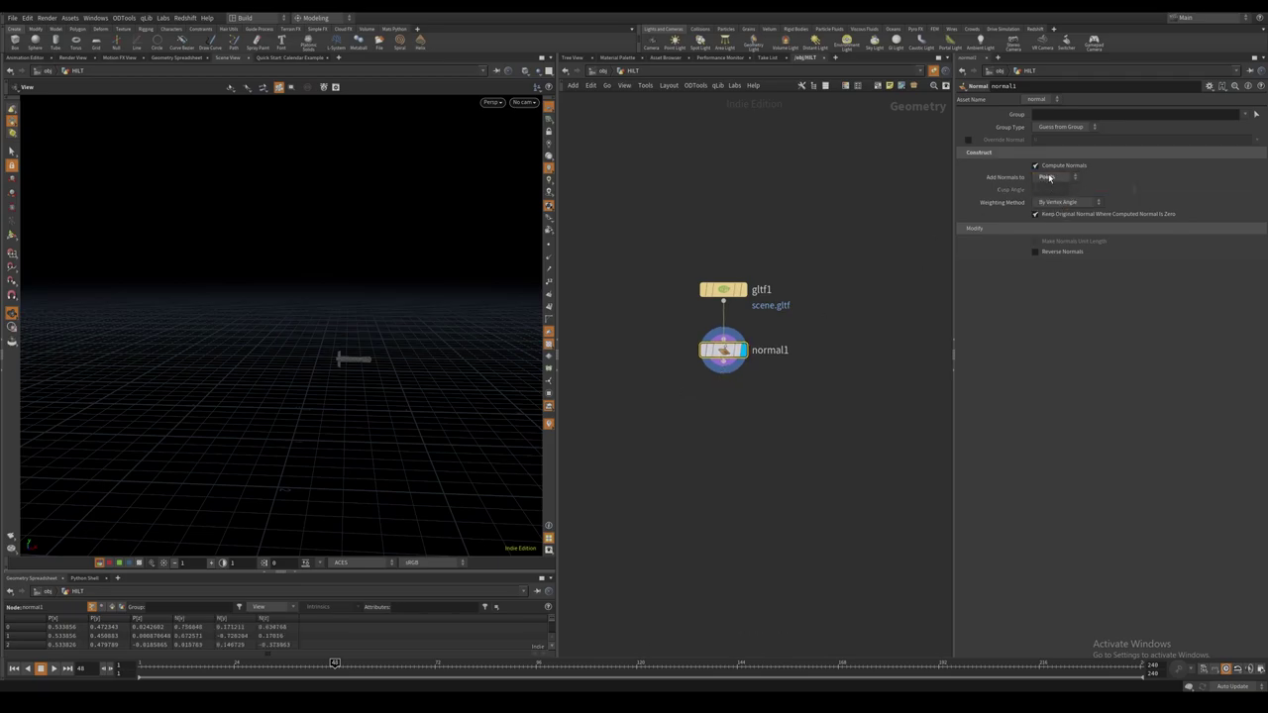
Add a Match Size node below Normal to centre the hilt at the origin, and save the scene.
click(723, 373)
key(Tab)
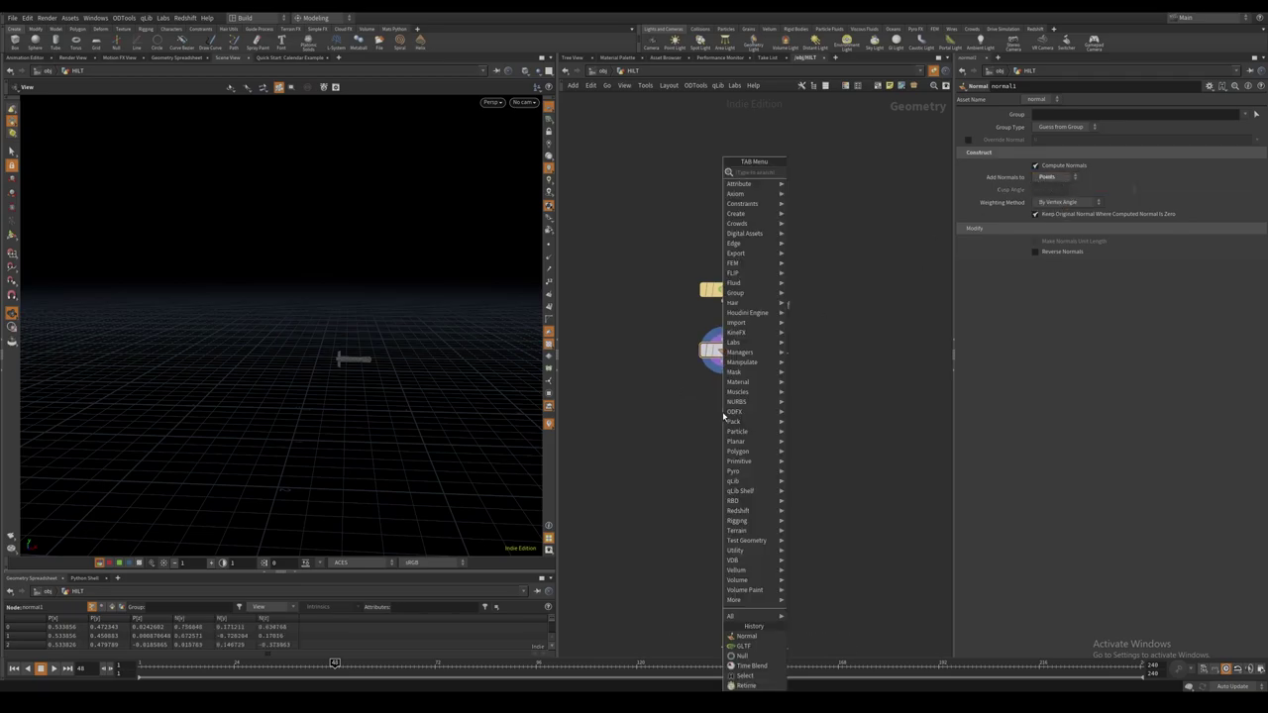
text(matchsize)
key(Return)
click(723, 412)
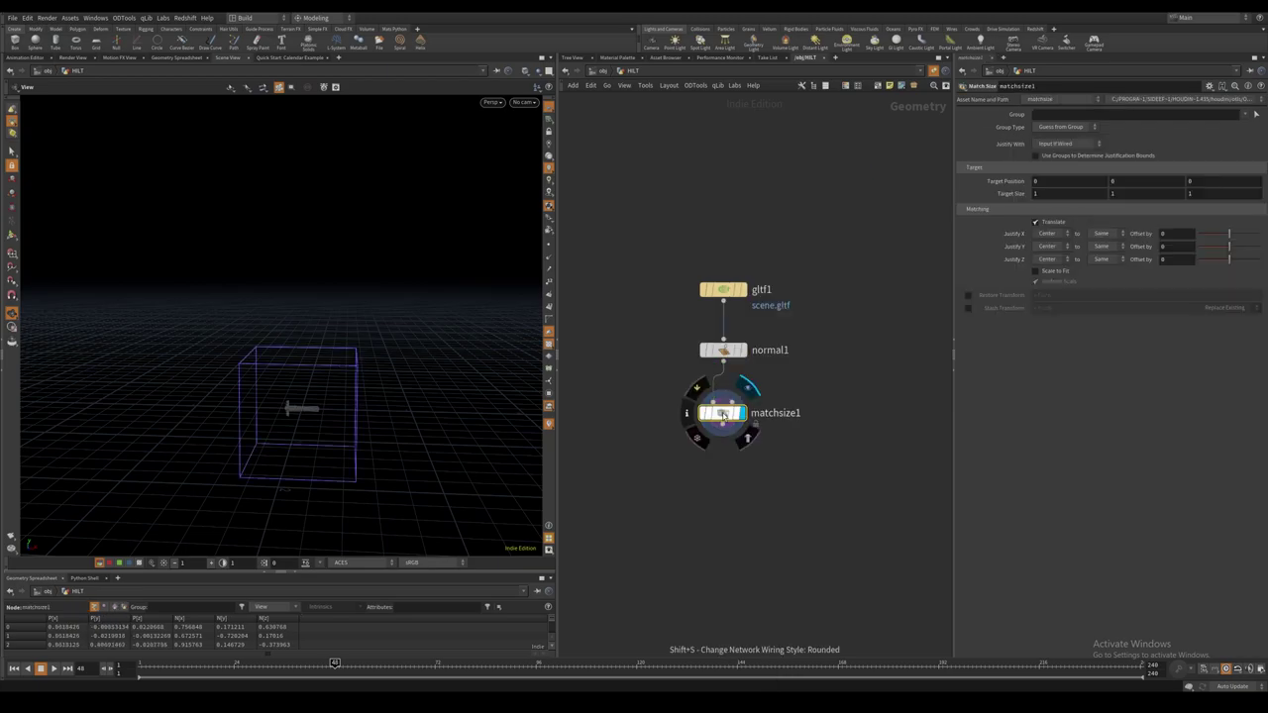
drag(723, 412, 722, 404)
key(ctrl+s)
key(g)
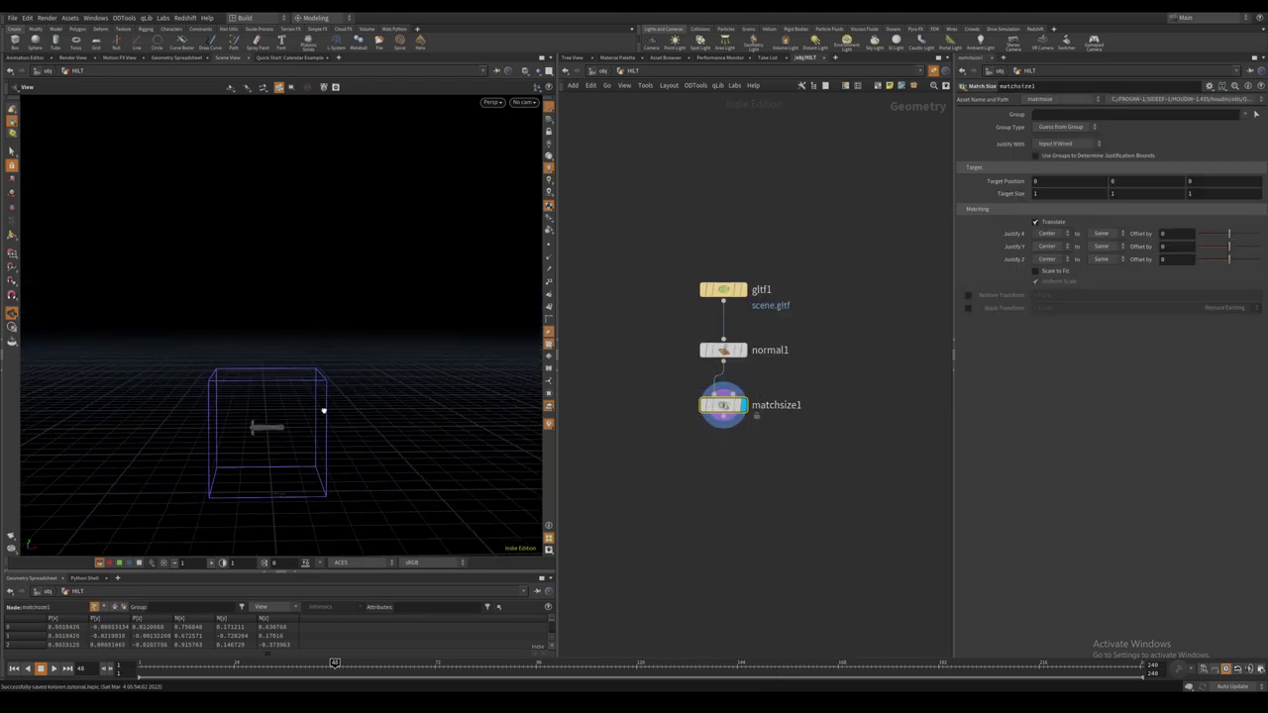
drag(288, 399, 269, 401)
Connect a Null named OUT_HILT below Match Size, return to object level and set the timeline's end frame to 83.
middle_drag(765, 496, 745, 459)
click(703, 380)
key(Tab)
text(null)
key(Return)
click(705, 466)
click(752, 467)
text(OUT_HILT)
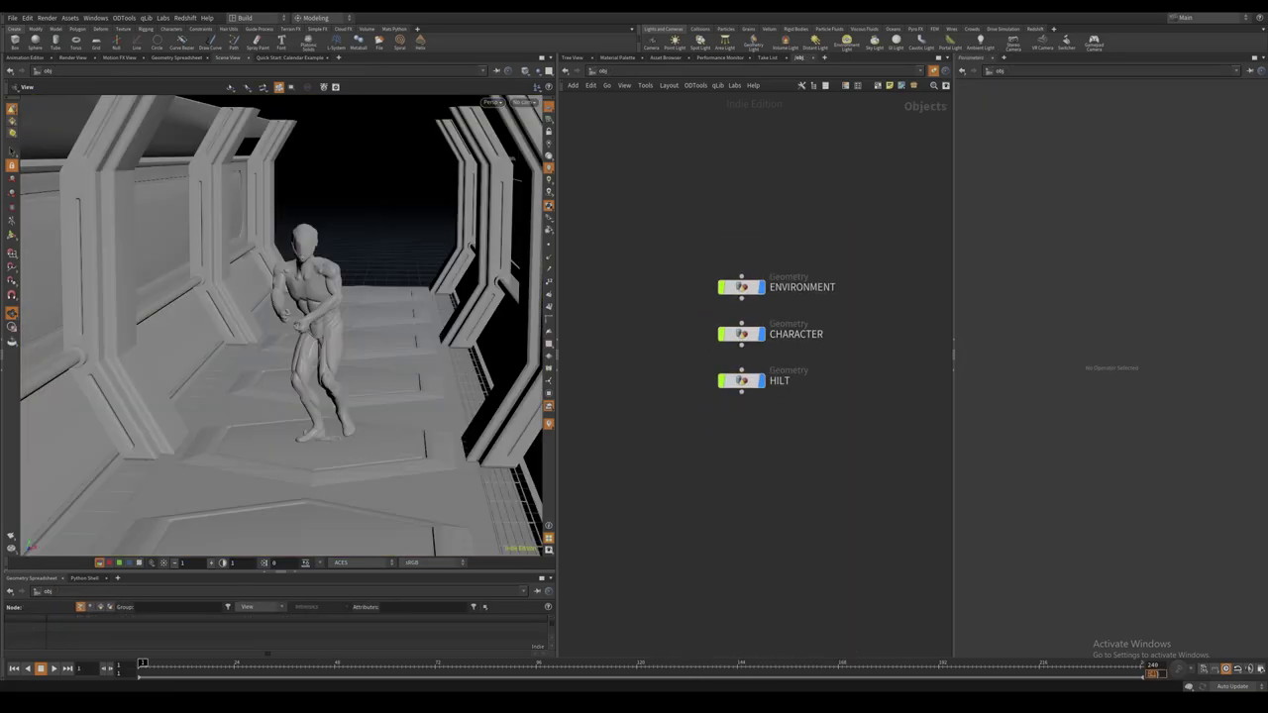
key(Return)
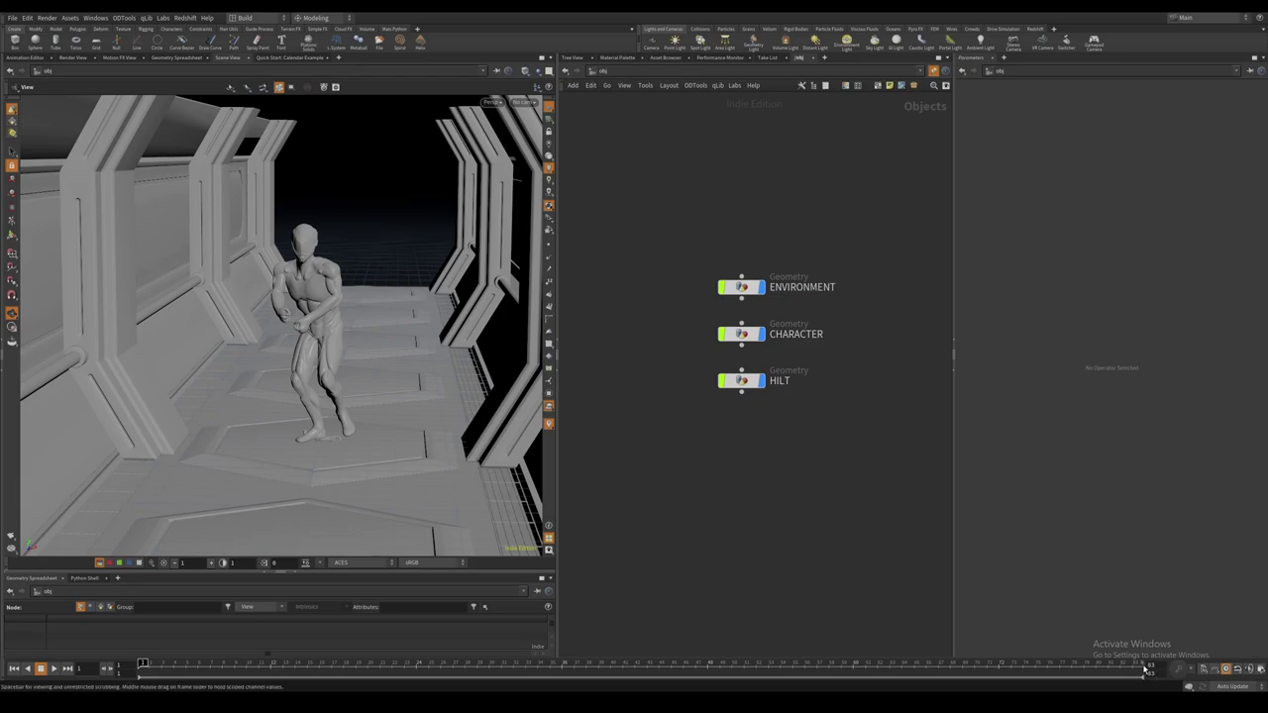
Create a camera with translate .6, 2.4, 10 and rotate -7.7, 5.3, 0, and set its focal length to 100 mm.
key(Tab)
click(758, 323)
click(694, 487)
middle_drag(694, 487, 696, 456)
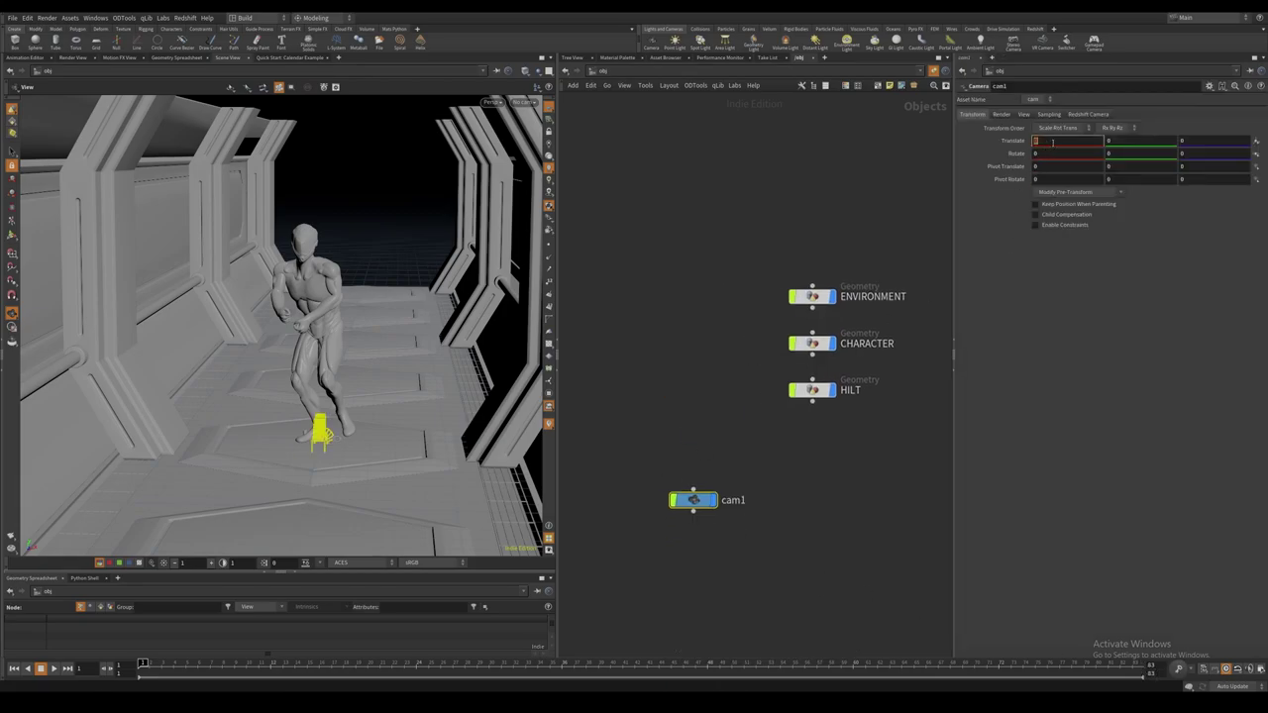
text(2.4)
key(Tab)
text(10)
key(Tab)
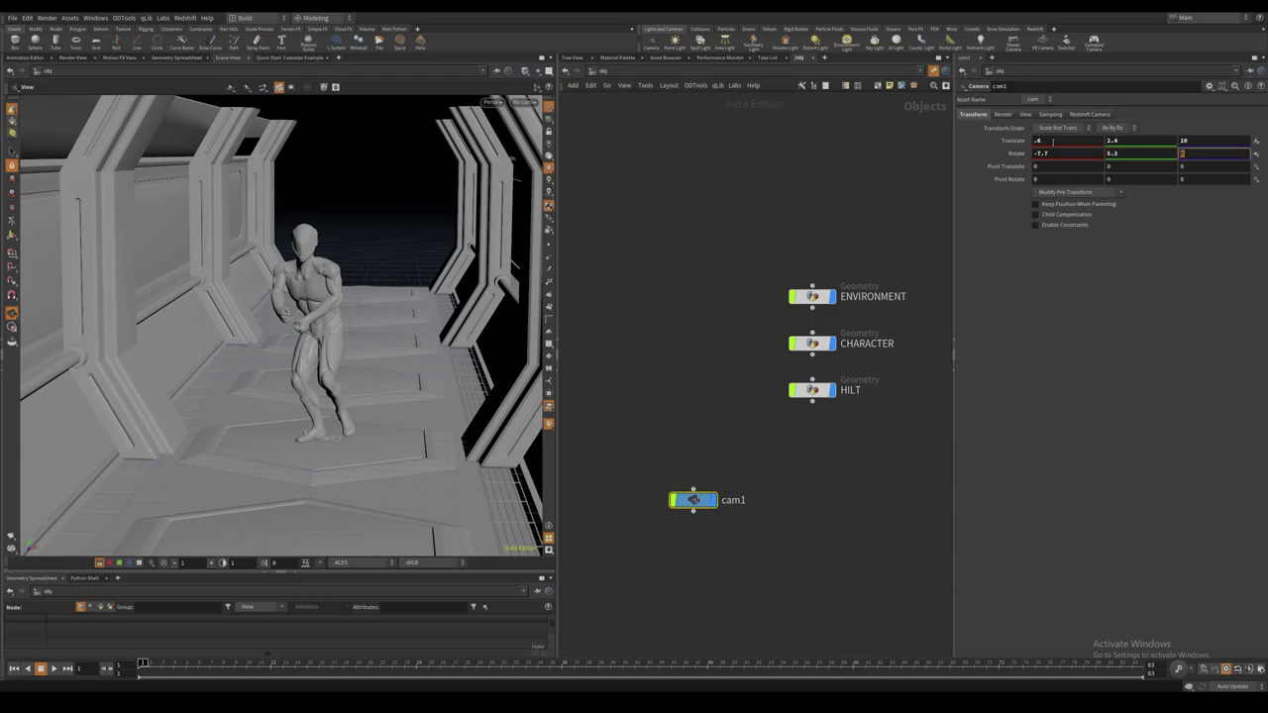
click(1025, 114)
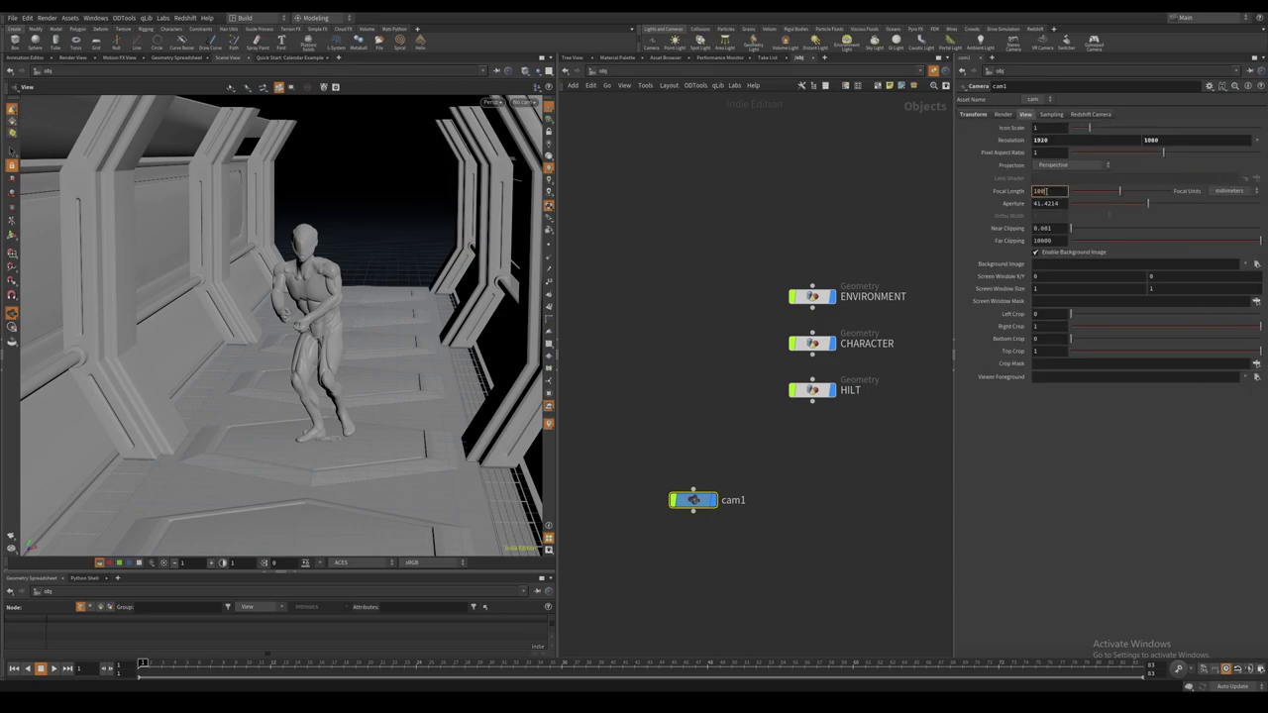
Add a Null above the camera, connect it as the camera's parent and name it Cam_Anim.
key(Tab)
text(null)
key(Return)
click(695, 441)
drag(694, 453, 695, 399)
double_click(718, 390)
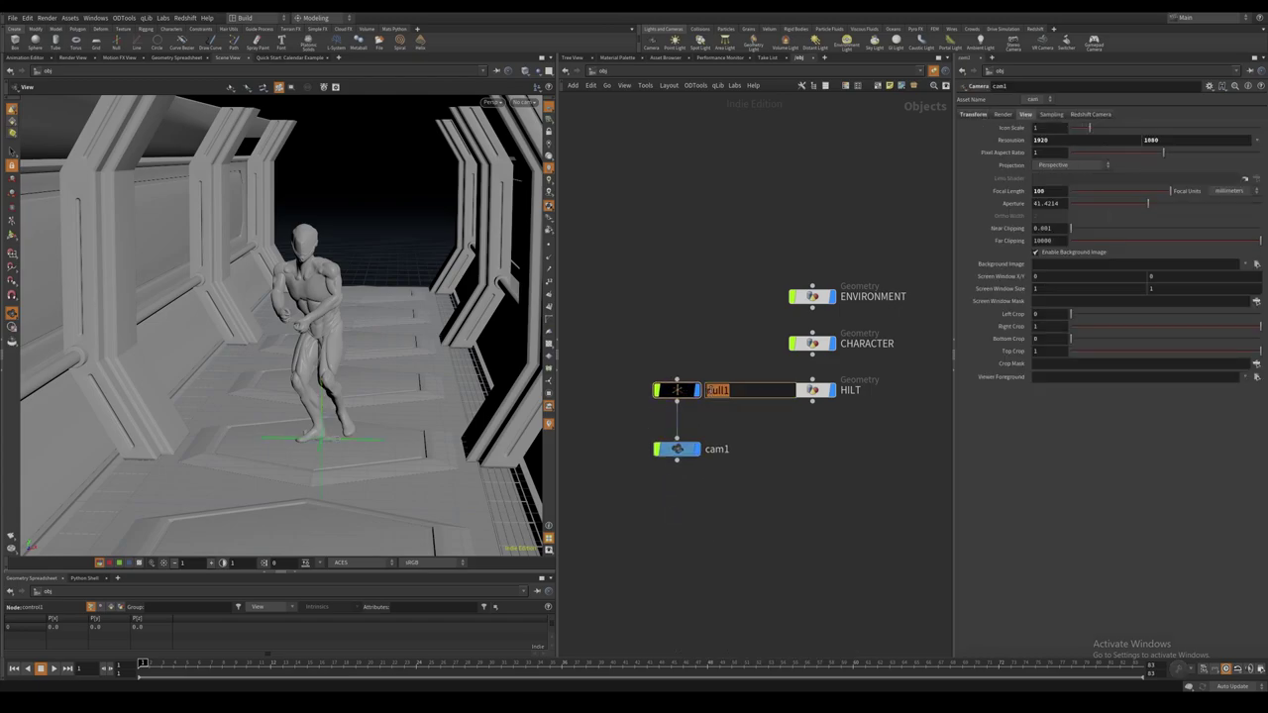
text(Cam_Anim)
key(Return)
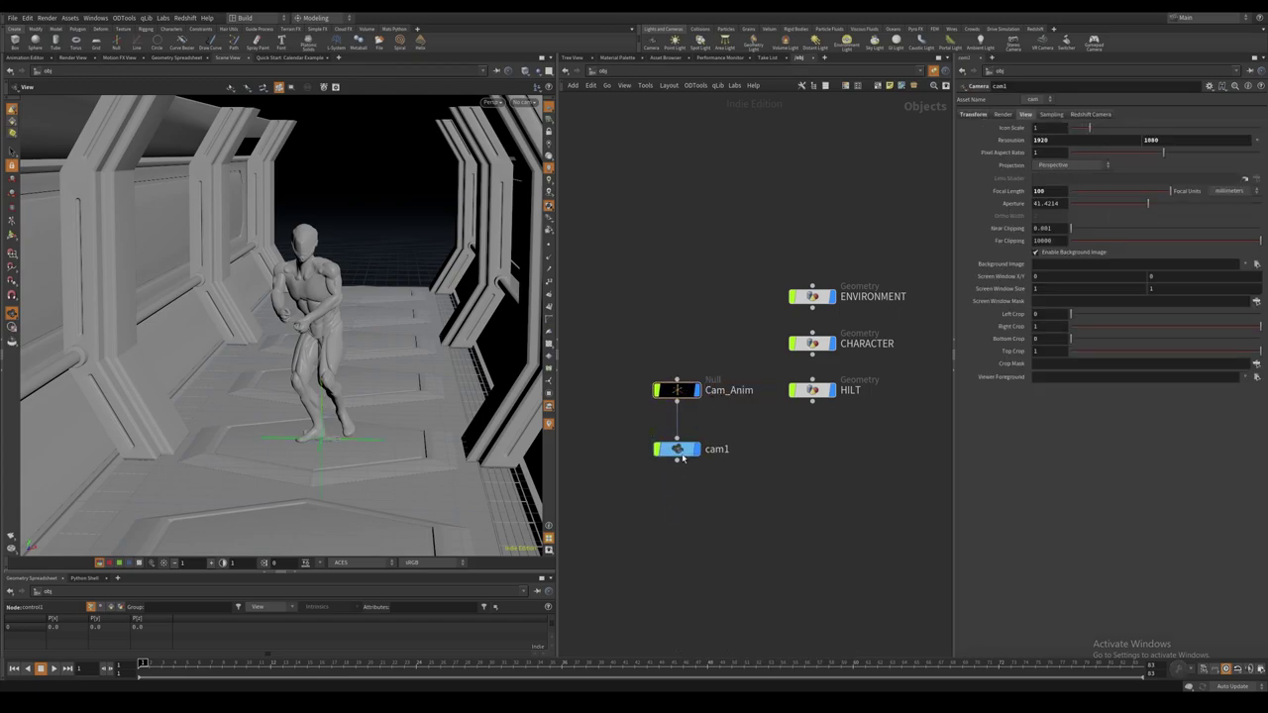
Keyframe Cam_Anim's translate at 0, 0, 0 on frame 1 and at 0, 0, 2.25 on frame 83.
drag(687, 454, 485, 227)
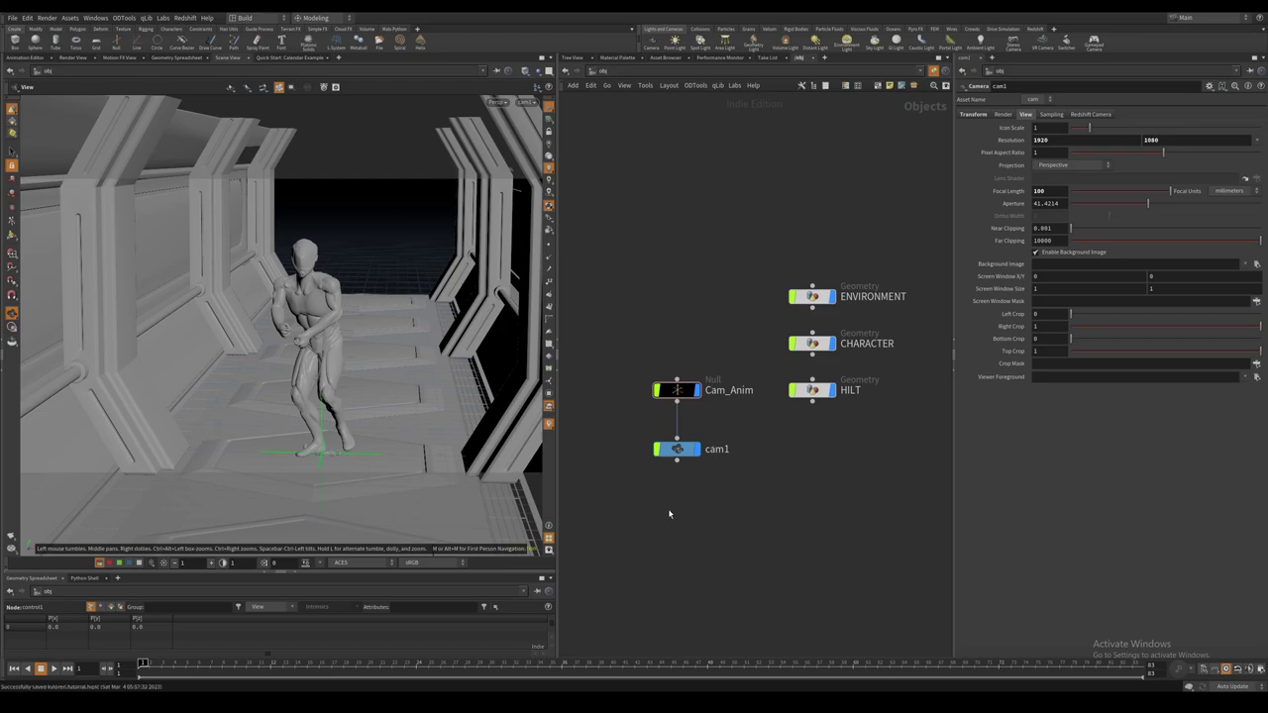
click(682, 390)
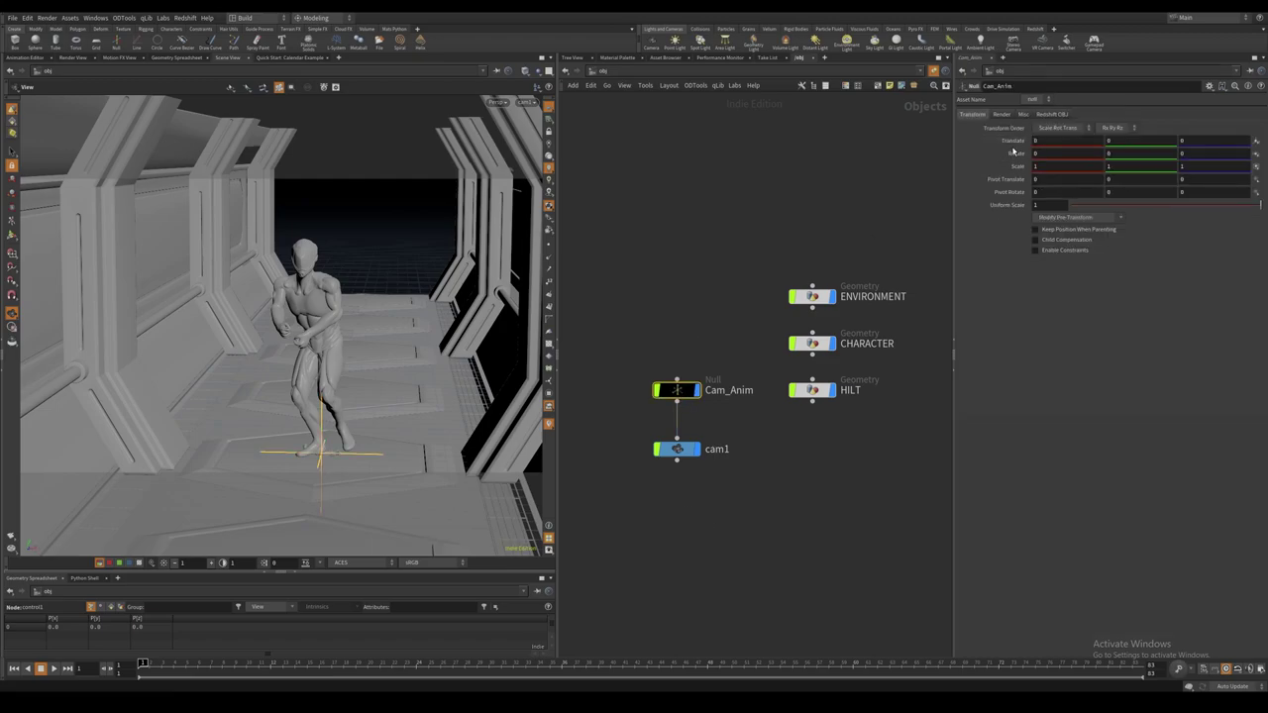
alt+click(1015, 141)
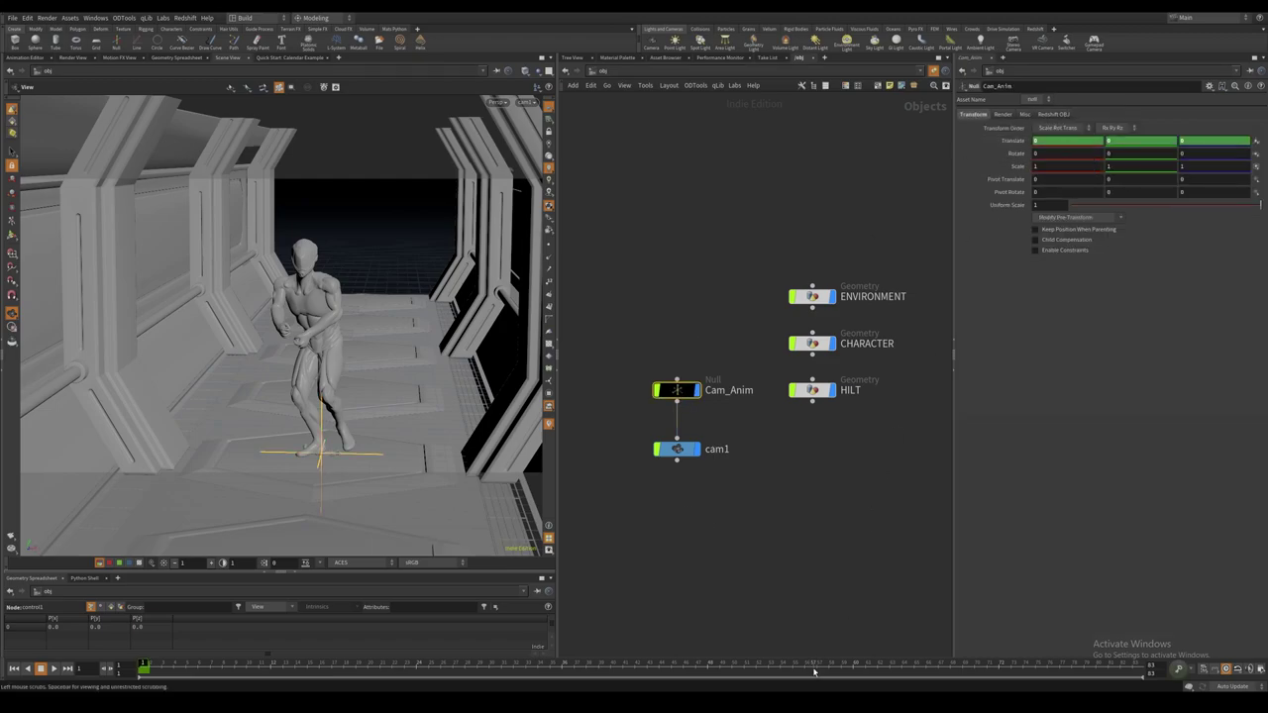
drag(814, 671, 1138, 676)
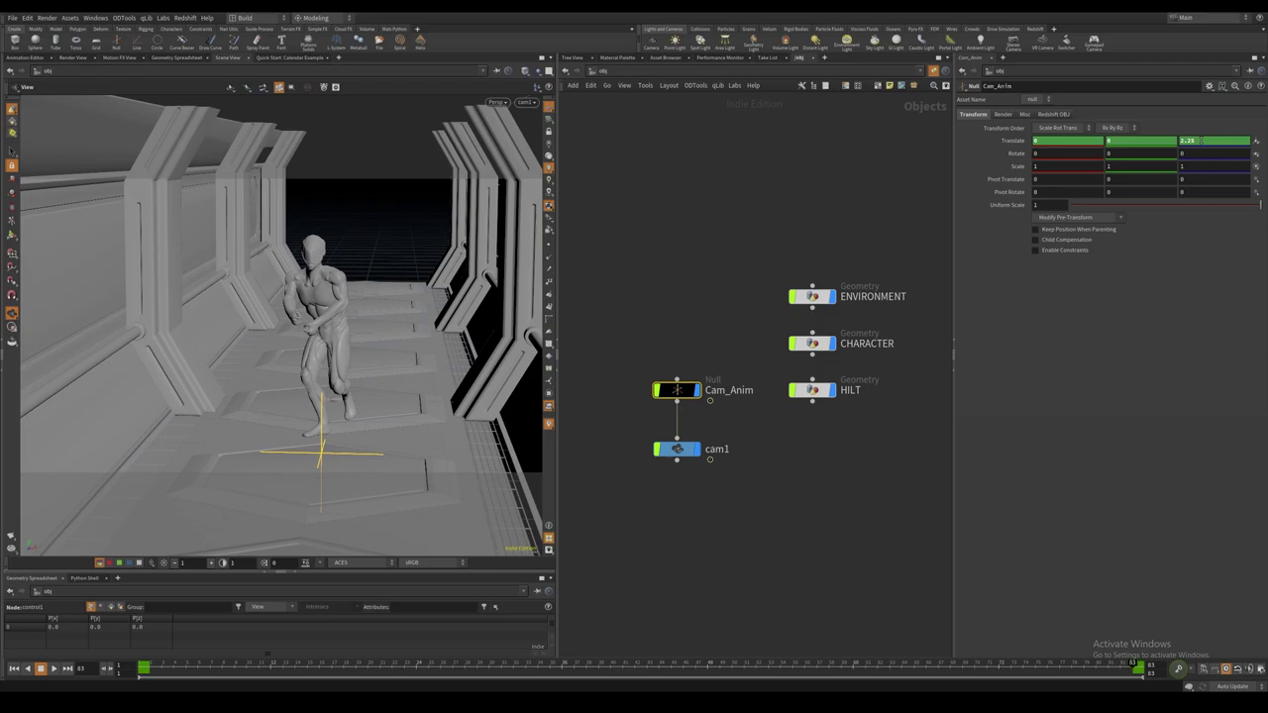
Set all of Cam_Anim's translate animation curves to linear() and play back the camera move.
shift+click(1016, 142)
key(ctrl+a)
scroll(971, 129, down, 2)
middle_drag(1007, 123, 999, 188)
scroll(1028, 192, down, 3)
click(1257, 268)
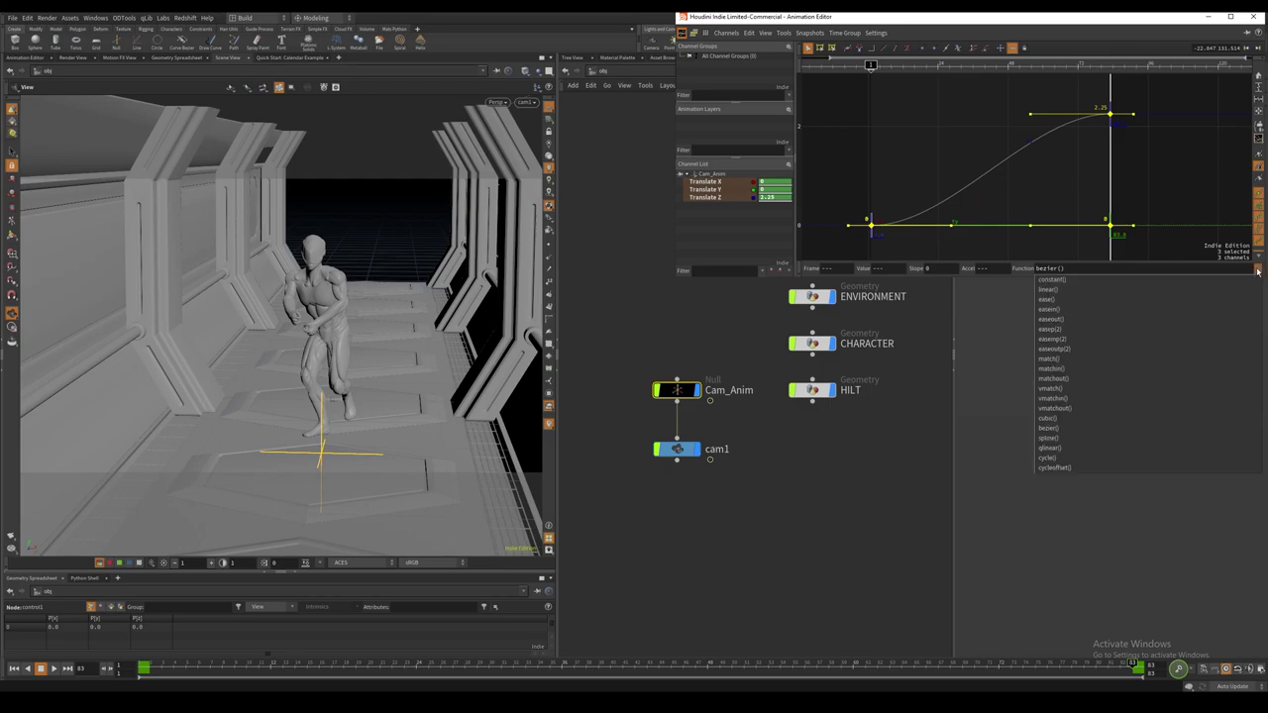
click(1104, 290)
click(1255, 17)
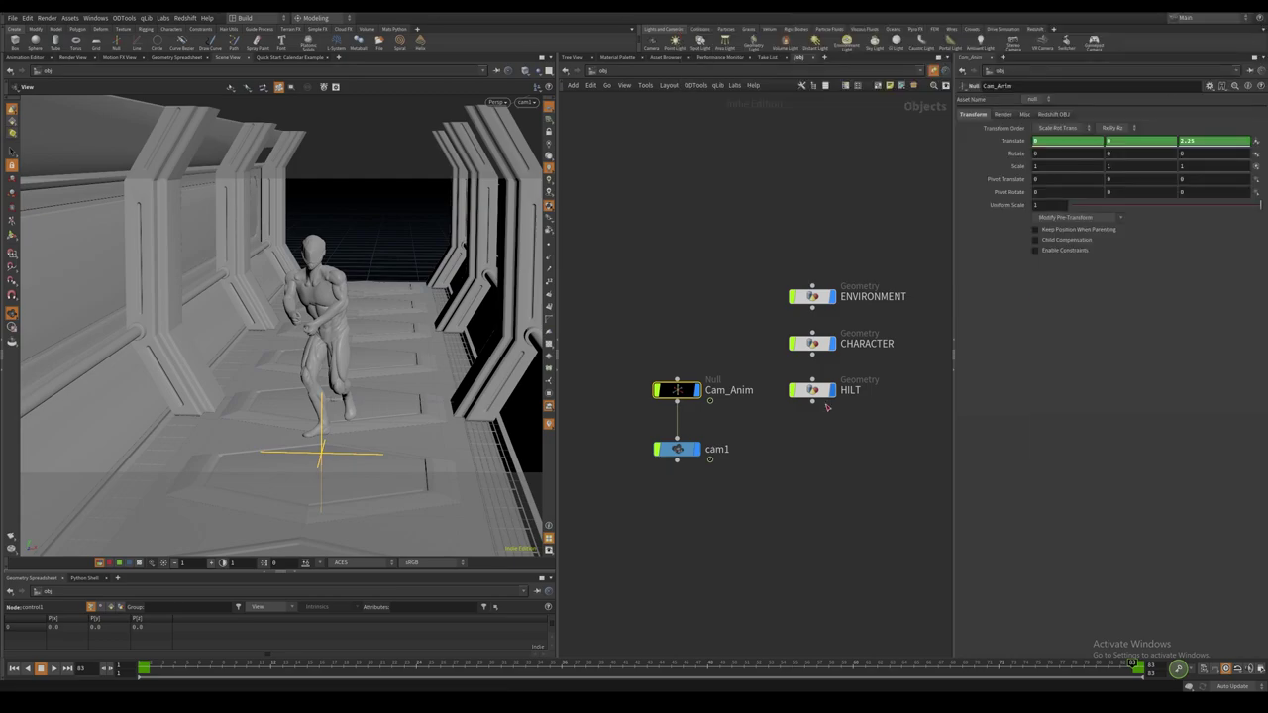
click(773, 493)
key(Up)
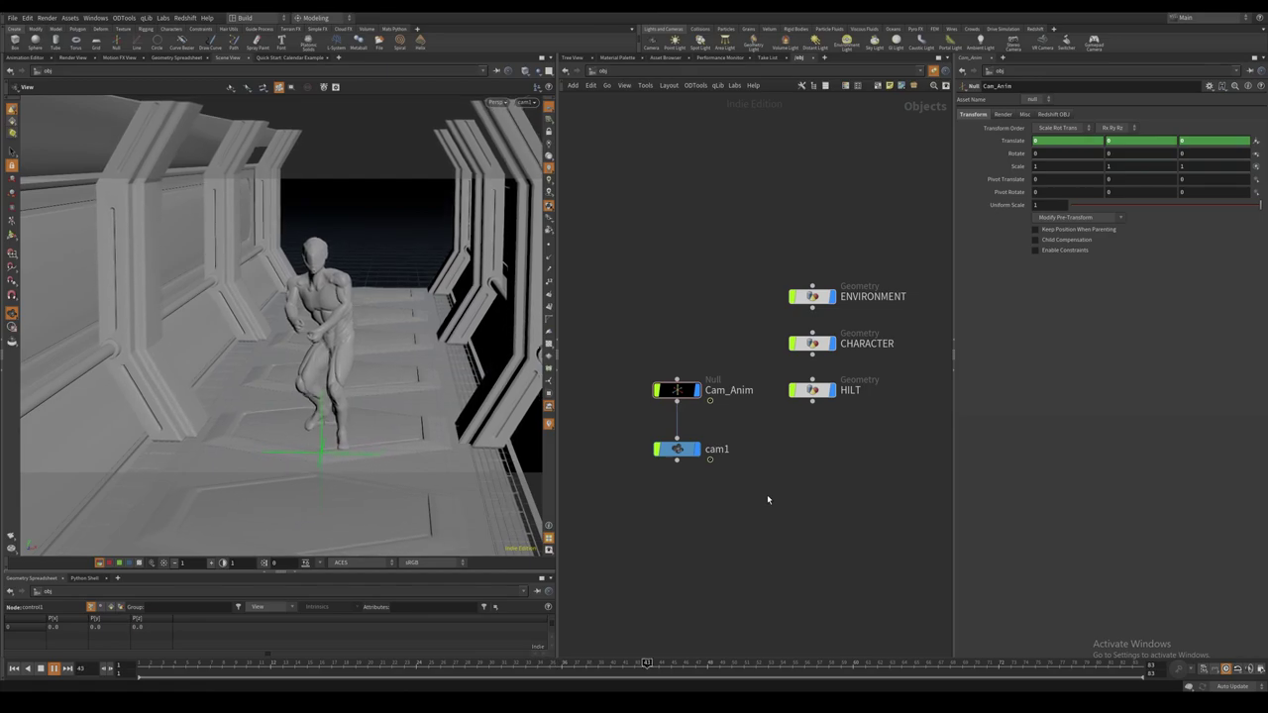
Create a Geometry object named FX below HILT and colour its node green.
key(Tab)
text(geo)
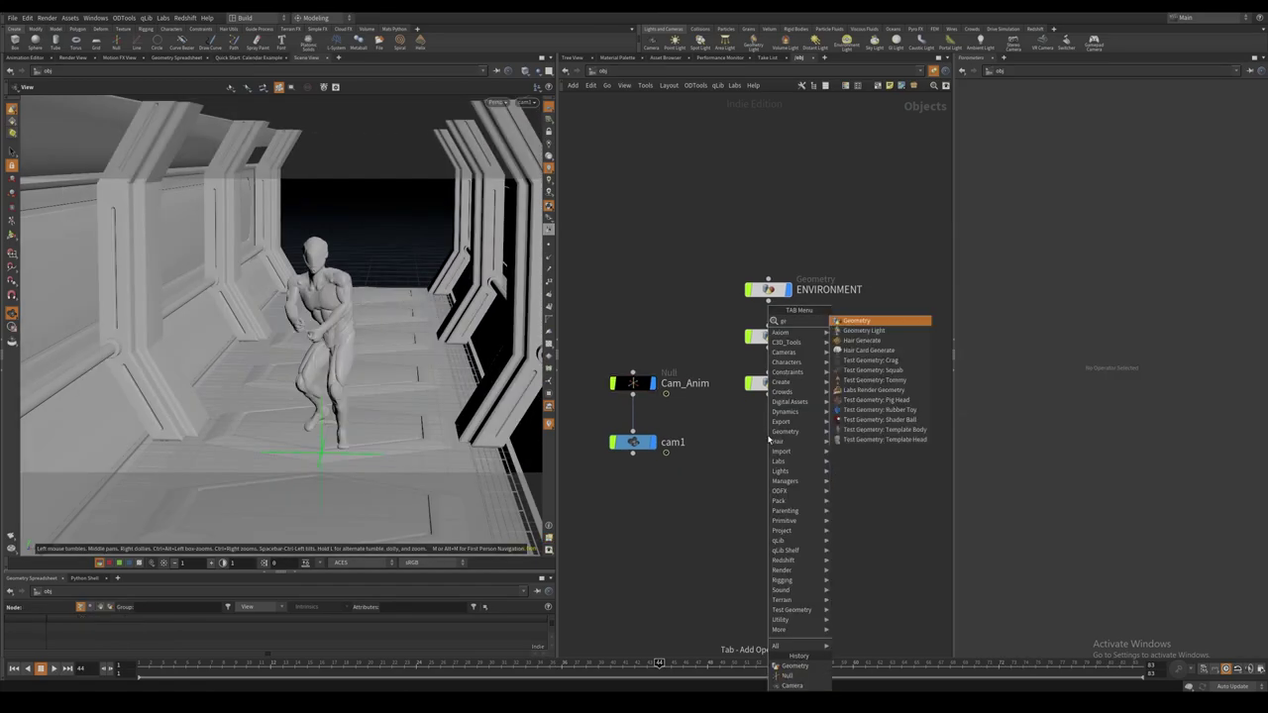
key(Return)
click(769, 442)
click(801, 443)
text(FX)
key(Return)
key(c)
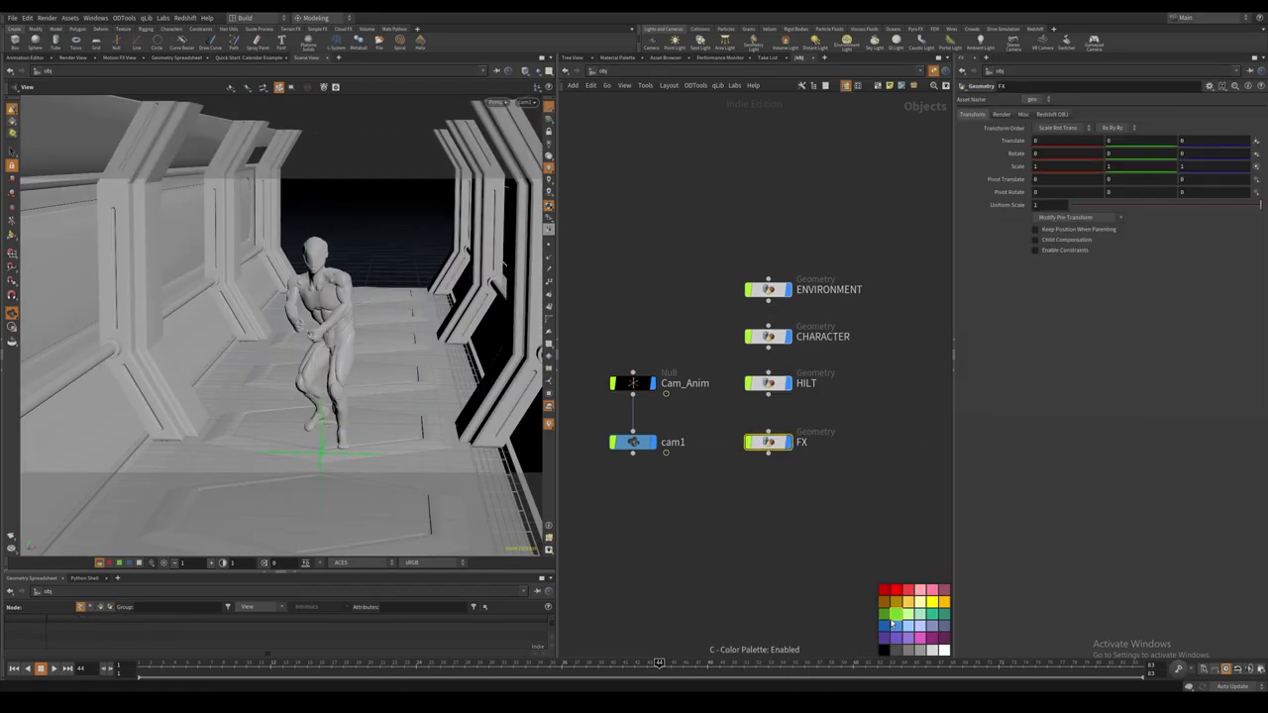
click(891, 619)
Inside FX, add an Object Merge that brings in /obj/CHARACTER/OUT-anim.
double_click(766, 442)
key(Tab)
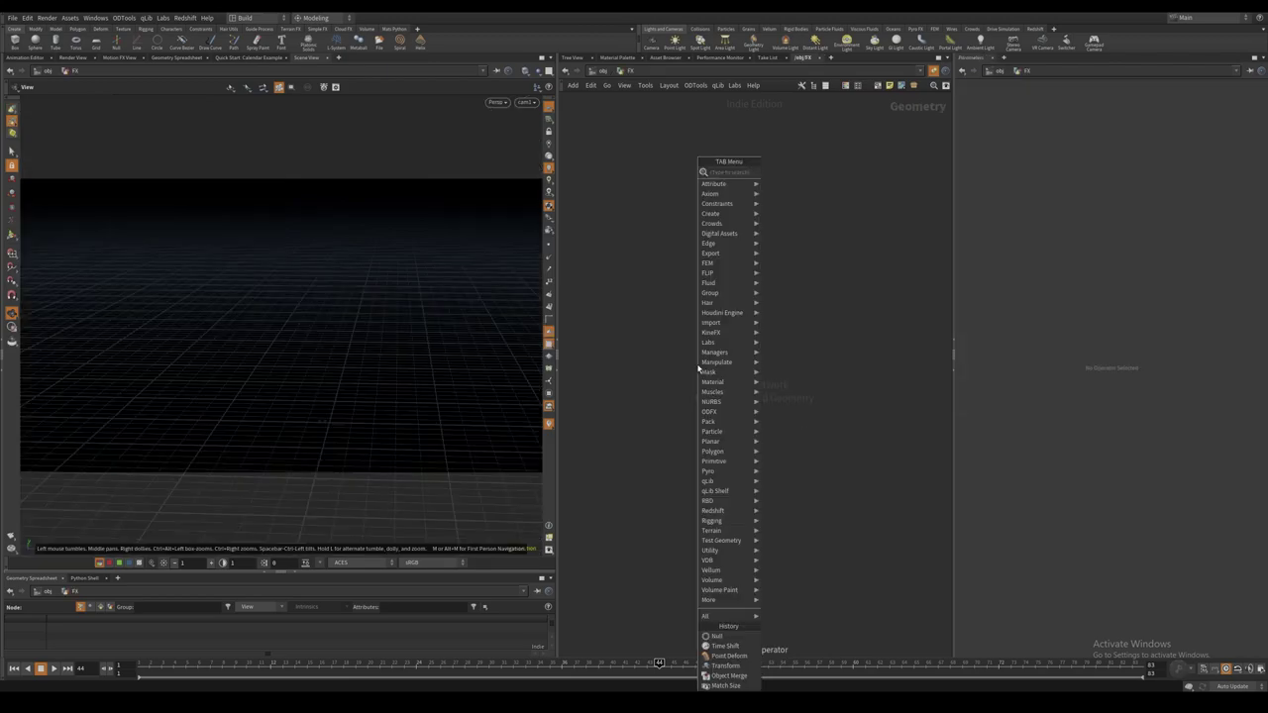
text(obj)
key(Return)
click(698, 367)
click(1250, 140)
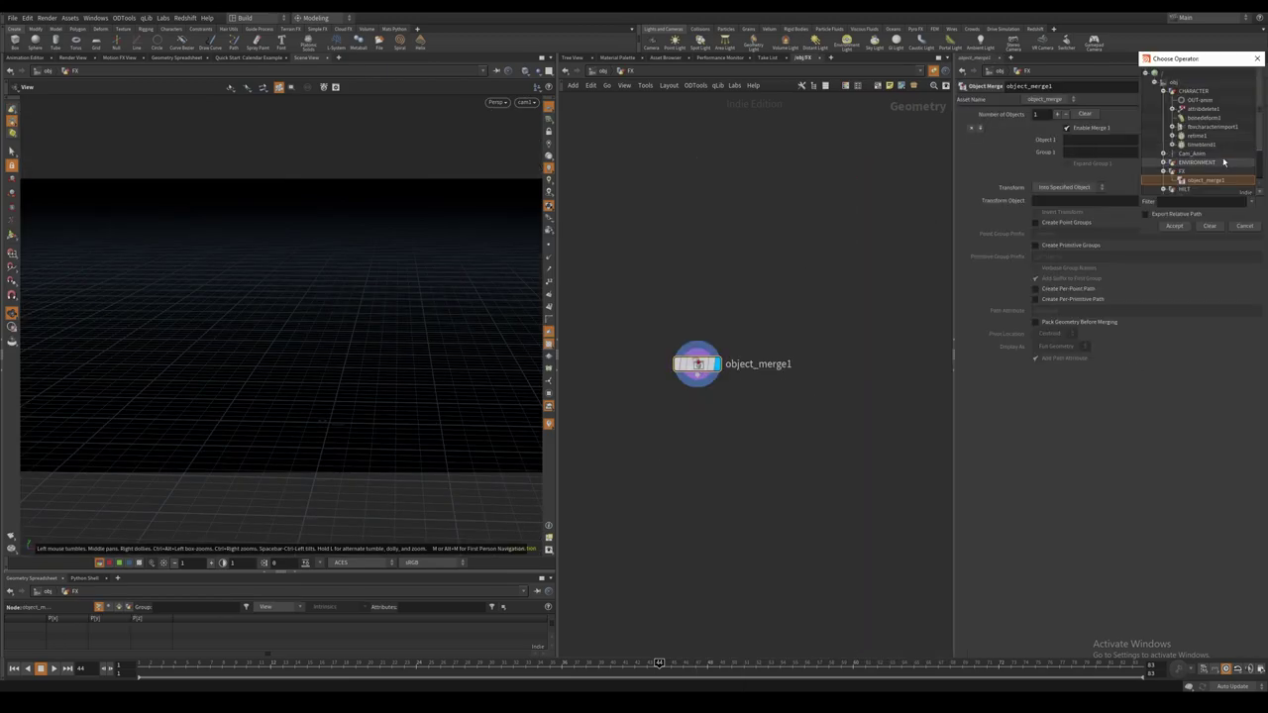
click(1173, 227)
key(h)
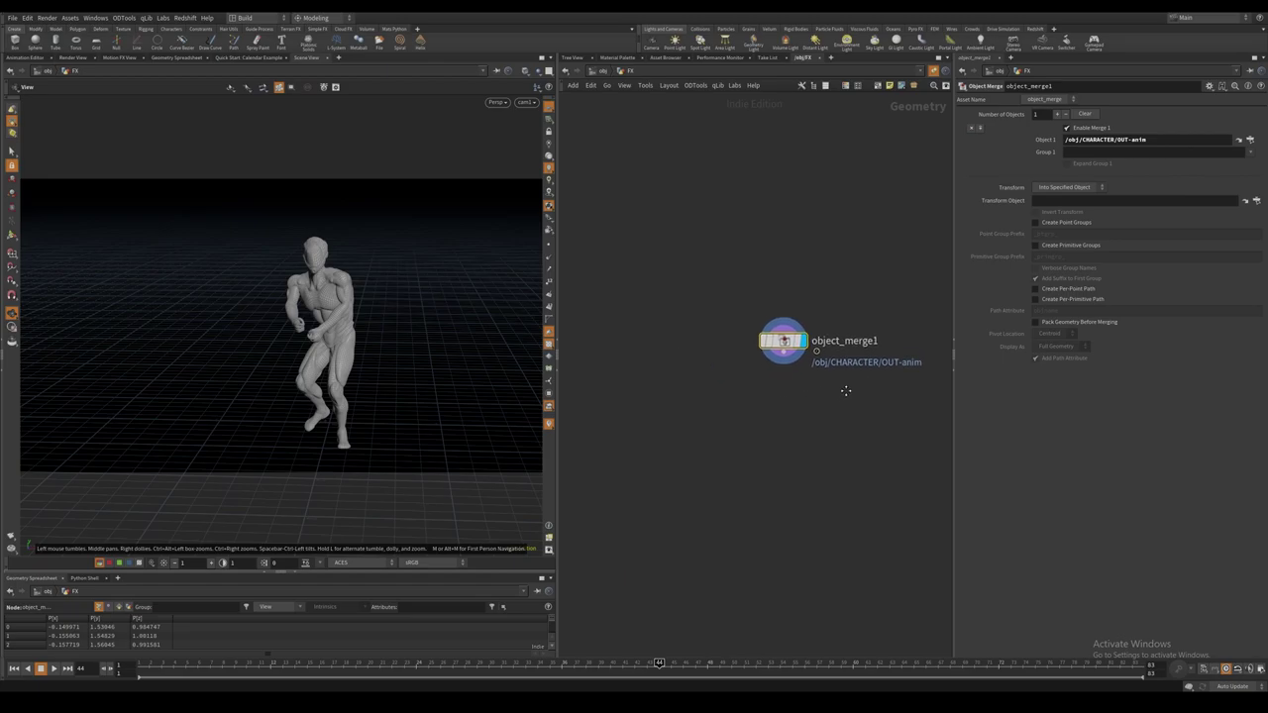
Add a second Object Merge that brings in /obj/HILT/OUT-hilt, and display it beside the character merge.
key(Tab)
text(objec)
key(Return)
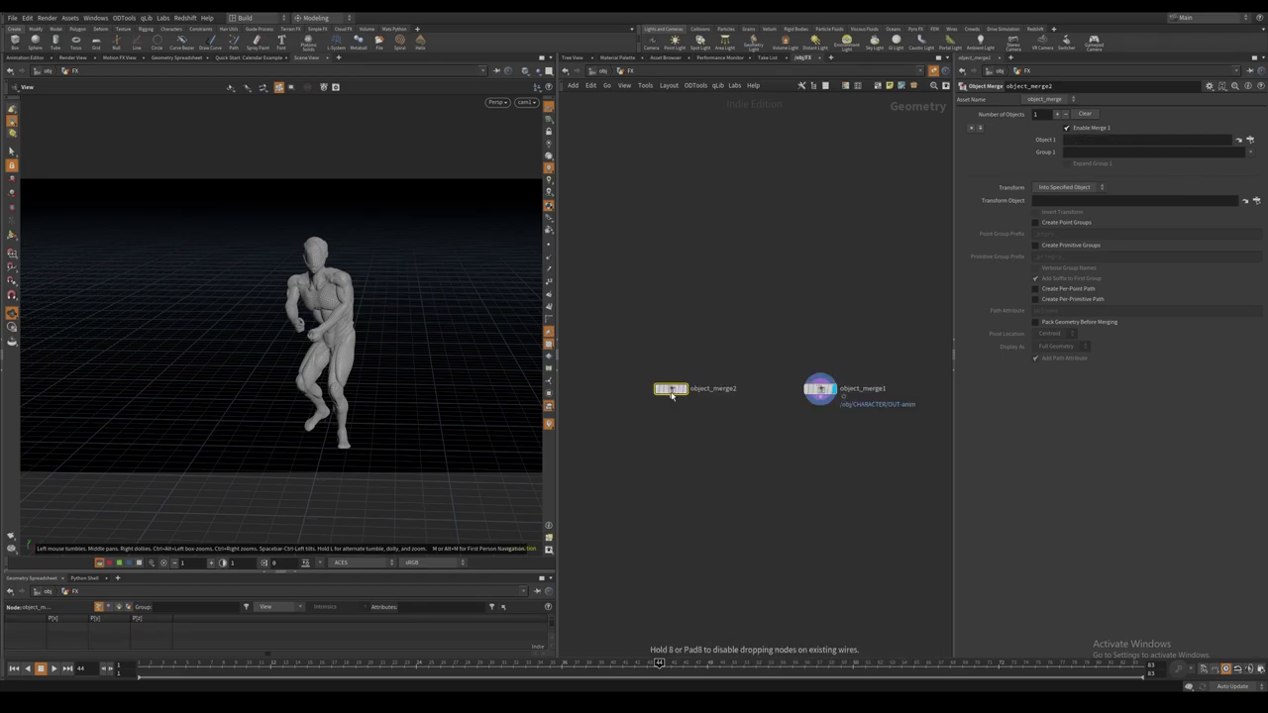
click(1250, 139)
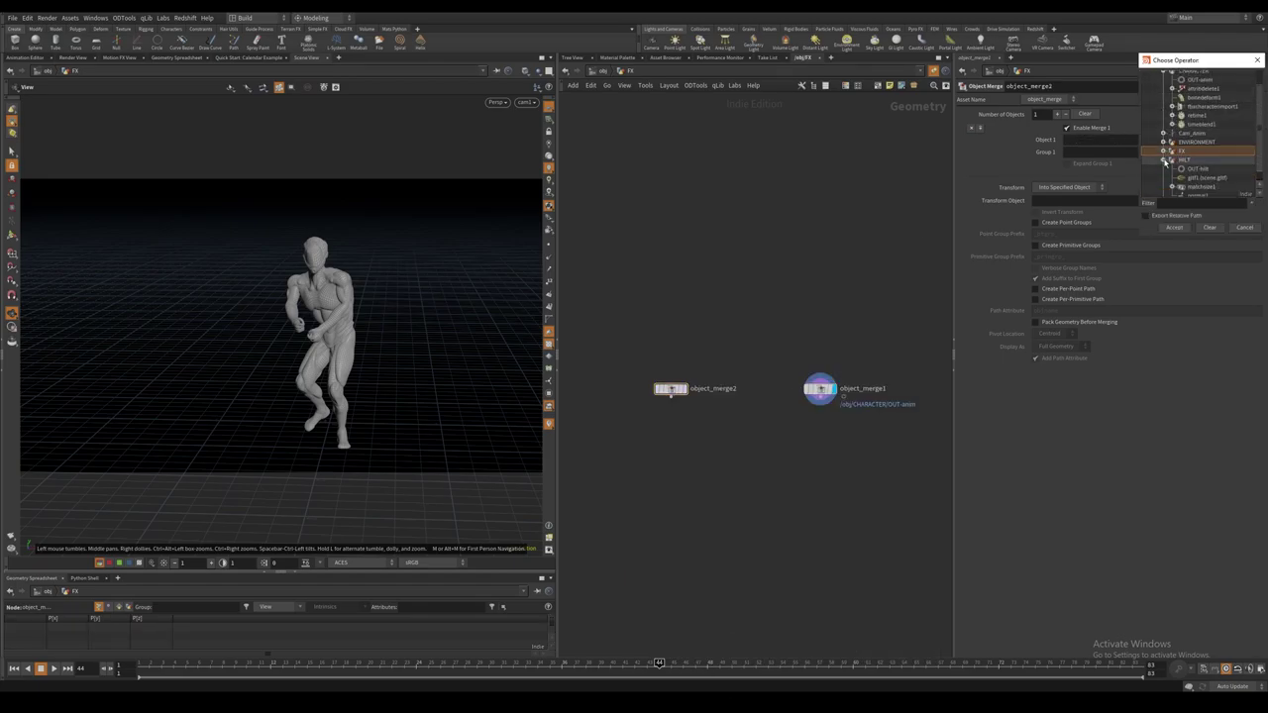
click(1167, 174)
click(1164, 182)
scroll(1187, 170, down, 2)
click(1194, 157)
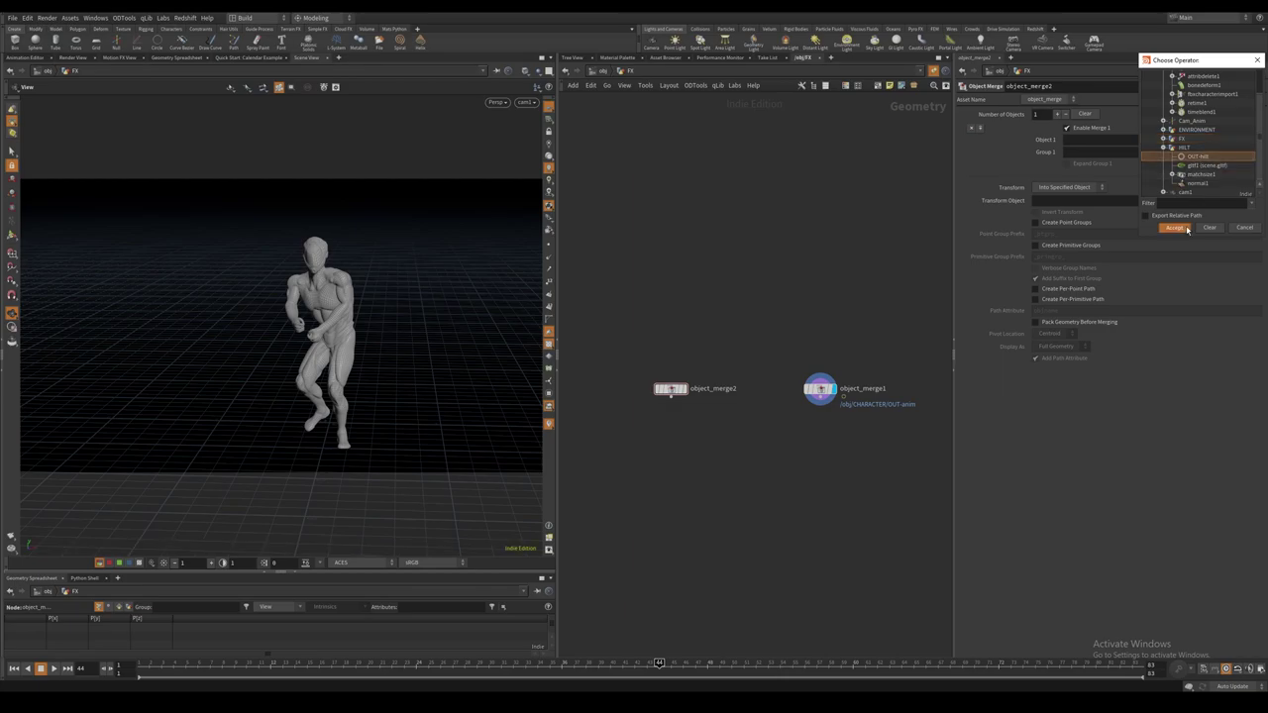
click(1183, 227)
click(685, 389)
drag(711, 445, 652, 395)
middle_drag(652, 396, 664, 359)
click(682, 360)
Connect an Attribute Delete below the hilt merge, with Delete Non Selected enabled and point attribute N kept.
key(Tab)
text(attribute de)
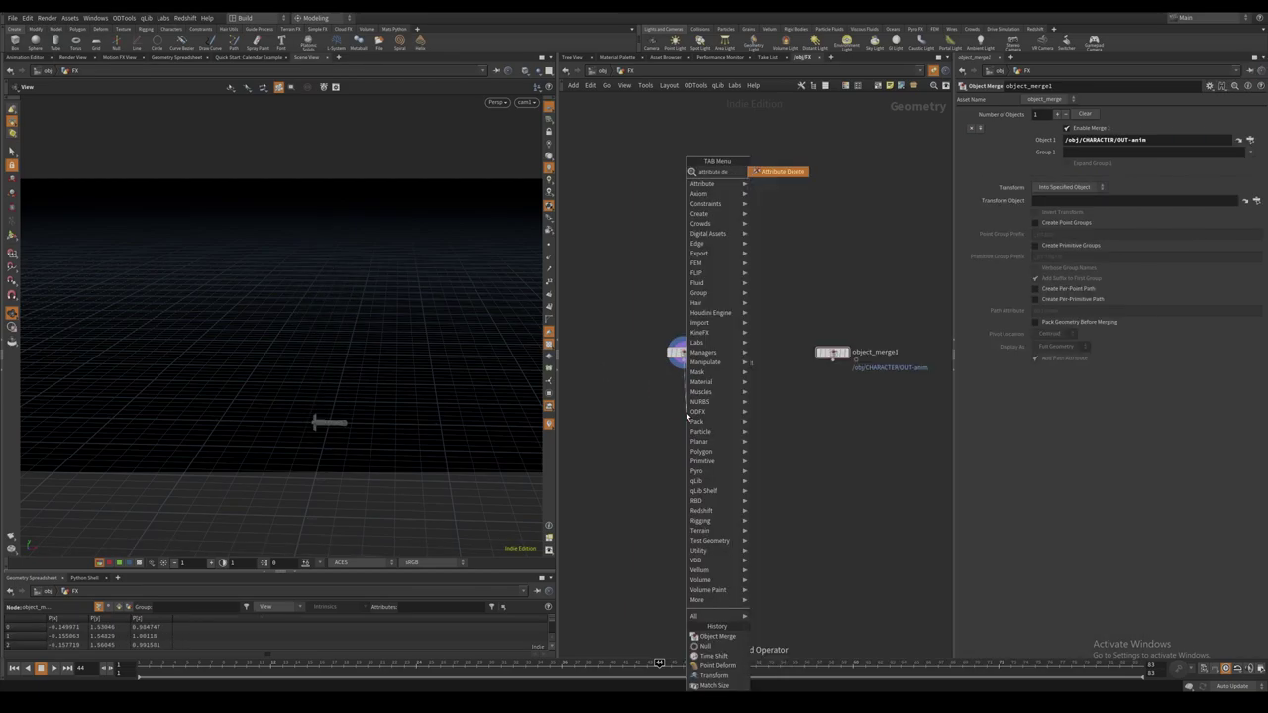
key(Return)
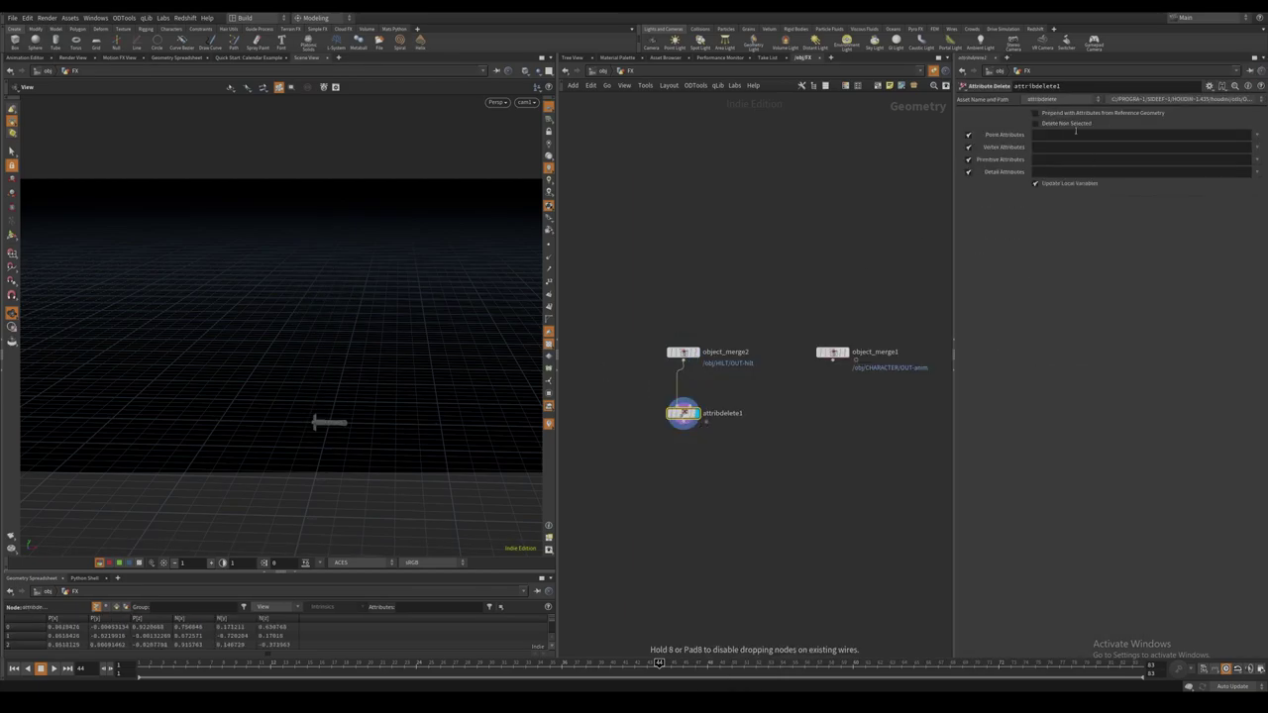
click(1075, 125)
click(1078, 135)
key(Return)
middle_drag(691, 473, 695, 435)
click(695, 435)
drag(688, 377, 689, 363)
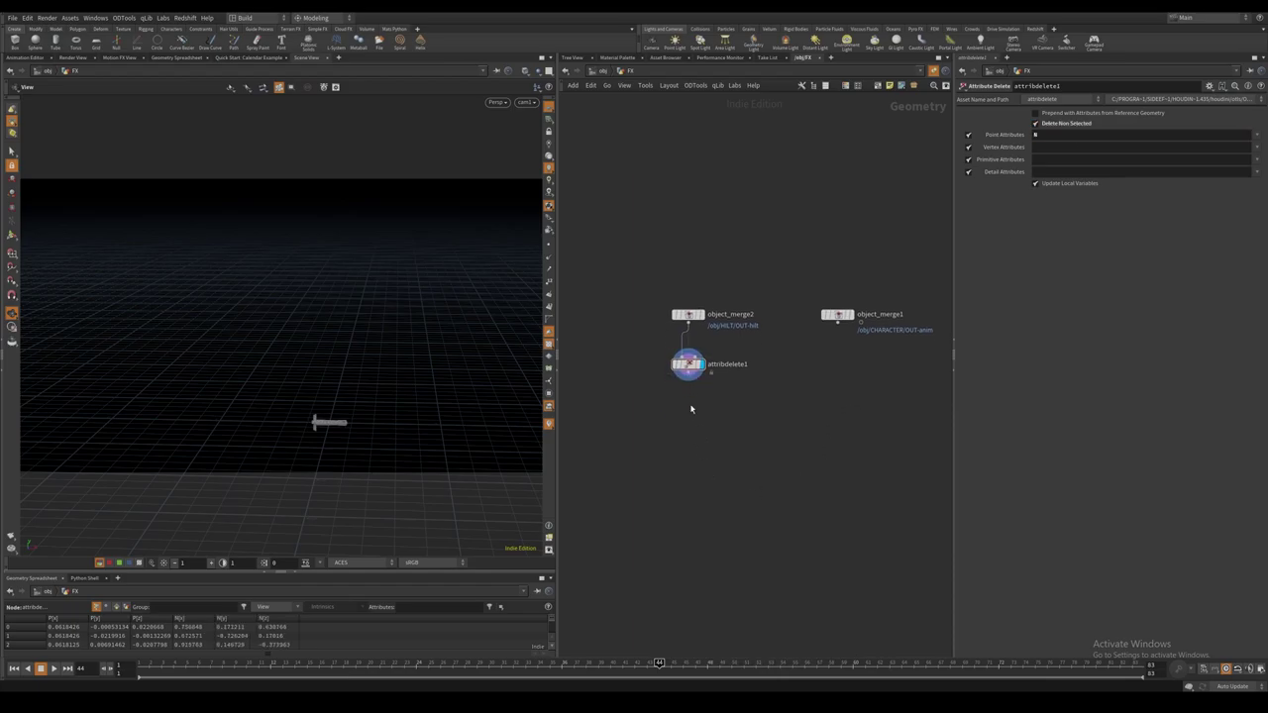
Template the character merge and connect a Transform below Attribute Delete with pivot translate $CEX, $CEY, $CEZ.
click(848, 320)
click(835, 315)
key(Tab)
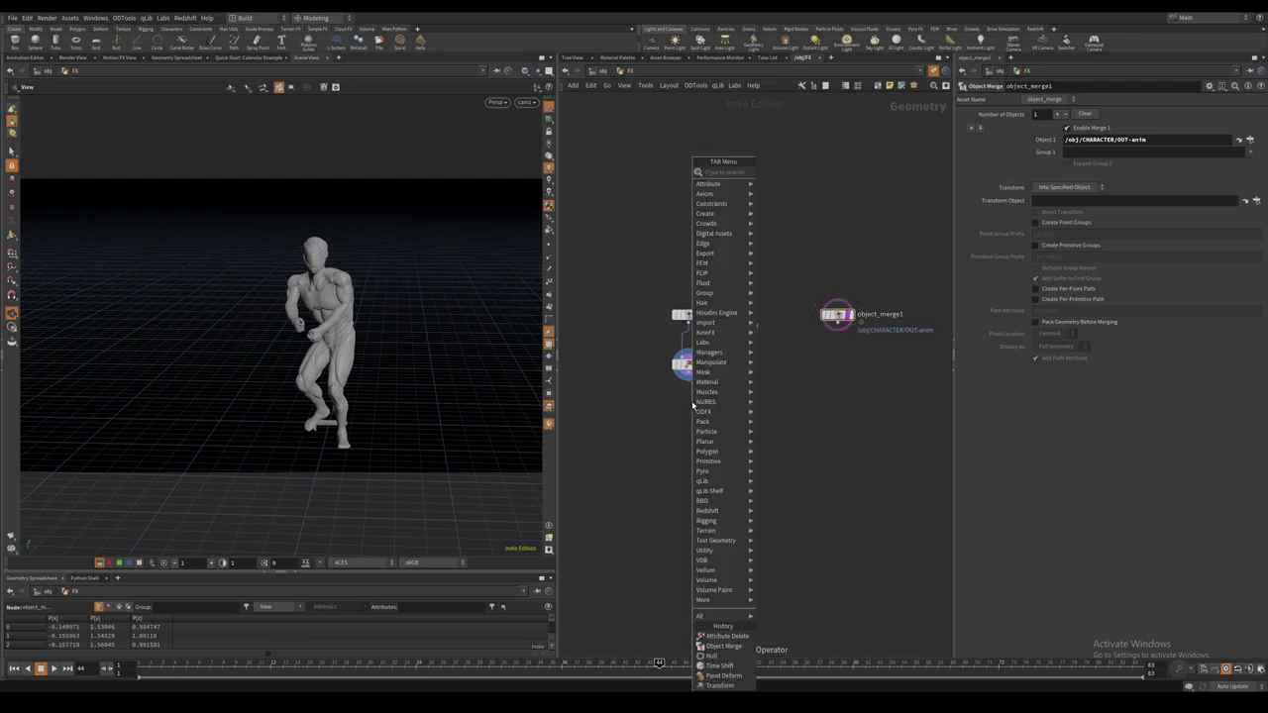
text(tr)
key(Down)
key(Down)
key(Return)
click(721, 399)
click(981, 215)
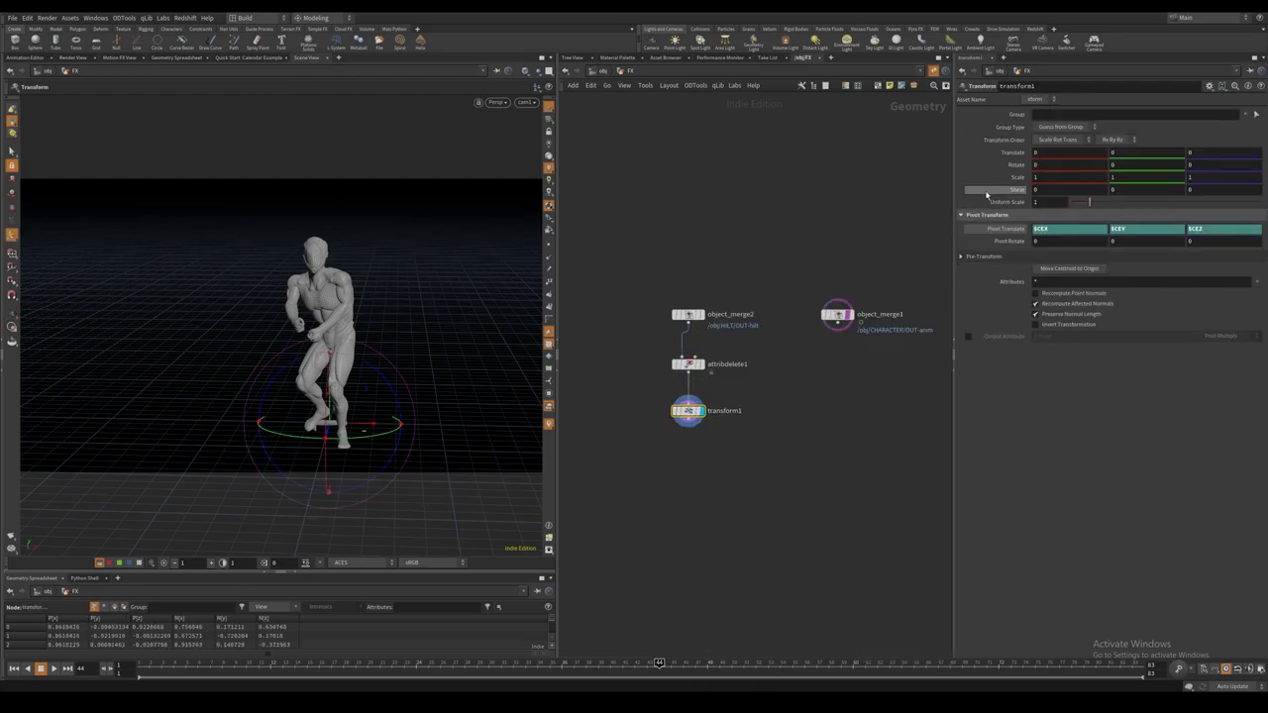
Set the hilt Transform's translate to -.2, 1, .4 and its rotate to -3, 35, -54.
click(1043, 154)
text(-.2)
key(Tab)
text(1)
key(Tab)
text(-.4)
key(Tab)
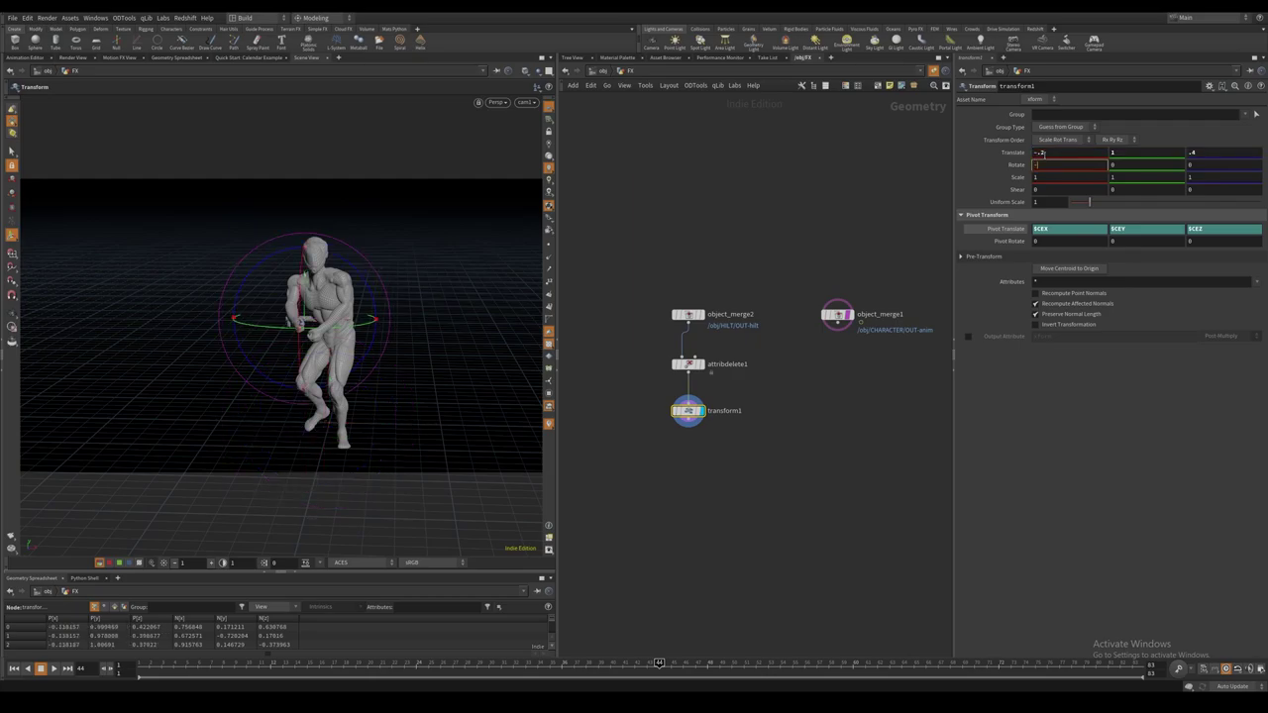
text(35)
key(Tab)
text(-54)
key(Tab)
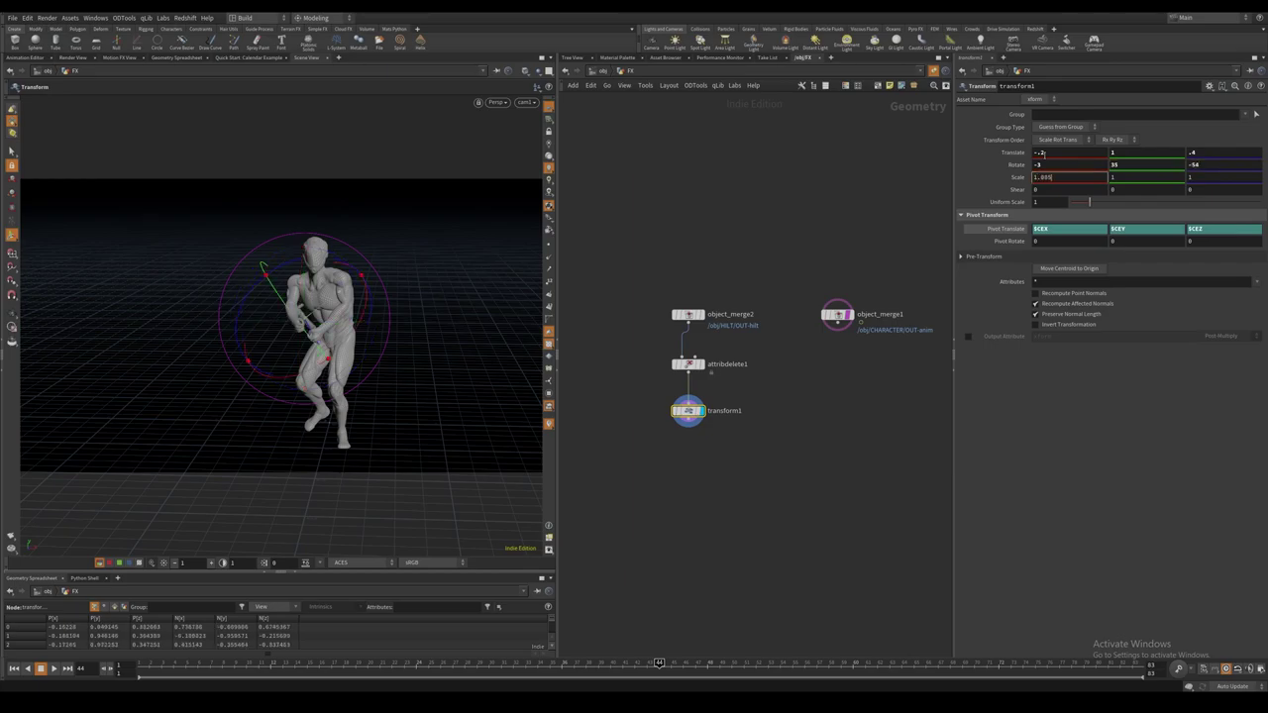
Scale the hilt to 1.085 on all three axes in the Transform node and save the scene.
key(Tab)
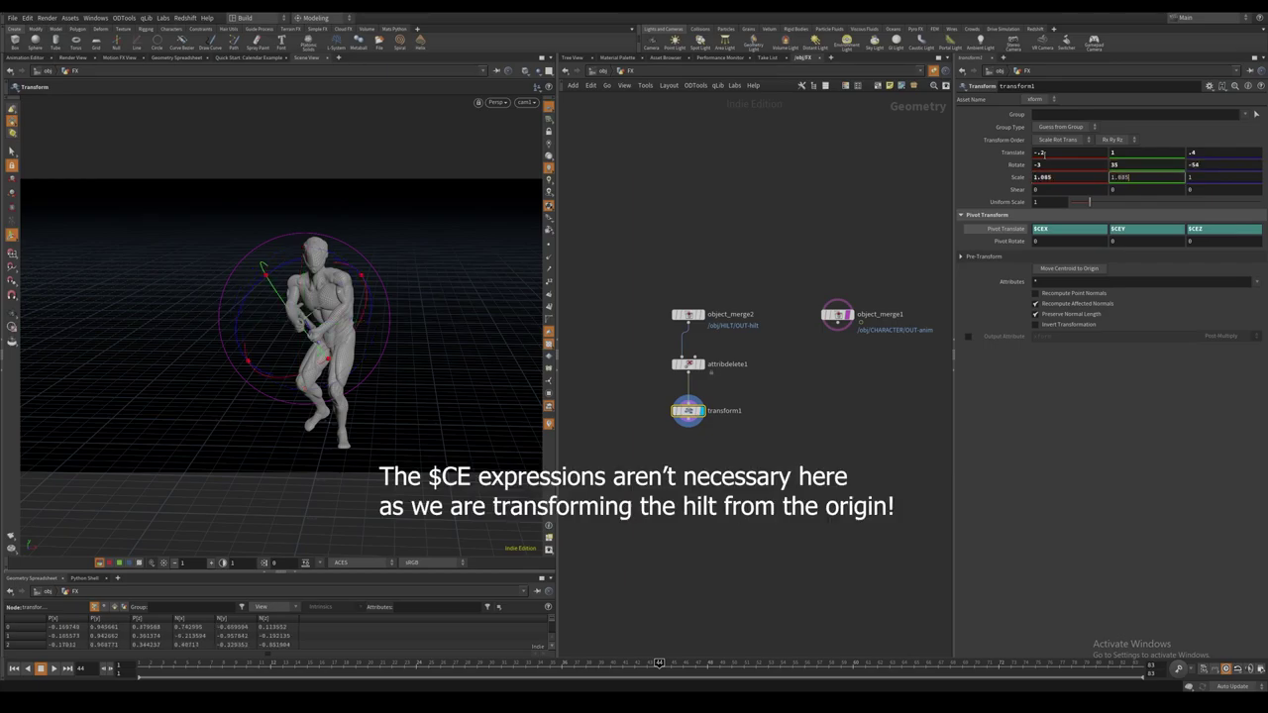
key(Tab)
text(1.085)
key(Return)
key(ctrl+s)
middle_drag(789, 420, 797, 371)
click(696, 379)
key(Escape)
Select the primitives of both character hands and isolate them with a Blast node set to Delete Non Selected.
click(844, 268)
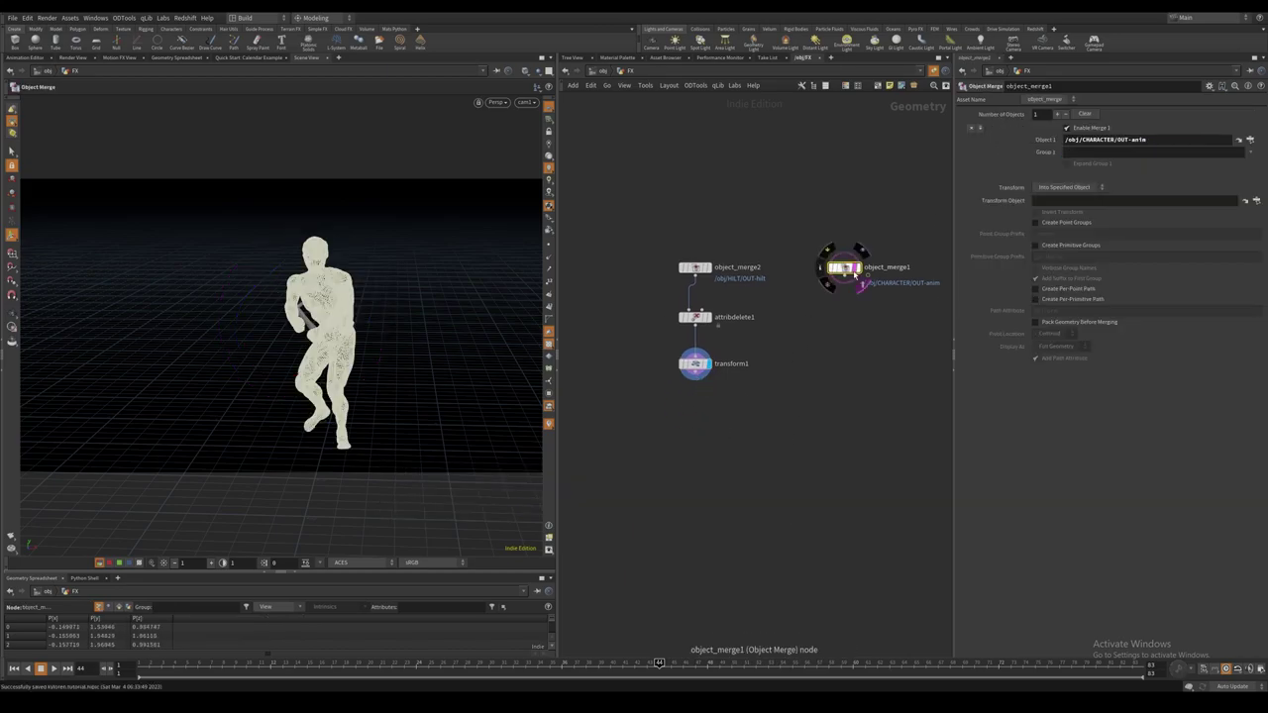
click(857, 268)
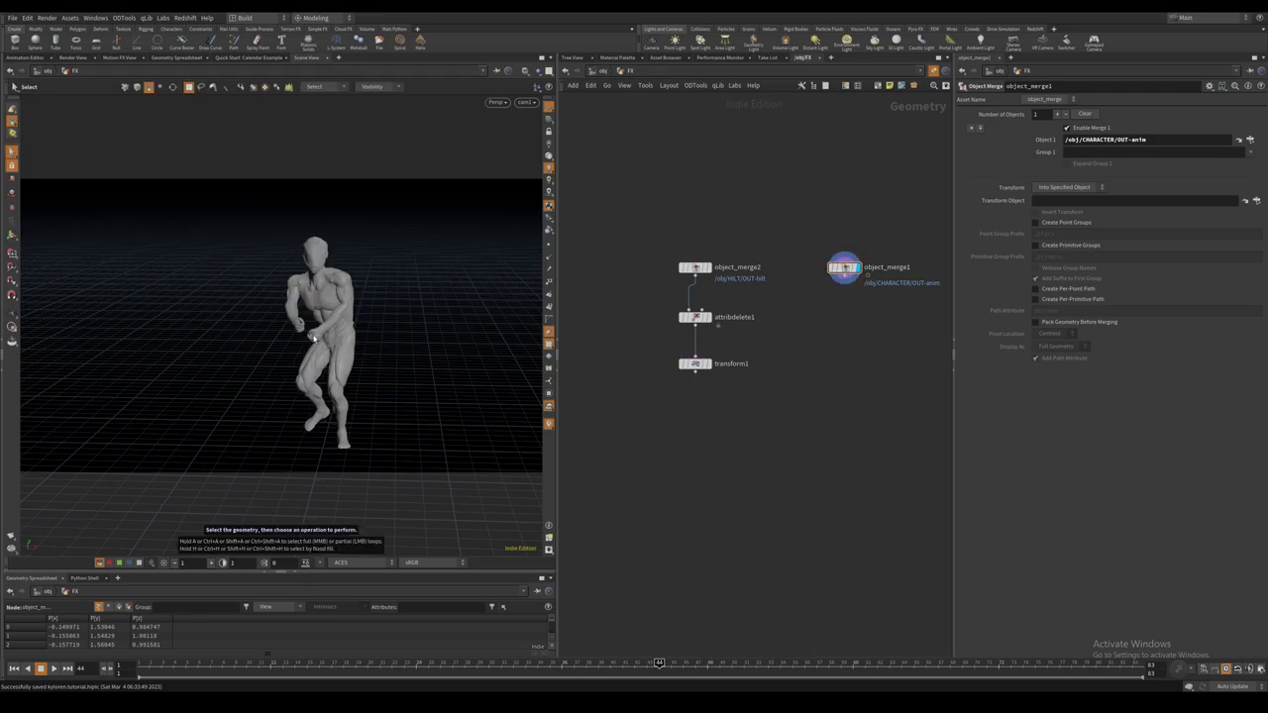
alt+drag(318, 347, 287, 284)
scroll(364, 333, up, 5)
key(space+2)
middle_drag(244, 379, 302, 258)
key(s)
drag(205, 341, 294, 439)
shift+drag(375, 382, 301, 325)
key(space+1)
alt+drag(328, 380, 517, 367)
shift+drag(312, 316, 415, 438)
shift+drag(394, 336, 330, 300)
alt+drag(335, 389, 329, 414)
scroll(400, 382, down, 4)
drag(479, 385, 416, 360)
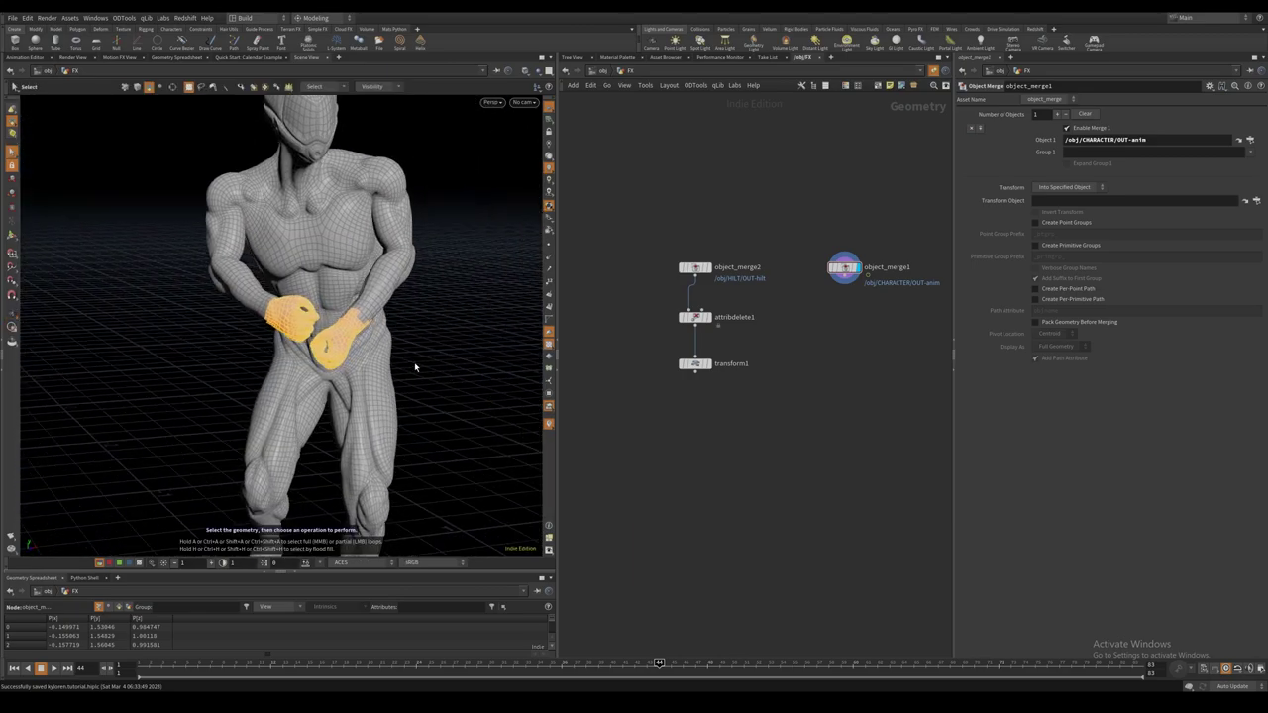
key(Delete)
drag(849, 274, 849, 293)
click(1078, 149)
Connect a Time Shift below the Blast node and set its frame to $FSTART.
key(Tab)
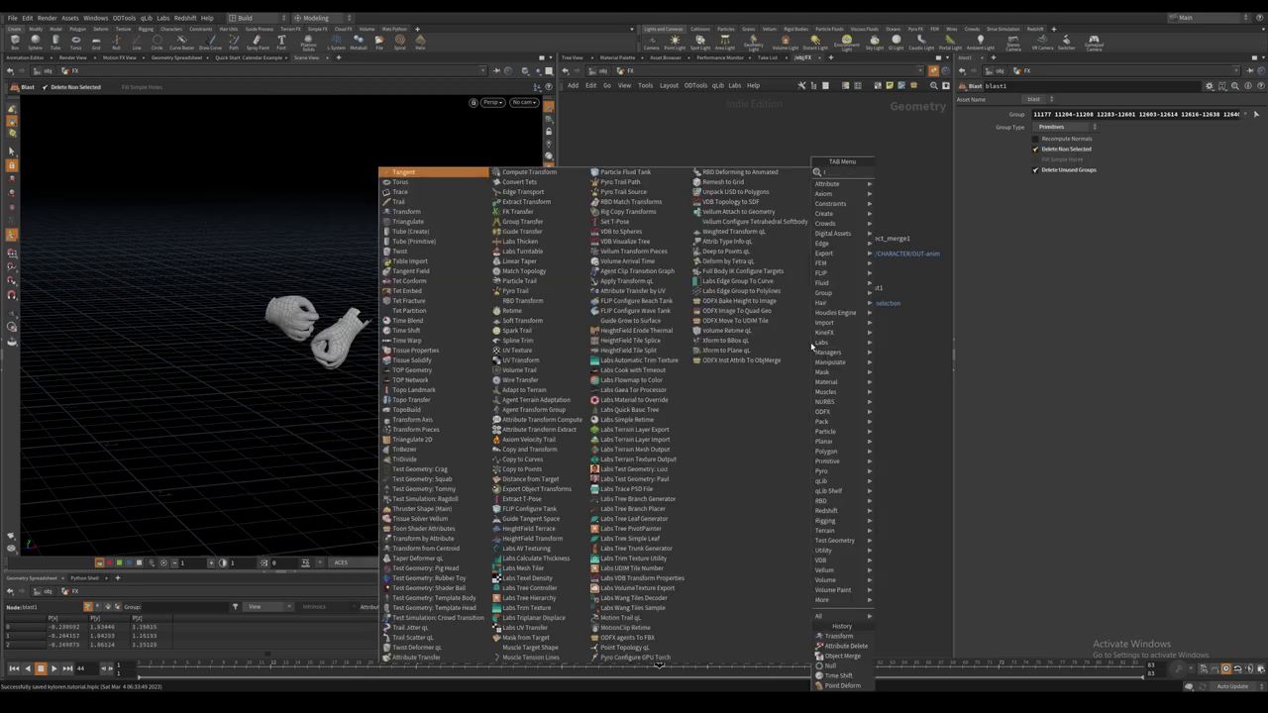
text(time)
key(Return)
click(810, 344)
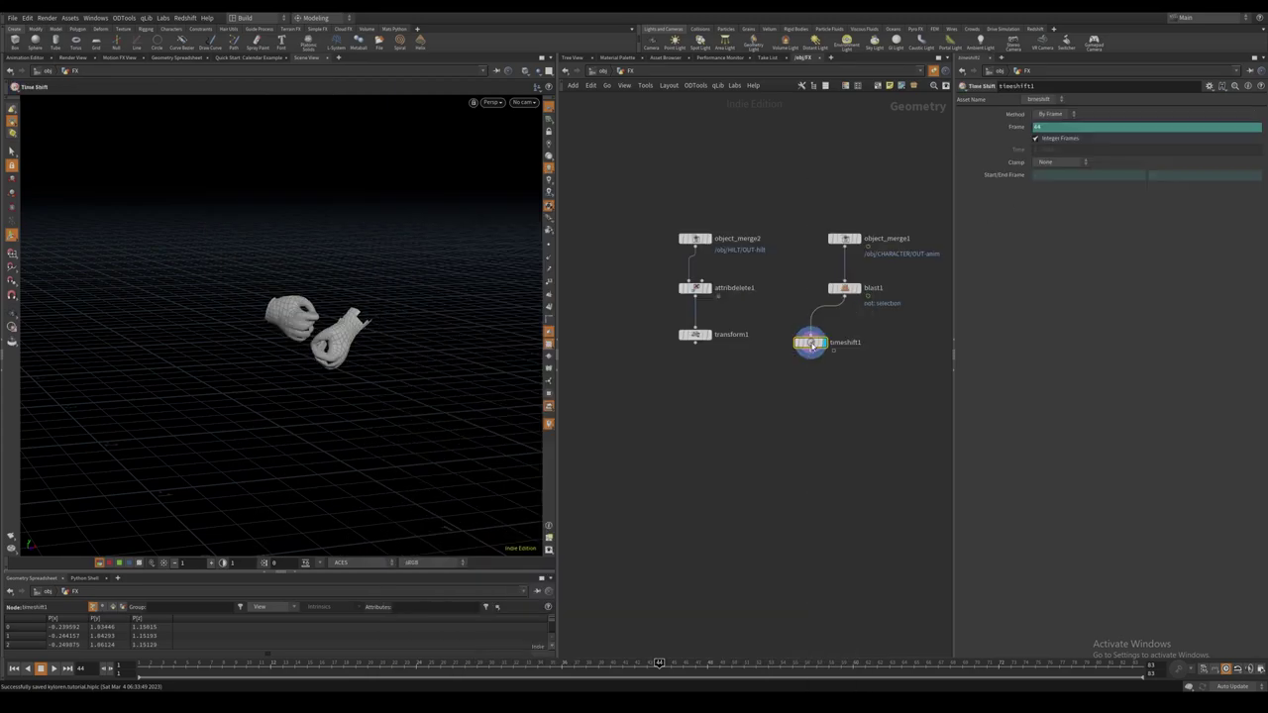
click(1022, 131)
click(1060, 126)
text(START)
click(826, 432)
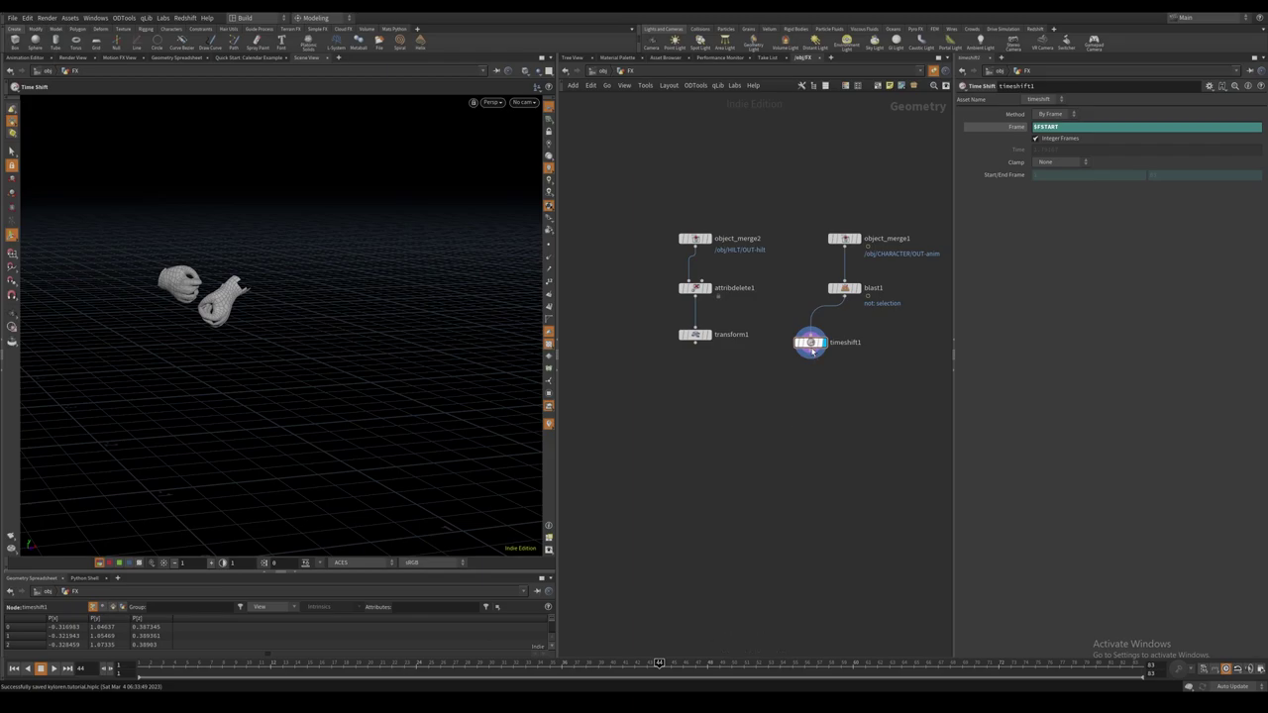
drag(812, 347, 811, 339)
Add a Point Deform fed by the hilt Transform, Time Shift and Blast, display it and set its radius to 0.2.
click(695, 342)
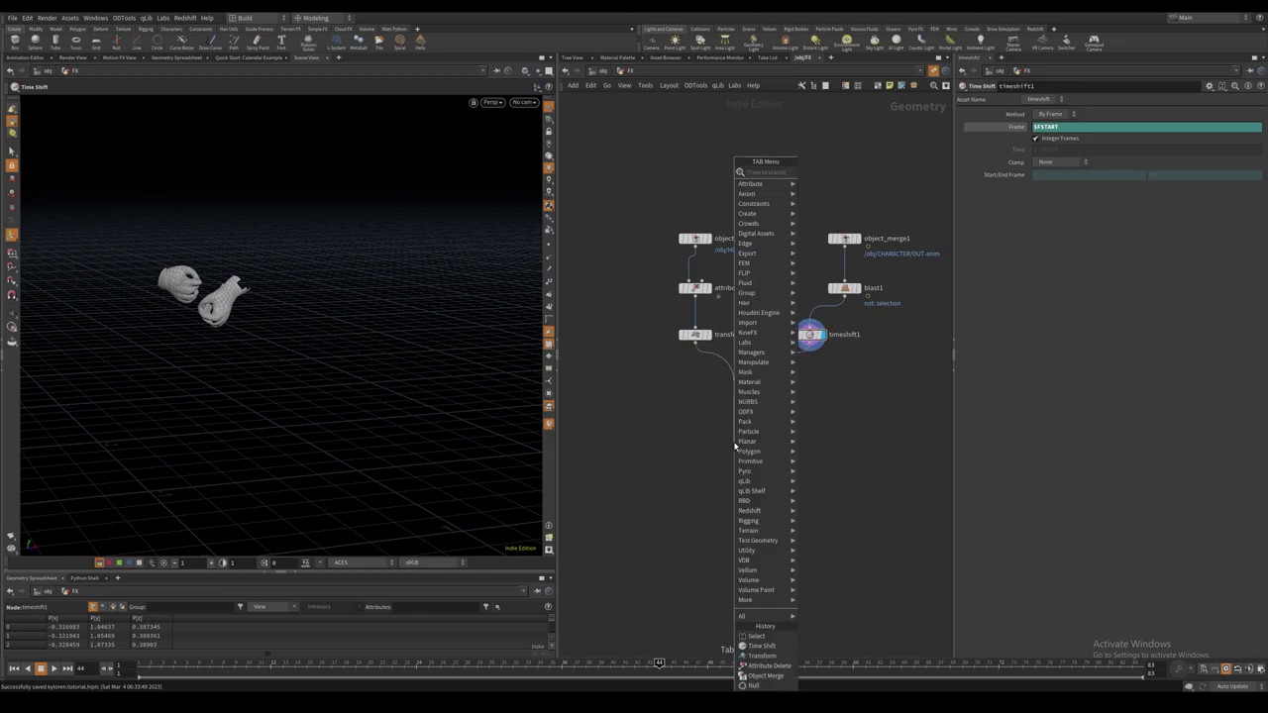
text(pointd)
key(Return)
click(736, 447)
drag(735, 445, 845, 302)
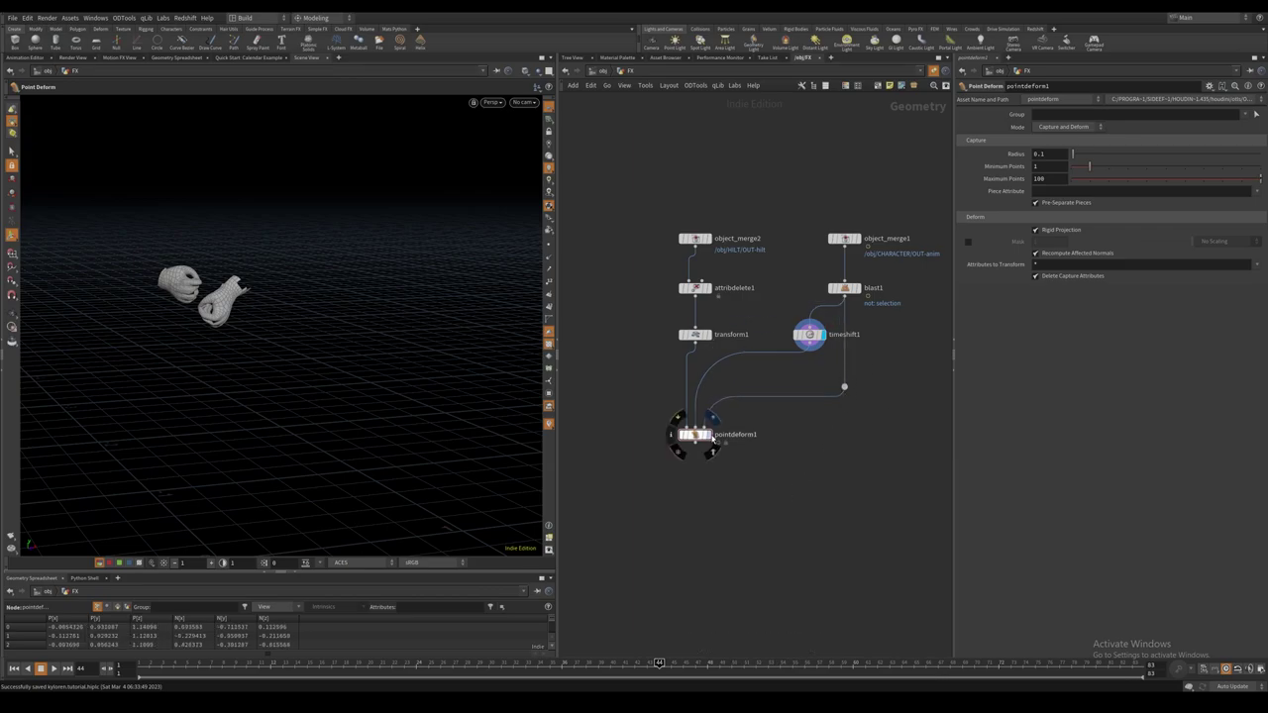
click(708, 435)
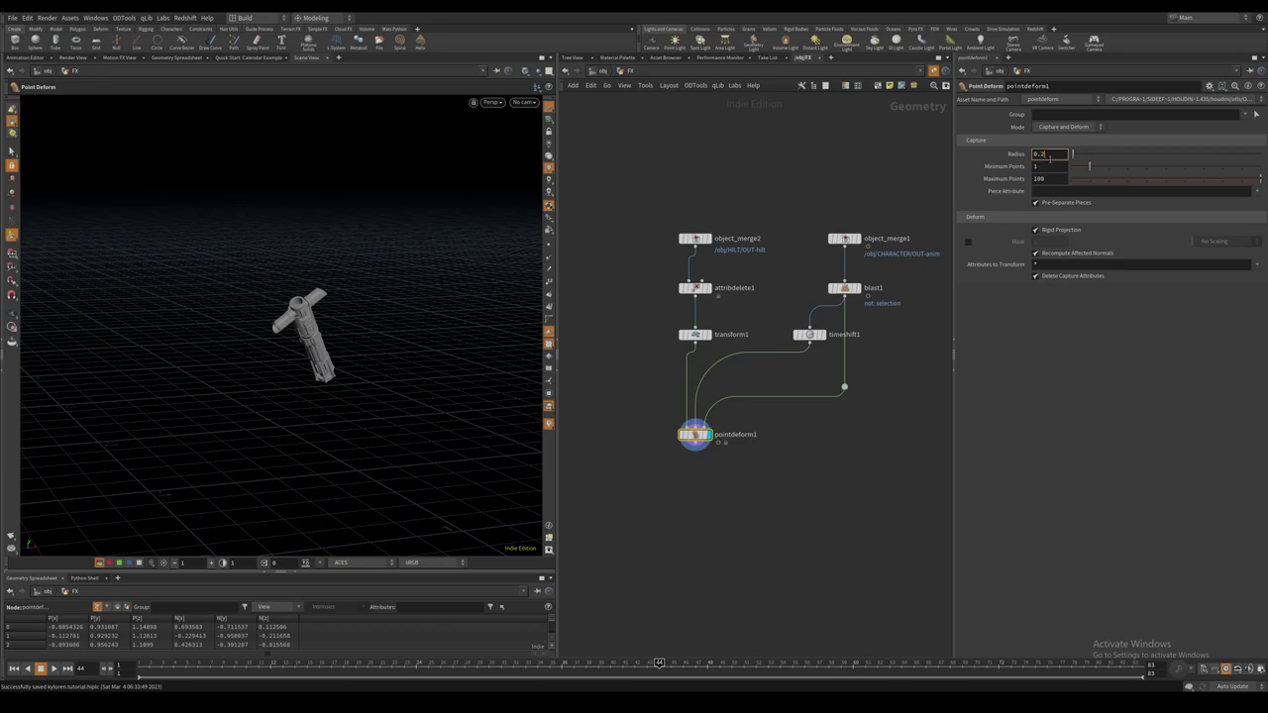
Connect a Null named OUT-moving-hilt below Point Deform and display it.
middle_drag(794, 525, 804, 464)
click(707, 384)
key(Tab)
text(null)
key(Return)
click(712, 461)
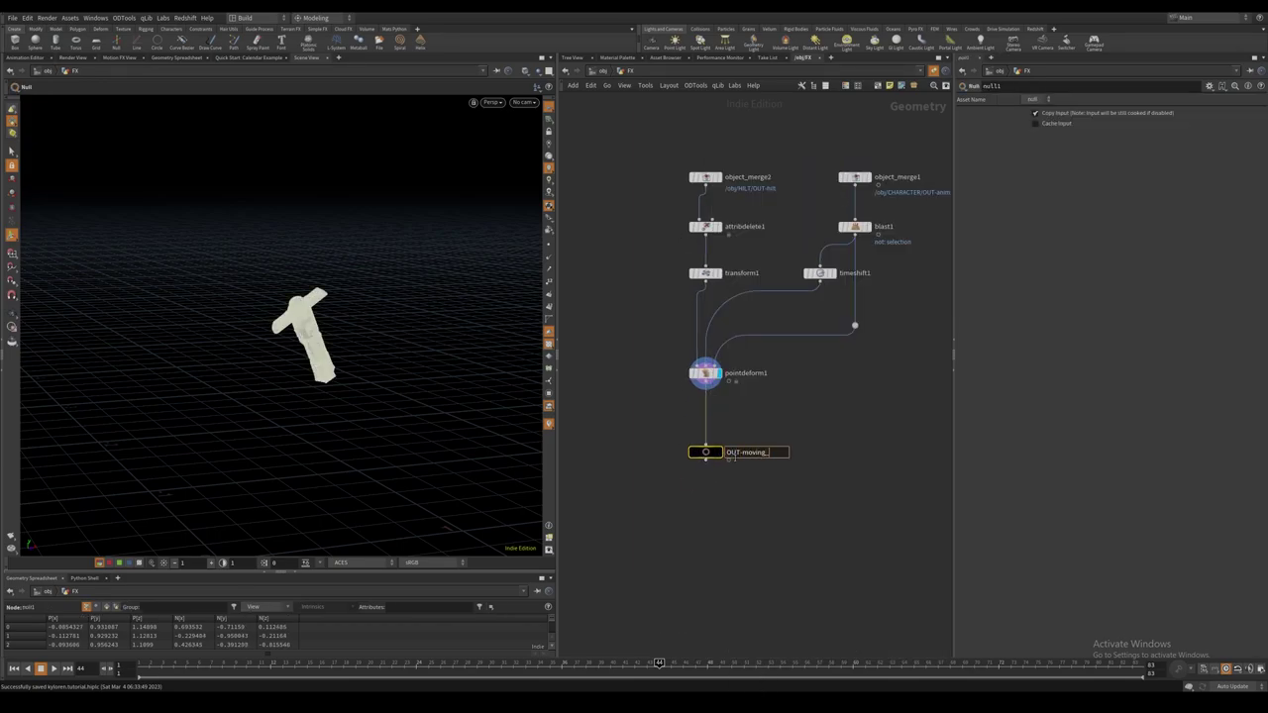
click(734, 456)
text(OUT-moving-hilt)
key(Return)
click(720, 453)
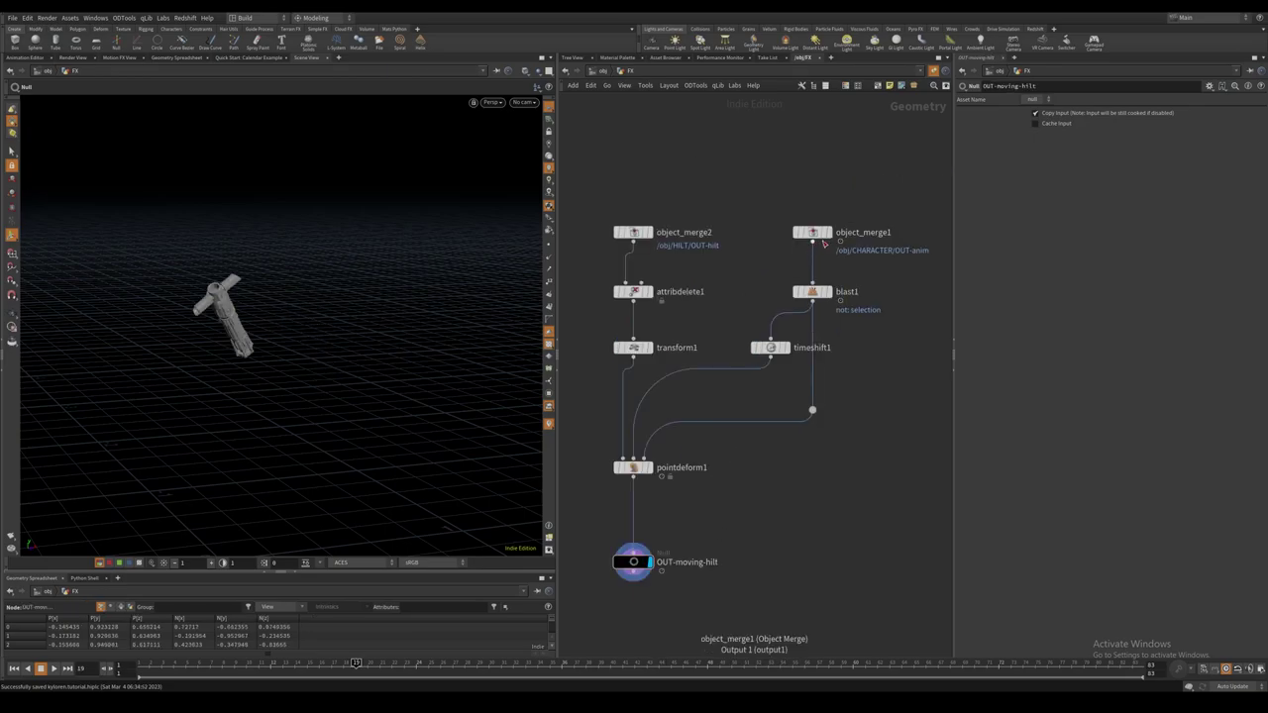
Template the character merge and play the animation to check the hilt's motion against the hands.
click(824, 234)
key(Up)
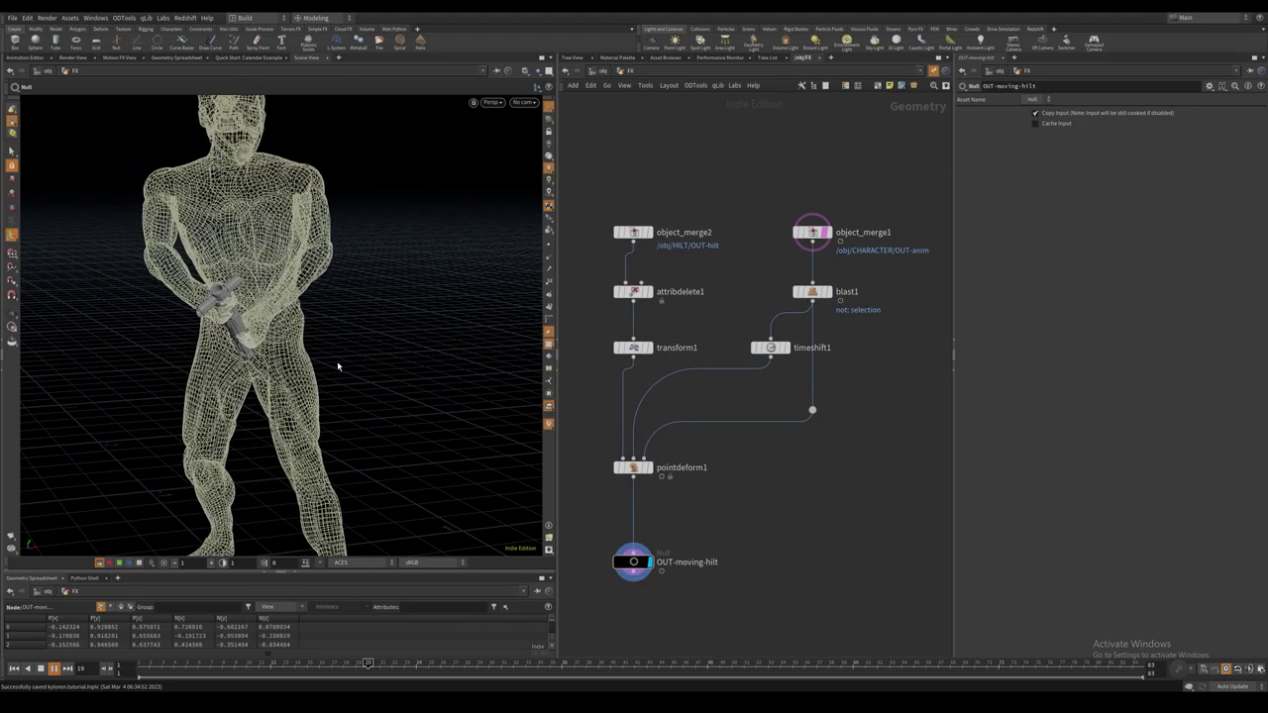
Check the hilt's motion from another angle during playback, stop it, and turn off the character merge's template display.
scroll(315, 388, down, 4)
alt+drag(306, 396, 314, 374)
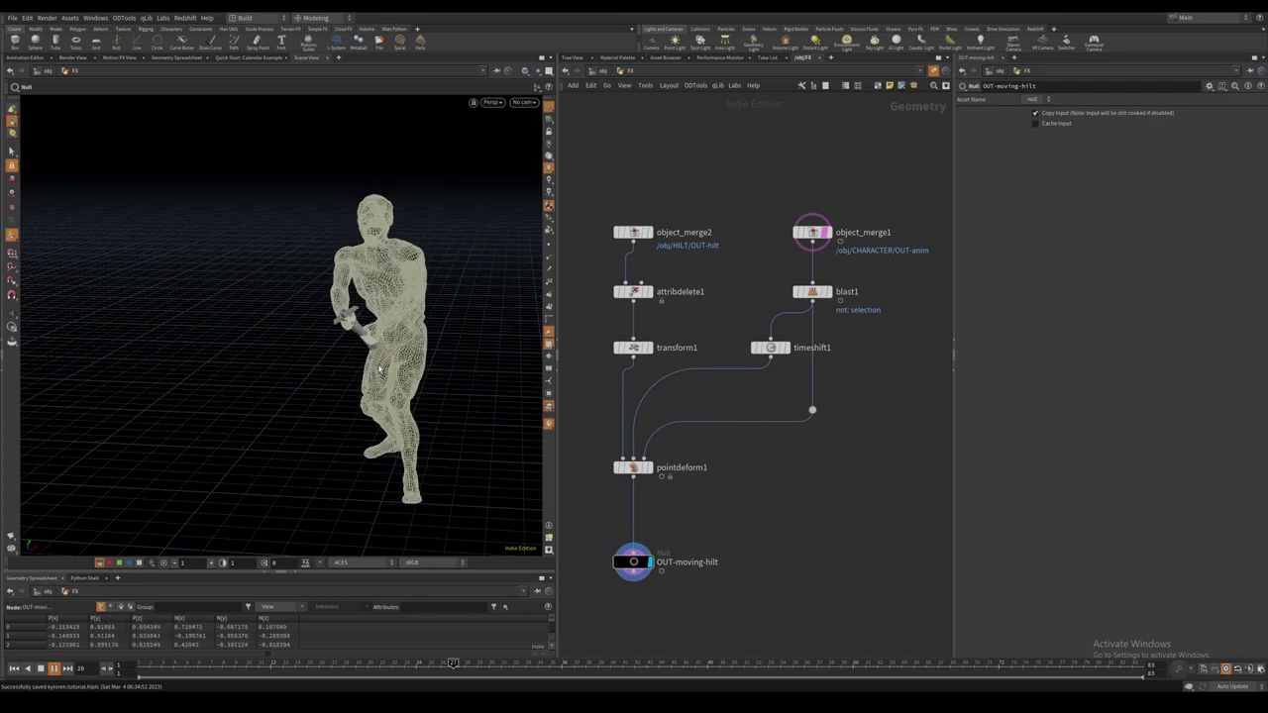
key(Up)
middle_drag(765, 496, 781, 471)
click(840, 206)
Add an Object Merge below the hilt network that references ../OUT-moving-hilt, and display it.
middle_drag(770, 575, 817, 409)
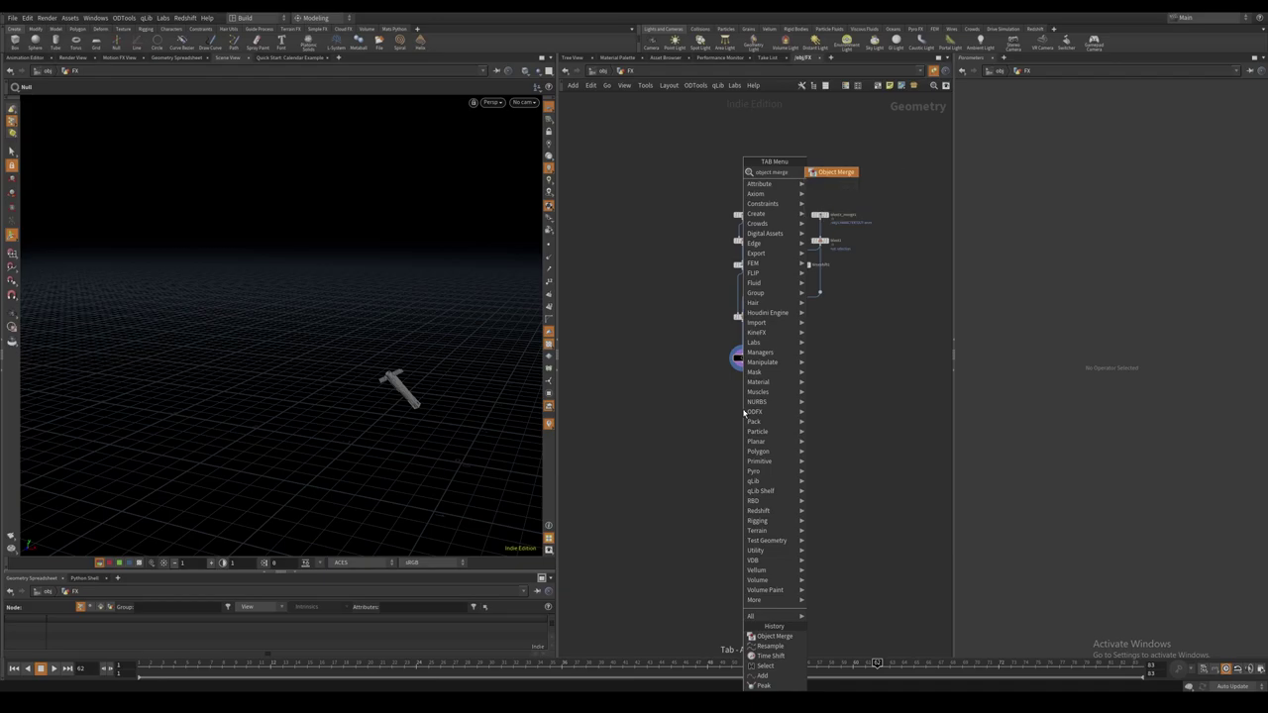
click(843, 169)
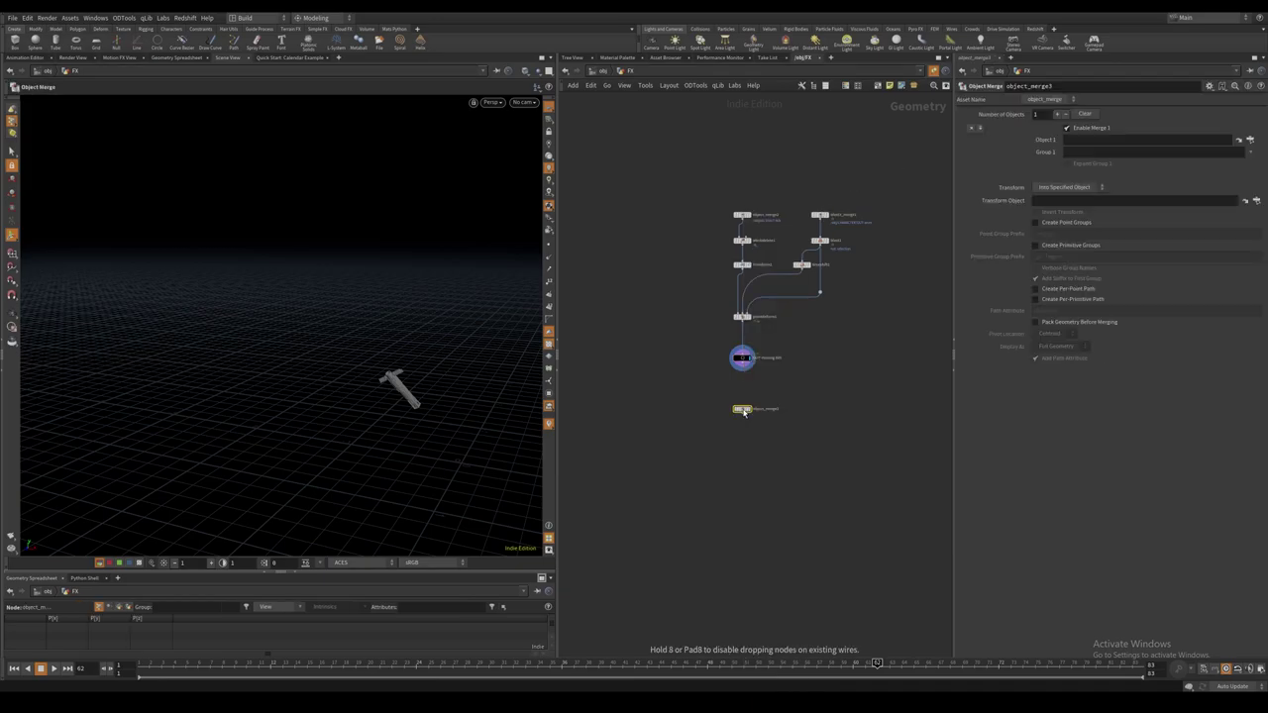
click(744, 412)
drag(742, 356, 1098, 144)
click(752, 413)
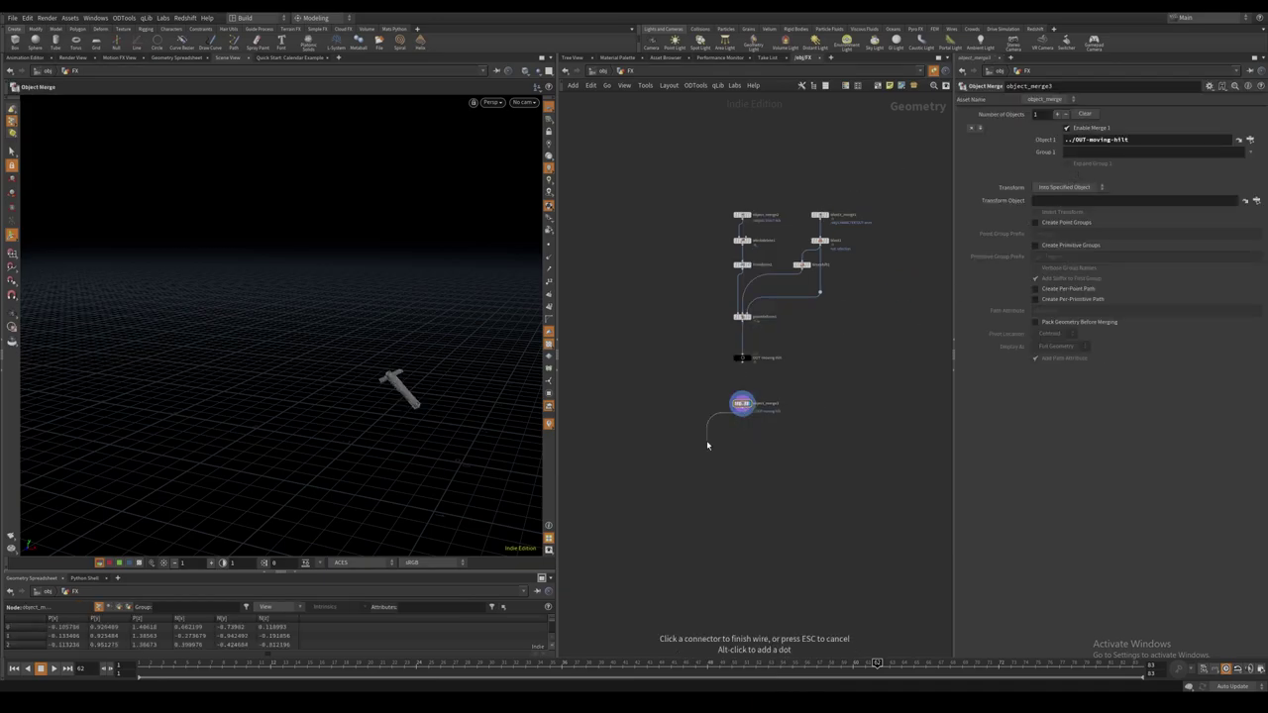
Connect a Blast below the moving-hilt merge and enable Delete Non Selected.
key(Tab)
text(bla)
key(Return)
click(706, 440)
click(1073, 150)
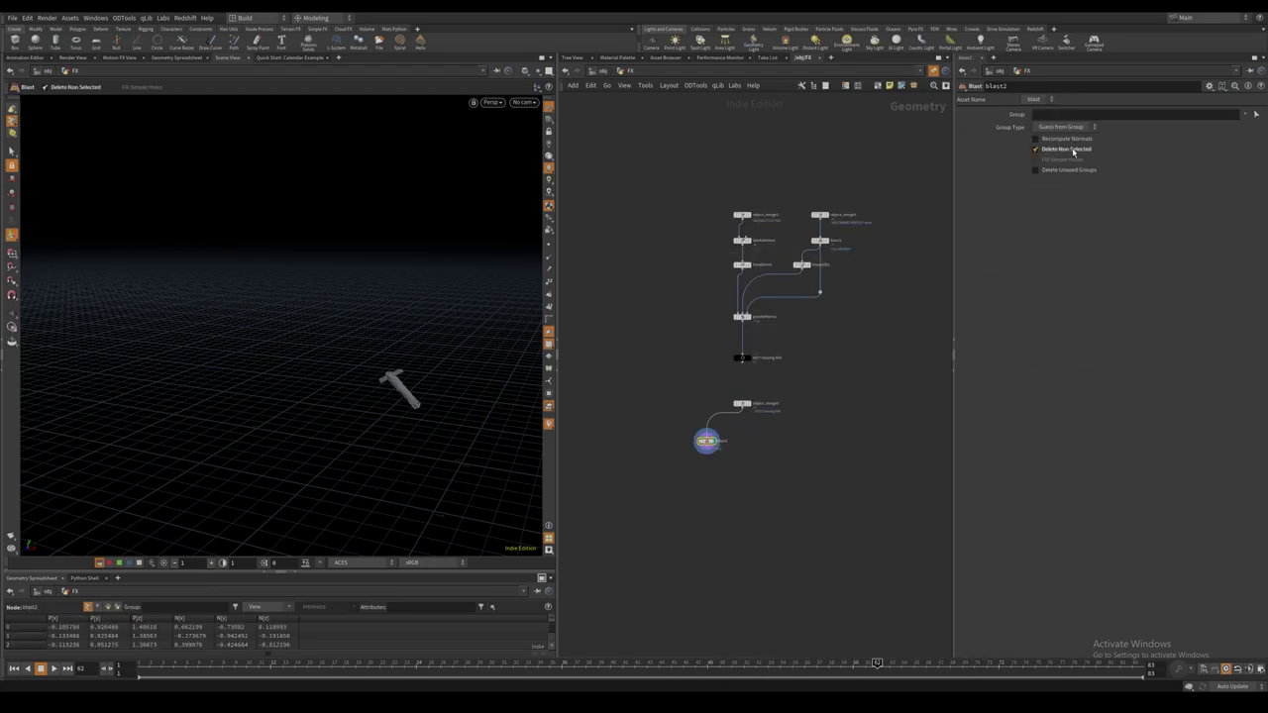
Set the Blast's group to the centre point of one crossguard opening on the hilt.
click(1257, 116)
alt+right_drag(370, 403, 400, 368)
alt+drag(400, 367, 397, 288)
alt+right_drag(396, 288, 430, 281)
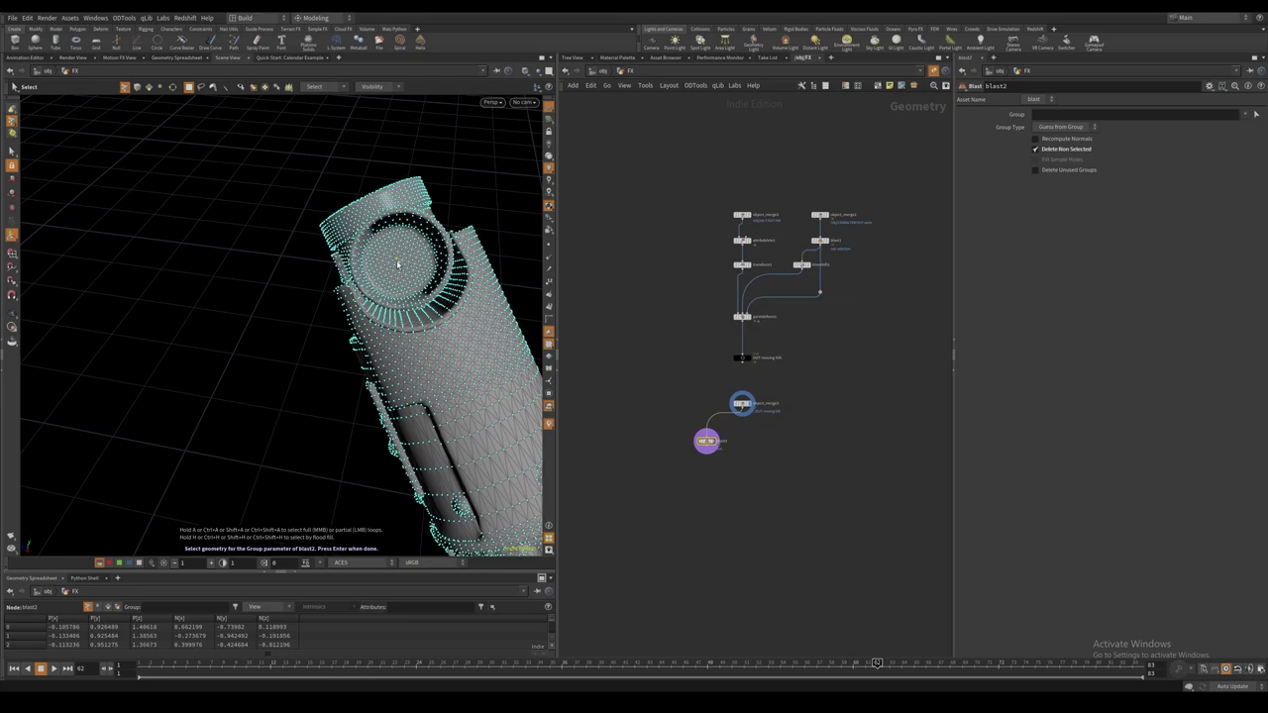
click(397, 262)
key(Return)
Duplicate the Blast beside the first and set its group to the centre point of the opposite crossguard opening.
alt+drag(704, 441, 743, 441)
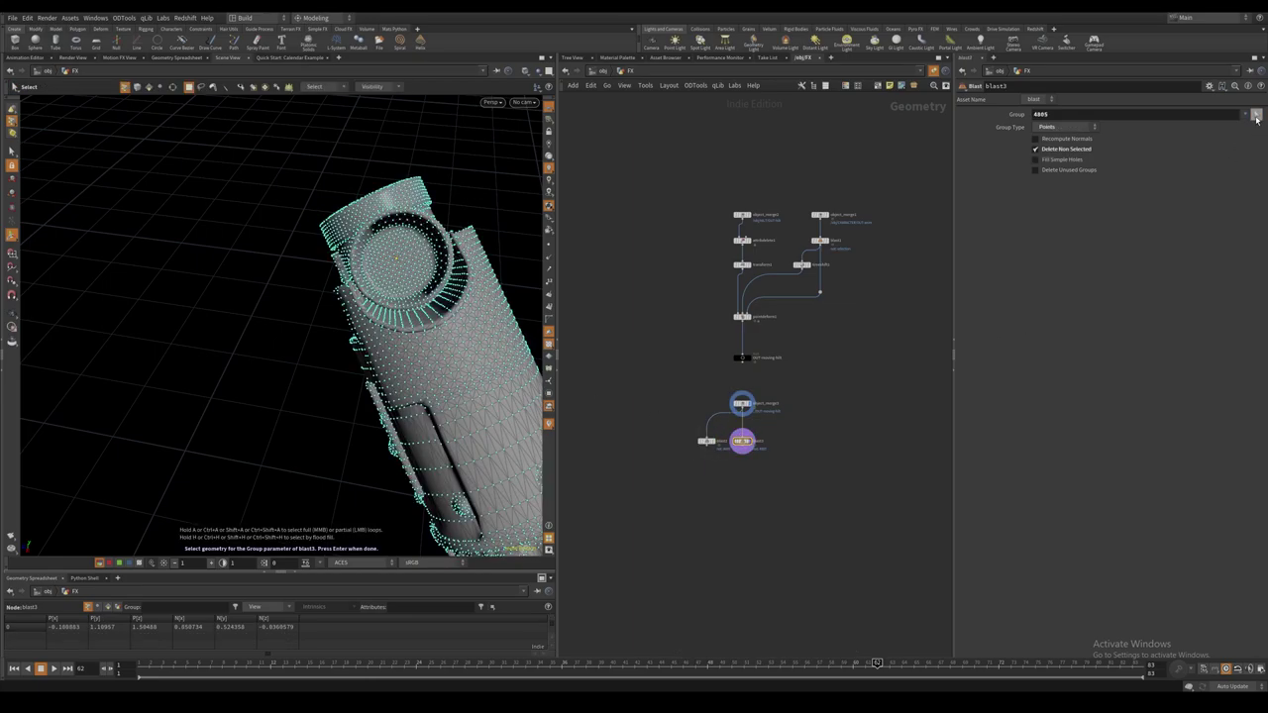
alt+drag(376, 257, 396, 326)
click(357, 325)
key(Return)
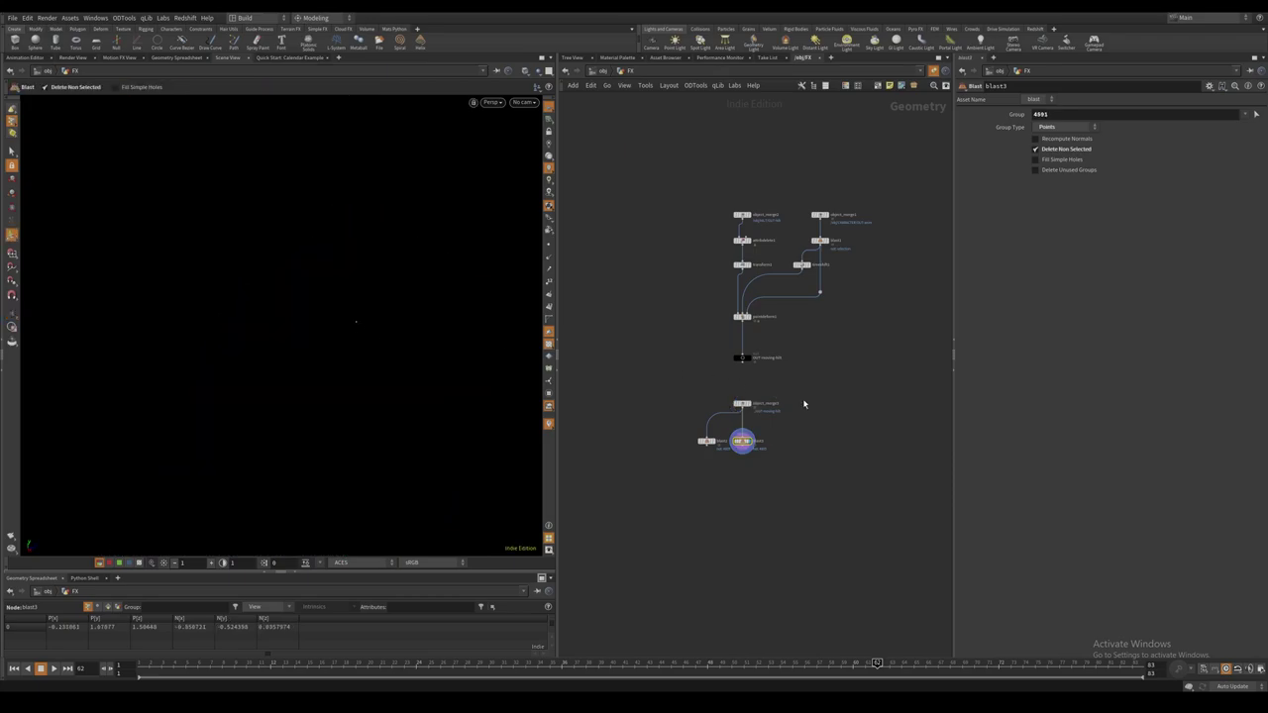
Duplicate the second Blast and set the copy's group to the centre point of the main blade opening.
alt+drag(742, 441, 779, 443)
click(1256, 115)
alt+drag(446, 307, 414, 420)
click(373, 271)
key(Return)
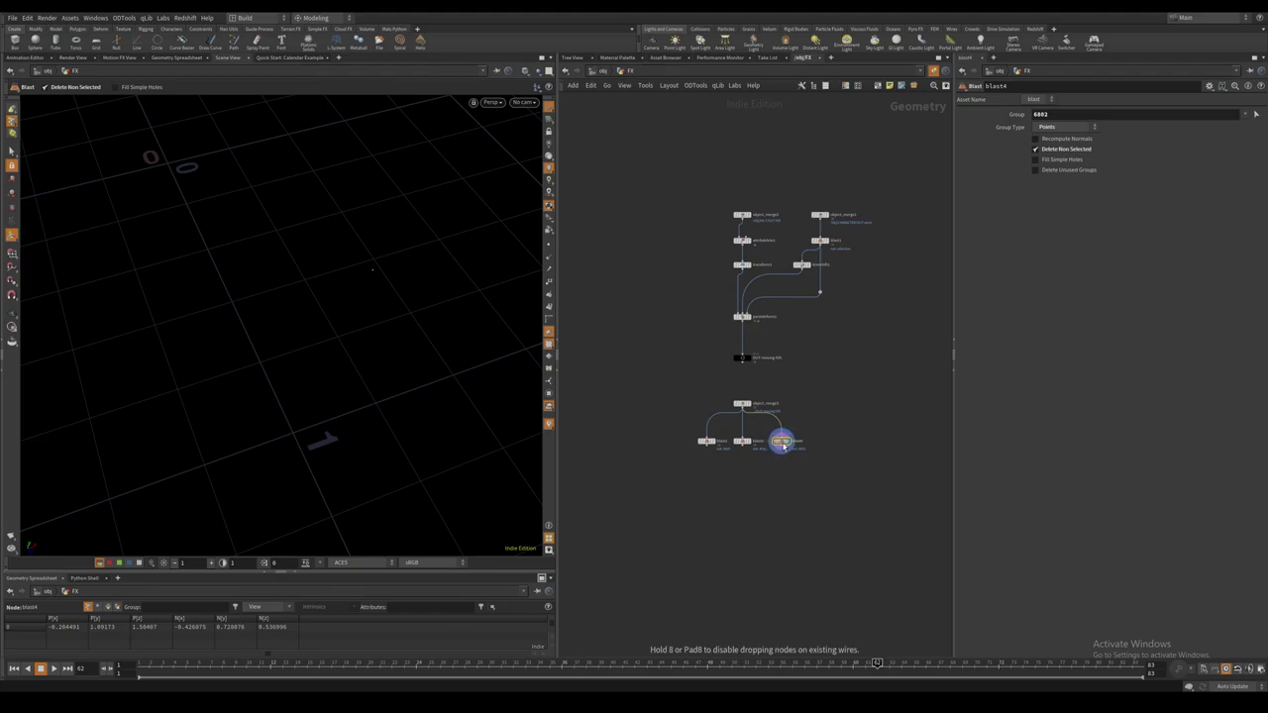
Combine the three Blast outputs in a Merge node and display it.
drag(640, 424, 798, 458)
click(742, 448)
alt+click(742, 499)
click(739, 537)
Connect an Enumerate below the Merge, display it and set its group type to Points.
middle_drag(741, 537, 752, 483)
key(Tab)
text(enumer)
key(Return)
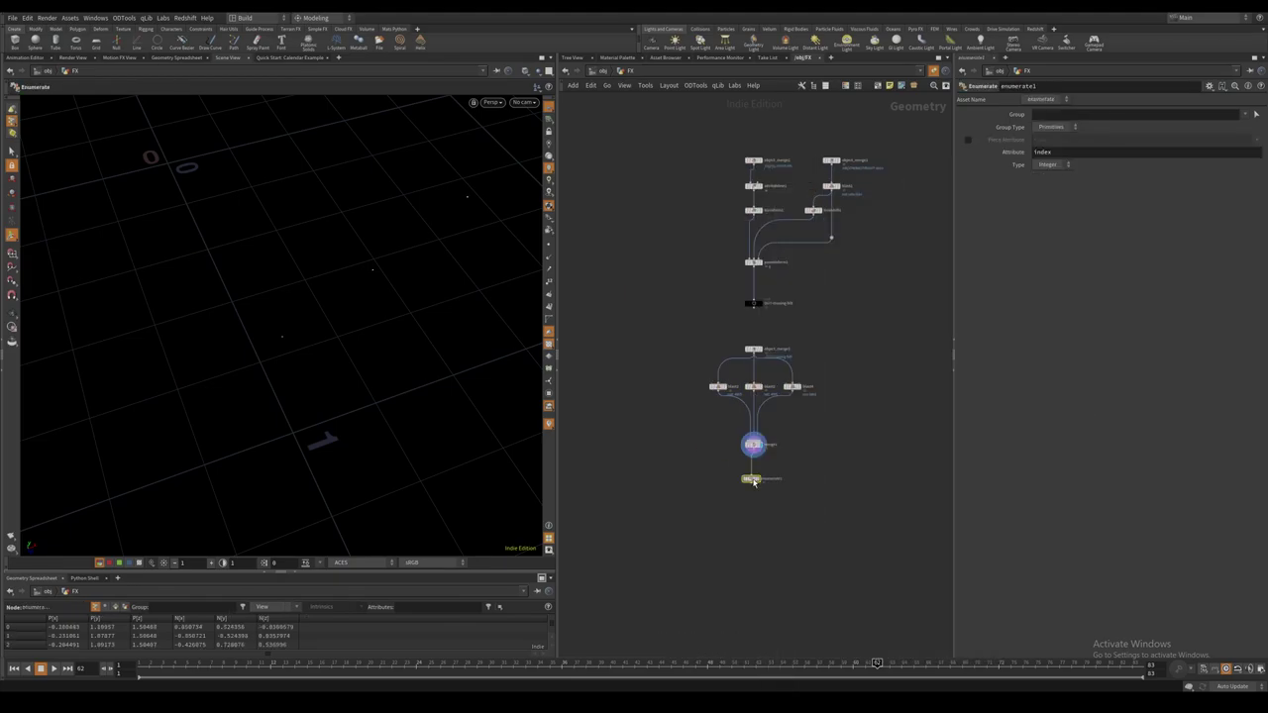
drag(755, 481, 757, 476)
click(761, 473)
click(1058, 128)
click(1057, 141)
drag(1055, 153, 1025, 158)
Template the moving-hilt Object Merge and check the directions of the three points' normals against the hilt.
middle_drag(803, 533, 795, 508)
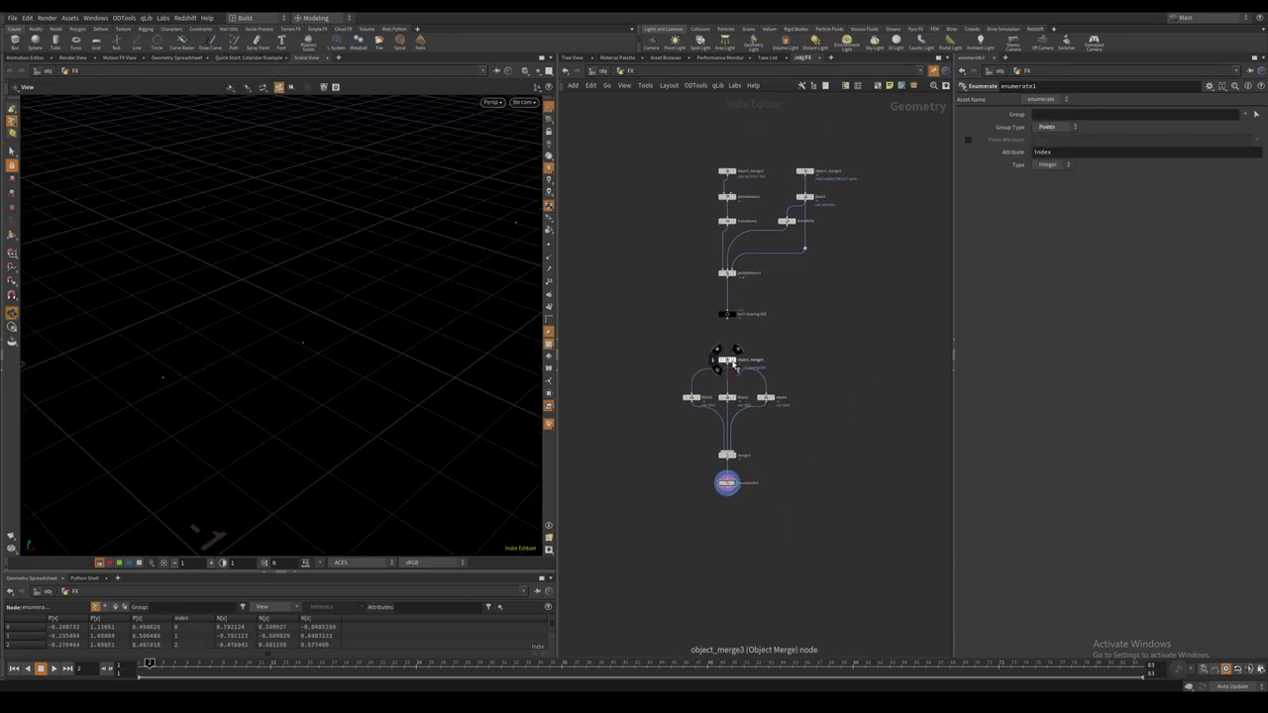
click(735, 367)
scroll(363, 370, down, 6)
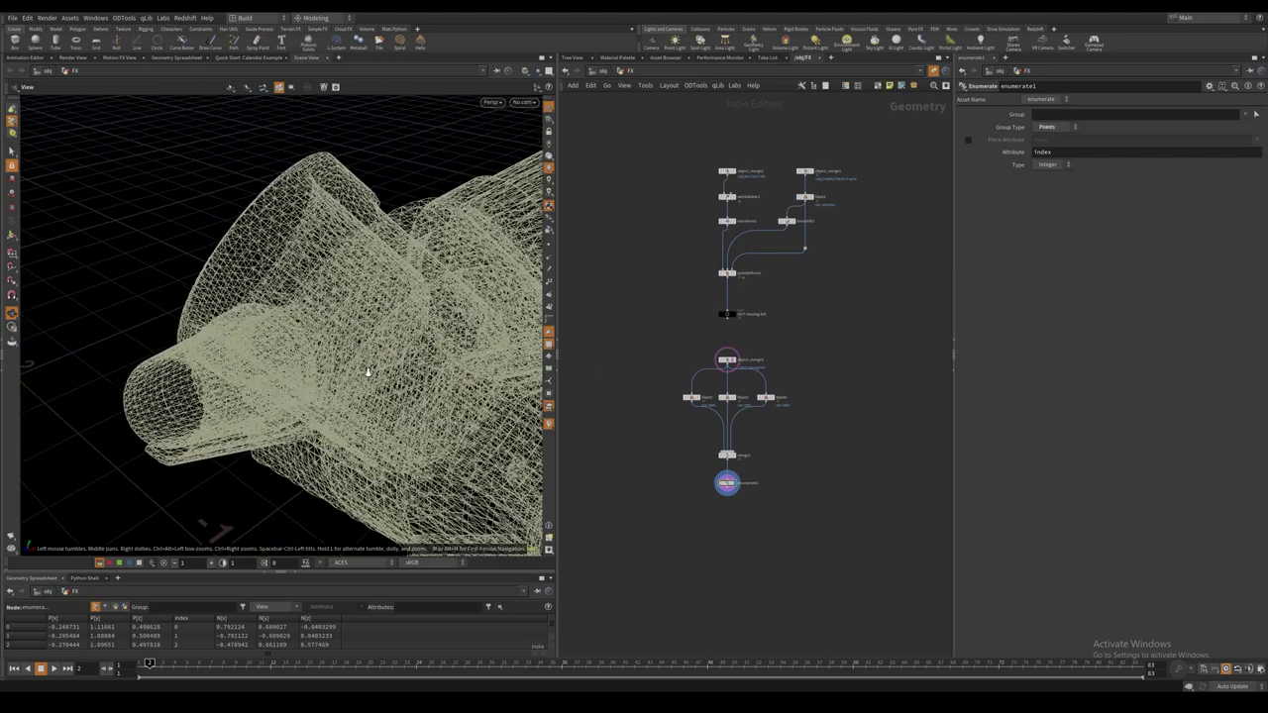
drag(363, 371, 377, 325)
right_drag(376, 325, 393, 387)
mouse_move(394, 389)
mouse_down()
mouse_move(371, 371)
mouse_move(343, 390)
mouse_up()
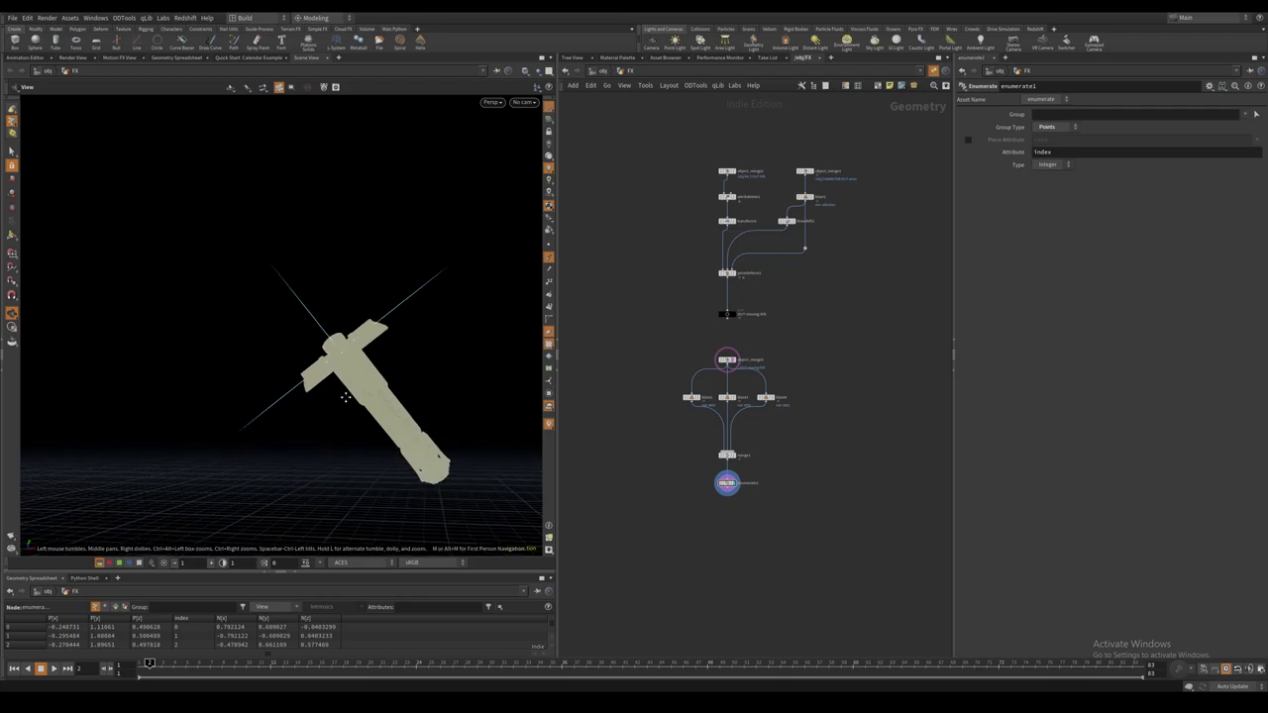
Connect a Peak node to the Enumerate output and display it.
click(730, 493)
key(Tab)
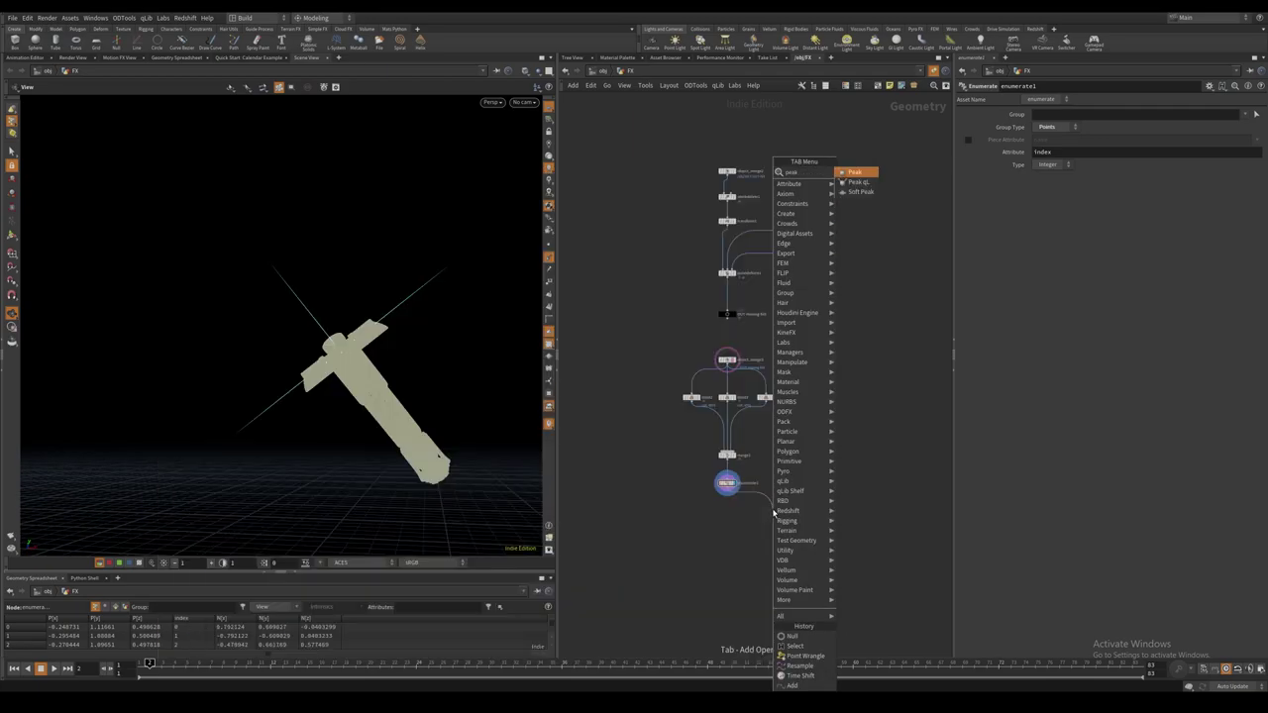
key(Return)
click(773, 511)
drag(772, 514, 768, 517)
click(774, 515)
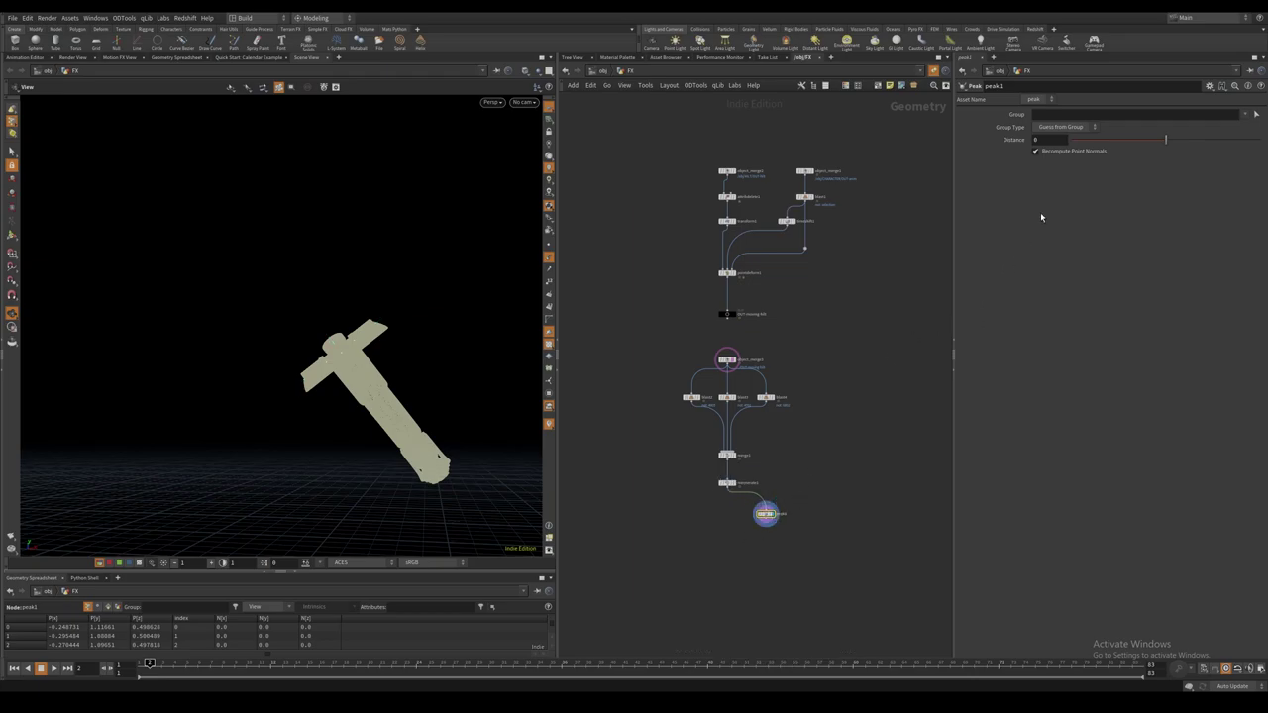
Limit the Peak to point 2 with Recompute Point Normals off and a distance of 1.1.
click(1256, 113)
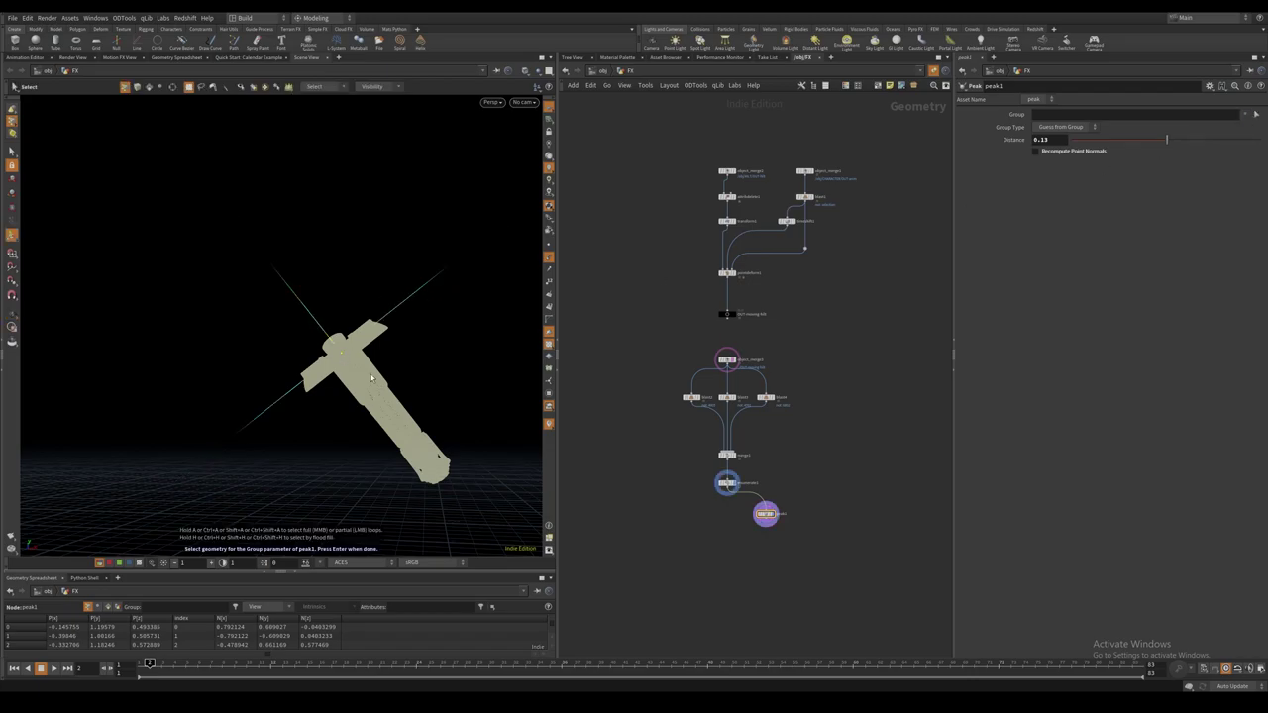
click(295, 290)
key(Return)
click(1057, 141)
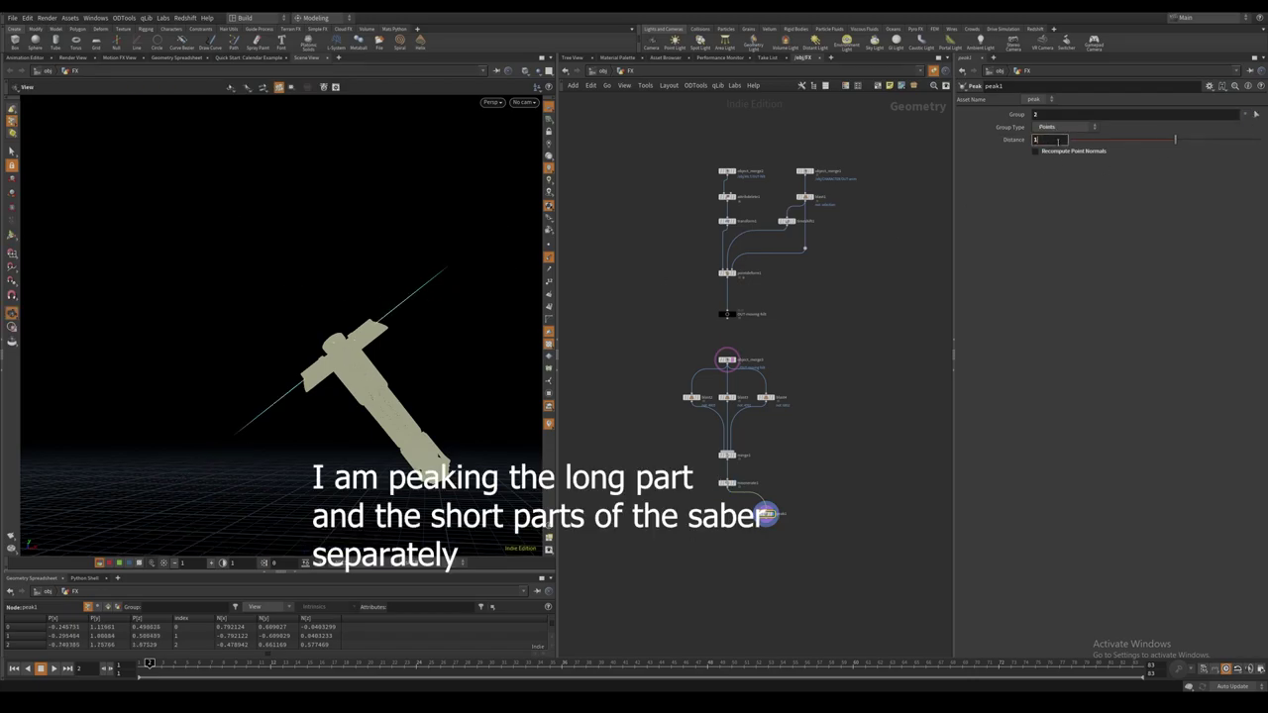
Place a copy of the Peak below the first, set its group to points 0-1 and change its distance.
middle_drag(808, 518, 823, 423)
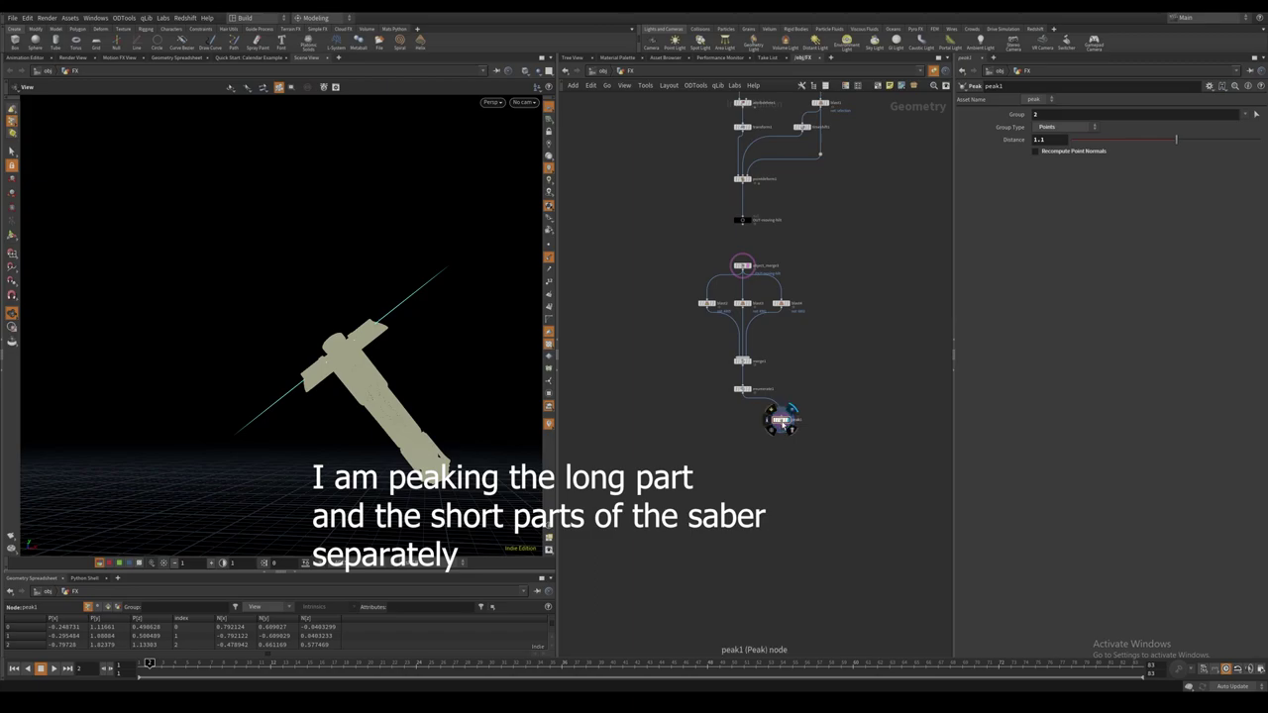
key(ctrl+c)
key(ctrl+v)
drag(782, 426, 780, 443)
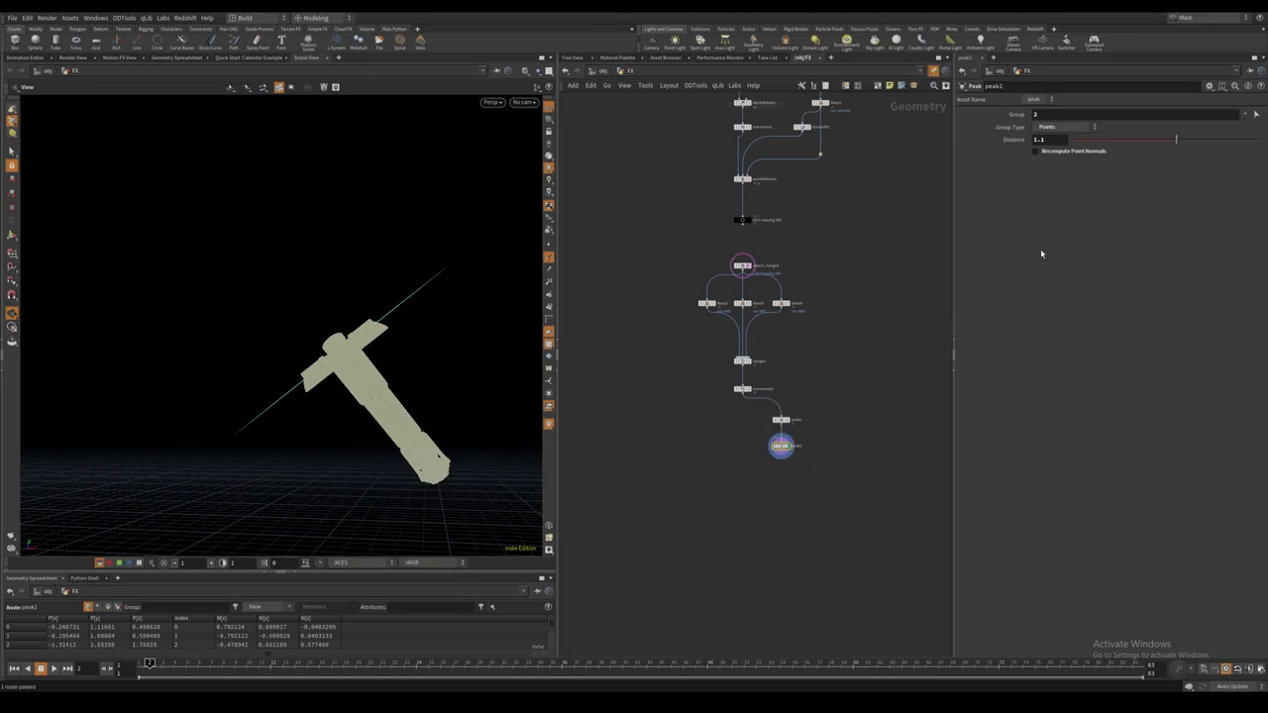
click(1257, 115)
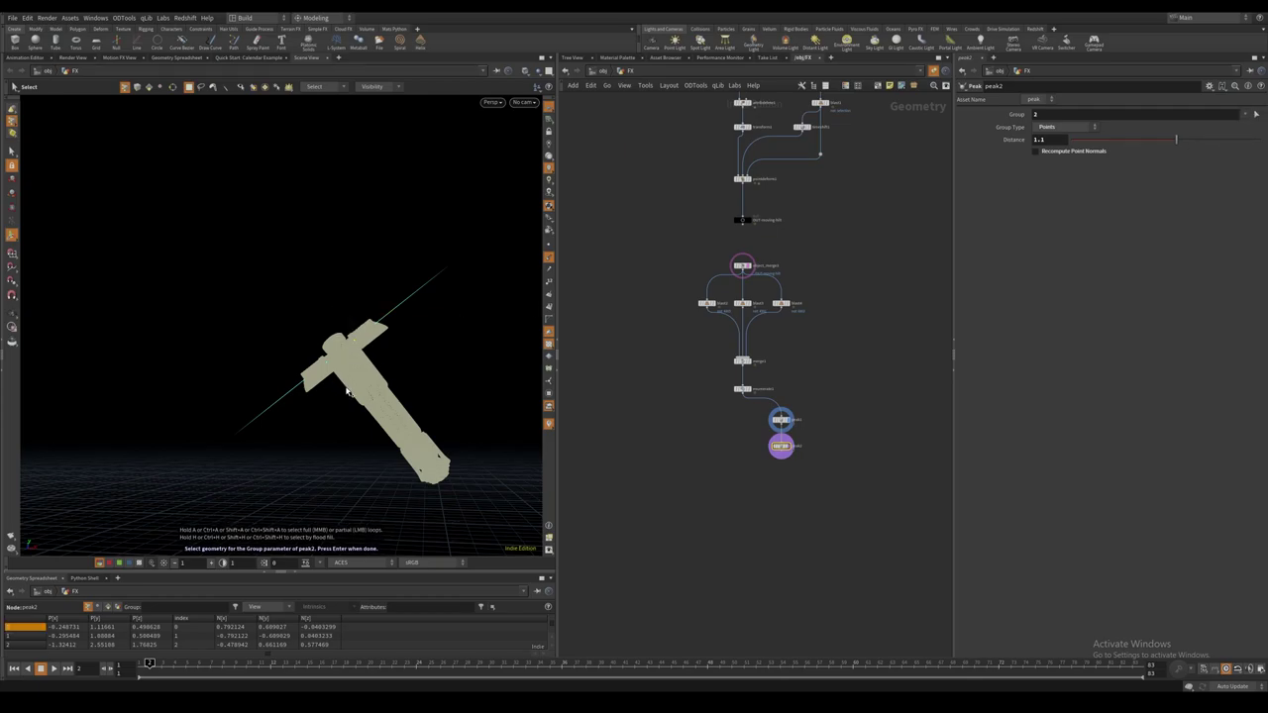
key(Return)
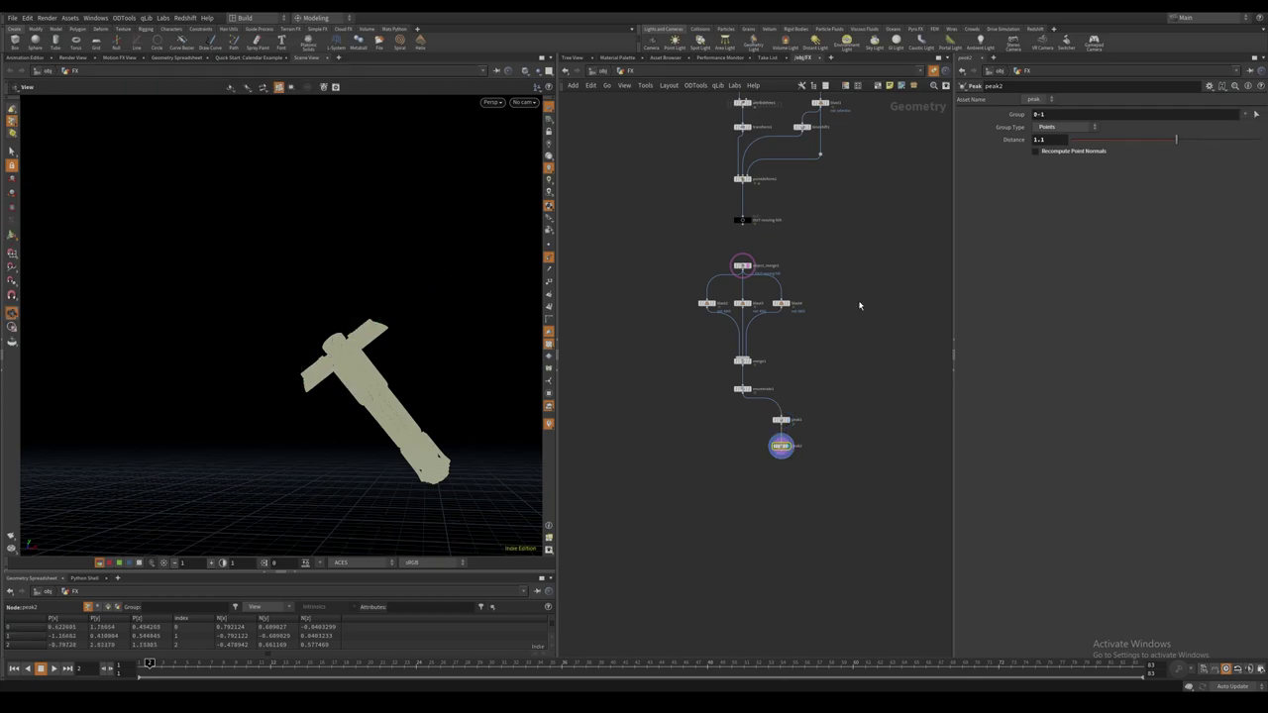
drag(1049, 140, 1024, 141)
Merge the Enumerate output with the second Peak, then connect an Add node below and display it.
middle_drag(748, 470, 772, 430)
click(765, 356)
alt+click(768, 426)
key(Tab)
text(add)
key(Return)
key(Return)
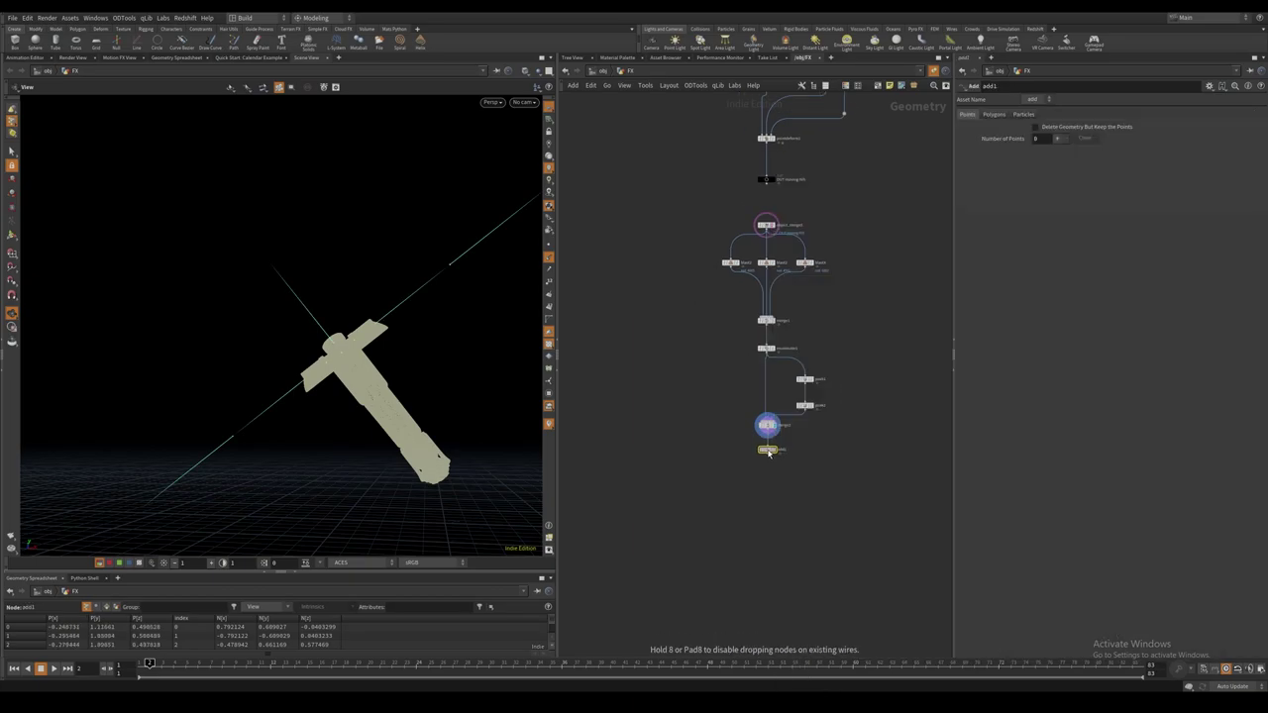
click(775, 450)
Set the Add node to build polygons By Group, adding By Attribute with the attribute name index.
click(994, 114)
click(1022, 146)
click(1070, 166)
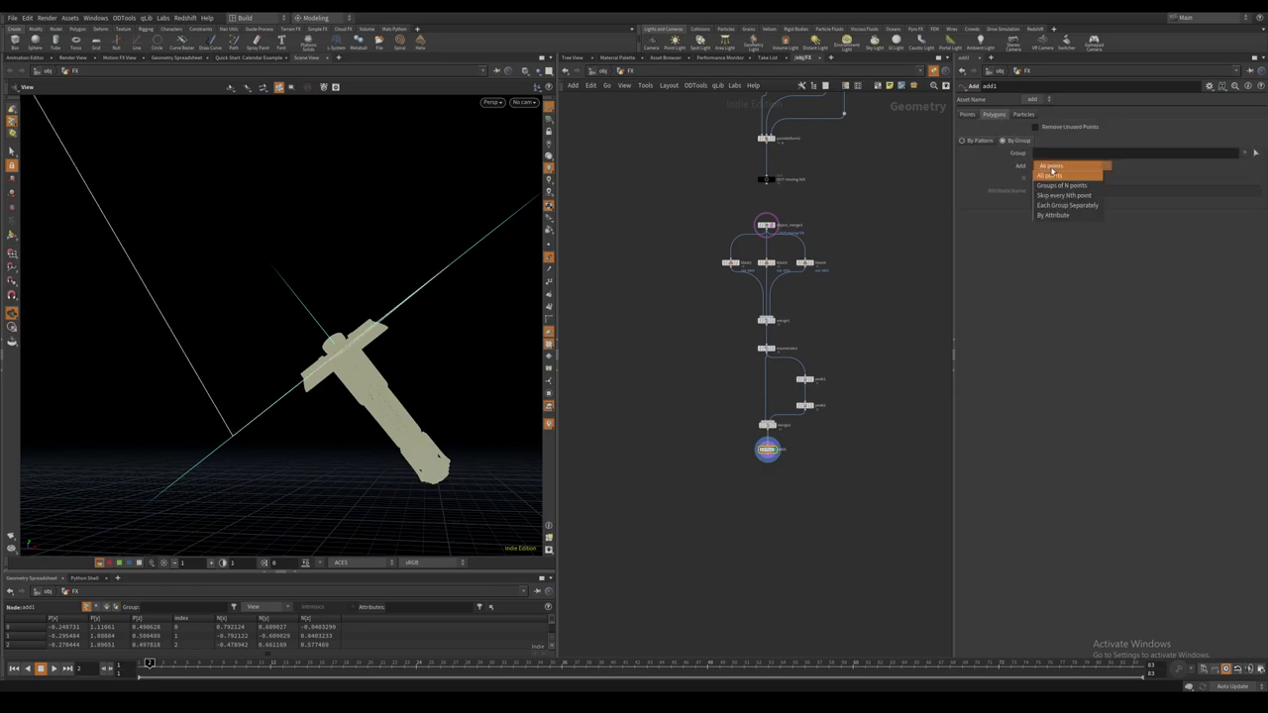
click(1069, 220)
click(767, 349)
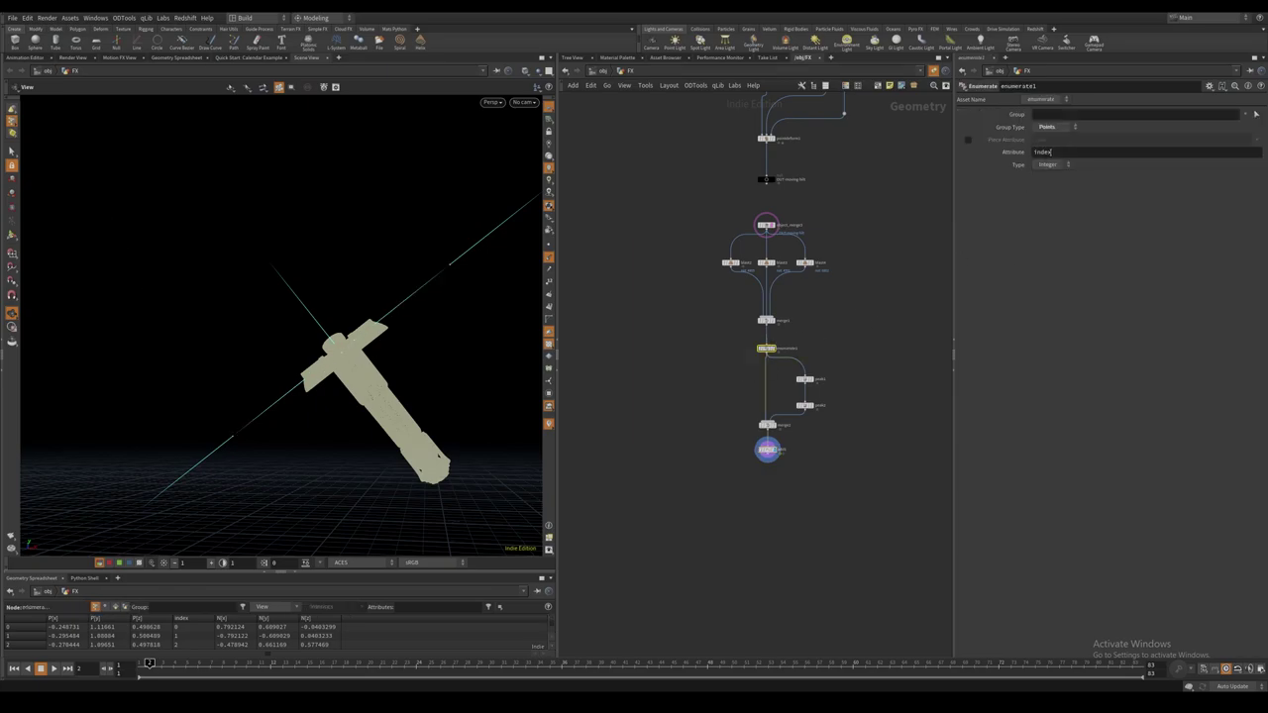
click(1036, 151)
click(769, 451)
click(1060, 191)
key(ctrl+v)
key(Return)
Turn off the normals display and play the animation to check the blade lines against the hilt.
click(551, 261)
scroll(413, 303, down, 6)
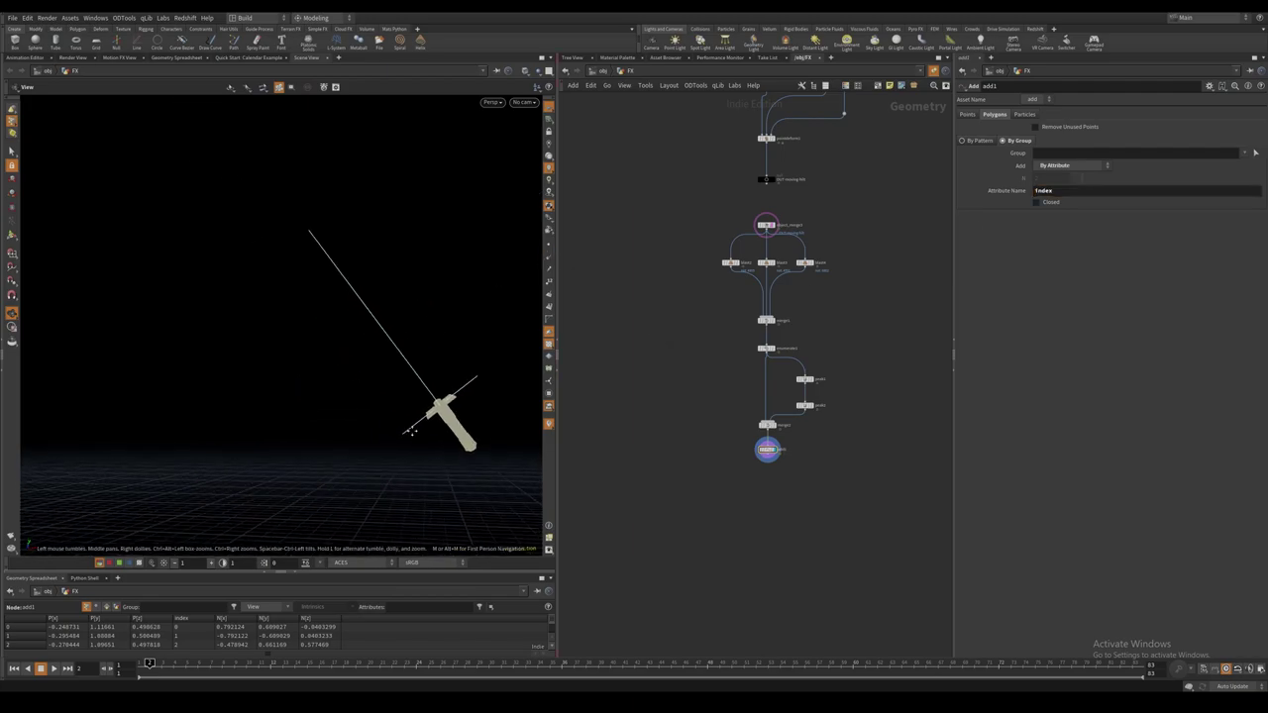
key(Up)
key(Up)
scroll(445, 407, down, 3)
drag(445, 408, 406, 398)
middle_drag(397, 392, 324, 376)
Branch a Time Shift off the Add node and set its frame to $FSTART.
middle_drag(769, 500, 790, 473)
drag(789, 428, 750, 459)
key(Tab)
text(timeshift)
key(Return)
click(748, 457)
click(1052, 130)
text($FSTART)
key(Return)
Connect a Resample below Time Shift, output the curveu attribute and replace Maximum Segment Length with 512 maximum segments.
key(Tab)
text(resa)
key(Return)
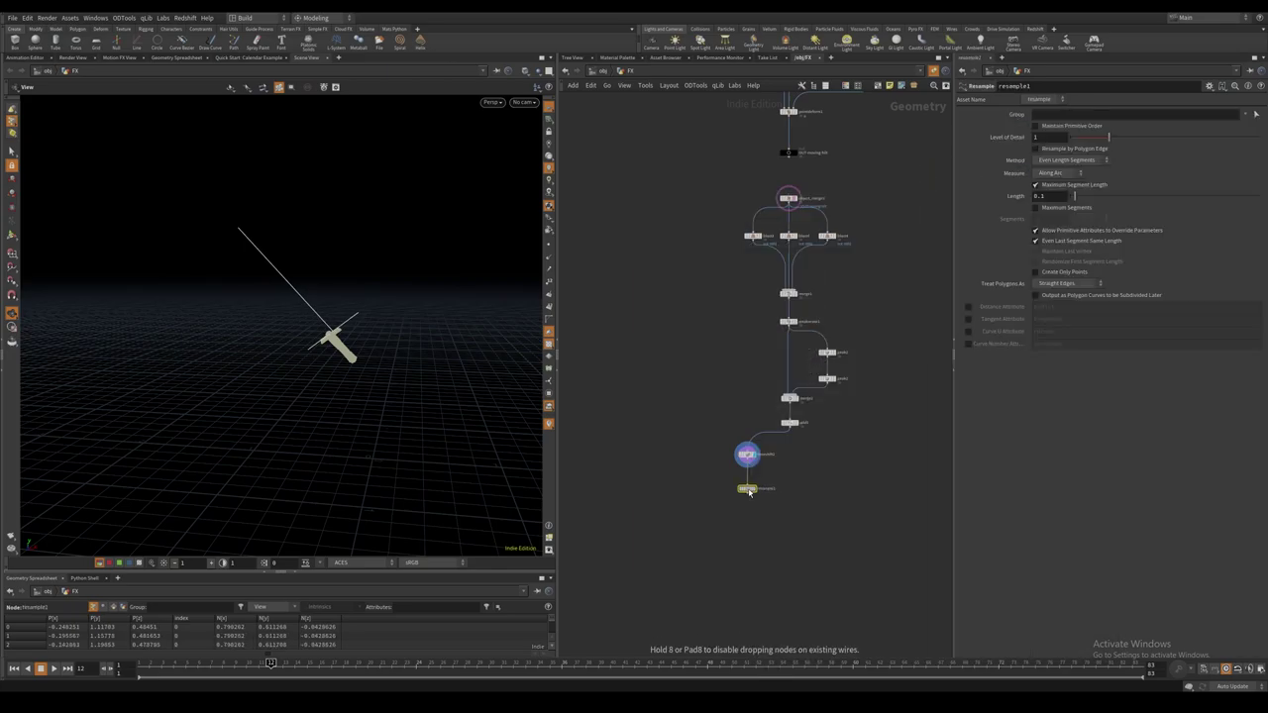
click(748, 489)
click(1011, 332)
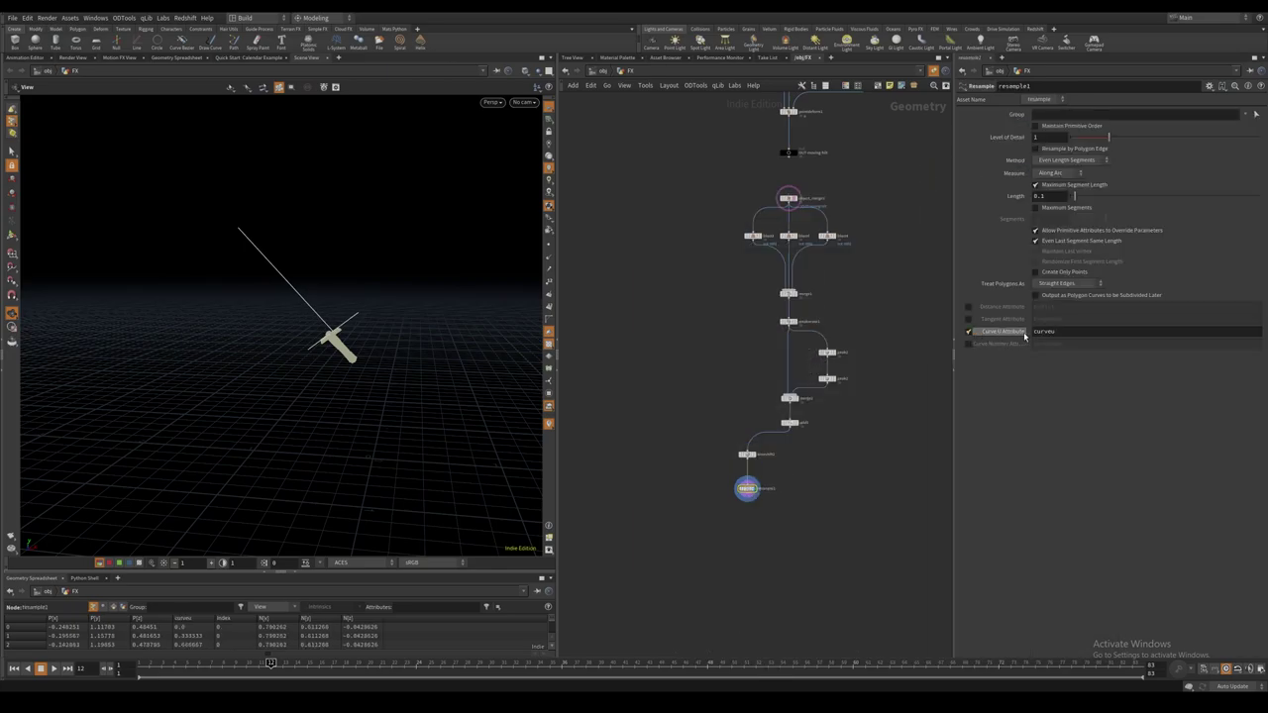
click(1037, 185)
click(1044, 208)
key(Return)
click(834, 500)
Add a displayed Point Wrangle with Resample as its first input and the Add node as its second.
middle_drag(833, 502, 832, 471)
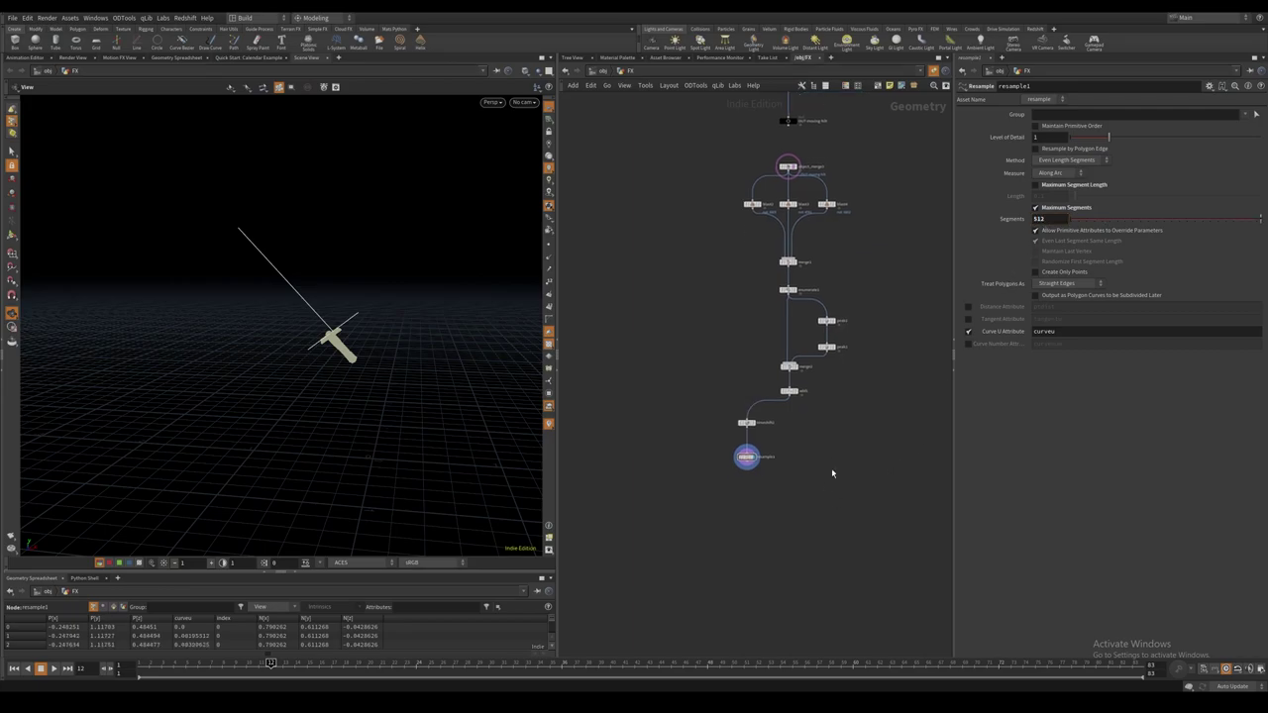
click(752, 466)
key(Tab)
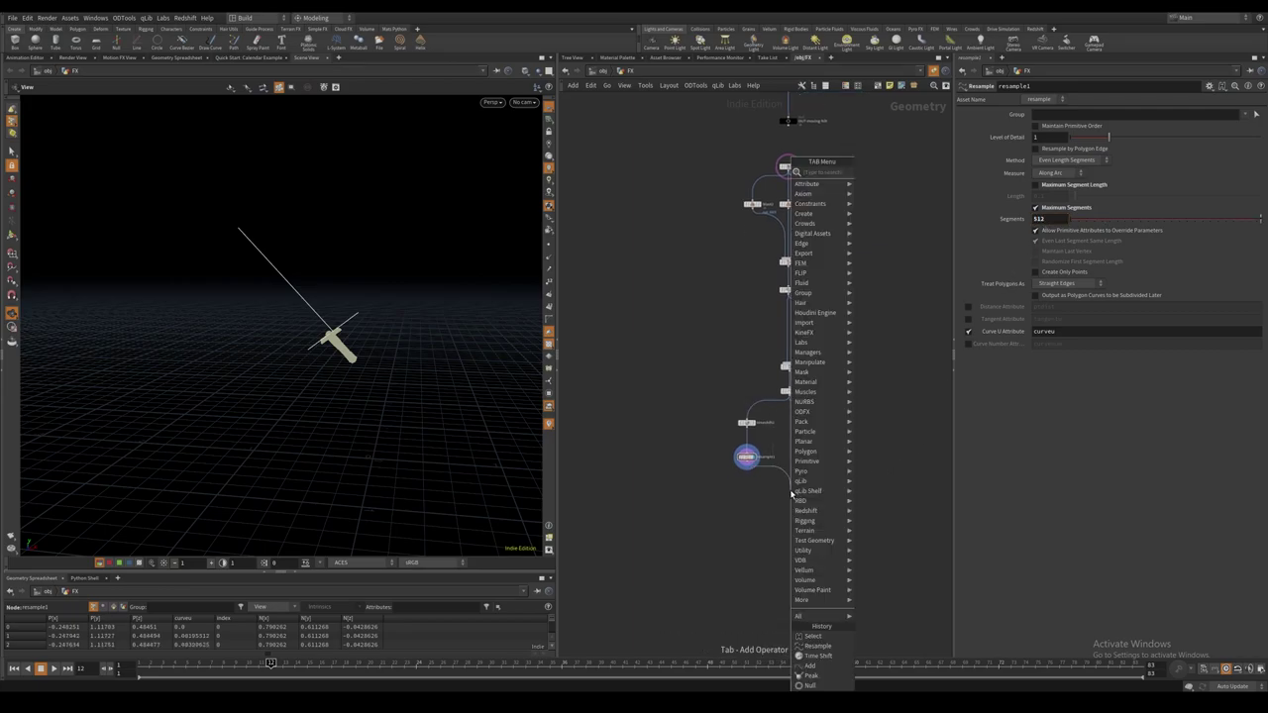
text(pointw)
key(Return)
click(792, 493)
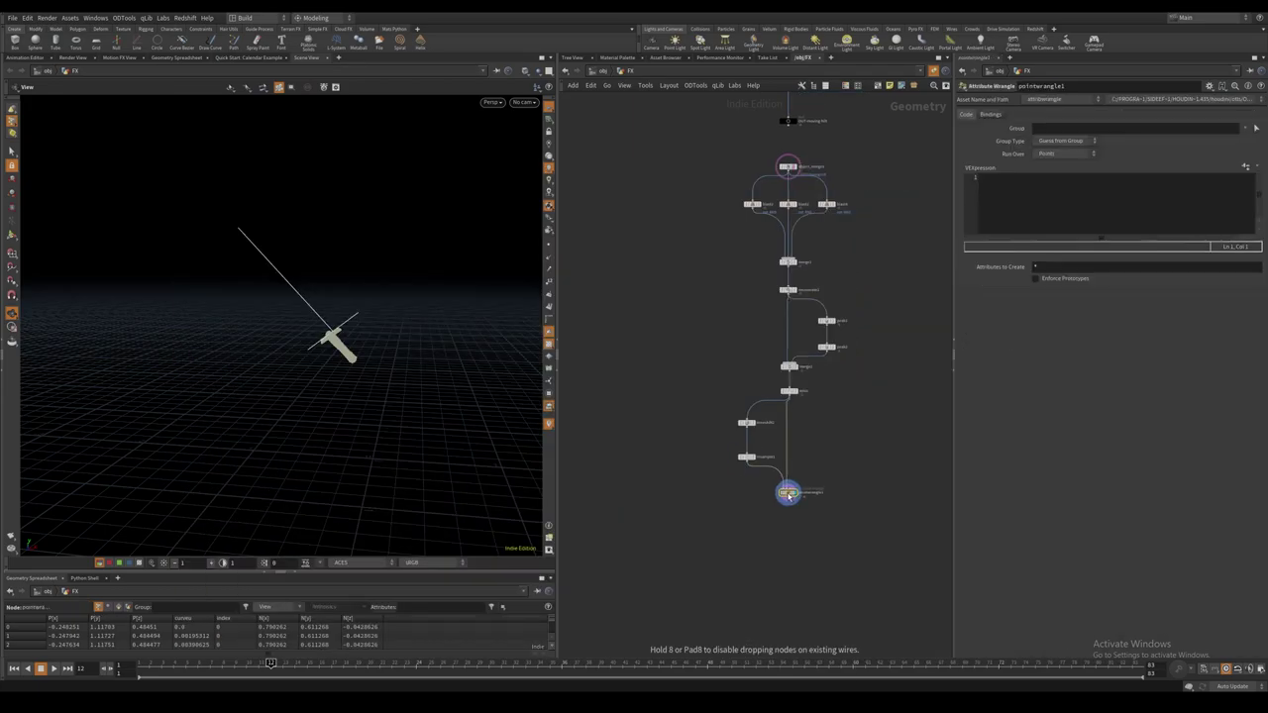
key(Up)
click(1067, 210)
text(@P = primuv ( 1, "P", @primnum,)
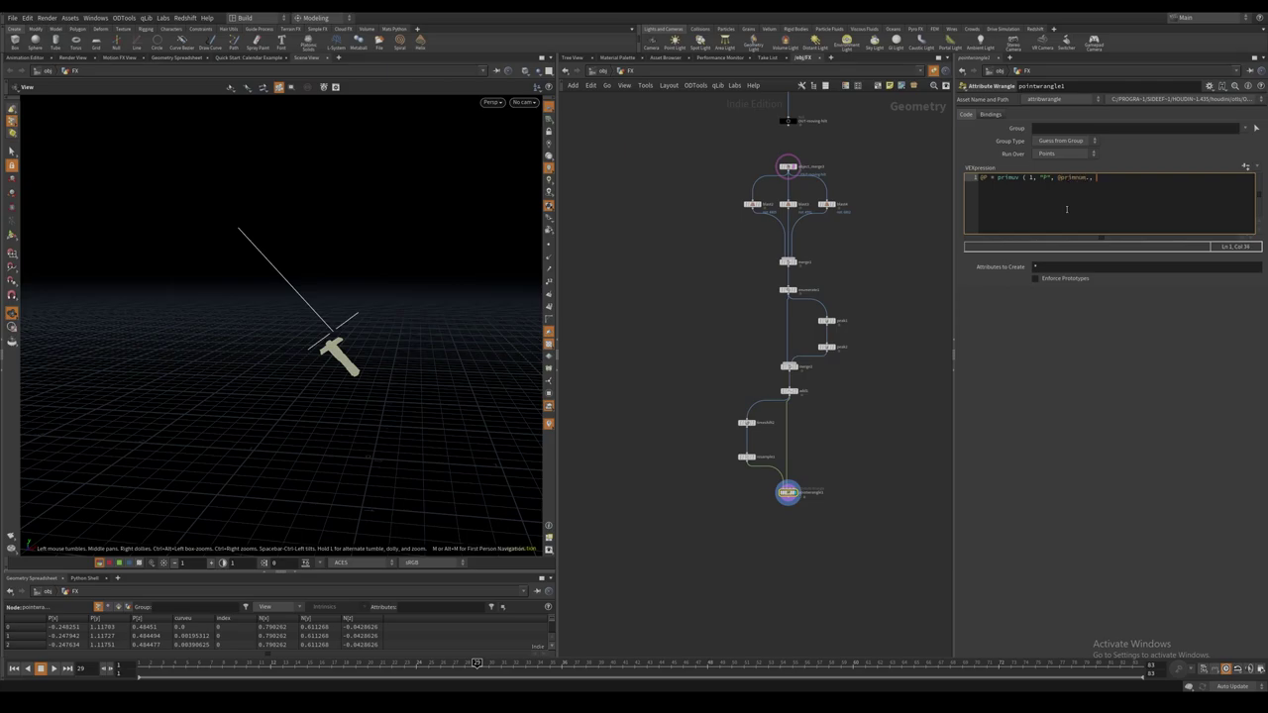
text( @curveu );)
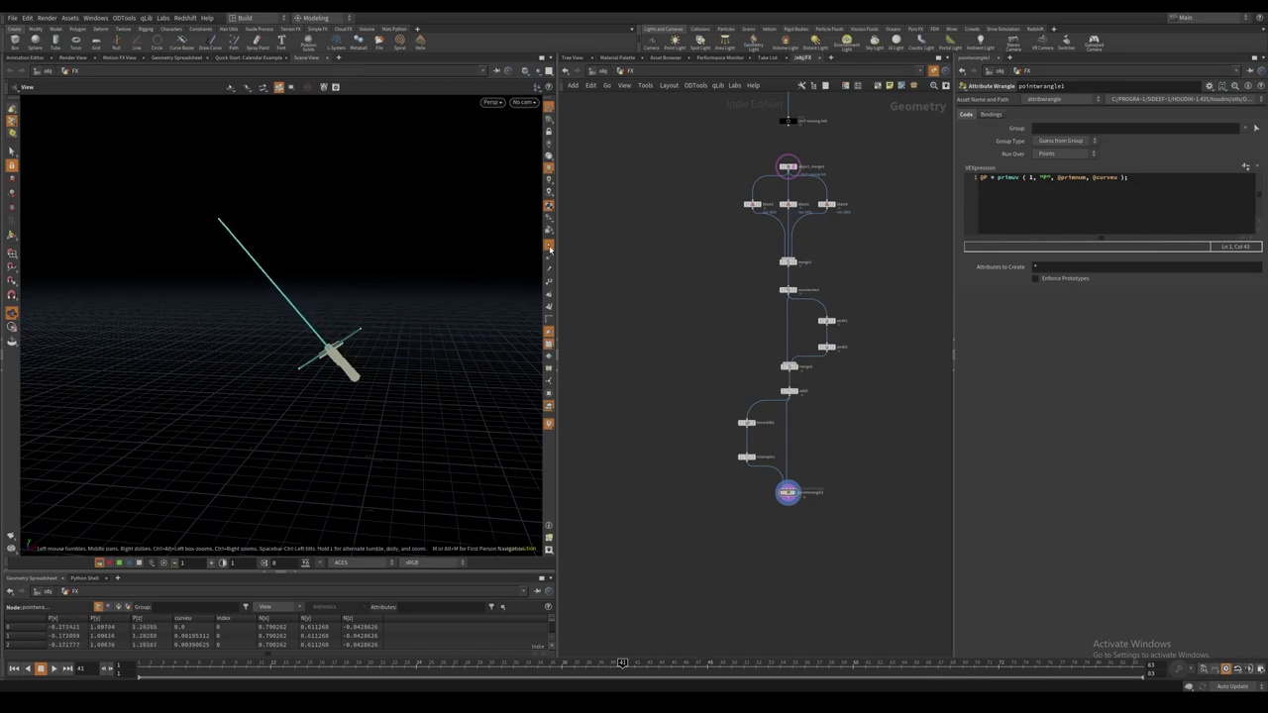
Connect a Null named OUT-base-curves below the Point Wrangle and display it.
middle_drag(725, 541, 740, 445)
key(Tab)
text(nul)
key(Return)
click(803, 430)
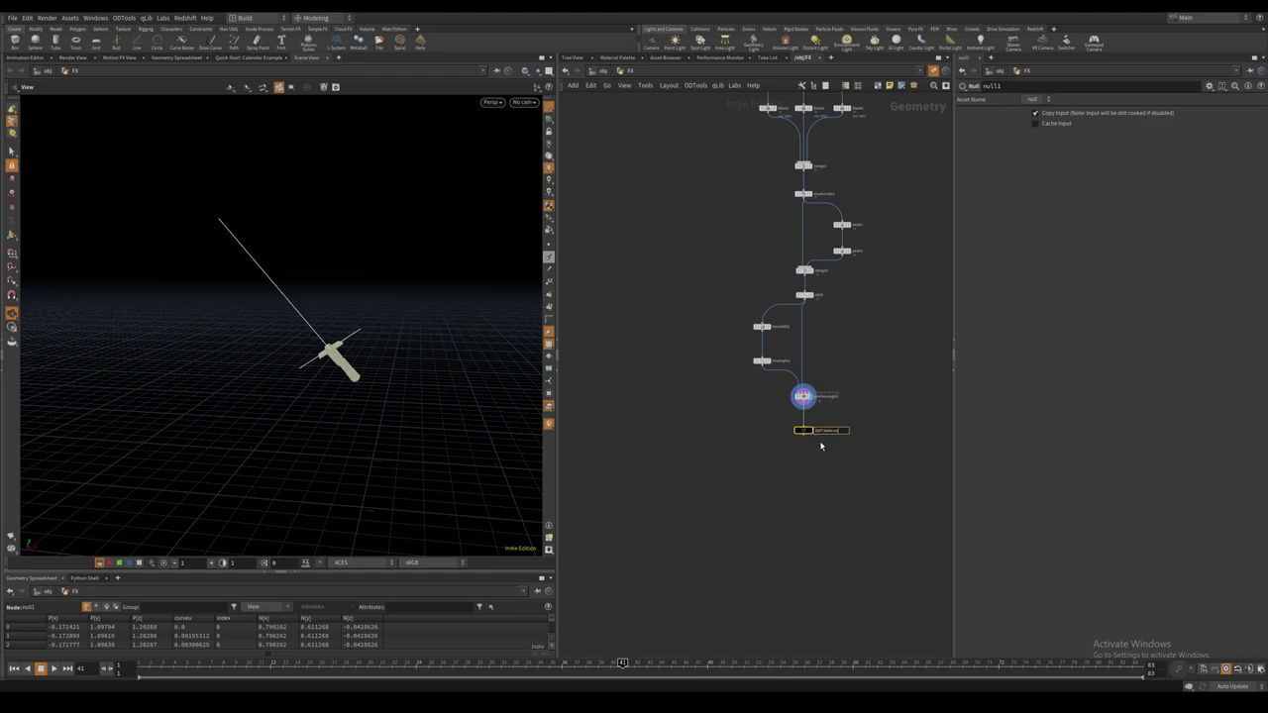
text(ves)
key(Return)
click(812, 430)
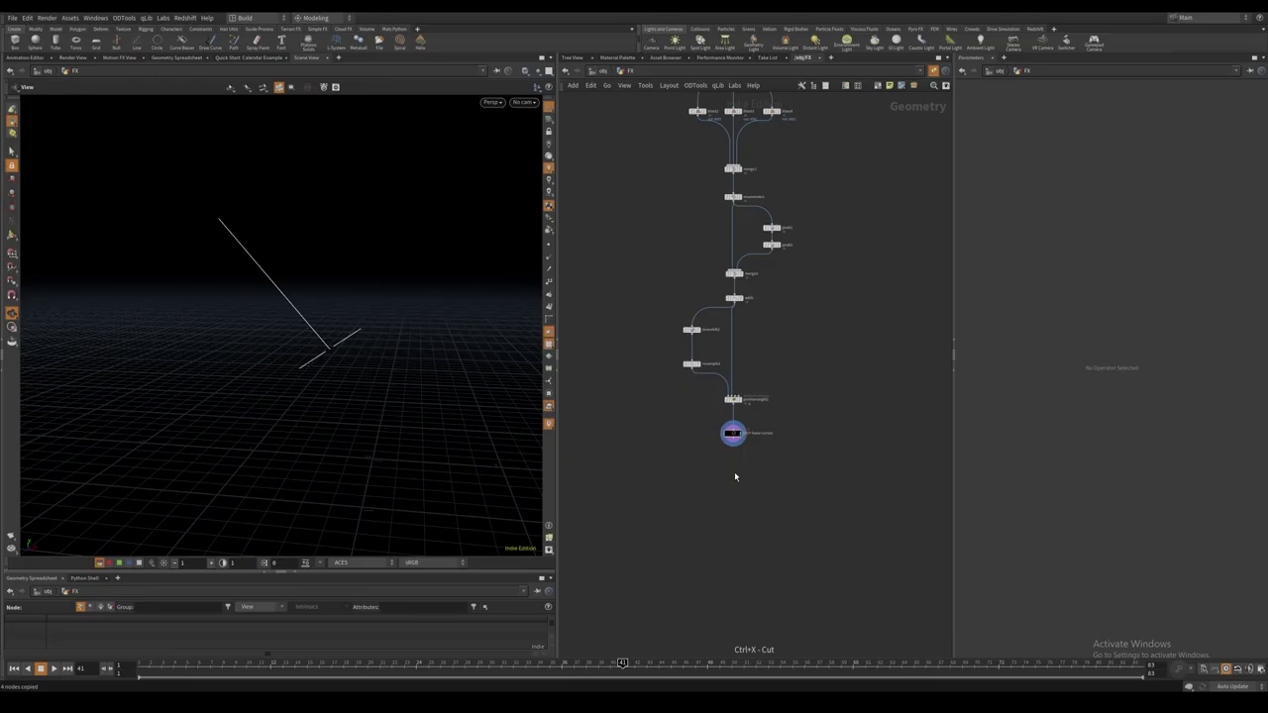
Add a For-Each Number loop below OUT-base-curves and space its begin, count and end nodes apart.
key(Tab)
text(for)
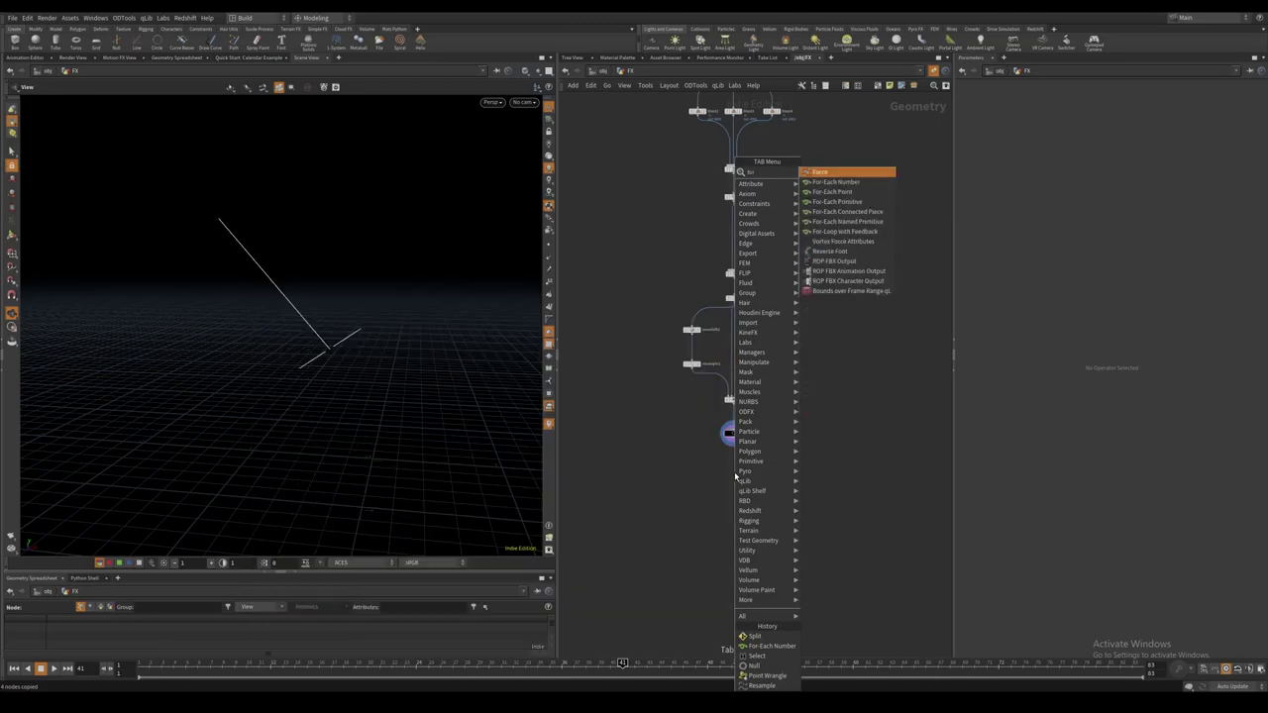
text(each)
key(Return)
click(735, 476)
click(735, 482)
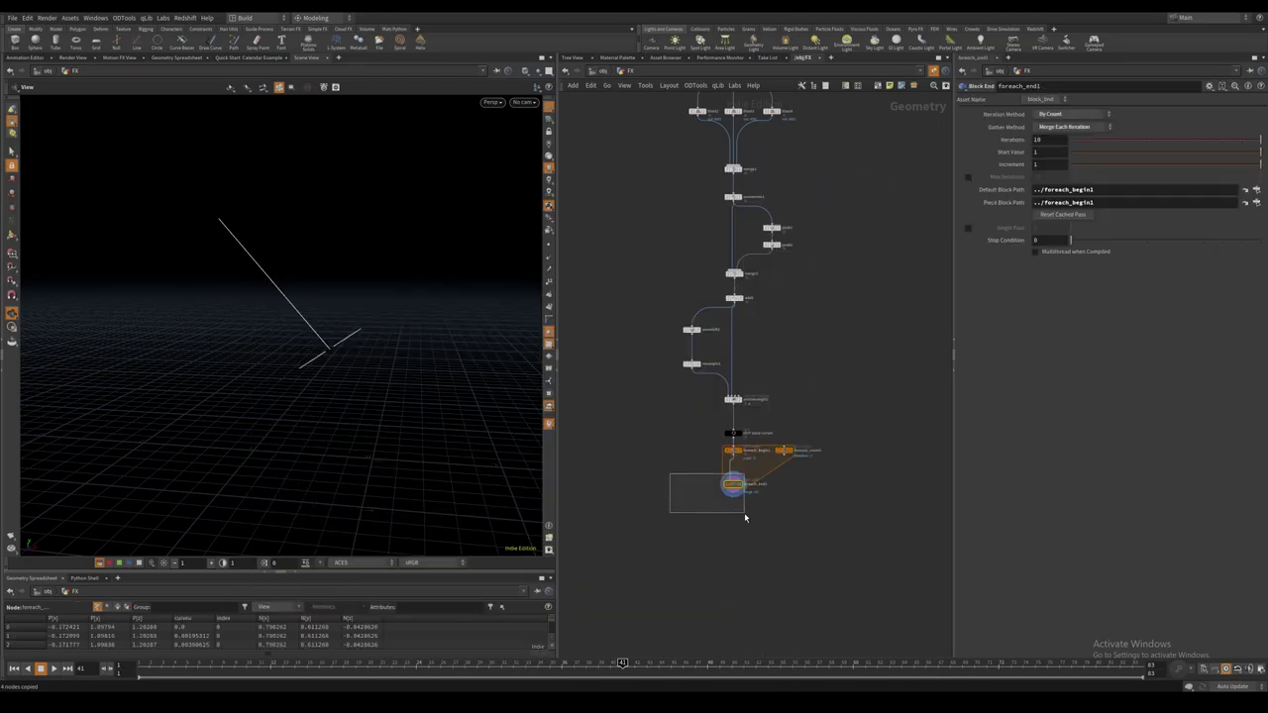
drag(732, 485, 731, 553)
drag(709, 445, 835, 600)
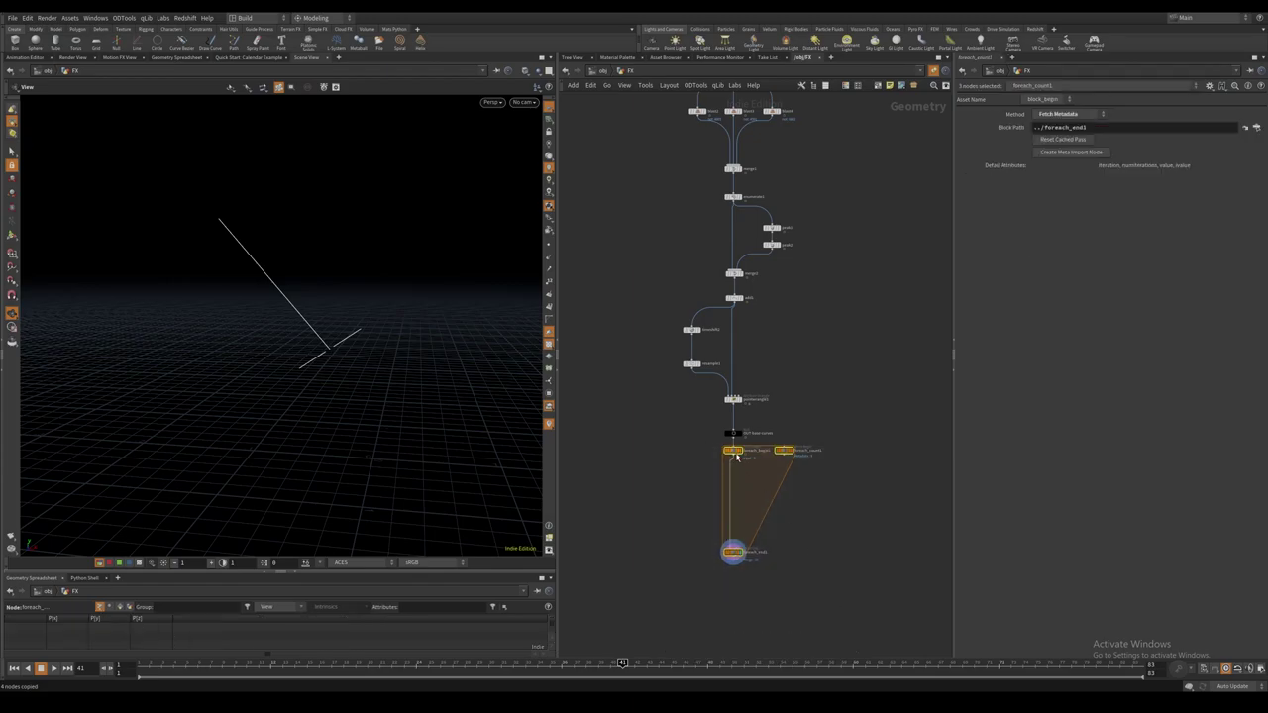
drag(736, 455, 741, 496)
Insert a Split node inside the loop, directly below foreach_begin1.
click(747, 519)
key(Tab)
text(s)
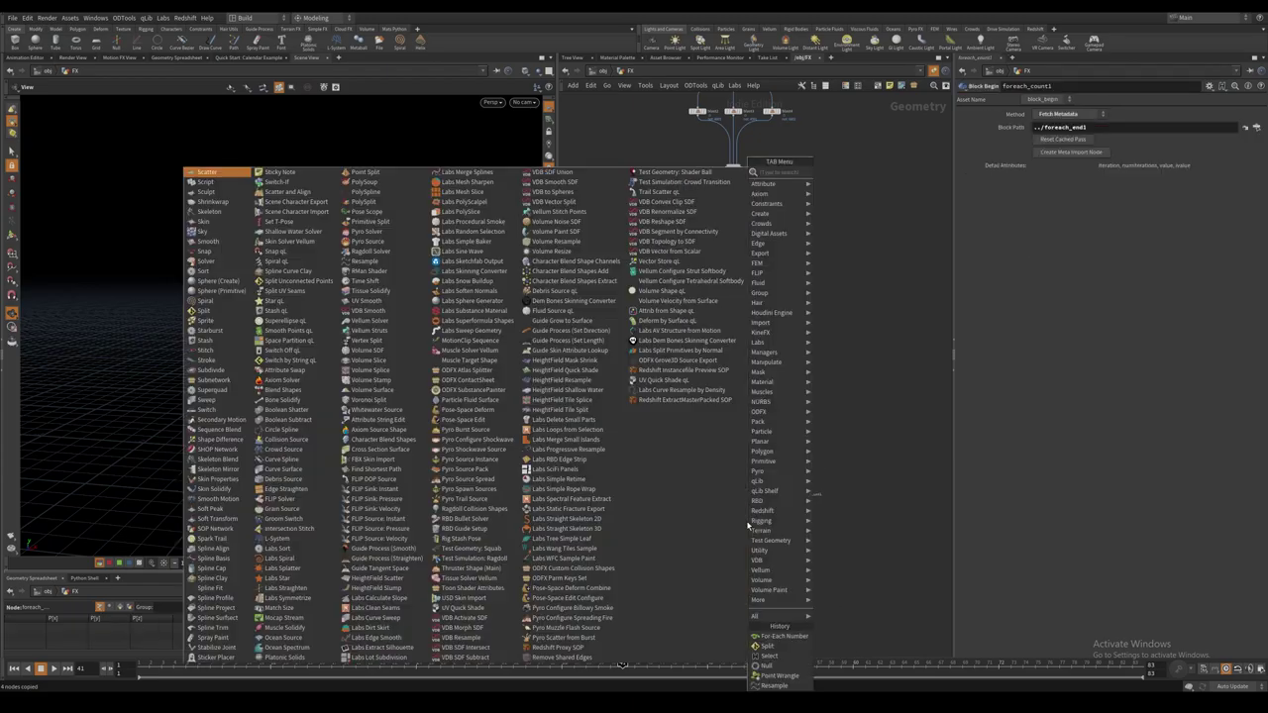
text(plit)
key(Return)
click(748, 525)
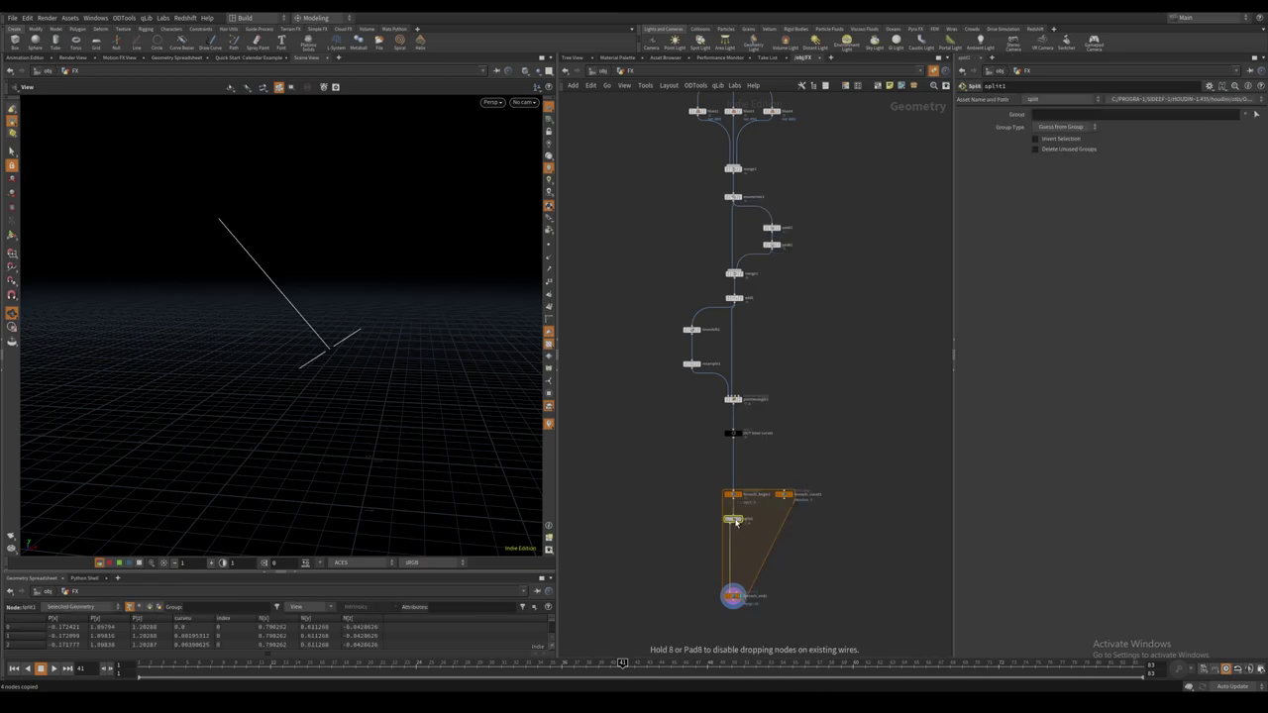
click(738, 522)
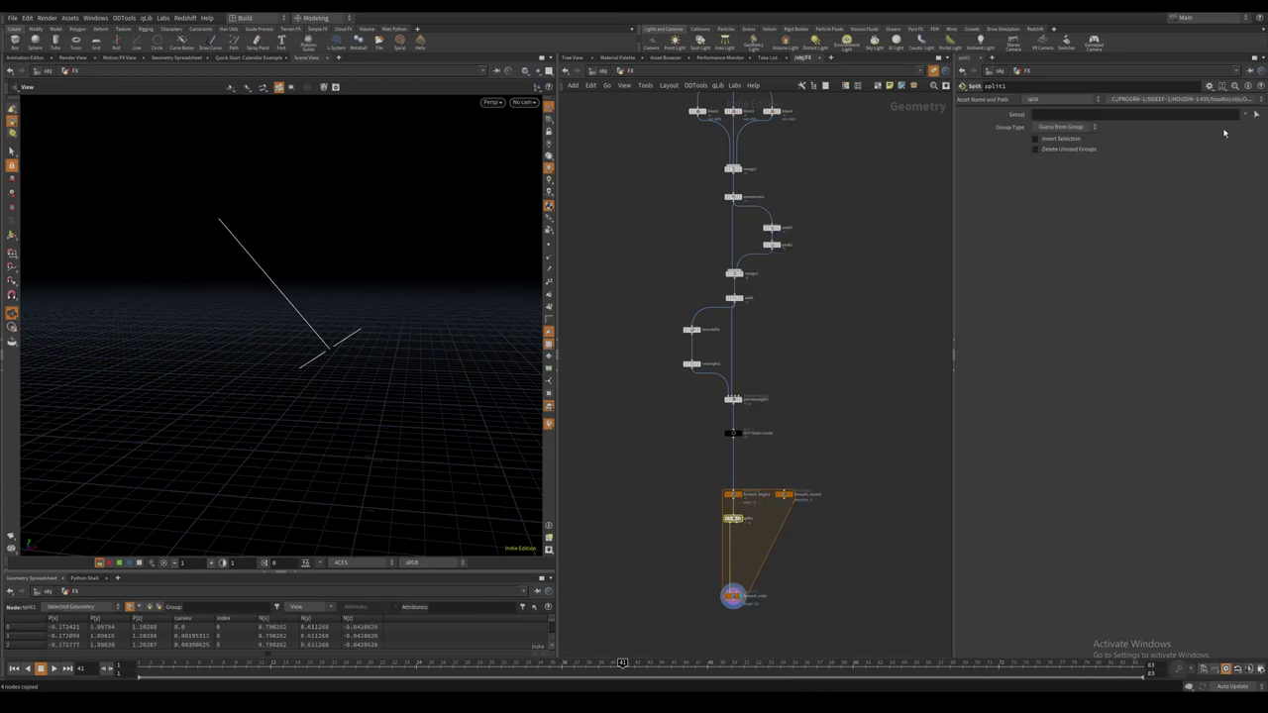
Set the Split's group type to Primitives and pick the two short crossguard lines as group 0-1.
click(1065, 127)
click(1057, 177)
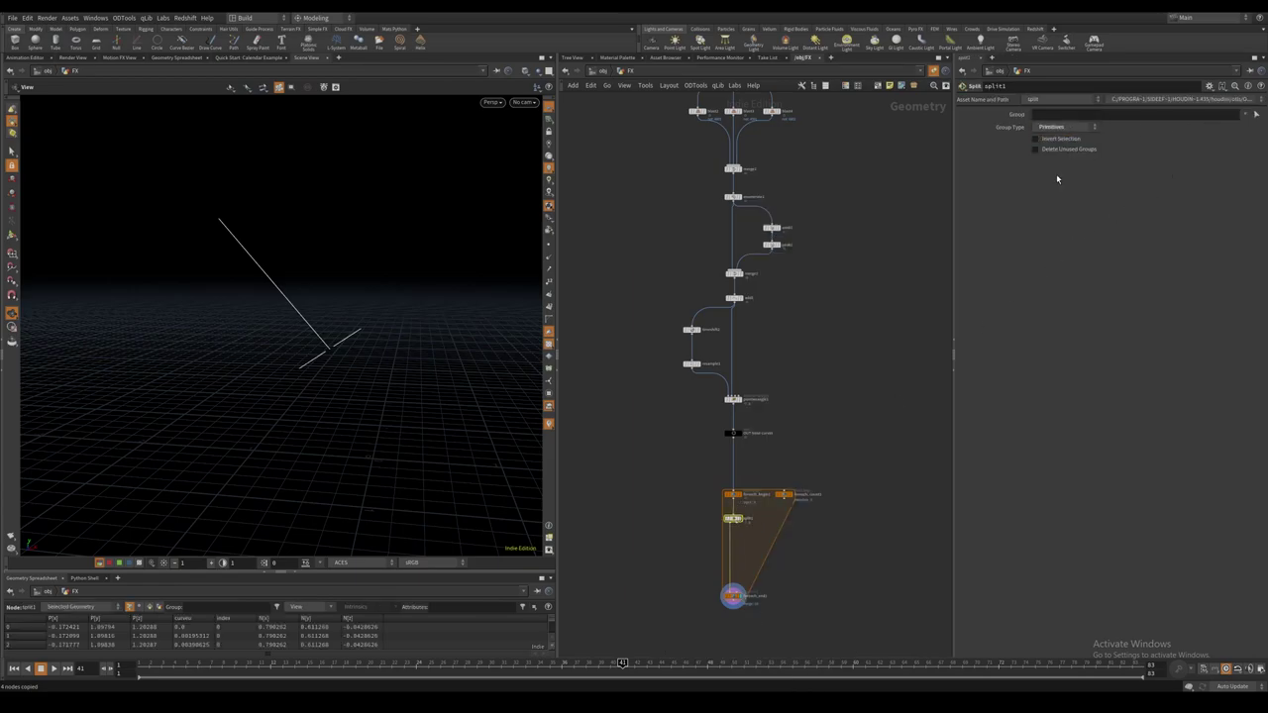
click(1256, 115)
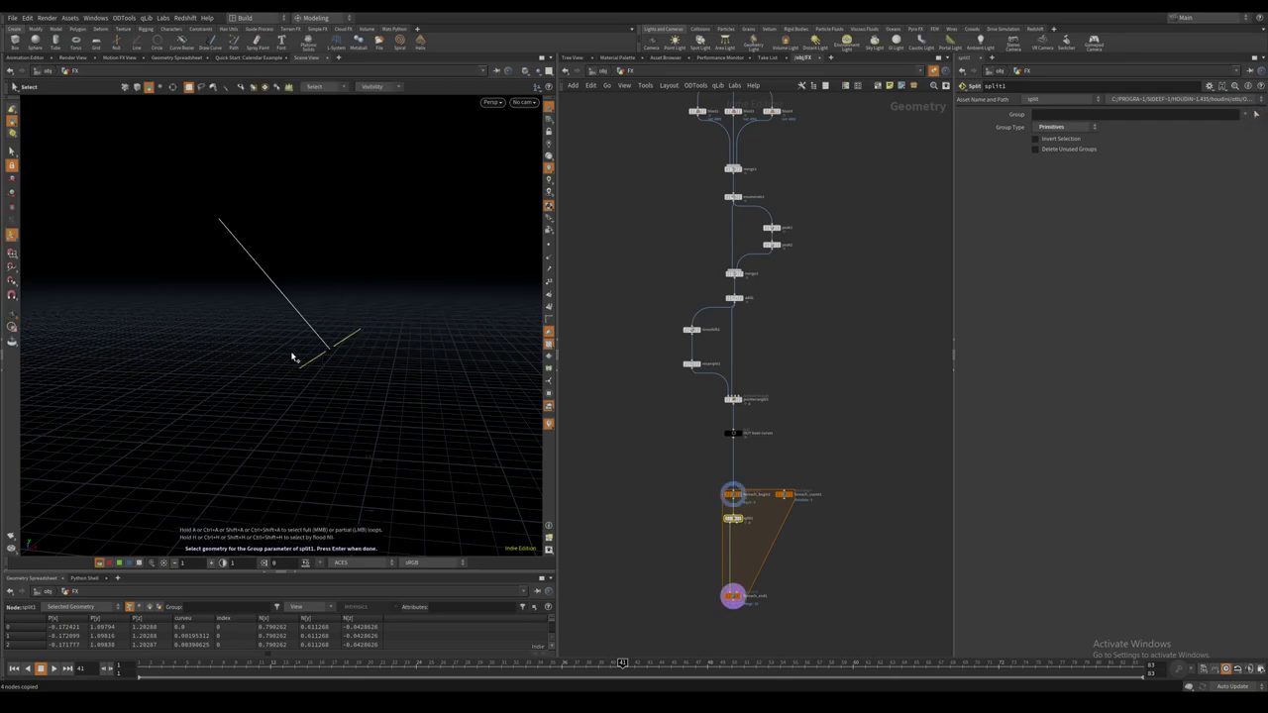
key(Return)
Insert a Point VOP named noise_small_lines below Split and connect foreach_count1 to its second input.
click(799, 564)
middle_drag(798, 564, 804, 512)
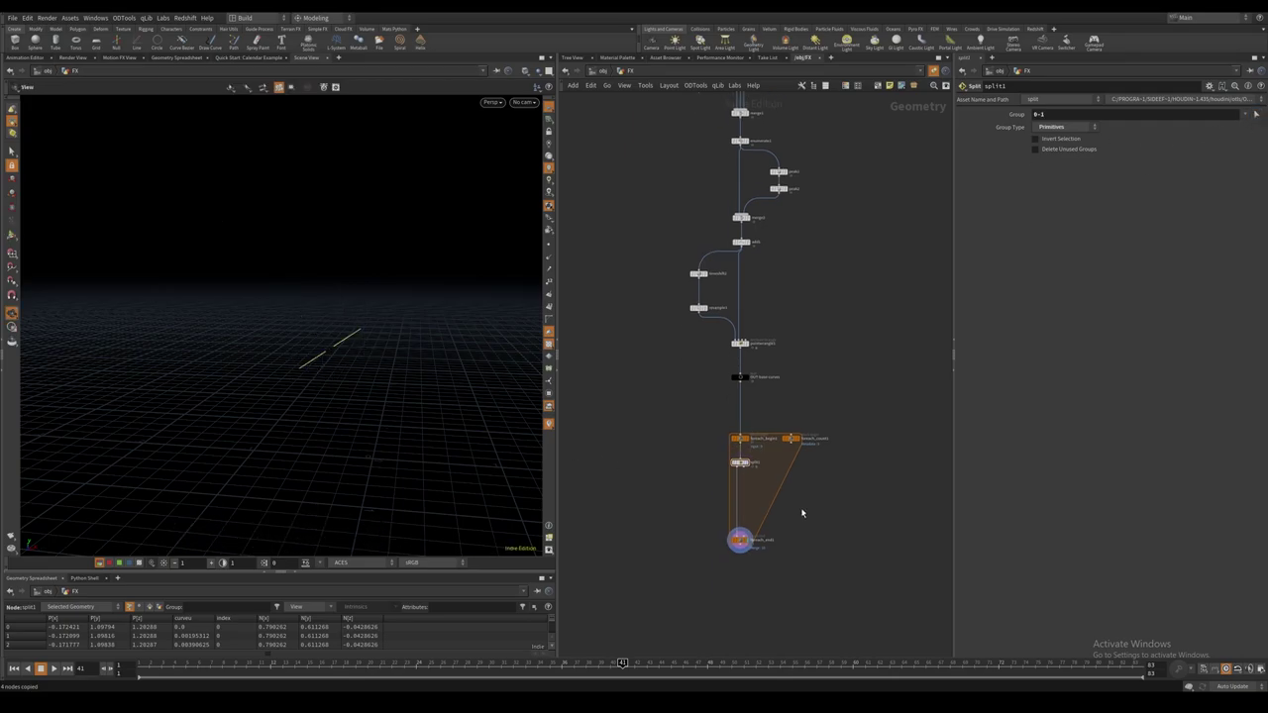
scroll(804, 513, up, 2)
key(Tab)
text(skin)
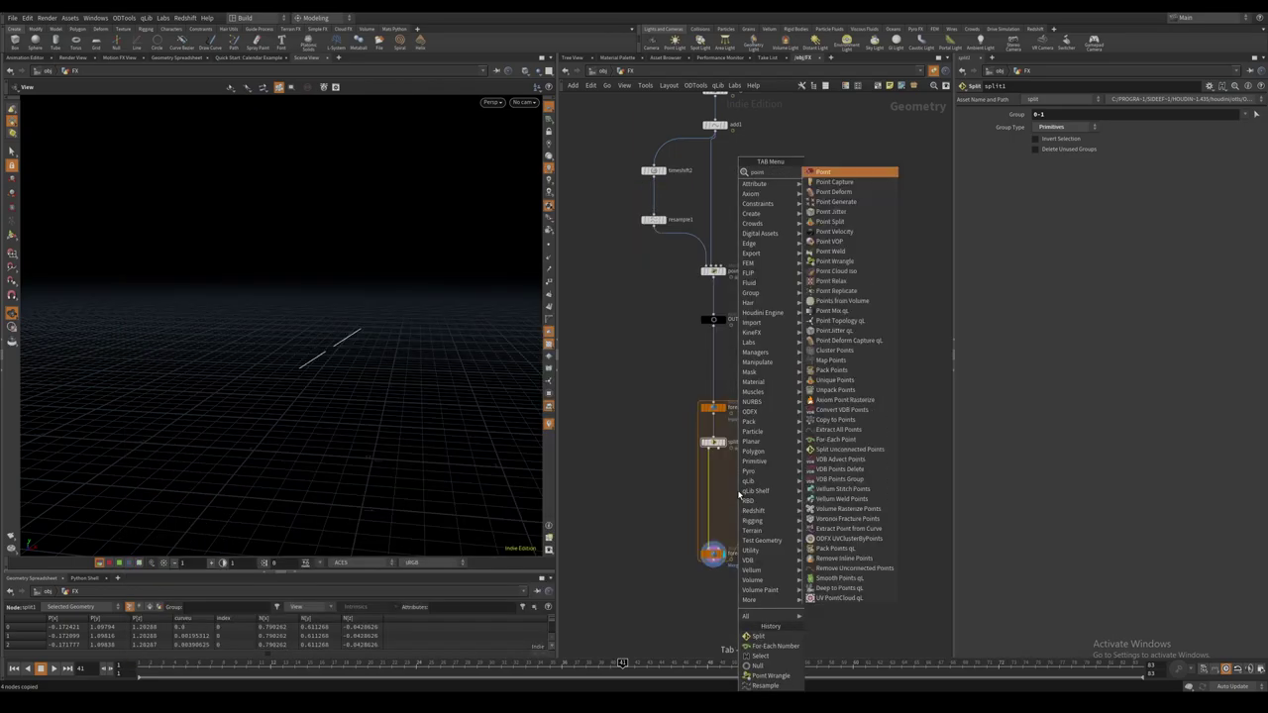
key(Return)
click(738, 495)
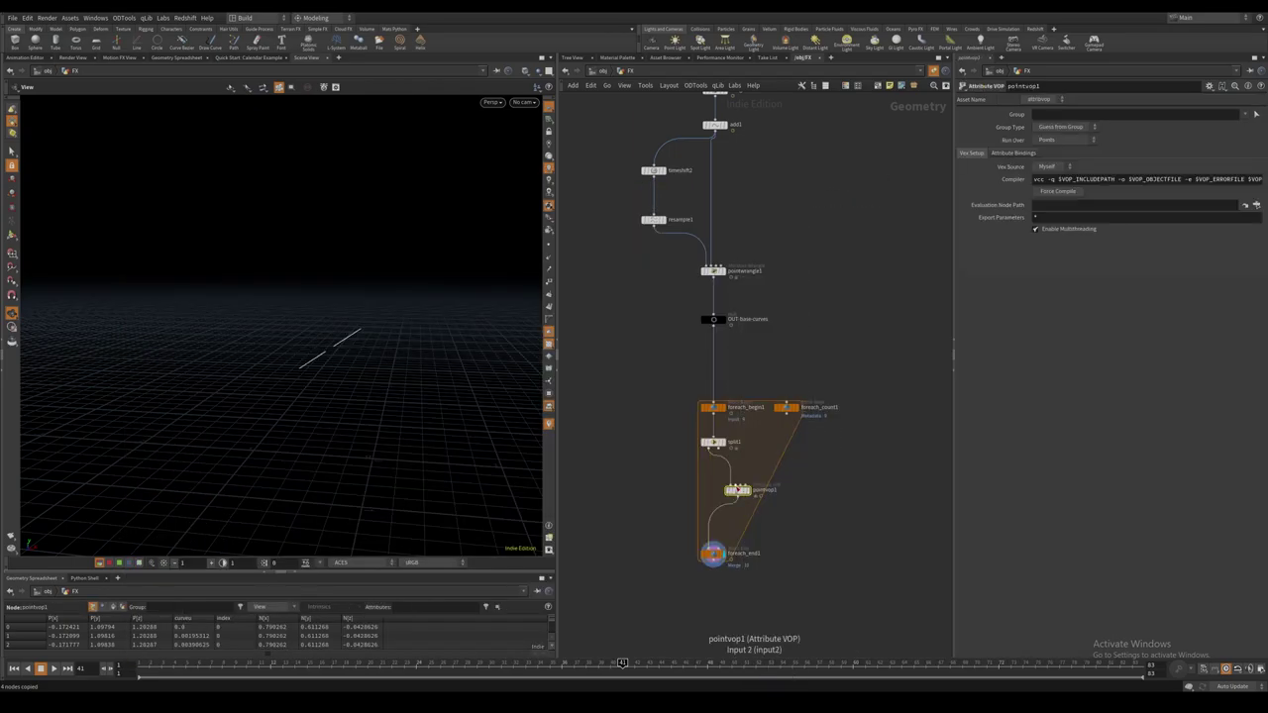
mouse_move(736, 485)
mouse_down()
mouse_move(786, 414)
mouse_move(839, 407)
mouse_up()
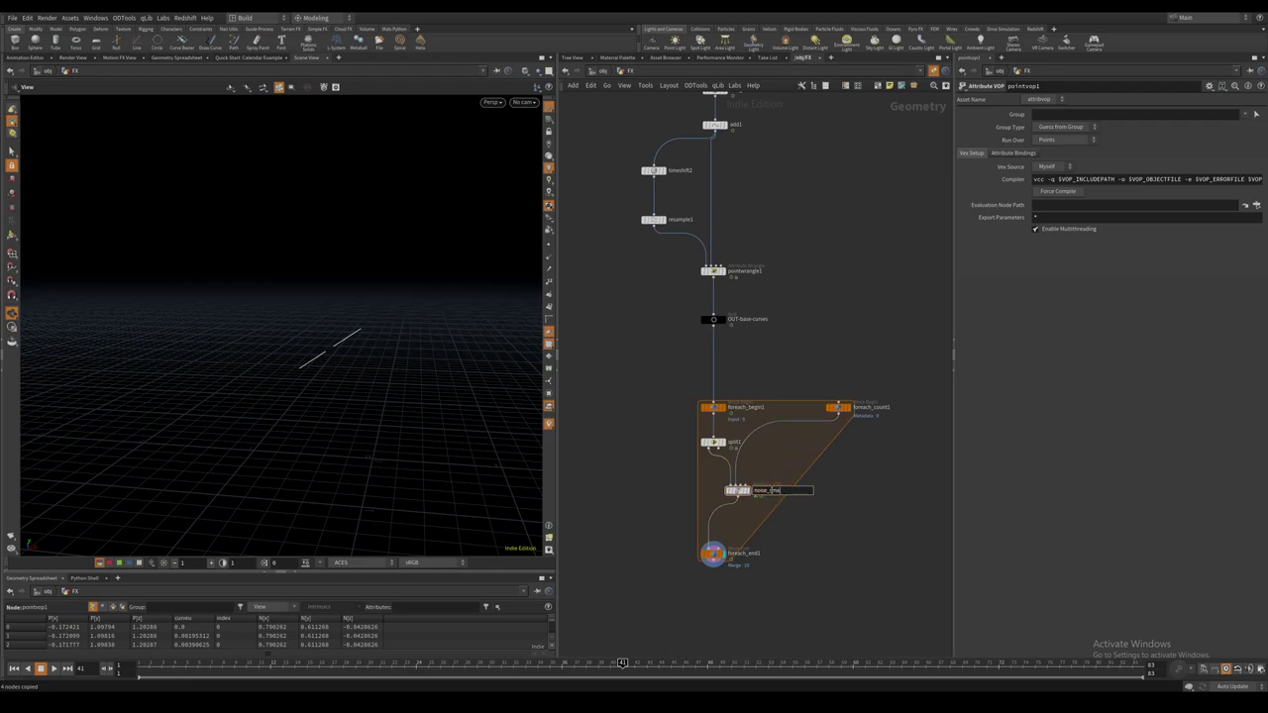
text(es)
key(Return)
Line up the loop's nodes and route the foreach_count1 wire around them with a dot.
middle_drag(767, 552, 781, 499)
drag(678, 424, 756, 518)
drag(756, 438, 733, 471)
click(758, 477)
alt+drag(799, 368, 856, 429)
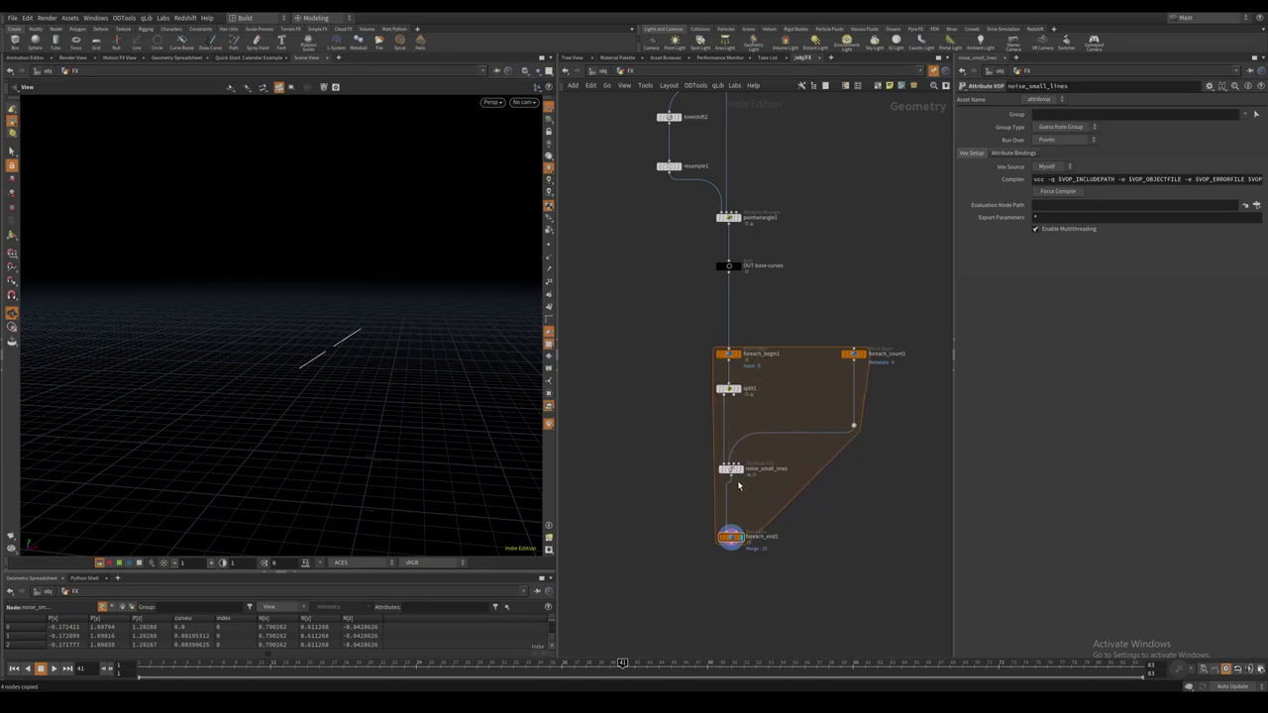
Open the noise_small_lines network and add a Parameter node below the geometry globals.
double_click(730, 469)
drag(783, 367, 855, 366)
middle_drag(708, 480, 735, 443)
key(Tab)
text(par)
key(Return)
click(662, 492)
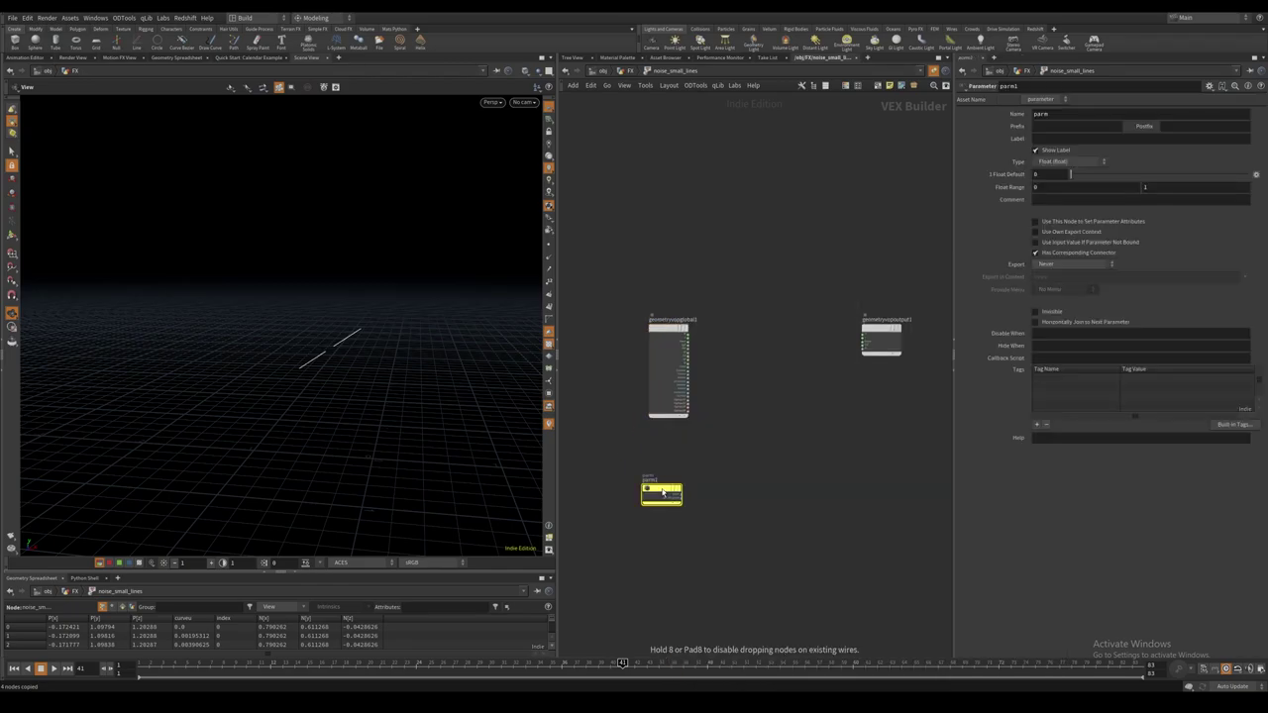
drag(663, 491, 671, 488)
Name the parameter iteration, label it Iteration and set its type to Integer.
double_click(1071, 118)
key(Tab)
text(Iteration)
key(Return)
click(1068, 161)
click(1063, 161)
middle_drag(801, 478, 792, 461)
Back on the noise_small_lines node, set Iteration to the expression detail(1, "iteration", 0).
text(u)
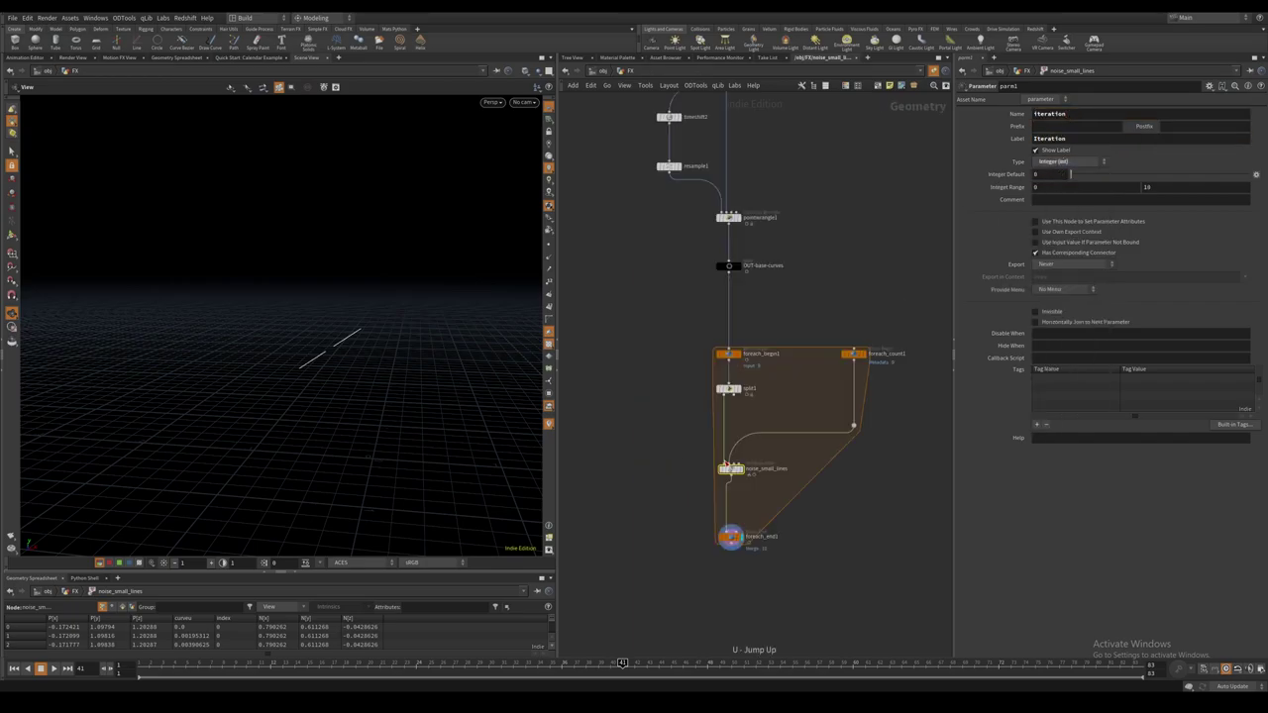
text(detail)
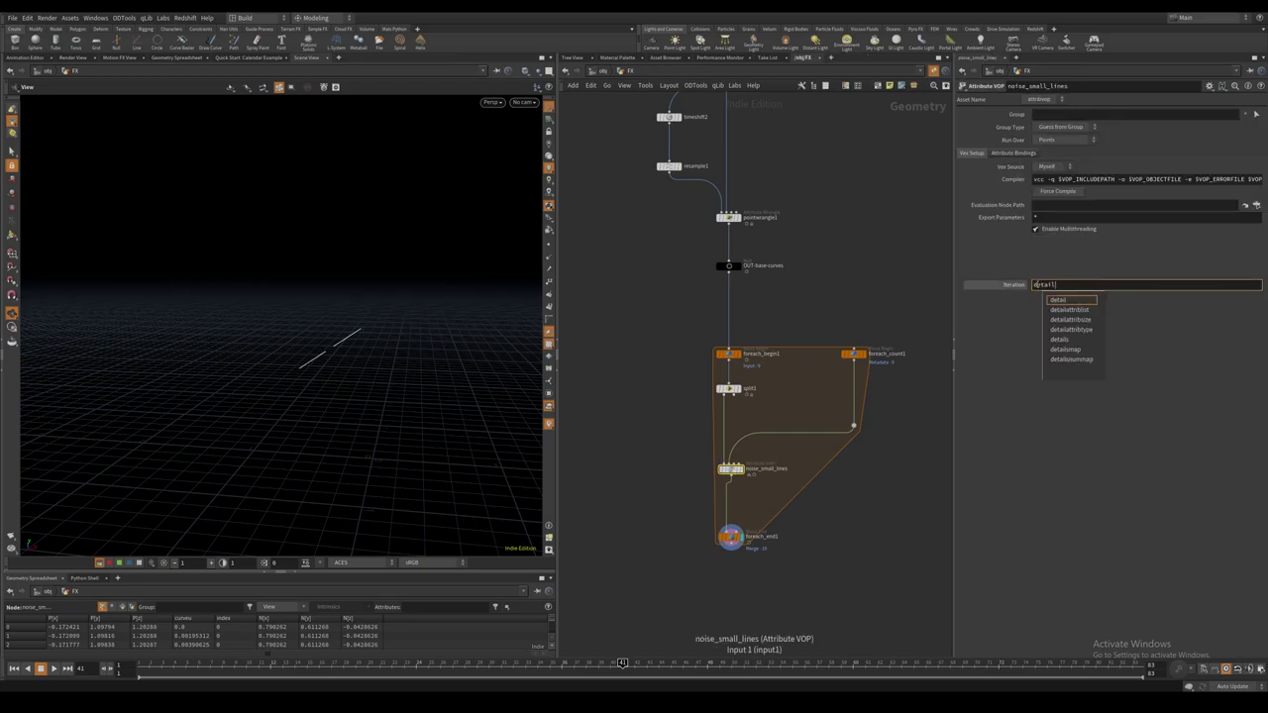
text((1, "iteration", 0))
key(Return)
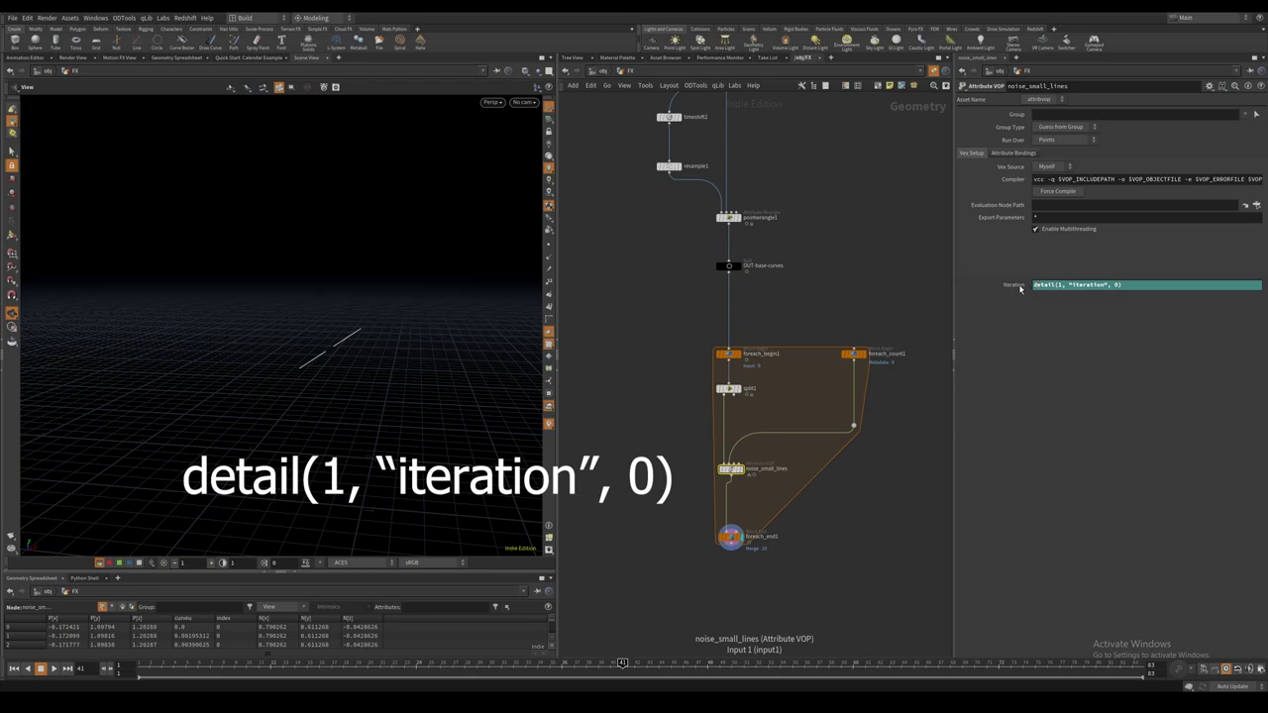
Inside noise_small_lines, add a Bind node that reads the curveu attribute.
double_click(730, 469)
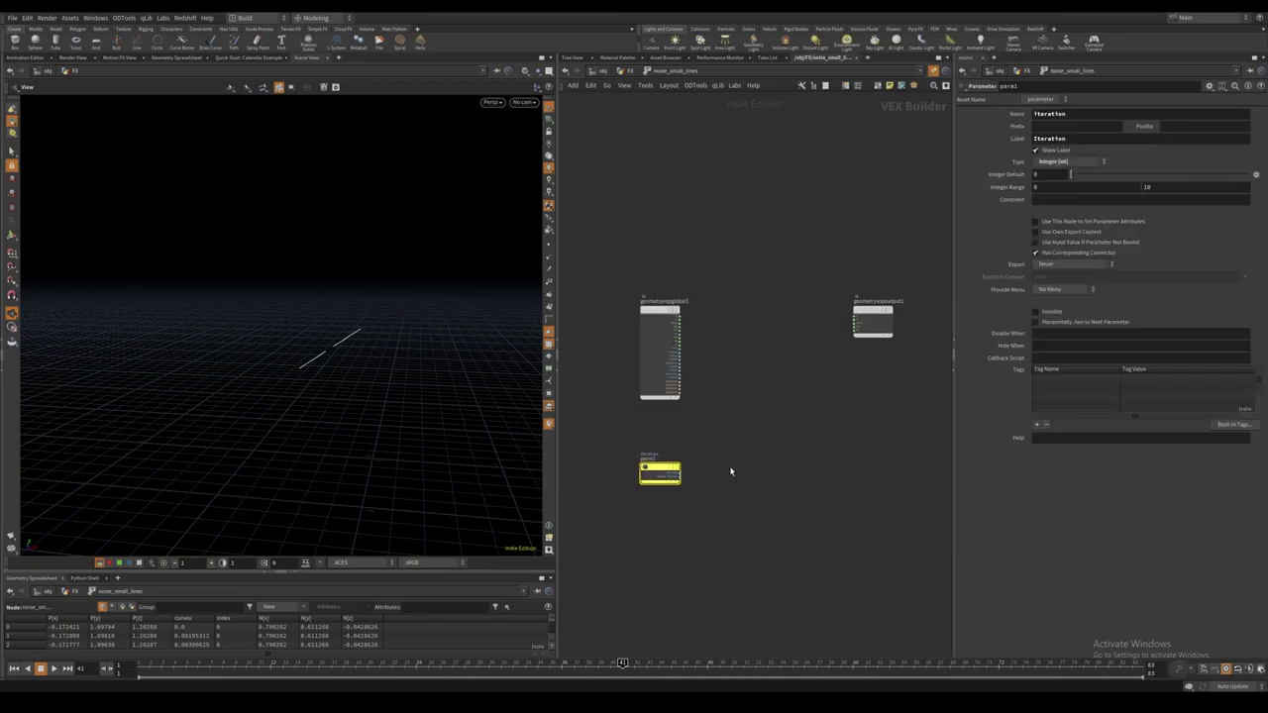
key(Tab)
text(bind)
key(Return)
click(701, 518)
click(1058, 115)
text(curveu)
key(Return)
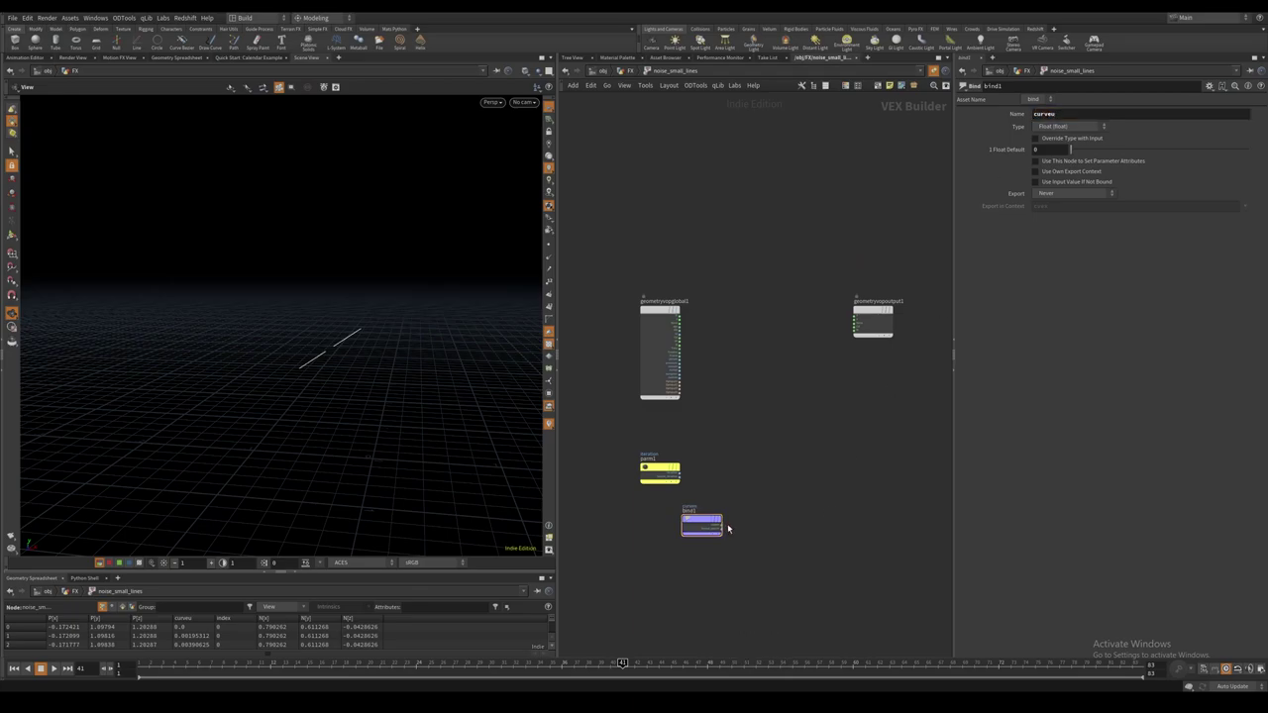
Feed curveu into a Turbulent Noise node set to 3D Noise and Zero Centered Perlin Noise.
scroll(727, 523, up, 3)
text(turb)
drag(719, 526, 773, 500)
key(Return)
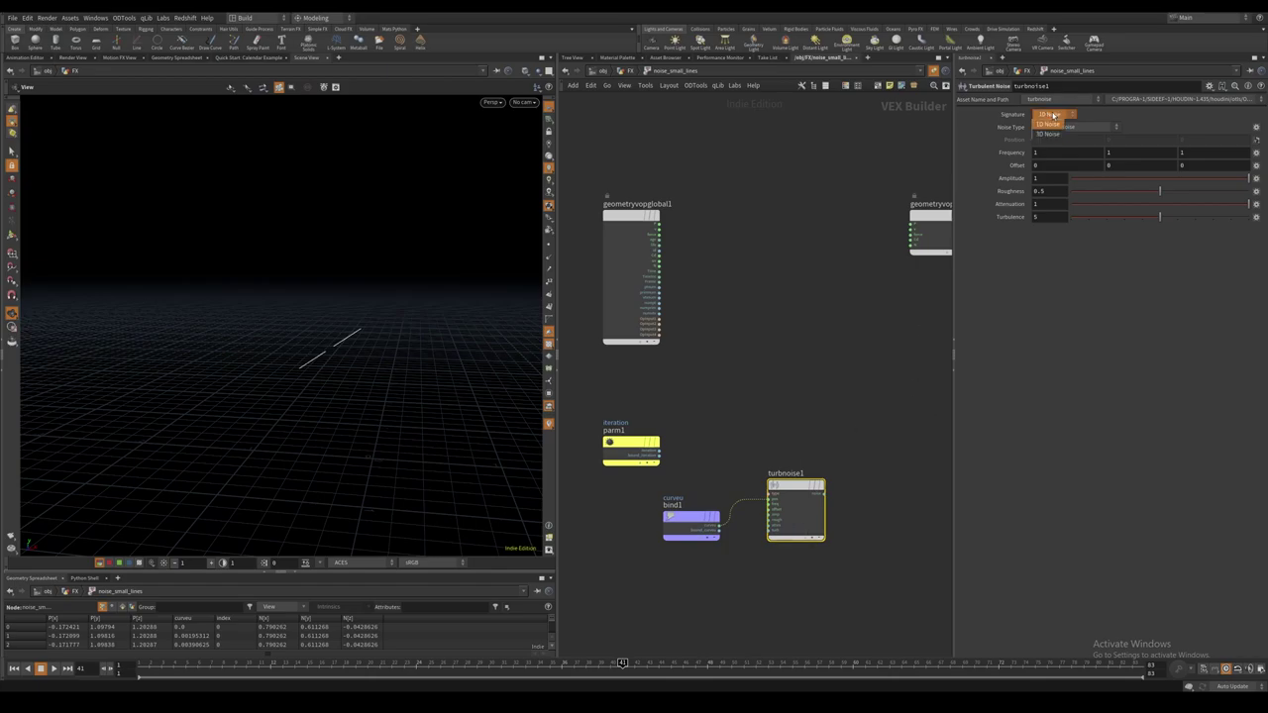
click(1051, 134)
click(1060, 128)
click(1067, 188)
click(875, 415)
Insert an Add node between the global P and the output P, with the turbulent noise as its second input.
scroll(872, 417, down, 2)
middle_drag(867, 420, 787, 427)
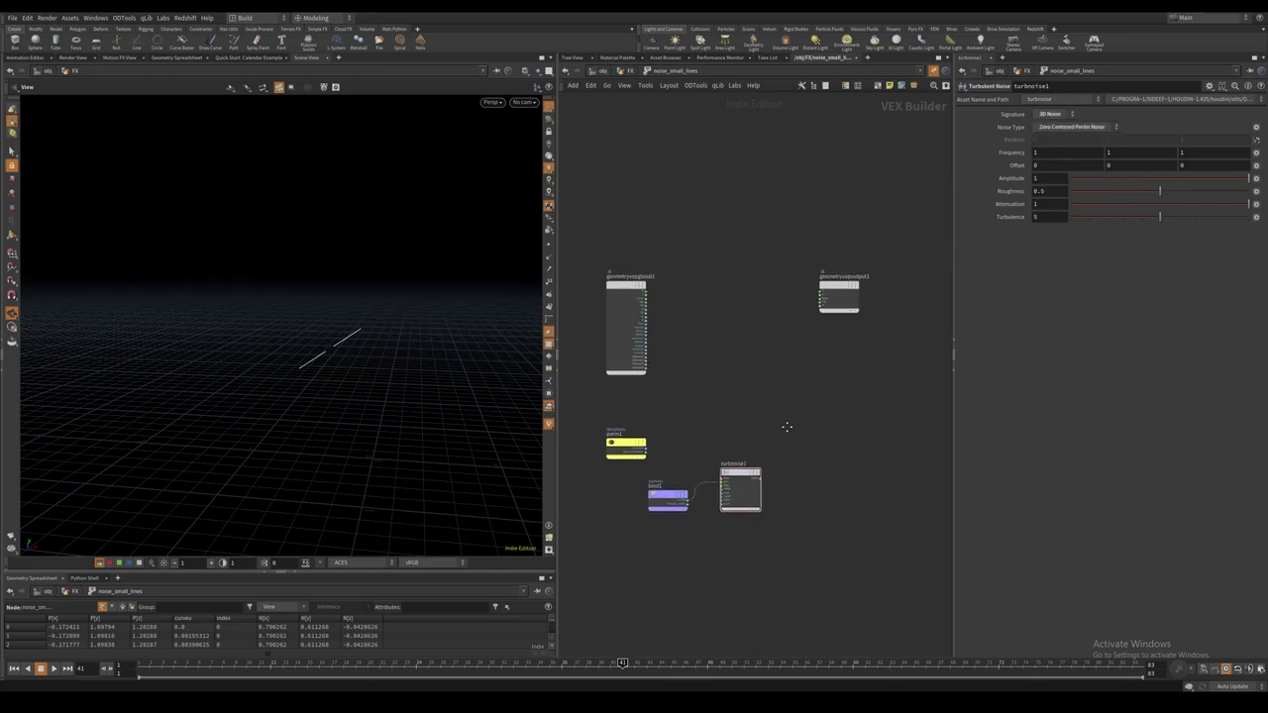
drag(656, 286, 827, 288)
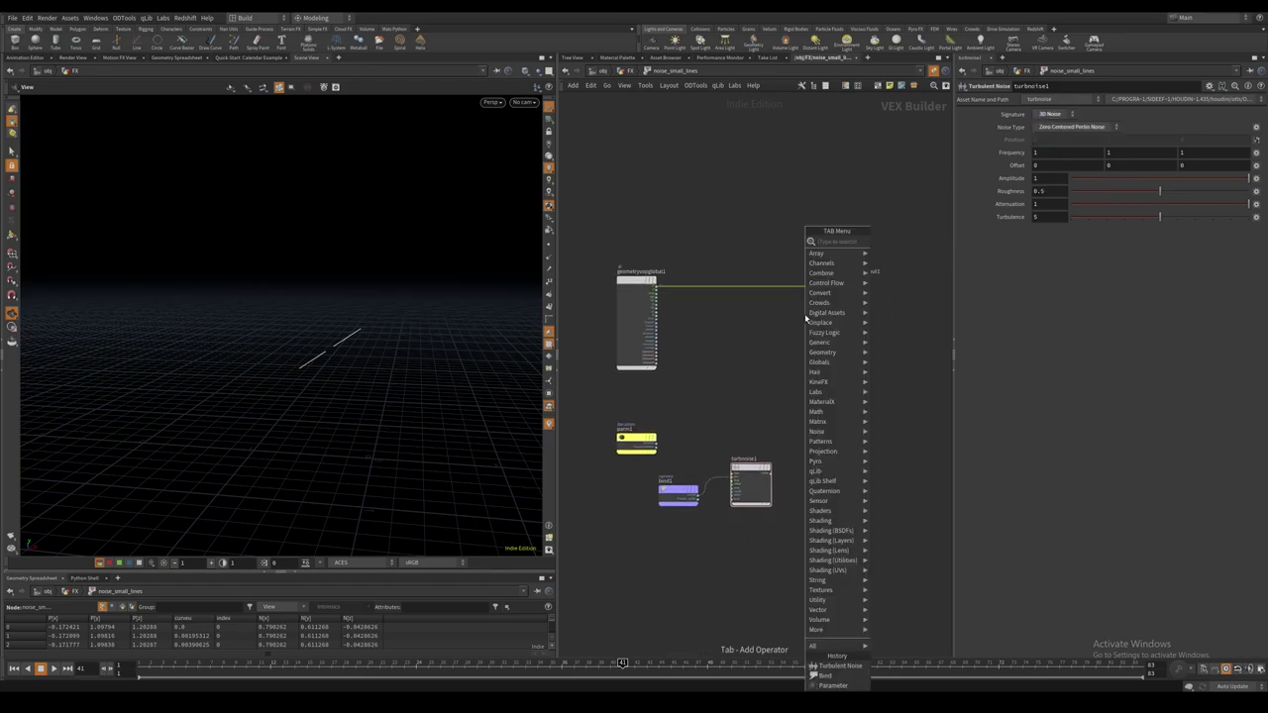
text(add)
key(Return)
click(798, 284)
drag(788, 290, 780, 469)
Rearrange the VOP network, placing the Bind and Turbulent Noise beside the globals and the Add beside the output.
drag(631, 464, 770, 515)
drag(750, 472, 759, 337)
click(826, 354)
middle_drag(788, 259, 770, 288)
drag(770, 288, 860, 339)
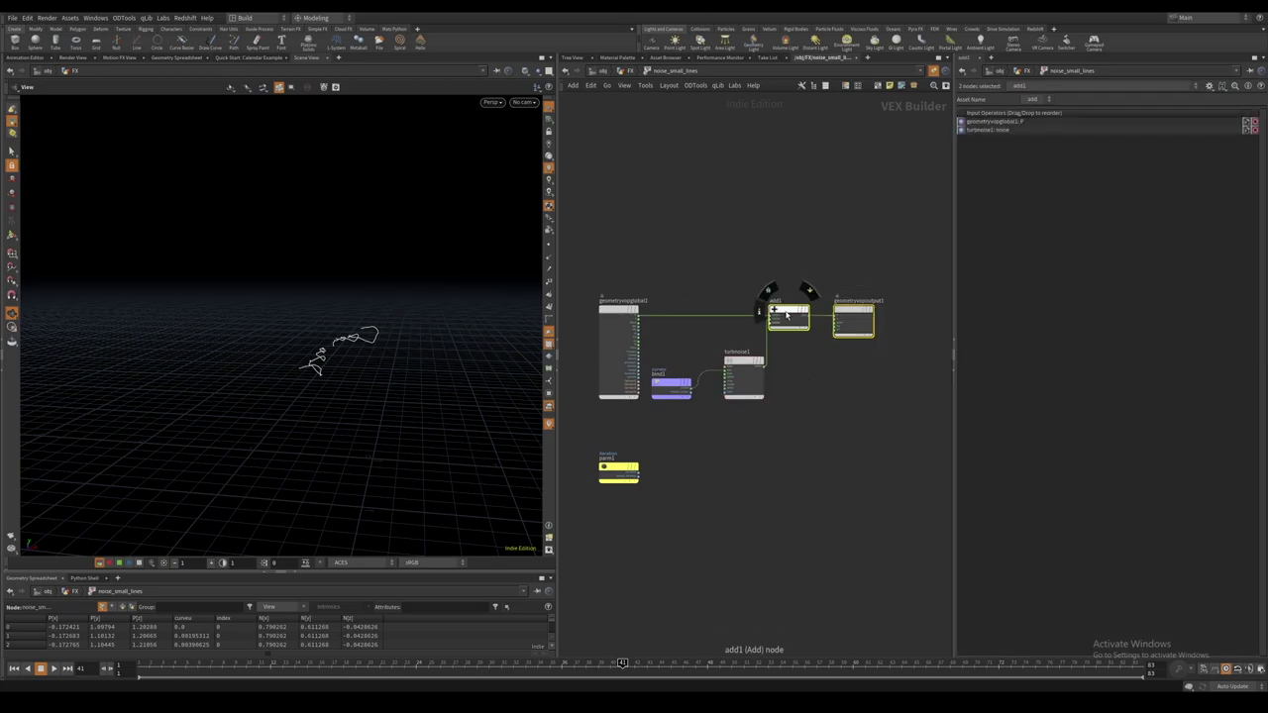
drag(787, 315, 845, 315)
Expose the Turbulent Noise inputs as parameters on the noise_small_lines node.
click(745, 377)
right_click(741, 359)
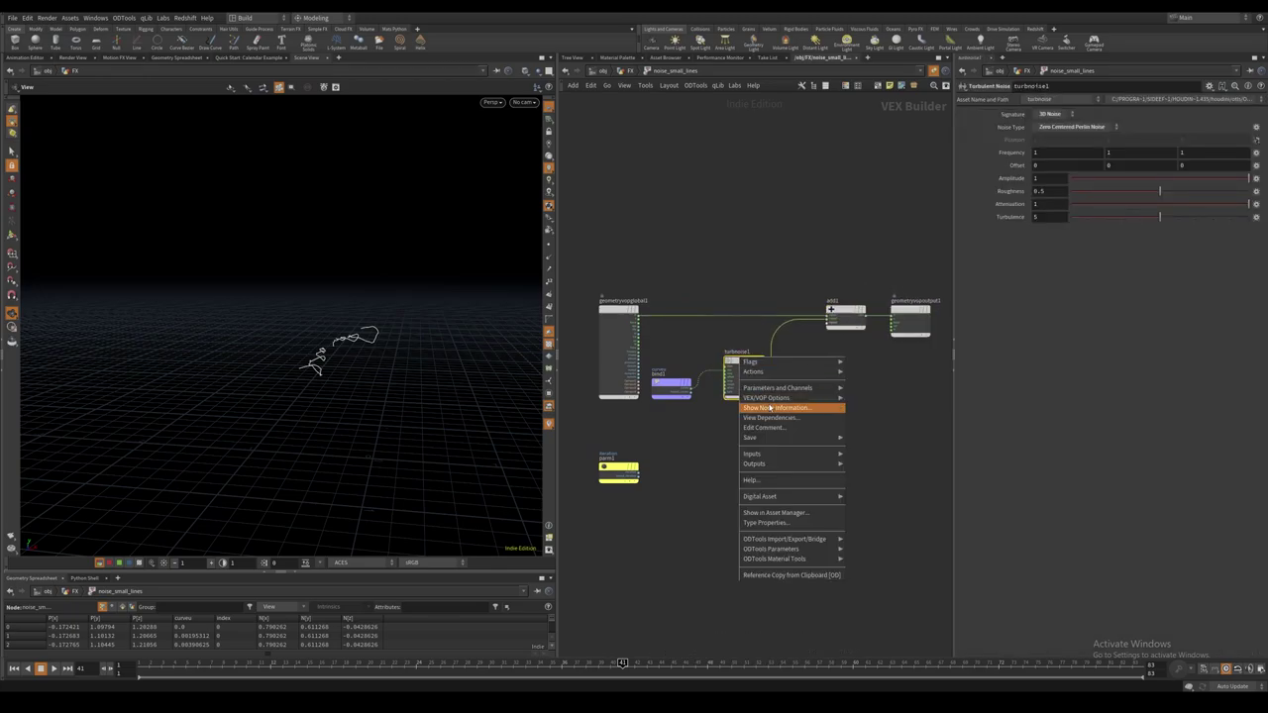
mouse_move(783, 398)
click(872, 480)
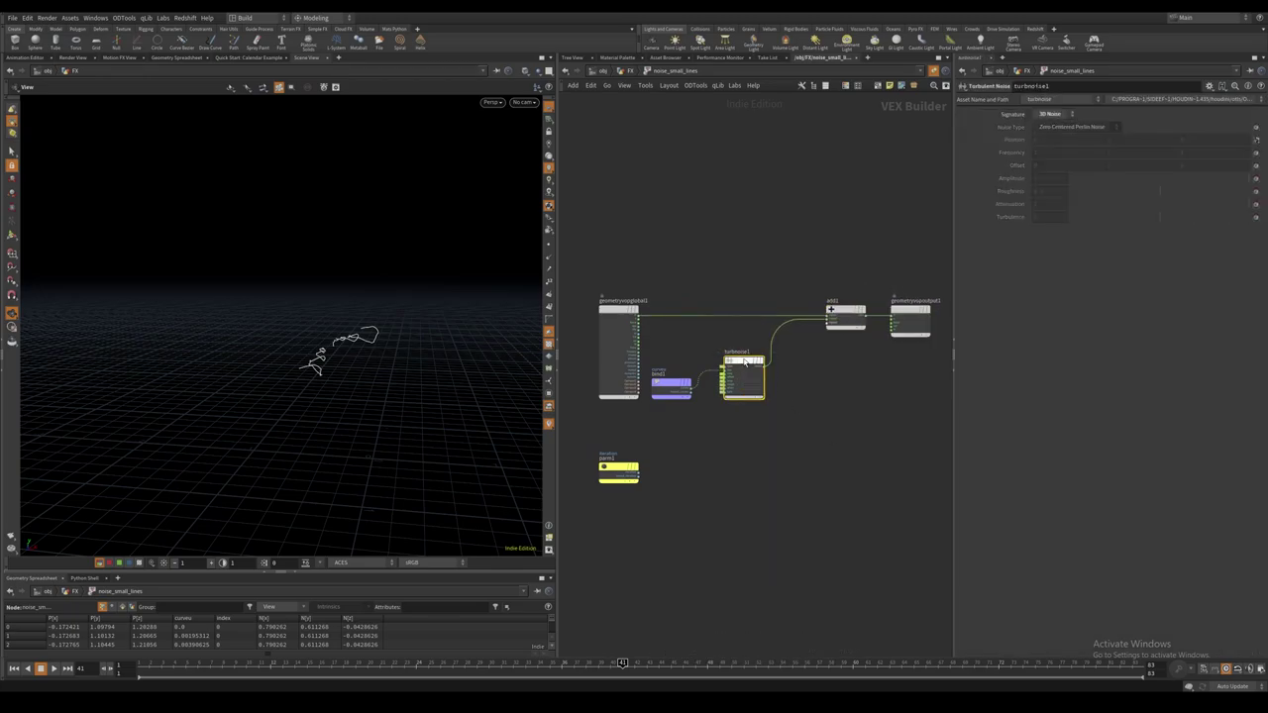
click(724, 453)
On noise_small_lines, set the first noise offset component to $F*.5 and the amplitude to .065.
middle_drag(712, 462, 756, 439)
key(u)
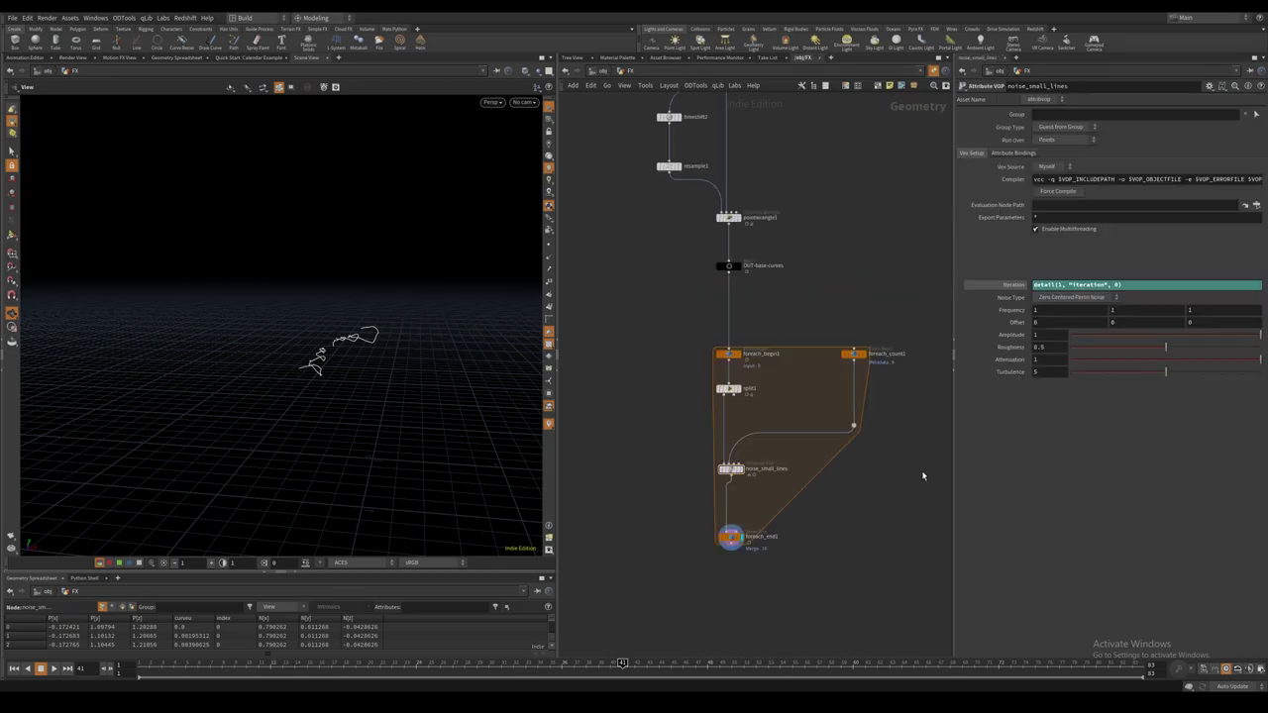
click(1037, 322)
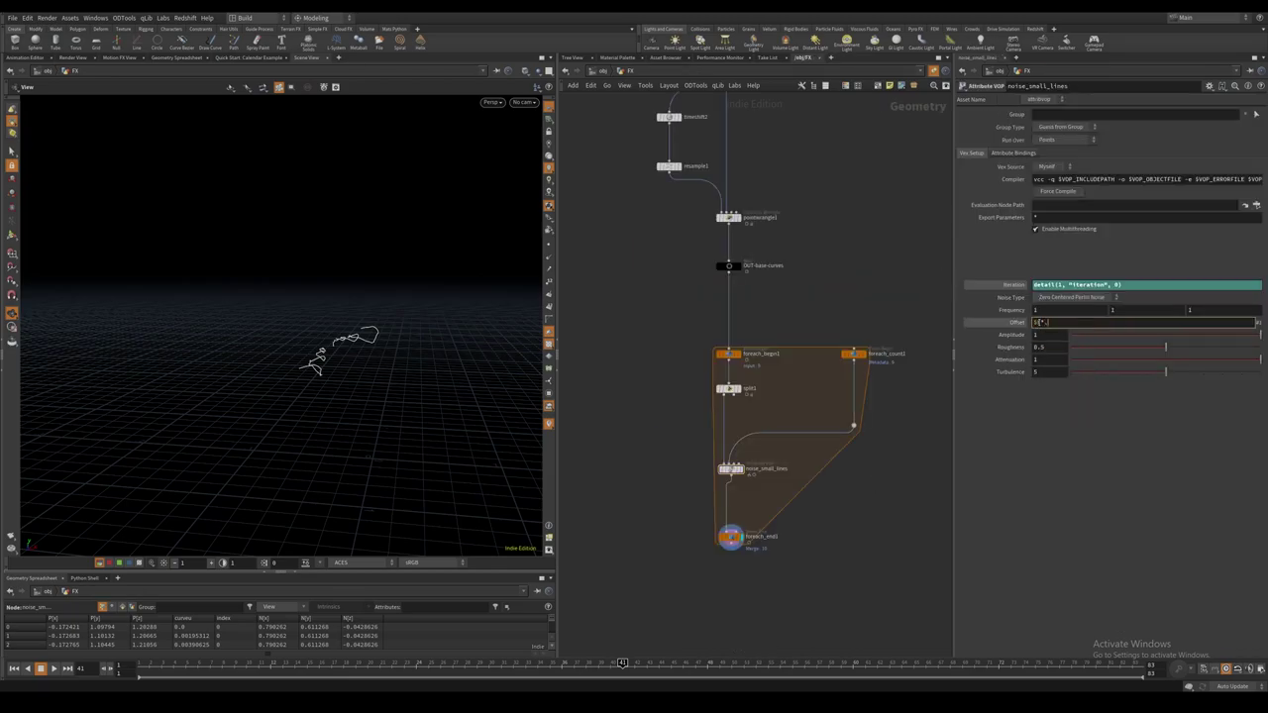
key(Return)
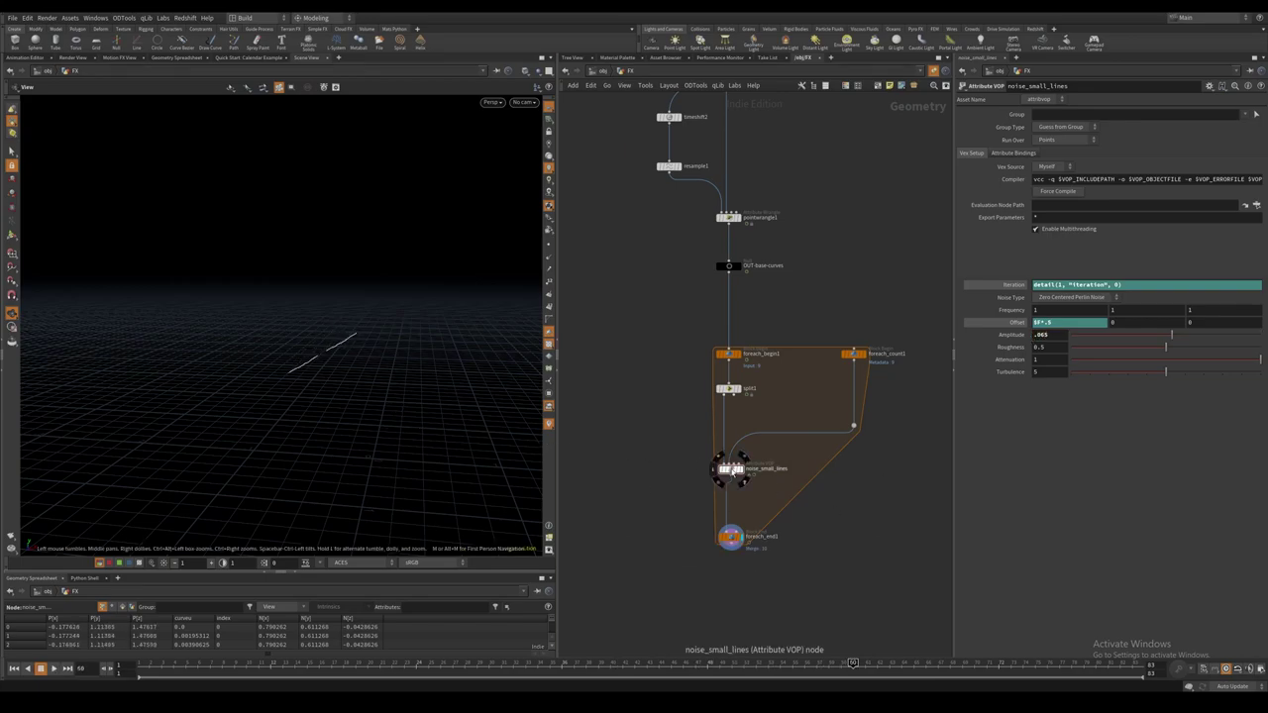
Reveal the noise's offset parameter node and insert an Add between it and the Turbulent Noise.
double_click(731, 470)
middle_click(819, 362)
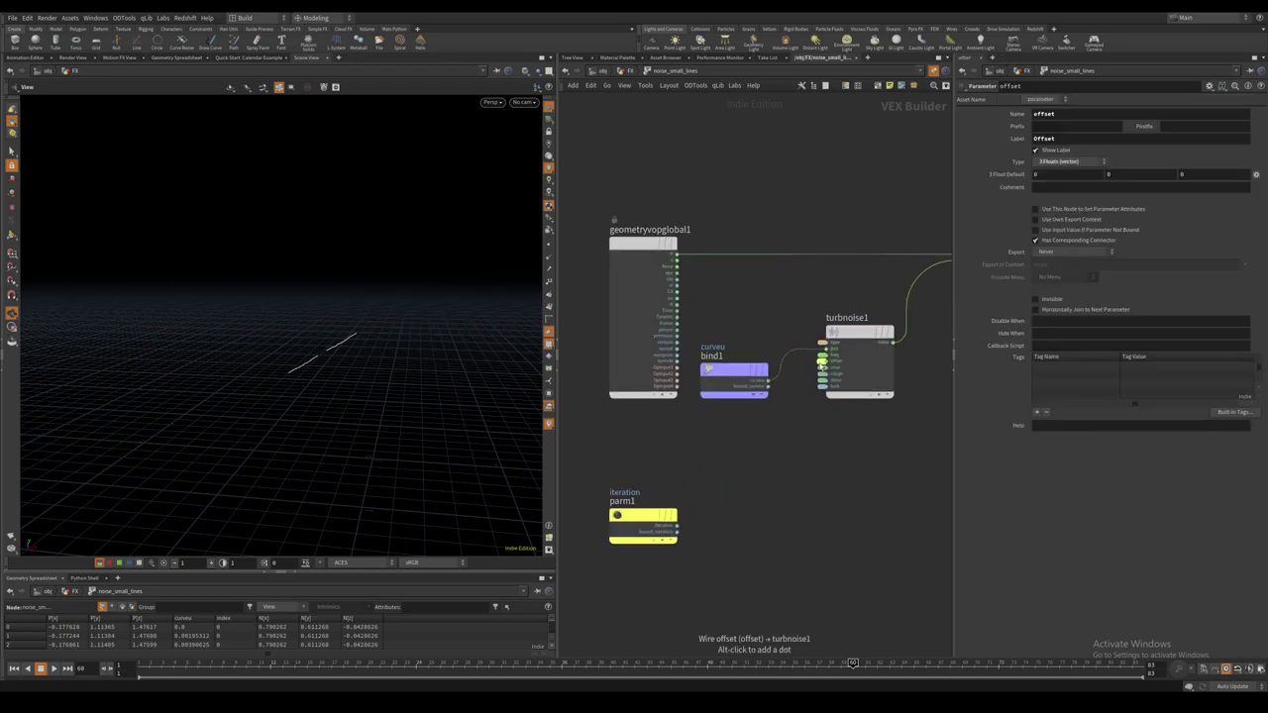
key(Tab)
text(add)
key(Return)
click(812, 444)
drag(813, 444, 832, 472)
scroll(880, 472, down, 3)
middle_drag(893, 473, 780, 503)
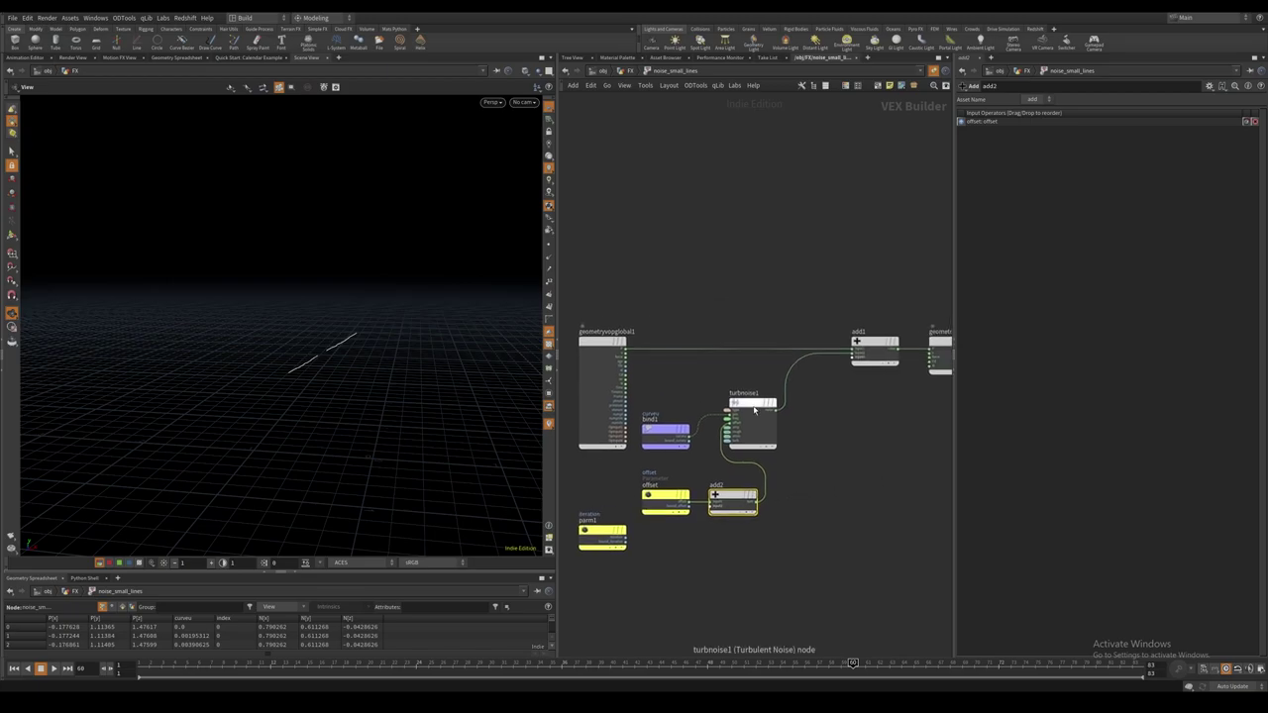
Make room in the network and connect a Random node to the iteration parameter.
drag(756, 406, 820, 432)
middle_drag(772, 553, 823, 501)
drag(654, 481, 689, 560)
key(Tab)
text(ran)
key(Down)
key(Down)
key(Return)
drag(794, 535, 714, 532)
Run the Random output through a Multiply Constant into the offset Add's second input and tidy the nodes.
key(Tab)
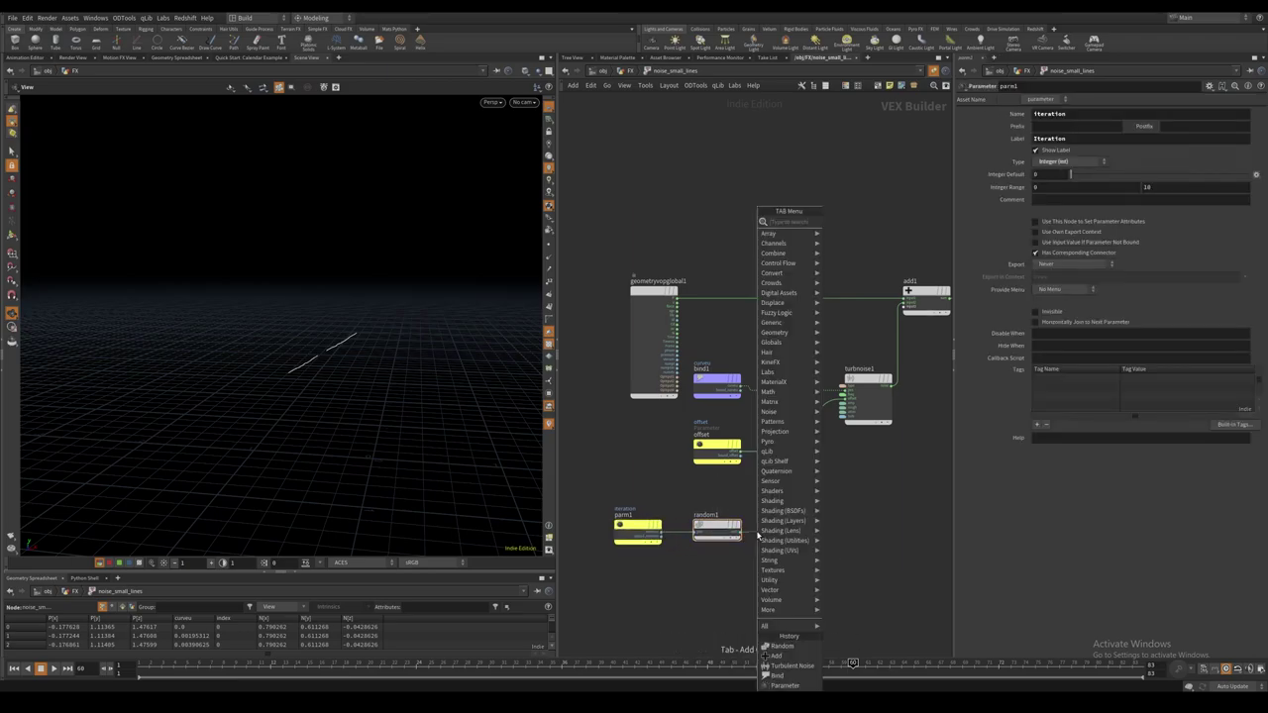
text(mul)
key(Down)
key(Return)
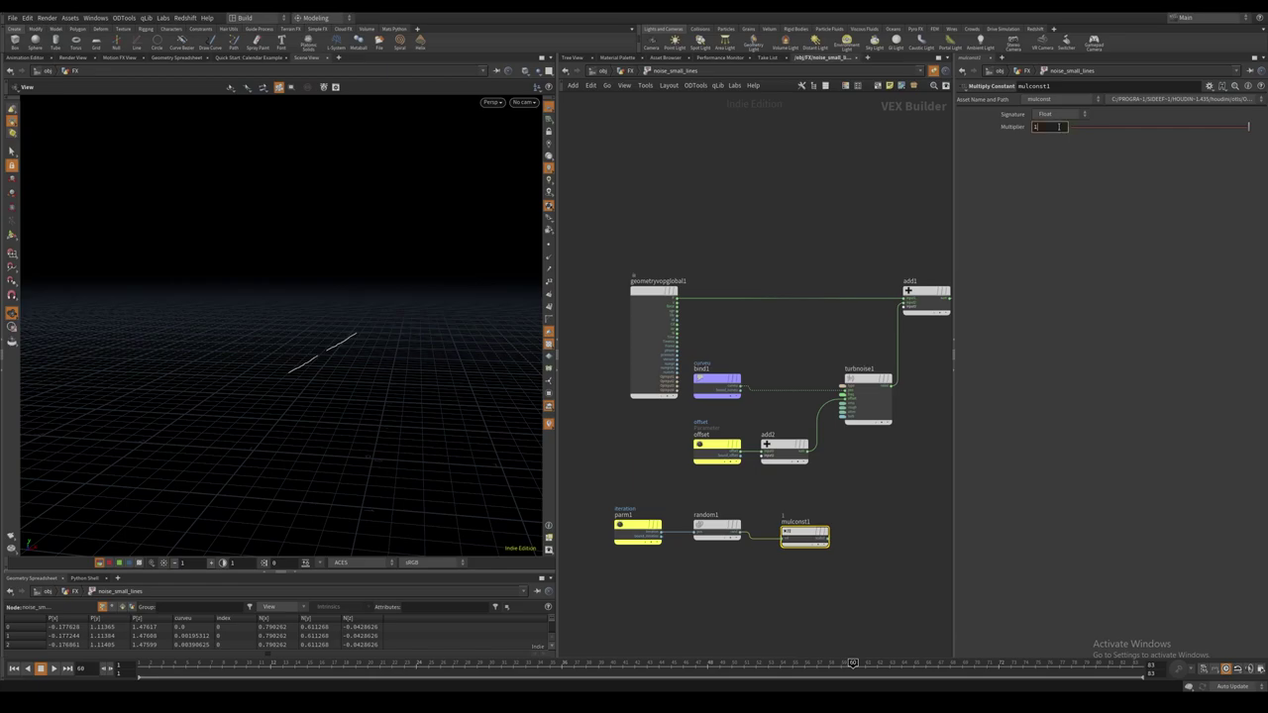
drag(805, 536, 761, 456)
middle_drag(804, 568, 838, 546)
drag(842, 546, 690, 511)
drag(820, 514, 745, 512)
scroll(790, 508, down, 3)
click(778, 505)
middle_drag(826, 512, 725, 516)
Insert a Multiply node between the Turbulent Noise and the position Add, spacing the end nodes to fit it.
scroll(767, 478, up, 2)
scroll(753, 470, down, 2)
drag(750, 370, 860, 420)
drag(788, 394, 834, 393)
click(765, 416)
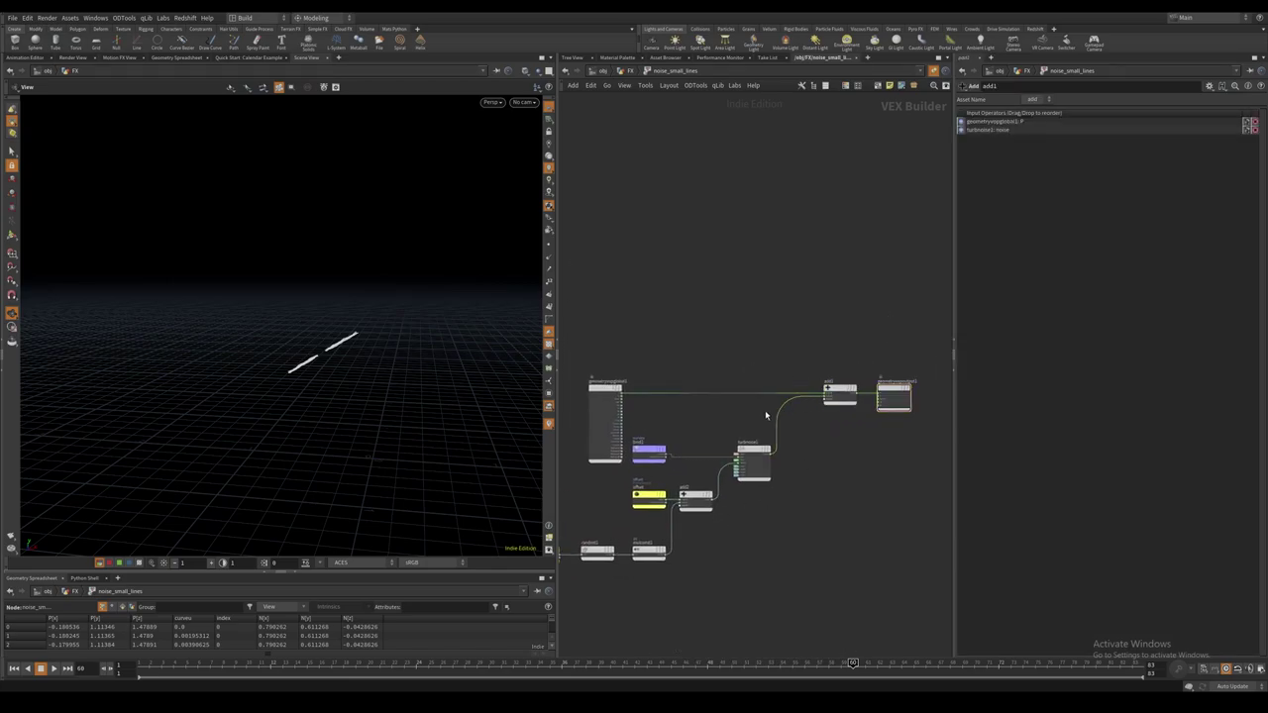
key(Tab)
text(mul)
key(Return)
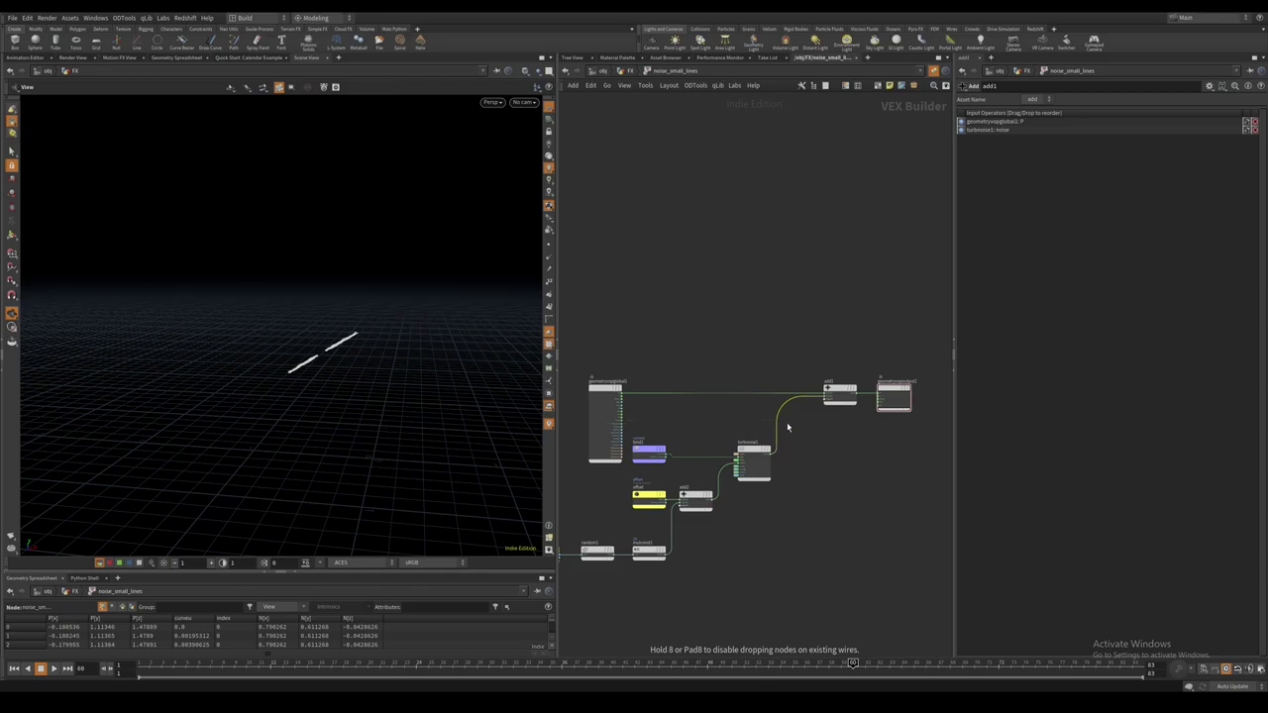
click(790, 427)
drag(791, 428, 819, 434)
scroll(697, 429, up, 2)
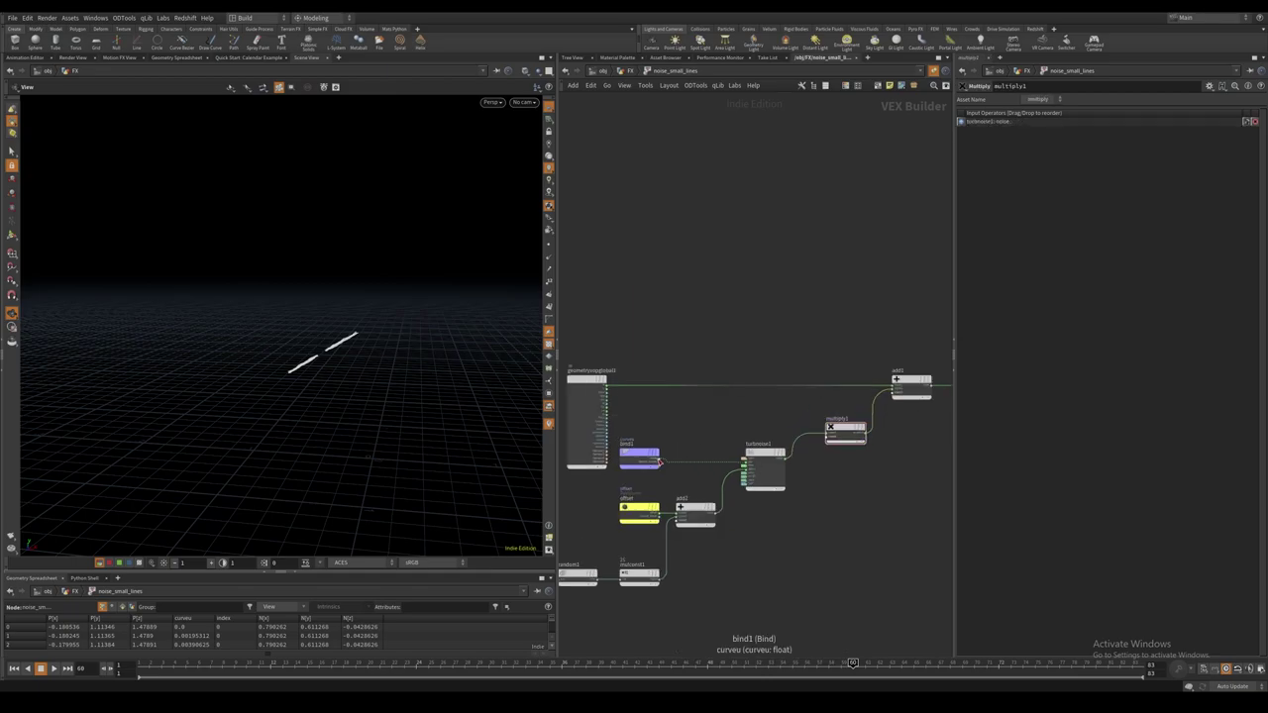
Add a Ramp Parameter node above the Turbulent Noise, fed by the curveu Bind output.
key(Tab)
text(ra)
key(Down)
key(Down)
key(Down)
key(Down)
key(Return)
drag(688, 423, 718, 416)
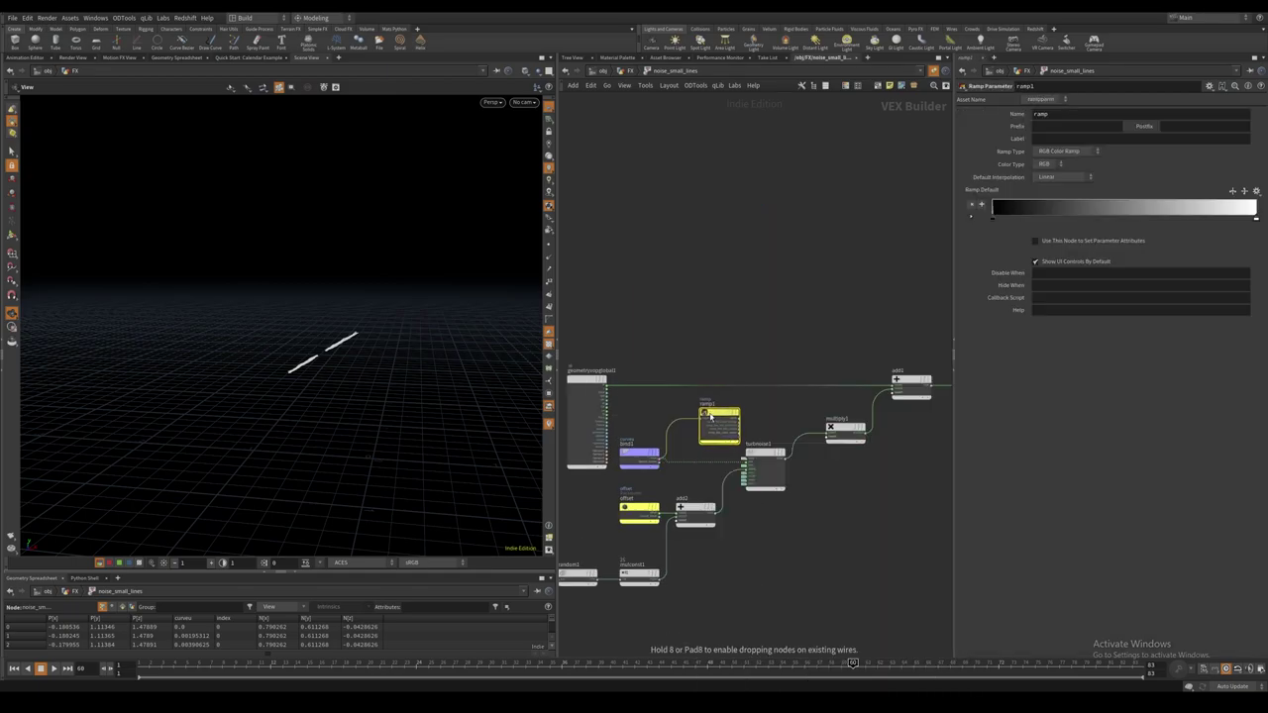
Set the ramp parameter to Spline Ramp (float), with the name shape and the label Shape.
click(1065, 151)
click(1060, 164)
double_click(1053, 114)
text(shape)
key(Tab)
text(sh)
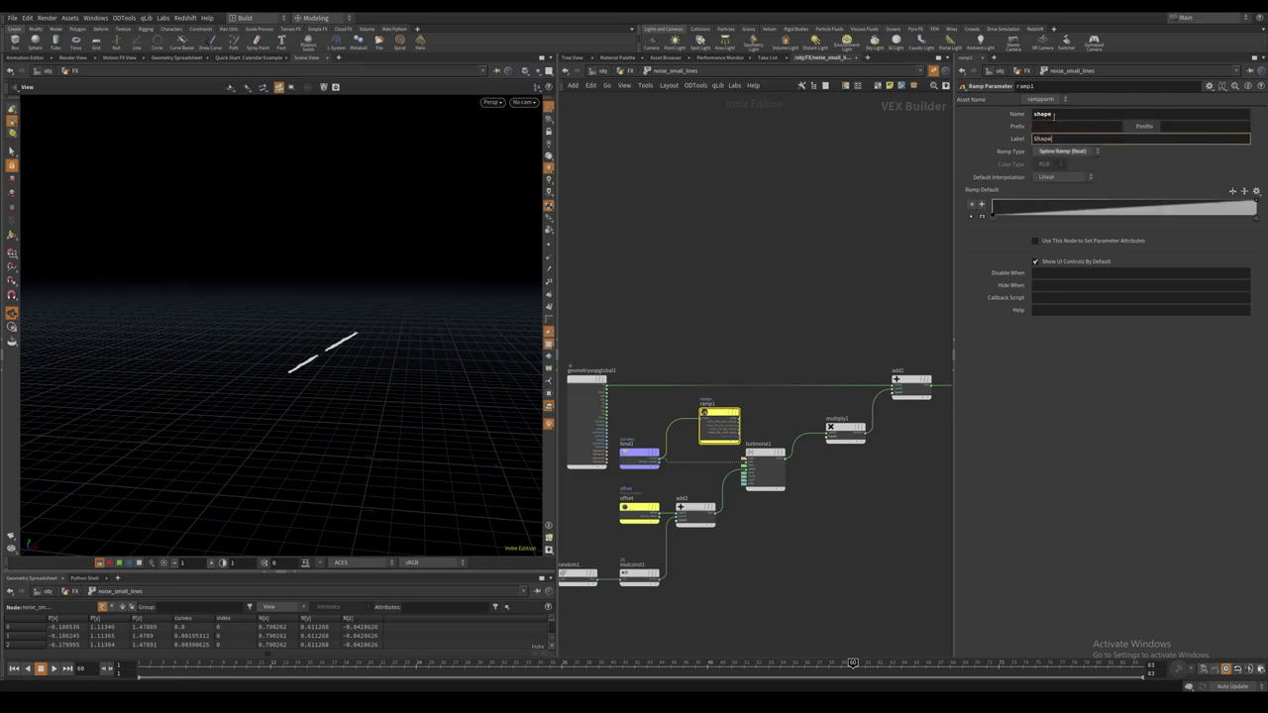
key(Return)
Move the noise and iteration nodes below the ramp, and feed the Shape ramp into the Multiply node alongside the noise.
scroll(836, 513, down, 1)
middle_drag(837, 513, 865, 451)
drag(566, 436, 786, 516)
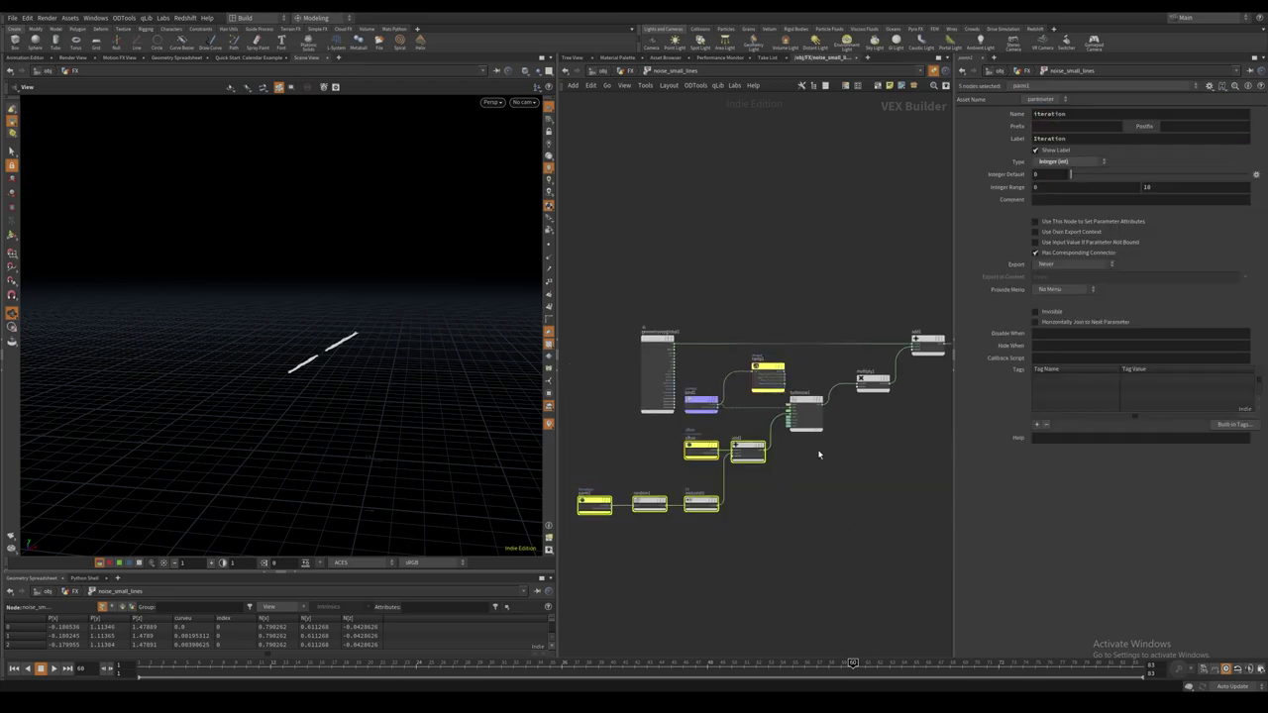
shift+click(809, 401)
drag(808, 403, 809, 440)
click(806, 410)
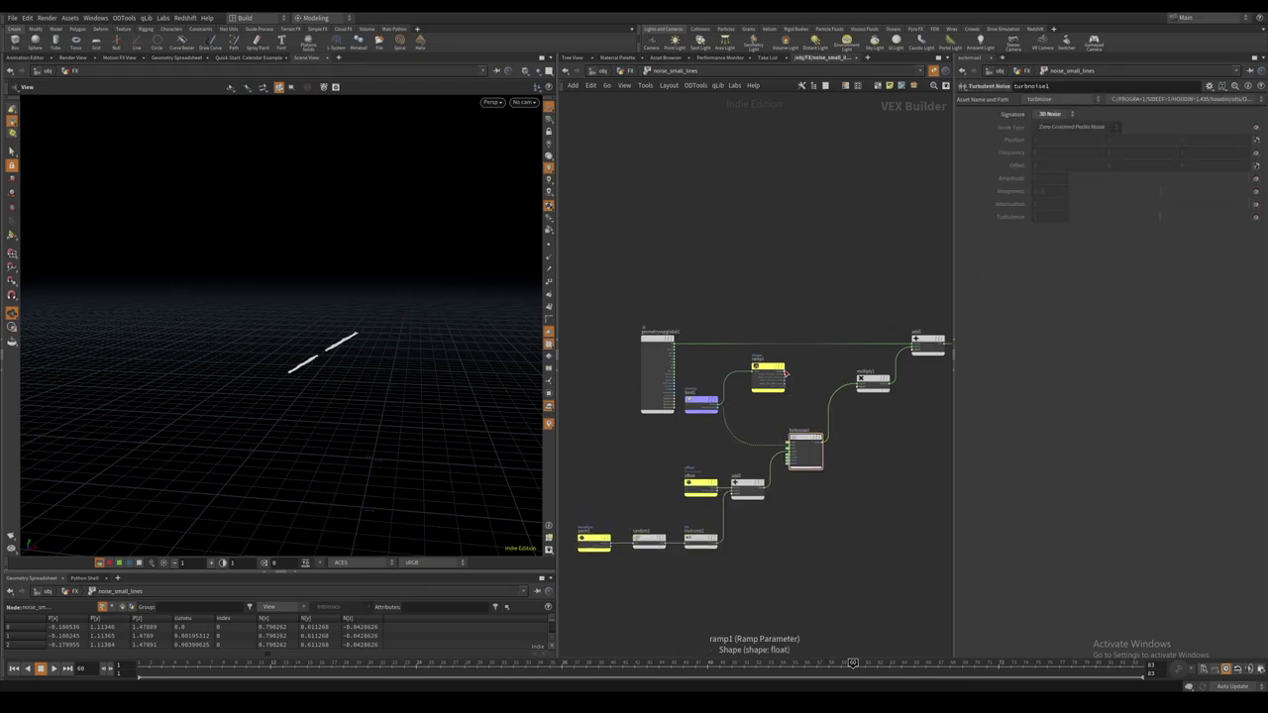
mouse_move(785, 371)
mouse_down()
mouse_move(858, 388)
mouse_move(808, 376)
mouse_up()
middle_drag(869, 439, 819, 416)
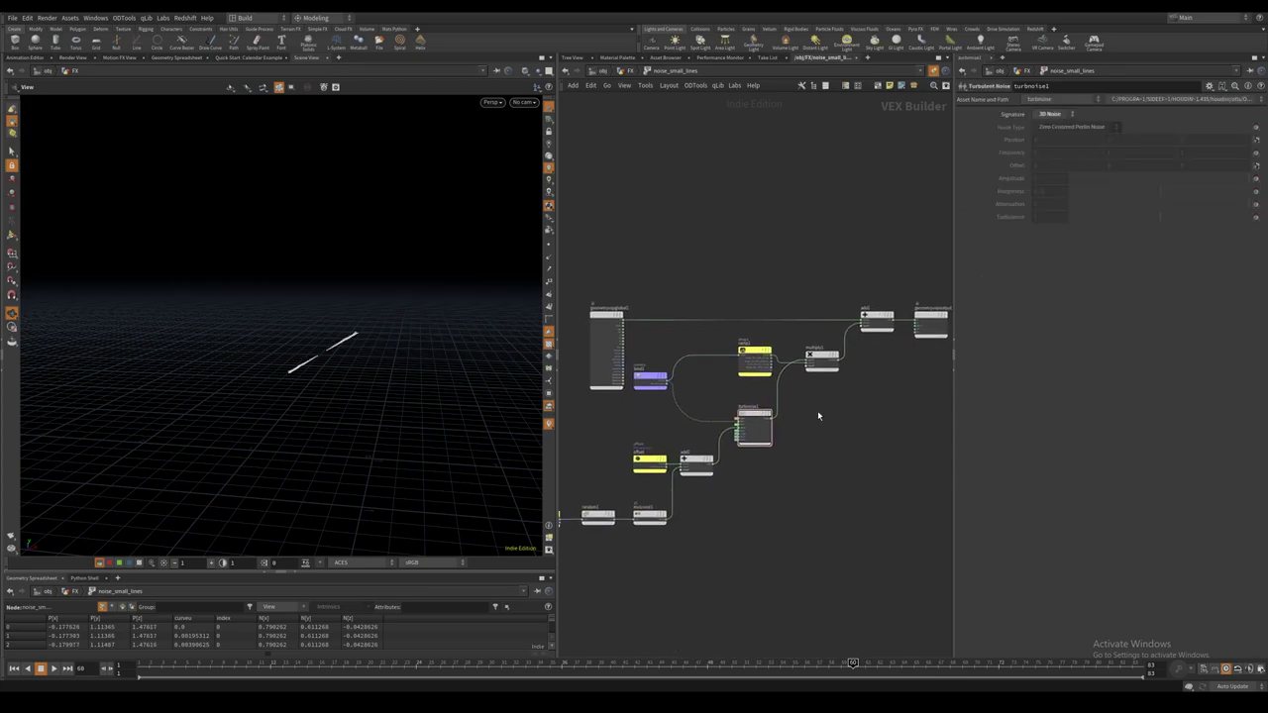
scroll(840, 406, down, 1)
scroll(842, 402, up, 1)
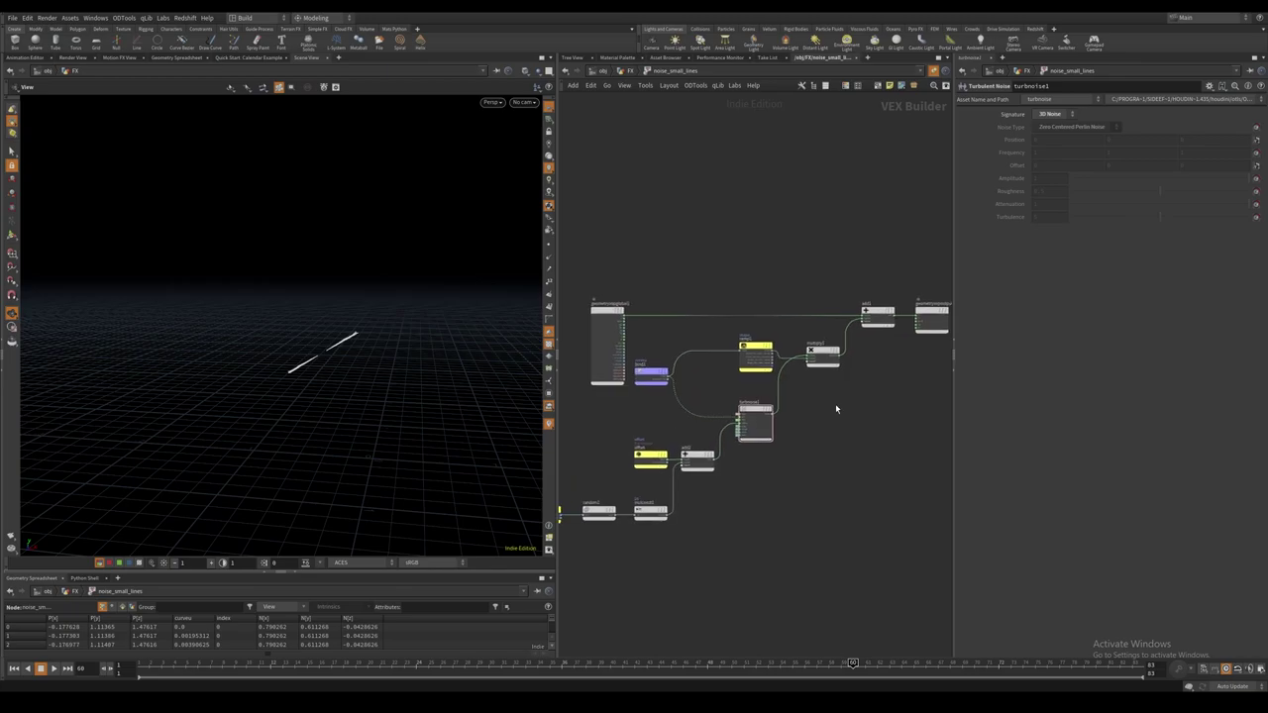
On noise_small_lines, make the Shape ramp a flipped B-Spline falloff rising sharply from zero, with full-value points near the start and at about 0.63.
key(u)
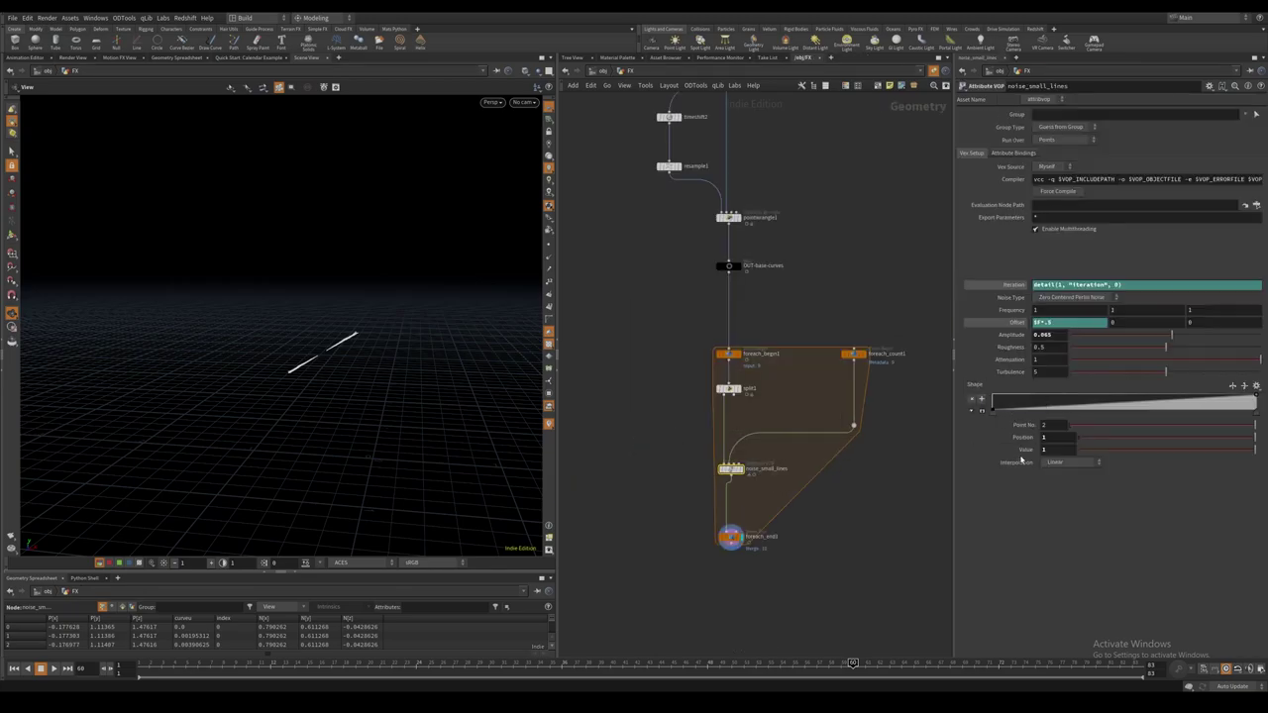
click(1056, 462)
click(1058, 523)
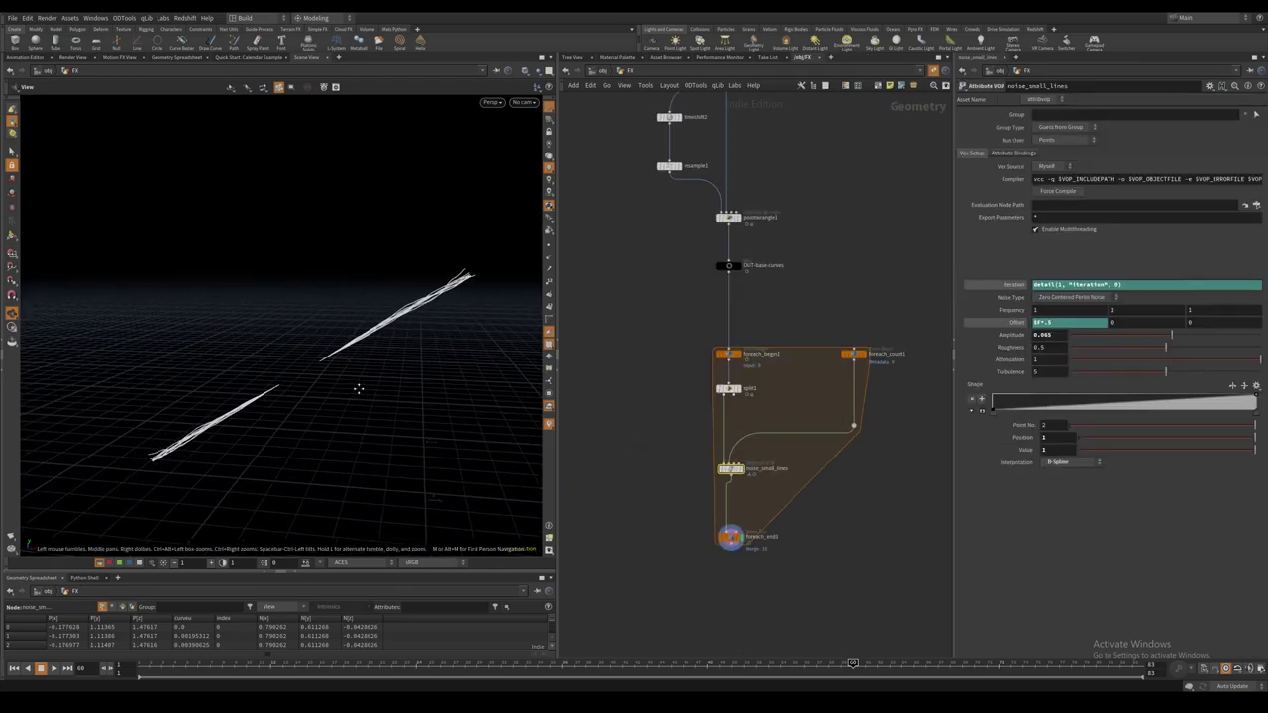
click(1232, 387)
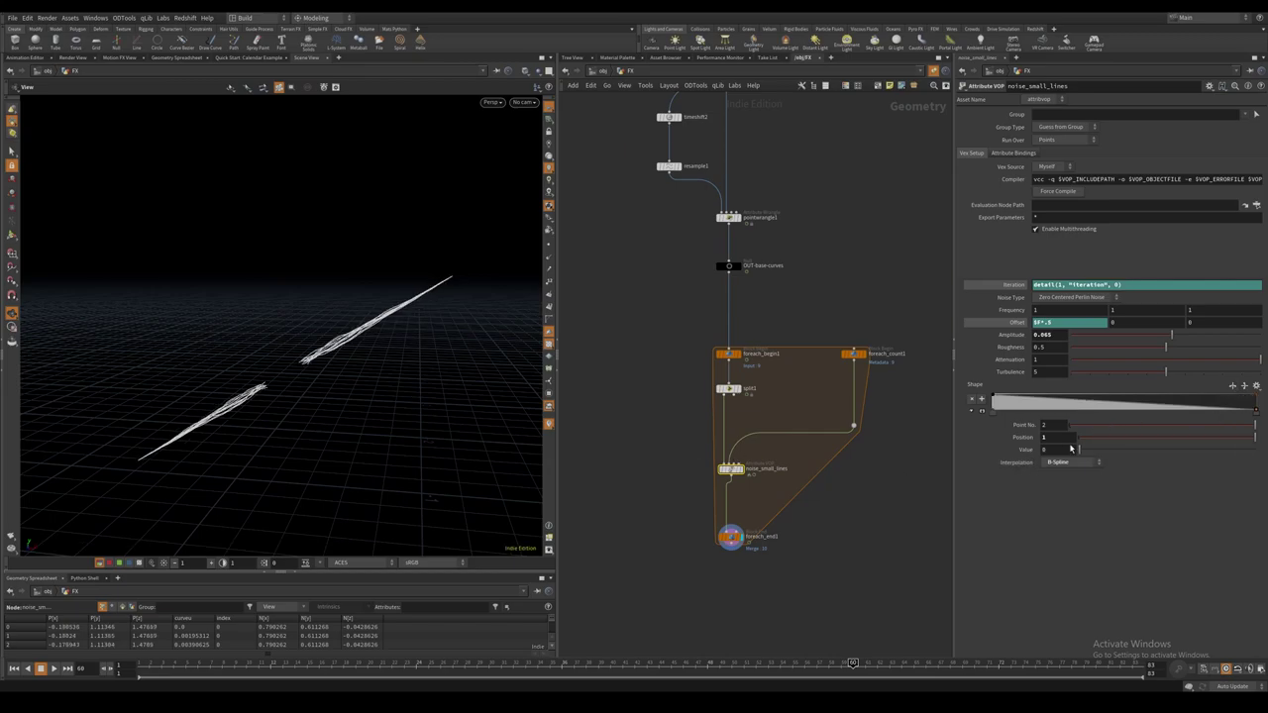
click(1161, 398)
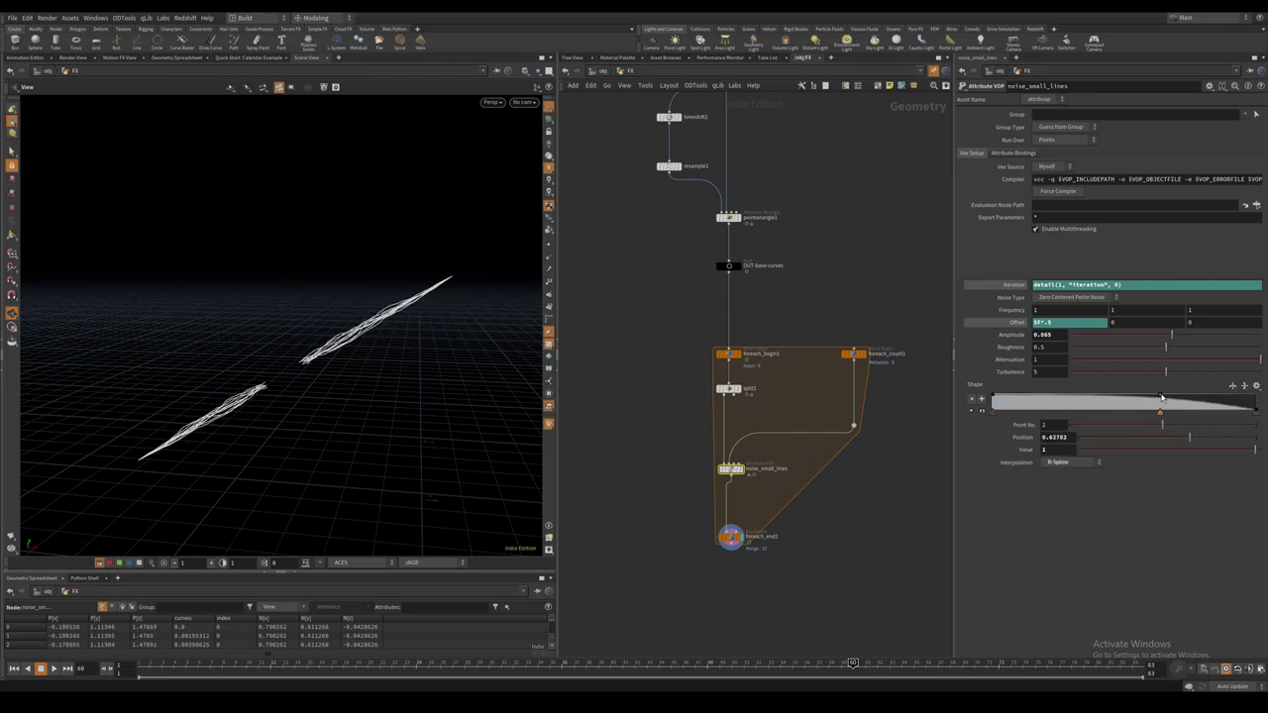
click(996, 410)
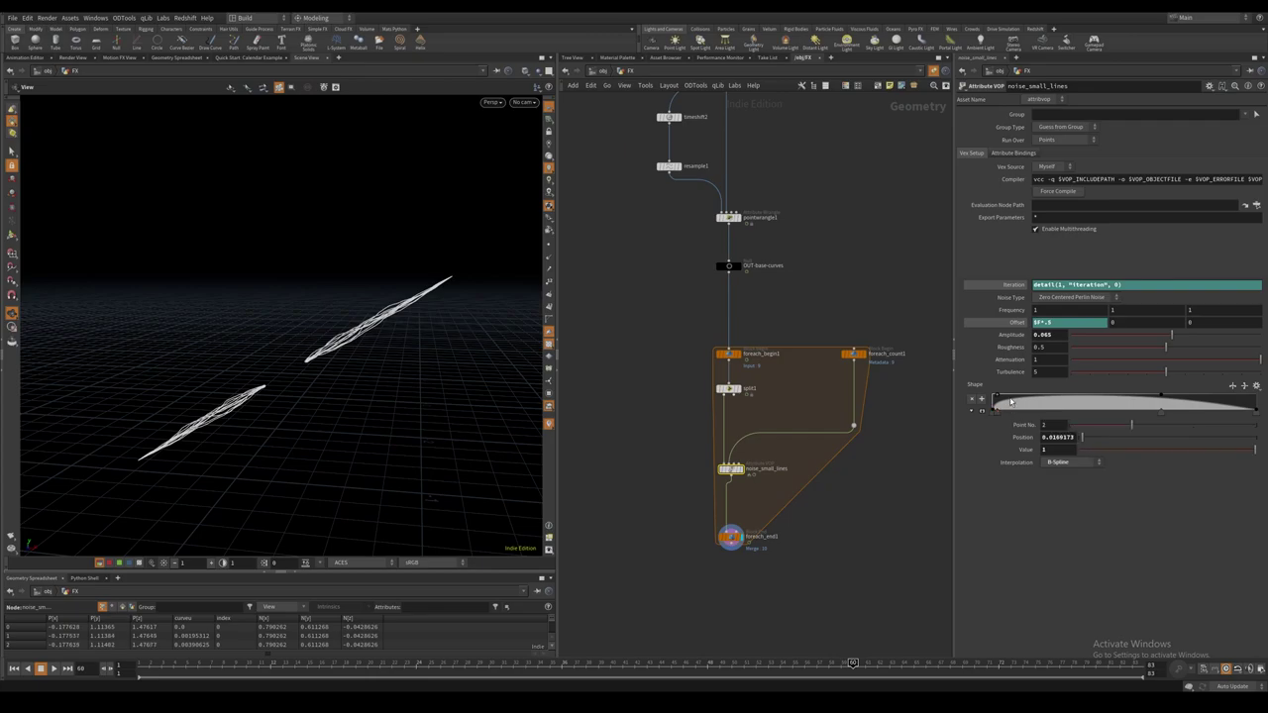
drag(1010, 400, 1008, 394)
scroll(347, 372, down, 5)
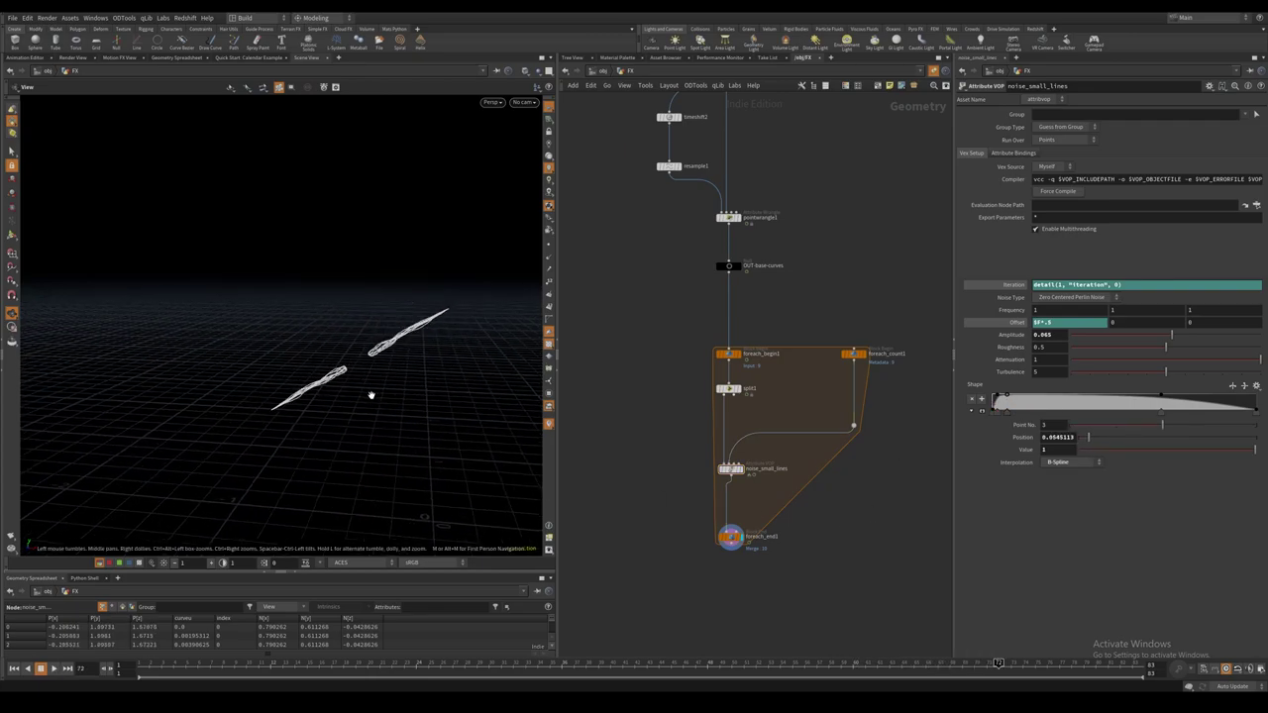
Duplicate noise_small_lines for the split's second output, wire in the iteration metadata, and rename the copy noise_long_lines.
middle_drag(775, 496, 748, 456)
key(ctrl+c)
key(ctrl+v)
click(701, 356)
click(715, 366)
click(810, 429)
click(833, 430)
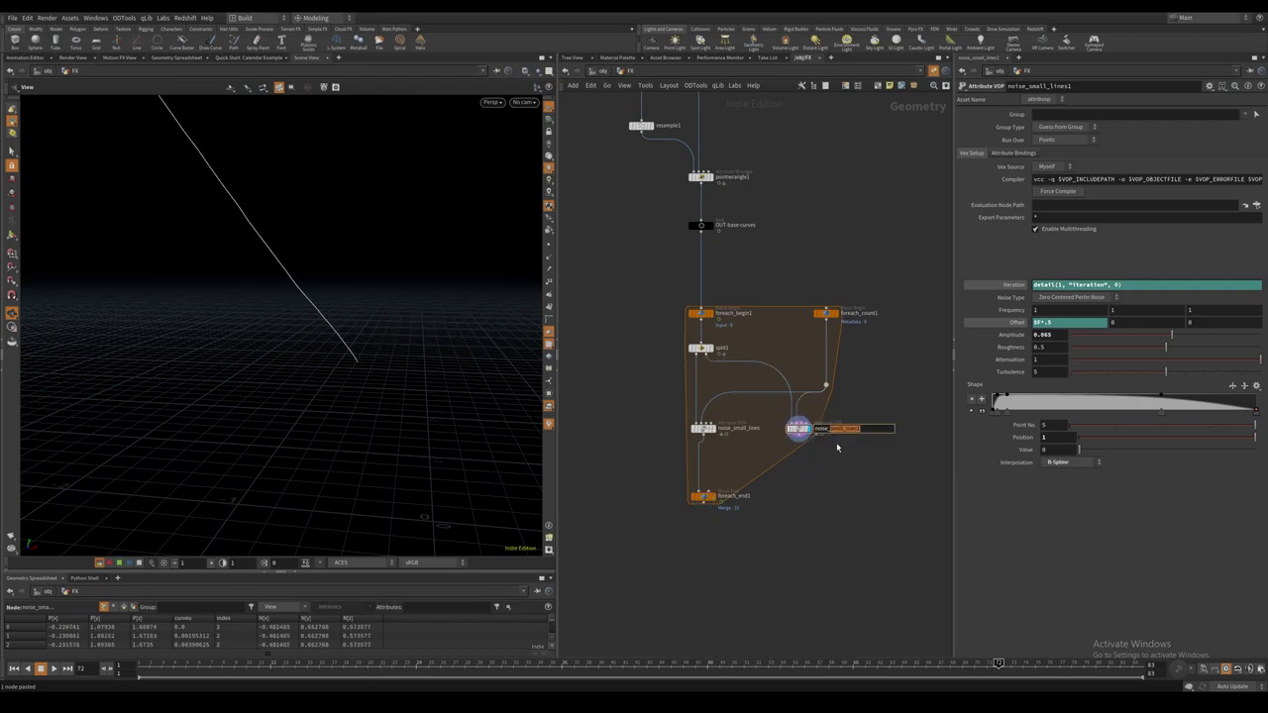
text(lines)
key(Return)
Merge noise_small_lines and noise_long_lines ahead of the loop's end node, lowering the end node to make space.
middle_drag(819, 498, 801, 488)
click(783, 429)
alt+click(723, 449)
click(688, 482)
drag(688, 487, 687, 542)
drag(725, 450, 691, 479)
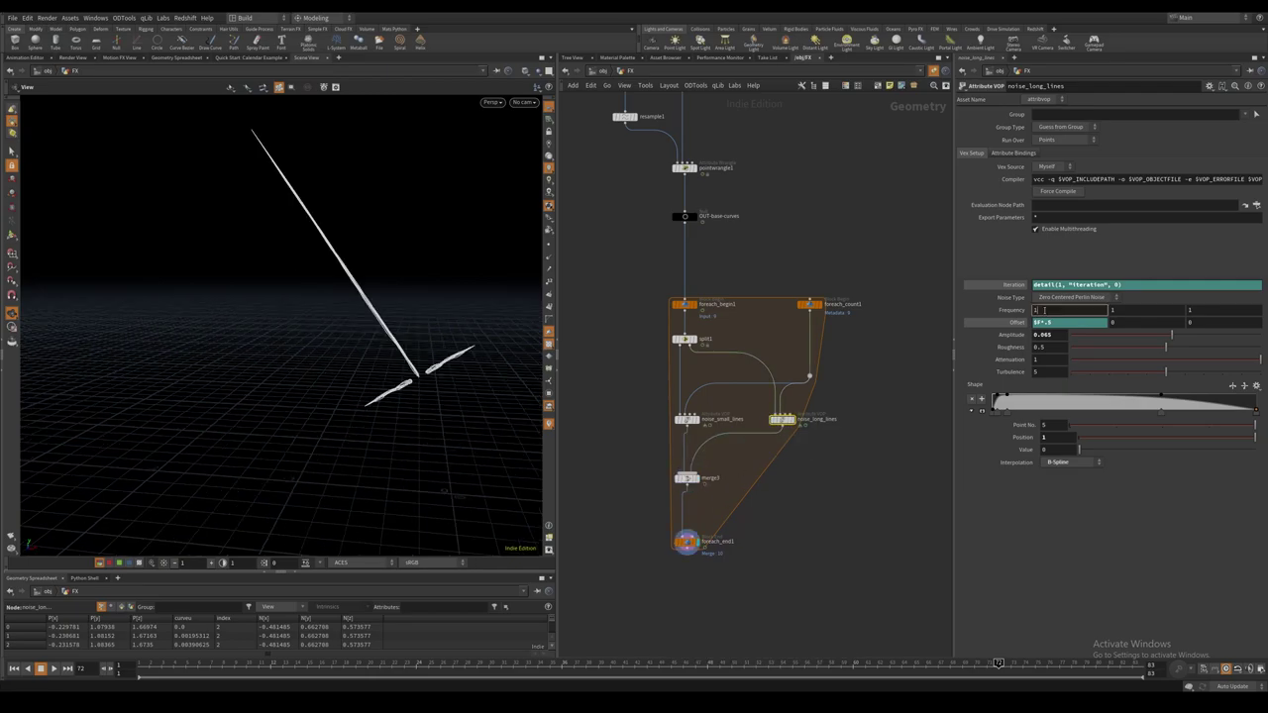
Set the noise_long_lines frequency to 7 on all three axes and its amplitude to 0.085.
drag(1139, 312, 1107, 311)
text(7)
drag(1215, 312, 1183, 311)
key(Return)
text(5)
key(Return)
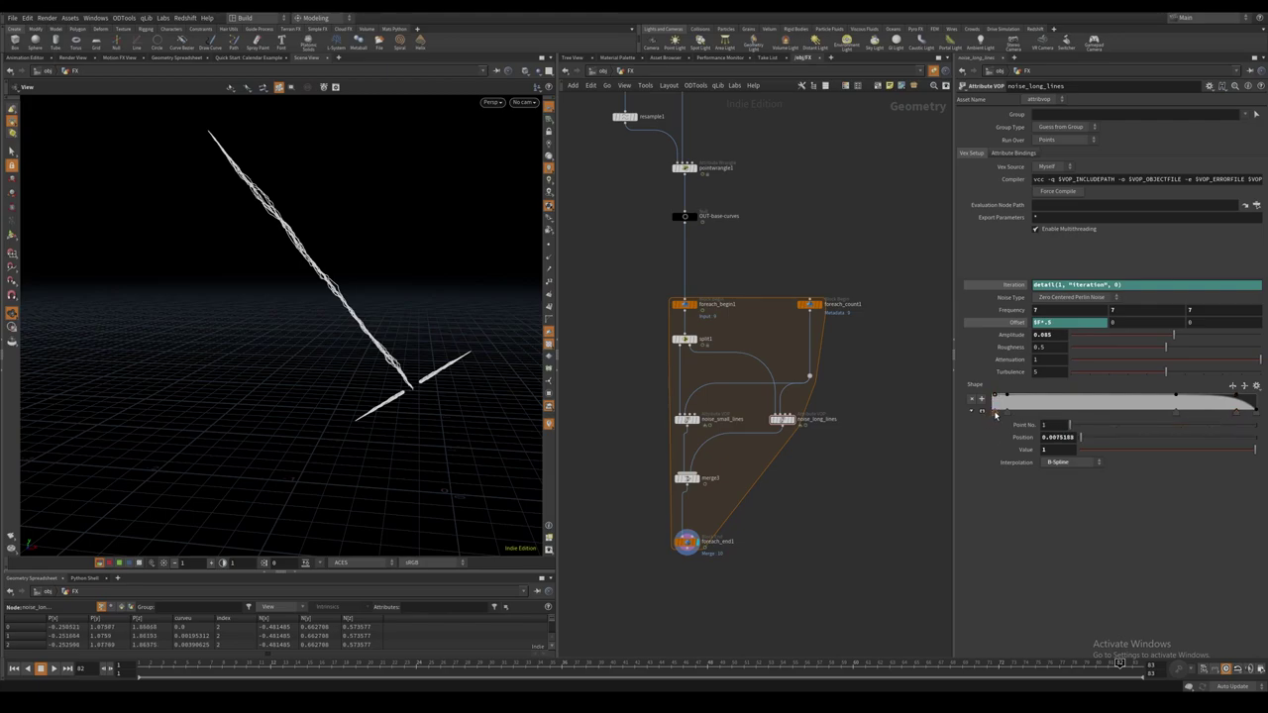
Play back the noisy blade curves and save the scene.
key(Up)
key(Up)
key(ctrl+s)
Insert a point wrangle named set_colours_and_Alpha between the merge and the loop's end node.
middle_drag(812, 505, 787, 472)
key(Tab)
text(pw)
key(Return)
click(661, 472)
drag(634, 463, 686, 519)
drag(662, 471, 665, 489)
click(693, 489)
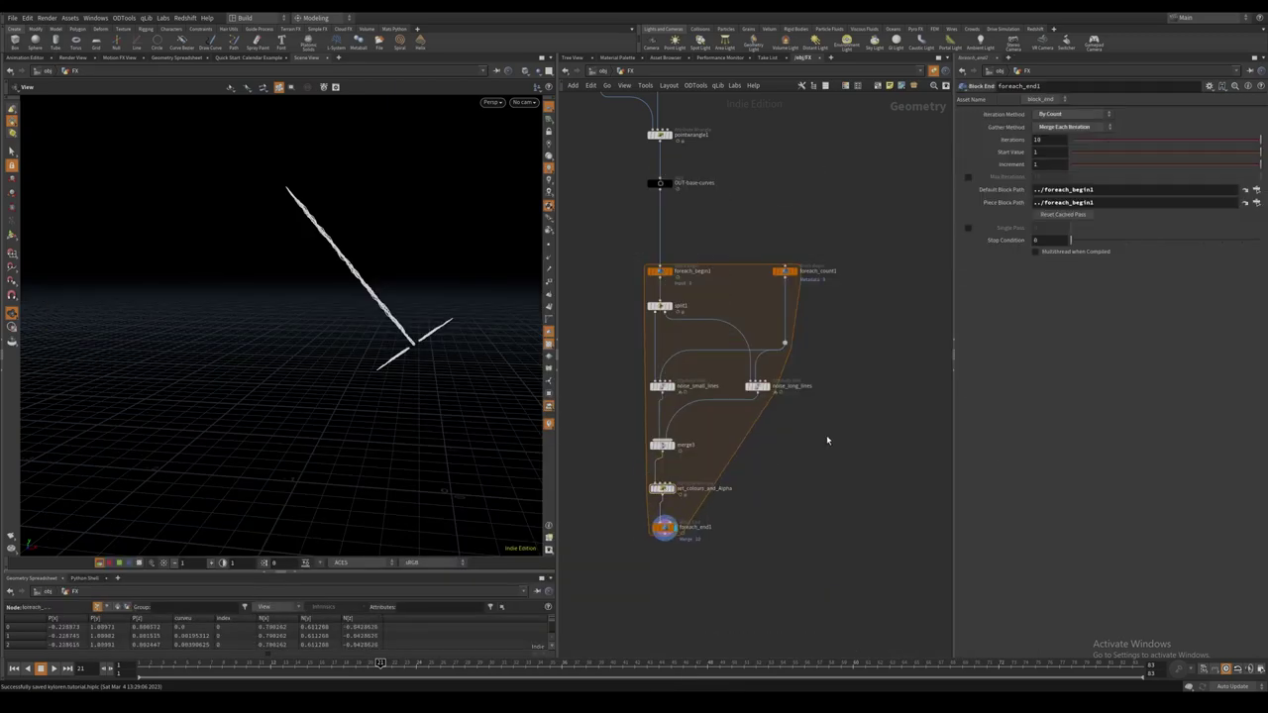
Shift the wrangle and loop end aside and route the iteration metadata through a dot into the wrangle's second input.
drag(628, 480, 758, 512)
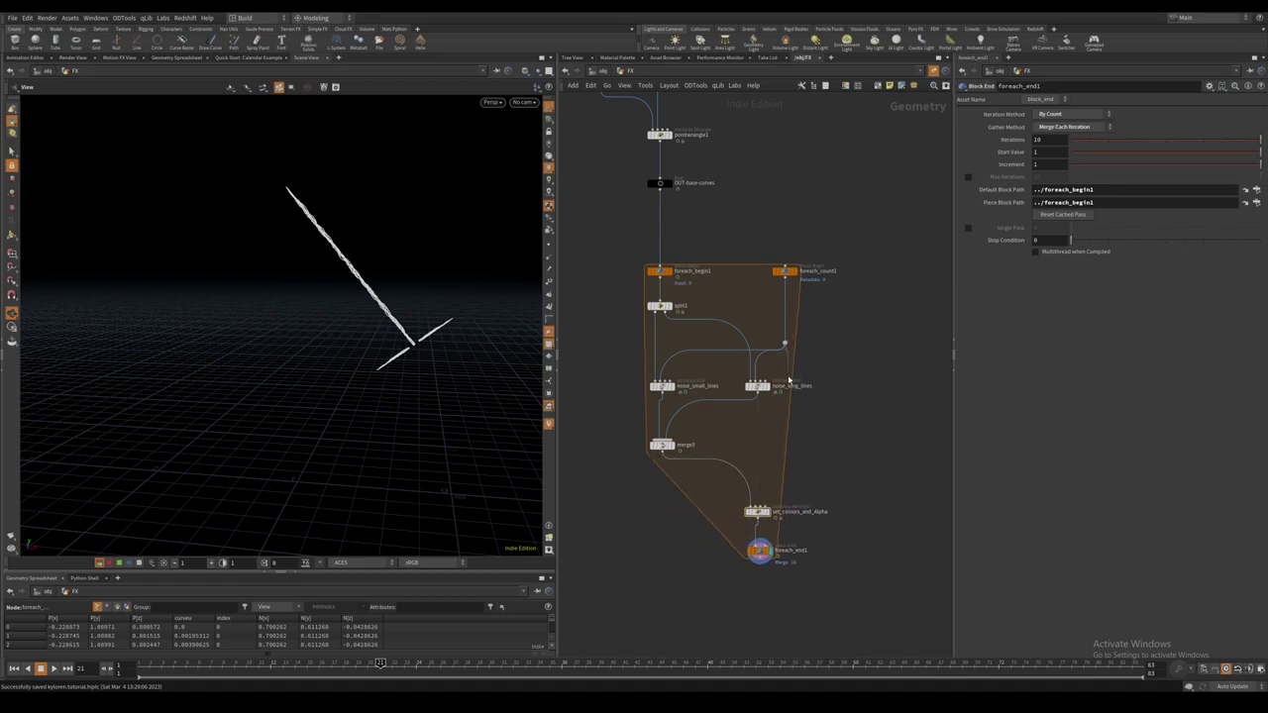
click(756, 507)
alt+drag(758, 442, 788, 462)
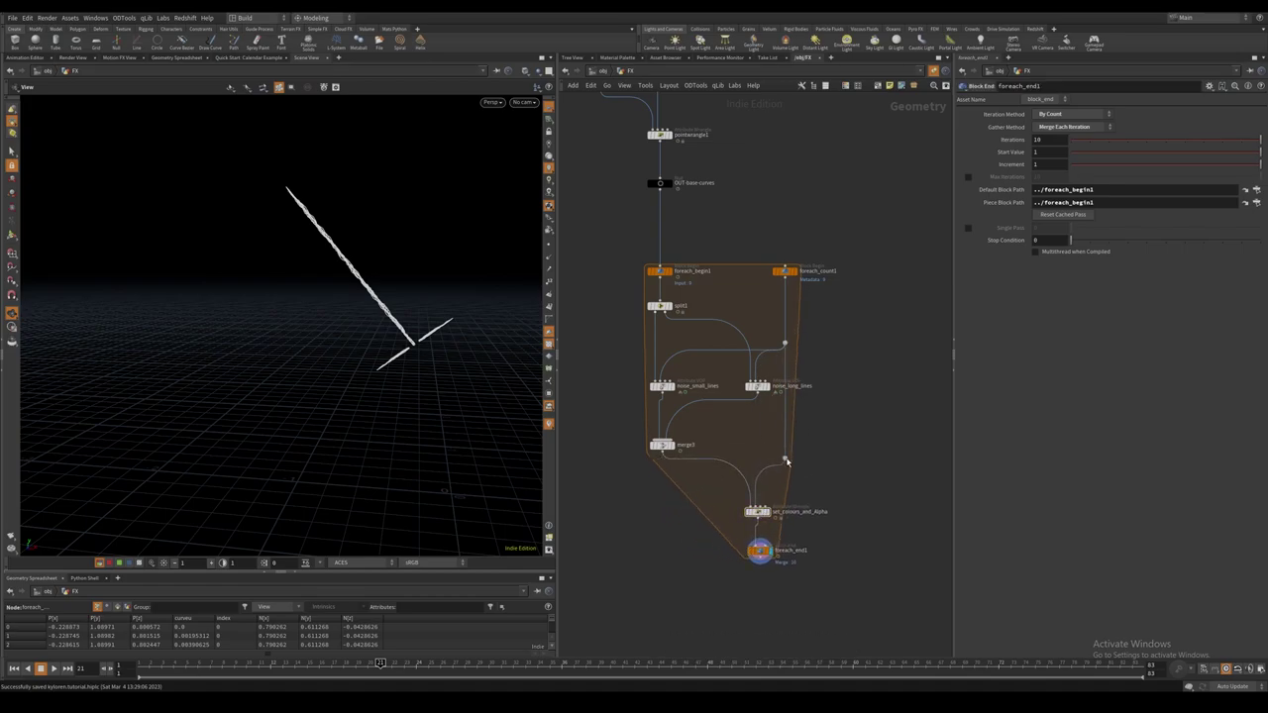
click(782, 508)
click(1019, 208)
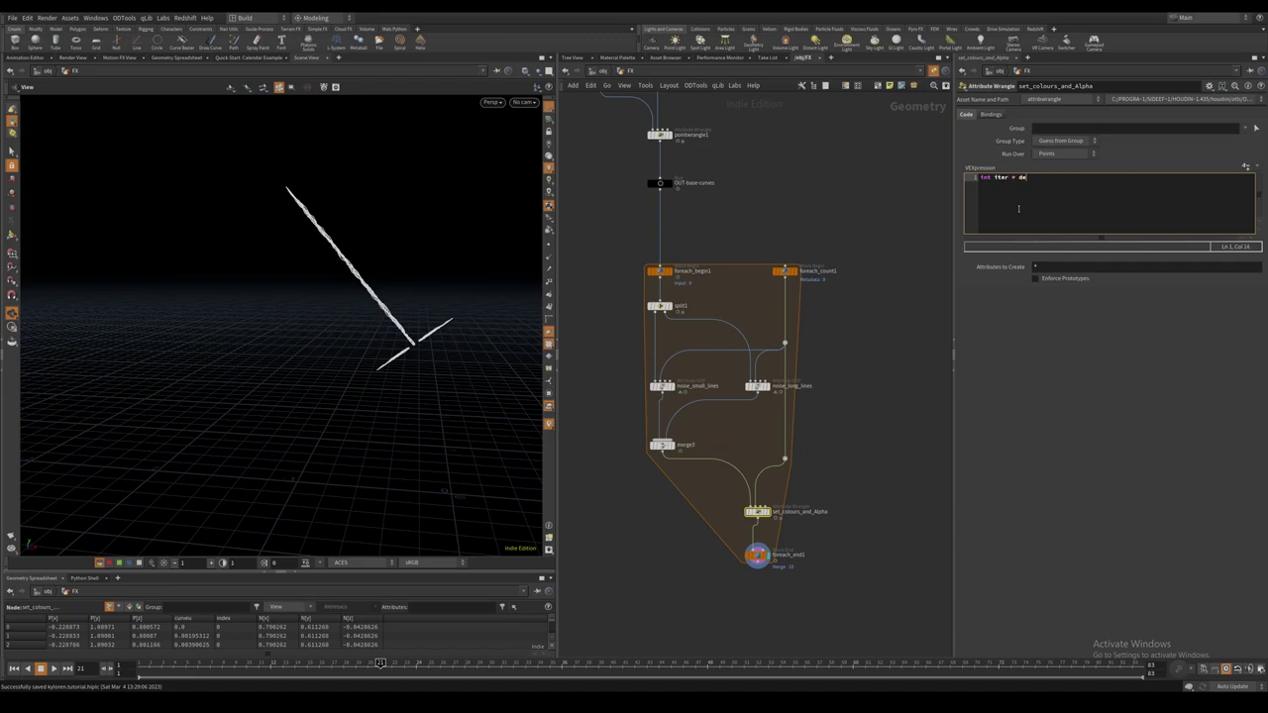
text(, chi ( "seed" ) );)
key(Return)
key(Return)
text(@Cd = chramp ( "colours", r );)
key(Return)
key(Return)
text(@Alpha = chramp ( "alpharamp", @curveu );)
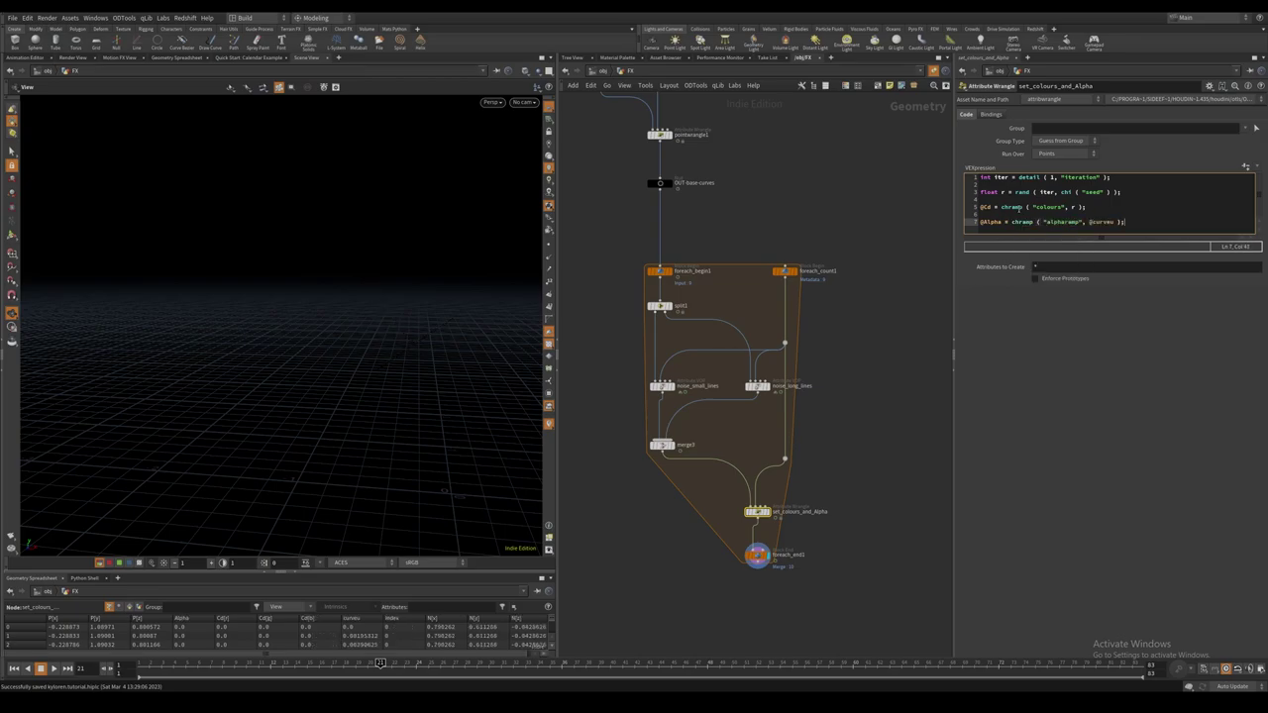
Create the wrangle's referenced parameters and change the Colours parameter's ramp type to Color.
click(1245, 167)
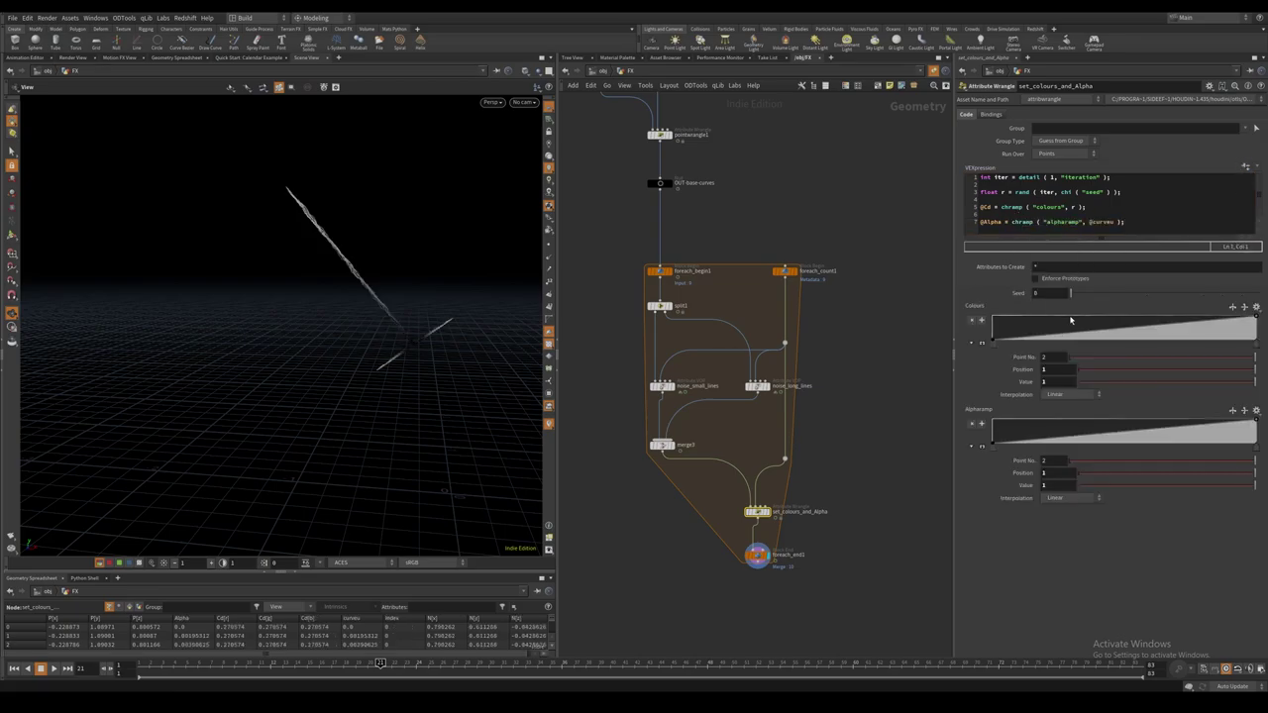
click(1211, 87)
click(1198, 97)
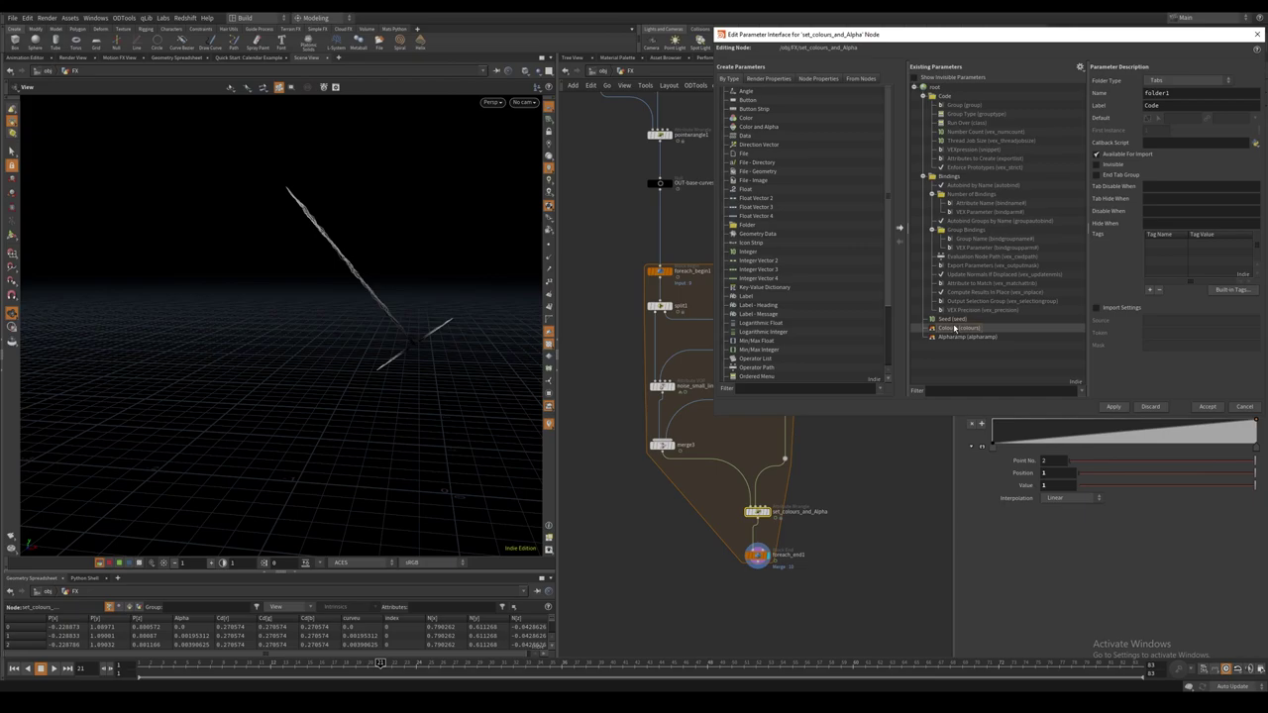
click(957, 328)
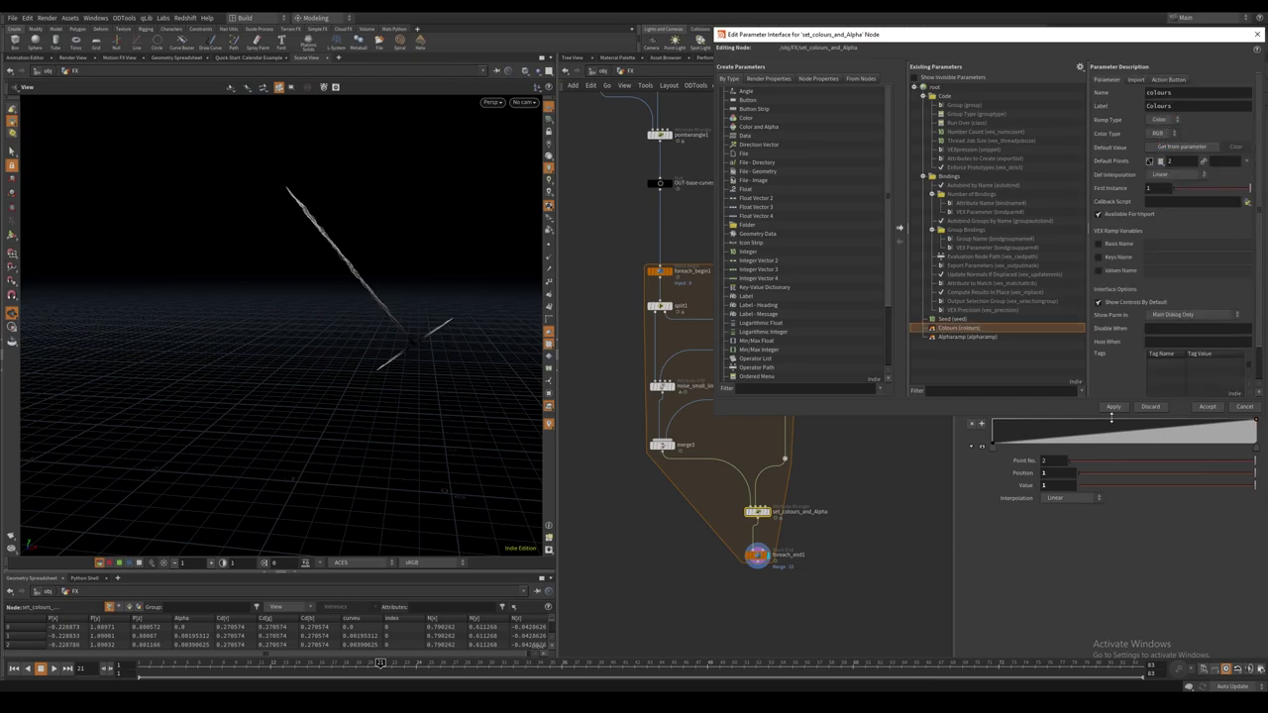
click(1114, 408)
click(1204, 407)
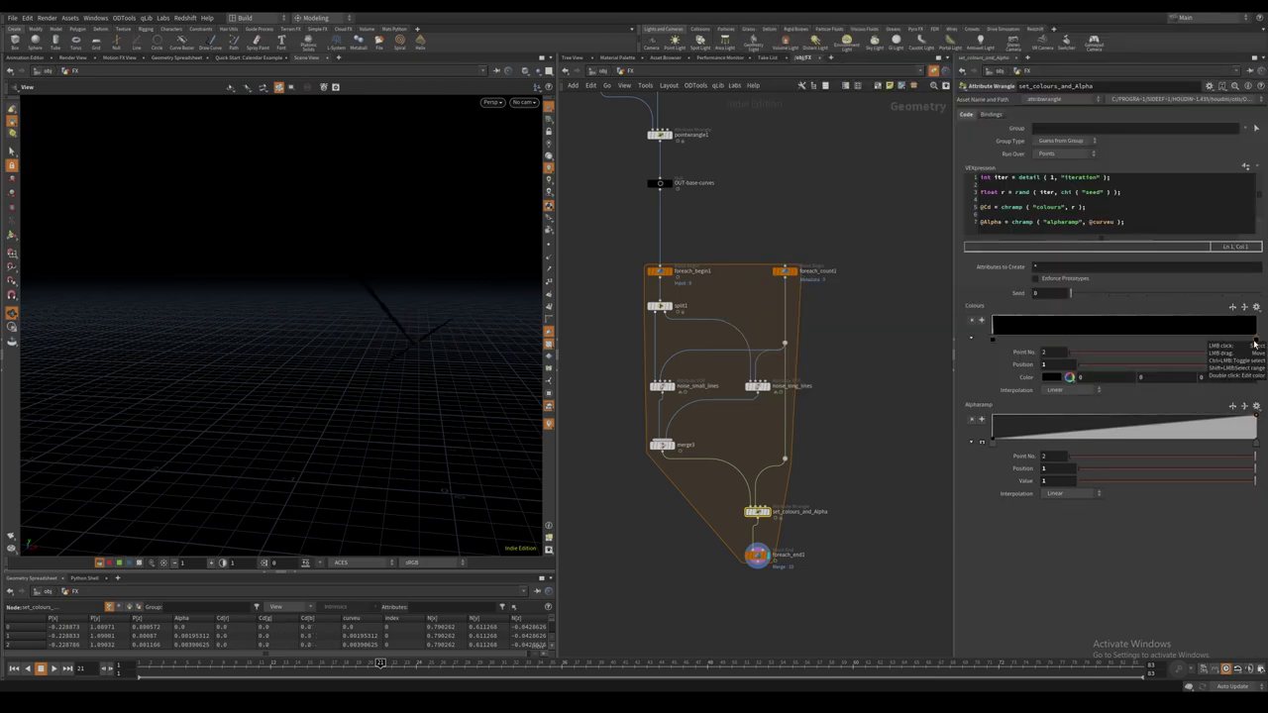
Set the Colours ramp's end colour to 1, 0.173, 0.1.
click(1113, 381)
text(1)
key(Tab)
text(.173)
key(Tab)
text(.1)
Set the Colours ramp's start colour to 0.075 in all three channels.
click(993, 340)
click(1090, 376)
text(0.75)
key(Tab)
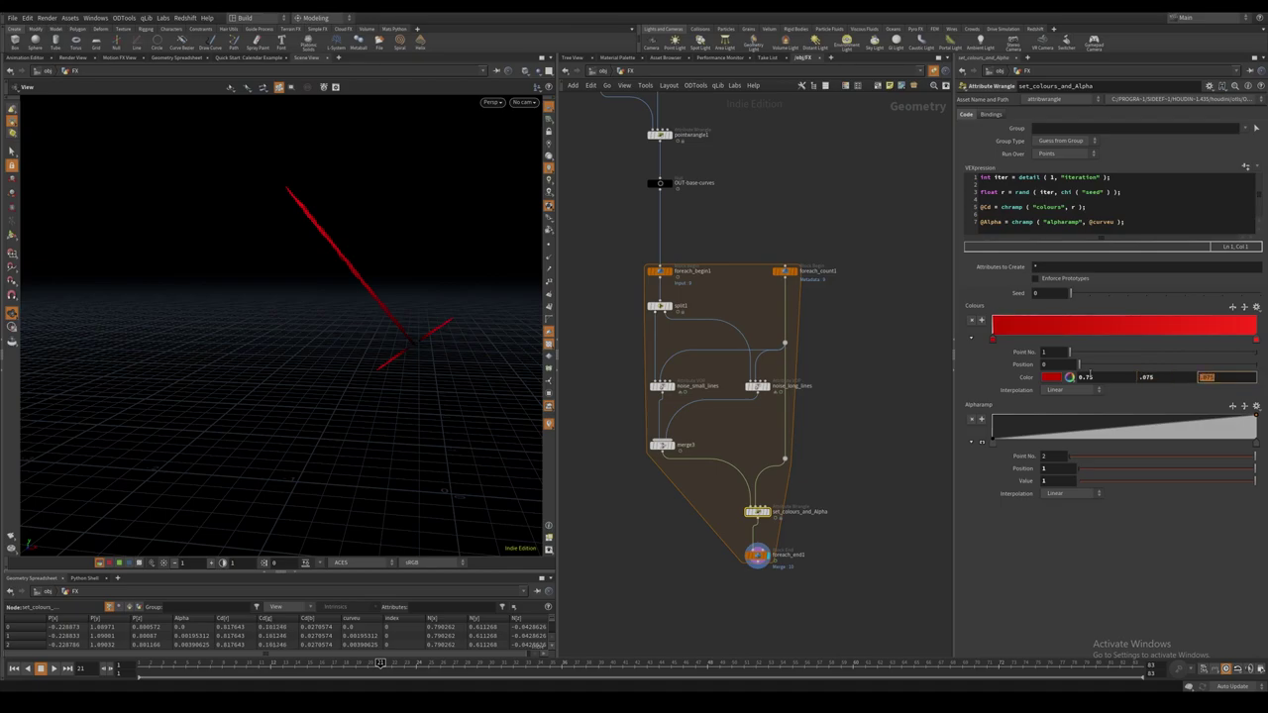
double_click(1091, 377)
text(.075)
Make the Alpharamp a flipped B-Spline with a full-value point about 70% along, and set the seed to 1.
click(1056, 551)
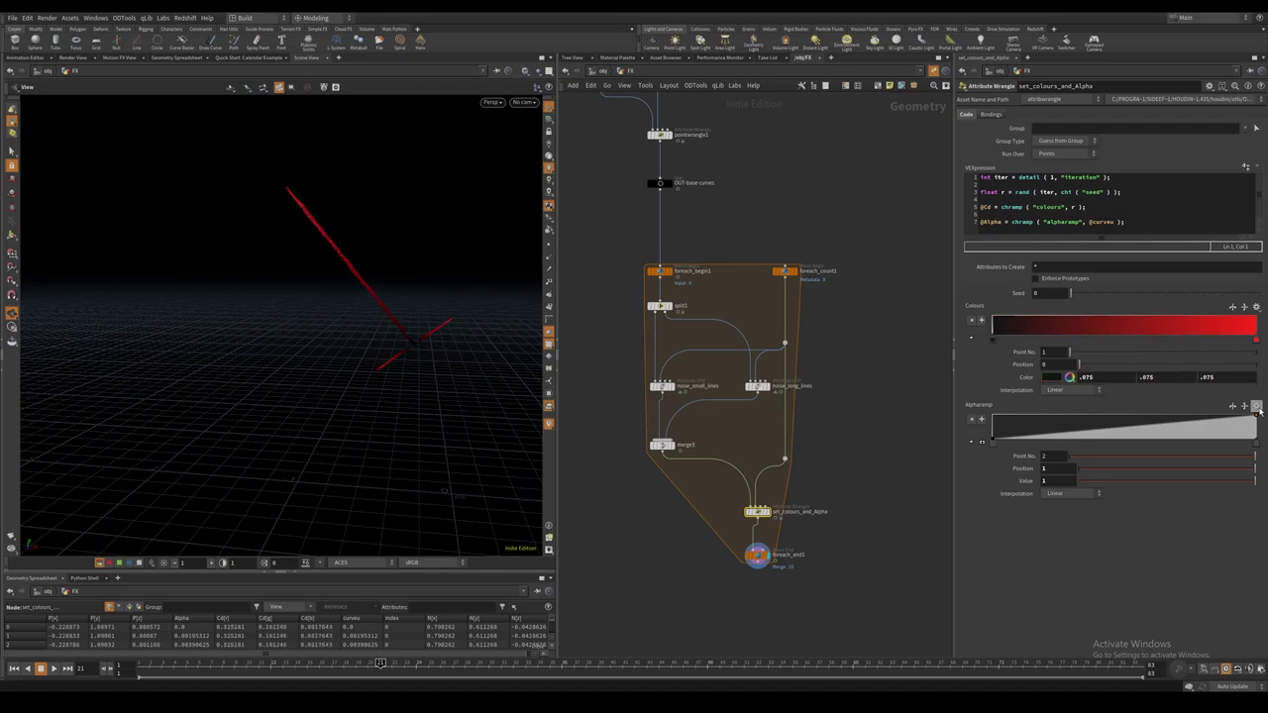
click(1233, 406)
drag(1147, 427, 1184, 419)
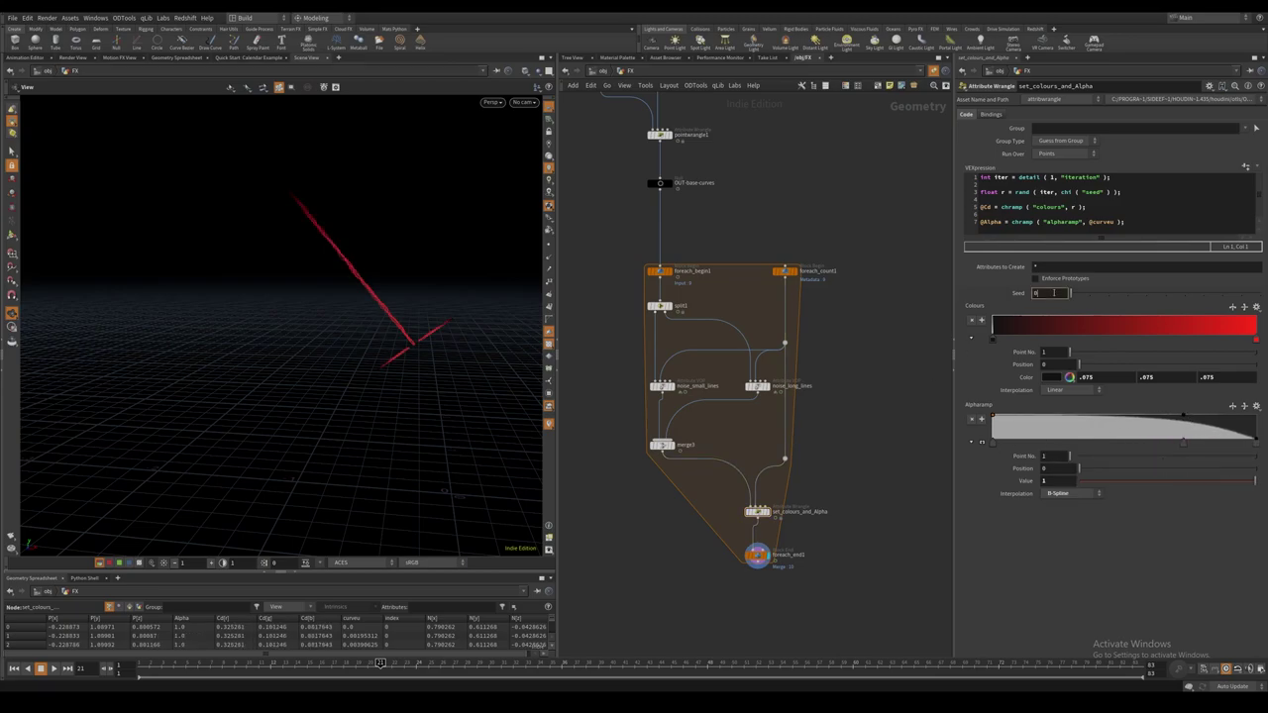
middle_drag(859, 479, 861, 385)
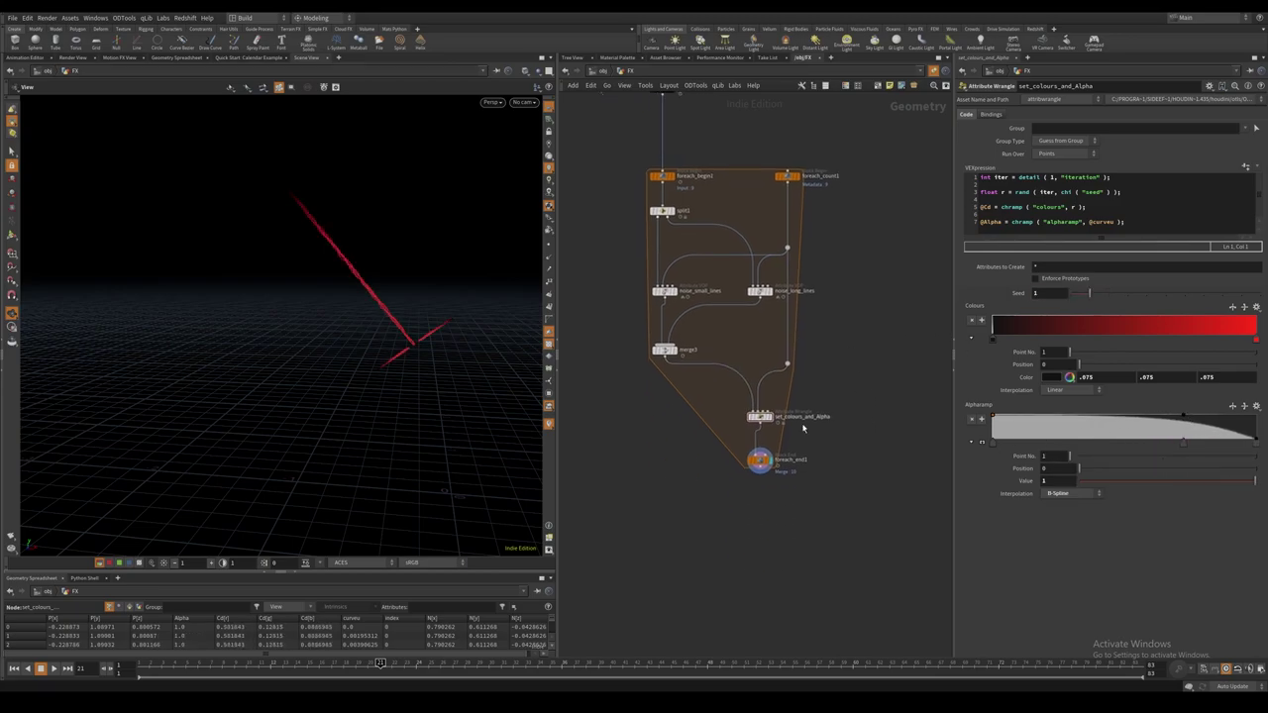
Set the for-each loop's iterations to 150 and play back the denser blades from a closer view.
click(760, 460)
key(Return)
scroll(375, 329, up, 4)
drag(377, 322, 403, 289)
scroll(372, 310, down, 3)
key(Up)
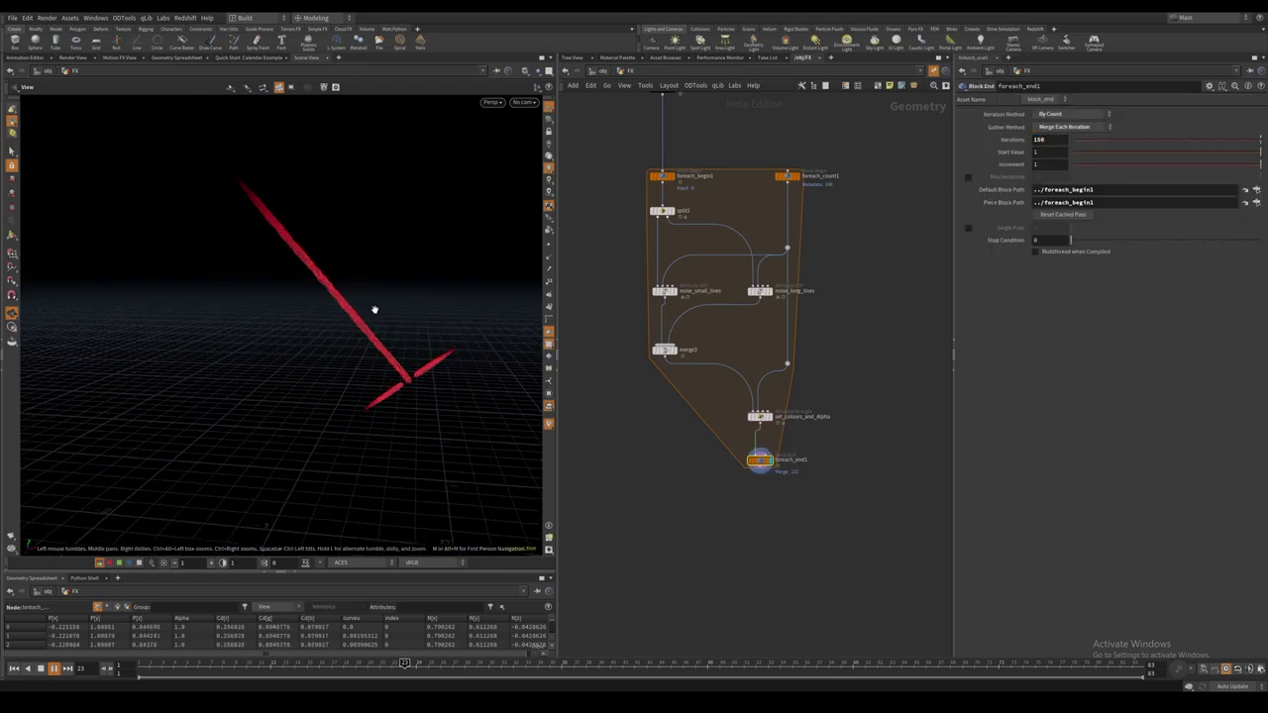
Insert an Attribute VOP before the loop's end, wire the iteration metadata into its second input, and name it Distortion_AOV.
middle_drag(775, 456, 764, 397)
drag(757, 401, 757, 446)
key(Tab)
text(null)
key(Return)
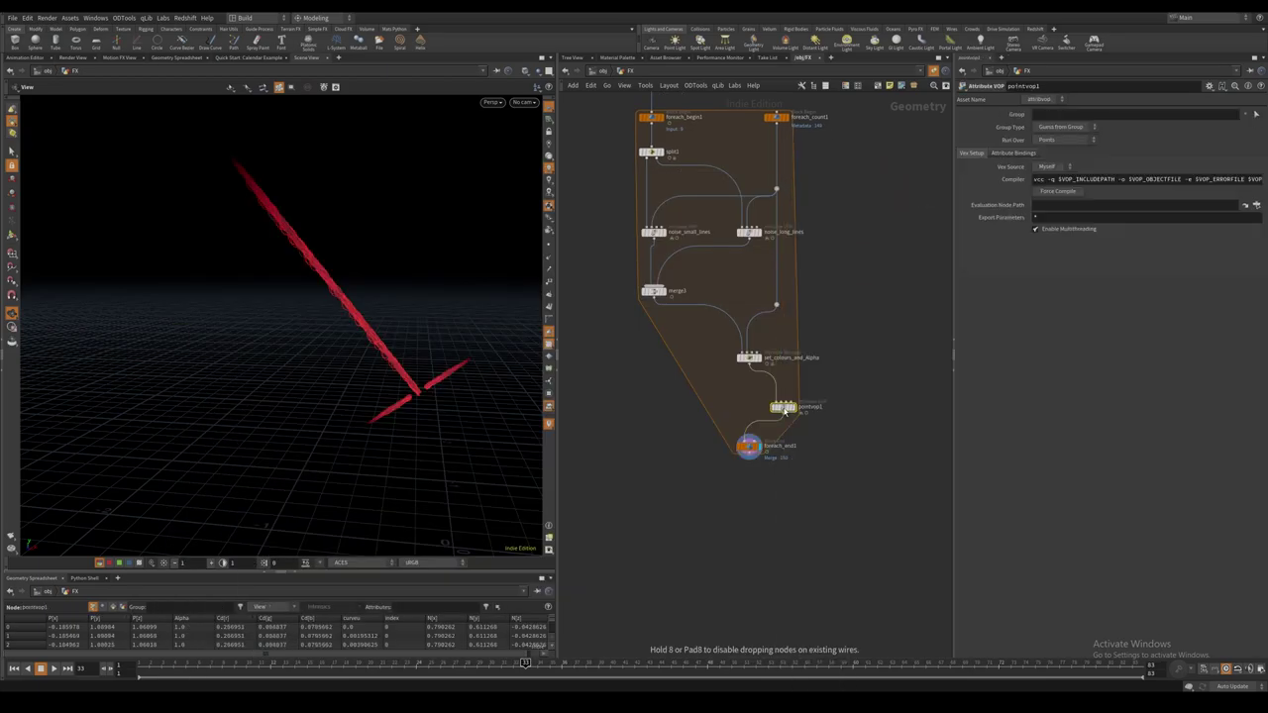
click(782, 410)
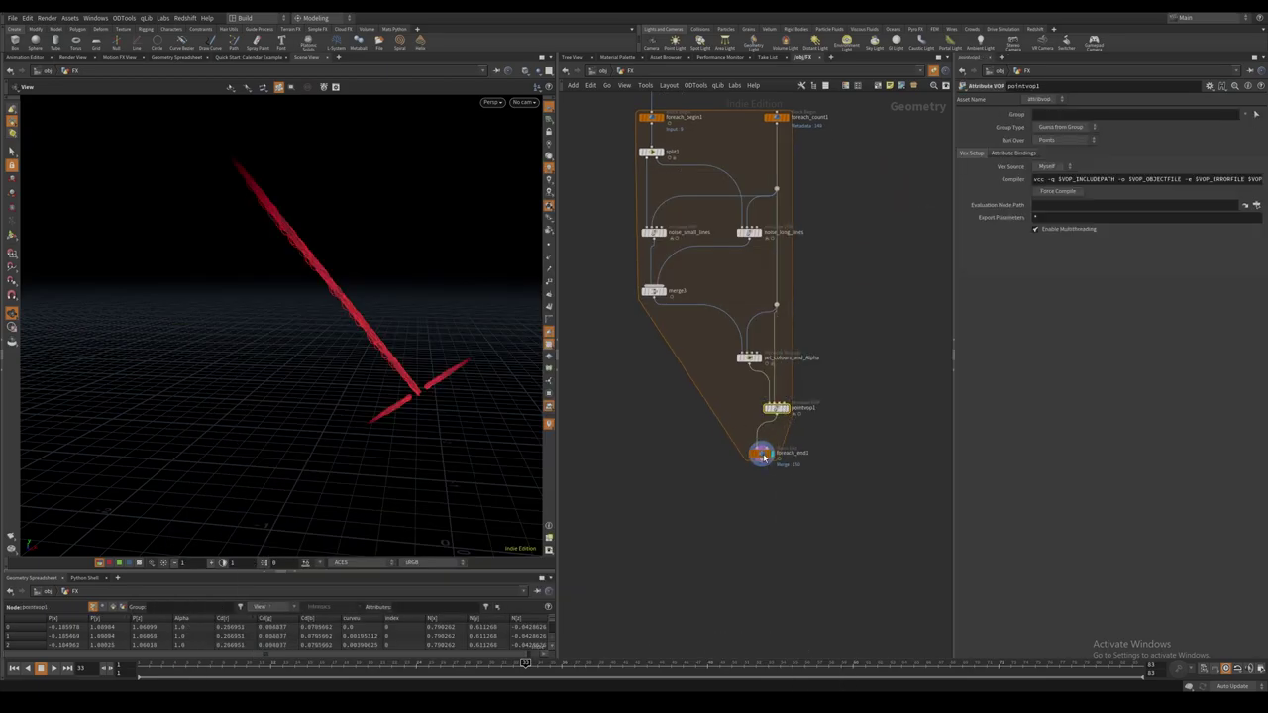
double_click(802, 407)
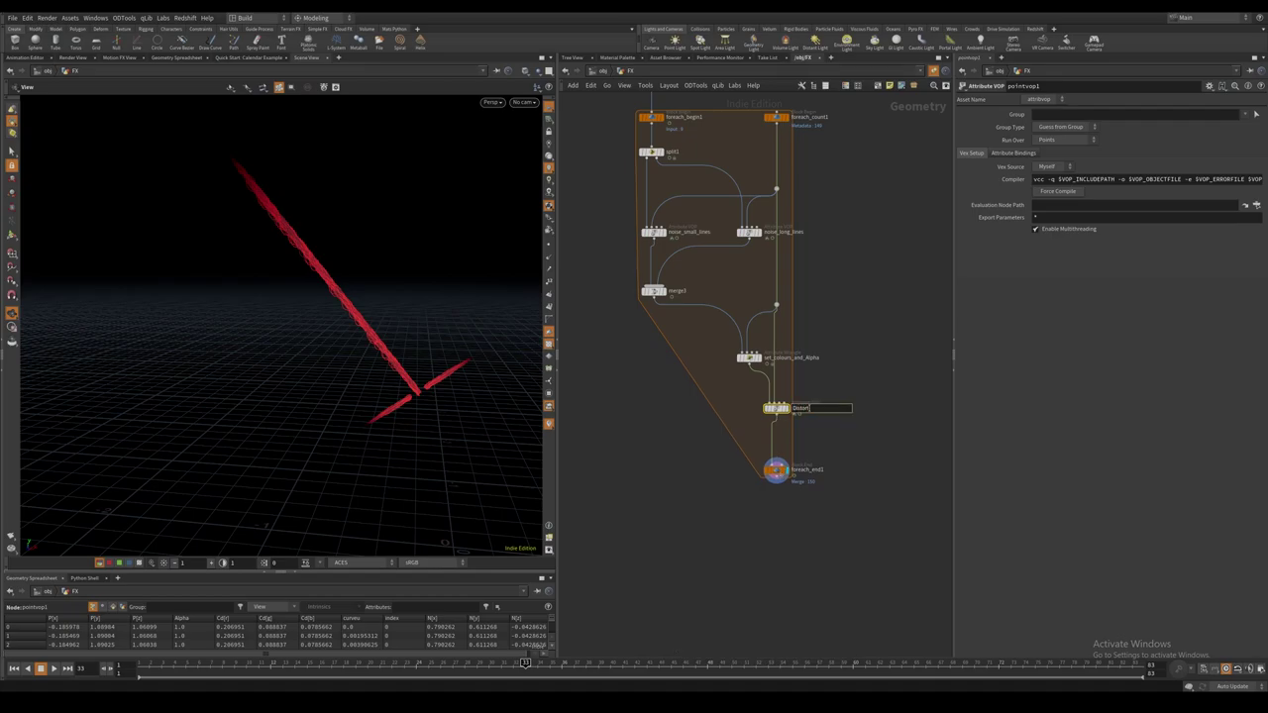
key(Return)
Inside Distortion_AOV, add a Bind node that reads the curveu attribute.
double_click(778, 409)
key(Tab)
text(bind)
key(Return)
click(778, 430)
click(1081, 115)
text(curveu)
key(Return)
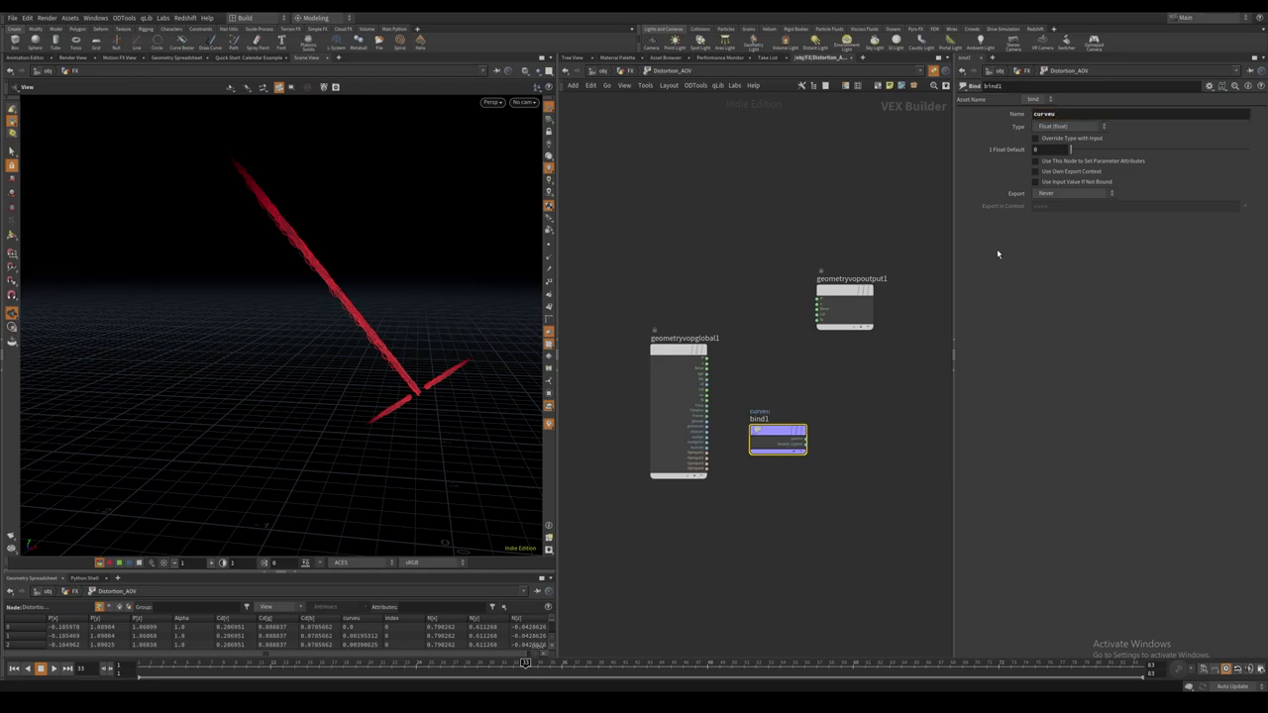
Add a Turbulent Noise node positioned by the curveu Bind, with the 3D Noise signature and Original Perlin Noise type.
middle_drag(883, 420, 812, 415)
key(Tab)
text(turb)
key(Return)
click(796, 431)
mouse_move(798, 431)
mouse_down()
mouse_move(810, 426)
mouse_move(783, 439)
mouse_up()
key(shift+s)
click(1073, 127)
click(1070, 147)
click(1059, 115)
click(1059, 135)
Add a Parameter node below the Bind, named iteration and set to Integer type.
middle_drag(855, 513, 846, 455)
key(Tab)
text(para)
key(Return)
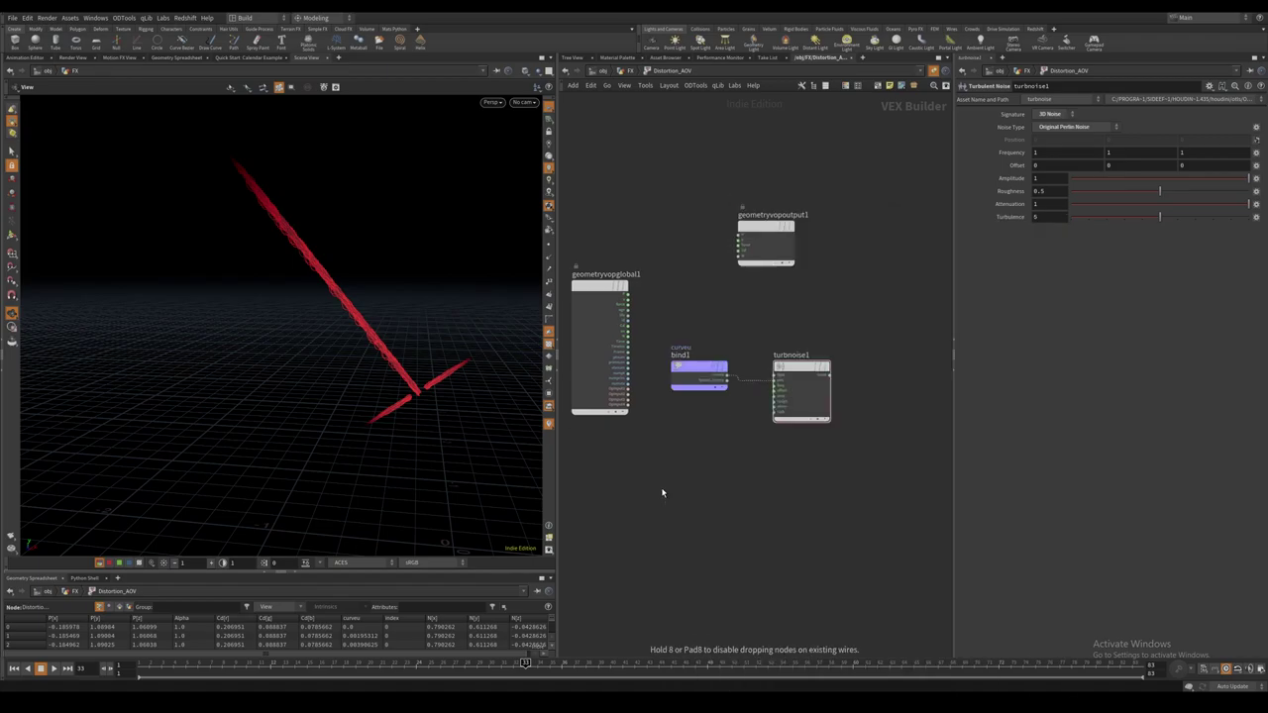
click(662, 492)
double_click(1040, 114)
text(iteration)
key(Return)
click(1070, 161)
click(1065, 170)
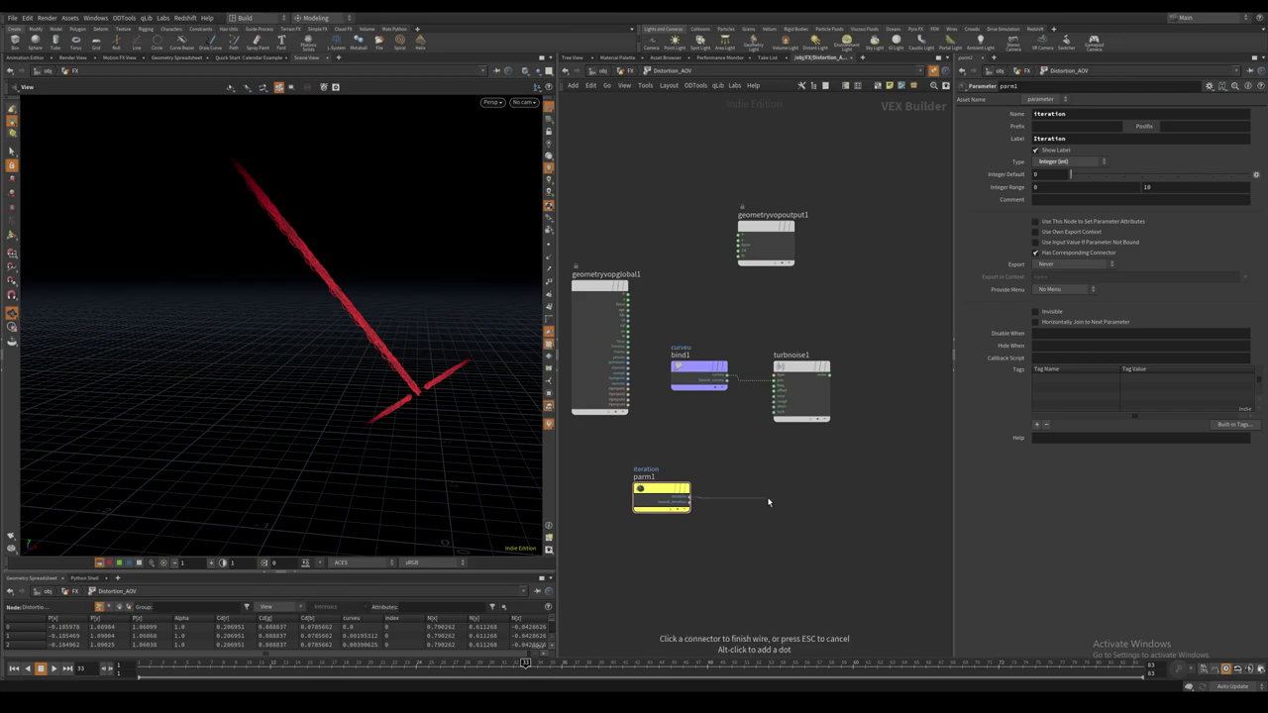
Add a Random node driven by the Iteration parameter and choose its signature.
key(Tab)
text(rand)
key(Return)
click(770, 502)
drag(769, 502, 767, 498)
click(1080, 114)
click(1078, 134)
Add a second Random node above the first, driven by an output of the geometry global parameters.
middle_drag(792, 535, 831, 469)
drag(830, 469, 693, 406)
drag(804, 426, 738, 456)
click(702, 396)
scroll(683, 327, up, 3)
click(663, 304)
key(Tab)
text(rand)
key(Return)
click(774, 429)
middle_drag(878, 416, 848, 410)
drag(757, 415, 750, 418)
click(777, 430)
Sum both Random outputs in an Add node and feed the result into the Turbulent Noise offset.
key(Tab)
text(add)
key(Return)
drag(882, 502, 881, 420)
scroll(792, 416, down, 4)
drag(775, 399, 707, 406)
drag(757, 404, 816, 406)
drag(759, 405, 760, 296)
Create input parameters for the Turbulent Noise node and wire its offset parameter into the Add node.
scroll(782, 450, up, 3)
right_click(829, 363)
mouse_move(877, 404)
click(987, 484)
double_click(805, 387)
drag(755, 346, 634, 370)
middle_drag(765, 418, 800, 408)
drag(792, 378, 769, 401)
click(762, 428)
key(shift+r)
scroll(825, 452, down, 4)
scroll(793, 436, up, 3)
Add a Fit Range node that takes the Turbulent Noise output, with the 3D Vector signature.
click(791, 366)
key(Tab)
text(fit)
key(Return)
key(Return)
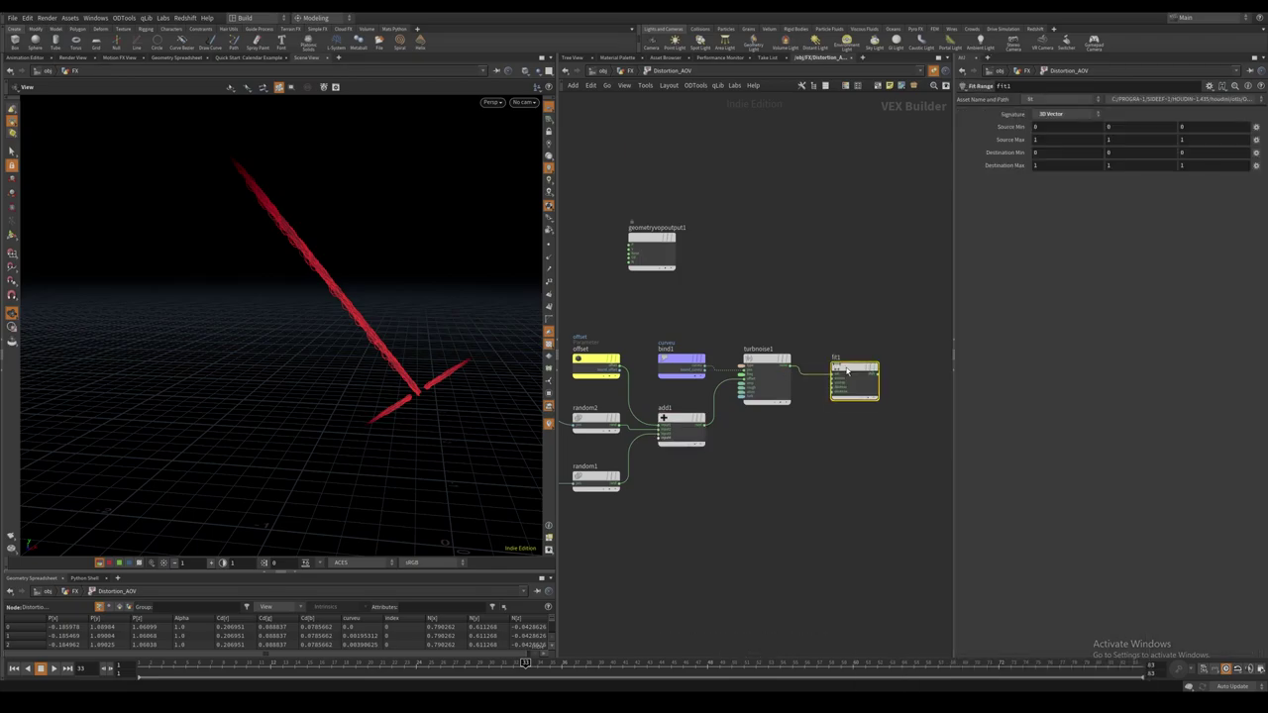
drag(847, 372, 839, 364)
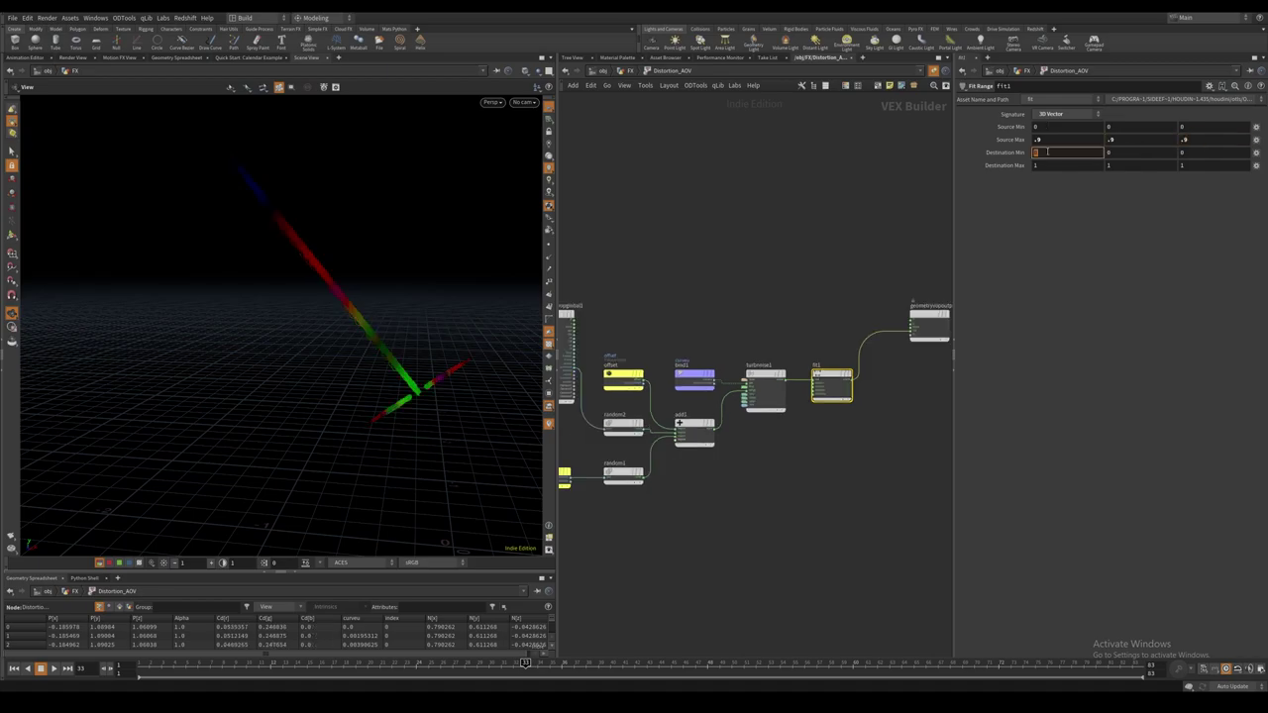
Set the Fit Range node's Destination Min to -1 on all three components.
click(1048, 152)
text(-1)
key(Tab)
text(-1)
key(Tab)
text(-1)
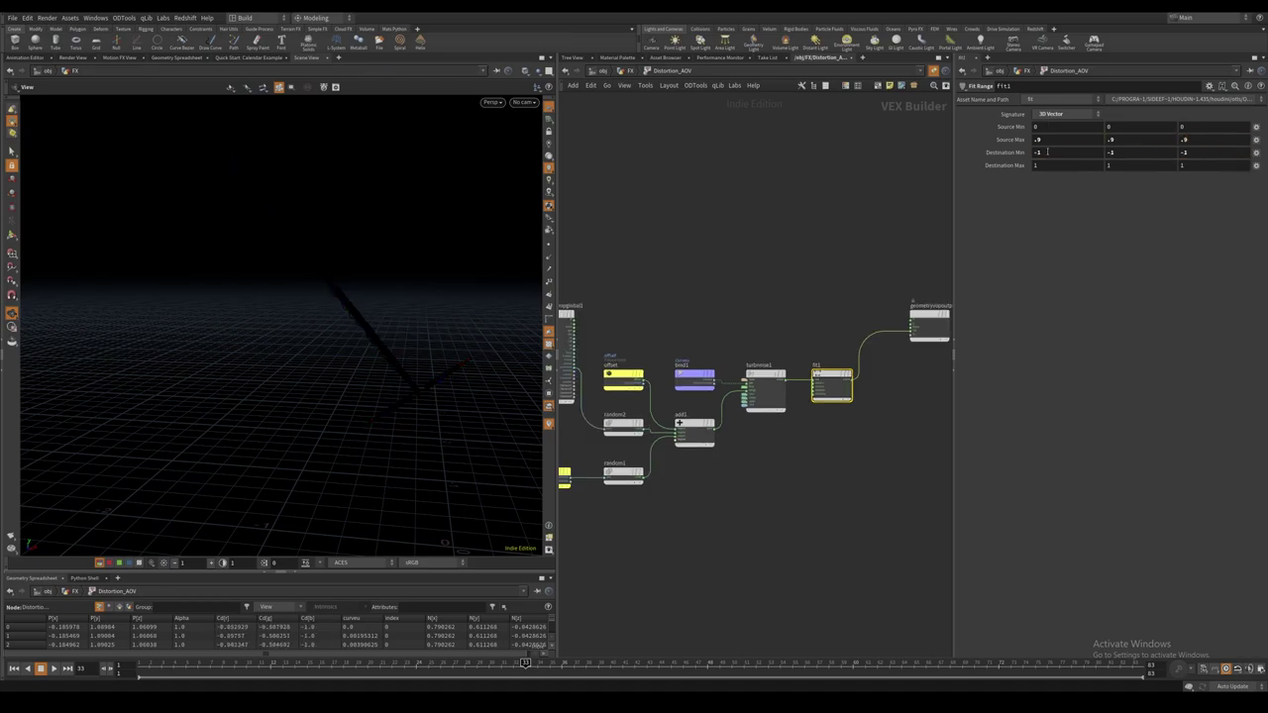
Return to the FX network and set Distortion_AOV's Iteration to the expression detail(1, "iteration", 0).
text(u)
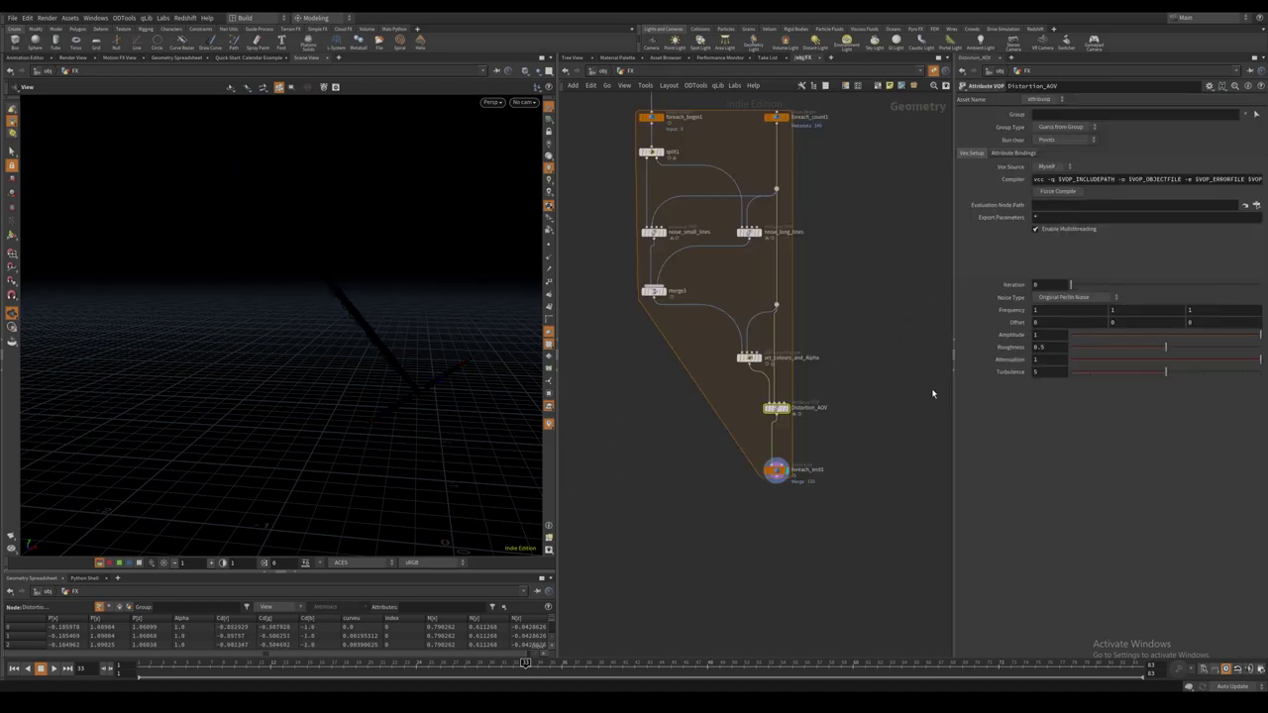
click(1048, 285)
text(detail(i, "iterat)
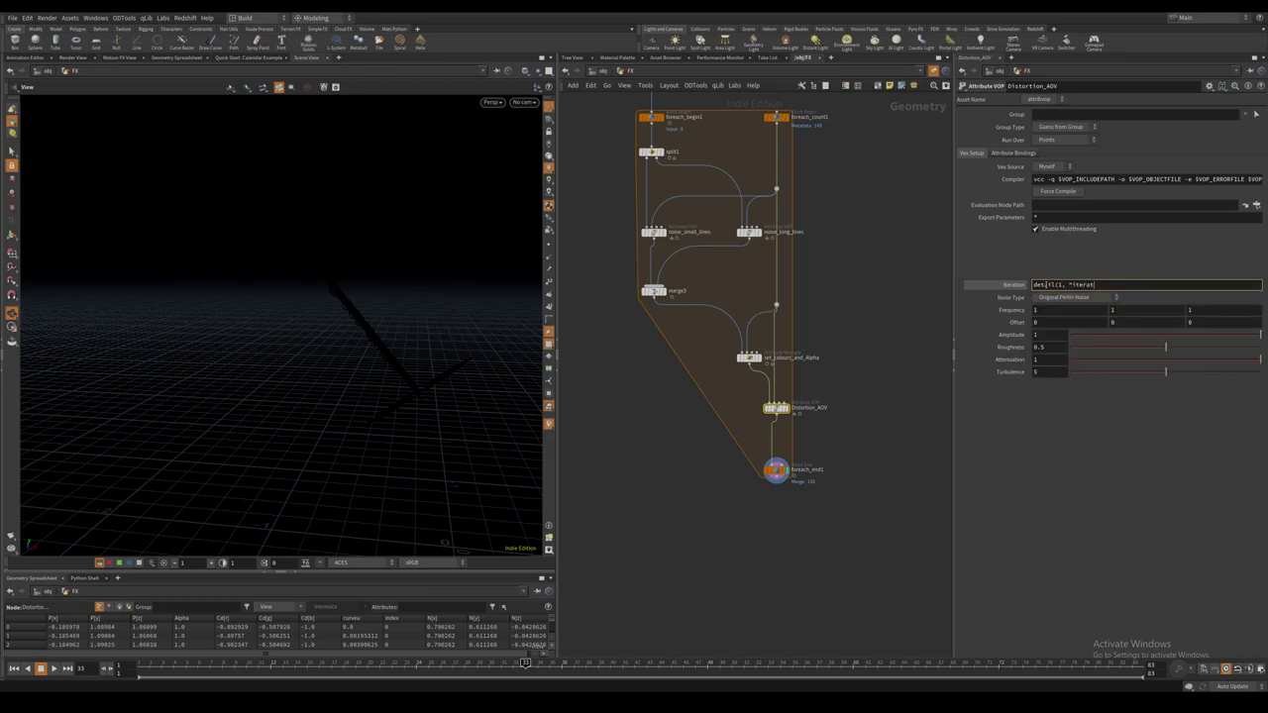
text(opmion", 0))
key(Return)
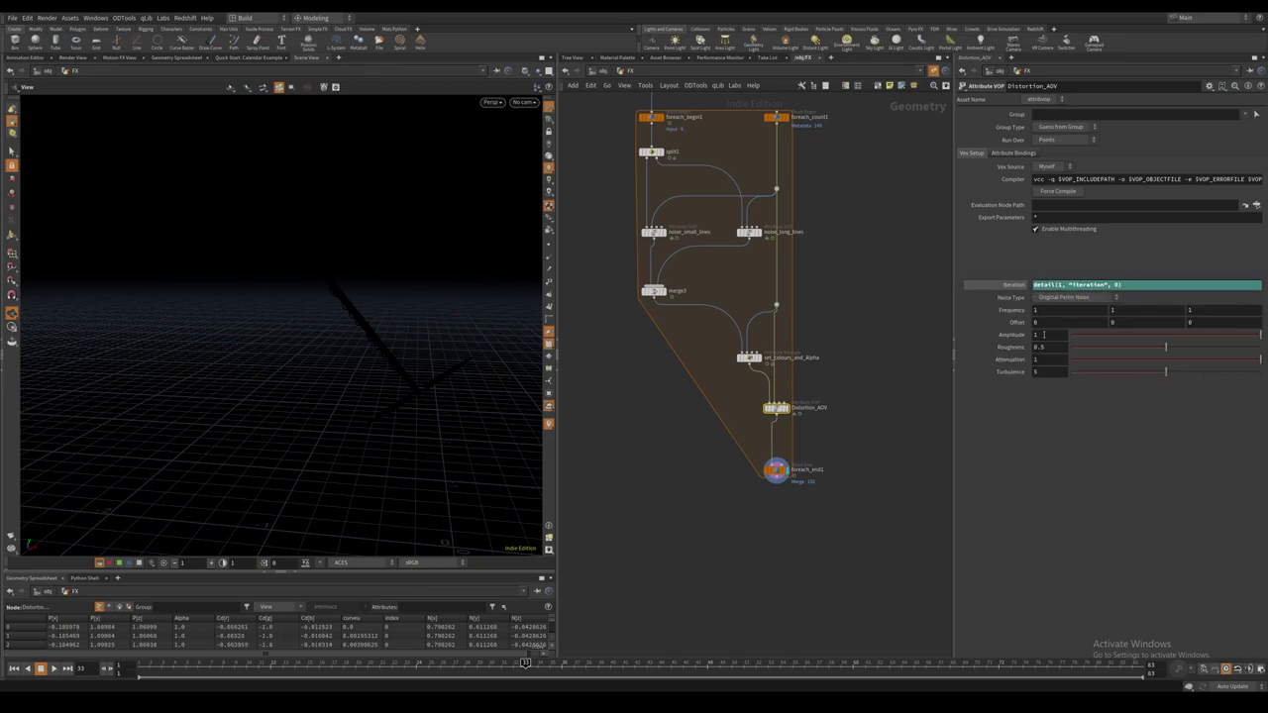
Set the distortion noise to amplitude 5, roughness 0.4 and X offset $T * 10, and play the animation.
double_click(1045, 335)
text(5)
key(Return)
double_click(1048, 324)
text($T * 10)
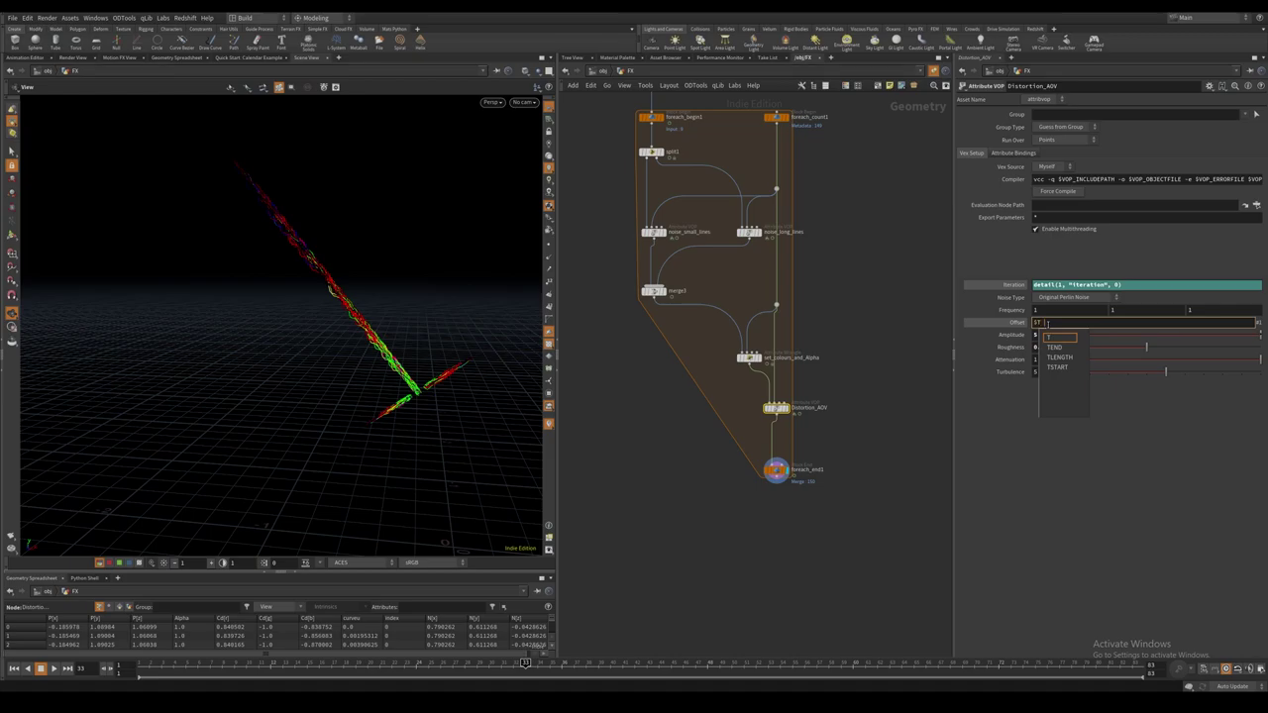
key(Return)
key(Up)
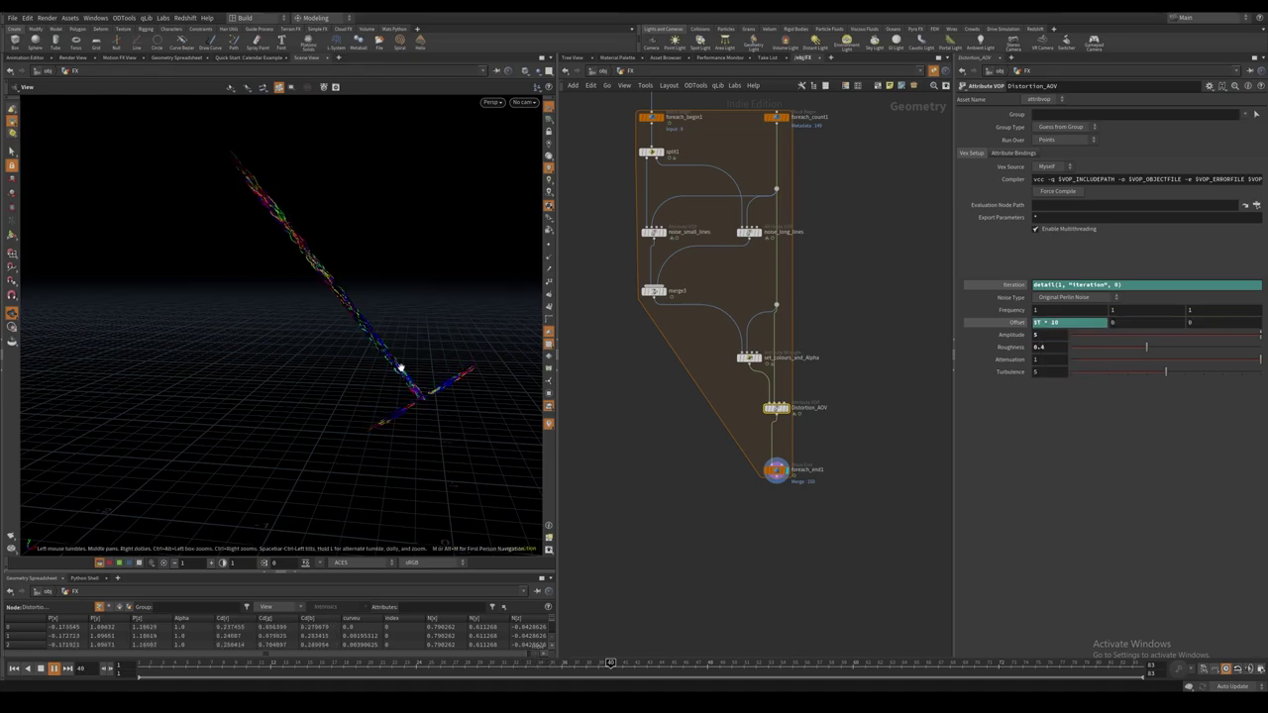
Inside Distortion_AOV, insert a Bind node between the Fit Range node and the geometry output.
key(ctrl+c)
double_click(778, 411)
scroll(817, 394, up, 2)
key(Tab)
text(bind)
key(Return)
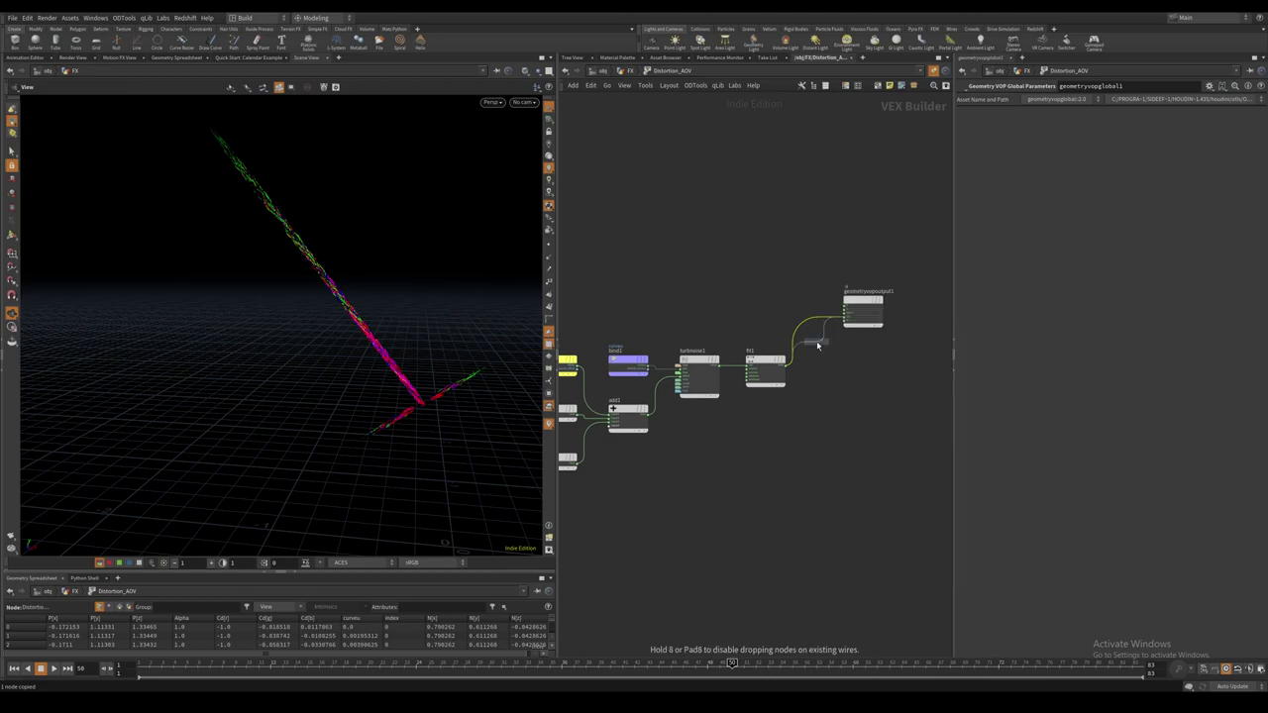
click(817, 346)
Name the new Bind Distortion, set its type to Color (color), and detach it from the geometry output.
click(1073, 114)
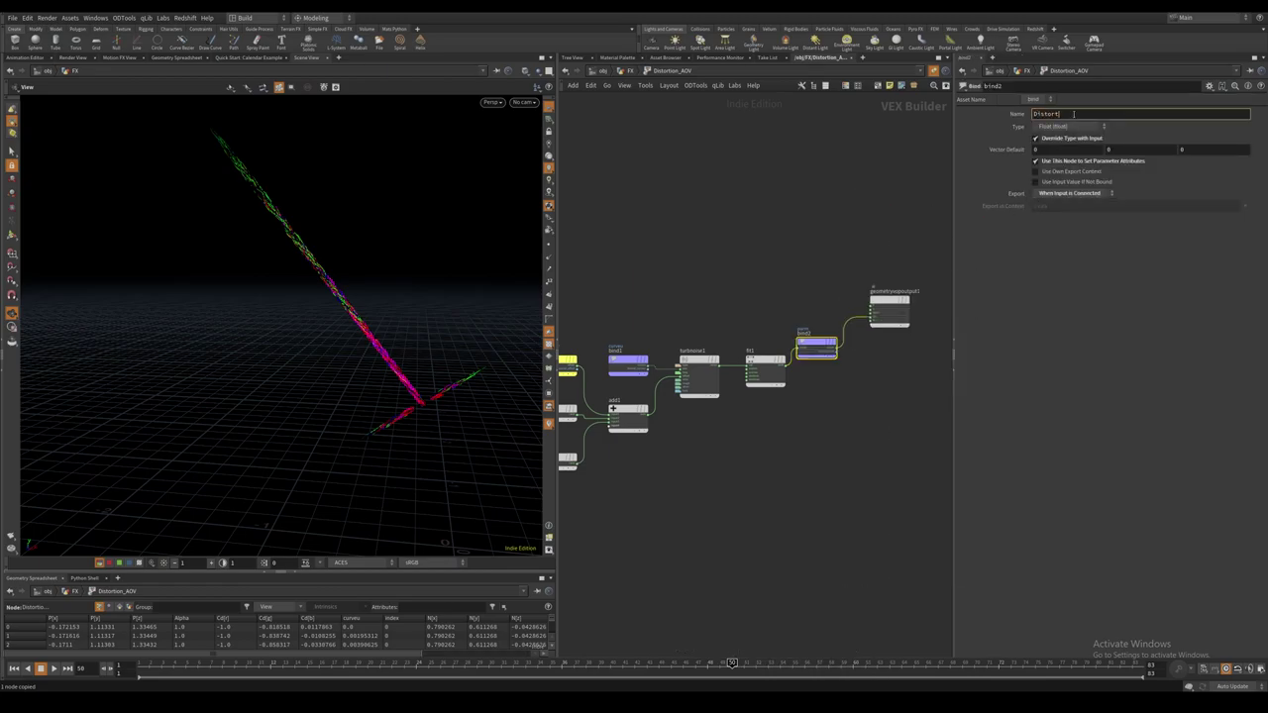
click(1068, 127)
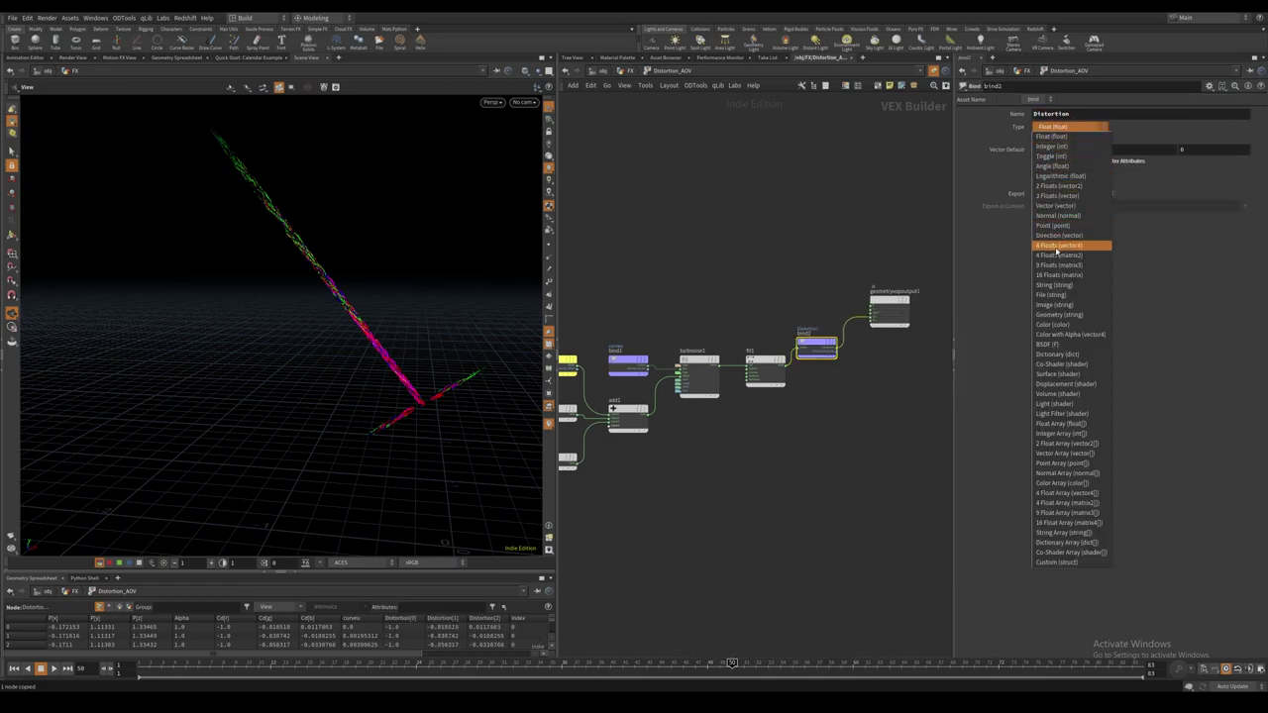
click(1057, 325)
middle_drag(883, 357, 851, 356)
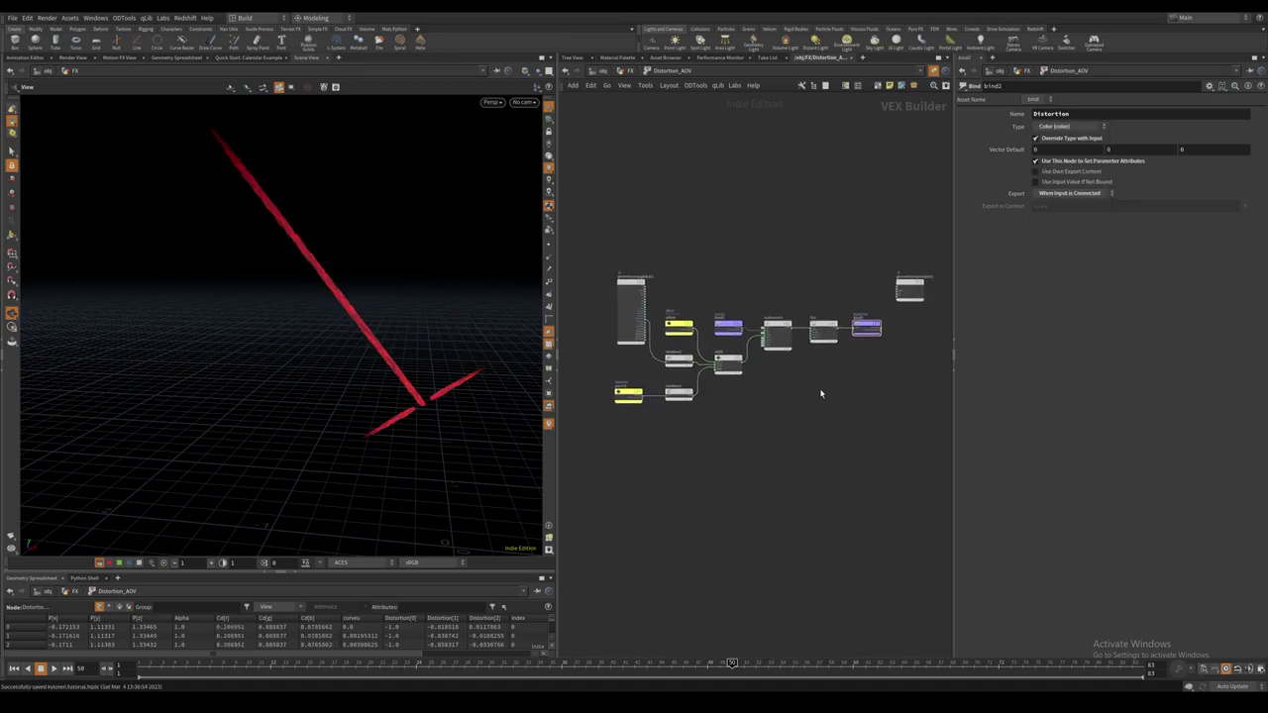
Return to the FX network and add a Trail node below foreach_end1.
key(u)
click(774, 439)
key(Tab)
text(trail)
key(Return)
click(775, 483)
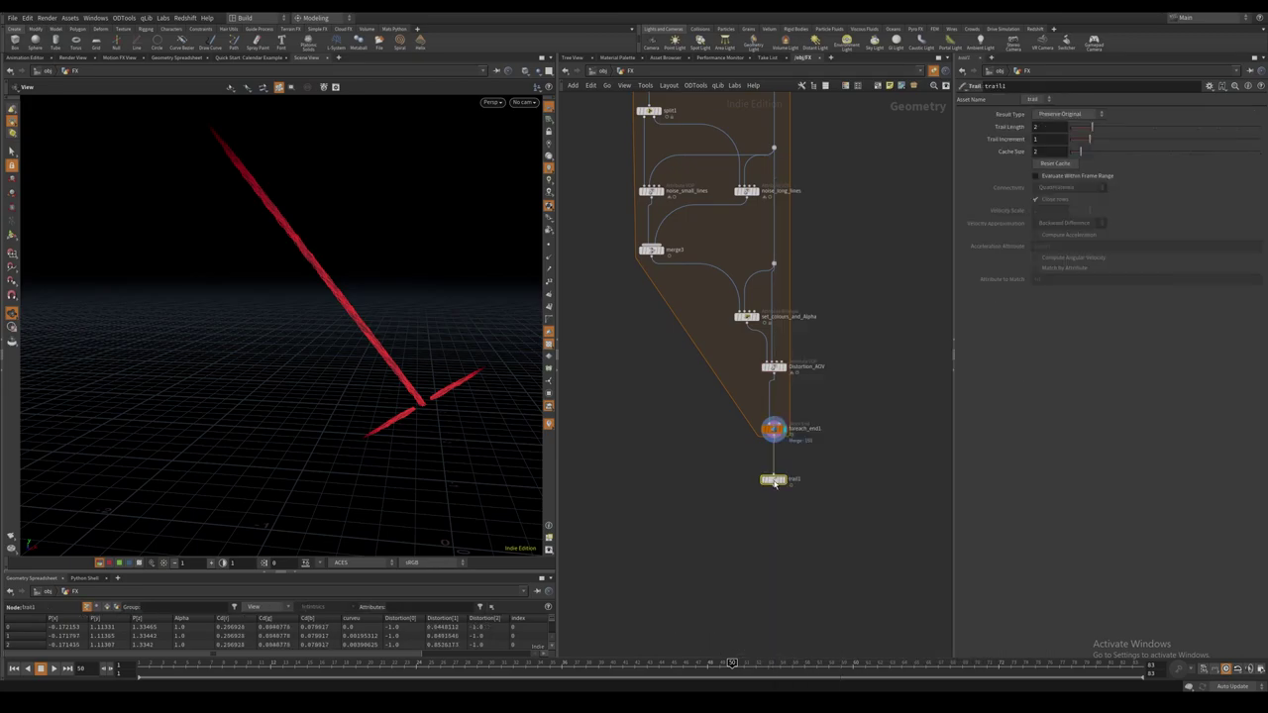
Display the Trail node and set it to Compute Velocity, evaluated within the frame range using Central Difference.
click(776, 480)
click(1065, 114)
click(1065, 126)
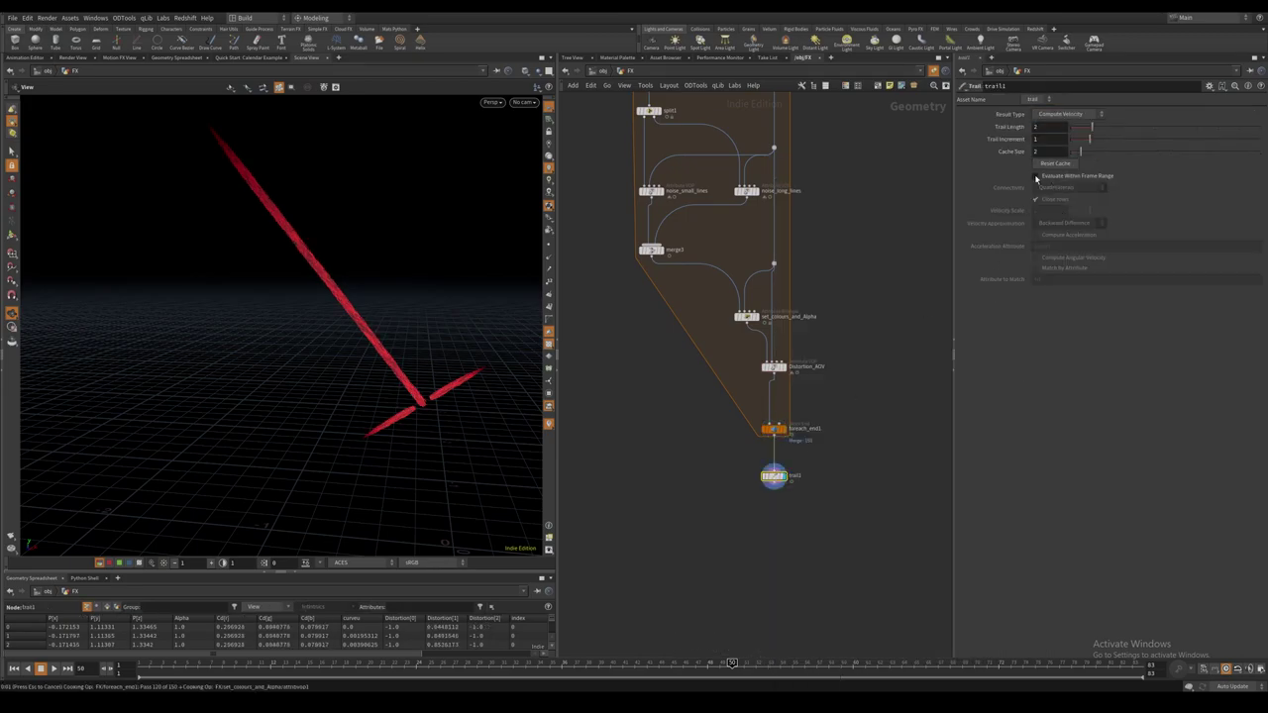
click(1036, 176)
middle_drag(602, 489, 599, 453)
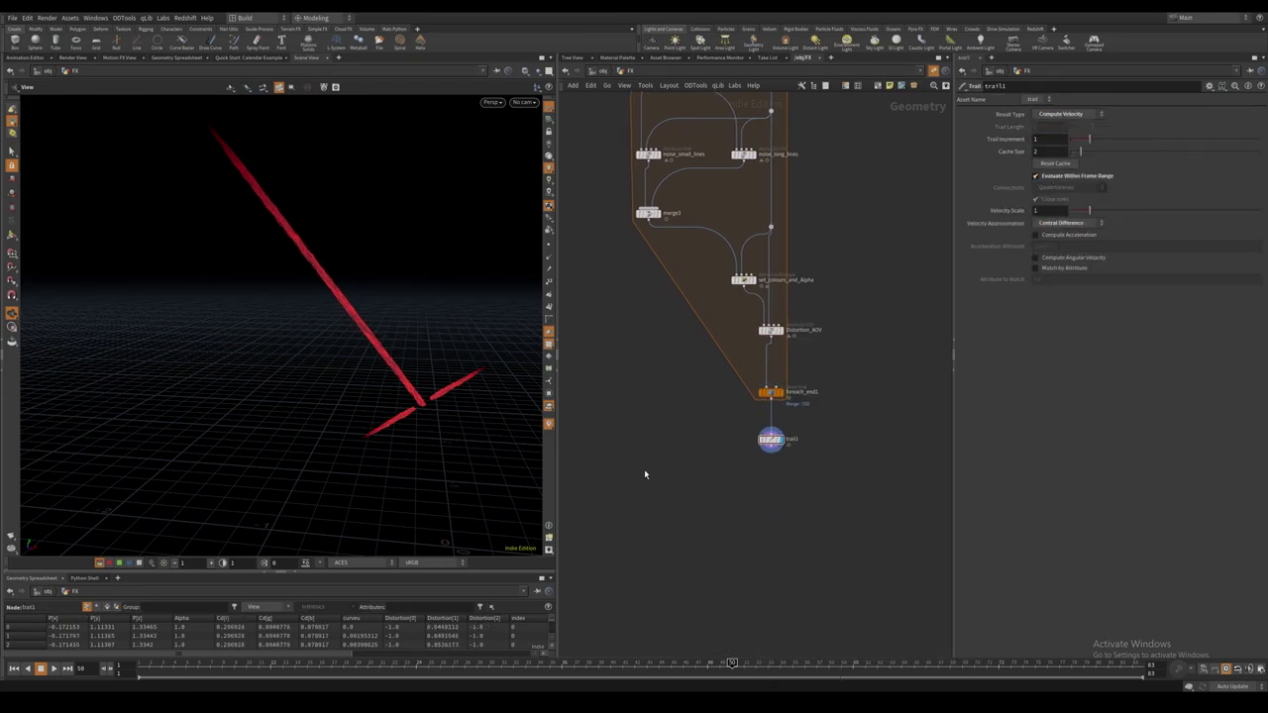
Play the animation to check the point velocities, and hide the velocity trails in the viewport.
click(55, 669)
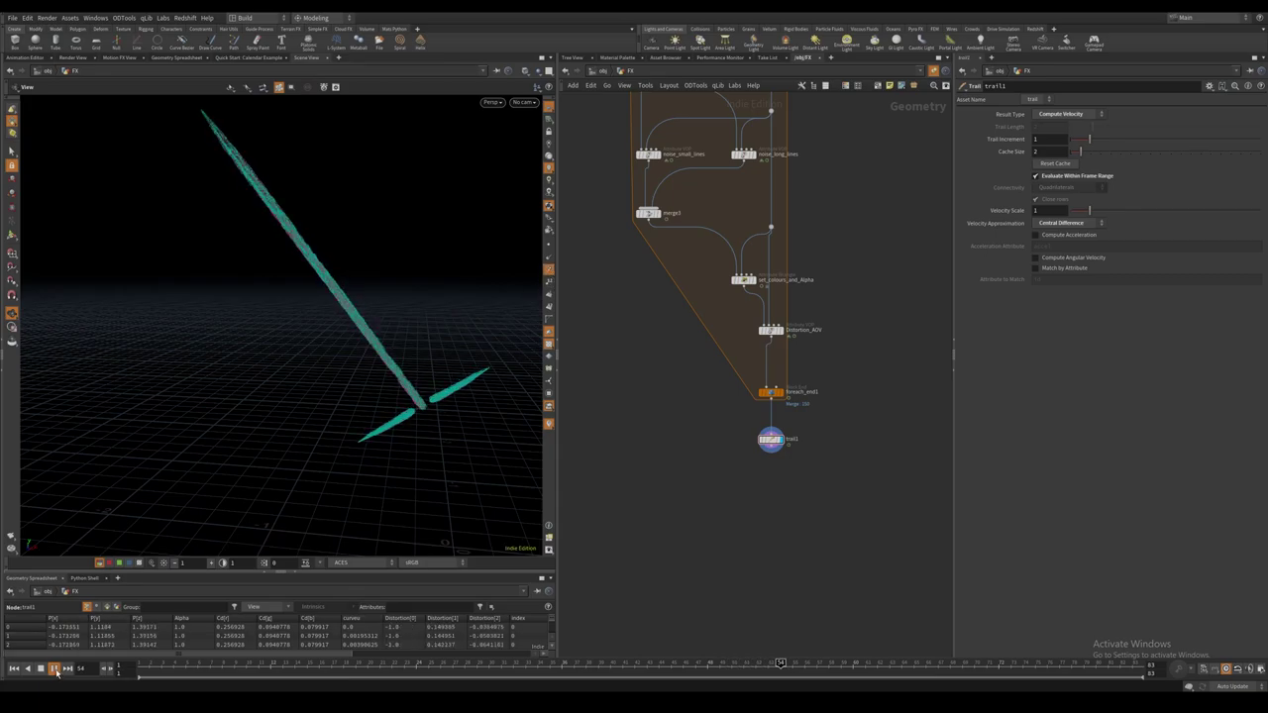
click(55, 668)
click(550, 271)
Add a Null below the Trail node and name it OUT-main-lightsaber-curves.
middle_drag(796, 497, 789, 463)
right_click(765, 413)
text(null)
key(Return)
key(Return)
click(786, 449)
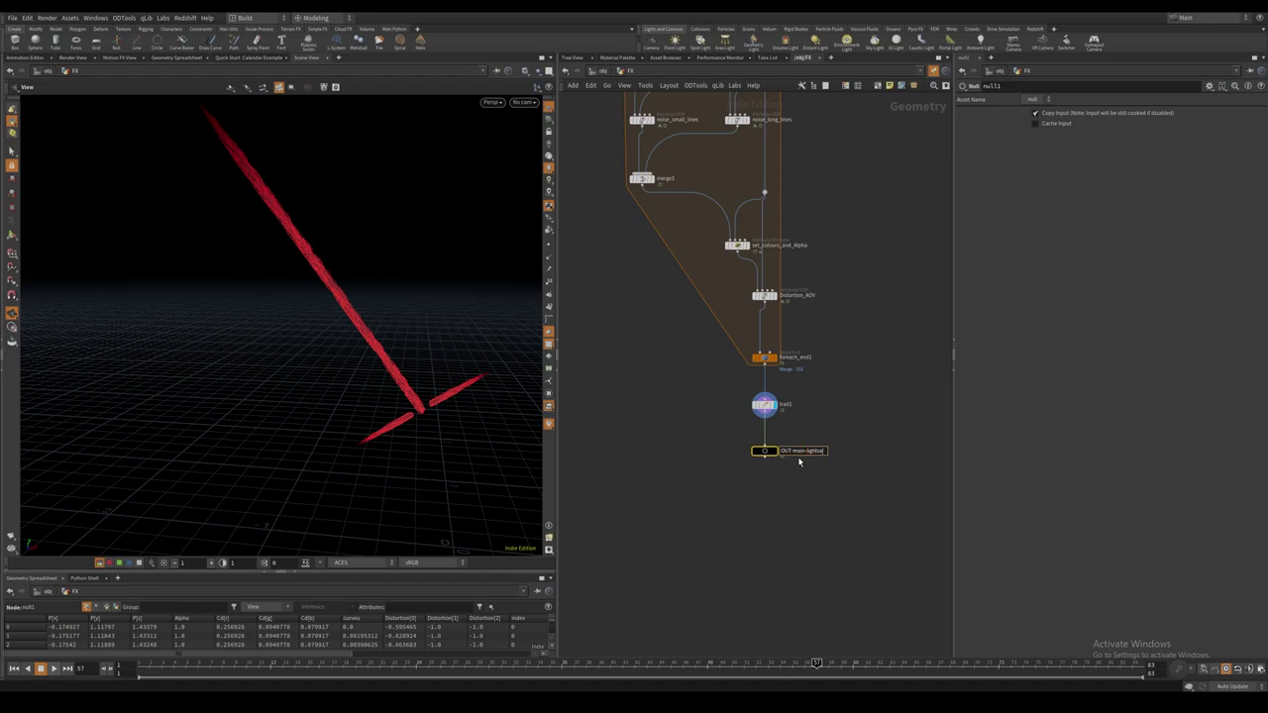
text(er-curves)
key(Return)
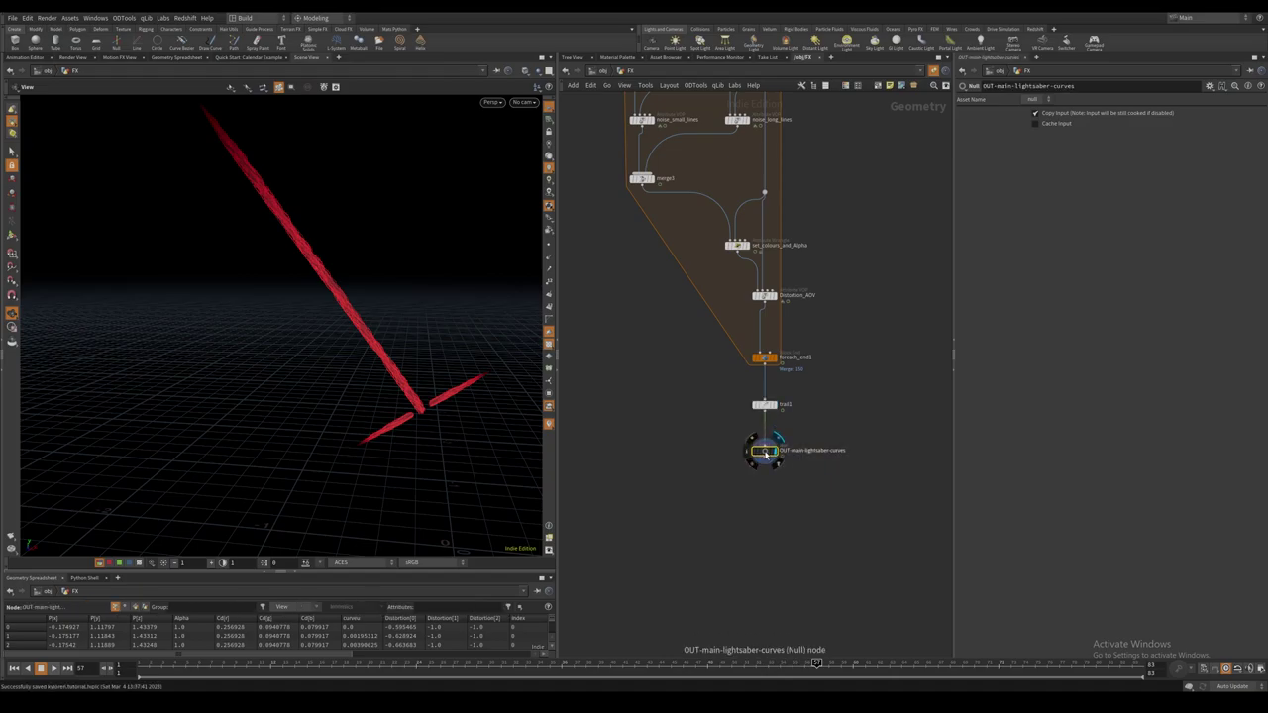
Add a Scatter node below OUT-main-lightsaber-curves and display it.
middle_drag(765, 452, 743, 398)
key(Tab)
text(scatter)
key(Return)
click(749, 452)
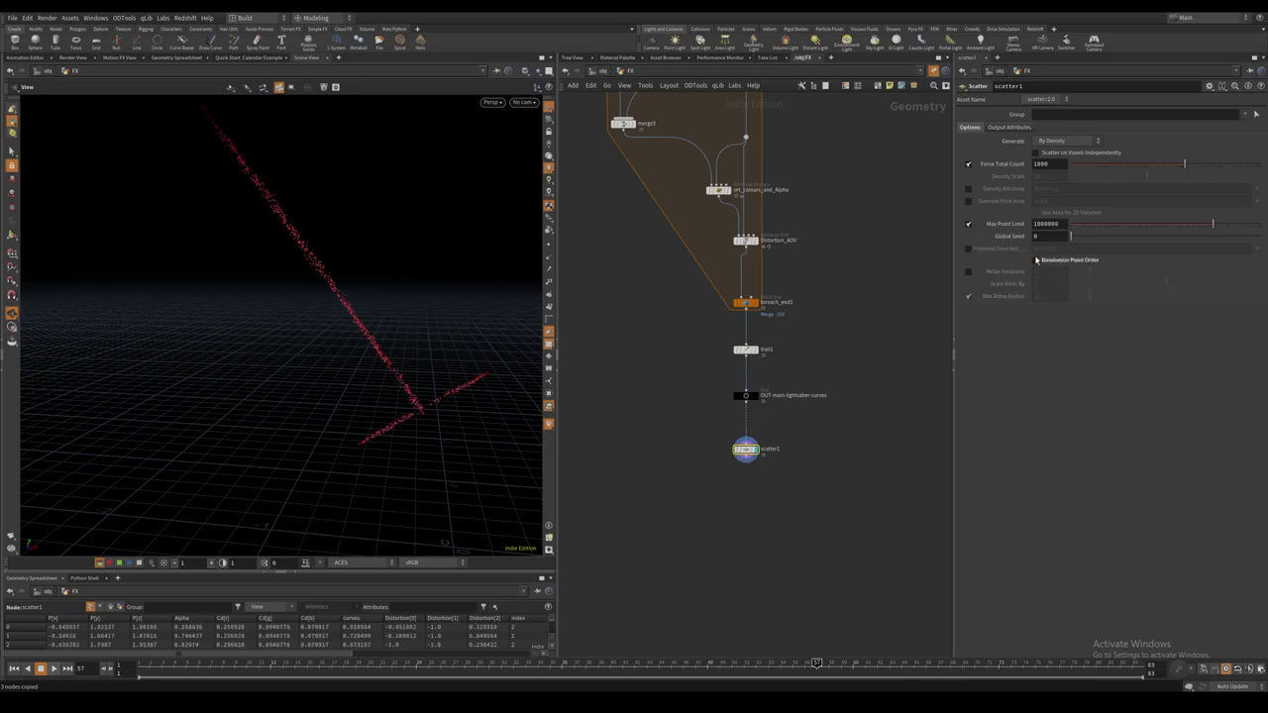
Disable the Scatter node's Force Total Count and set its Density Scale to 20000.
click(969, 164)
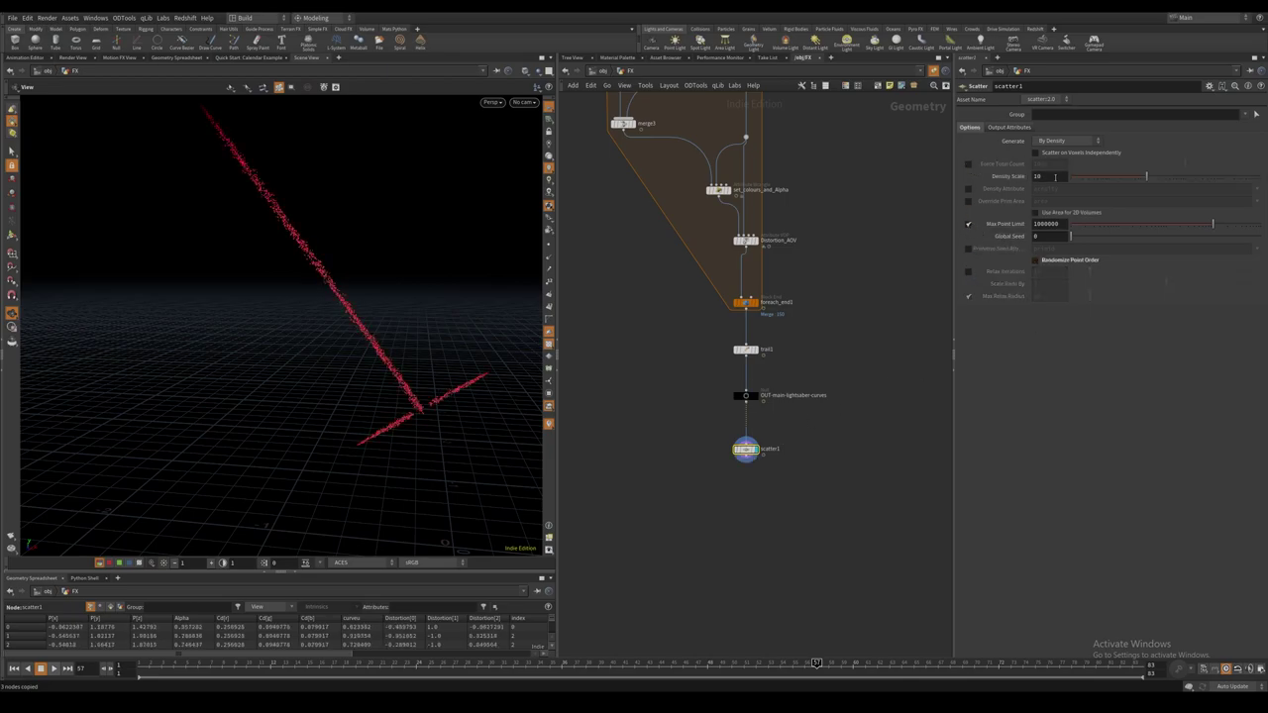
click(1056, 176)
text(20000)
key(Return)
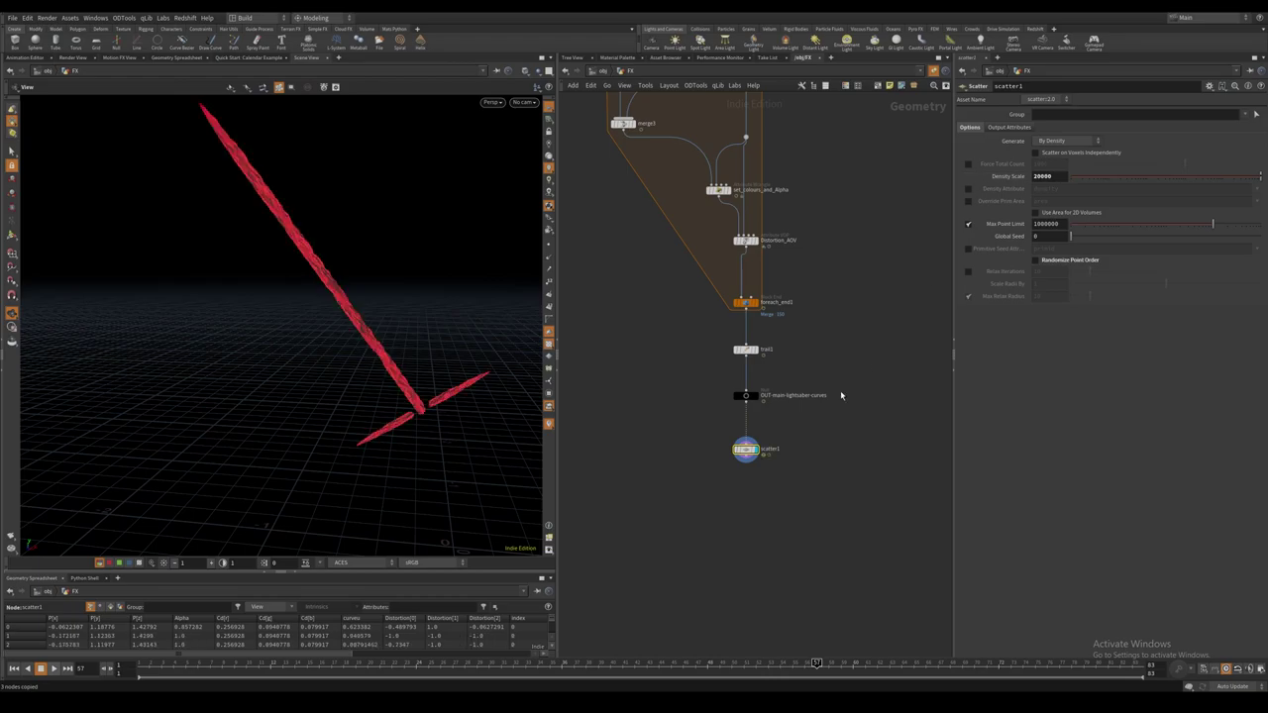
Remove the Scatter node's Max Point Limit and inspect its point count and velocity trails.
middle_click(745, 452)
middle_click(745, 450)
middle_drag(707, 494, 716, 458)
middle_click(758, 420)
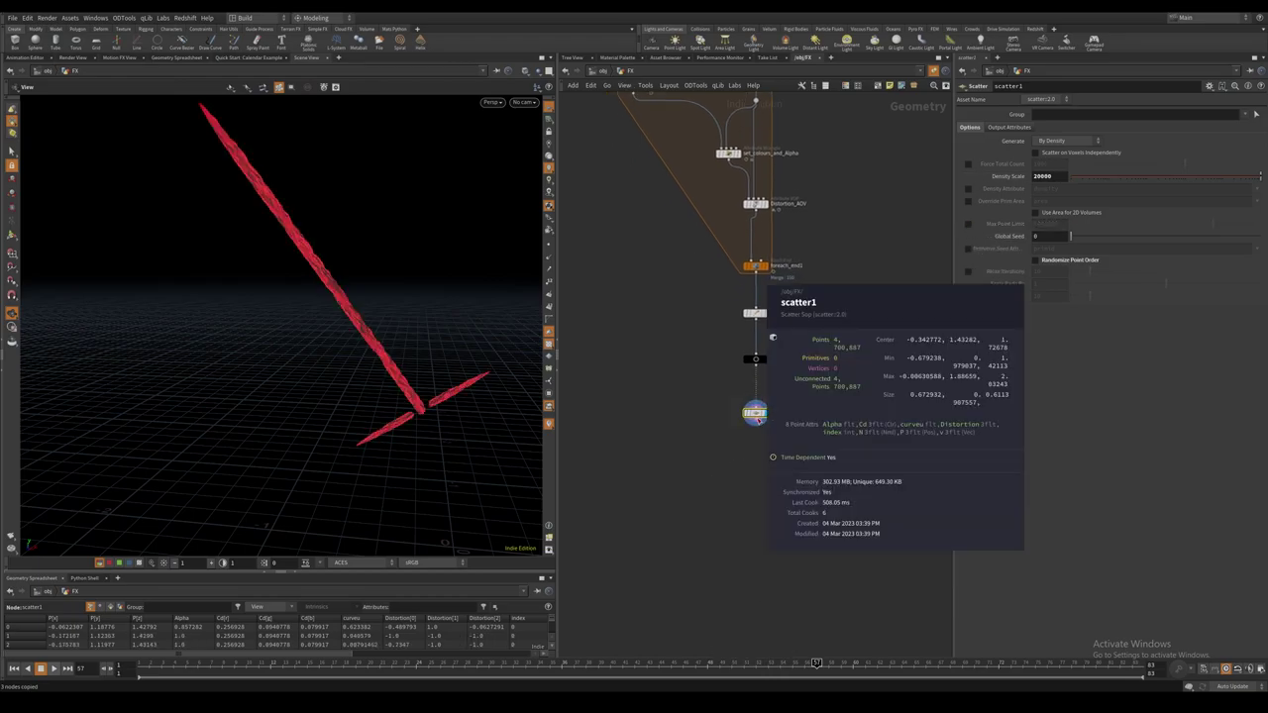
drag(395, 325, 392, 325)
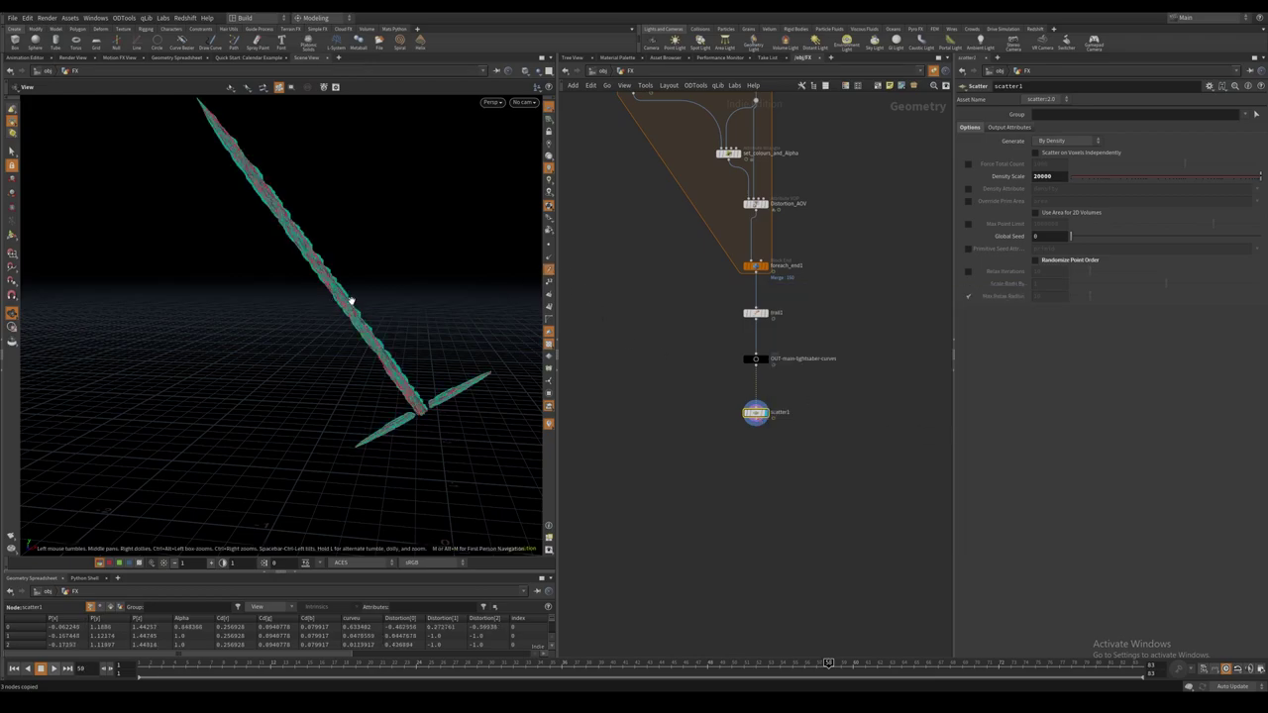
Add an Attribute Randomize node below the Scatter node.
middle_drag(718, 472, 702, 426)
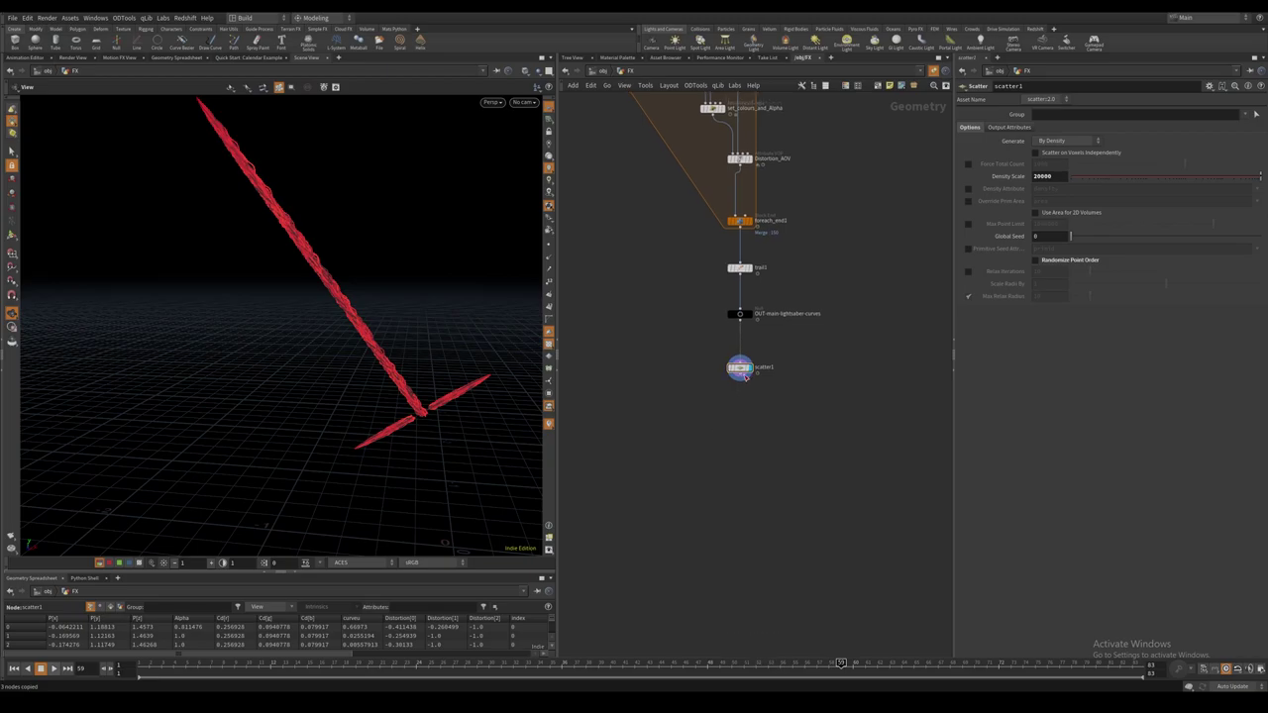
click(745, 379)
key(Tab)
text(attribran)
key(Return)
click(744, 414)
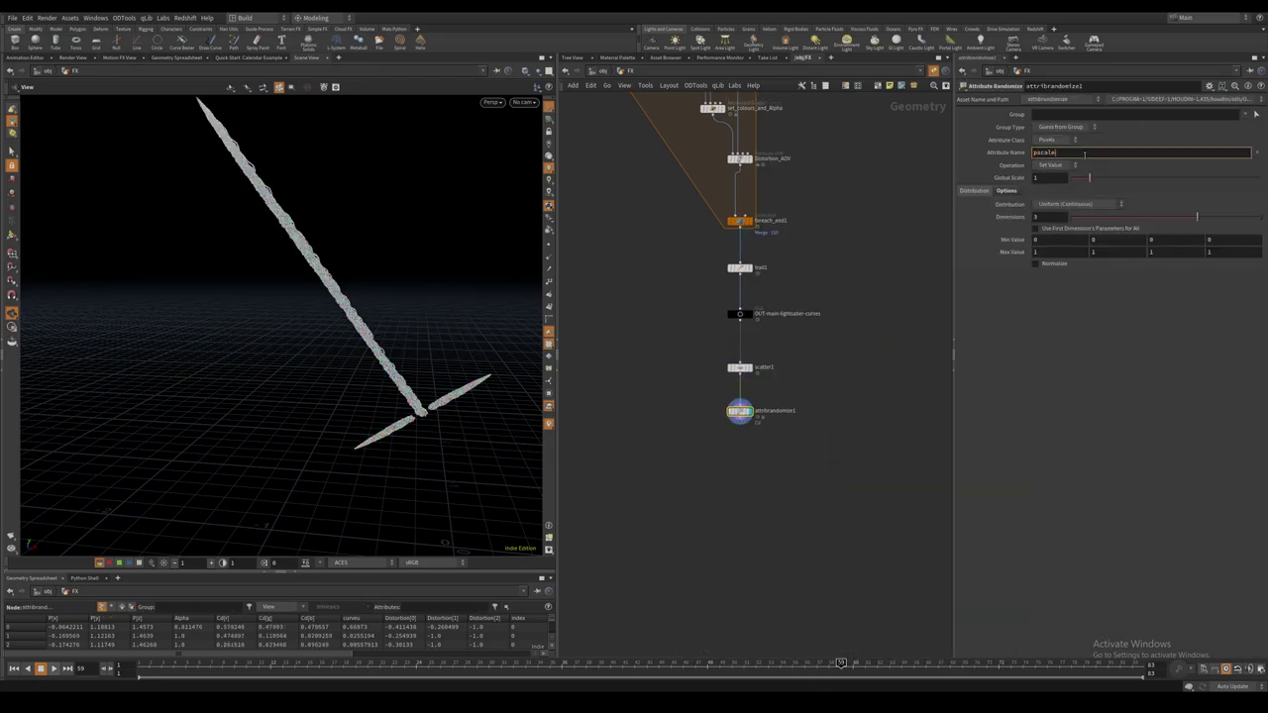
Randomize pscale in one dimension using a Custom Ramp distribution fitted from 0.0001 to 0.00025, and save the scene.
click(1085, 153)
text(pscale)
key(Return)
click(1080, 204)
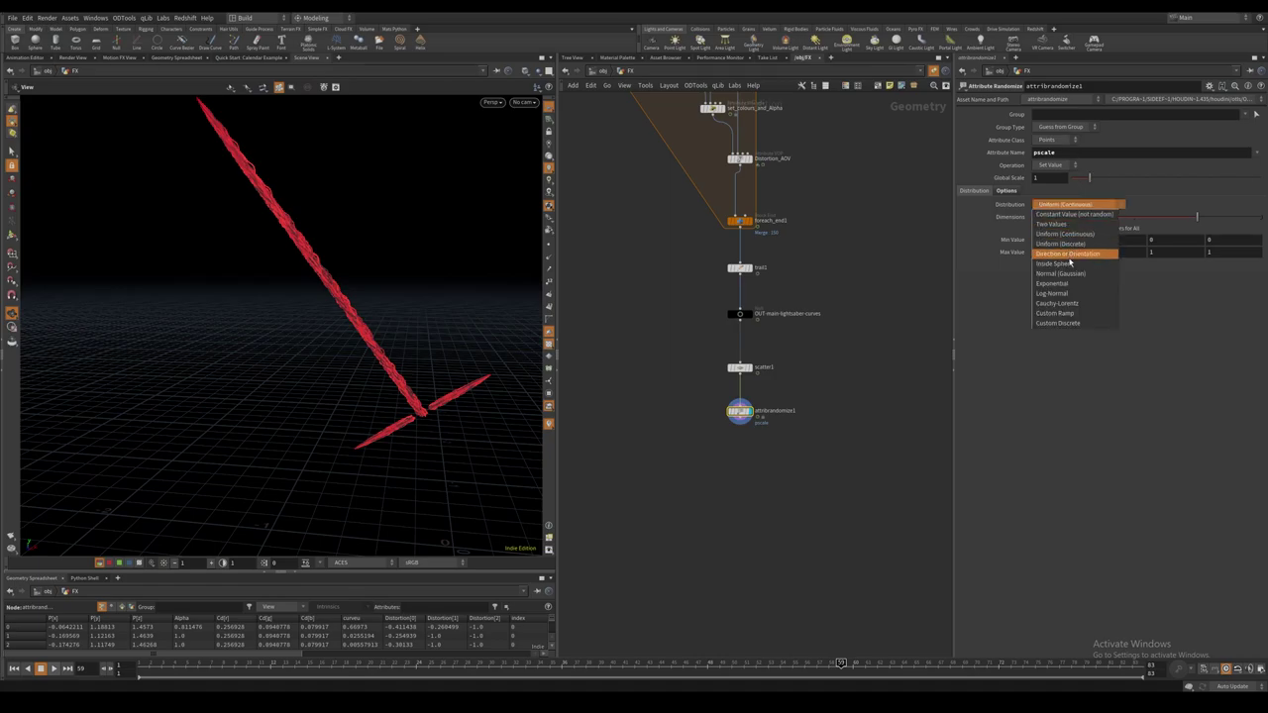
click(1056, 313)
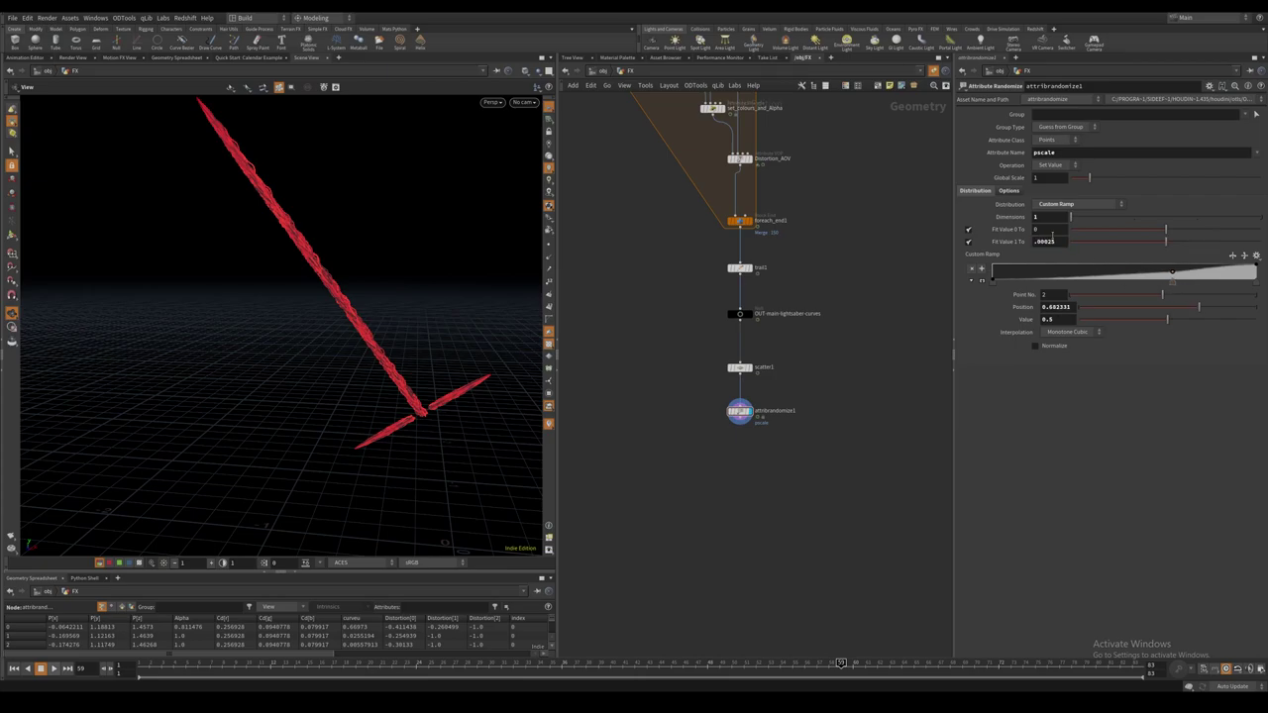
middle_drag(893, 334, 919, 282)
key(ctrl+s)
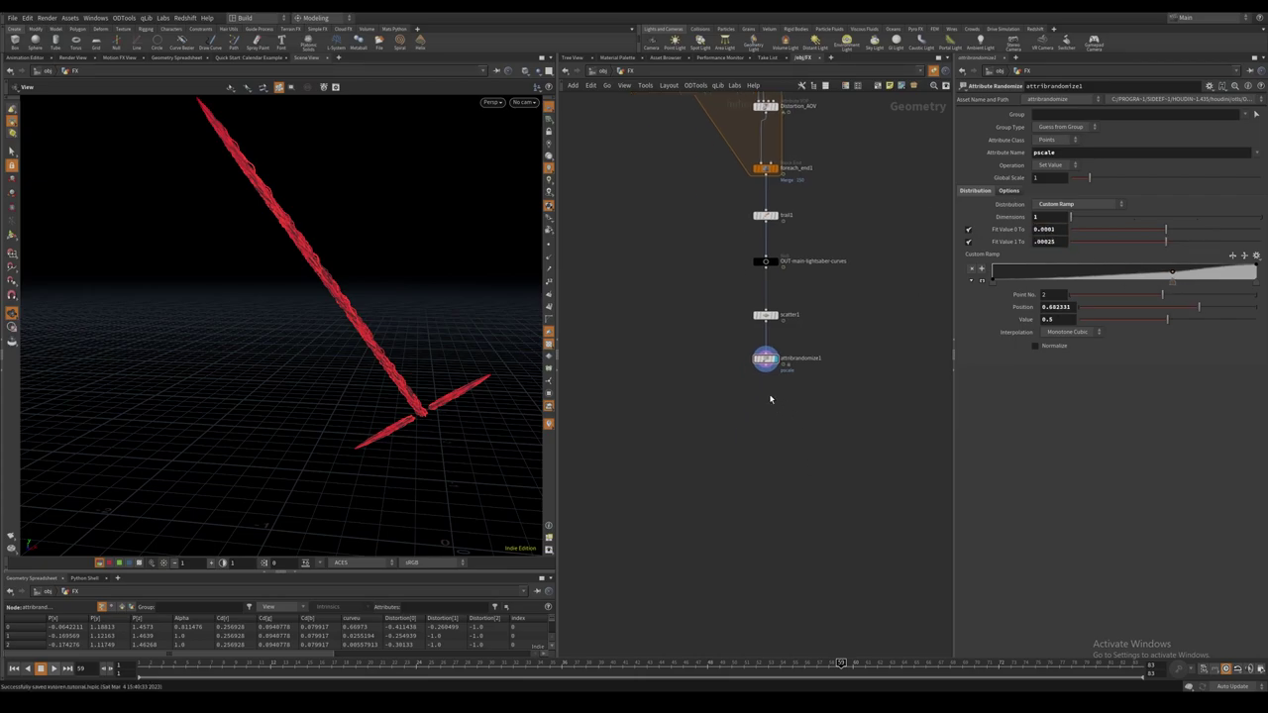
Add a Null with an OUT- name below the Attribute Randomize node, flag it for rendering, and save the scene.
click(768, 449)
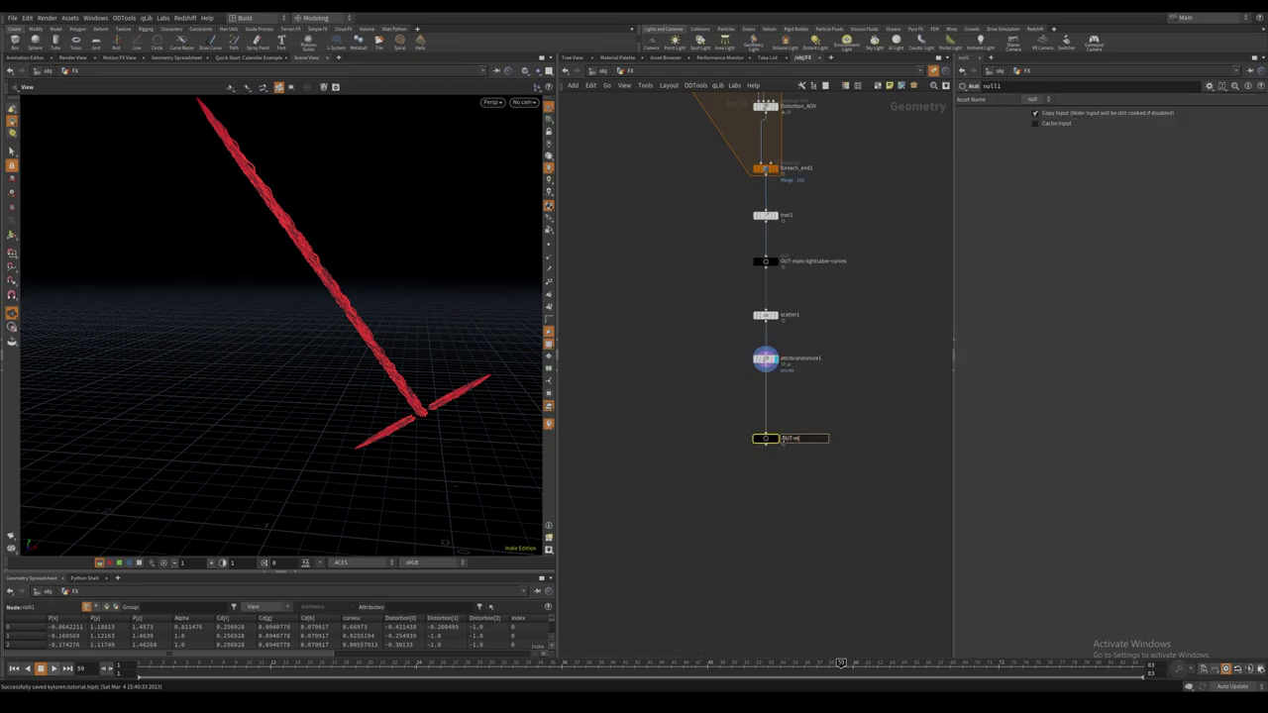
key(Return)
ctrl+click(775, 440)
key(c)
key(c)
scroll(710, 443, down, 4)
key(ctrl+s)
Add an Object Merge node that references ../OUT-base-curves.
middle_drag(695, 409, 719, 455)
scroll(659, 258, down, 1)
middle_drag(649, 238, 698, 403)
scroll(741, 384, up, 4)
click(772, 315)
key(Tab)
text(obj)
key(Return)
click(684, 330)
drag(775, 317, 1083, 141)
Move the new Object Merge beside the final output Null and display its base curves.
middle_drag(708, 362, 785, 229)
scroll(784, 230, down, 3)
drag(772, 207, 802, 591)
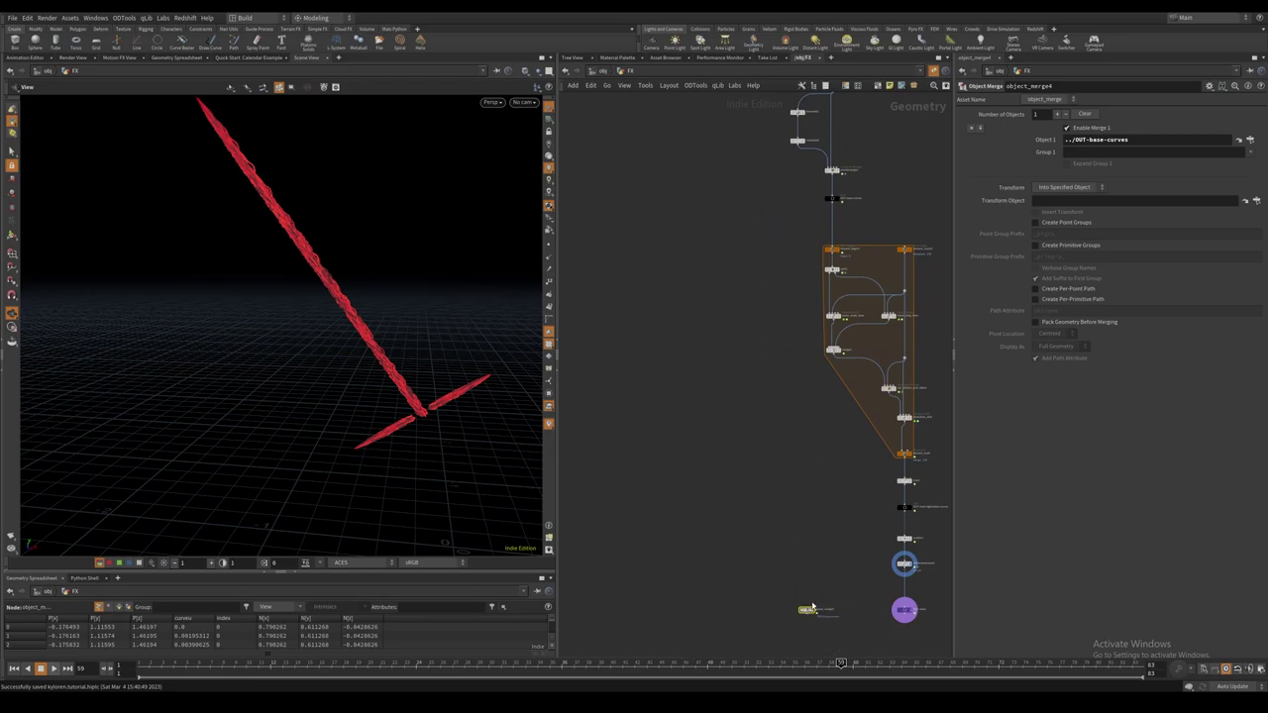
key(f)
click(803, 461)
scroll(731, 523, down, 1)
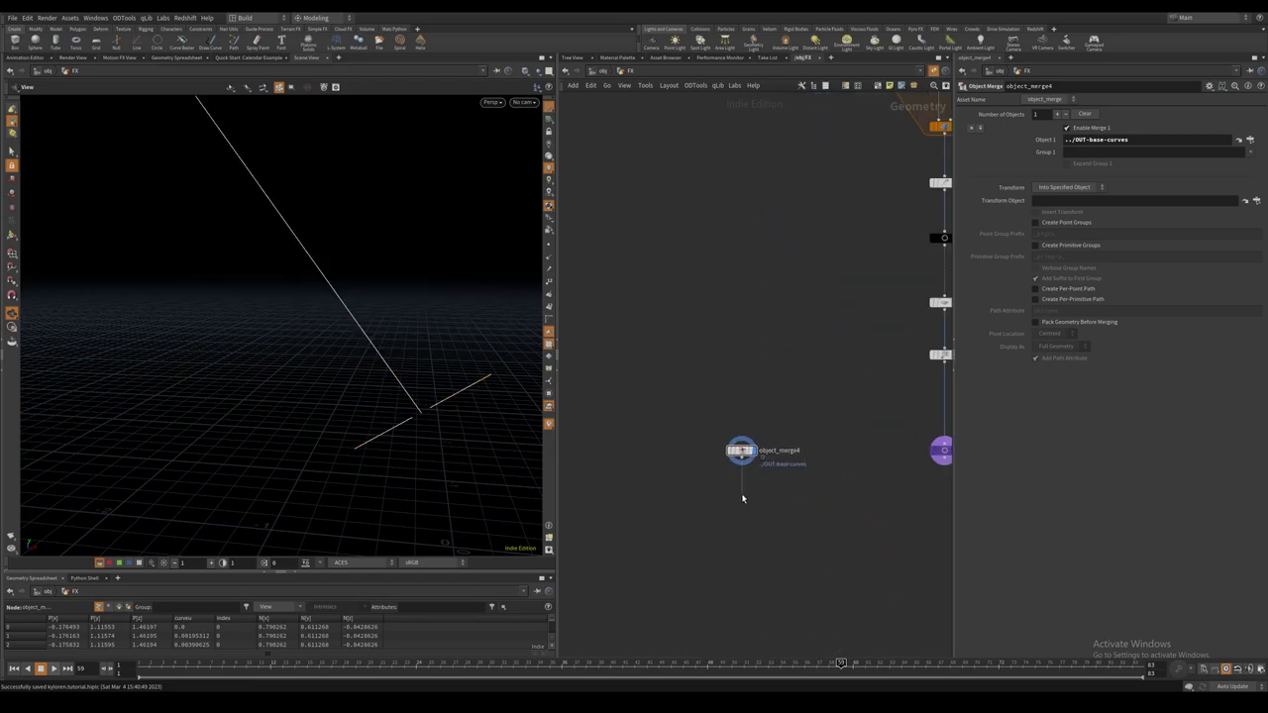
Add a Sweep node below the Object Merge and display it.
key(Tab)
text(sweep)
key(Return)
click(743, 512)
drag(708, 531, 776, 479)
key(r)
Set the Sweep to a Round Tube surface of Quadrilaterals with a radius of 0.0125.
click(1067, 164)
click(1052, 183)
click(1058, 177)
click(1057, 180)
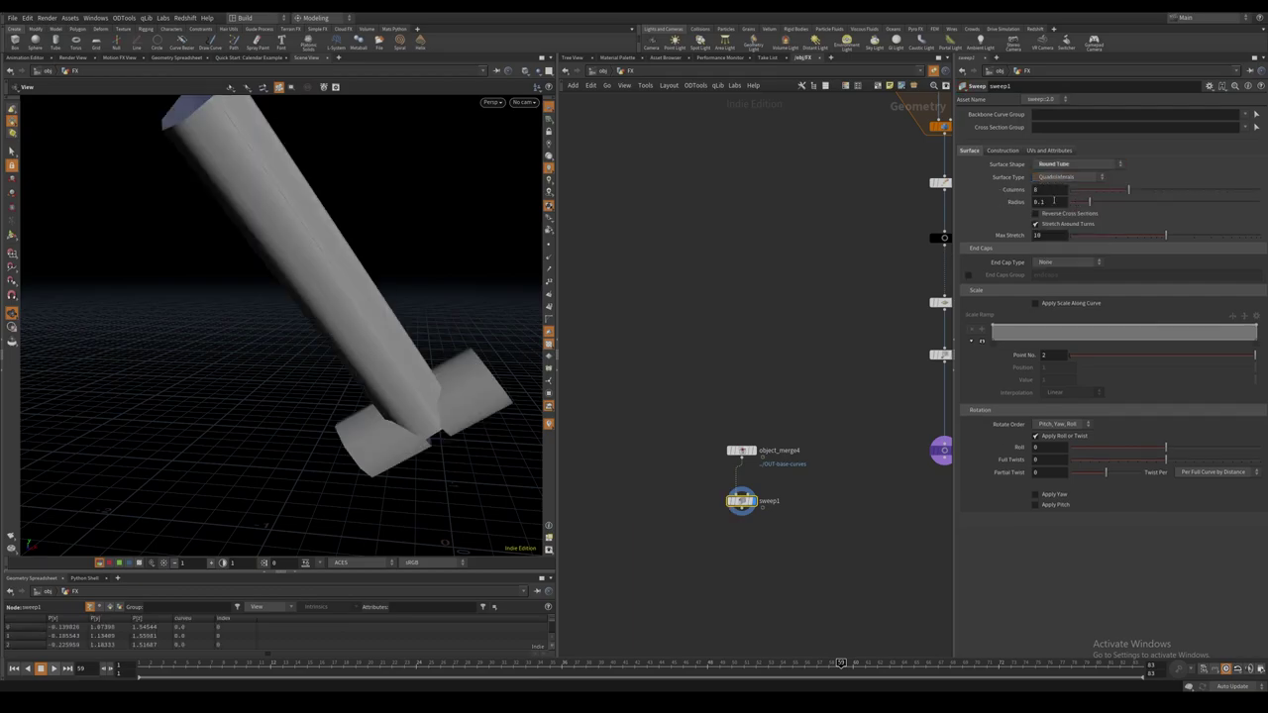
click(1053, 202)
text(0.0125)
key(Return)
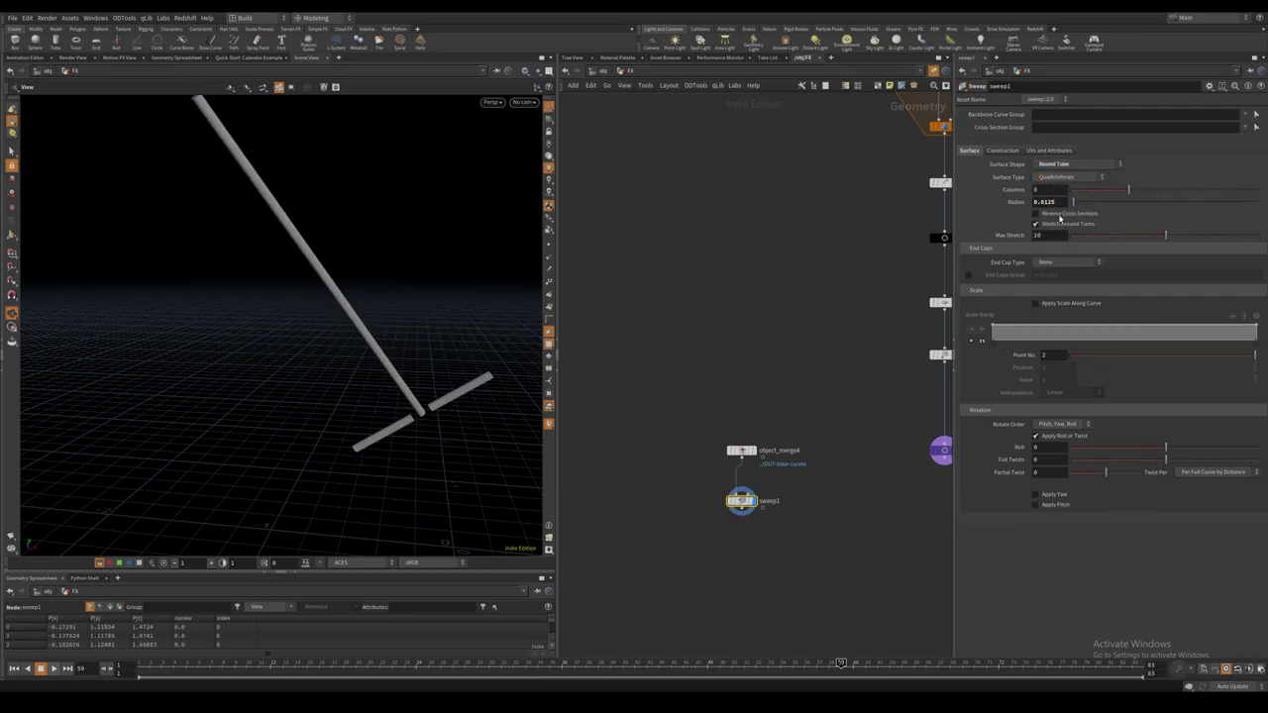
Give the sweep Grid end caps with 1 cap division and taper its scale along the curve with a B-Spline ramp.
click(1070, 261)
click(1058, 274)
double_click(1050, 276)
text(1)
click(1036, 342)
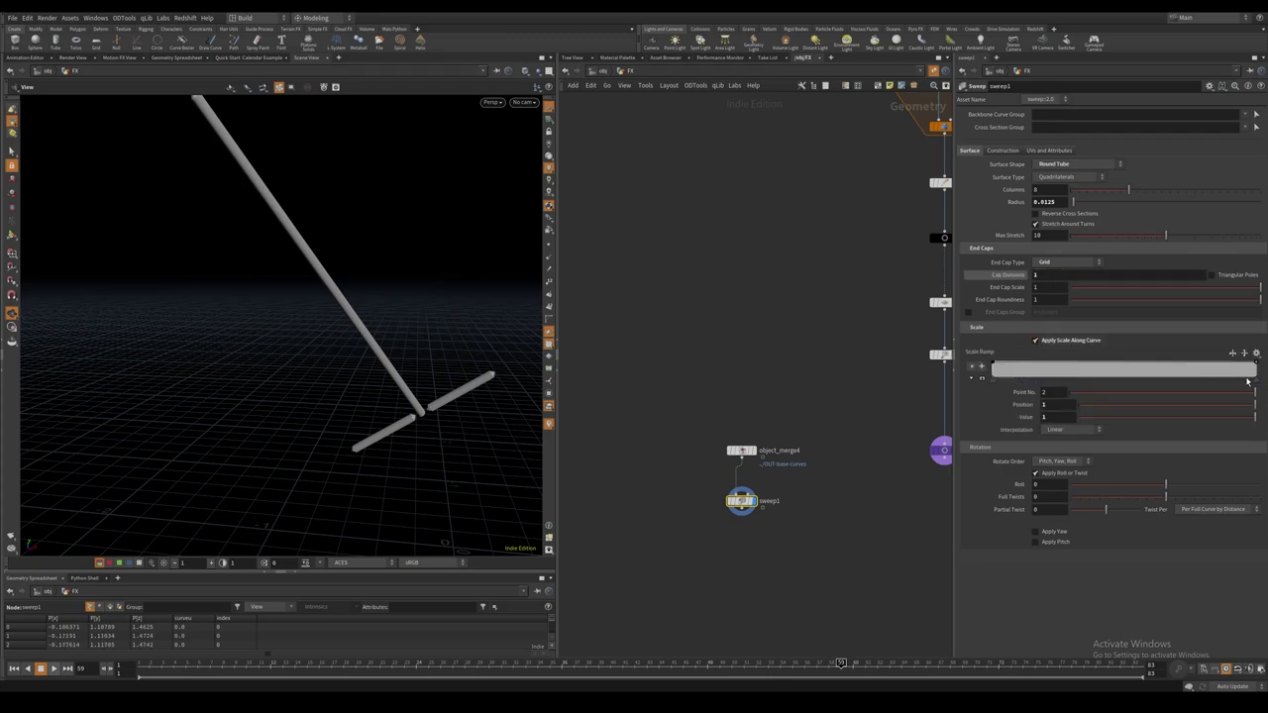
drag(1255, 369, 1209, 368)
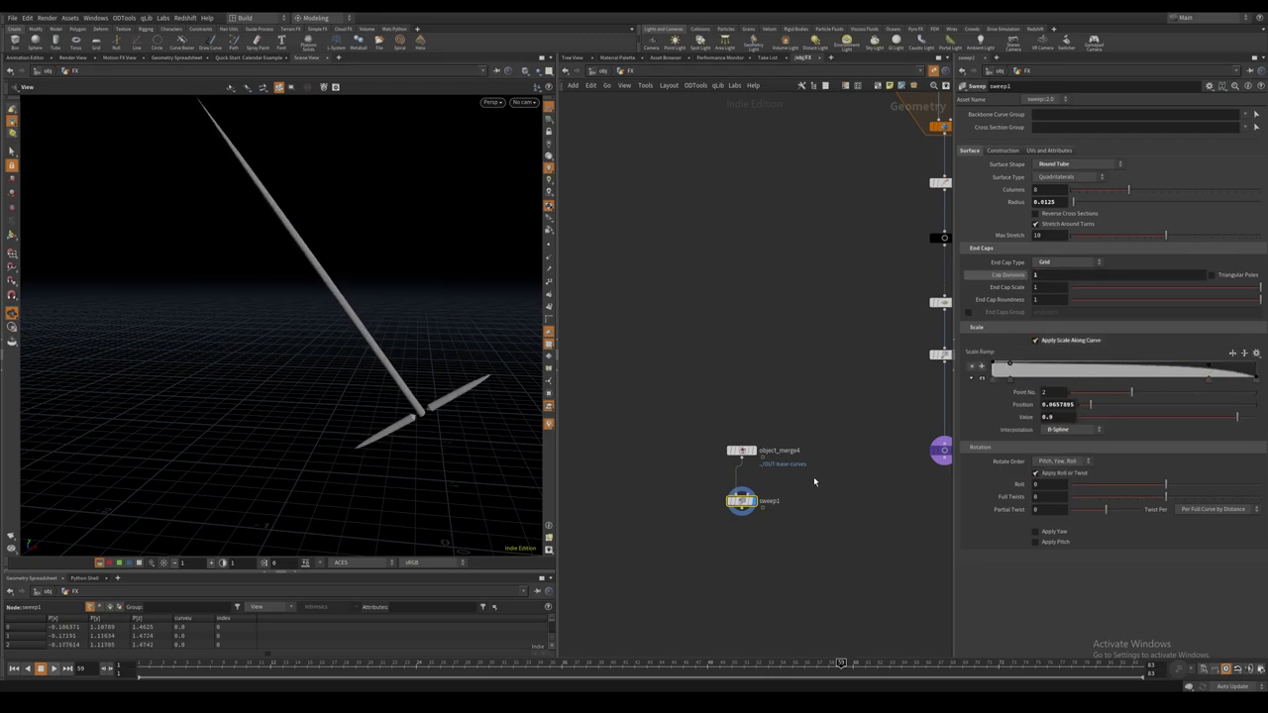
Add a Null named OUT-geolight below the Sweep and display it.
key(Tab)
text(null)
key(Return)
click(743, 561)
drag(742, 509, 742, 553)
click(759, 561)
click(771, 560)
text(OU)
key(Return)
Move the Object Merge, Sweep and OUT-geolight nodes up beside the final output Null and save the scene.
scroll(767, 558, down, 2)
drag(704, 456, 793, 582)
drag(748, 558, 761, 482)
scroll(812, 526, down, 4)
scroll(838, 525, up, 4)
middle_drag(839, 513, 746, 549)
scroll(747, 548, down, 1)
key(ctrl+s)
scroll(751, 551, down, 2)
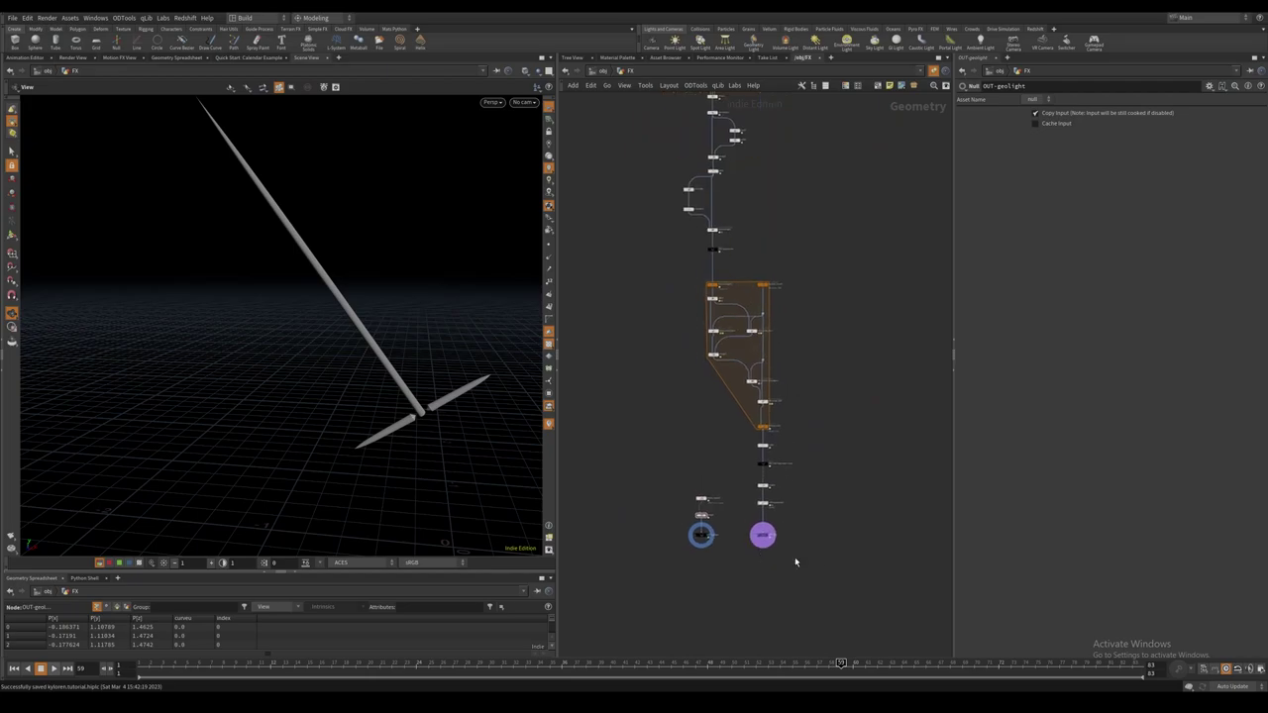
Enclose the for-each loop and the nodes down to the final output in a network box titled Main.
drag(812, 562, 707, 265)
key(shift+o)
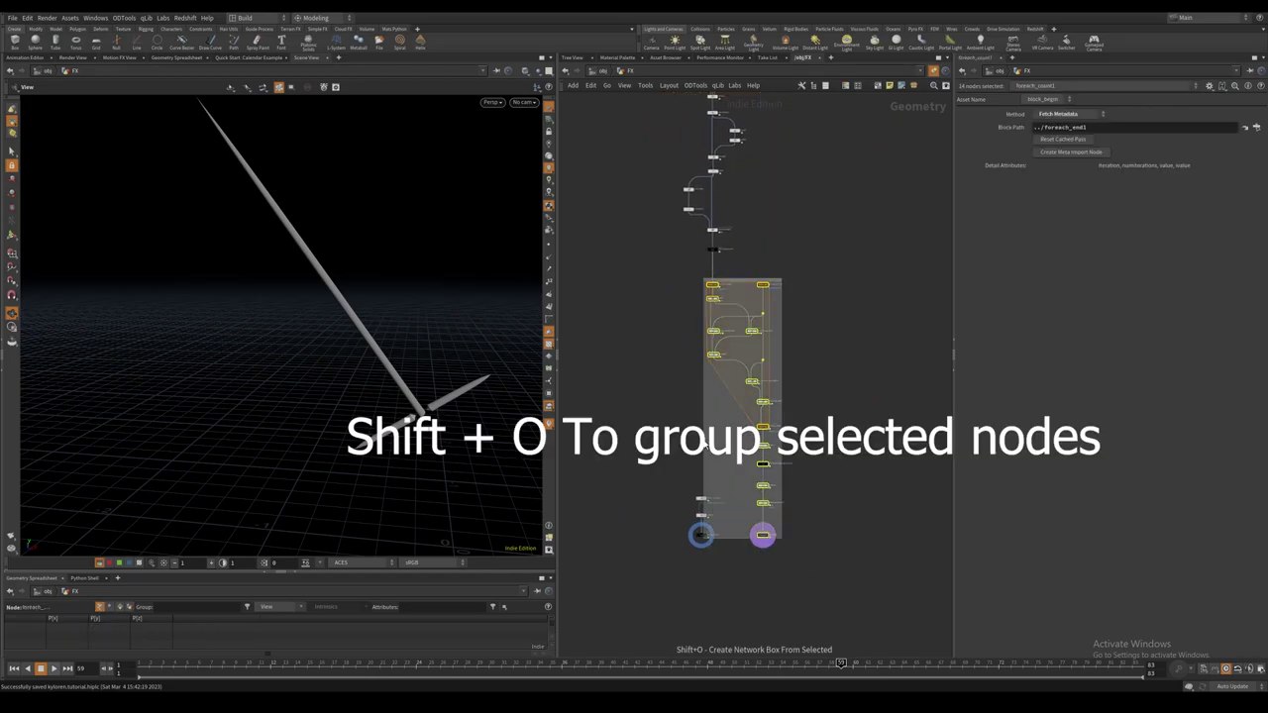
scroll(759, 340, up, 4)
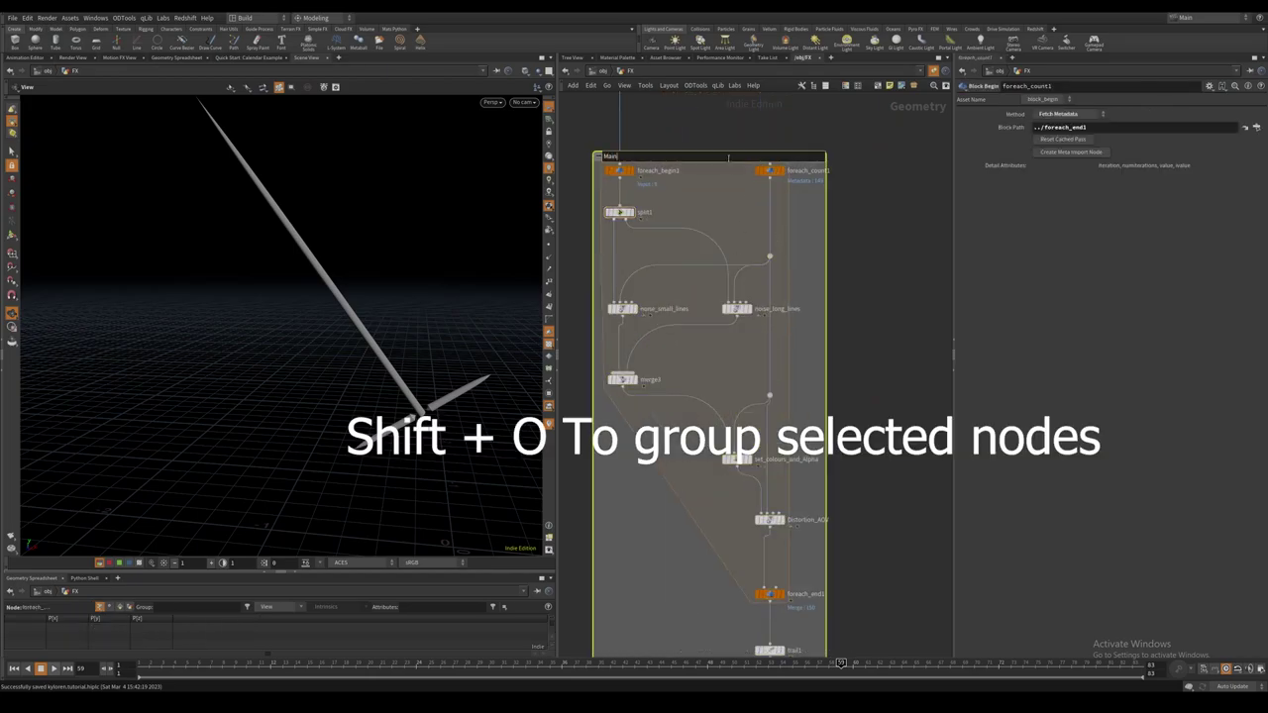
key(Return)
Place the OUT-geolight node chain inside the Main network box and extend the box's lower edge around it.
click(835, 277)
scroll(835, 277, down, 5)
middle_drag(836, 277, 819, 190)
scroll(788, 466, up, 4)
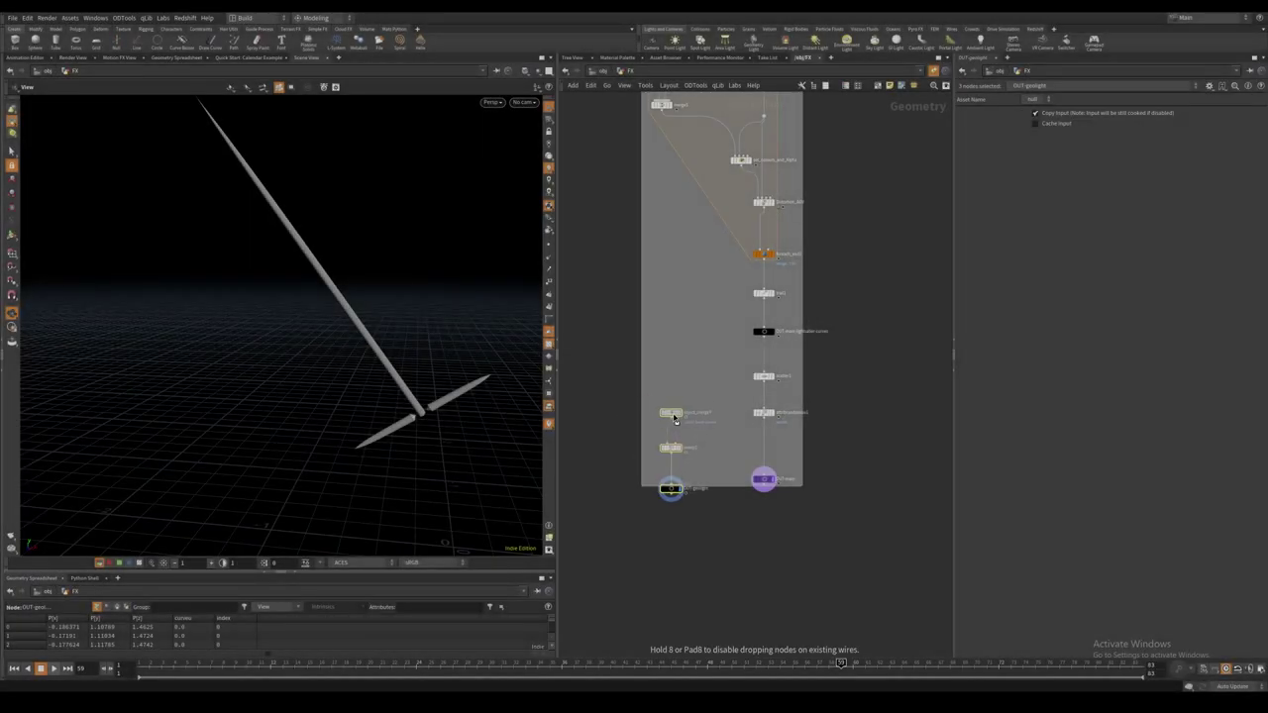
click(721, 516)
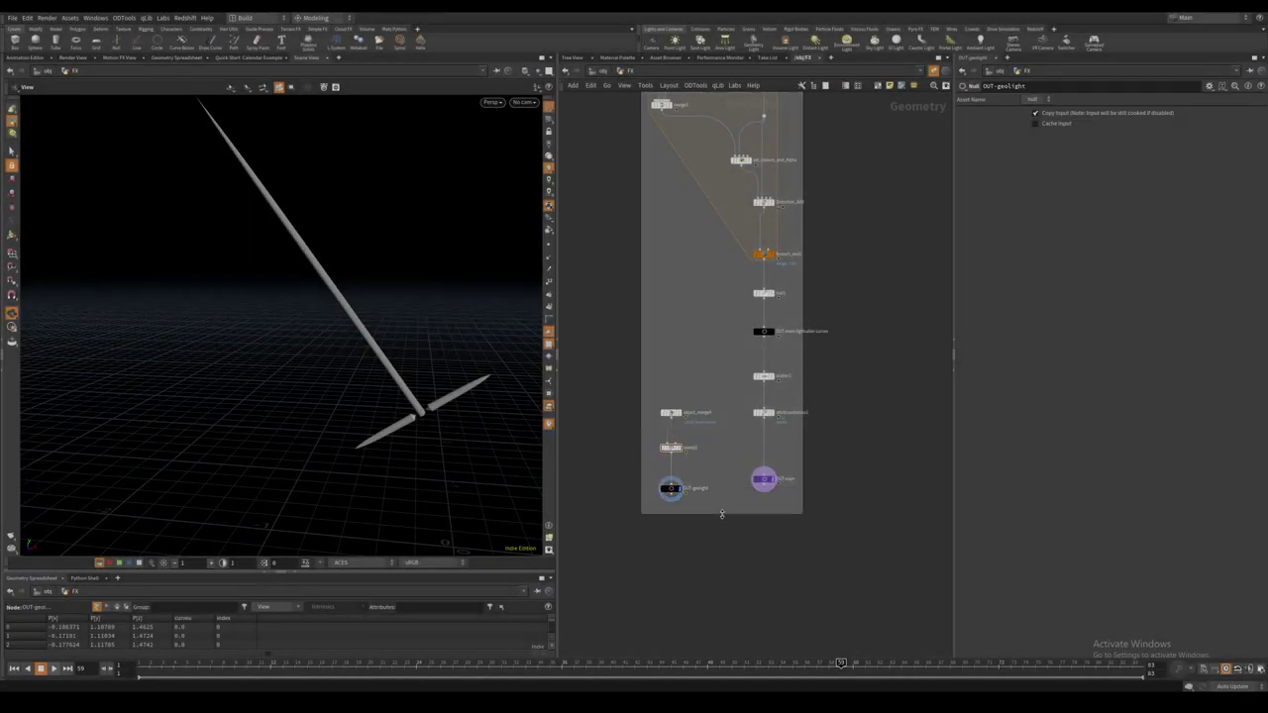
scroll(723, 516, down, 3)
middle_drag(722, 516, 688, 513)
Duplicate the OUT-geolight node chain outside the Main box and rename the copied Null OUT-volume-fill.
drag(717, 493, 642, 420)
scroll(650, 470, up, 3)
key(ctrl+c)
scroll(786, 437, down, 5)
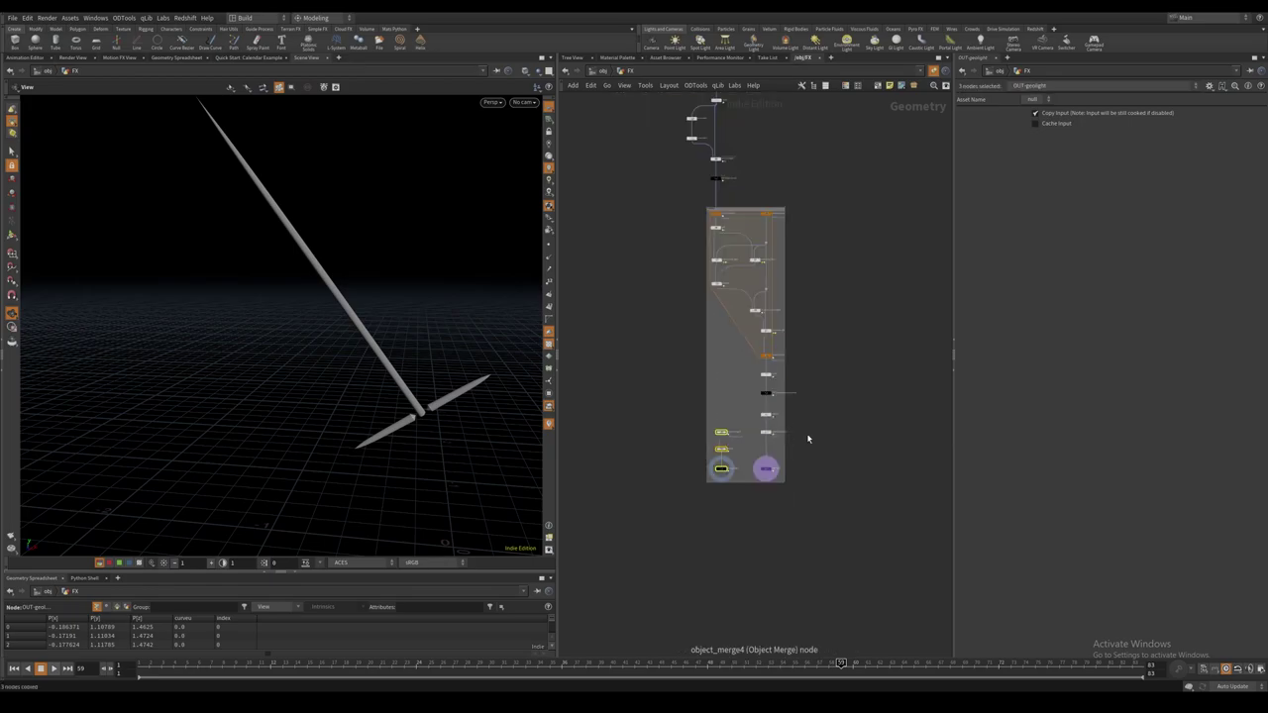
key(ctrl+v)
scroll(754, 357, up, 4)
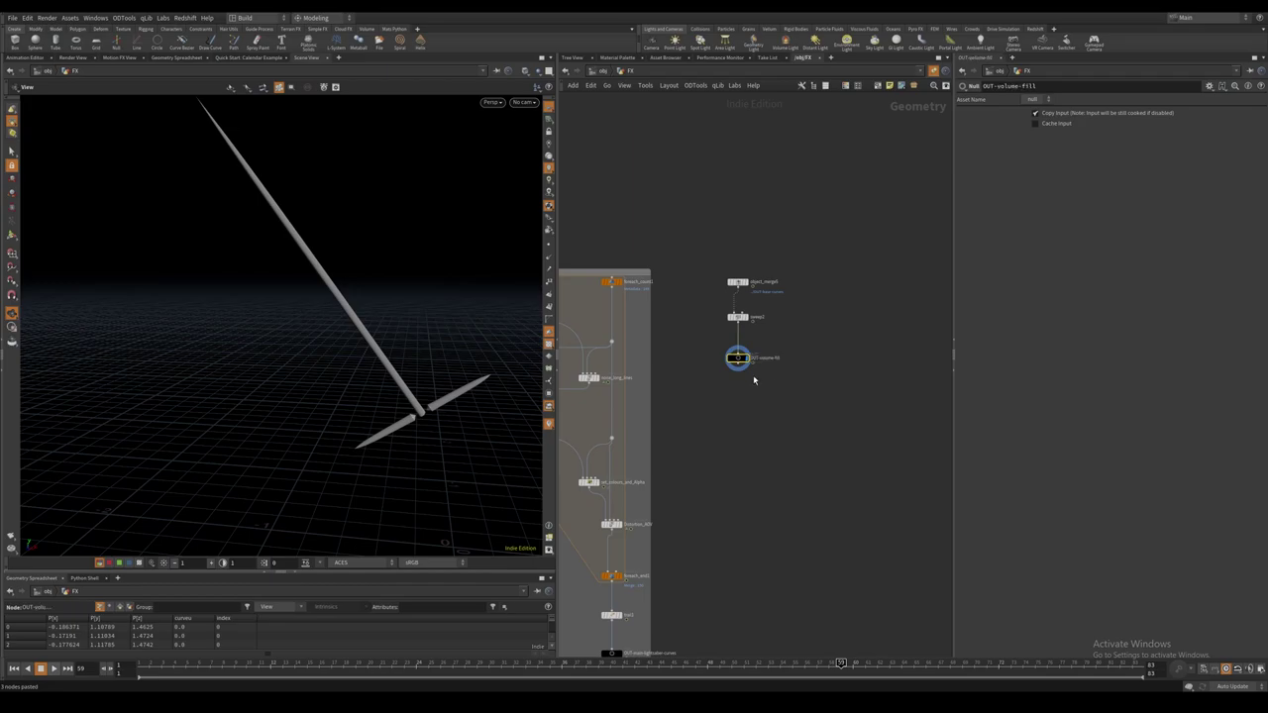
Insert a VDB from Polygons between the copied Sweep and Null, outputting a density fog volume with voxel size 0.001.
mouse_move(738, 359)
mouse_down()
mouse_move(738, 384)
mouse_move(739, 348)
mouse_up()
key(Tab)
text(vdbfrom)
key(Return)
click(750, 351)
click(967, 139)
click(968, 151)
click(1051, 115)
text(0.001)
key(Return)
Branch a Volume Visualization node off the VDB from Polygons and display it.
key(Tab)
text(volumevis)
key(Return)
click(807, 366)
click(816, 366)
drag(806, 366, 810, 383)
Set the visualization's emission scale to 100 and use density as its emission color field.
click(995, 215)
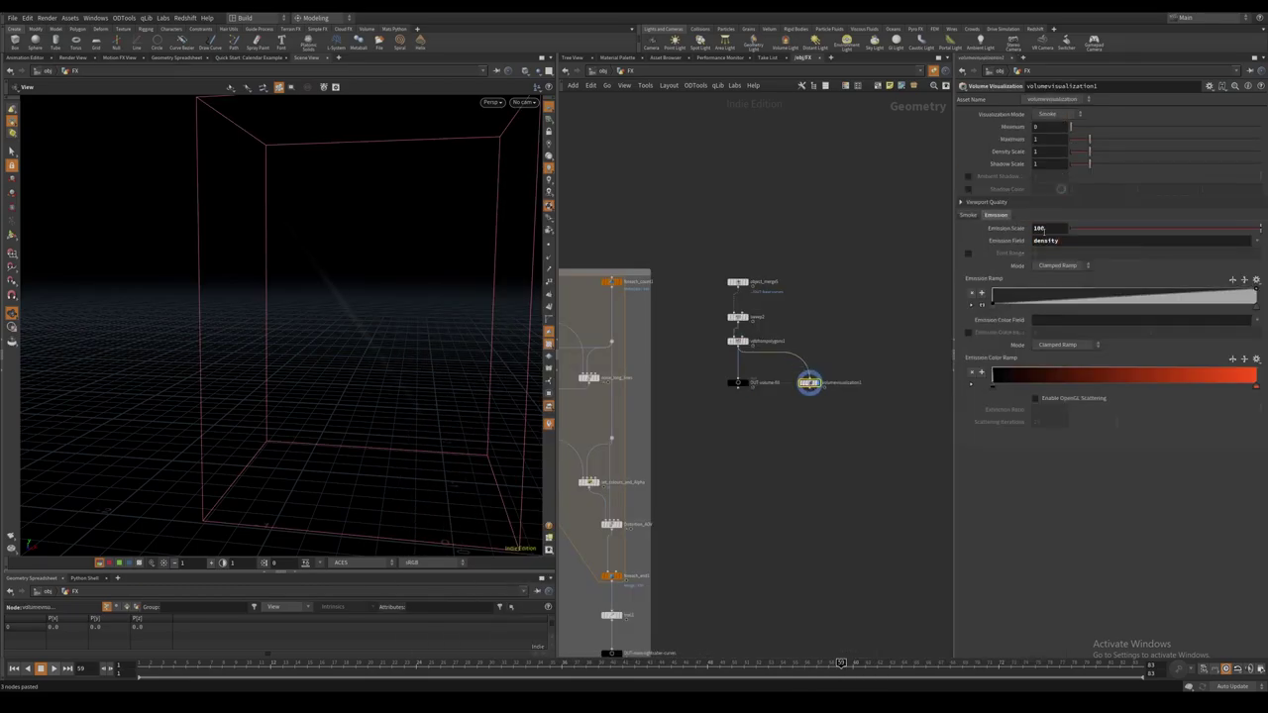
click(1043, 229)
text(100)
key(ctrl+c)
click(1060, 320)
key(ctrl+v)
key(Return)
Change the end color of the emission color ramp from orange to a purer red.
double_click(1256, 386)
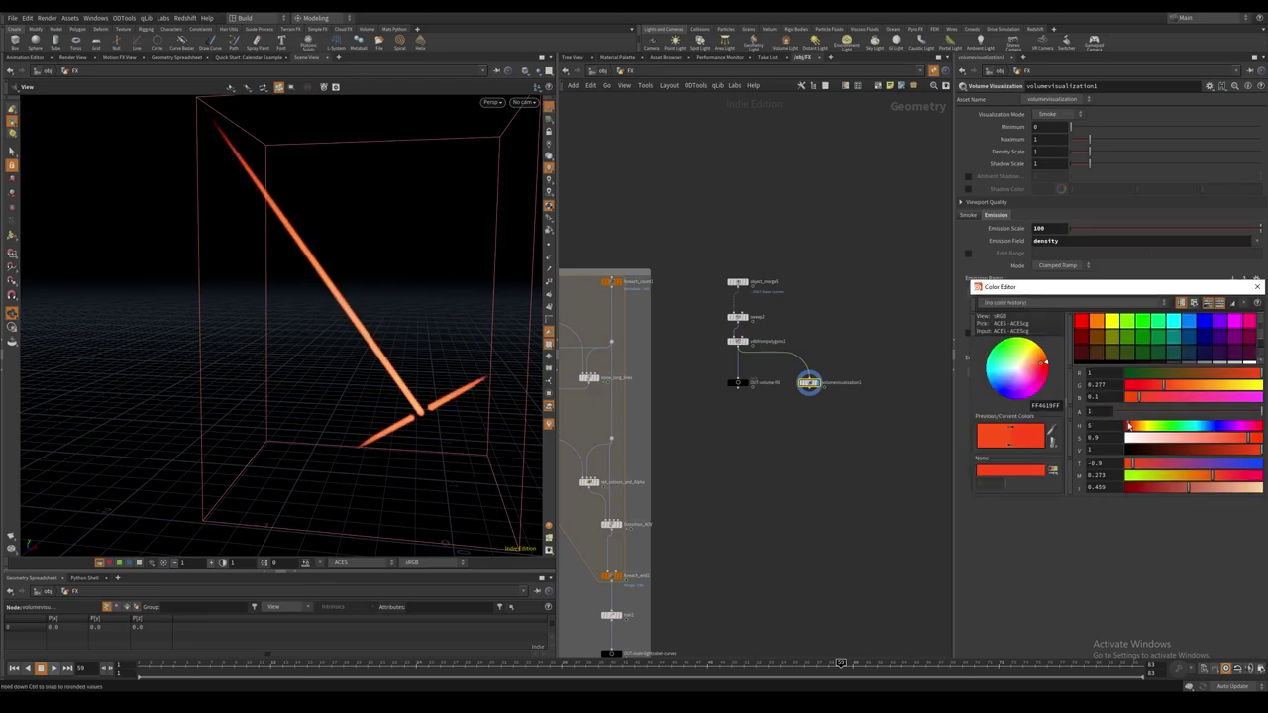
drag(1131, 433, 1126, 433)
drag(1248, 437, 1235, 410)
click(1257, 288)
mouse_move(341, 302)
mouse_down()
mouse_move(320, 308)
mouse_move(342, 304)
mouse_up()
Enclose the volume node chain in a network box titled Volume.
scroll(320, 309, down, 3)
middle_drag(753, 394, 752, 373)
drag(714, 250, 841, 384)
key(shift+o)
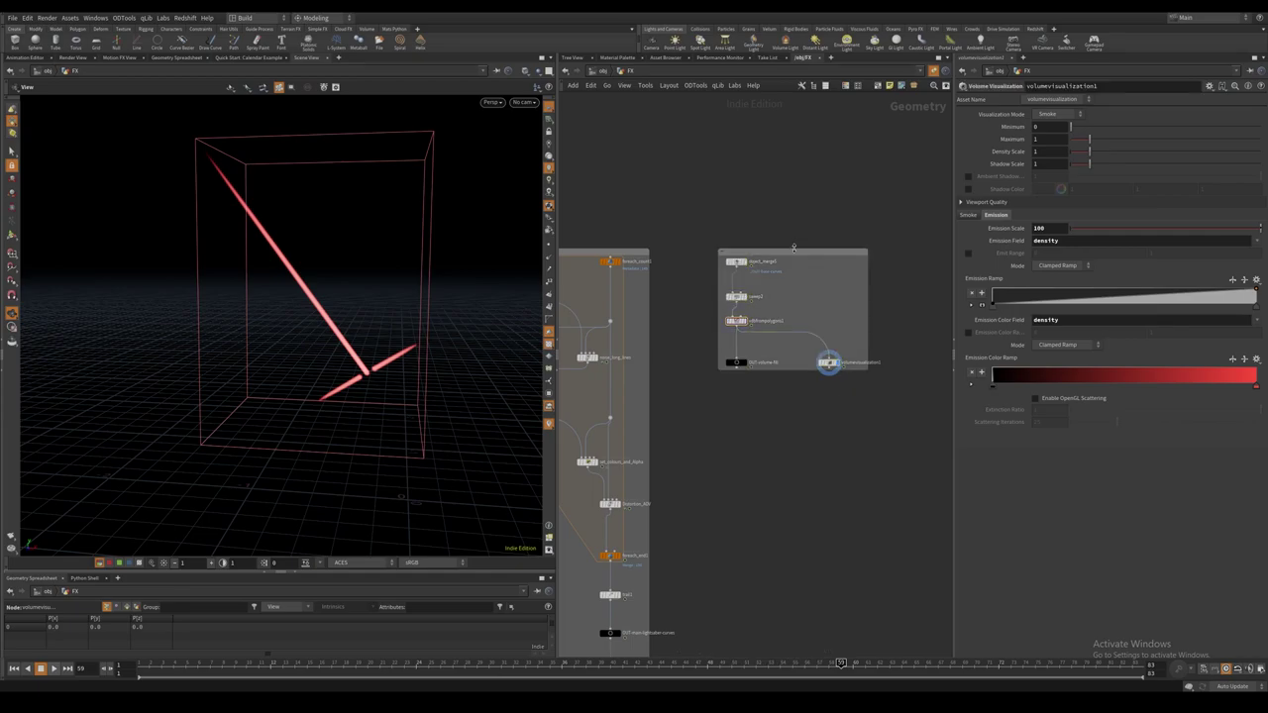
double_click(791, 251)
text(Volume)
Color the OUT-volume-fill Null purple.
click(735, 362)
key(c)
key(c)
Add an Object Merge referencing OUT-base-curves beside the Volume box and display it.
scroll(585, 389, down, 4)
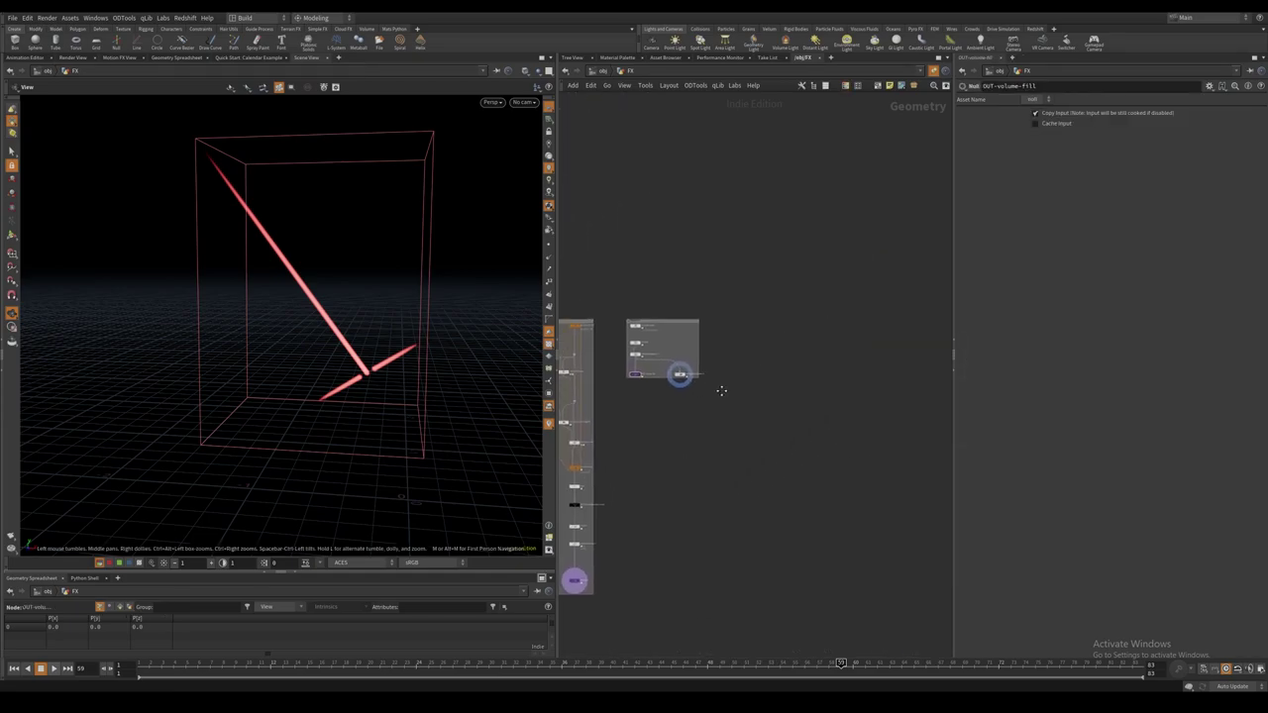
middle_drag(577, 313, 734, 349)
scroll(728, 340, up, 3)
key(Tab)
text(obj)
key(Return)
key(Return)
drag(652, 333, 1077, 144)
drag(724, 331, 863, 322)
middle_drag(863, 322, 687, 310)
drag(688, 310, 871, 375)
middle_drag(871, 375, 829, 372)
drag(803, 404, 848, 347)
Delete the two short crossguard curves with a Blast, leaving only the long blade curve.
key(r)
key(s)
drag(382, 311, 405, 385)
shift+drag(356, 411, 322, 381)
key(Delete)
middle_drag(842, 396, 805, 401)
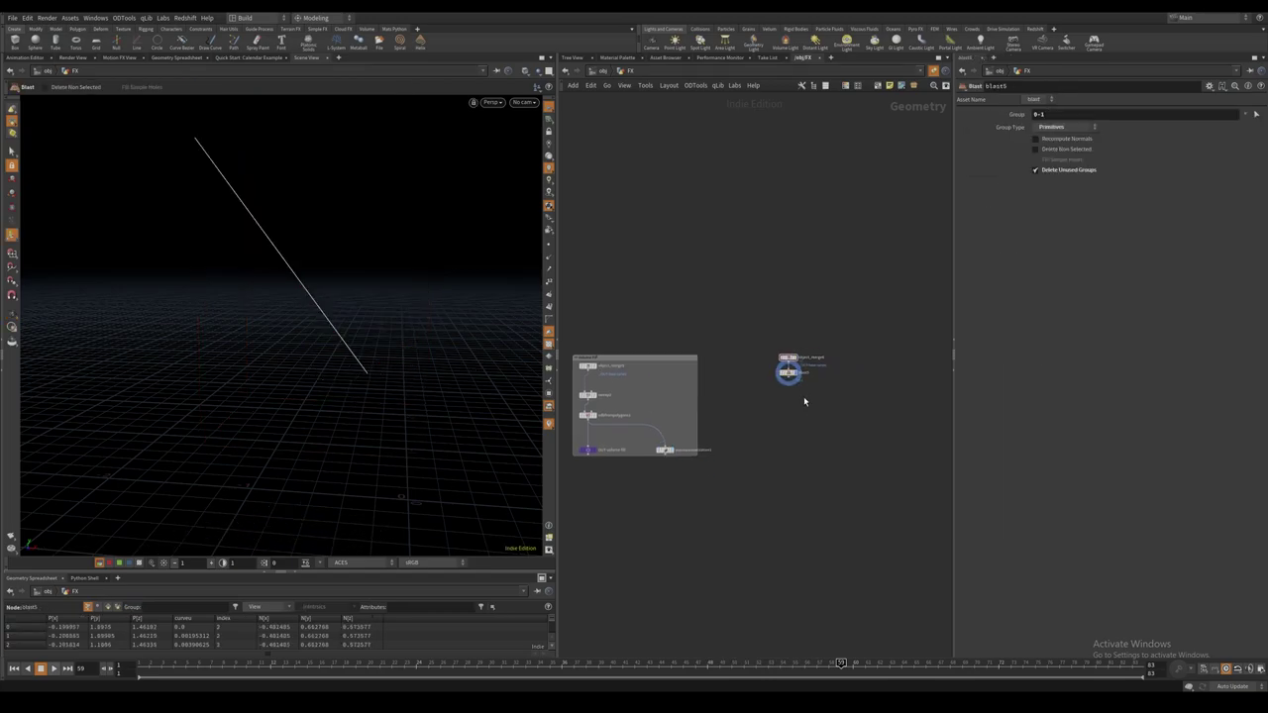
Add a Time Shift branching off the Blast and set its frame to $FSTART.
click(789, 380)
key(Tab)
text(time)
key(Return)
click(832, 389)
click(1022, 131)
click(1054, 128)
text(START)
key(Return)
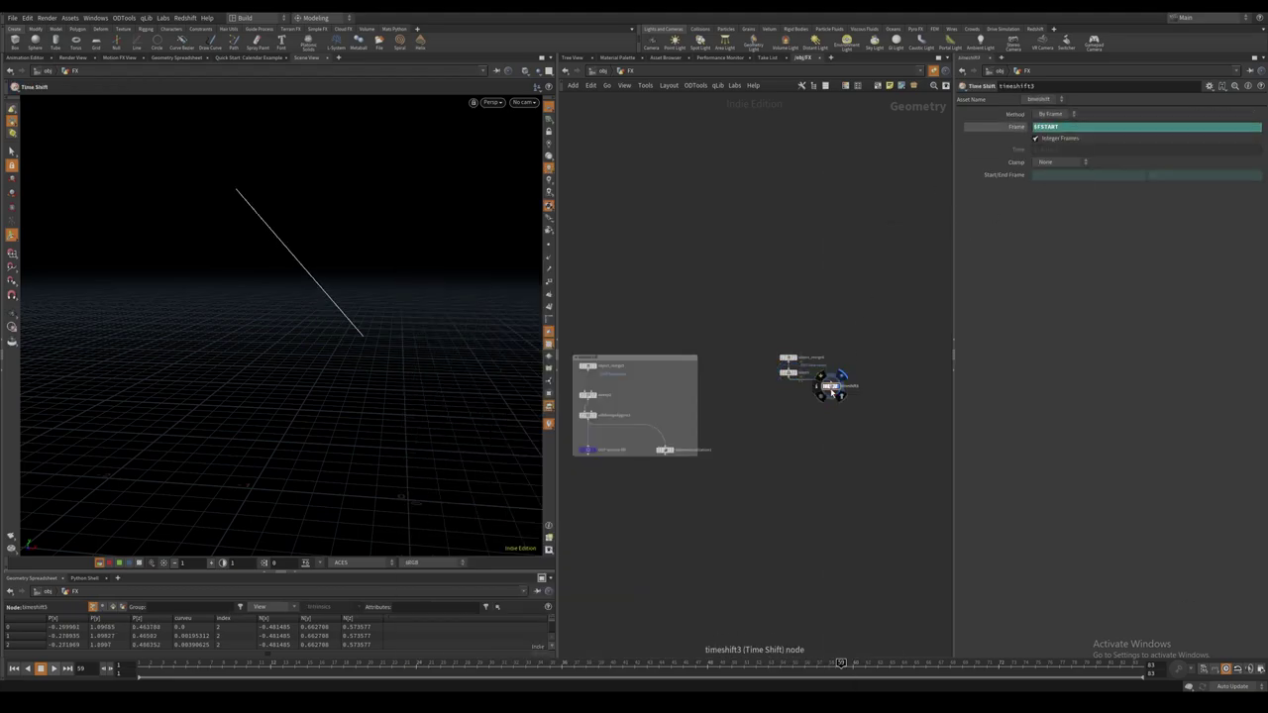
Add an Orientation Along Curve node below the Time Shift and display it.
click(833, 395)
key(Tab)
text(orient)
key(Return)
click(833, 409)
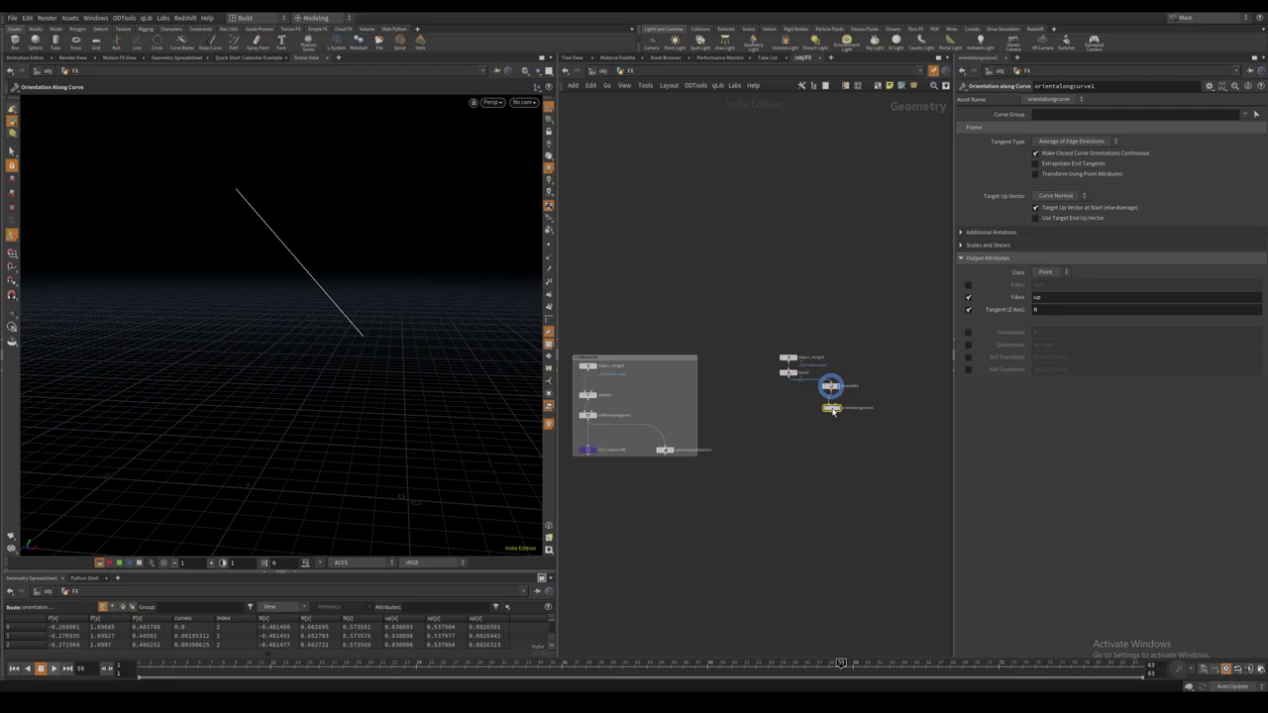
click(838, 407)
Output the curve's Y axis as N and its tangent as axis, and show the point normals.
text(N)
key(Return)
click(549, 258)
double_click(1050, 310)
text(axis)
key(Return)
alt+drag(347, 322, 364, 299)
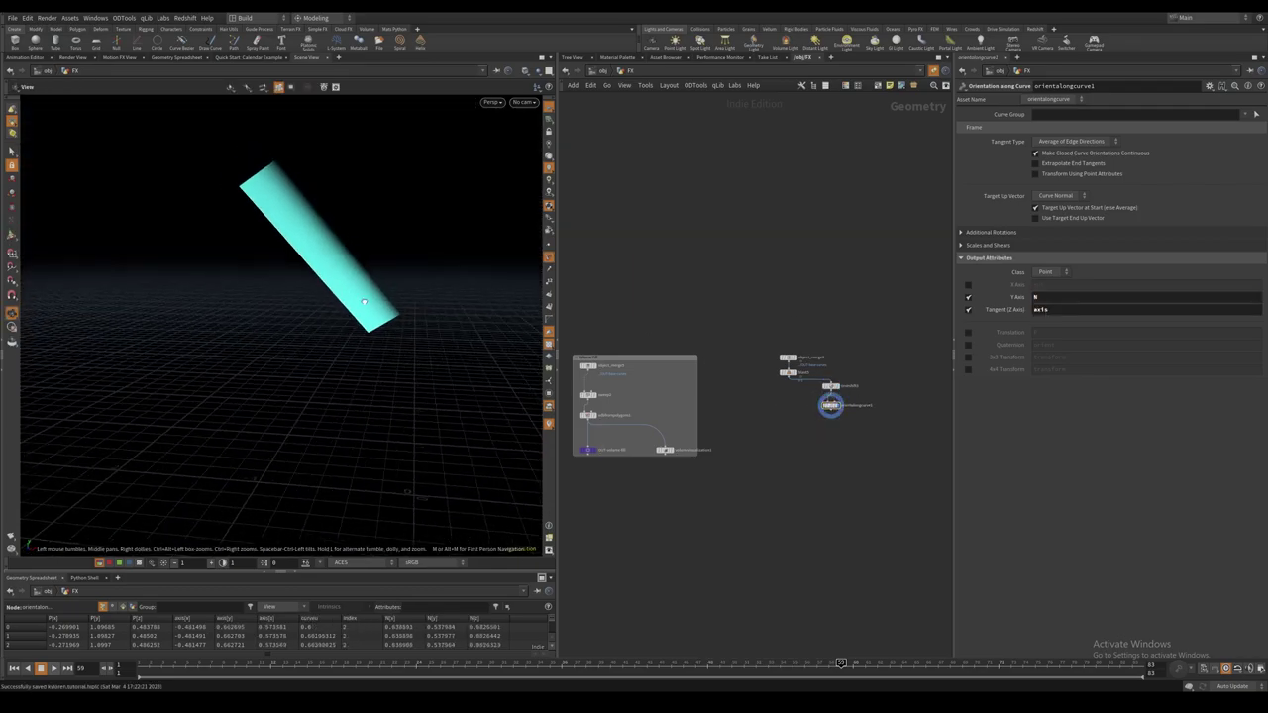
Add an Attribute Copy fed by the Blast and the Orientation Along Curve, and display it.
click(789, 379)
key(Tab)
text(attribcopy)
key(Return)
drag(790, 422, 789, 422)
click(793, 416)
click(831, 411)
click(794, 422)
Set the Attribute Copy to transfer the N and axis attributes.
click(831, 406)
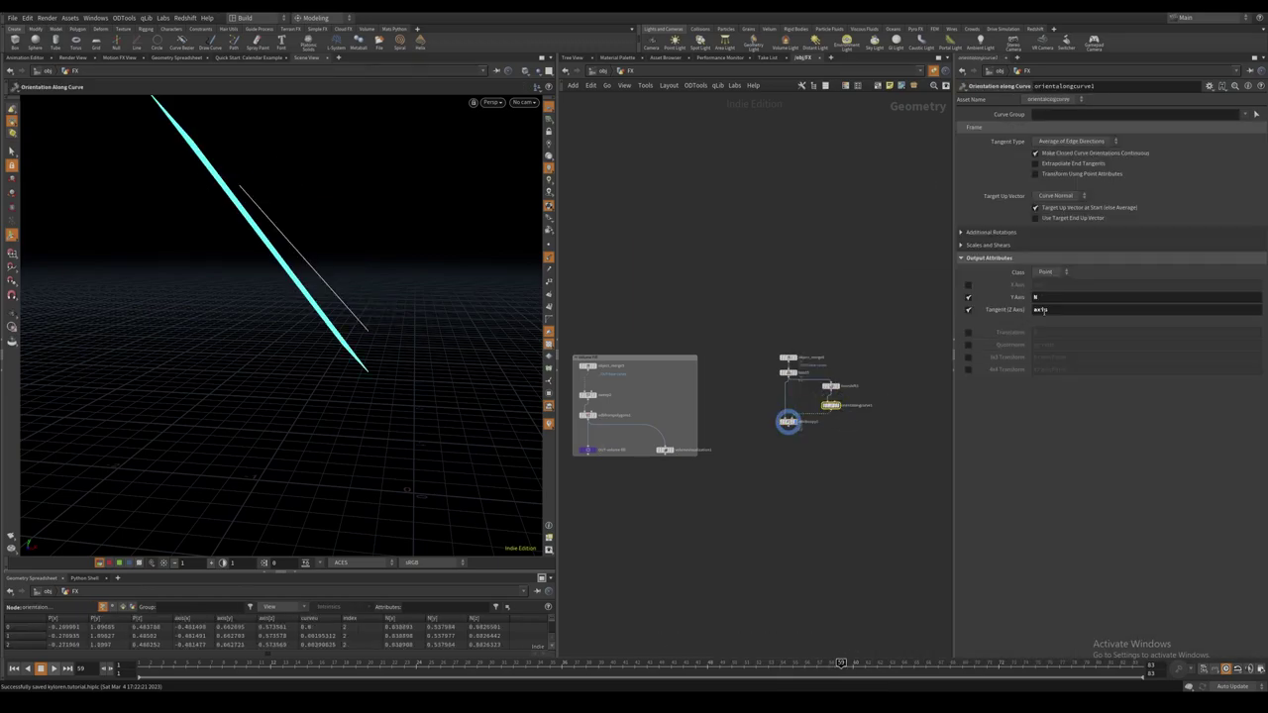
click(789, 422)
click(1060, 201)
text(N axis)
key(Return)
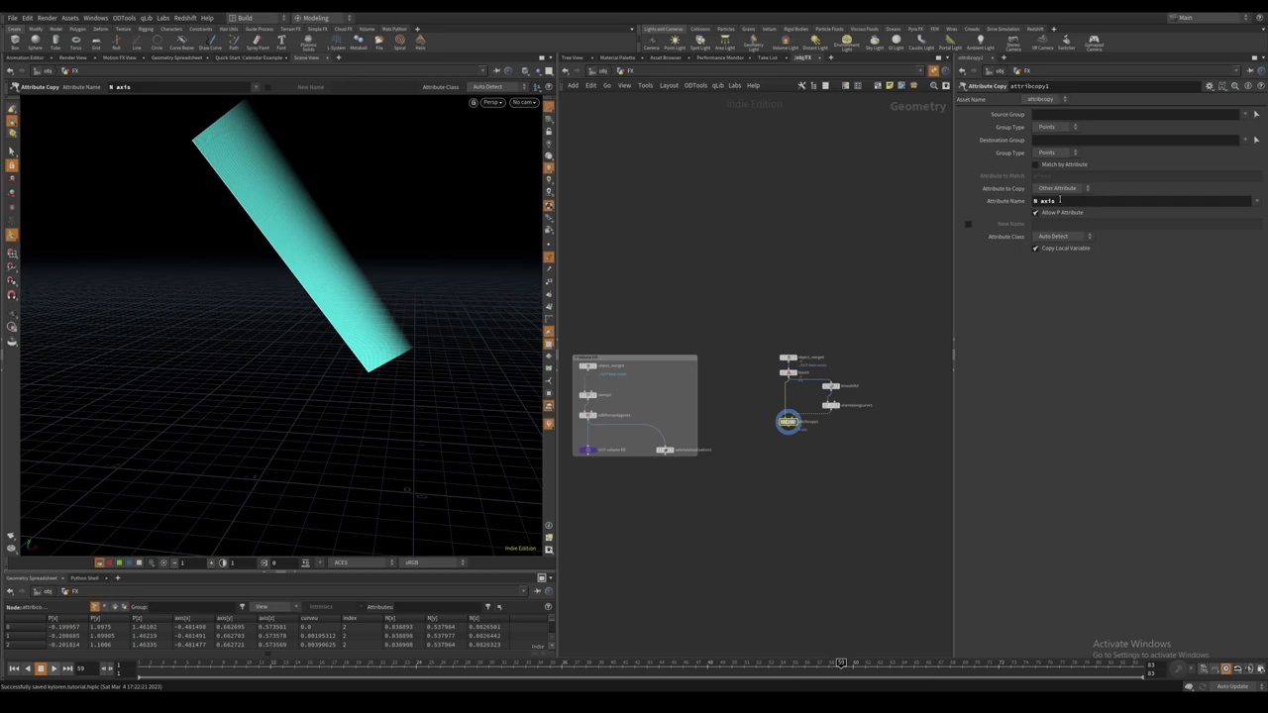
Play back the animation to examine how the blade curve's normals behave over time.
click(830, 385)
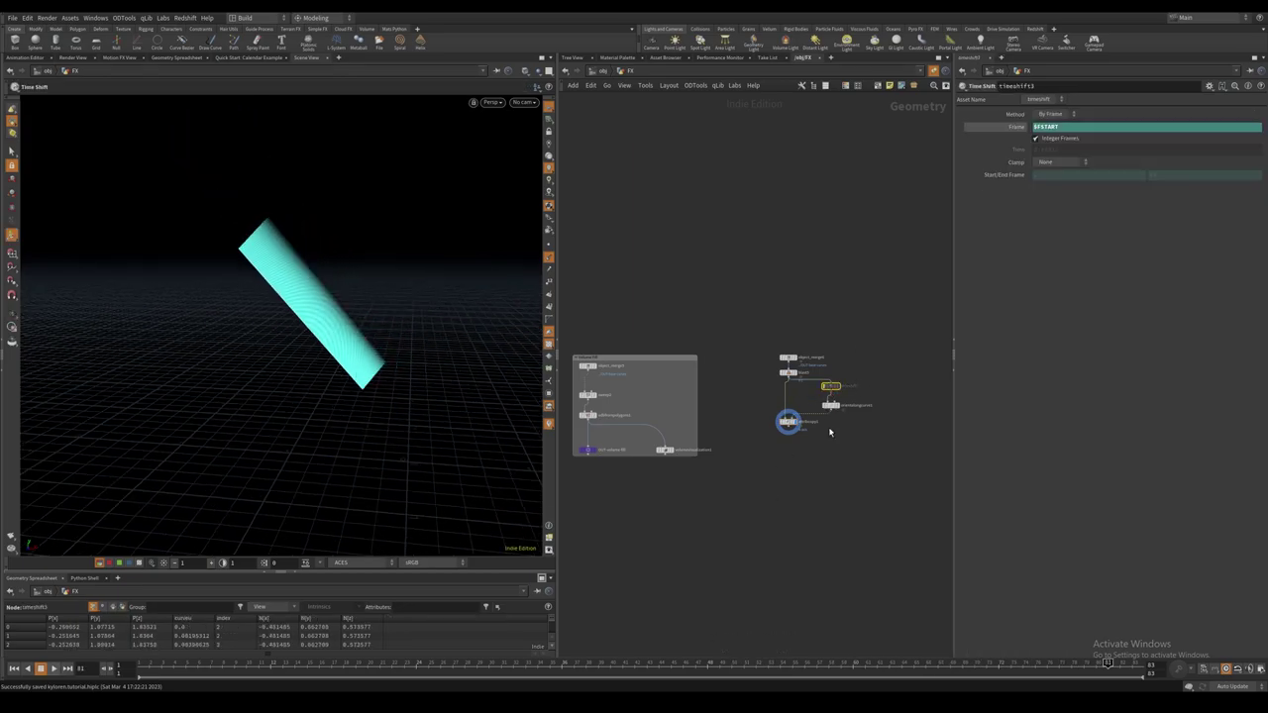
key(Up)
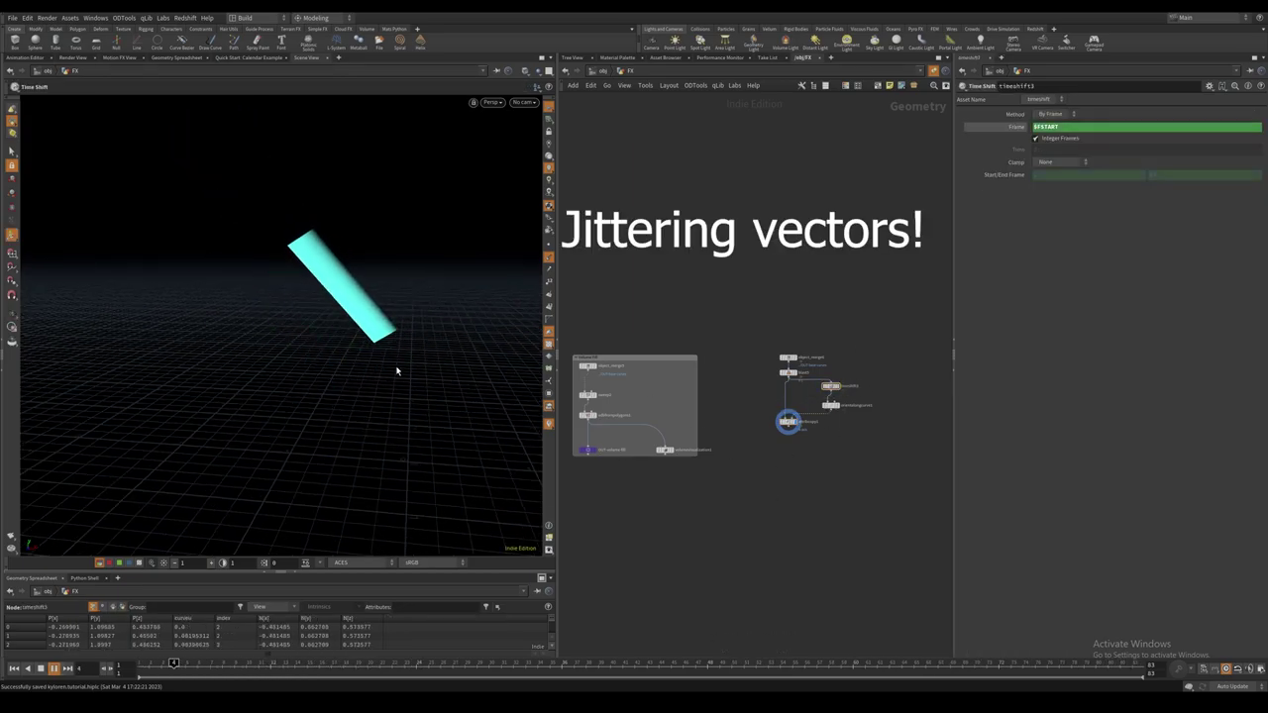
key(Up)
Add a for-each loop with a metadata node below the Attribute Copy and lower its end block to make room.
middle_drag(842, 472, 841, 410)
click(788, 368)
key(Tab)
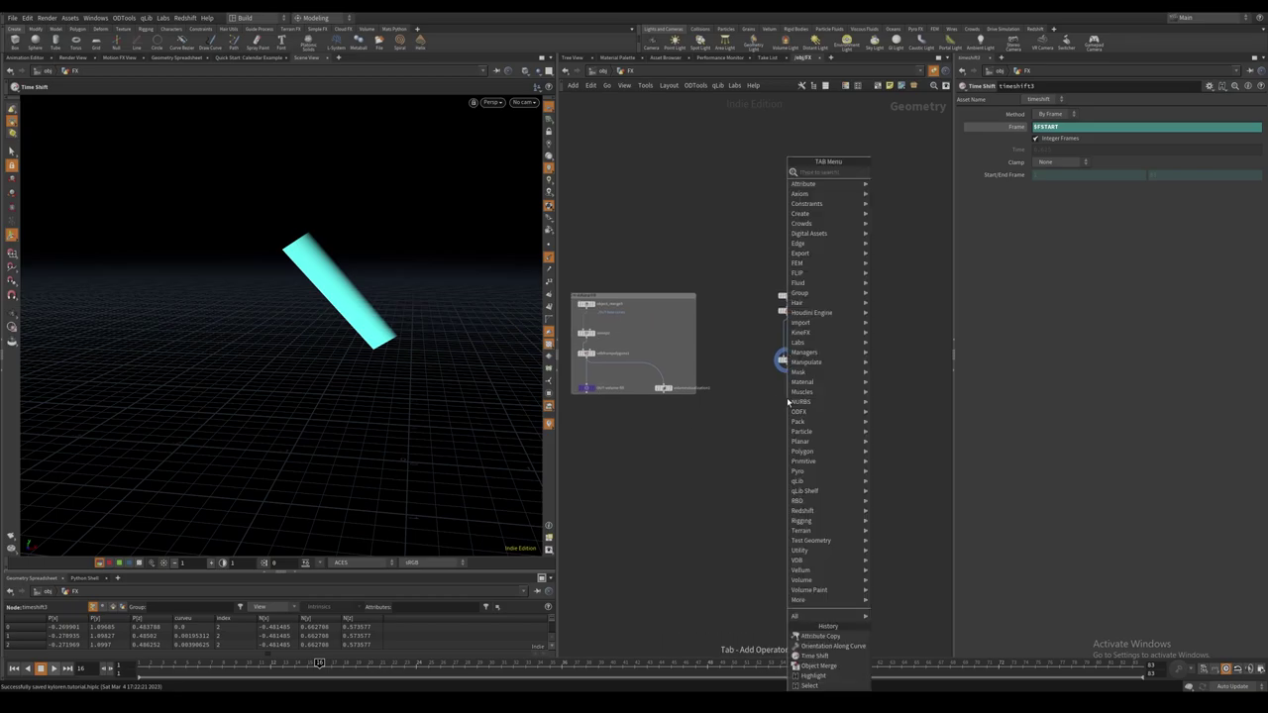
text(fore)
key(Return)
click(788, 399)
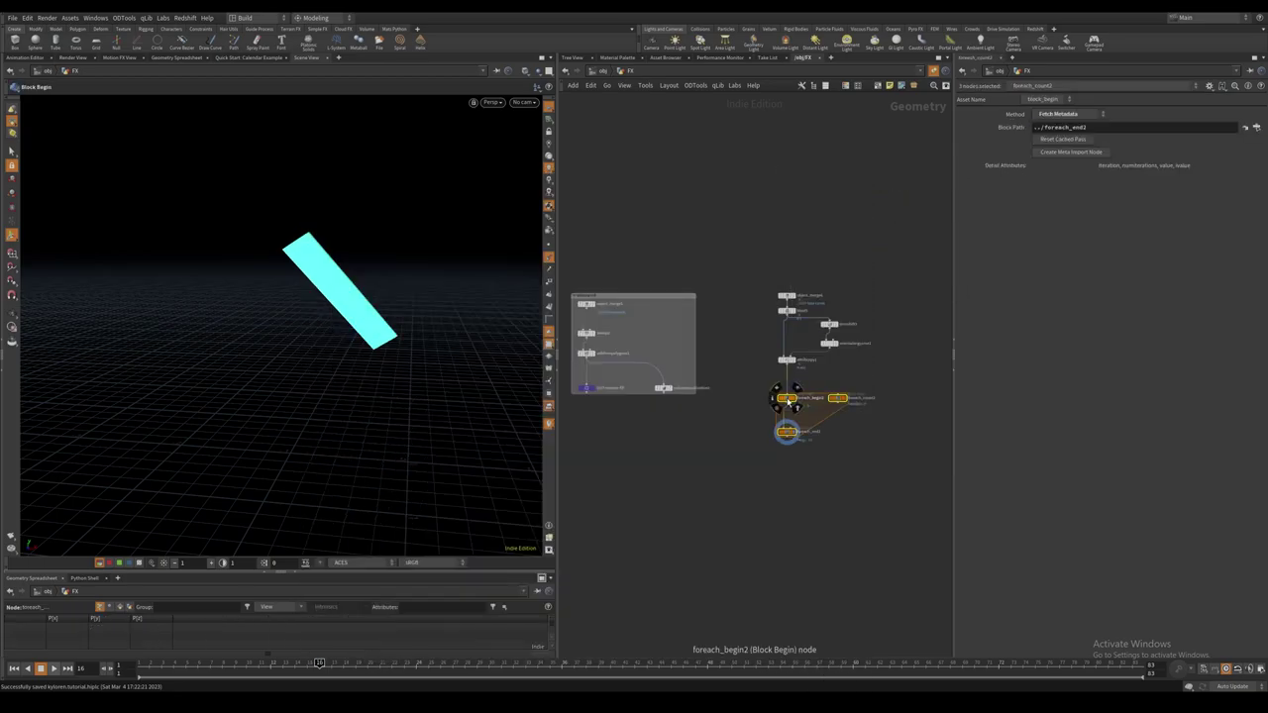
click(787, 433)
drag(788, 433, 787, 502)
click(807, 461)
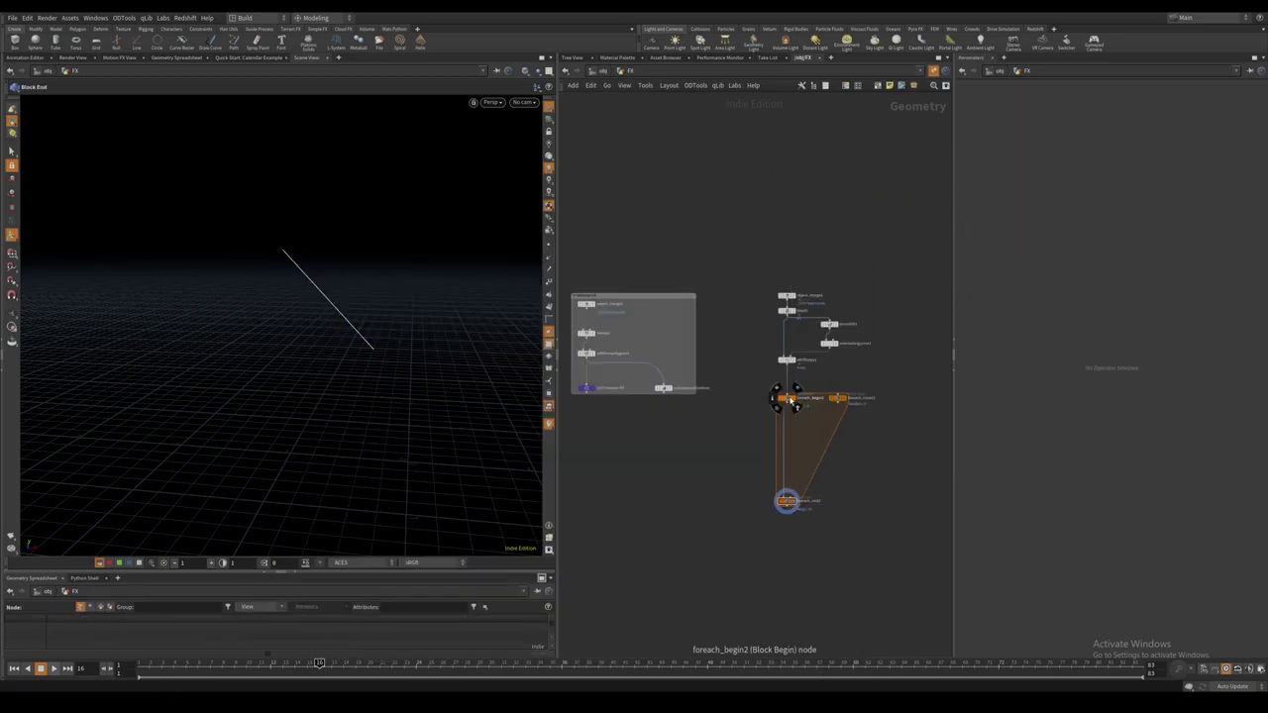
Insert a Point VOP named create_spirals inside the loop and feed it the loop's metadata node.
right_click(790, 428)
text(pvop)
key(Return)
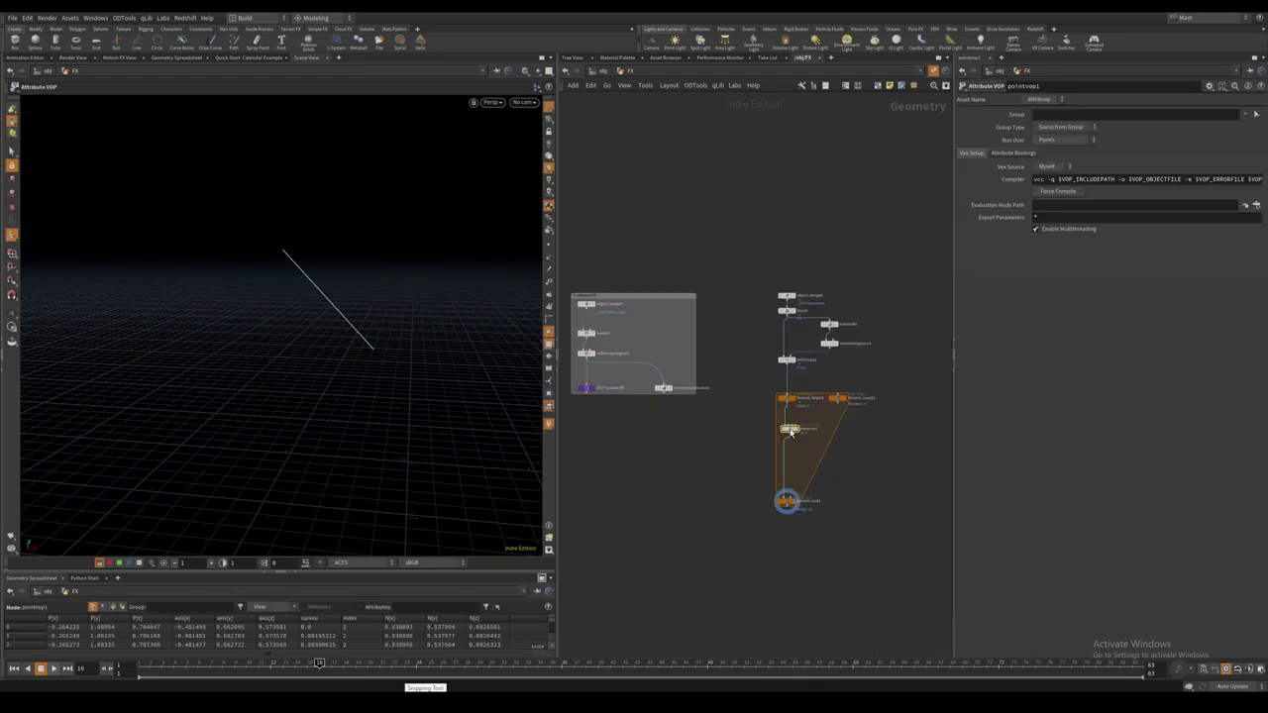
drag(790, 428, 788, 443)
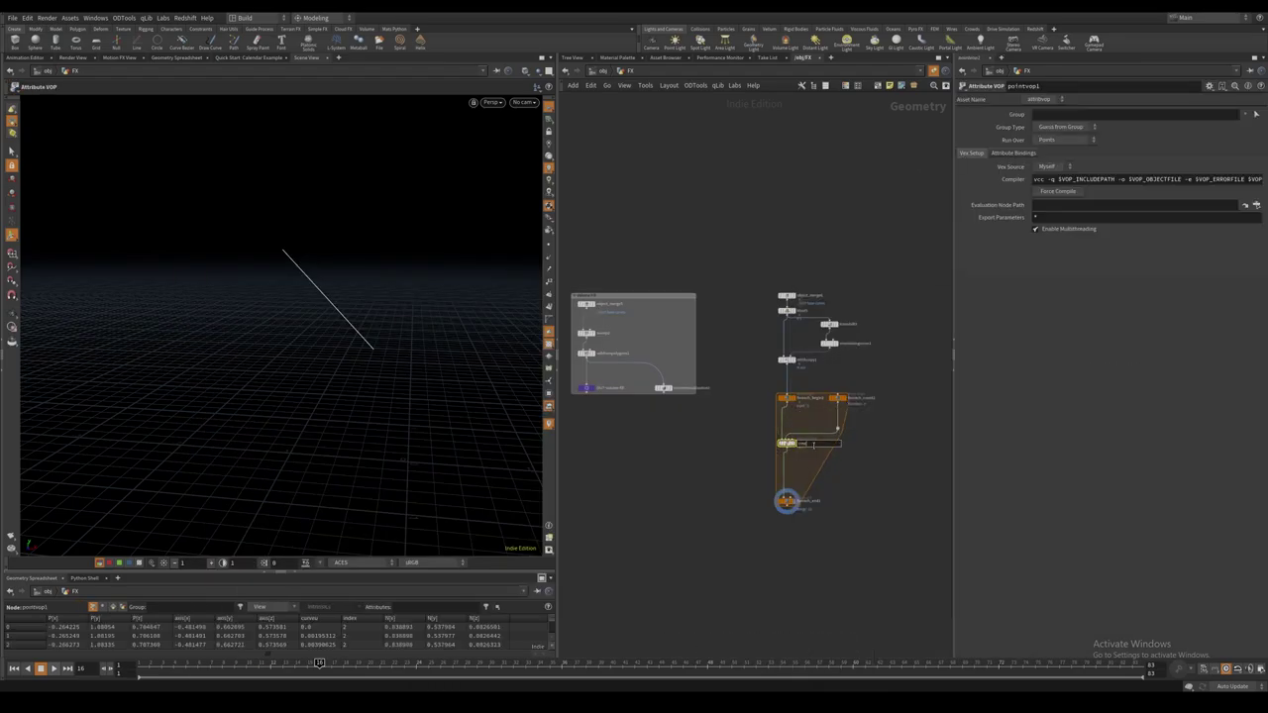
key(Return)
Inside create_spirals, add a vector Bind node for the axis attribute and place it below the global parameters.
double_click(788, 443)
middle_drag(751, 492, 733, 426)
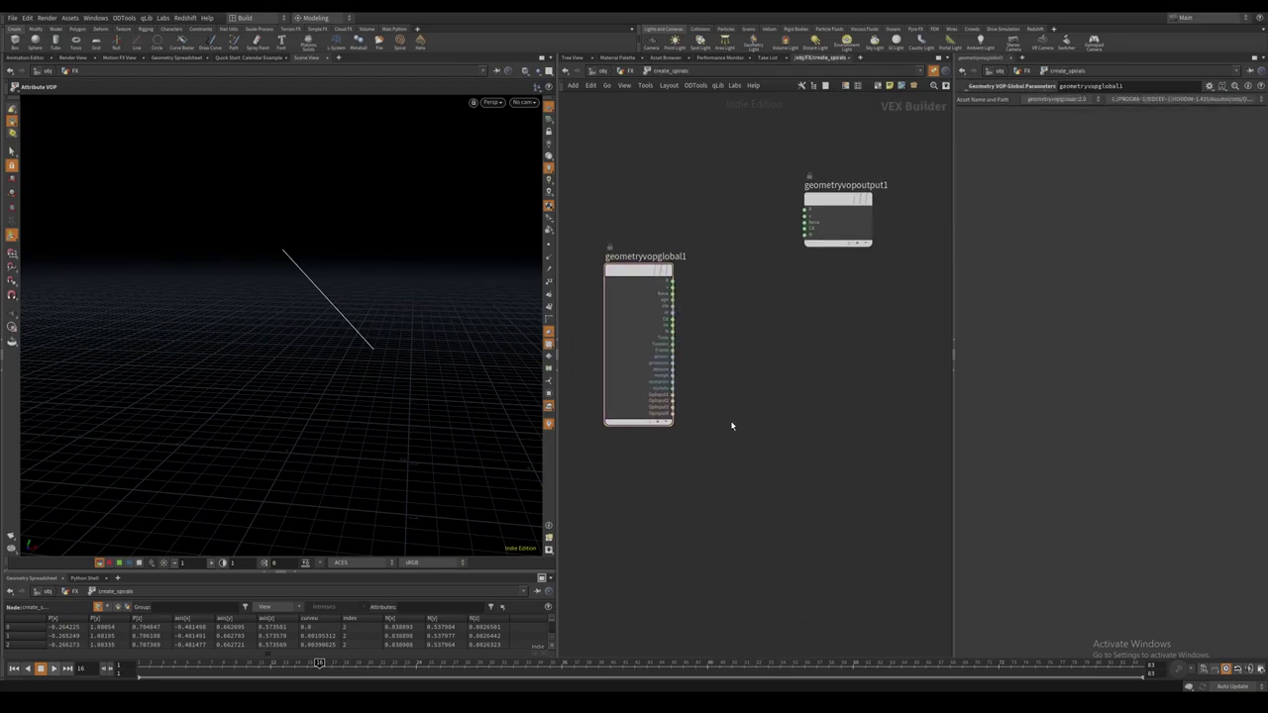
key(Tab)
key(Return)
click(733, 426)
click(1076, 129)
click(1070, 202)
double_click(1059, 116)
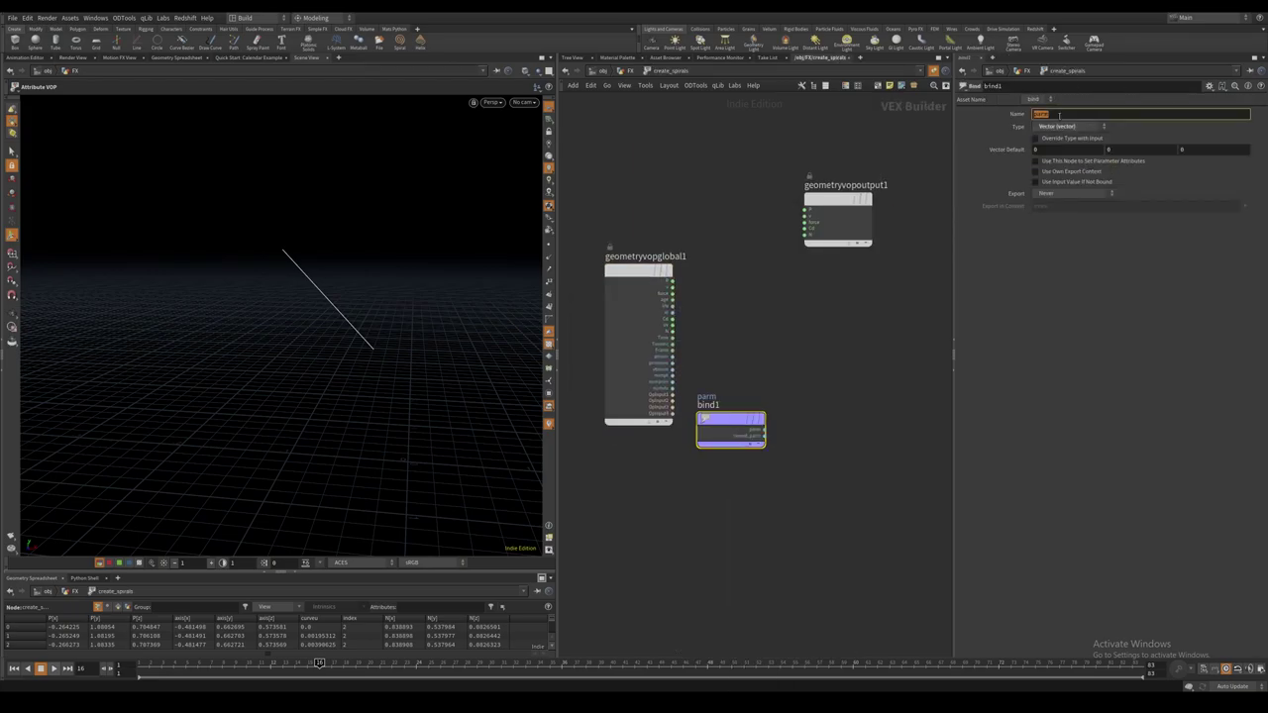
drag(742, 425, 649, 541)
Add a parameter node named iteration and arrange it above the axis bind.
key(Tab)
text(para)
key(Return)
click(632, 471)
click(632, 470)
click(1053, 115)
text(iteration)
key(Tab)
middle_drag(753, 598, 767, 560)
drag(666, 499, 667, 530)
drag(662, 428, 663, 446)
middle_drag(711, 438, 719, 471)
click(1052, 165)
click(1061, 176)
Feed the iteration parameter into a Random node.
click(696, 489)
key(Tab)
text(rand)
key(Return)
Multiply the random value with a Multiply Constant node whose multiplier is $PI * 2.
click(819, 492)
key(Tab)
text(mul)
key(Down)
key(Return)
drag(797, 486, 798, 476)
text($PI * 2)
key(Return)
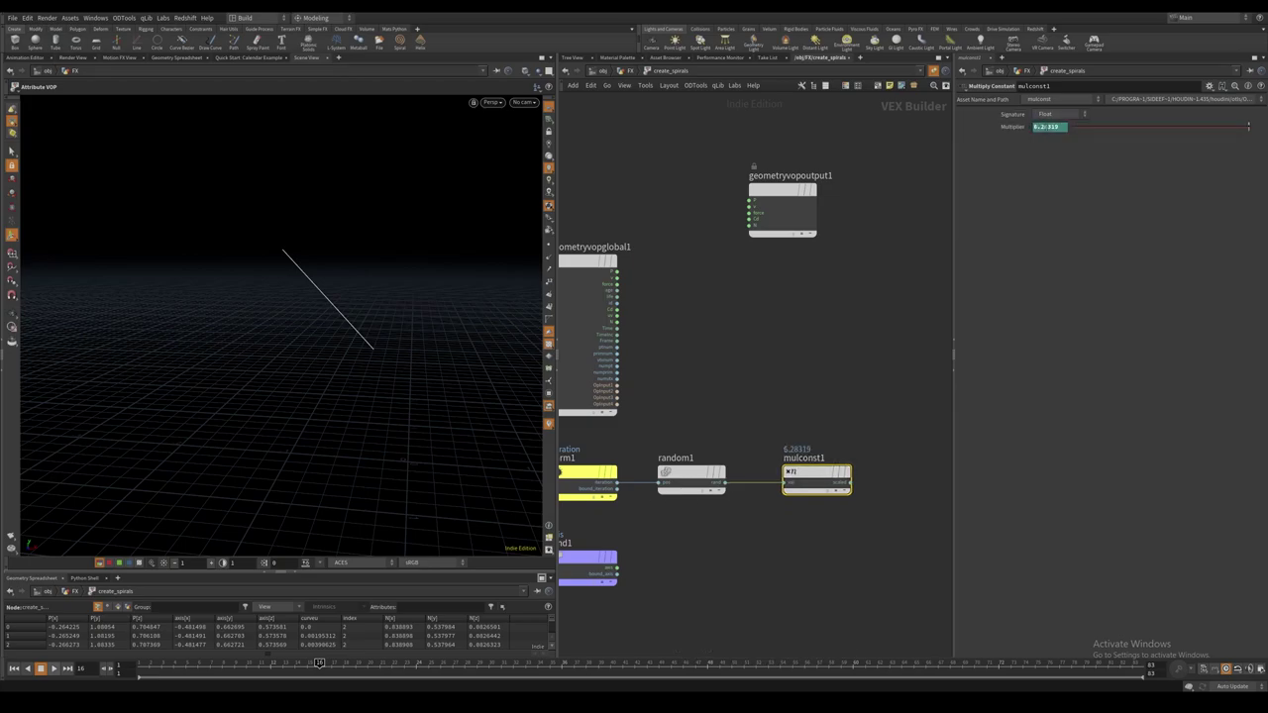
Add a Quaternion node that takes its angle from the multiplied random value and its axis from the axis bind.
scroll(753, 520, down, 3)
middle_drag(753, 520, 760, 466)
click(799, 485)
key(Tab)
text(quat)
key(Return)
click(876, 476)
scroll(875, 476, up, 3)
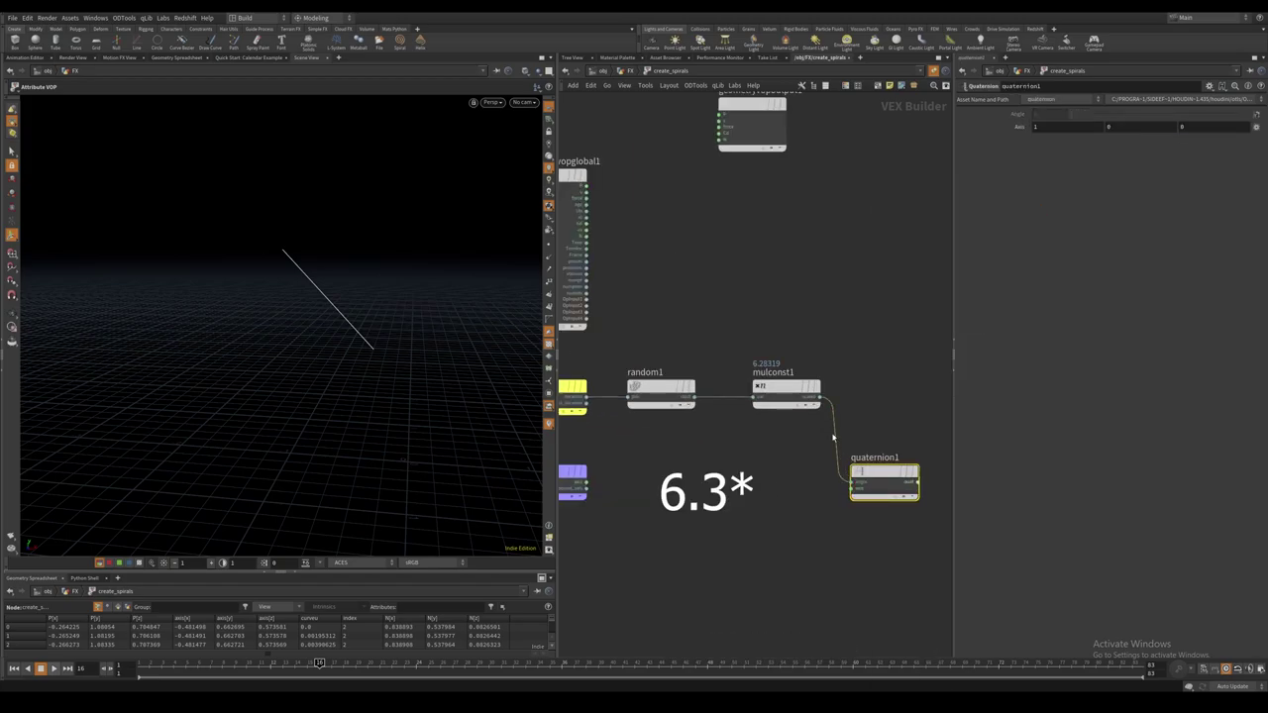
drag(858, 484, 588, 483)
scroll(662, 540, down, 3)
middle_drag(662, 539, 734, 509)
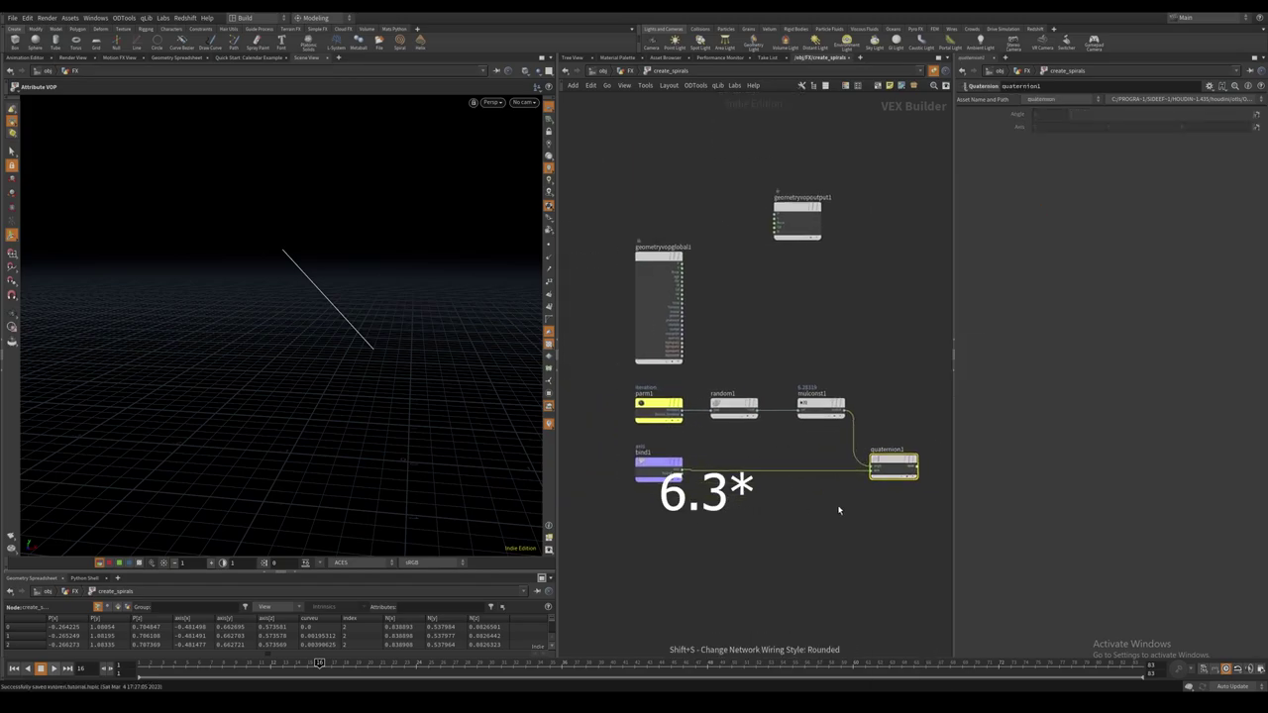
Set the Iteration parameter of create_spirals to the expression detail(1, "iteration", 0).
text(u)
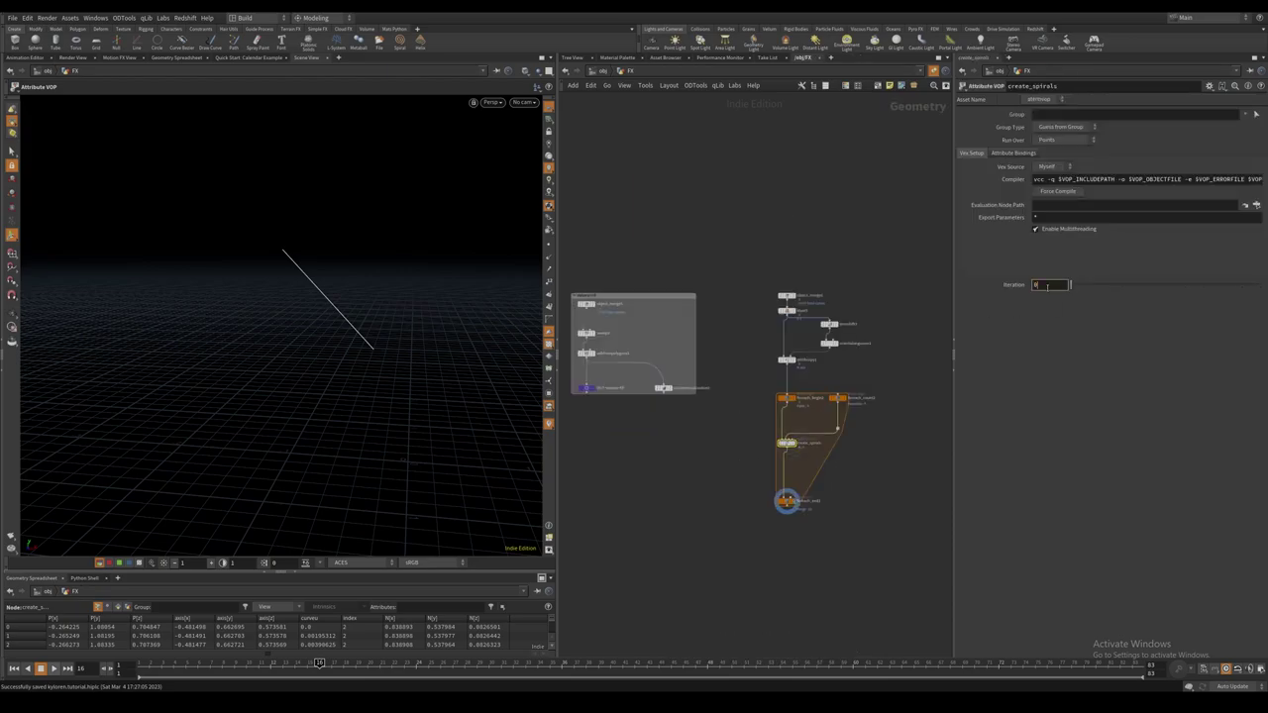
text(detail(1, "iteration", )
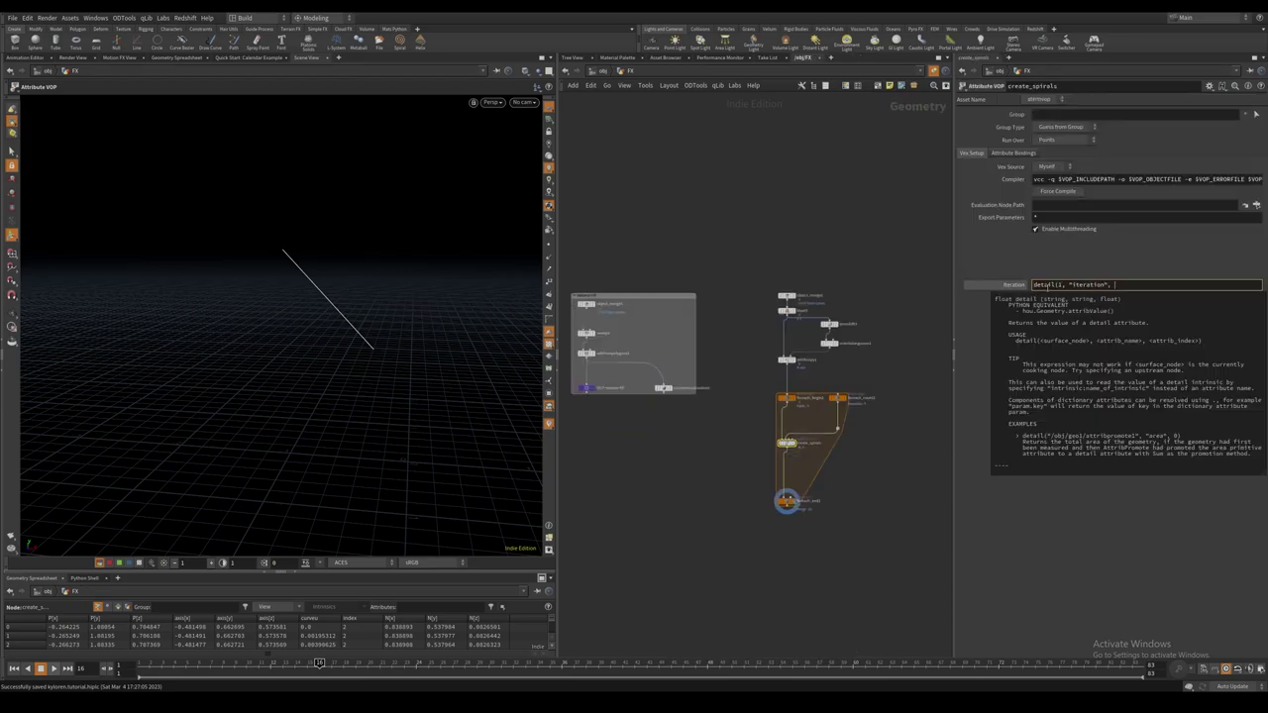
text(0))
key(Return)
Add a Rotate by Quaternion node inside create_spirals, fed by the quaternion and the global normal N.
double_click(786, 445)
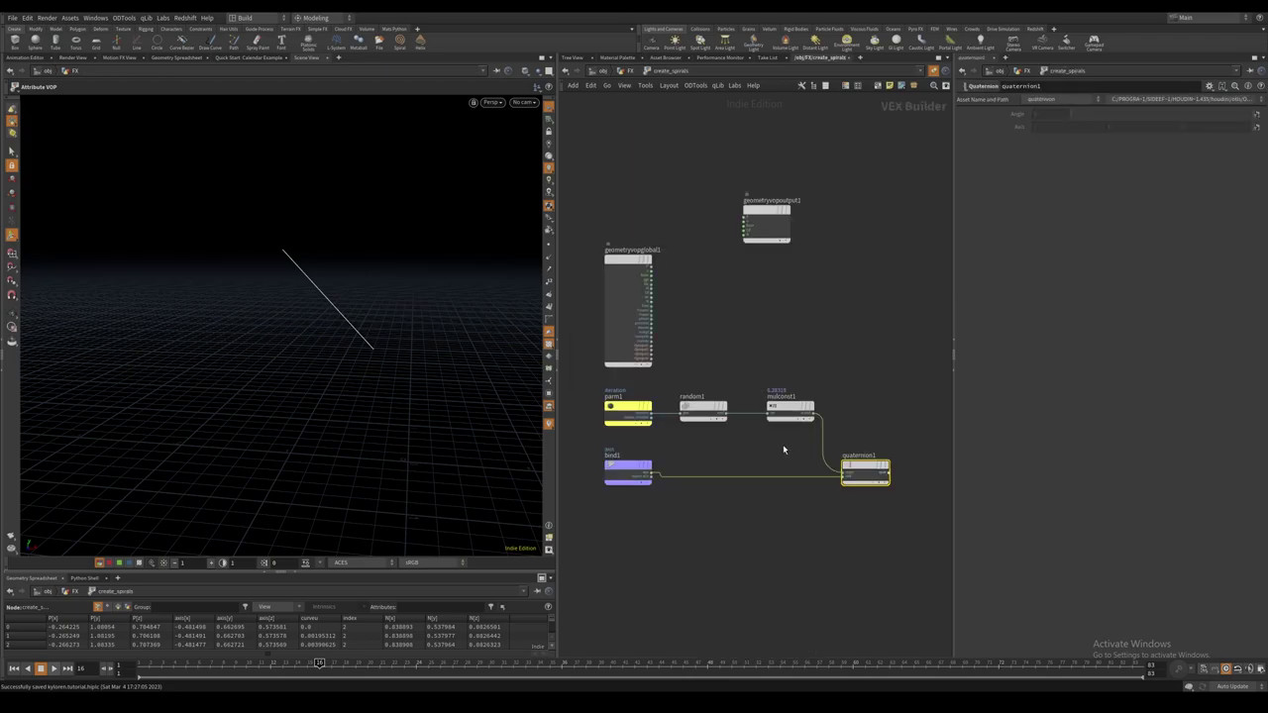
key(Tab)
text(rot)
key(Down)
key(Return)
scroll(824, 337, up, 3)
scroll(862, 370, down, 3)
click(902, 483)
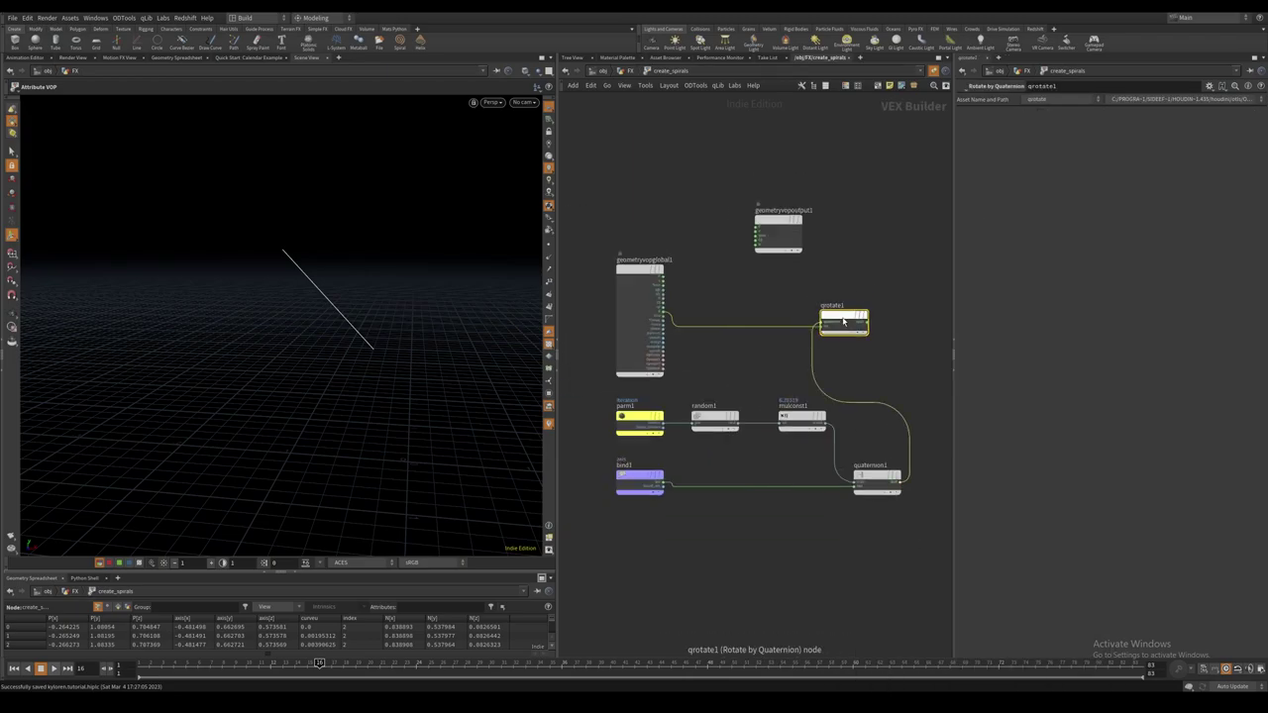
drag(843, 319, 905, 358)
scroll(885, 390, down, 3)
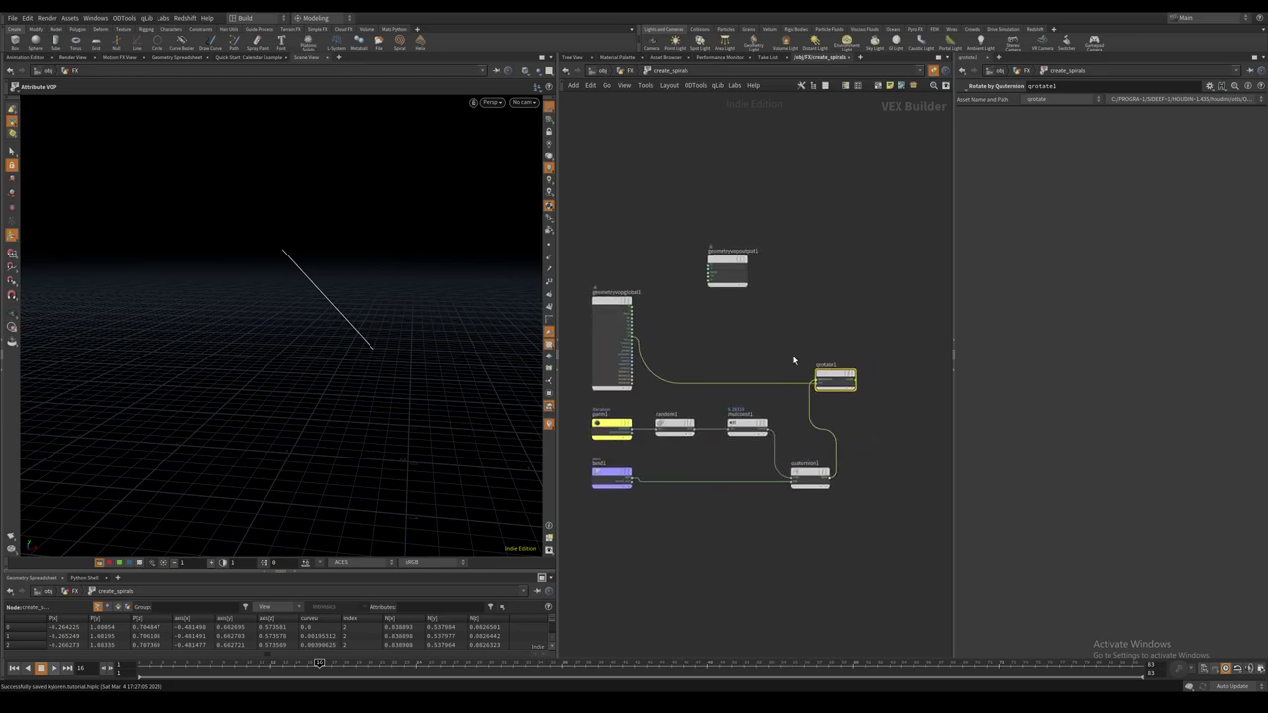
Add the rotated normal to the point position P with an Add node wired into the geometry output.
drag(727, 260, 896, 302)
key(Tab)
text(add)
key(Return)
click(842, 308)
drag(857, 381, 818, 311)
alt+drag(319, 320, 421, 314)
middle_drag(895, 431, 830, 434)
scroll(830, 434, down, 1)
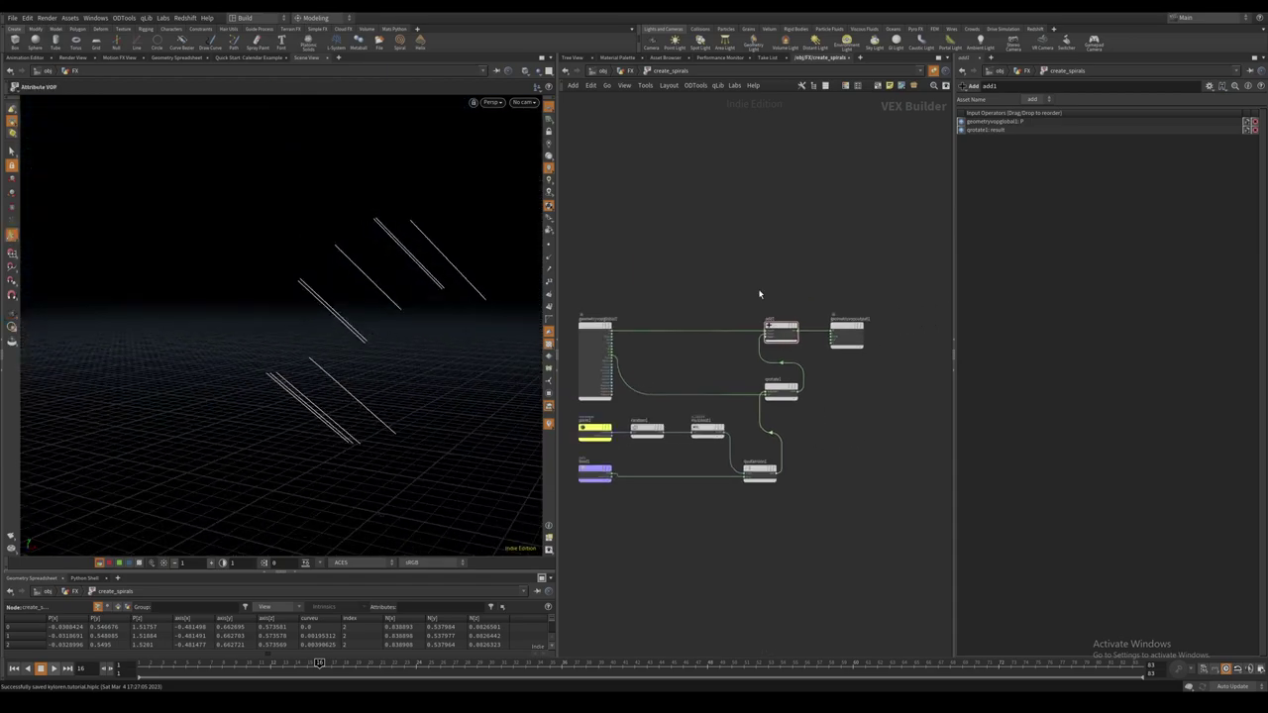
Make room before the Add node and insert a Multiply node after the Rotate by Quaternion.
drag(763, 303, 843, 342)
drag(780, 327, 849, 389)
key(Tab)
text(mul)
key(Return)
click(839, 357)
Add a Bind node for the curveu attribute below the quaternion.
click(789, 546)
key(Tab)
text(bind)
key(Return)
click(783, 552)
click(1061, 117)
drag(783, 555, 841, 551)
Feed curveu into a Ramp Parameter and connect the ramp to the second input of the Multiply node.
scroll(823, 532, up, 3)
text(ramp)
key(Return)
click(819, 543)
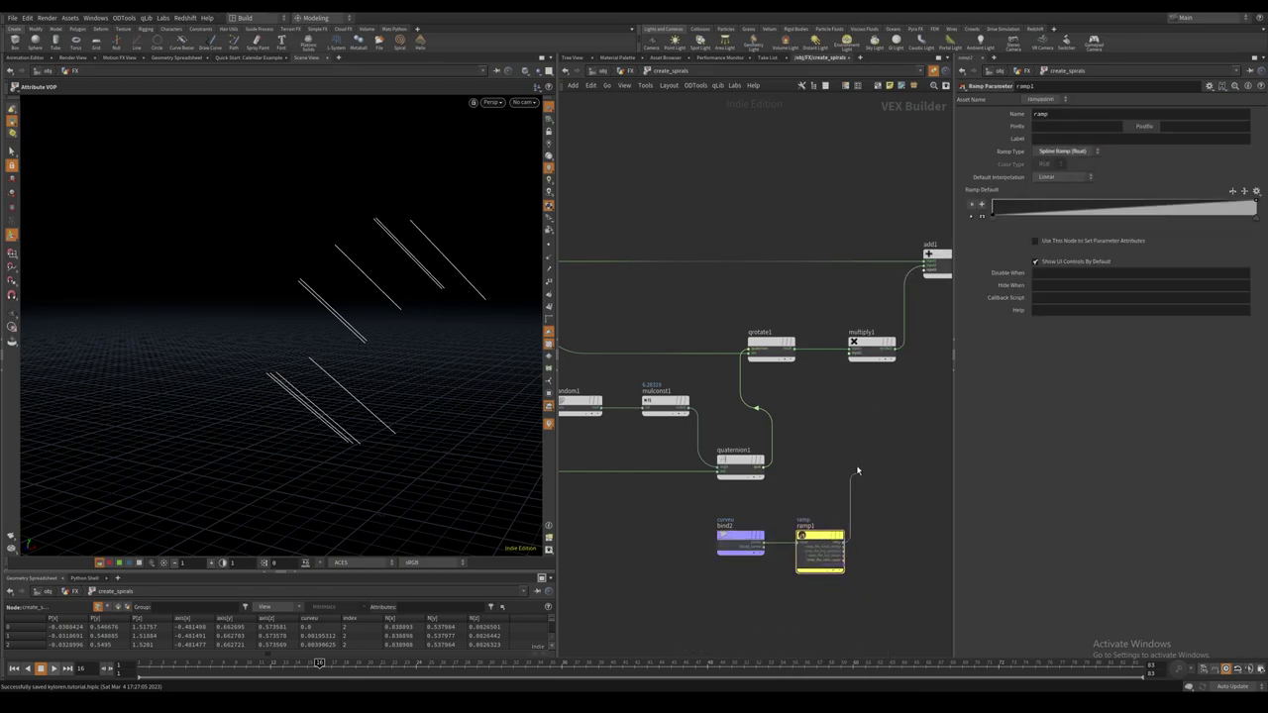
drag(847, 423, 849, 353)
scroll(878, 571, down, 3)
drag(878, 585, 743, 595)
middle_drag(874, 568, 872, 532)
Name the ramp parameter shape and label it Shape.
click(803, 561)
click(1063, 113)
text(shape)
key(Tab)
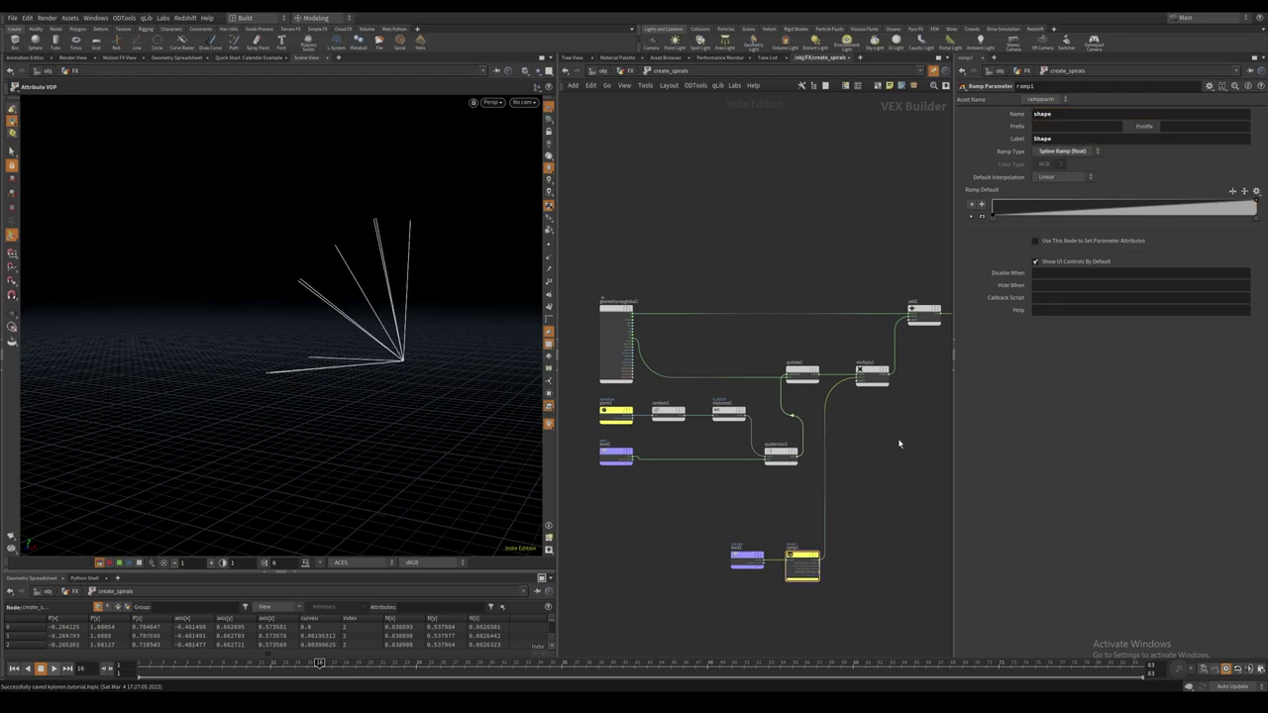
Form the Shape ramp of create_spirals into a B-Spline arch that drops to value 0 at position 1.
key(u)
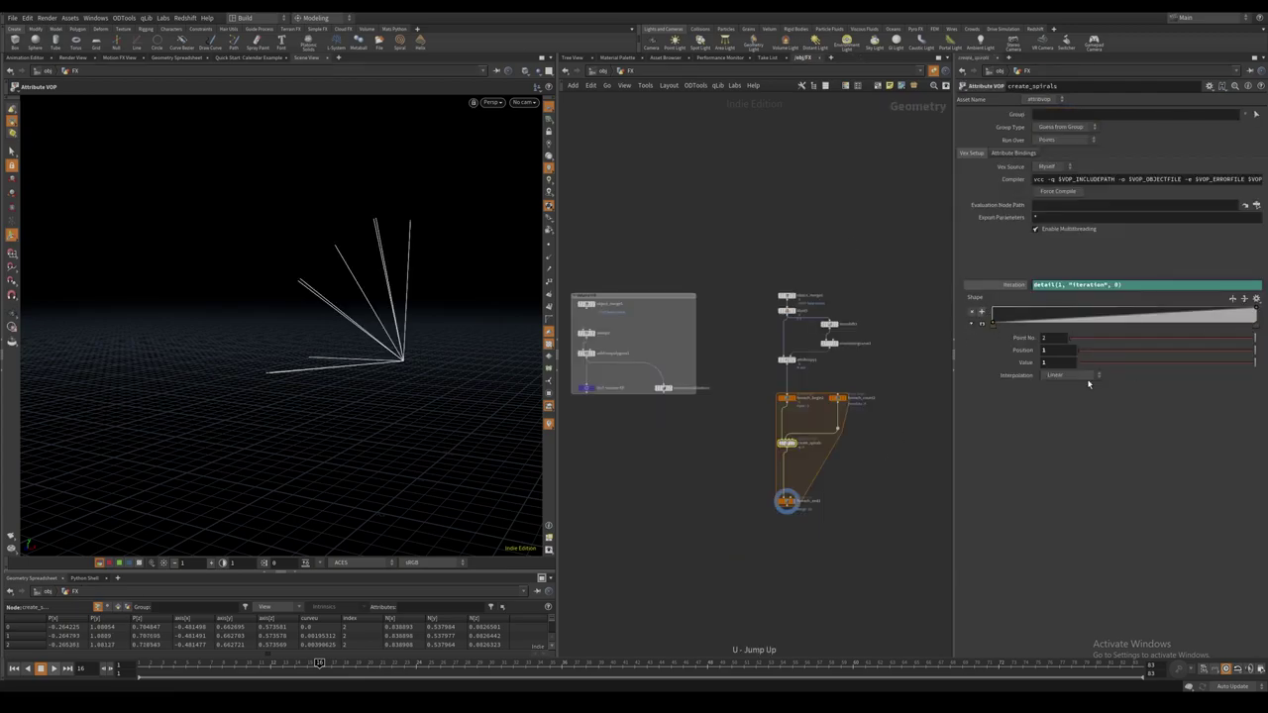
click(1085, 376)
click(1065, 426)
click(1192, 311)
drag(1258, 308, 1257, 327)
alt+drag(451, 362, 390, 380)
Create a parameter on the Multiply node's third input, named offset_amplitude and labelled Offset Amplitude.
double_click(787, 444)
scroll(813, 353, up, 4)
middle_click(813, 330)
click(832, 337)
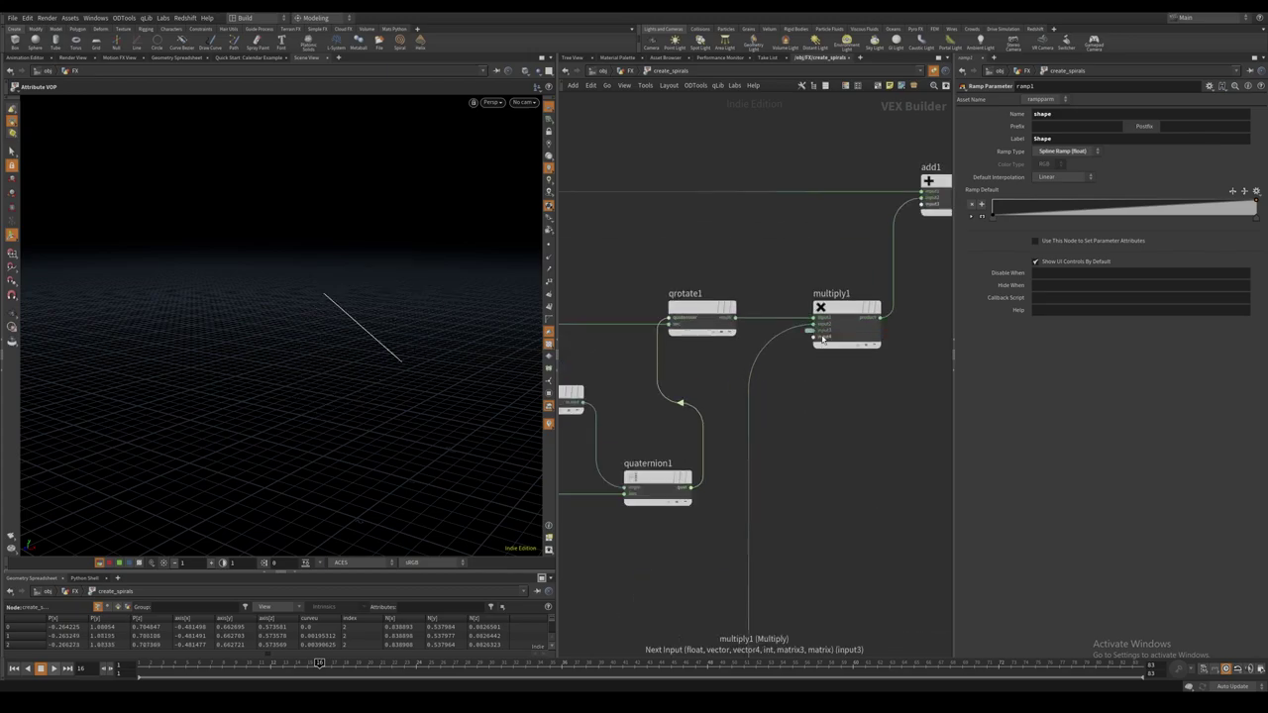
click(808, 330)
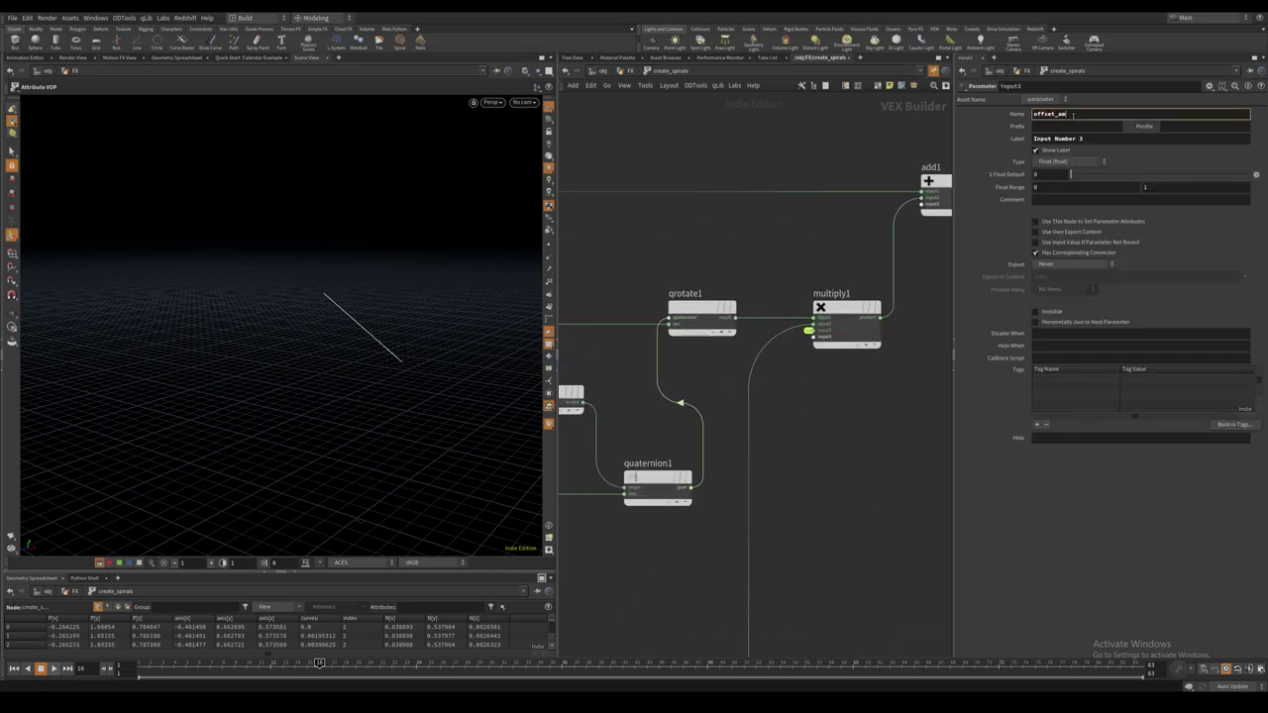
key(Tab)
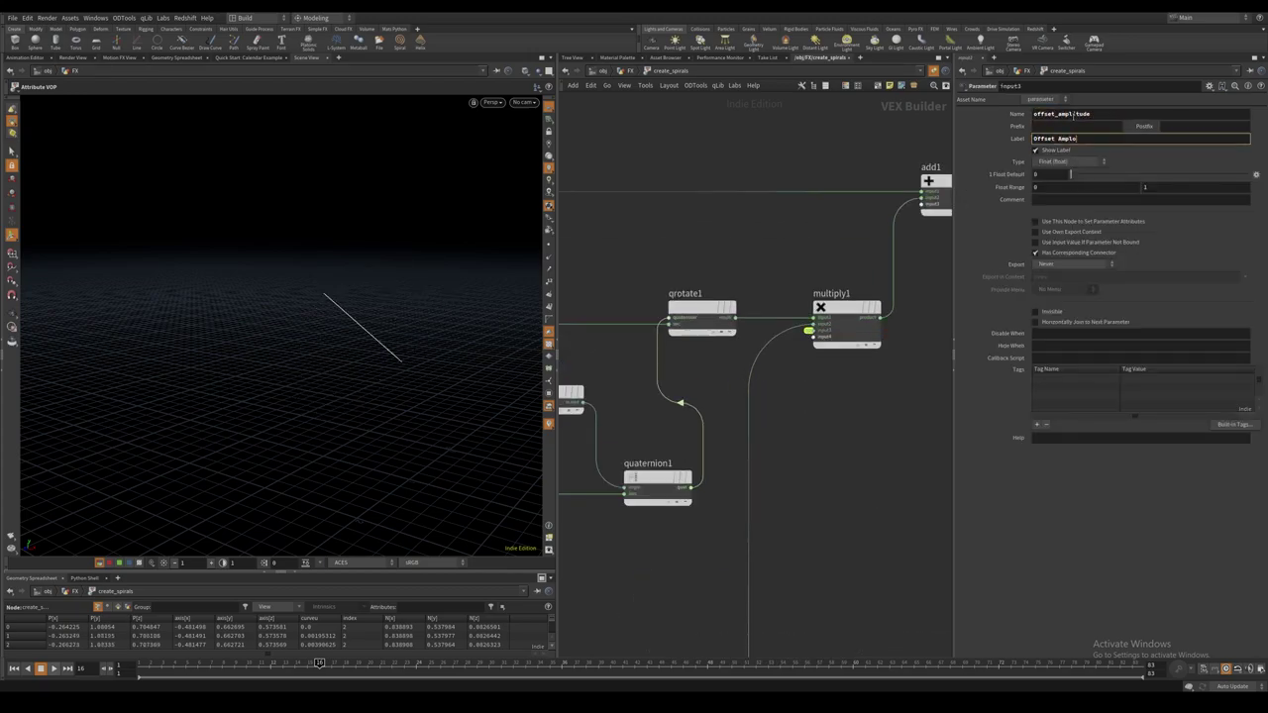
scroll(858, 429, down, 3)
Set the Offset Amplitude of create_spirals to 0.1.
key(u)
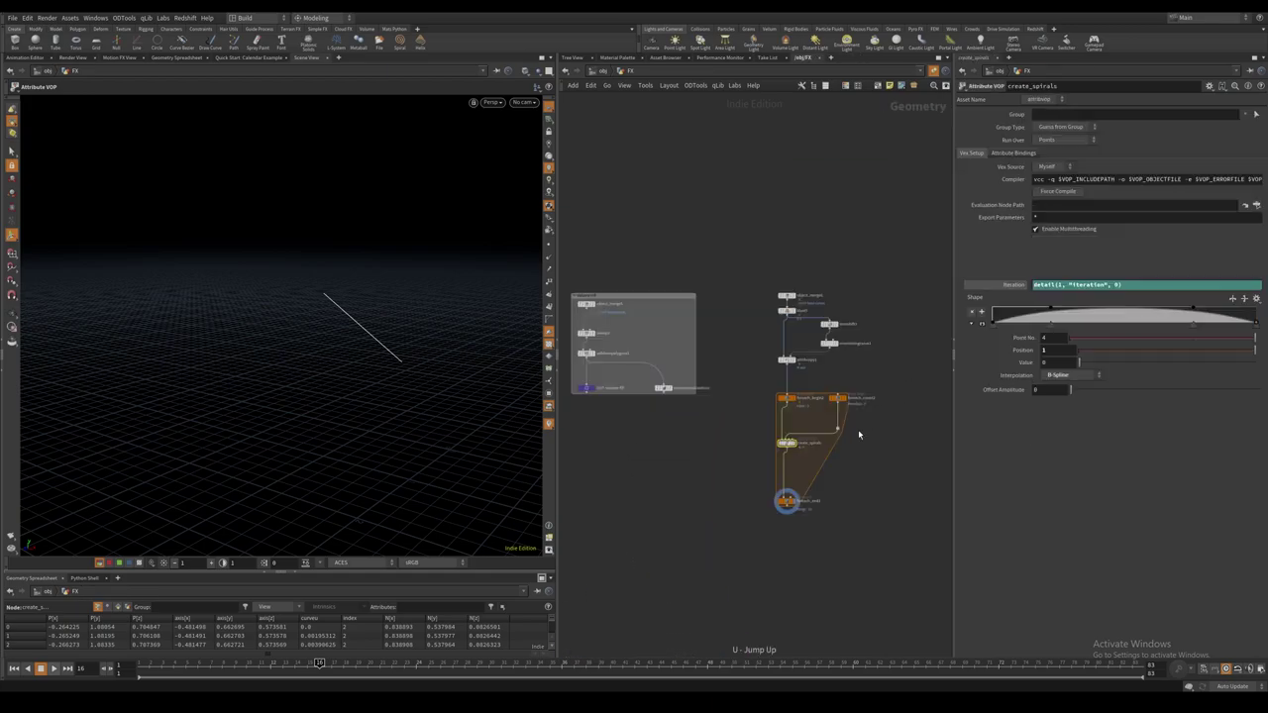
key(Return)
alt+right_drag(386, 324, 471, 424)
Feed curveu into a Sine node and wire its result into the free input of the offset Multiply node.
key(i)
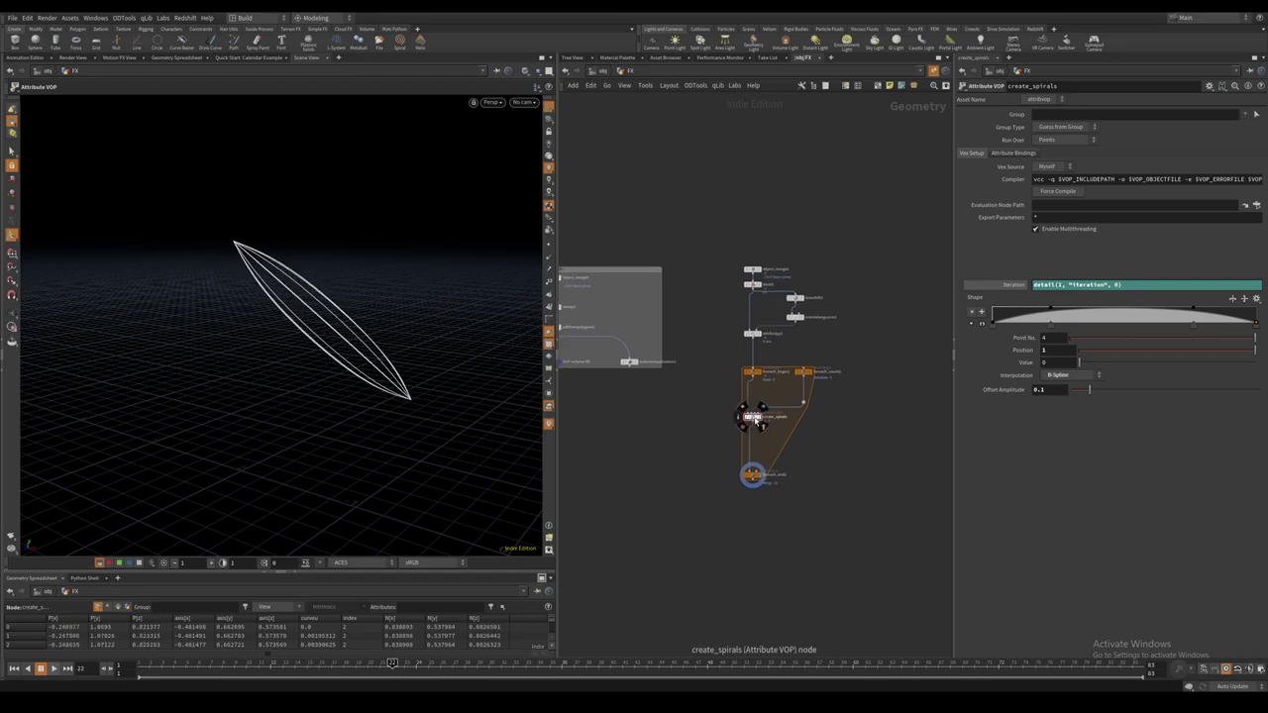
scroll(723, 466, up, 3)
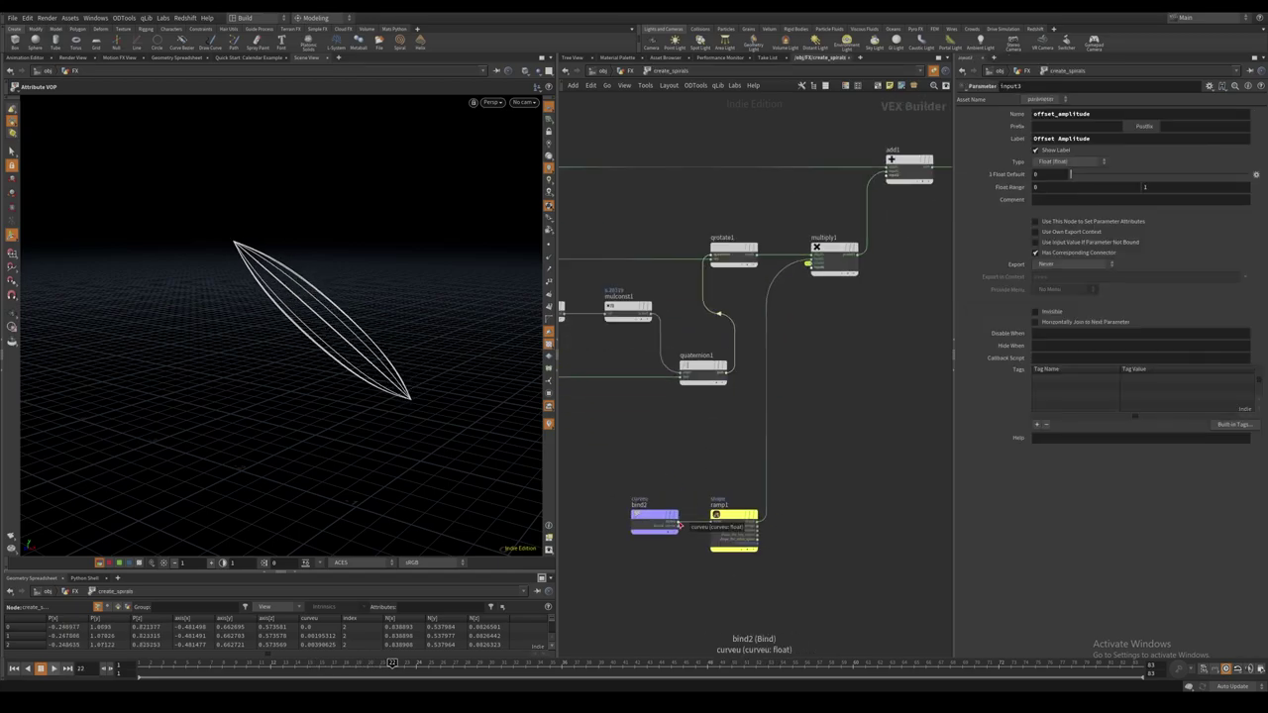
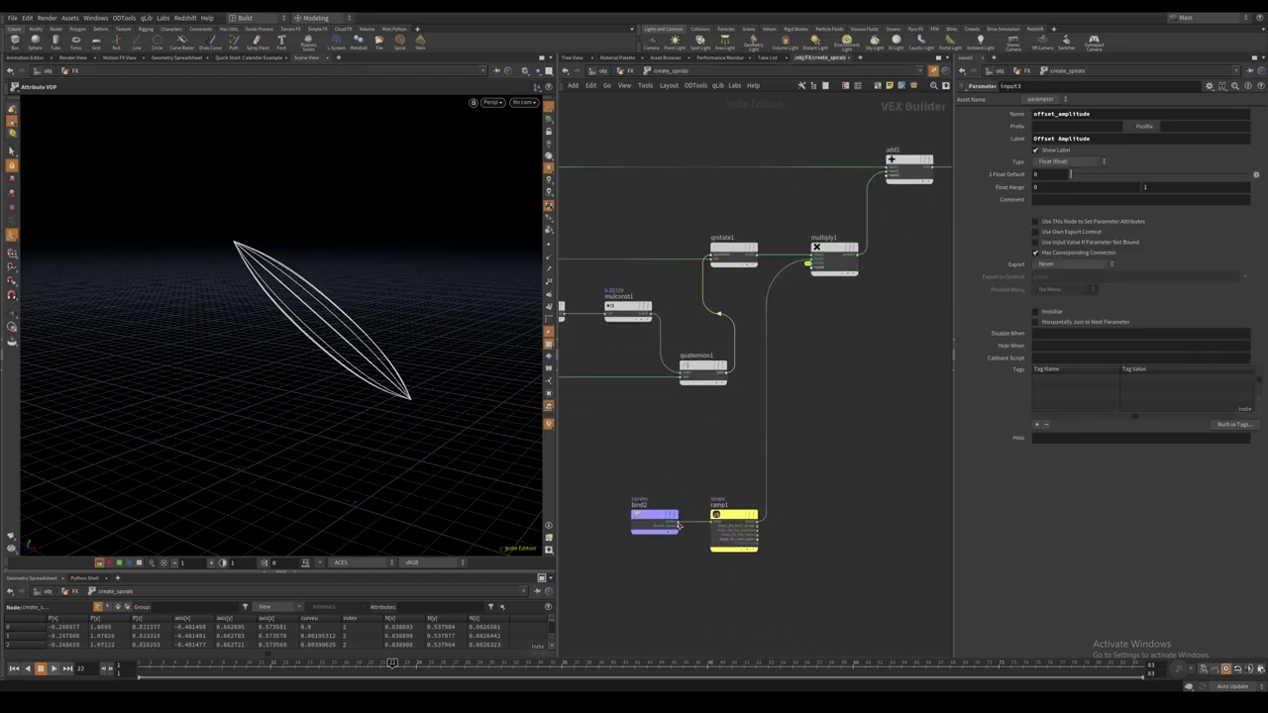
click(678, 525)
key(Tab)
text(sine)
key(Return)
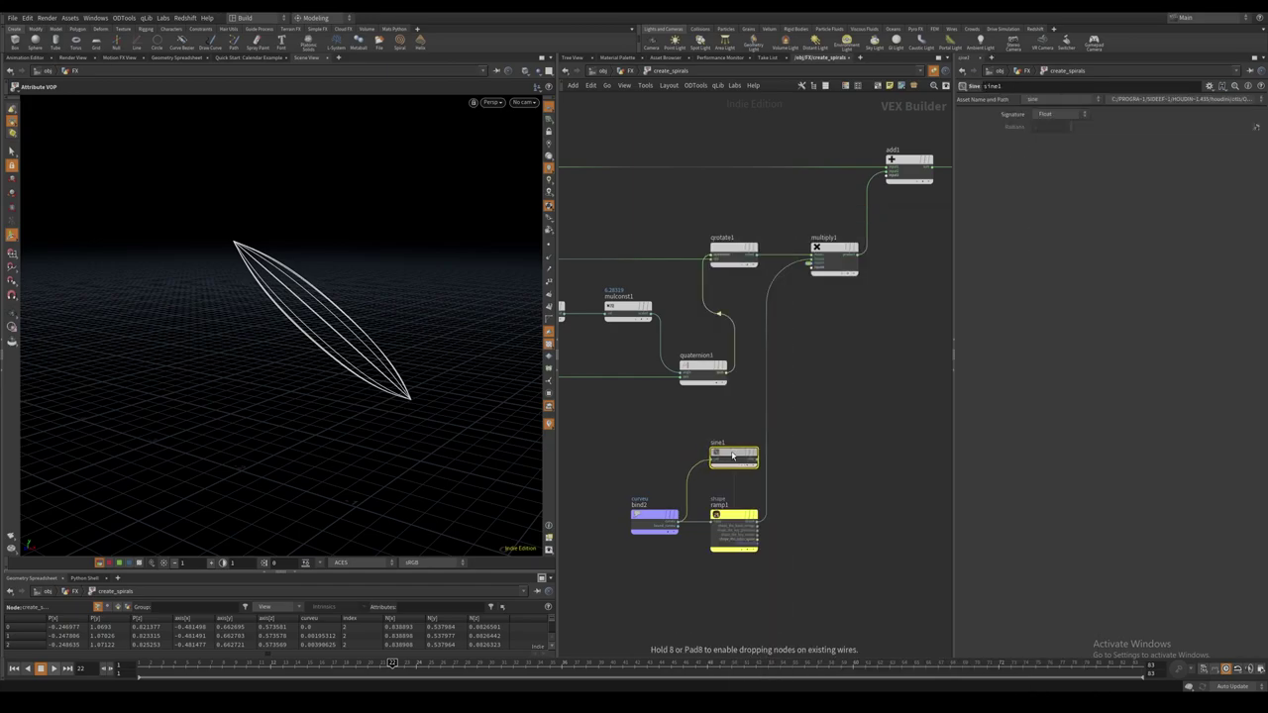
click(733, 455)
click(757, 459)
click(810, 268)
Rearrange the sine, curveu bind, Add and output nodes for a clearer layout.
middle_drag(807, 483, 802, 436)
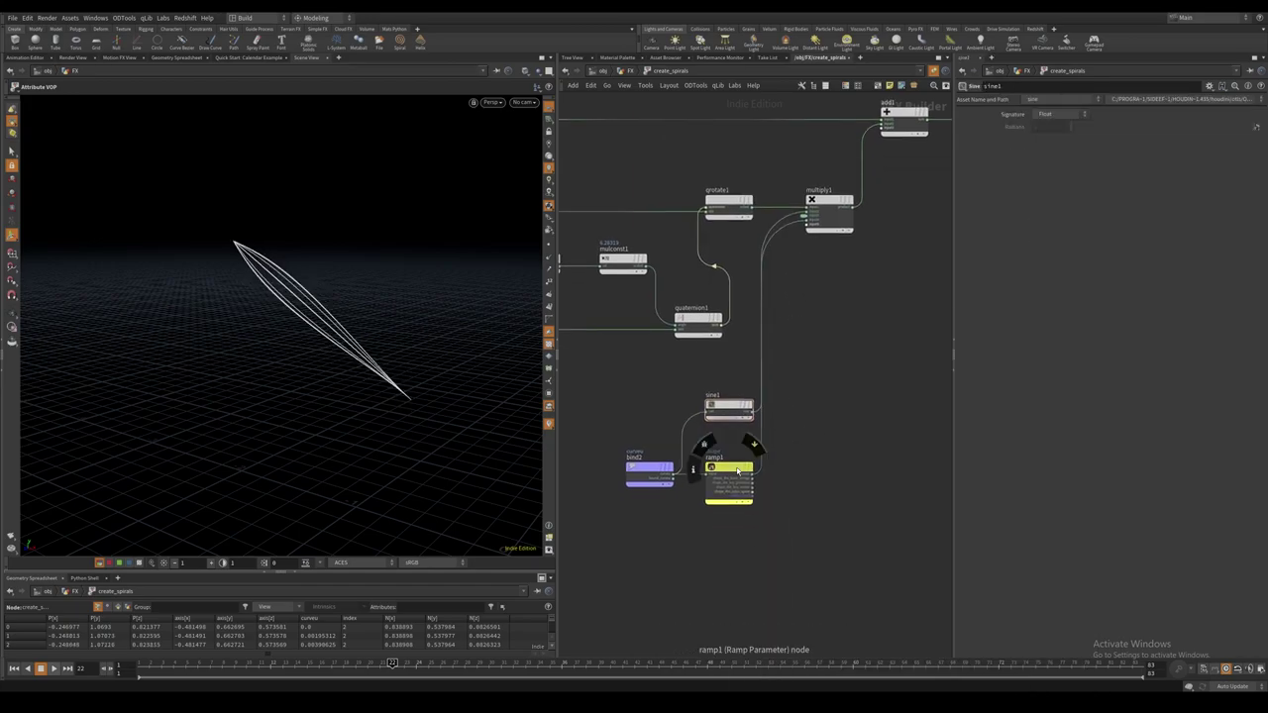
drag(733, 408, 792, 549)
drag(654, 476, 642, 552)
middle_drag(848, 505, 779, 603)
drag(760, 303, 805, 304)
scroll(811, 198, down, 3)
middle_drag(812, 199, 750, 345)
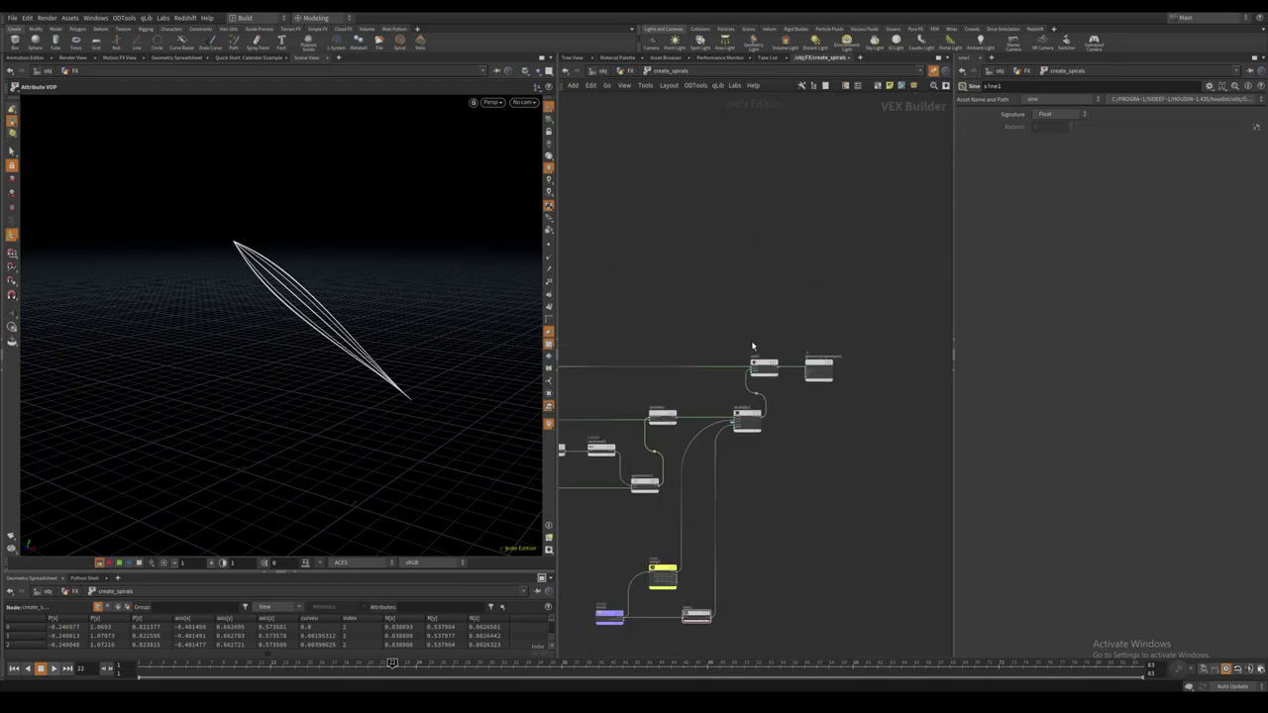
scroll(808, 404, down, 3)
drag(750, 344, 812, 387)
middle_drag(754, 567, 790, 515)
scroll(736, 527, up, 4)
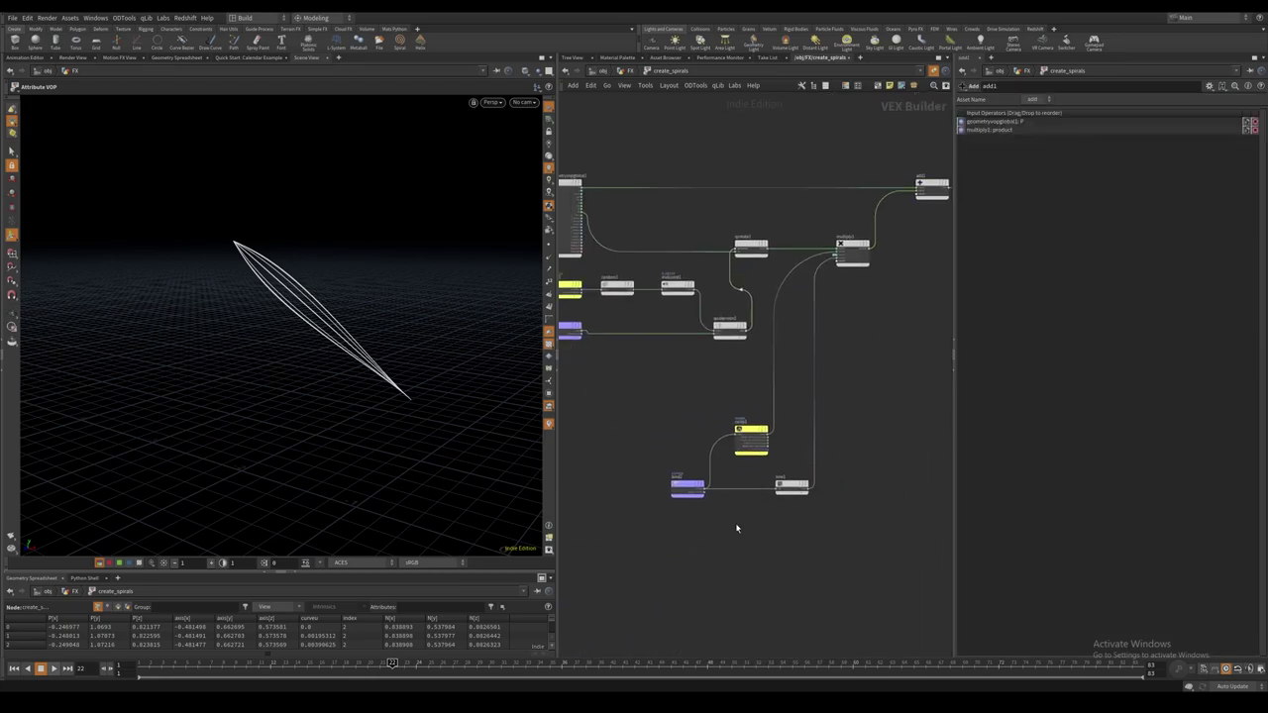
scroll(736, 527, up, 3)
key(Tab)
text(mul)
key(Return)
click(758, 467)
key(ctrl+x)
Insert a Multiply node between the curveu bind and the Sine node.
key(Tab)
text(mul)
key(Return)
click(769, 464)
Create a parameter on the new Multiply node's second input, named wave_frequency and labelled Sine Wave Frequency.
middle_click(756, 470)
click(767, 475)
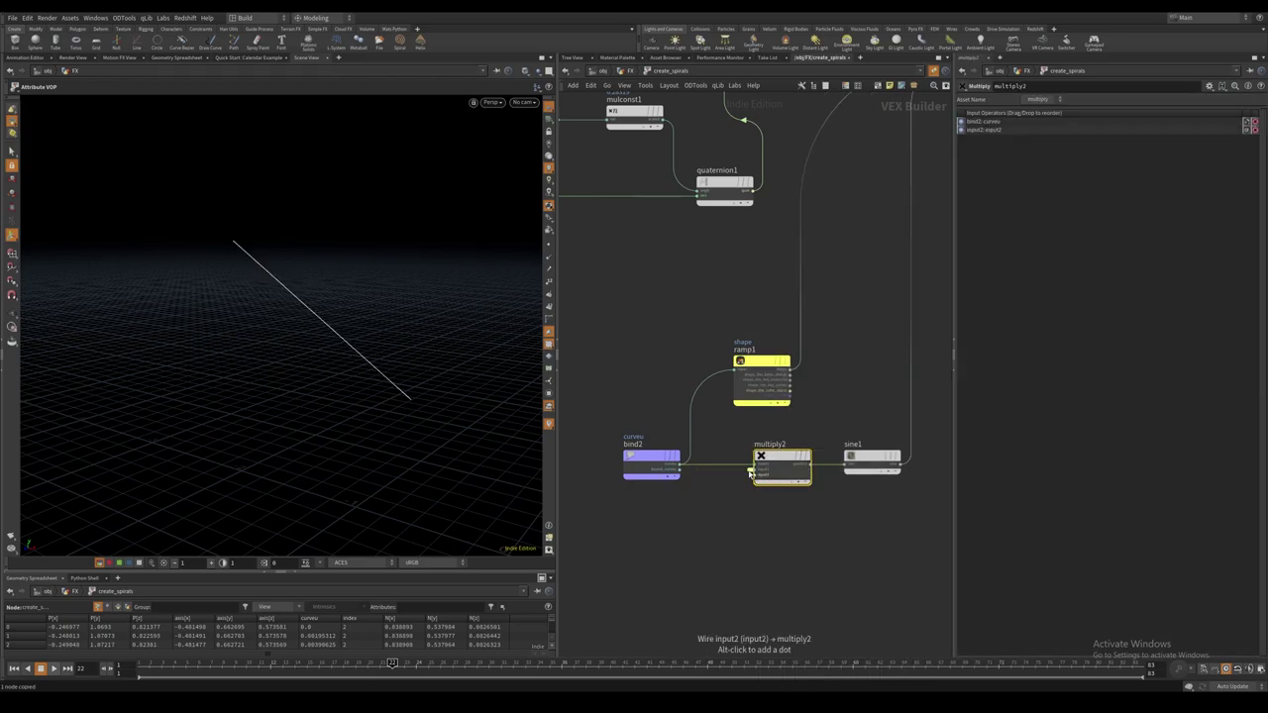
click(750, 472)
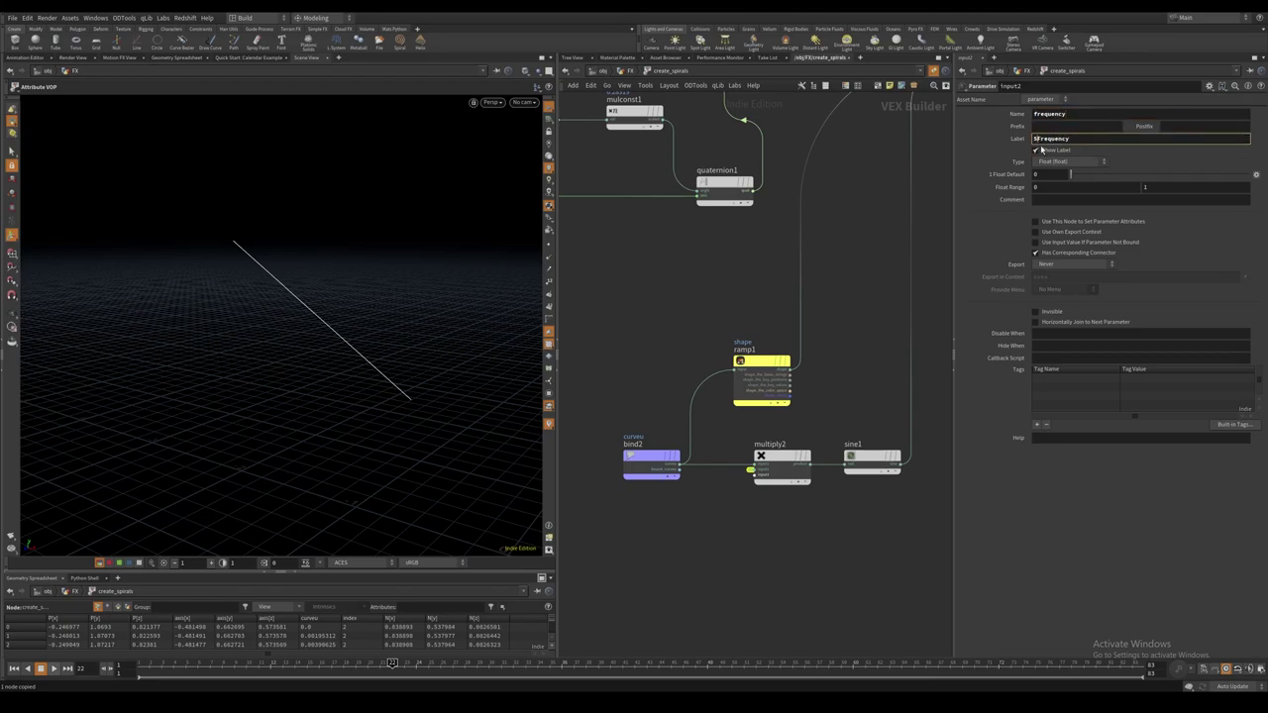
click(1035, 114)
text(wau)
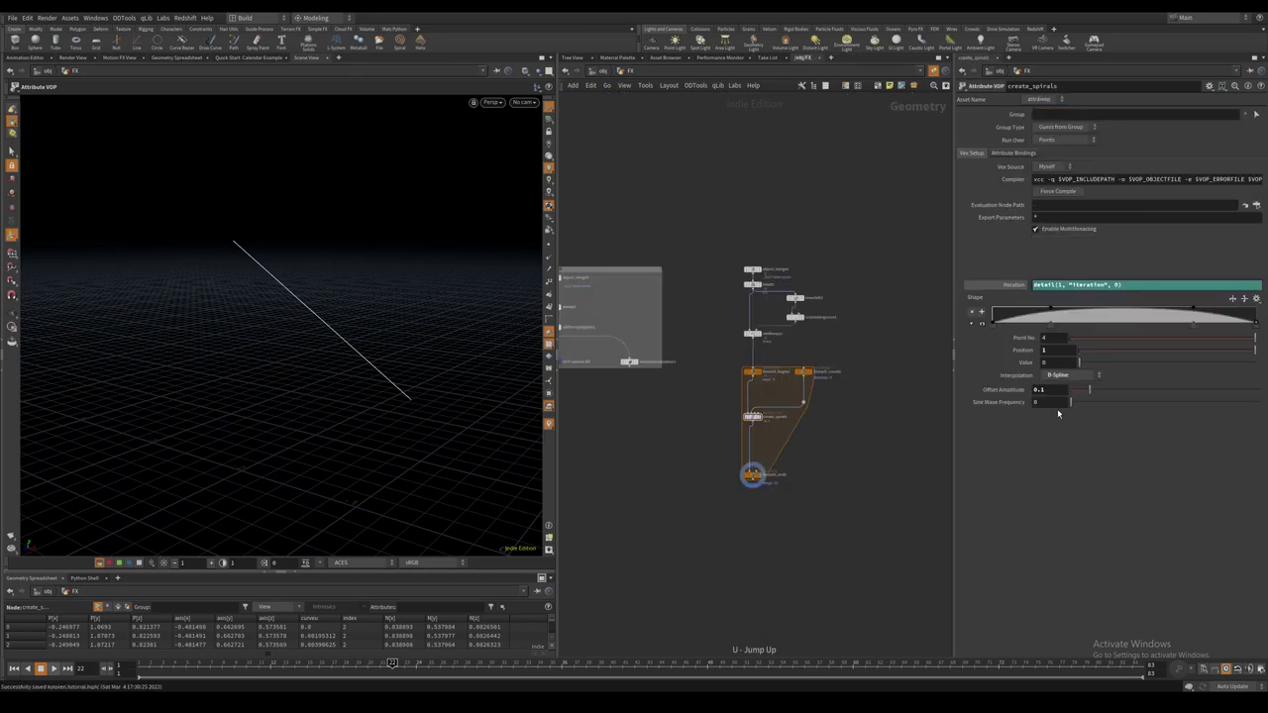
Set the Sine Wave Frequency of create_spirals to 16 and check the resulting curves.
key(Return)
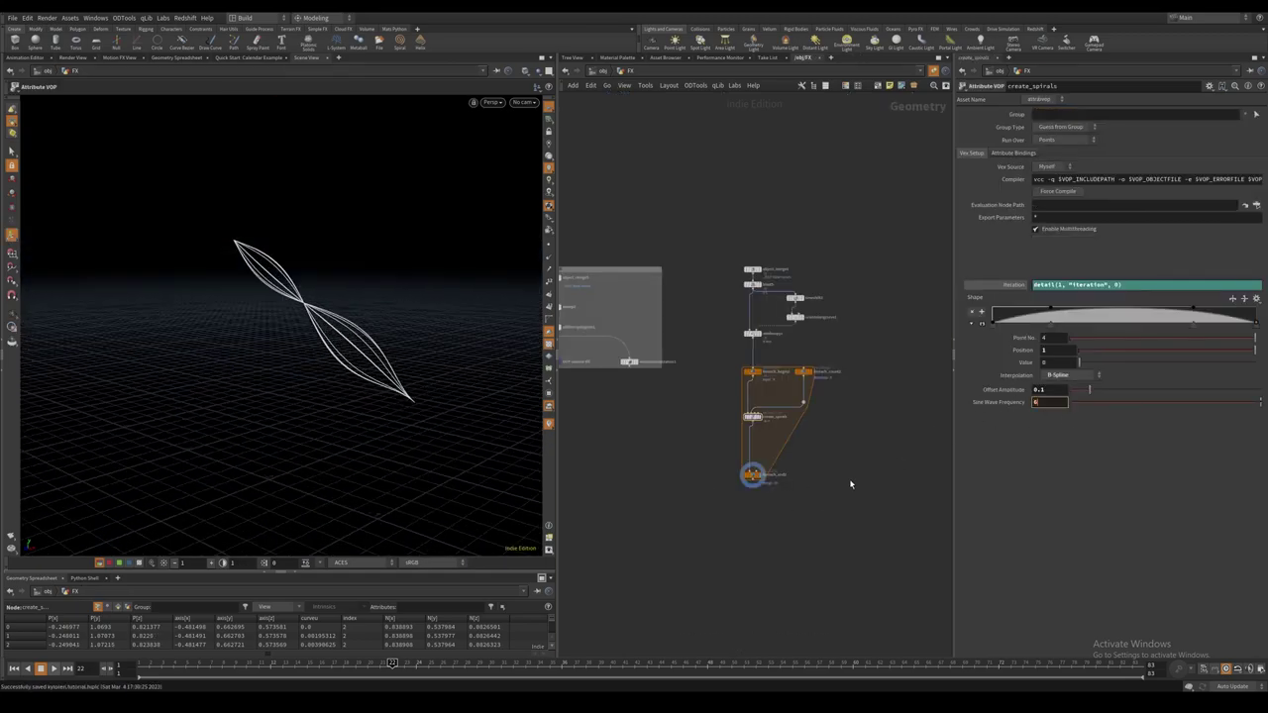
key(Return)
alt+drag(381, 363, 390, 368)
drag(1044, 403, 983, 425)
text(16)
key(Return)
alt+drag(341, 335, 485, 399)
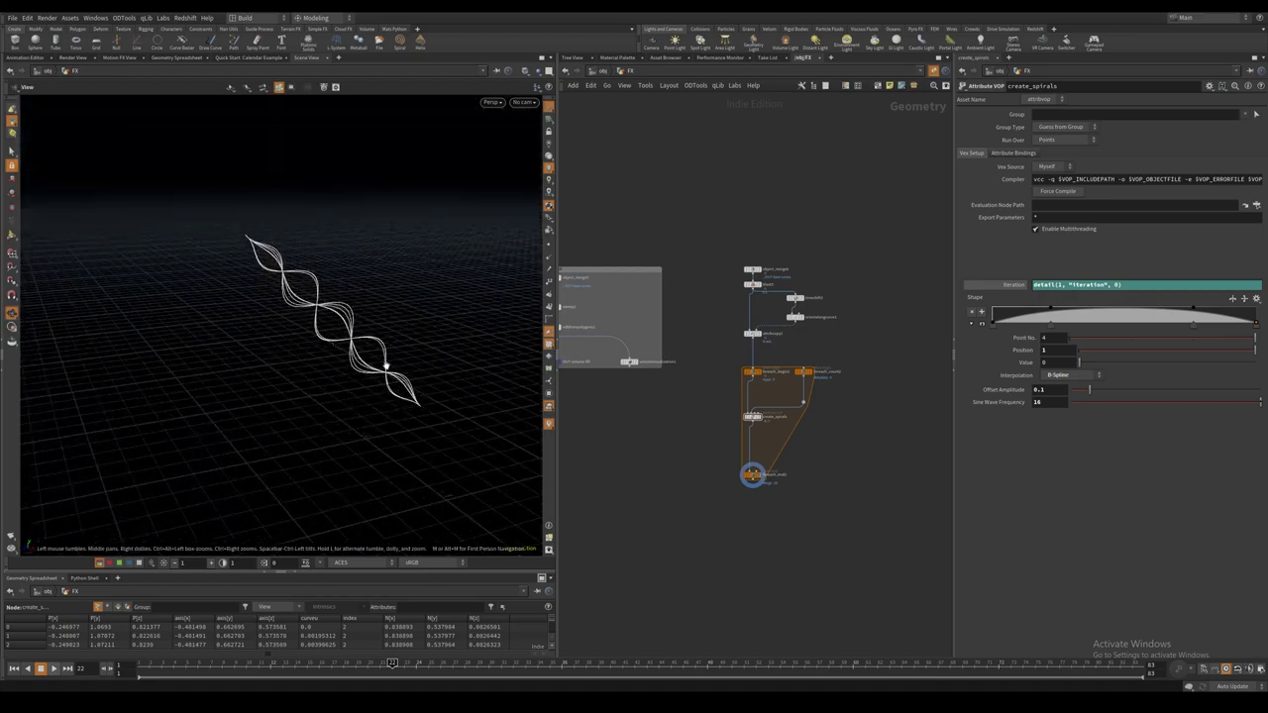
Insert an Add node between the curveu bind and the frequency Multiply node.
key(i)
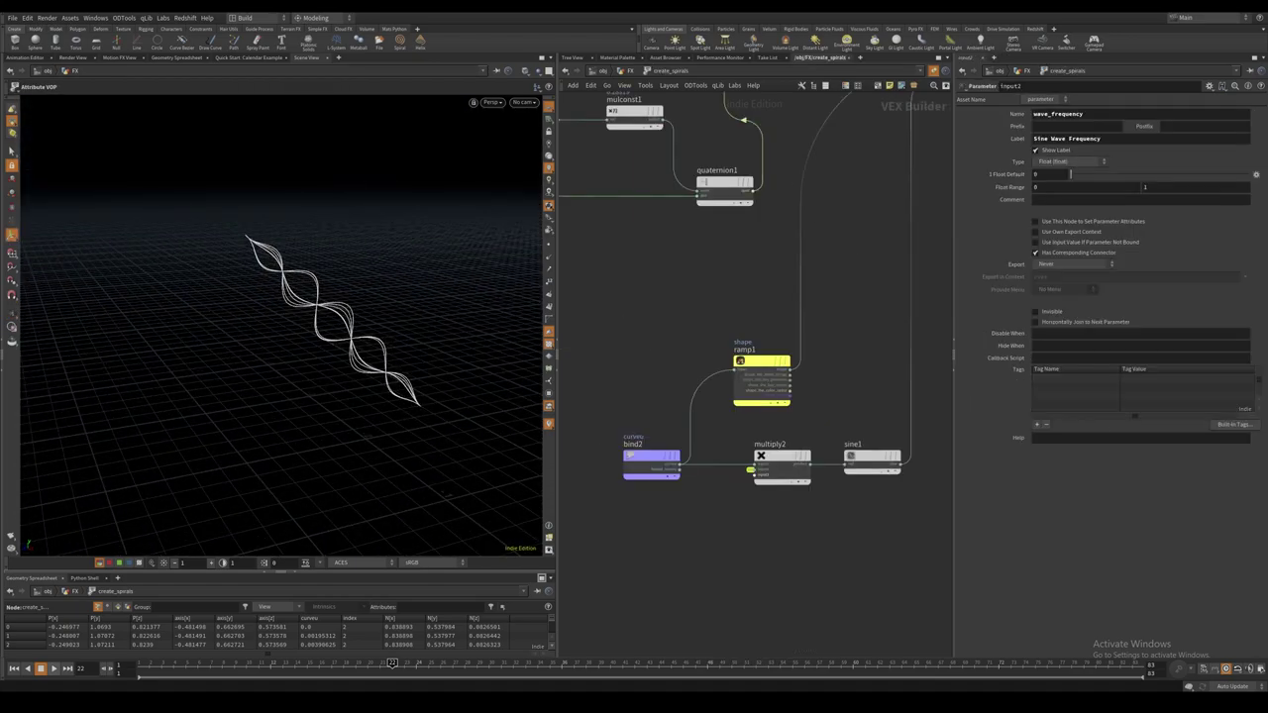
middle_drag(701, 481, 744, 472)
drag(702, 449, 637, 448)
key(Tab)
text(add)
key(Return)
click(742, 451)
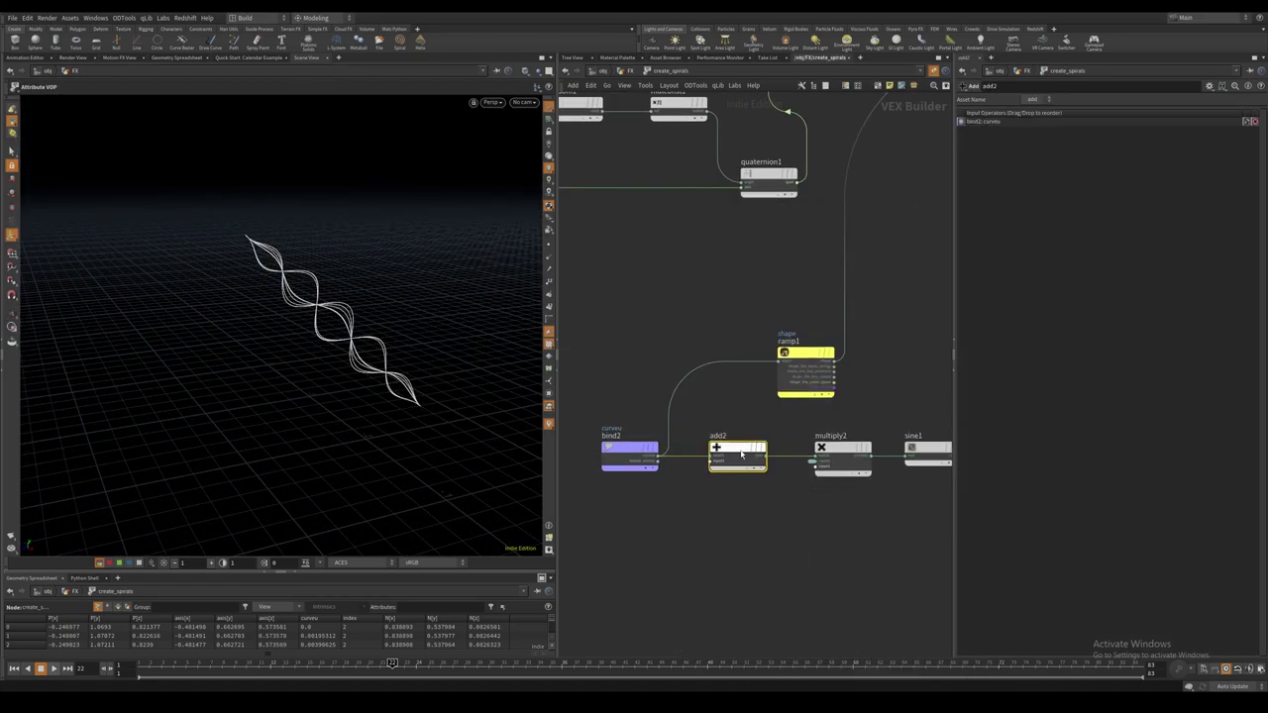
Wire the scaled random value from the Multiply Constant node into the second input of the new Add node.
drag(742, 451, 753, 451)
middle_drag(712, 476, 771, 493)
scroll(772, 493, down, 3)
drag(779, 483, 770, 238)
alt+drag(465, 327, 283, 326)
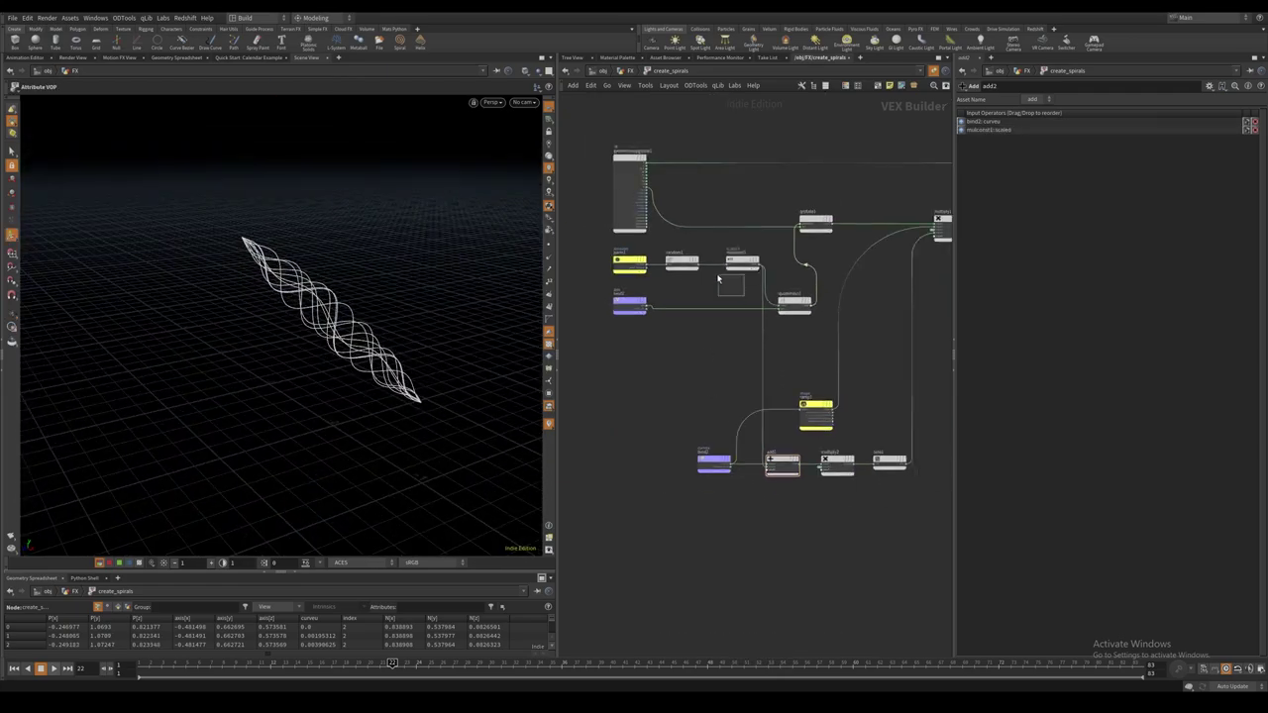
Shift the iteration, random and Multiply Constant nodes and the curveu bind outward to tidy the network, and save the scene.
drag(718, 278, 624, 254)
drag(632, 264, 603, 264)
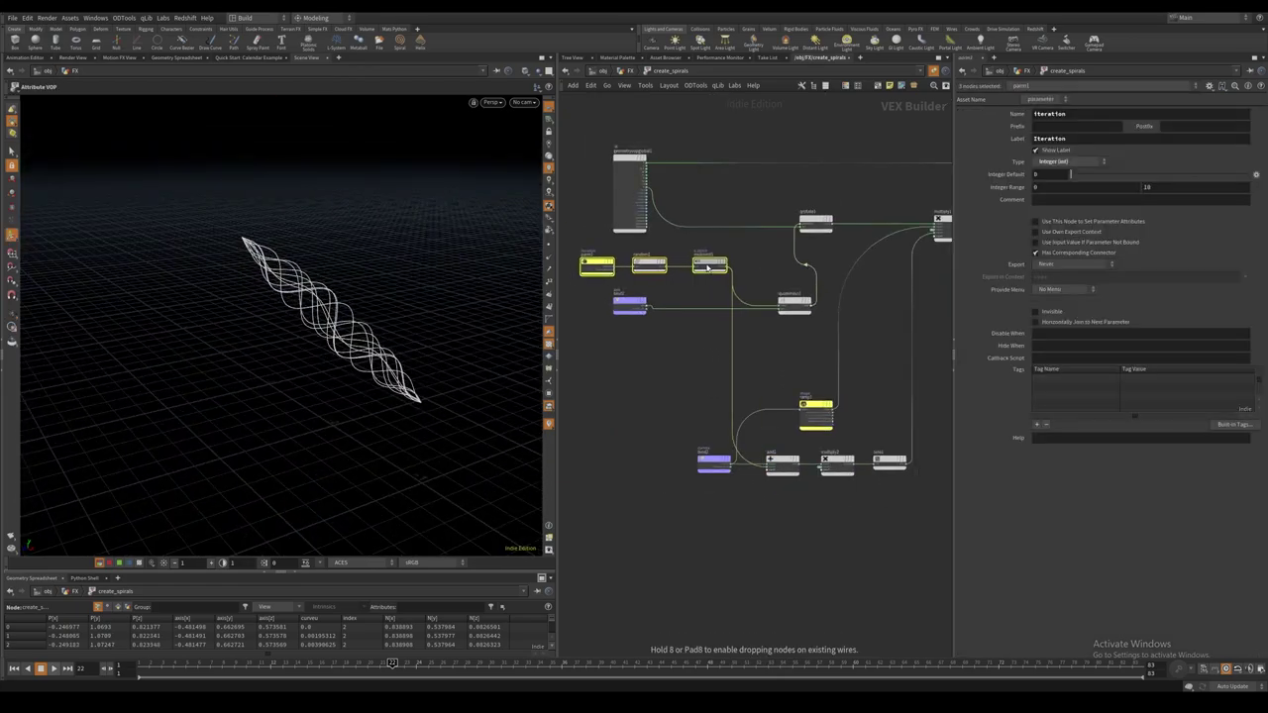
click(654, 342)
drag(713, 463, 684, 462)
scroll(750, 477, up, 3)
key(ctrl+s)
Create a parameter on the Add node's third input, named wave_offset and labelled Sine Wave Offset, and save the scene.
middle_drag(772, 467, 736, 425)
scroll(737, 425, up, 2)
middle_click(733, 420)
click(765, 551)
click(726, 420)
double_click(1088, 115)
text(wave_offset)
key(Tab)
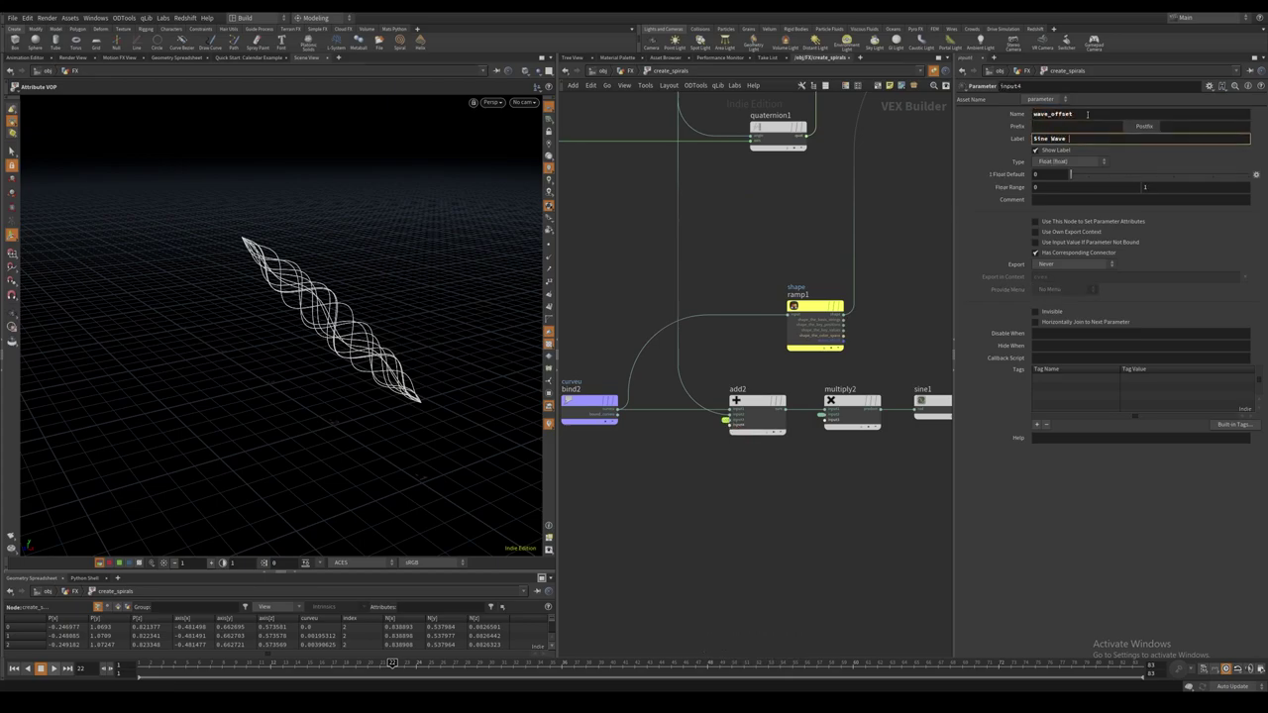
scroll(827, 485, down, 4)
middle_drag(831, 496, 797, 502)
key(ctrl+s)
Set the Sine Wave Offset of create_spirals to the expression -$F * .1.
key(u)
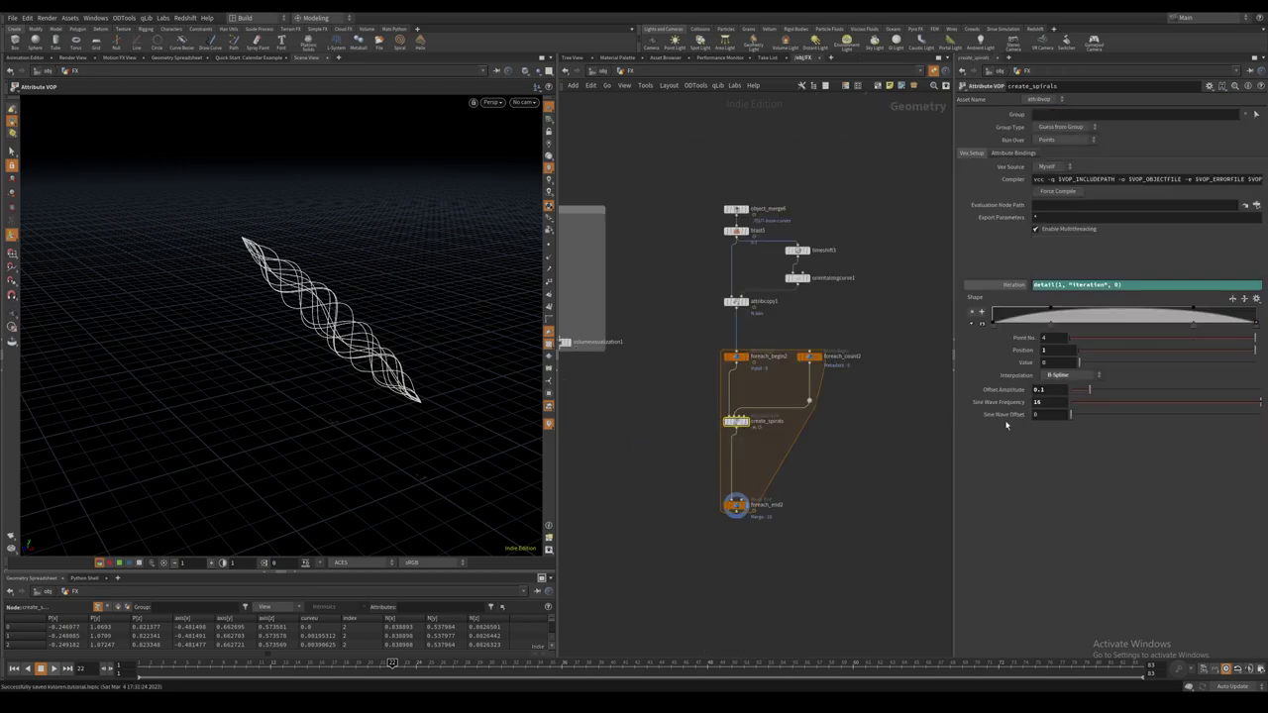
mouse_move(1078, 416)
mouse_down()
mouse_move(1154, 413)
mouse_move(1067, 420)
mouse_up()
text(-$F)
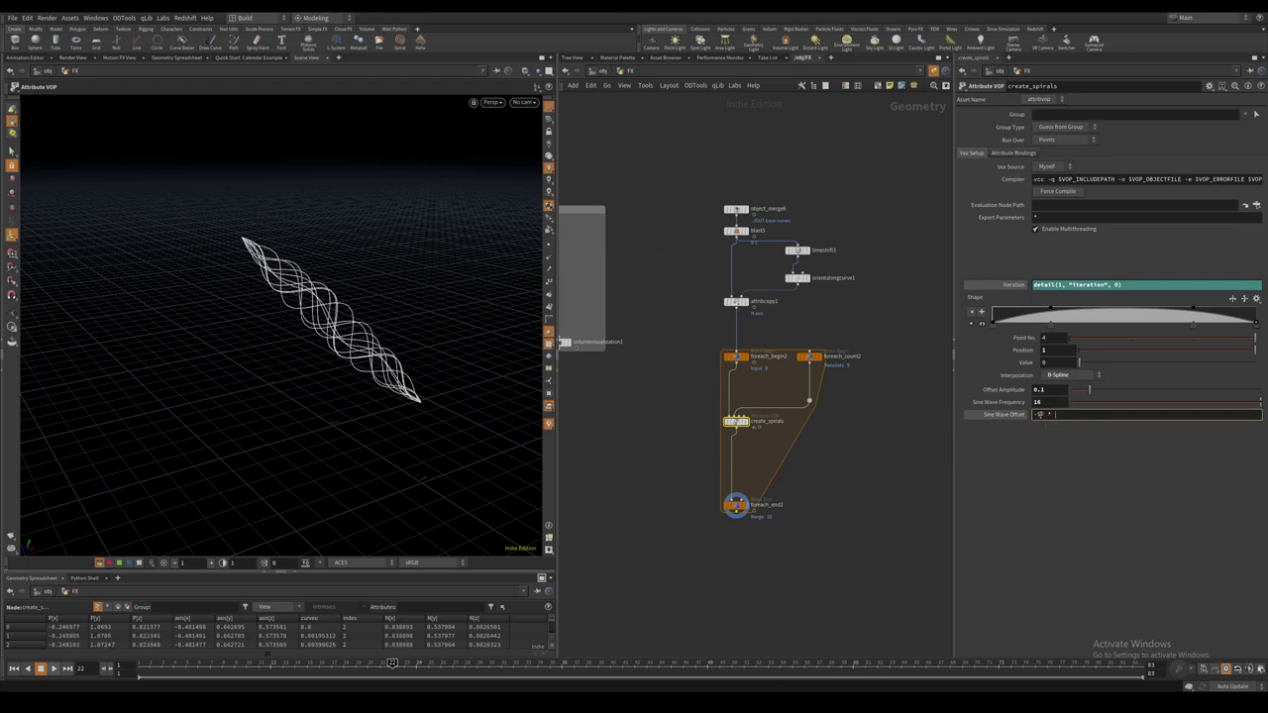
text( * .1)
key(Return)
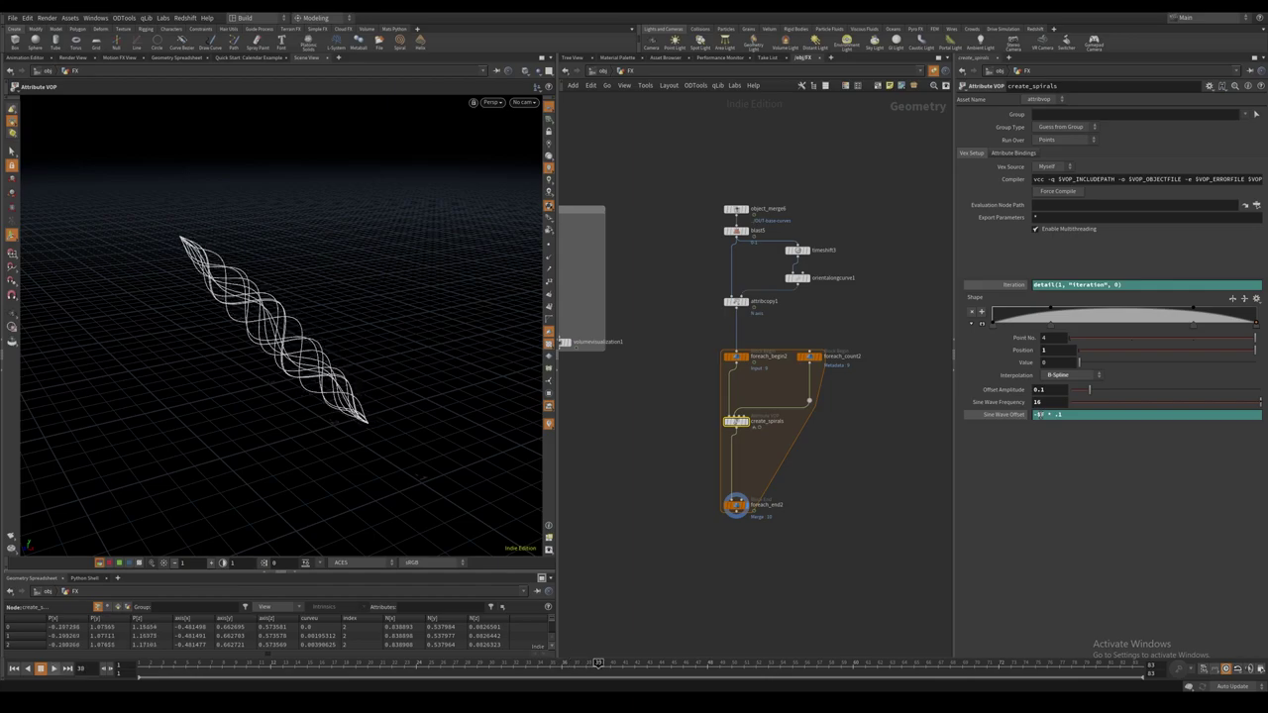
Set the Offset Amplitude to 0.04, spread the two inner Shape ramp points outward, and save the scene.
key(Return)
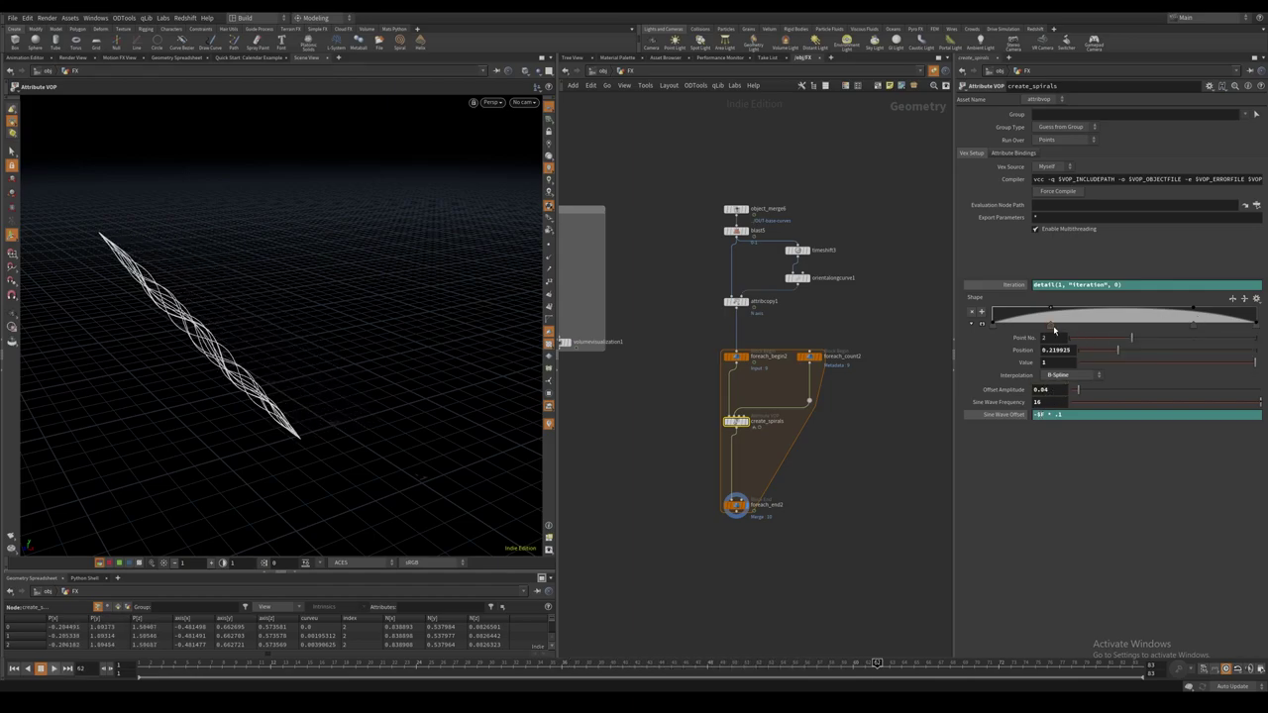
key(ctrl+s)
middle_drag(825, 505, 875, 498)
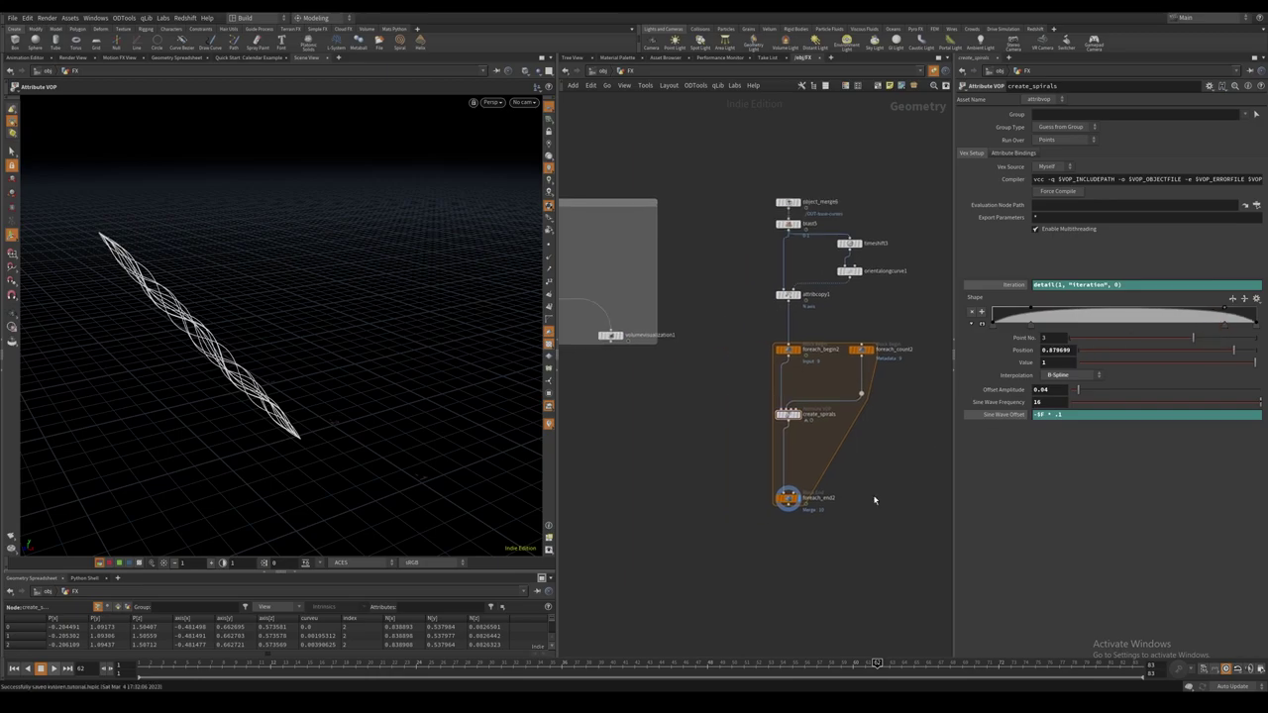
Group the spiral nodes inside create_spirals in a network box titled Spirals.
double_click(787, 420)
scroll(780, 489, down, 3)
drag(910, 318, 751, 463)
scroll(762, 401, up, 4)
shift+drag(789, 400, 668, 301)
middle_drag(652, 392, 697, 415)
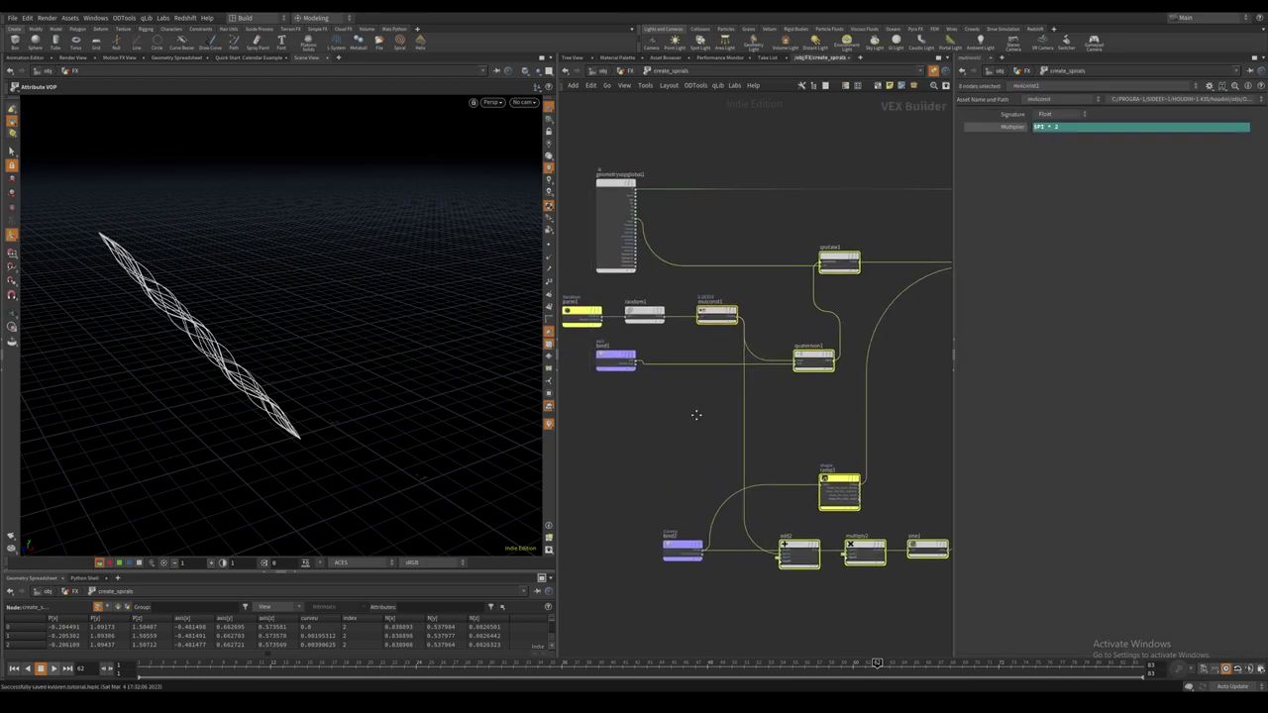
shift+drag(692, 404, 624, 305)
scroll(716, 427, down, 3)
middle_drag(816, 428, 773, 433)
key(shift+o)
scroll(749, 379, up, 3)
click(671, 288)
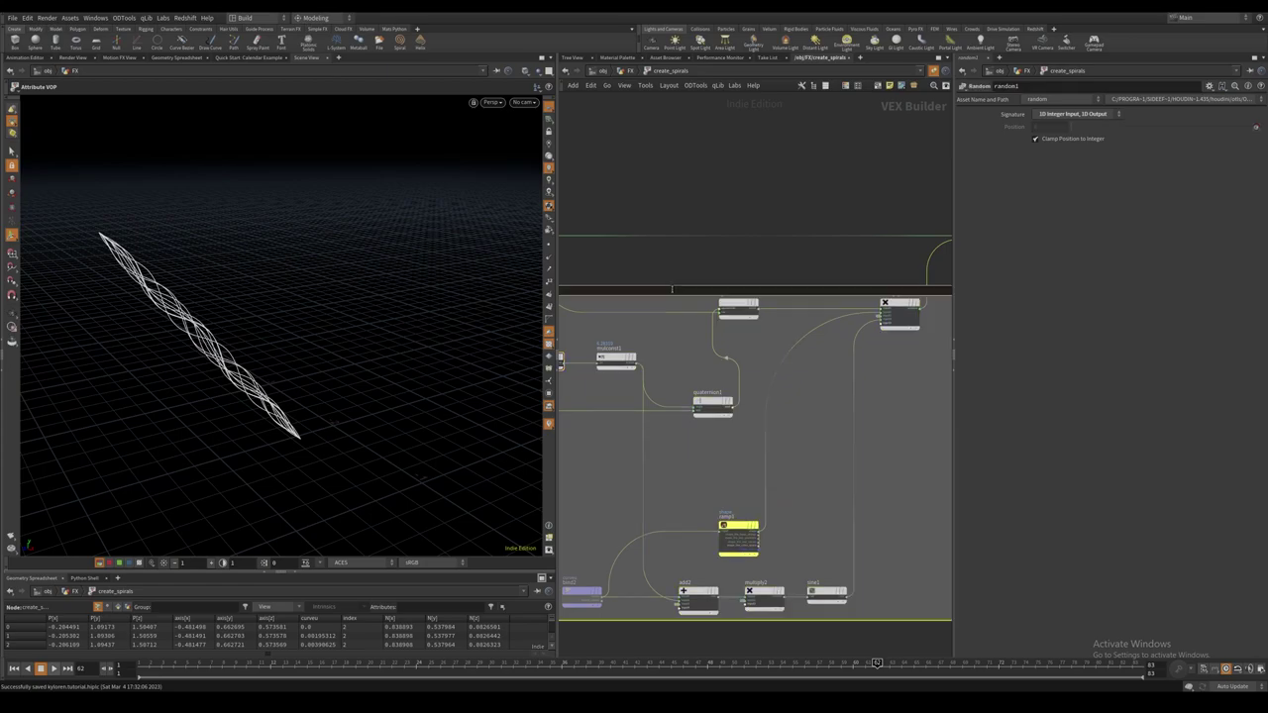
Add a Turbulent Noise node above the Spirals box, fed by the global P.
scroll(673, 331, down, 4)
middle_drag(737, 338, 773, 346)
drag(782, 318, 805, 332)
scroll(753, 317, up, 4)
key(Tab)
text(turb)
key(Return)
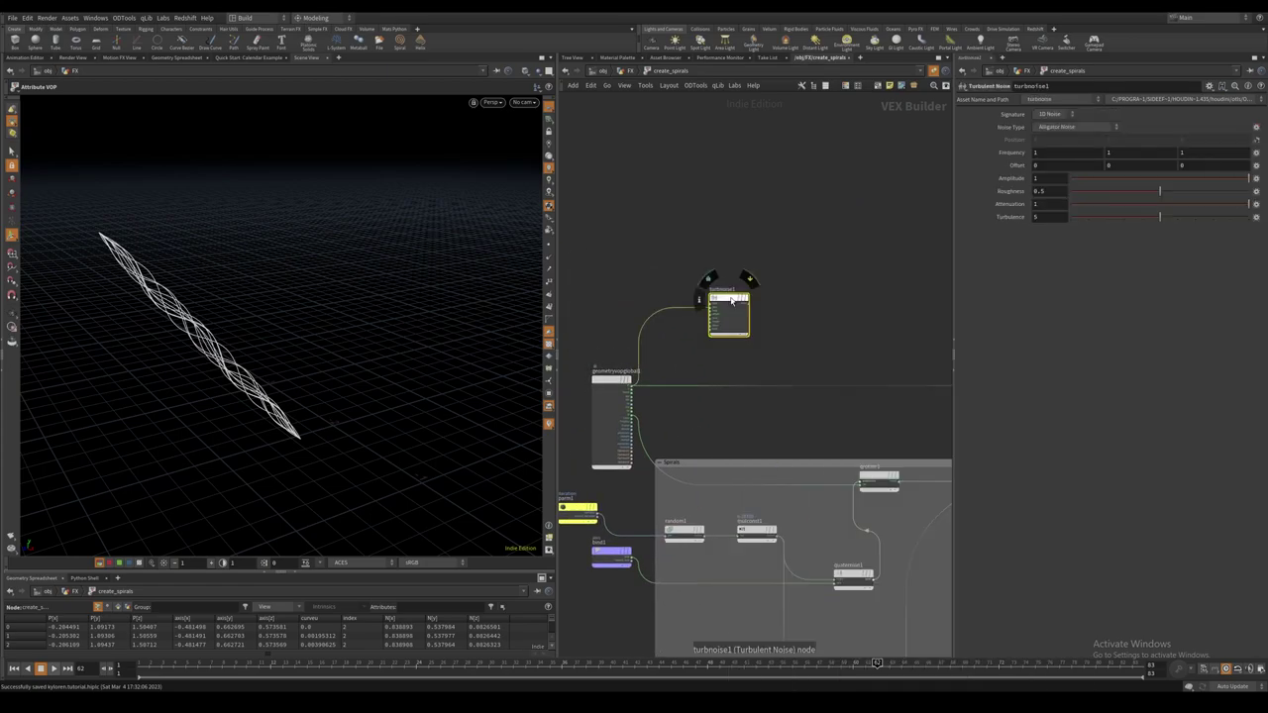
drag(731, 303, 759, 312)
Configure the noise as 3D Noise, Original Perlin Noise, with frequency 7 on all axes, amplitude .07 and roughness 0.6.
click(1053, 115)
click(1055, 134)
click(1062, 128)
click(1062, 147)
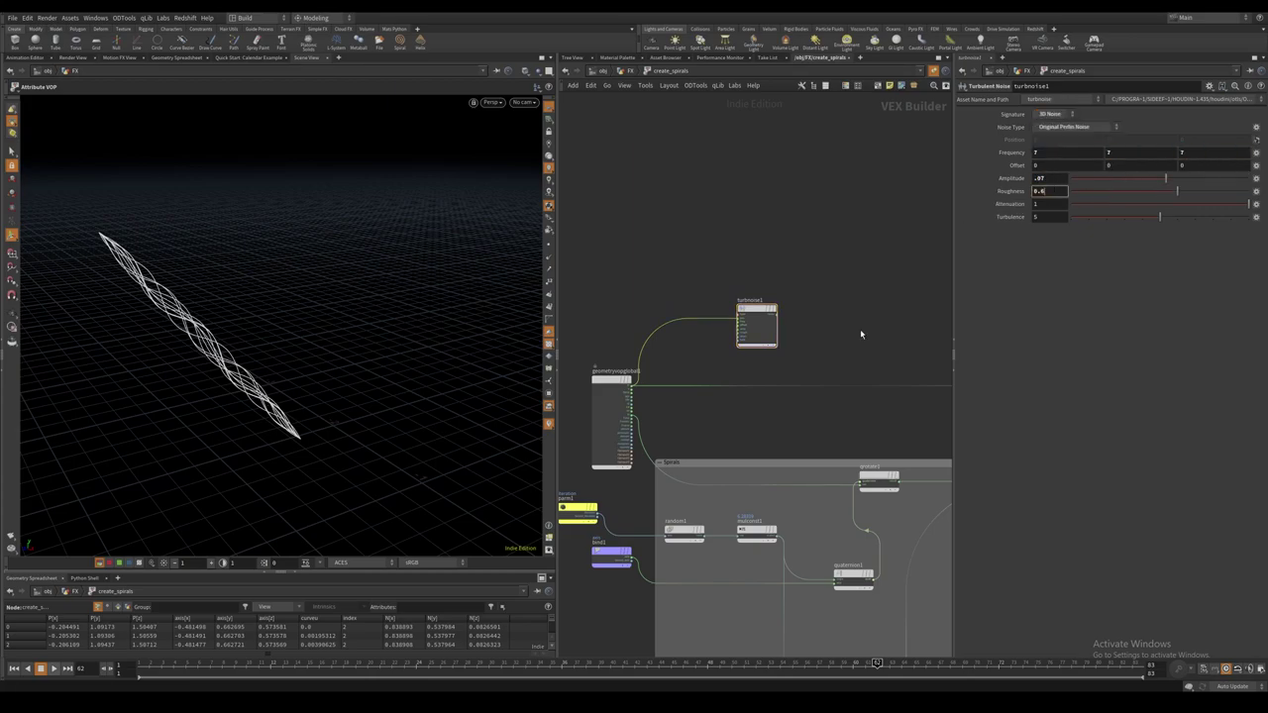
Wire the Turbulent Noise output into the Add node feeding the output position and check the displaced curves.
scroll(855, 340, down, 2)
middle_drag(855, 340, 747, 334)
drag(685, 325, 768, 338)
scroll(801, 331, up, 3)
middle_drag(802, 331, 627, 321)
click(584, 314)
click(792, 385)
middle_drag(627, 412, 726, 423)
alt+drag(377, 397, 436, 351)
Add a Float to Vector node connected to the Turbulent Noise's offset input.
middle_drag(565, 360, 741, 351)
scroll(814, 341, up, 5)
click(833, 319)
key(Tab)
text(ftv)
key(Return)
click(709, 357)
Wire the scaled random value from the Multiply Constant node into the Float to Vector's first component and inspect the curves.
scroll(711, 356, down, 2)
middle_drag(657, 419, 781, 354)
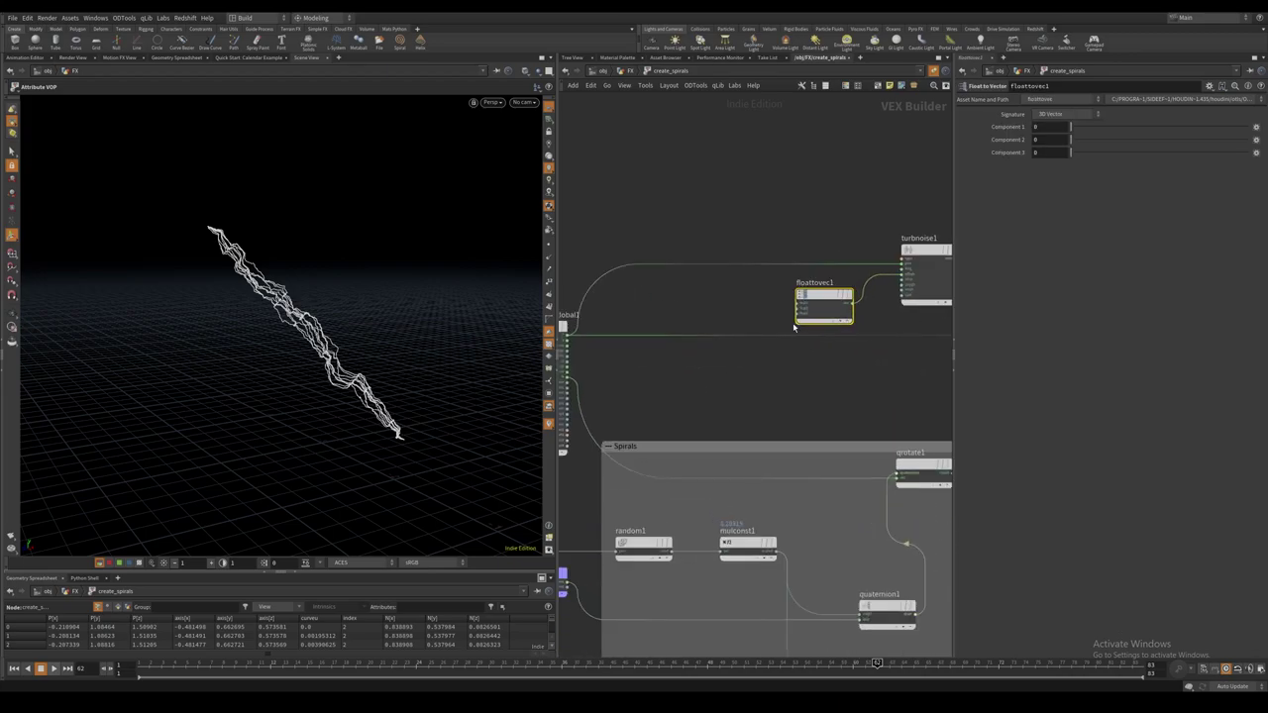
click(798, 299)
scroll(713, 431, down, 1)
middle_drag(713, 431, 767, 320)
scroll(775, 358, down, 1)
click(812, 442)
alt+drag(397, 337, 337, 331)
scroll(866, 322, down, 1)
Wire the global Time output into the Float to Vector's second component.
middle_drag(871, 321, 849, 323)
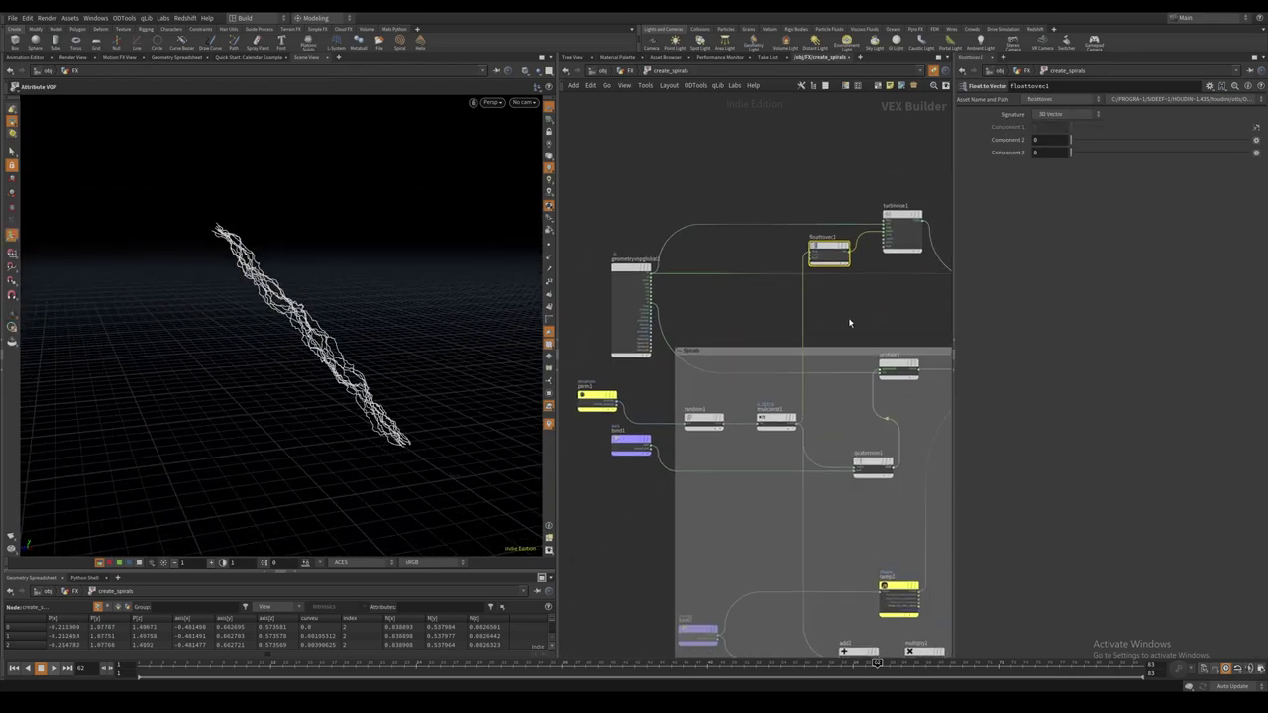
scroll(721, 282, up, 3)
click(619, 322)
click(849, 244)
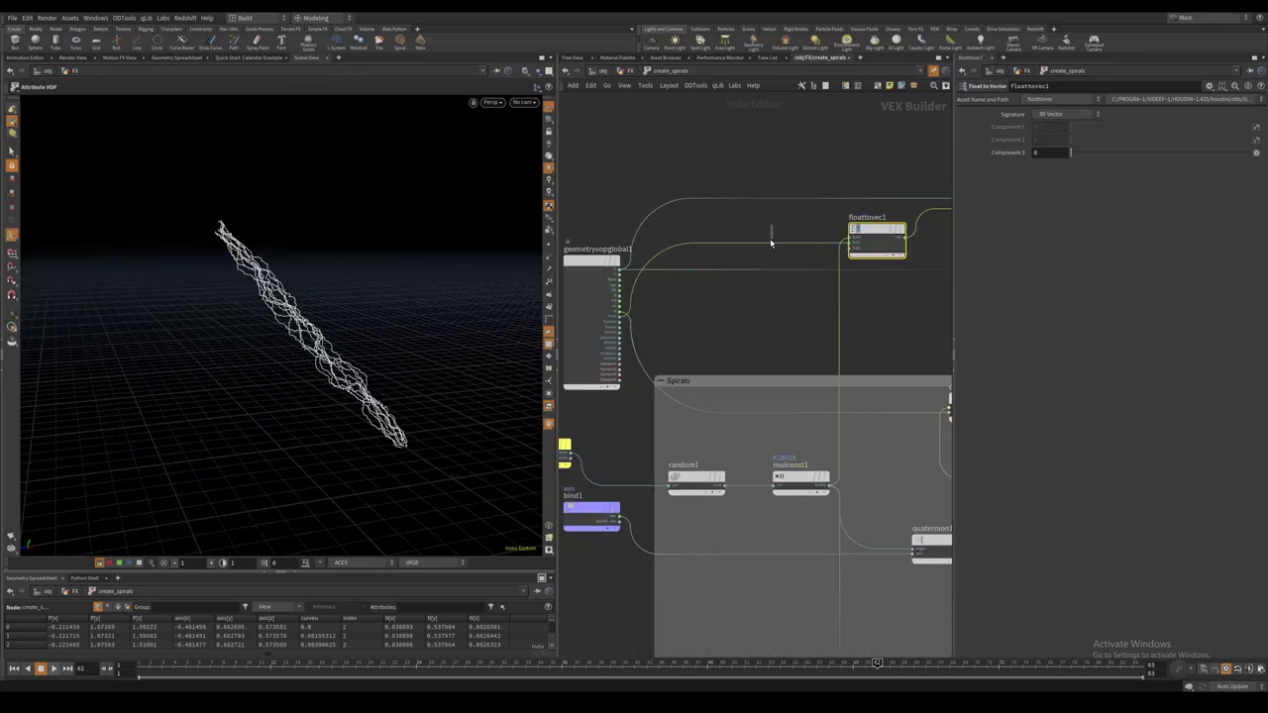
Insert a Multiply Constant node on the wire into floattovec1, set its multiplier to 4, and save the file.
right_click(769, 249)
text(mul)
key(Down)
key(Return)
drag(769, 251, 762, 235)
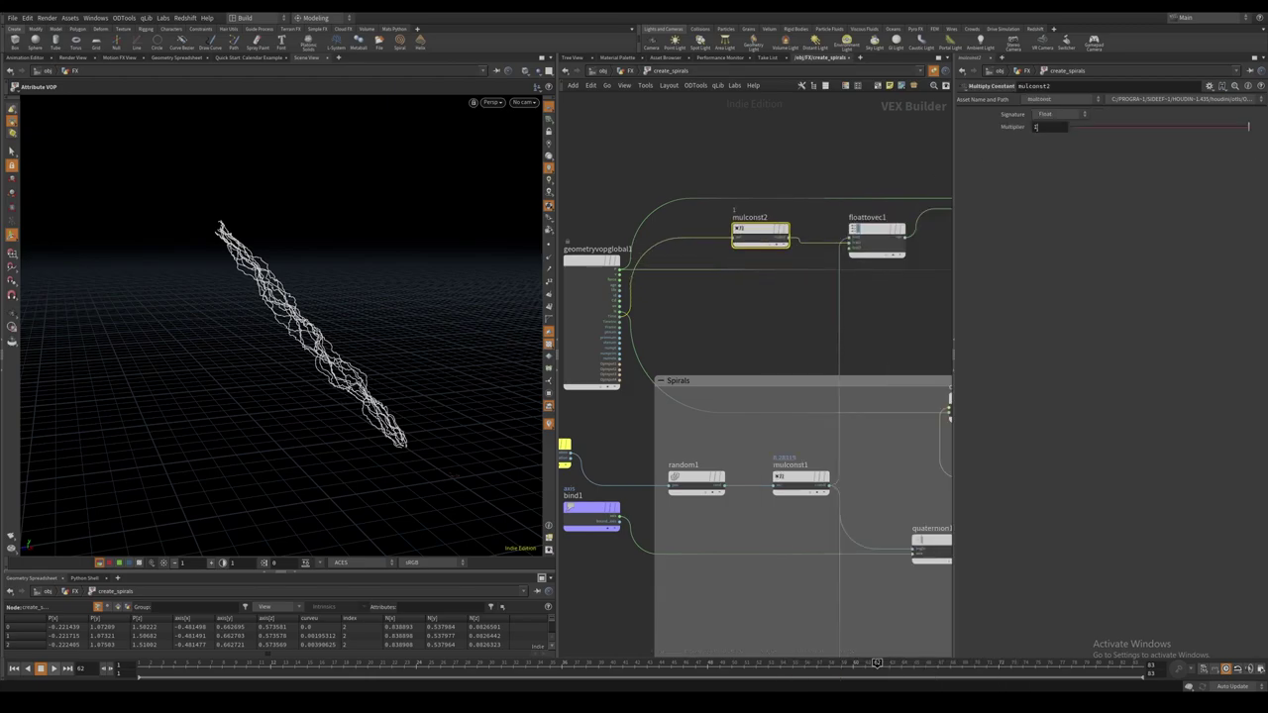
key(ctrl+s)
Insert a Multiply node between turbnoise1 and add1, feed the shape ramp into it, and play the animation.
scroll(764, 307, down, 3)
middle_drag(752, 310, 694, 309)
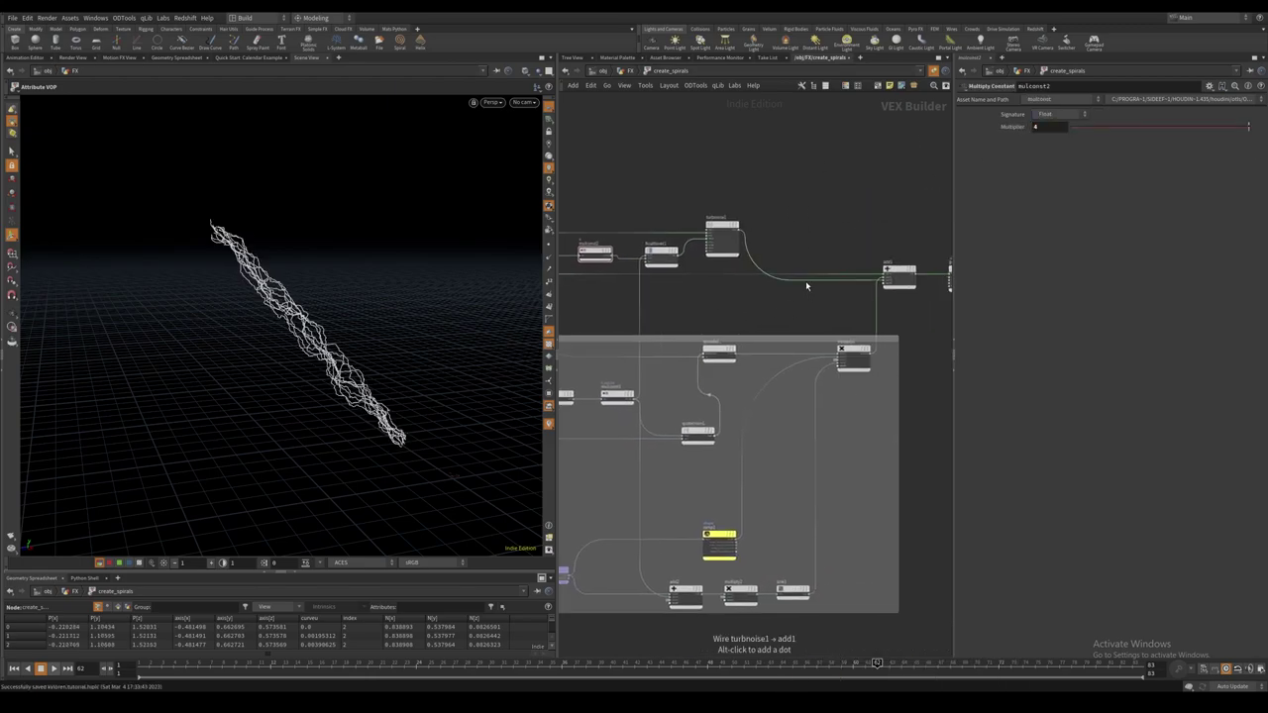
right_click(806, 283)
text(mul)
key(Return)
drag(813, 286, 815, 296)
click(797, 301)
click(737, 539)
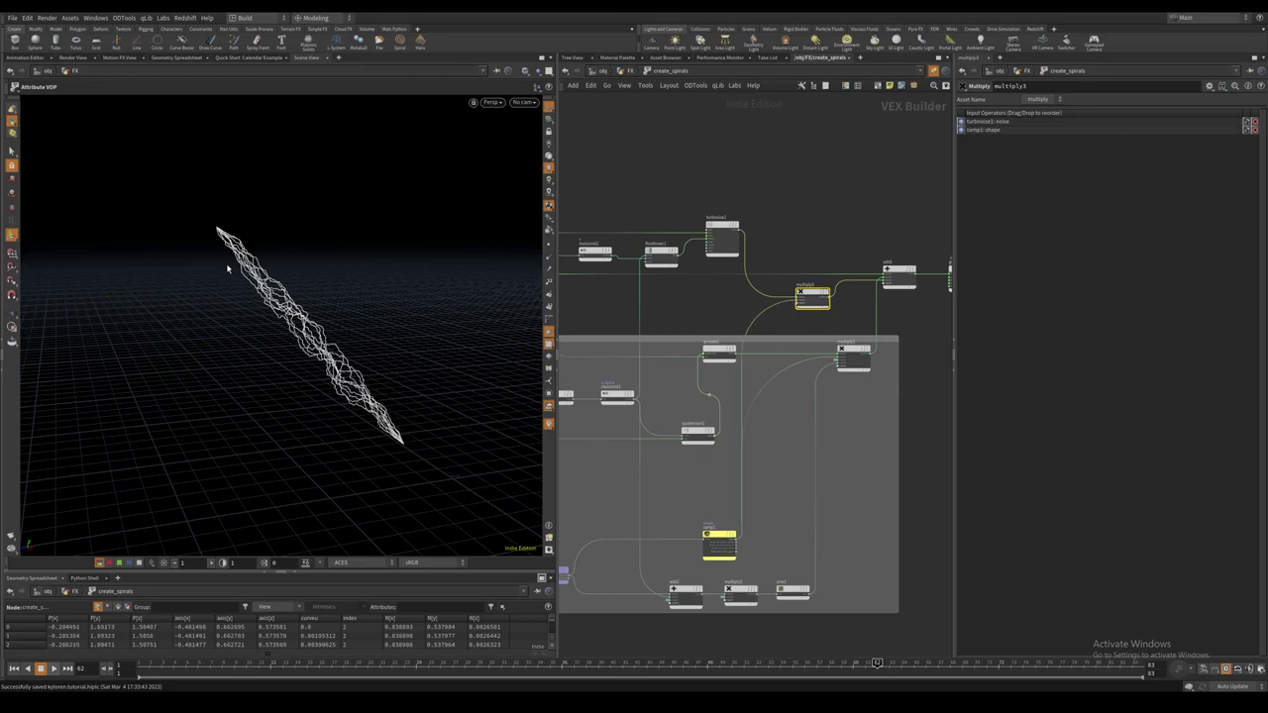
key(Up)
scroll(298, 328, down, 3)
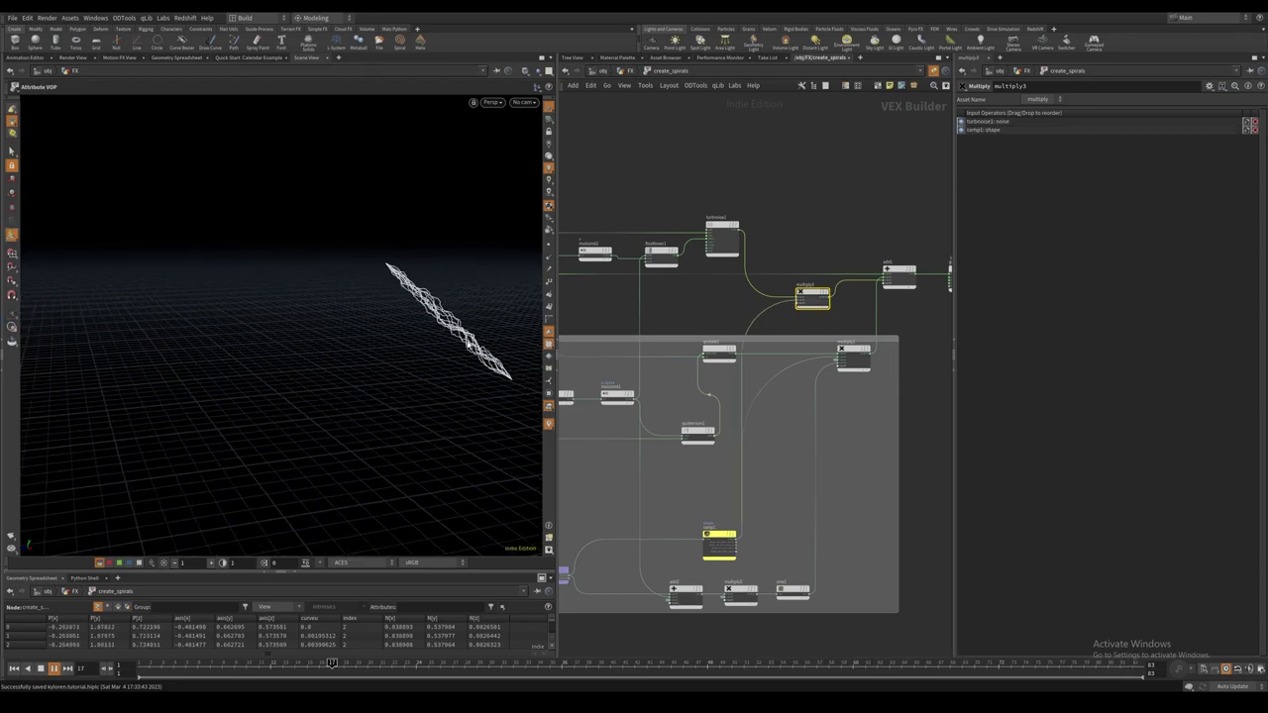
Group the turbulent noise nodes in a network box titled "Overall Noise" and save the file.
scroll(719, 312, down, 3)
middle_drag(718, 312, 770, 346)
drag(649, 254, 855, 356)
key(shift+o)
scroll(756, 259, up, 3)
double_click(697, 297)
text(Overall Noise)
key(Return)
click(848, 356)
scroll(848, 359, down, 4)
middle_drag(848, 360, 782, 284)
key(ctrl+s)
Return to the geometry network and insert an Attribute Noise node named Set_Colours between create_spirals and foreach_end2.
key(u)
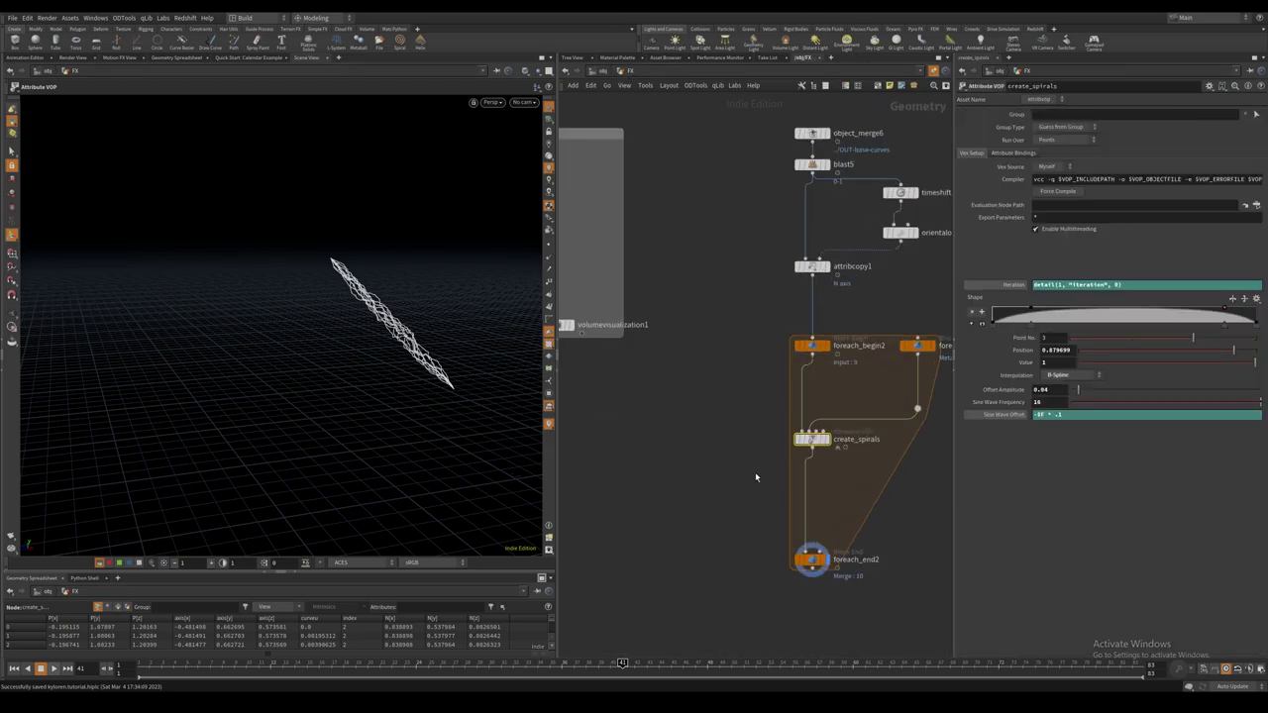
key(Tab)
text(attribute noise)
key(Return)
click(728, 440)
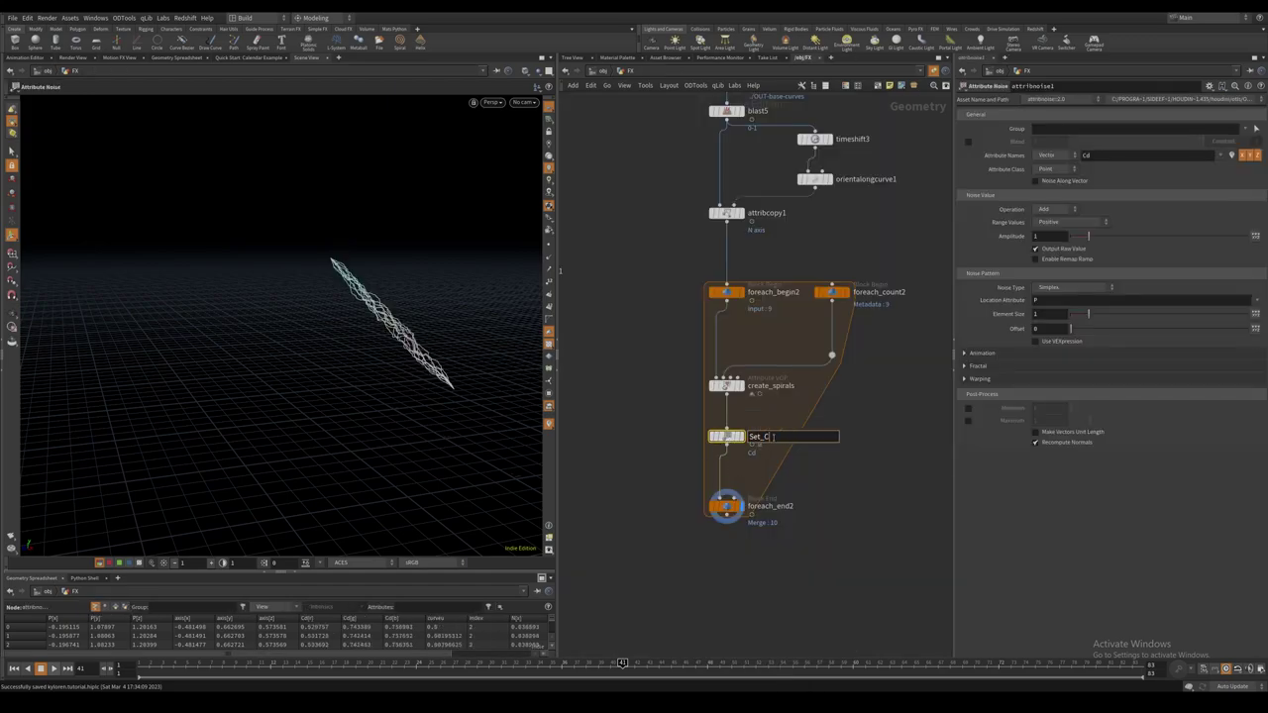
Add a spare input to Set_Colours that references foreach_count2.
click(1210, 87)
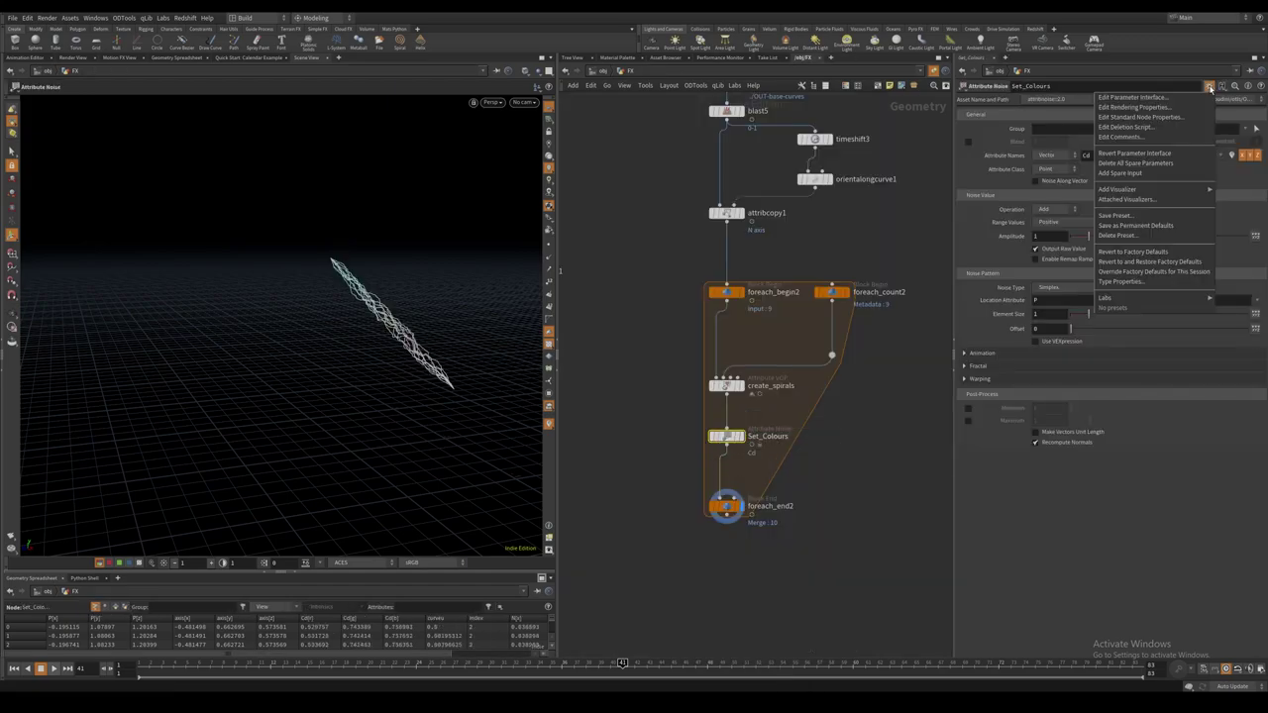
click(1129, 172)
drag(830, 292, 1075, 456)
middle_drag(932, 473, 904, 458)
scroll(903, 458, down, 2)
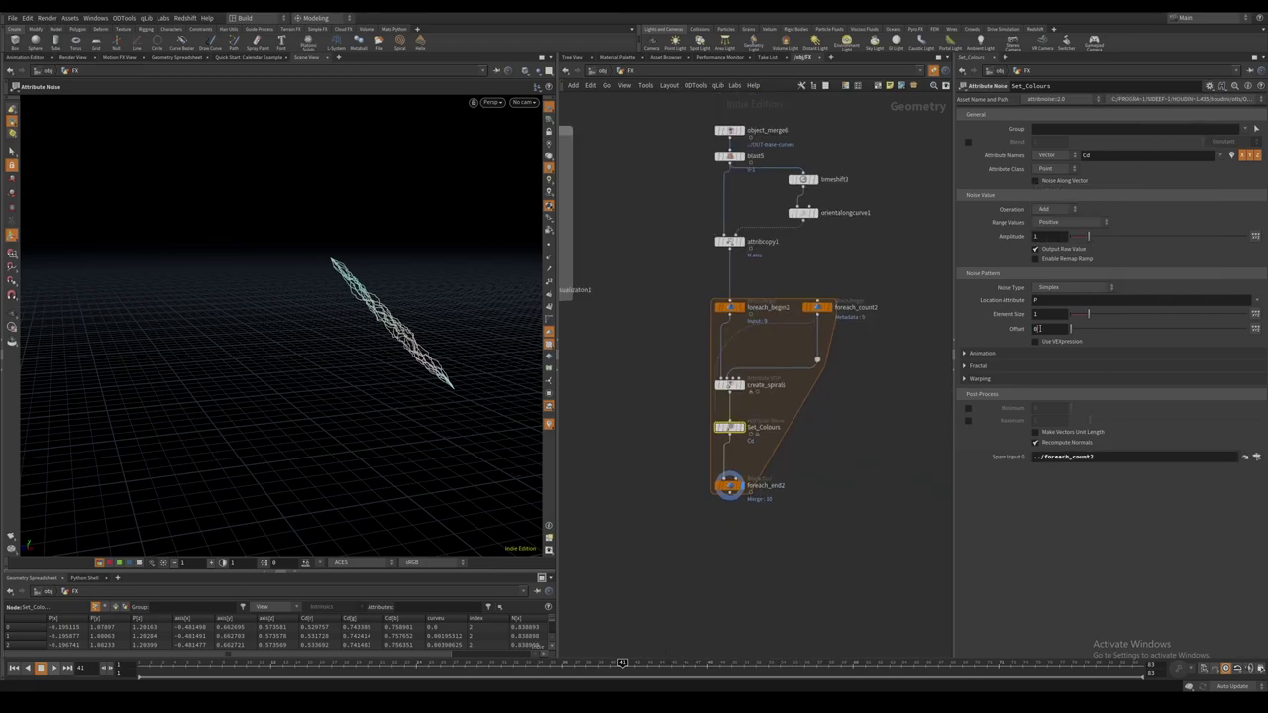
Set the noise pattern offset of Set_Colours to detail(-1, "iteration", 0) * 250.
text(detail(-1, "iteration", )
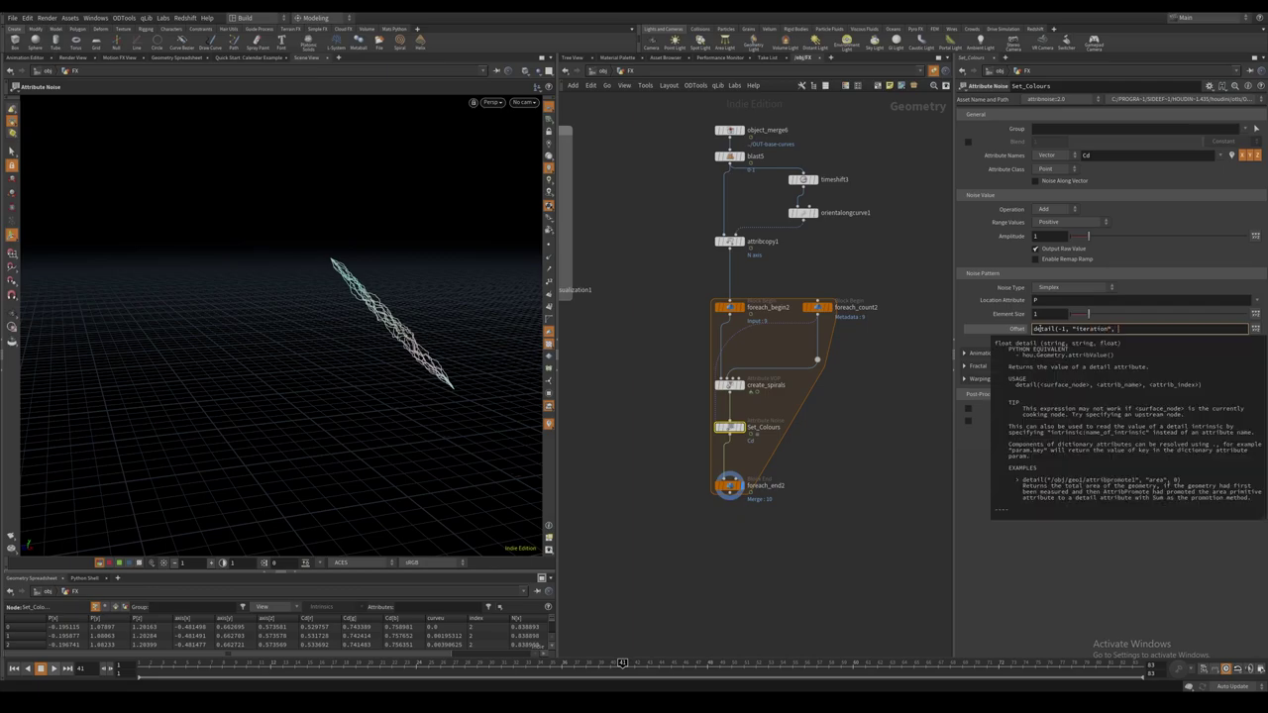
text(0) * 250)
key(Return)
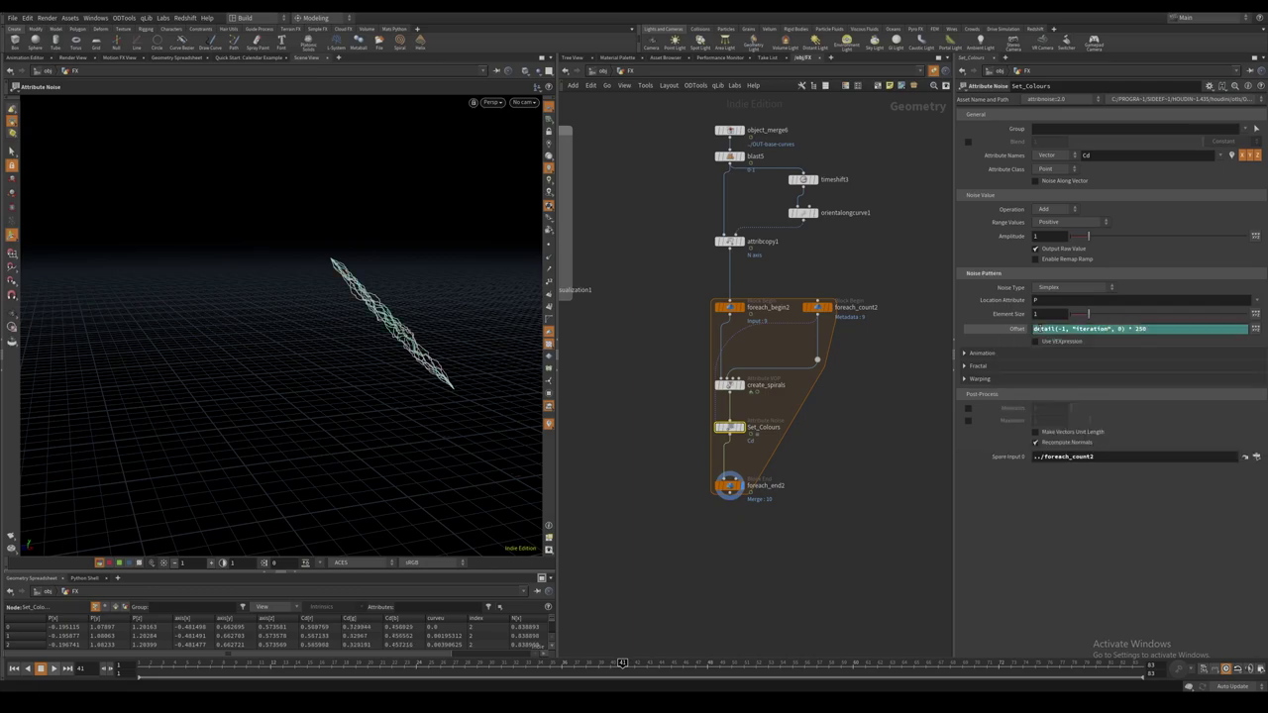
Configure the colour noise with operation Set, range values Zero Centered and element size .2.
click(1051, 209)
click(1048, 220)
click(1060, 222)
click(1060, 244)
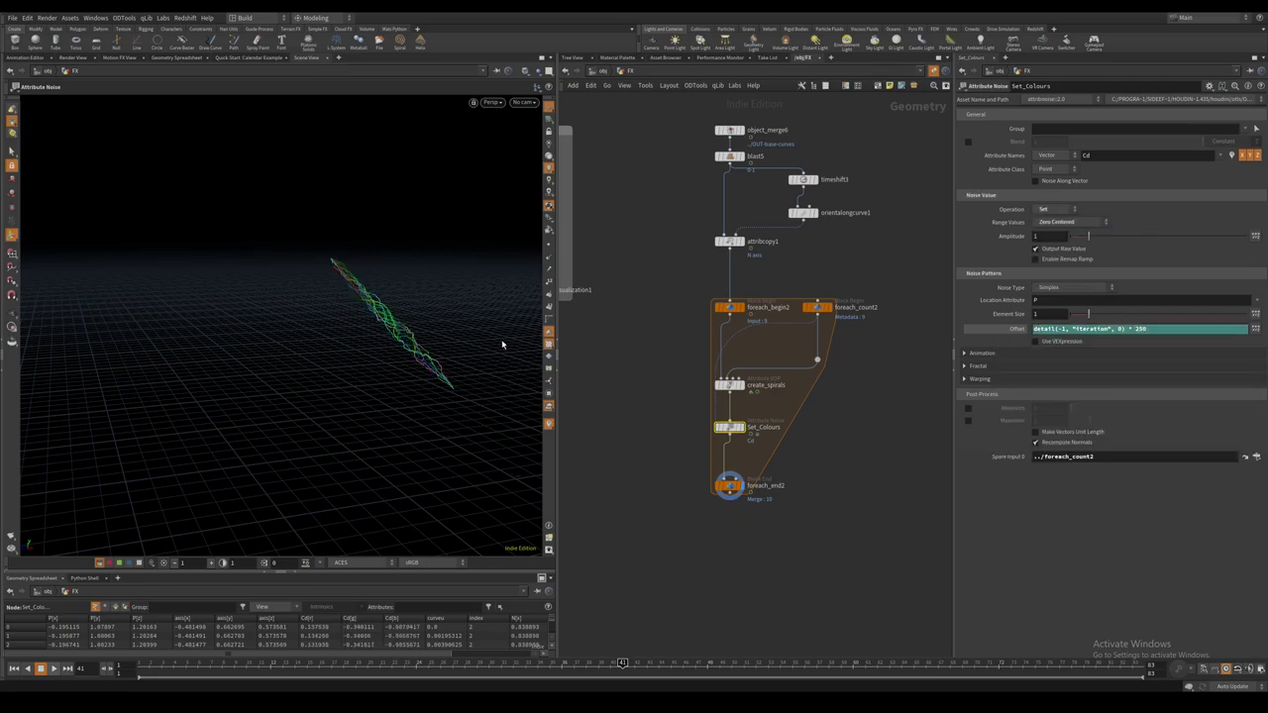
text(.2)
key(Return)
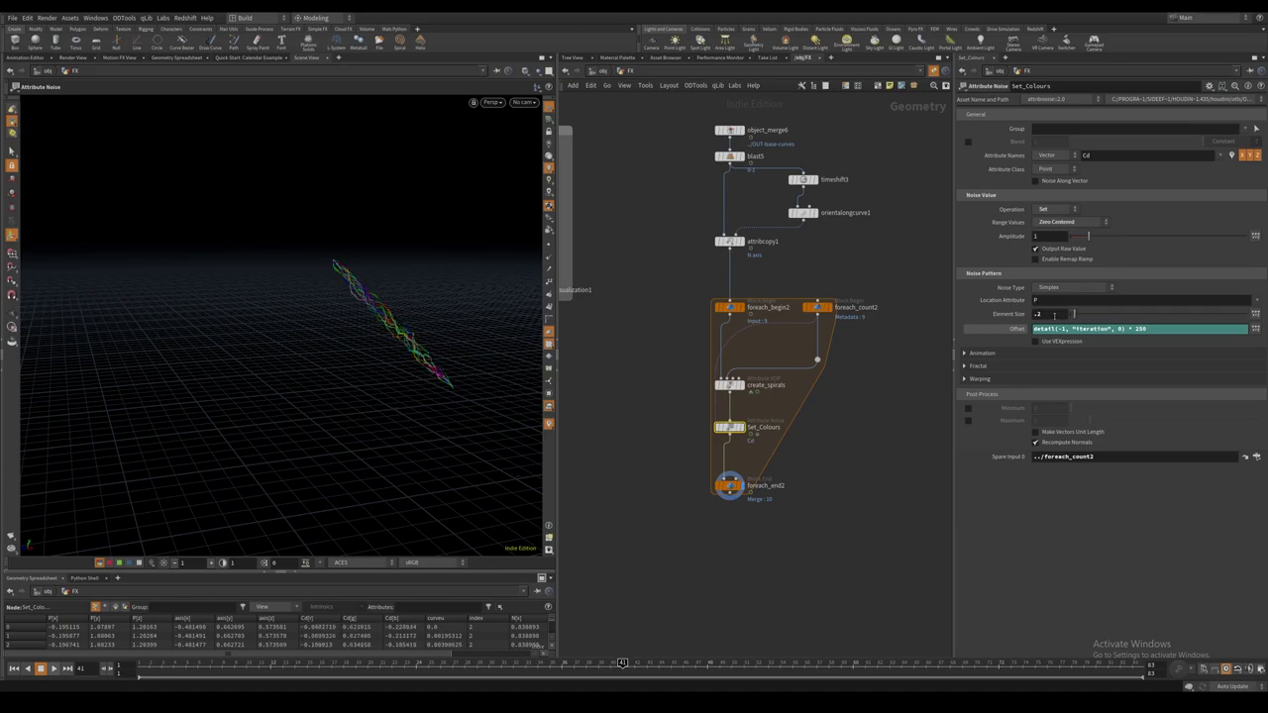
Enable animated noise on Set_Colours with a pulse duration of .2 and play the animation.
click(1037, 353)
click(1037, 367)
double_click(1044, 378)
text(.2)
key(Return)
key(Up)
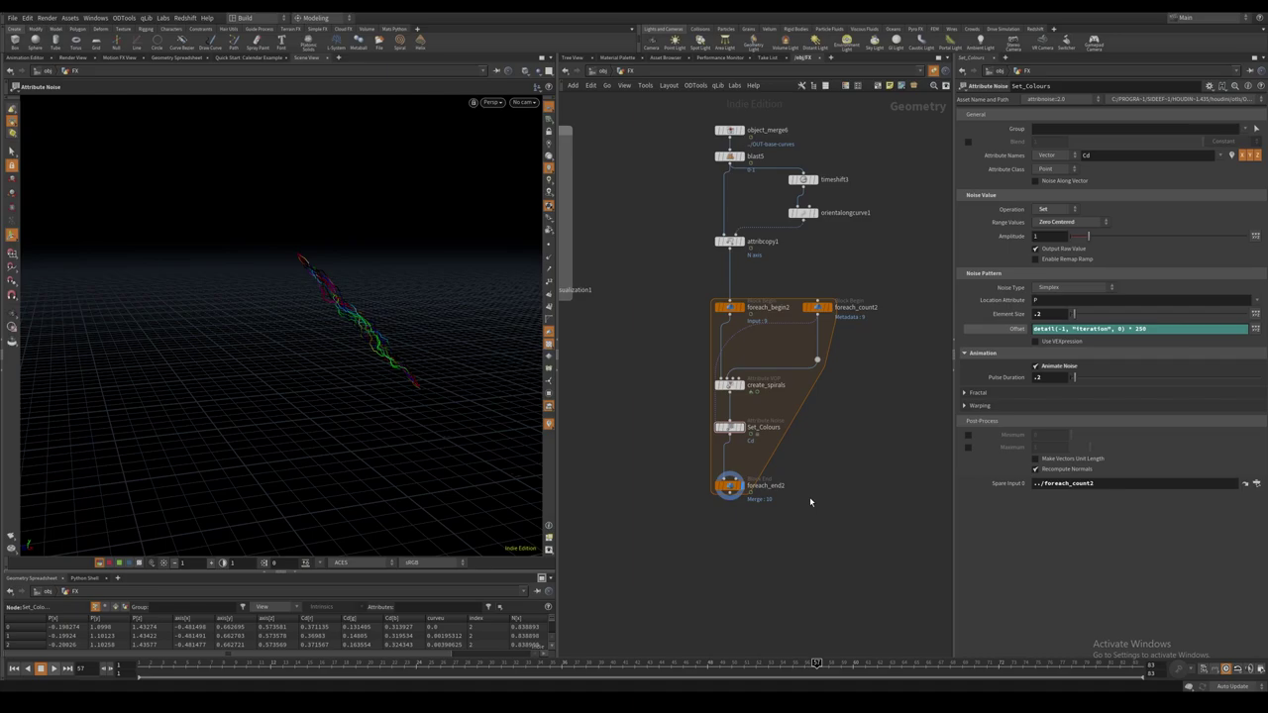
Insert a point wrangle named Set_Alpha between Set_Colours and foreach_end2.
middle_drag(756, 451, 756, 407)
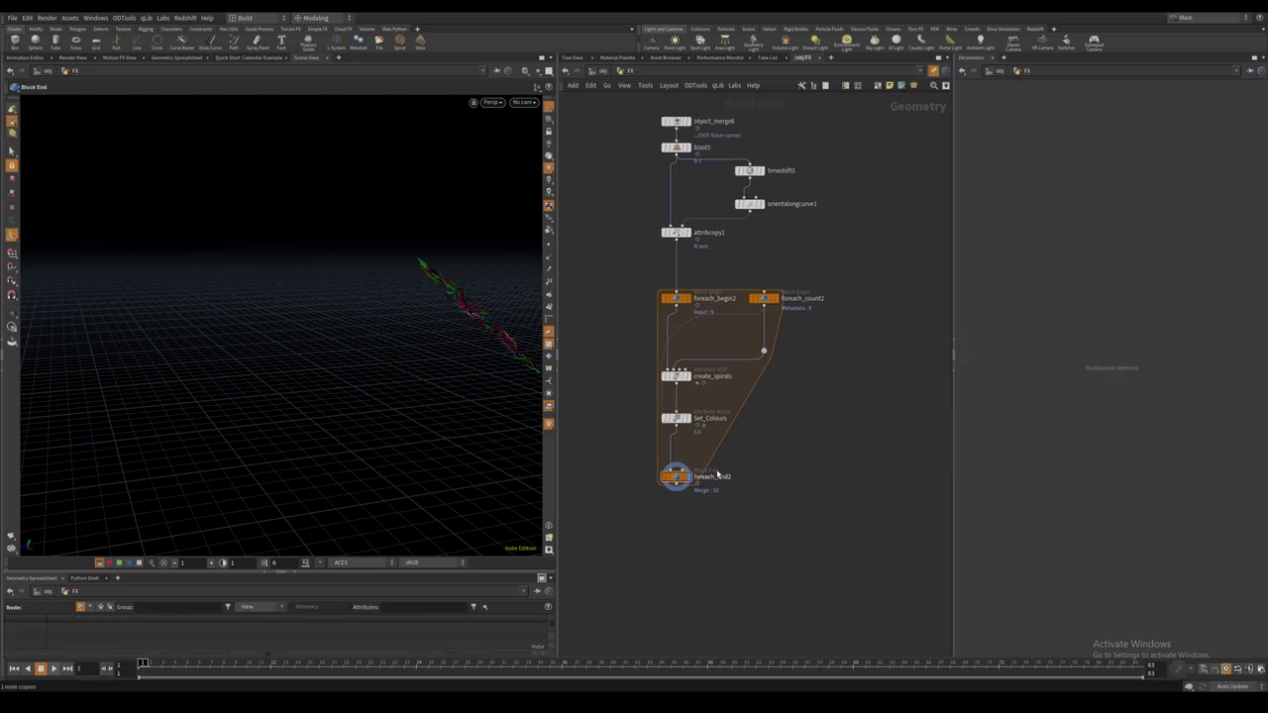
middle_drag(717, 472, 721, 423)
click(681, 427)
alt+drag(436, 384, 514, 381)
drag(682, 427, 727, 426)
key(Tab)
text(pointw)
key(Return)
key(Return)
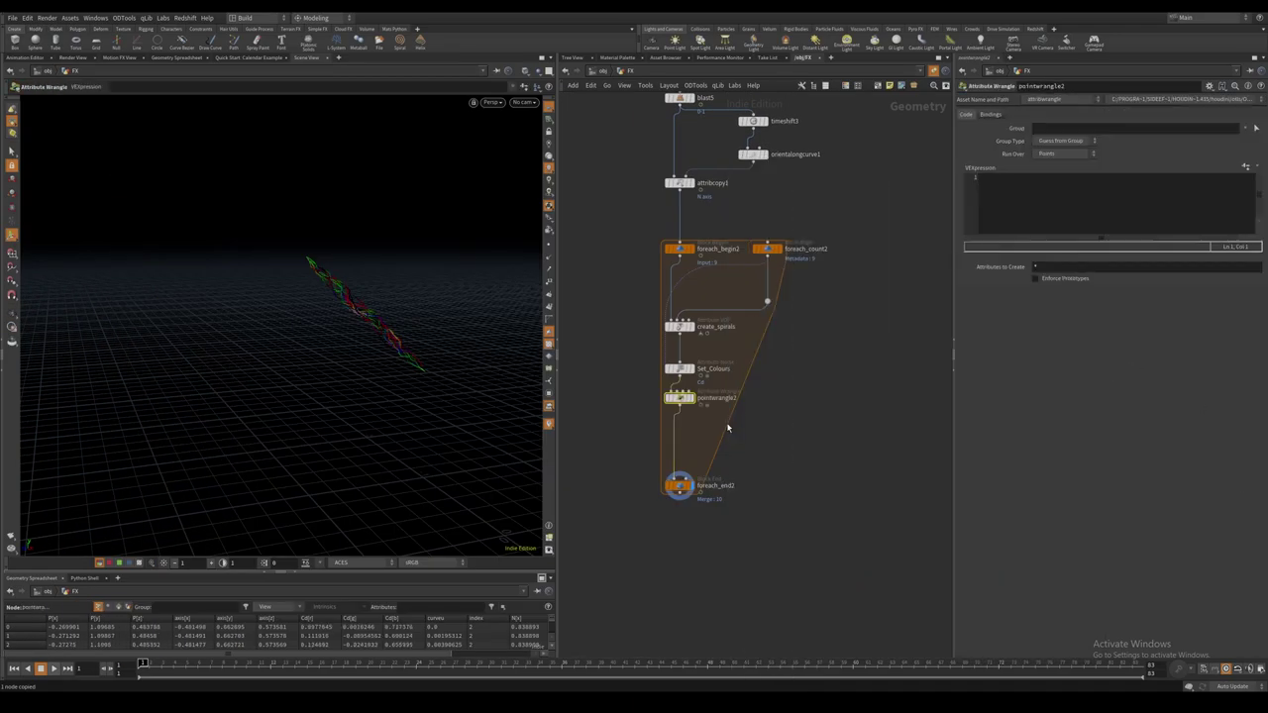
click(722, 412)
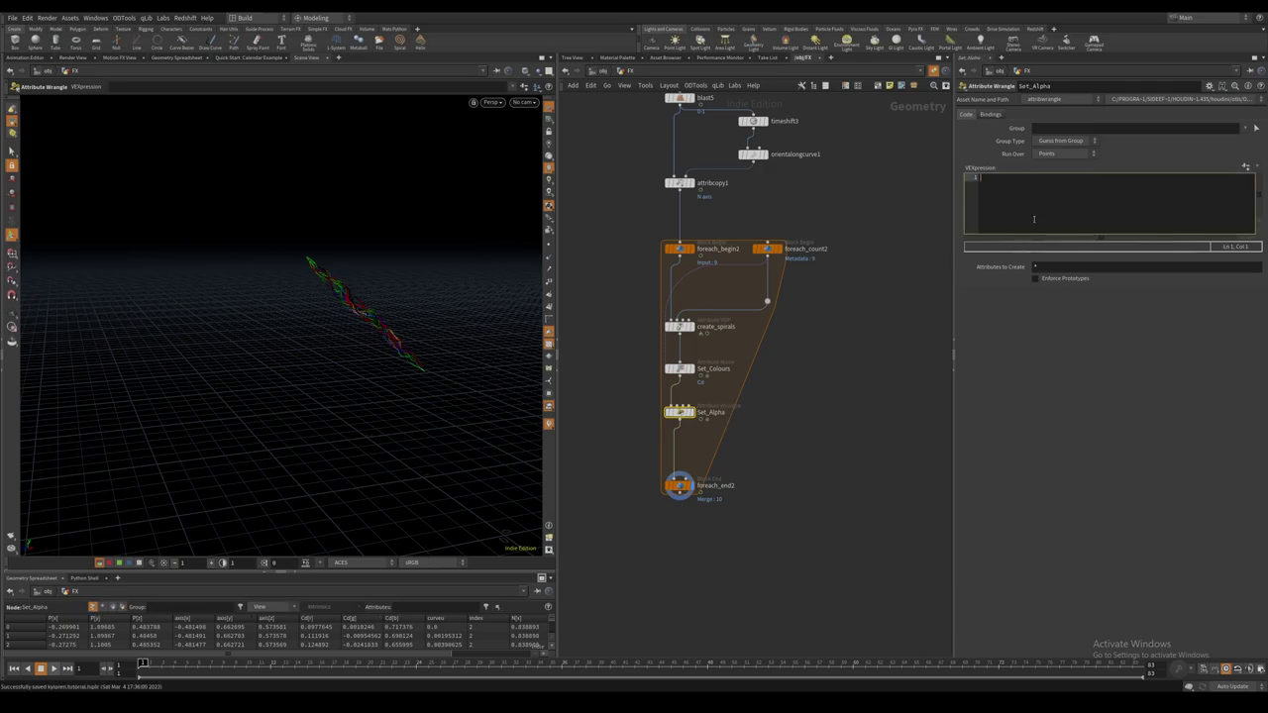
text(chramp ( "alpharamp", @curveu );)
click(1246, 167)
click(1041, 309)
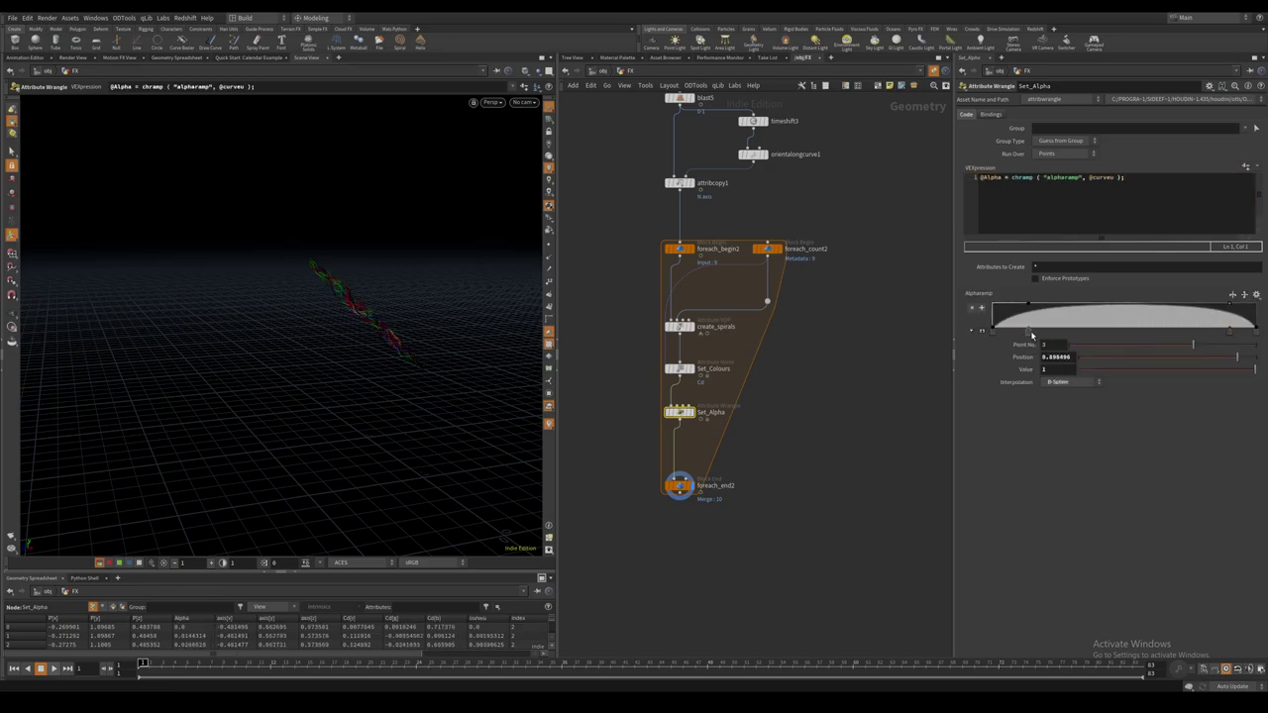
drag(1030, 333, 1027, 333)
alt+right_drag(382, 283, 446, 327)
click(668, 413)
click(668, 413)
Add a Trail node below foreach_end2, display it, and save the file.
middle_drag(759, 525, 788, 419)
click(707, 388)
key(Tab)
text(trail)
key(Return)
click(710, 442)
click(720, 442)
drag(710, 442, 709, 434)
key(ctrl+s)
Set the Trail node to Compute Velocity with Evaluate Within Frame Range, velocity scale .5 and Central Difference approximation.
click(1060, 114)
click(1060, 127)
click(1035, 175)
click(1066, 223)
click(1061, 243)
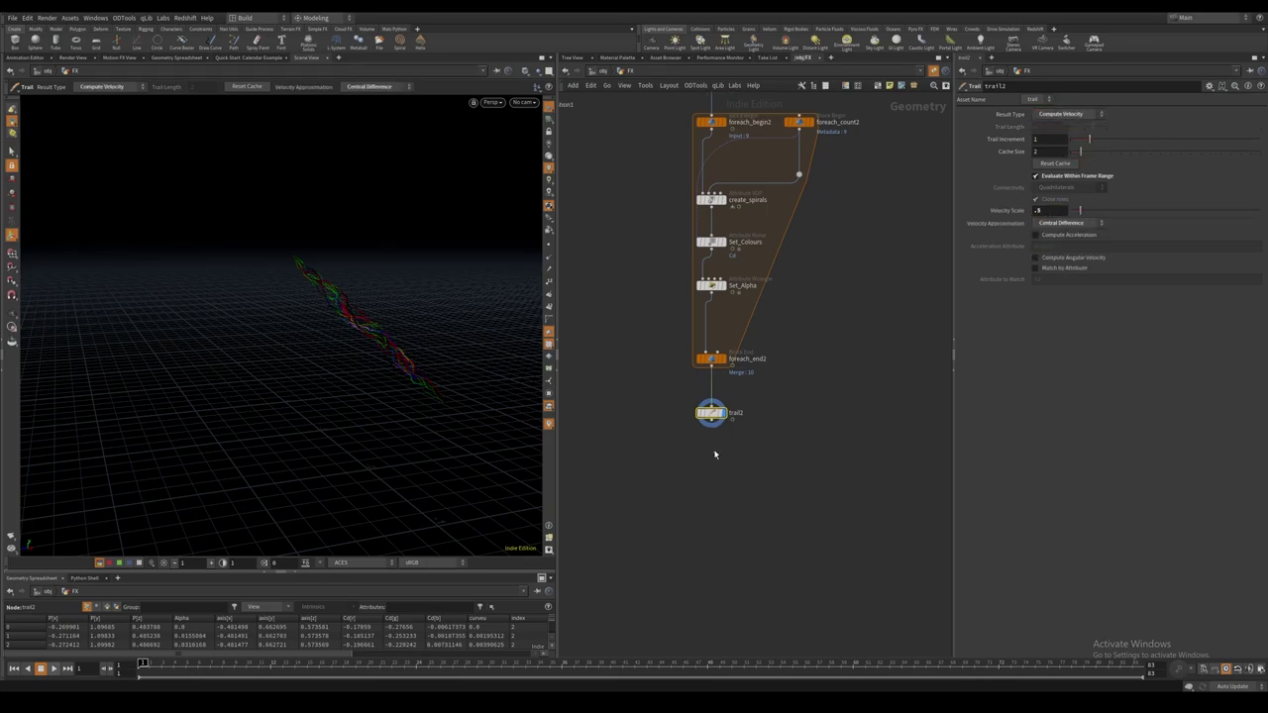
Add a Scatter node below the Trail node without randomized point order or forced total count, and set its density scale to 20000.
key(Tab)
text(scatter)
key(Return)
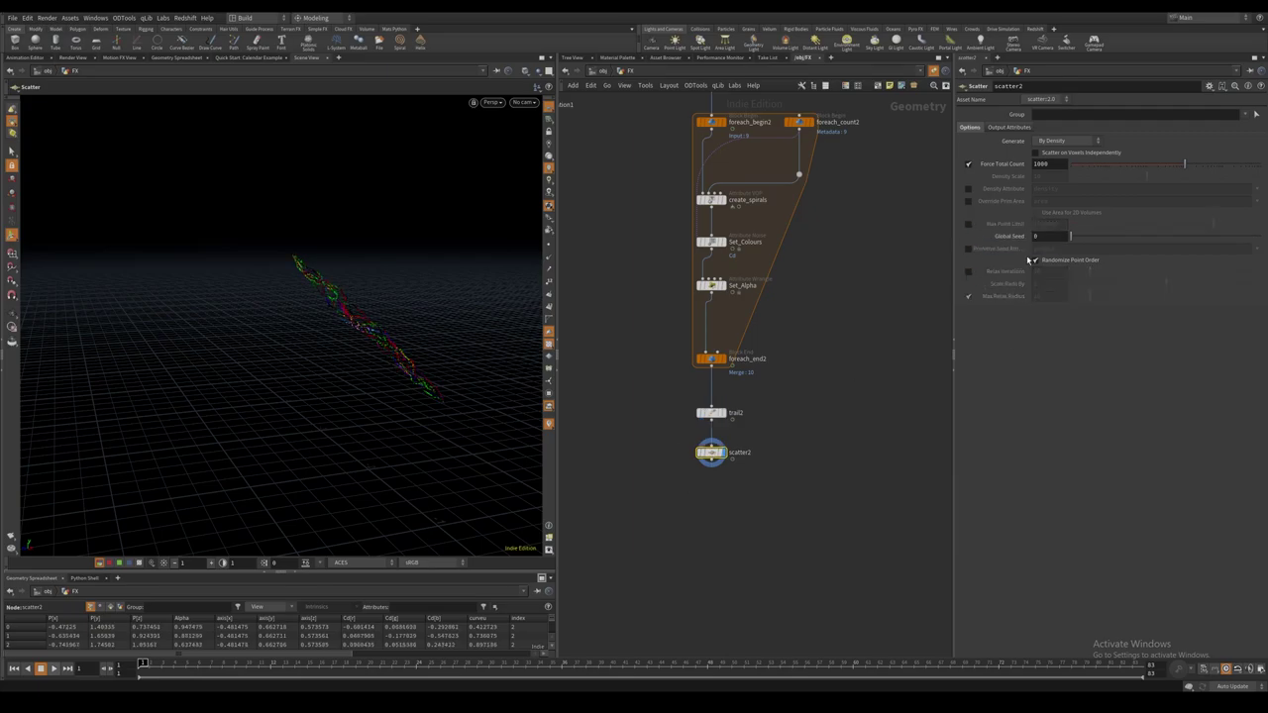
click(1035, 261)
click(969, 165)
click(1044, 179)
key(Return)
Copy the pscale Attribute Randomize node from the main lightsaber network box.
middle_drag(761, 497, 767, 466)
key(ctrl+c)
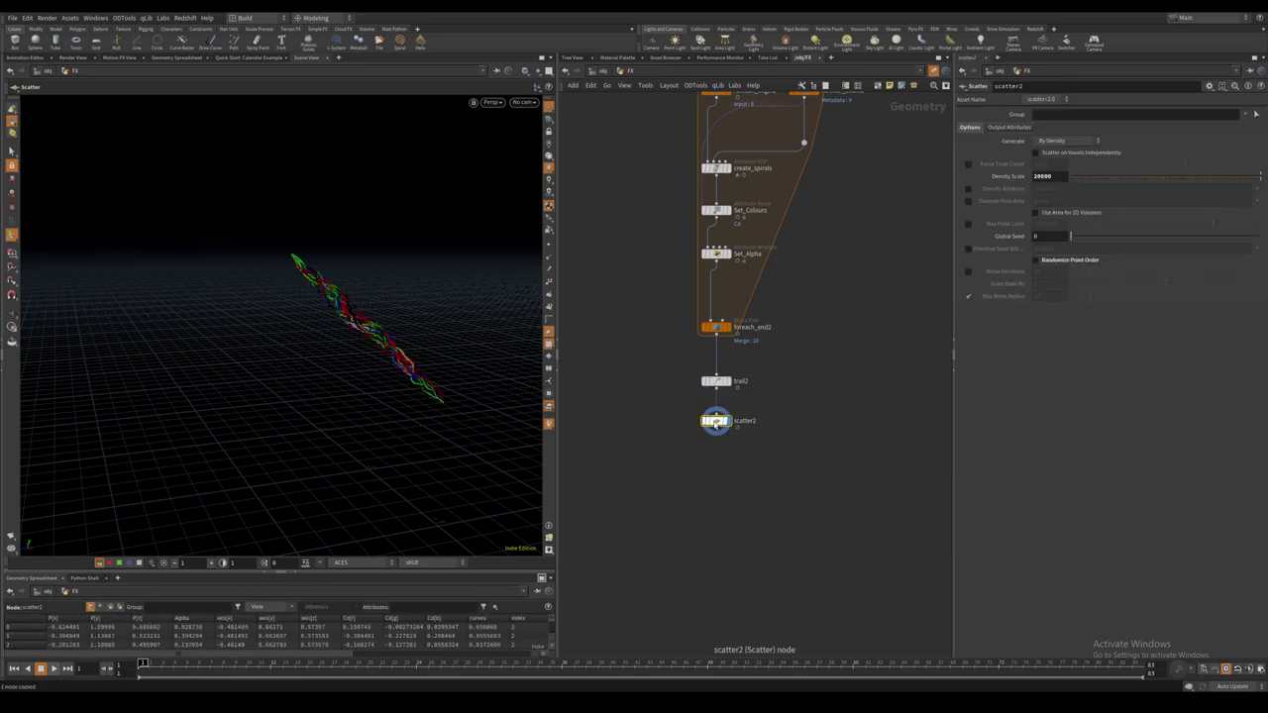
scroll(717, 426, down, 5)
middle_drag(685, 503, 819, 425)
scroll(654, 426, up, 4)
middle_drag(654, 426, 807, 426)
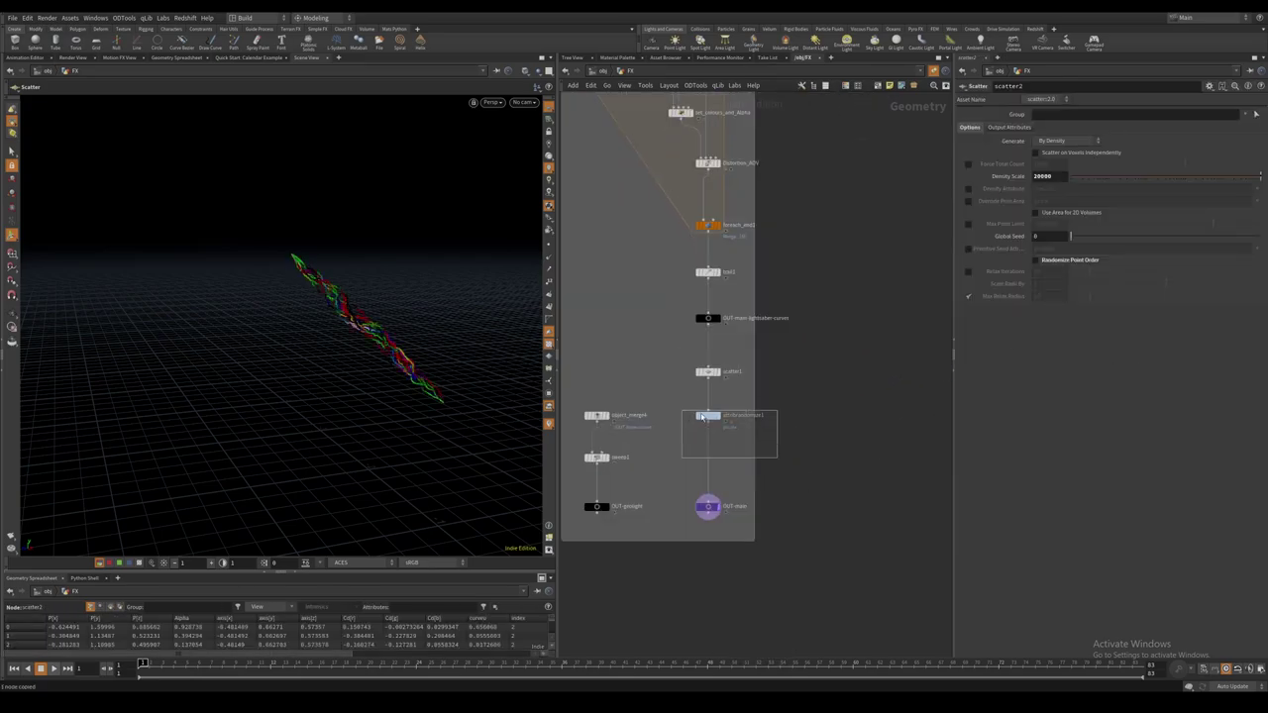
drag(778, 458, 682, 411)
key(ctrl+c)
scroll(834, 408, down, 4)
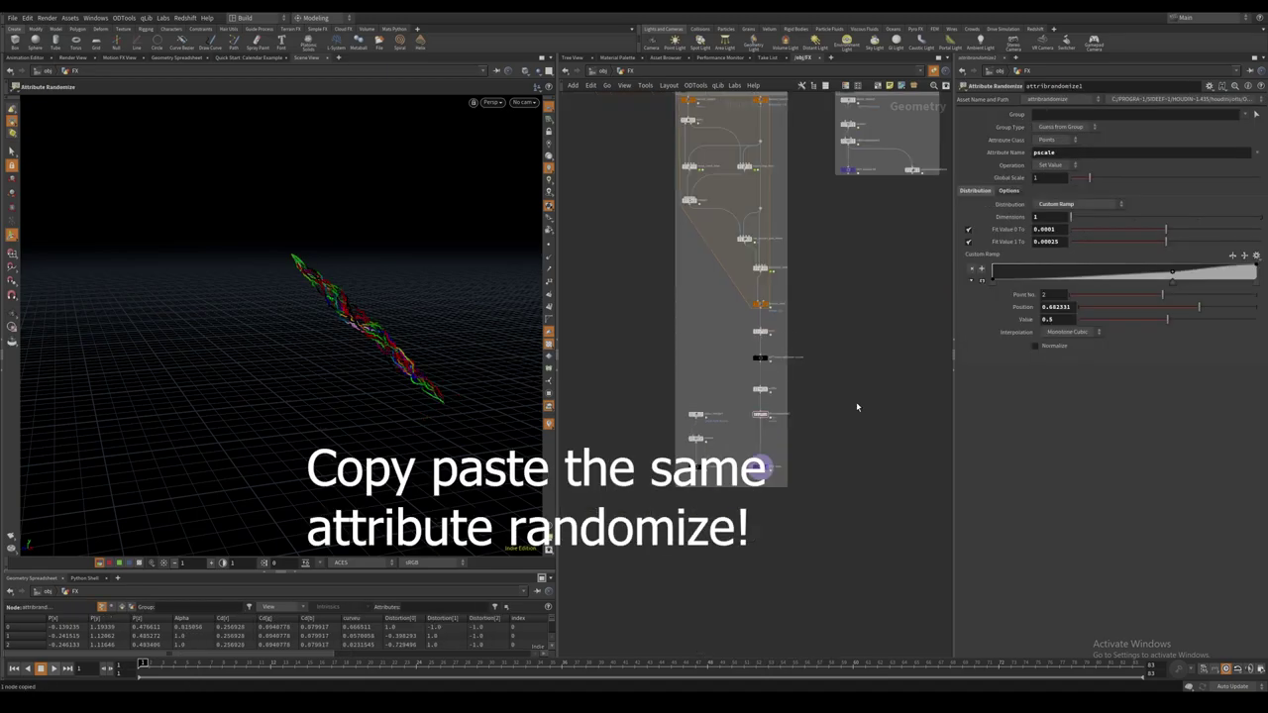
Paste the pscale Attribute Randomize node below scatter2, display it, and align it with the Trail and Scatter nodes.
middle_drag(856, 193, 648, 240)
scroll(648, 241, up, 5)
middle_drag(648, 241, 776, 430)
key(ctrl+v)
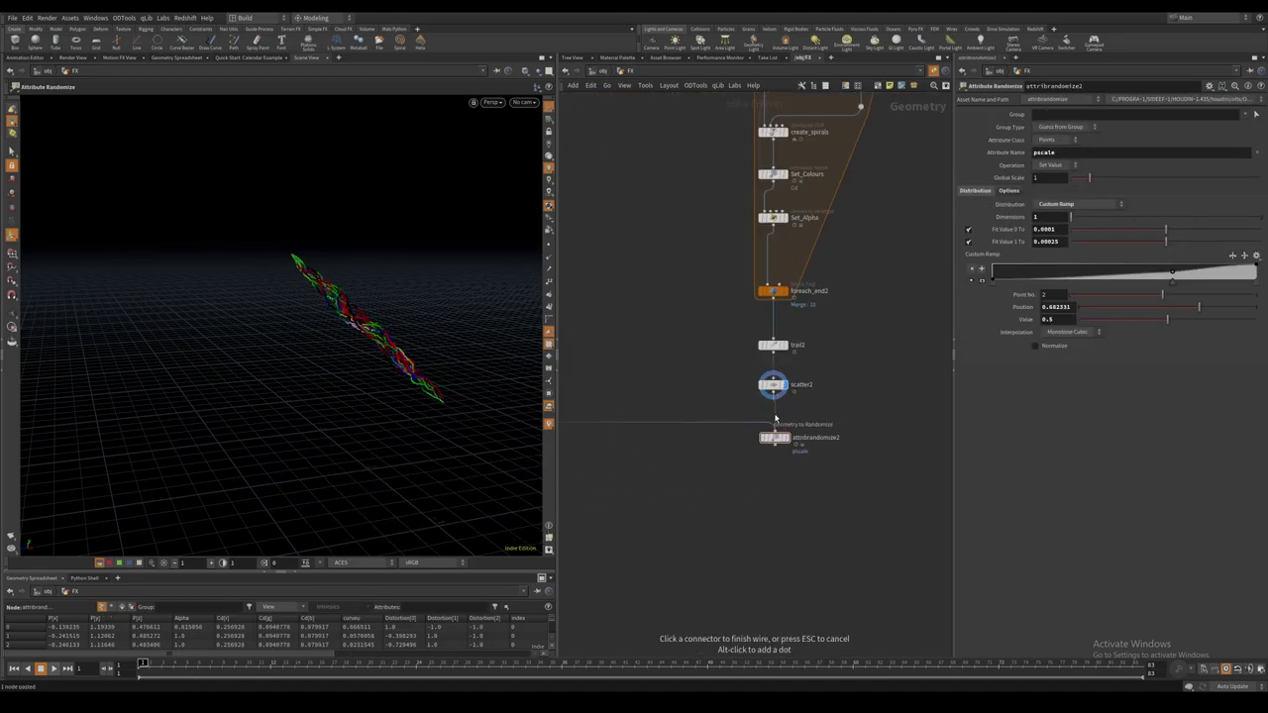
click(769, 441)
drag(767, 469, 782, 336)
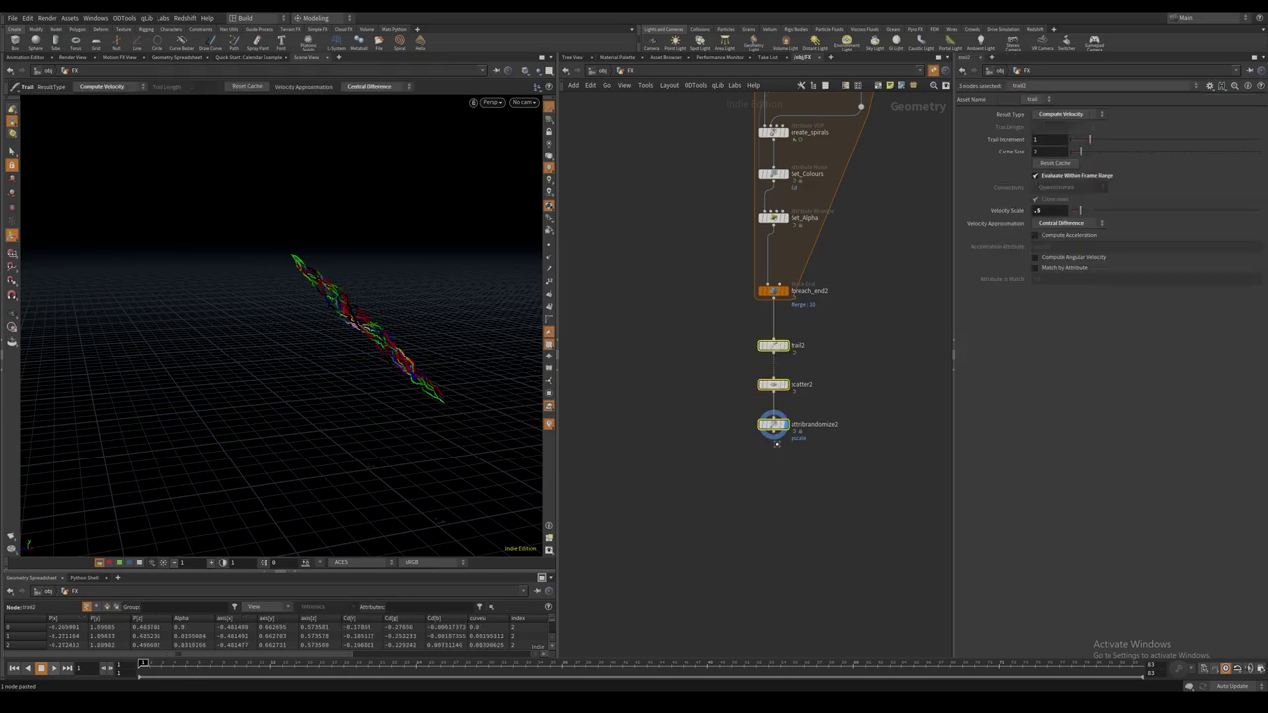
key(l)
Add a Null node named OUT_spirals below attribrandomize2 and colour it purple.
click(773, 438)
click(773, 411)
key(Tab)
text(null)
key(Return)
click(775, 469)
click(796, 463)
text(OUT_spirals)
key(Return)
key(c)
key(c)
Enclose the whole spiral node chain in a network box titled "Spirals".
scroll(781, 508, down, 4)
drag(844, 529, 746, 233)
key(shift+o)
scroll(738, 243, up, 4)
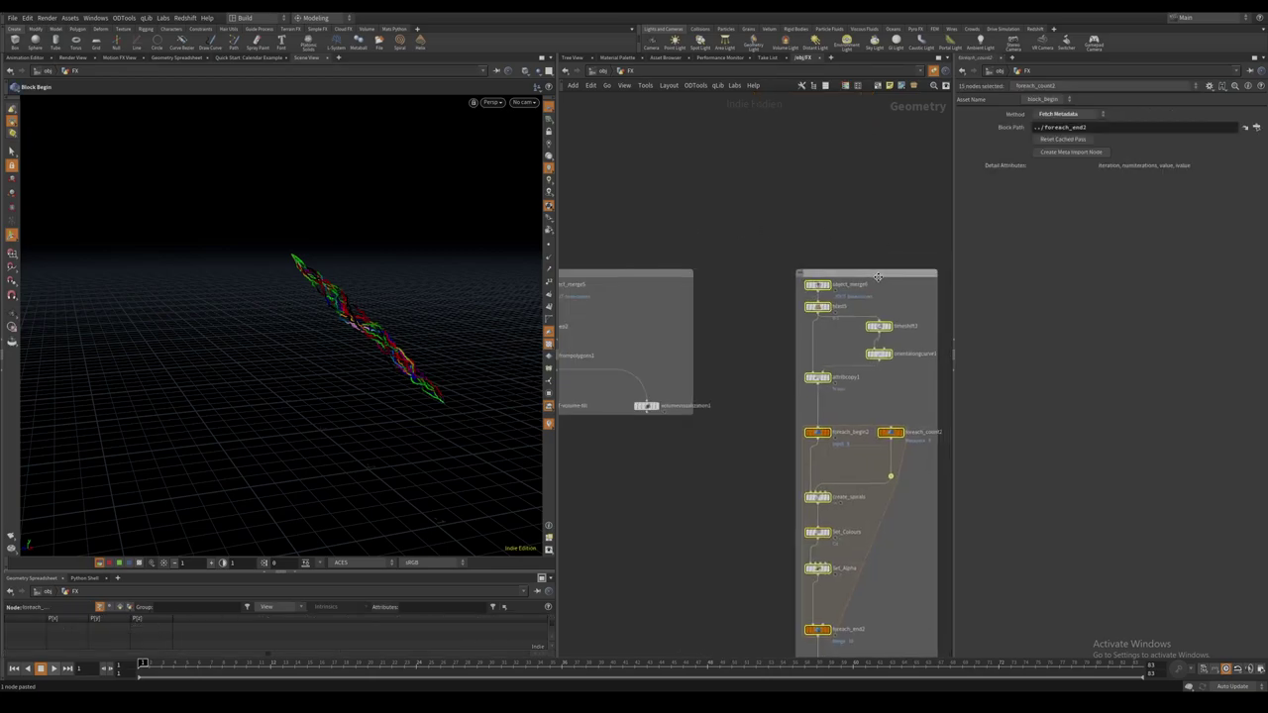
double_click(875, 276)
text(Spirals)
drag(872, 274, 848, 275)
scroll(705, 289, down, 4)
click(710, 422)
scroll(693, 459, up, 3)
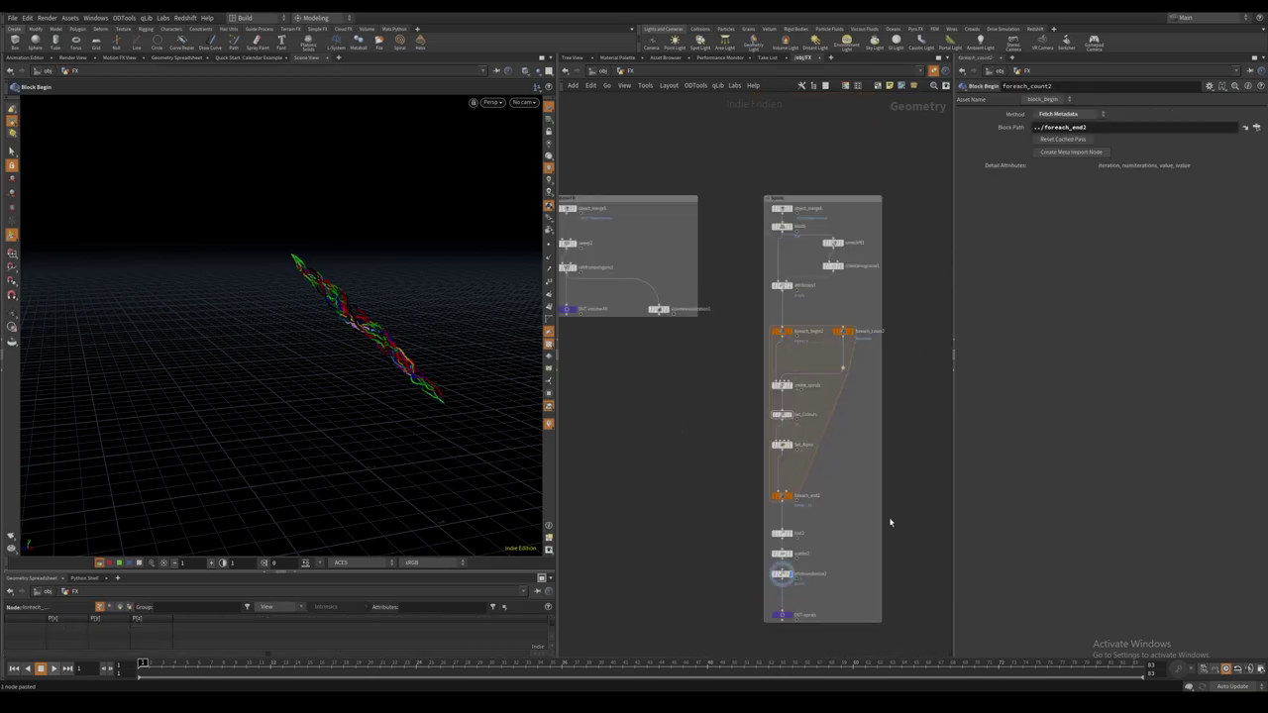
Create an Object Merge that imports ../OUT-main-lightsaber-curves and move it beside the Spirals network box.
middle_drag(892, 519, 816, 447)
scroll(849, 521, down, 1)
scroll(674, 486, down, 3)
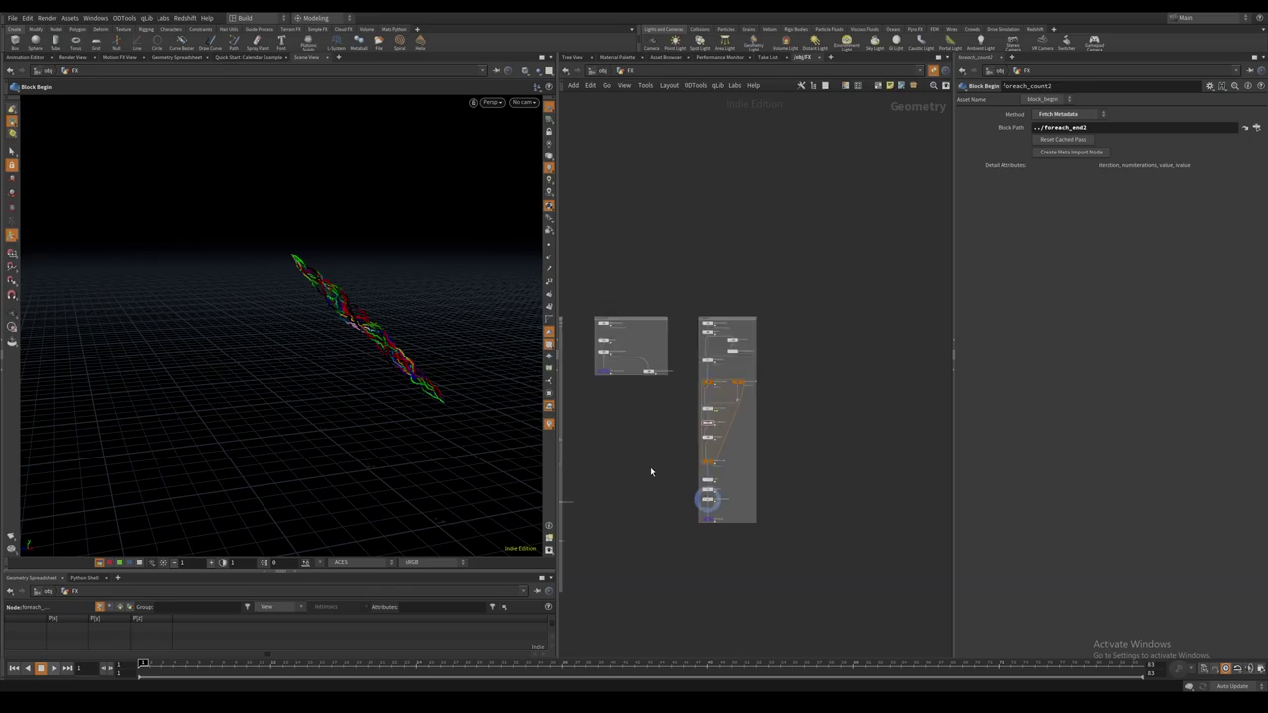
middle_drag(654, 473, 820, 532)
middle_drag(732, 363, 686, 249)
scroll(691, 474, up, 4)
middle_drag(696, 440, 712, 444)
click(659, 418)
click(756, 420)
key(Tab)
text(obj)
key(Return)
click(757, 420)
drag(656, 417, 1080, 139)
scroll(687, 486, down, 4)
drag(620, 481, 819, 323)
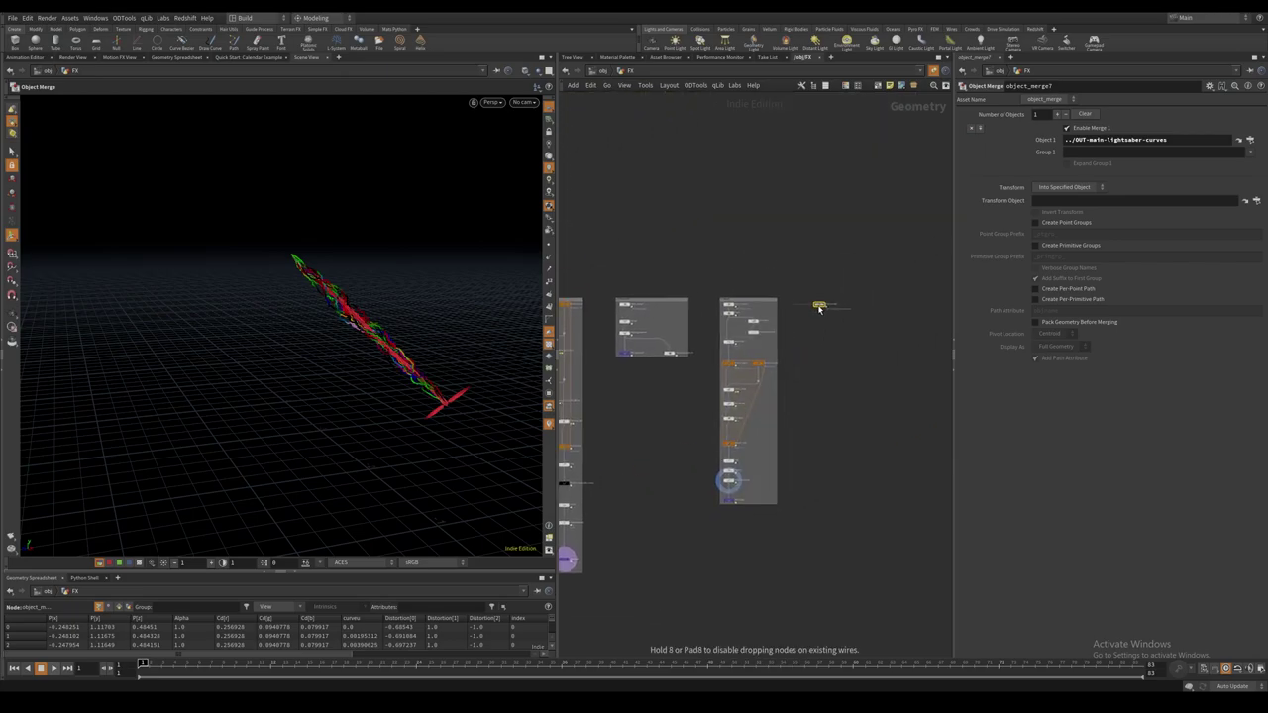
Add an Attribute Delete node below object_merge7, set to delete non-selected and keep only the point attributes Alpha and v.
scroll(833, 312, up, 4)
click(803, 295)
middle_drag(805, 345, 756, 351)
scroll(756, 348, up, 3)
key(Tab)
text(attri)
click(871, 231)
click(1054, 135)
text(Alpha P)
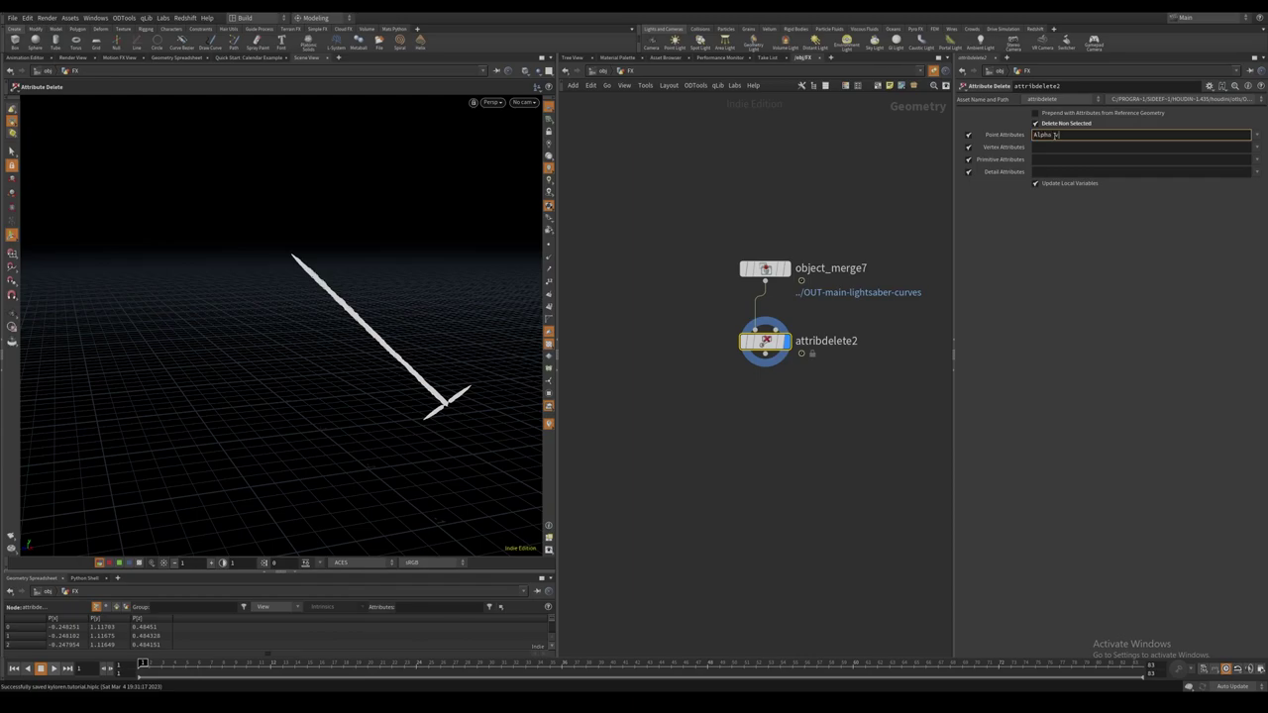
key(Return)
Add a point Attribute VOP below attribdelete2 and rename it noise_velocities.
middle_click(767, 340)
middle_drag(767, 377, 744, 362)
click(743, 338)
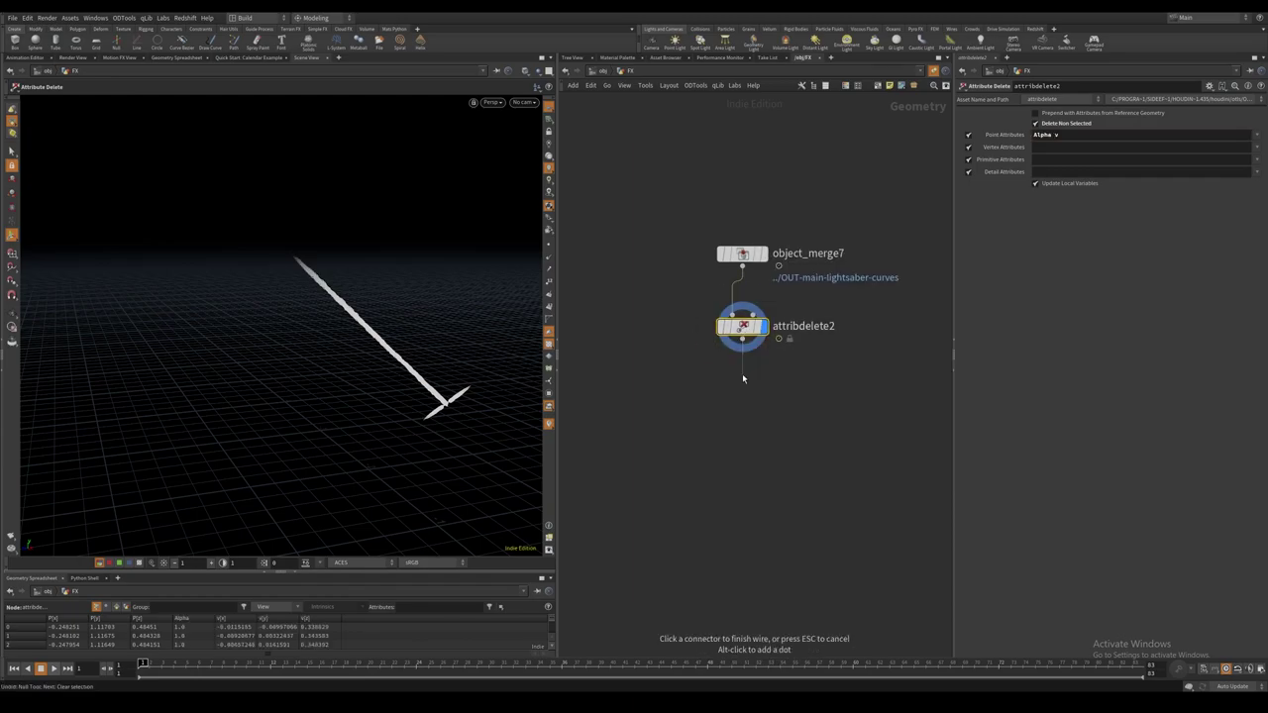
key(Tab)
text(pointv)
key(Return)
click(743, 388)
click(796, 391)
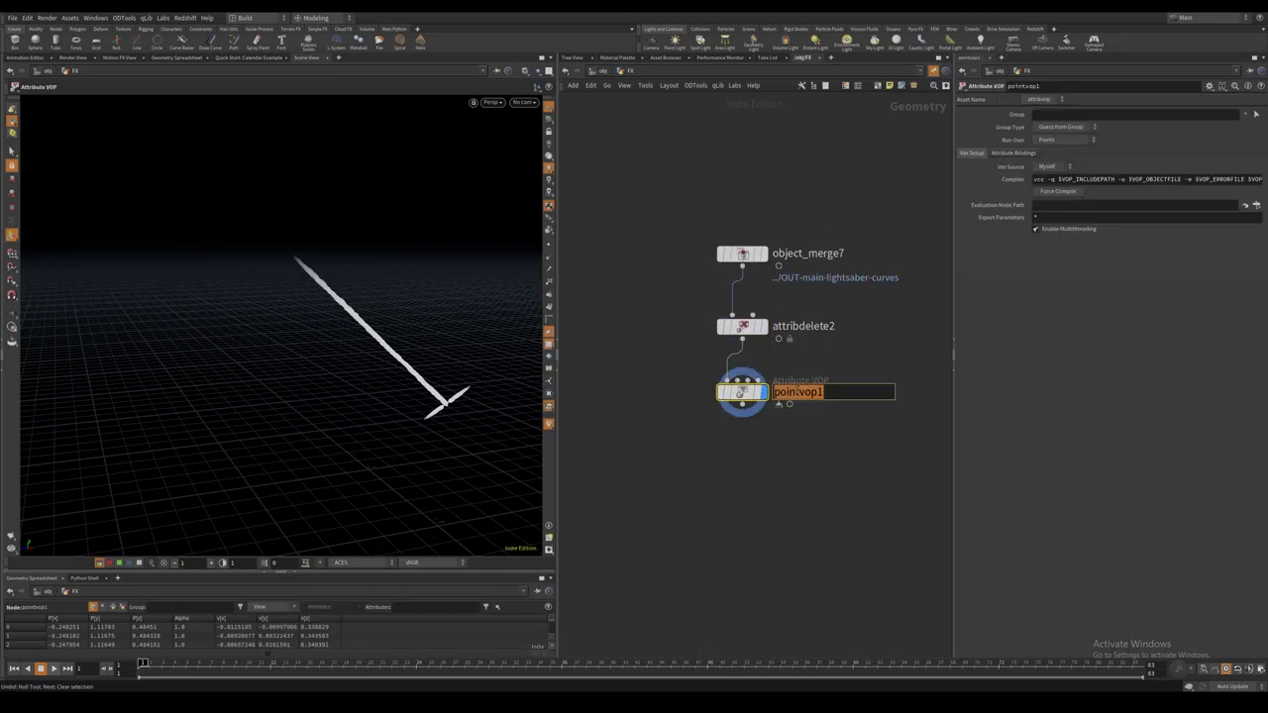
key(Return)
Open the noise_velocities network, space out its two nodes and wire the global v directly to the output's v.
double_click(745, 392)
drag(674, 344, 612, 300)
drag(649, 309, 851, 309)
scroll(743, 322, up, 2)
middle_drag(748, 328, 753, 329)
scroll(833, 354, down, 1)
scroll(789, 356, up, 1)
Add a Vector to Vector4 node fed by the global P and Time outputs, and save the scene.
shift+click(621, 304)
shift+click(621, 373)
key(Tab)
text(vectov)
key(Return)
key(ctrl+s)
scroll(783, 436, down, 2)
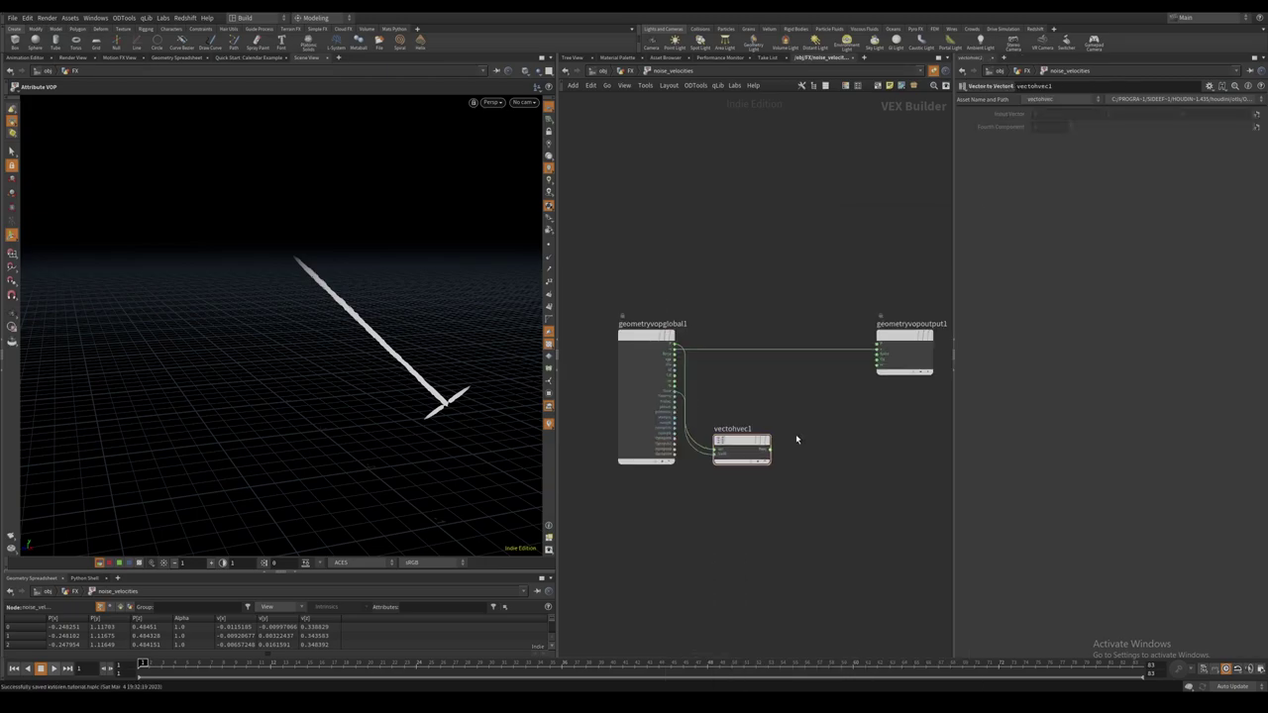
Add a Curl Noise node fed by the vectohvec1 output.
middle_drag(796, 434, 758, 448)
key(Tab)
text(curl)
key(Return)
drag(807, 453, 784, 444)
Insert an Add node in the v wire before the output and feed the curl noise into its second input.
scroll(784, 442, down, 1)
middle_drag(792, 434, 753, 445)
drag(809, 369, 896, 370)
key(Tab)
text(add)
key(Return)
click(814, 372)
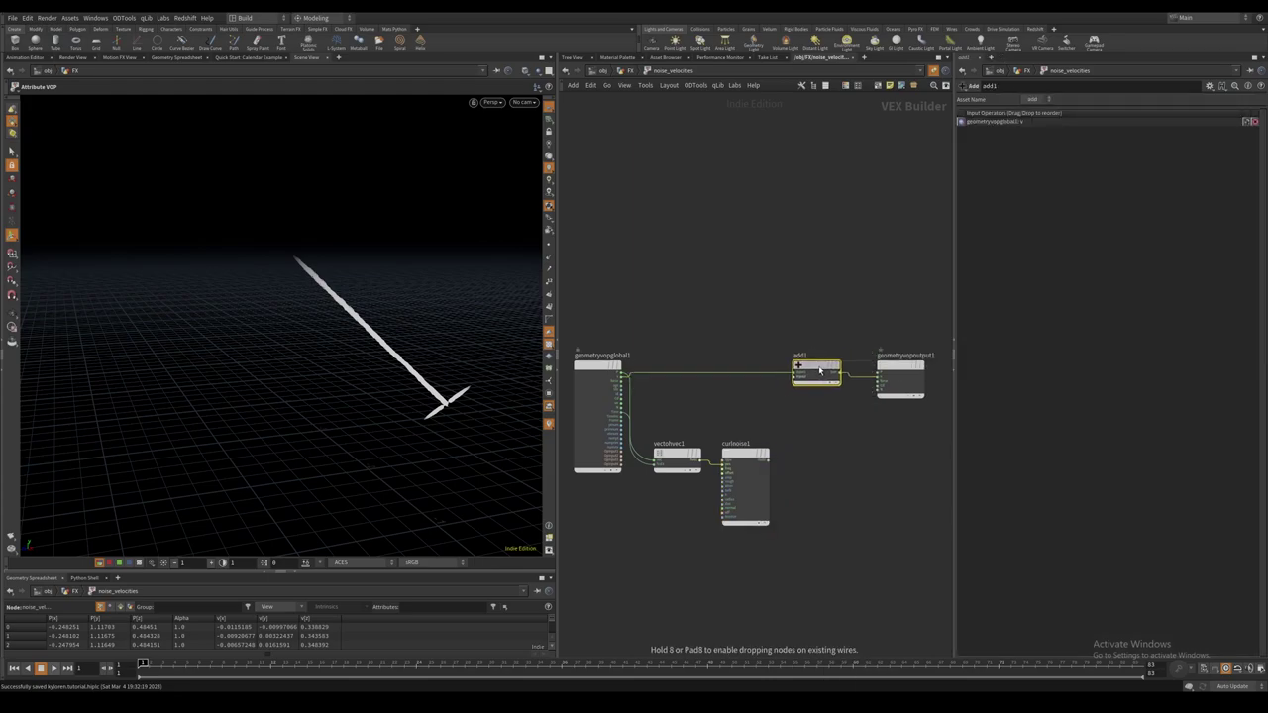
drag(768, 459, 791, 378)
Set up a viewport marker visualizer that displays the v attribute as vectors.
right_click(549, 424)
click(642, 392)
click(658, 410)
click(633, 390)
click(631, 417)
double_click(648, 313)
text(v)
key(Tab)
text(v)
click(762, 545)
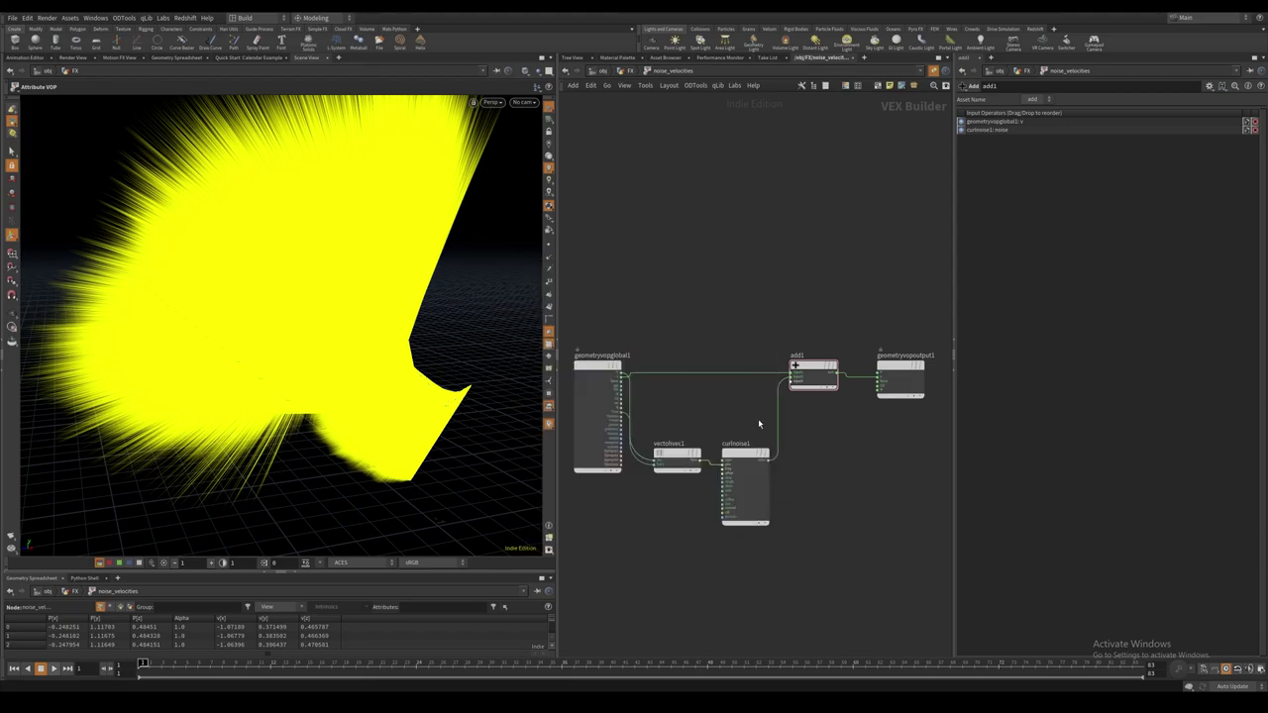
Insert a Normalize node between curlnoise1 and add1.
drag(781, 426, 801, 433)
text(norm)
key(Return)
click(783, 454)
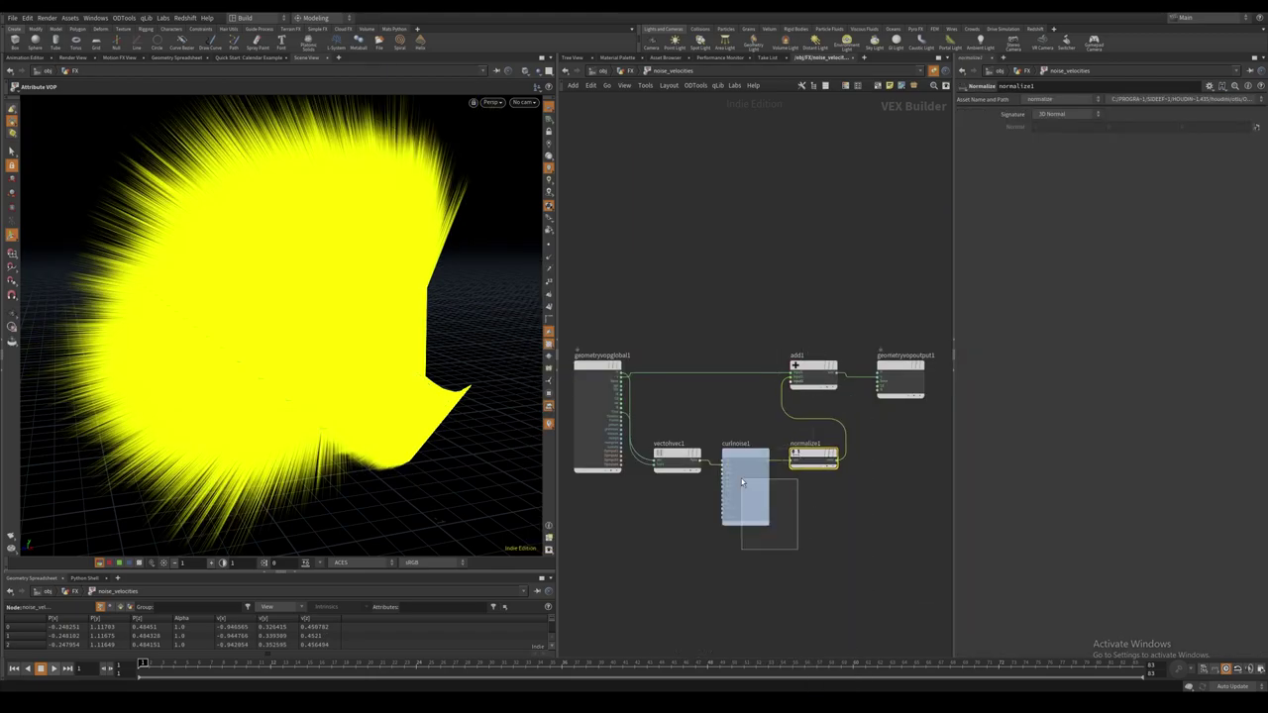
Set the first three frequency components of curlnoise1 to 6.
click(739, 479)
text(6)
key(Return)
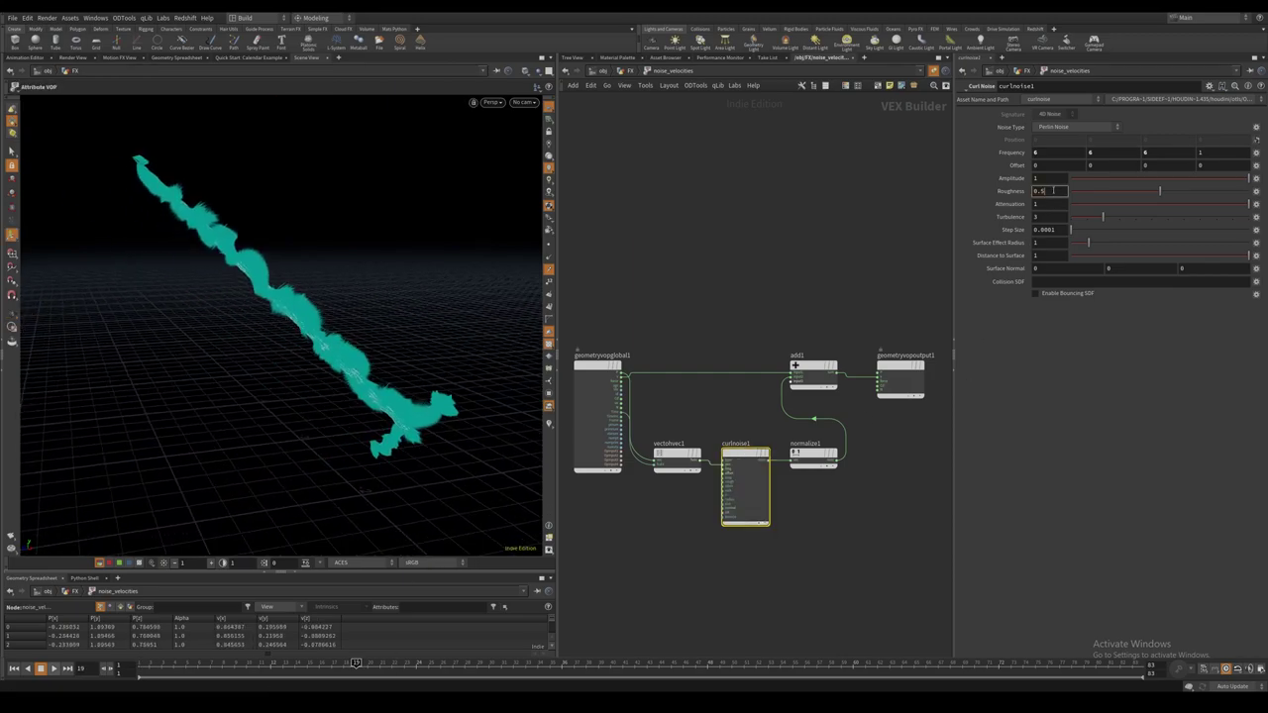
scroll(1054, 190, up, 1)
click(812, 547)
Insert a Multiply node between add1 and the geometry output, and save the scene.
scroll(701, 504, down, 2)
mouse_move(841, 409)
mouse_down()
mouse_move(916, 407)
mouse_move(857, 412)
mouse_up()
key(Tab)
text(mul)
key(Return)
click(846, 412)
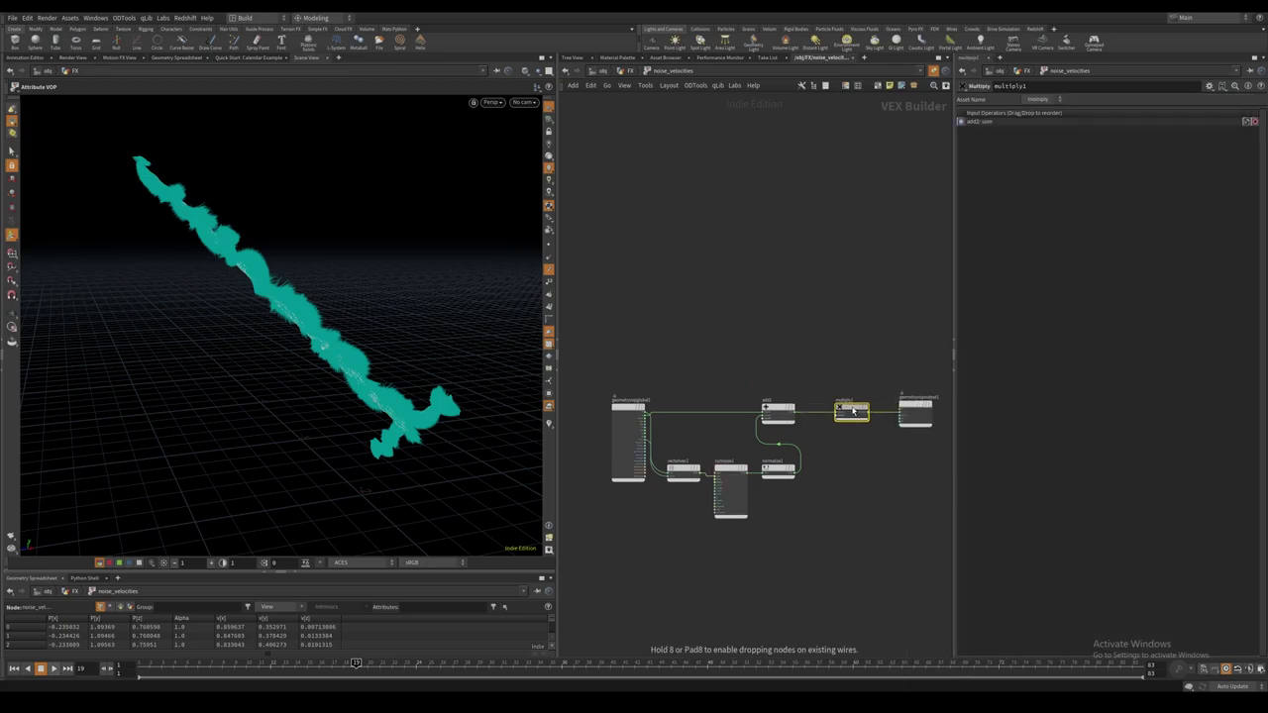
click(830, 529)
key(ctrl+s)
Add an Anti-Aliased Flow Noise node below curlnoise1, fed by the vectohvec1 output.
middle_drag(830, 529, 843, 486)
scroll(710, 433, up, 2)
click(714, 429)
key(Tab)
text(aaf)
key(Return)
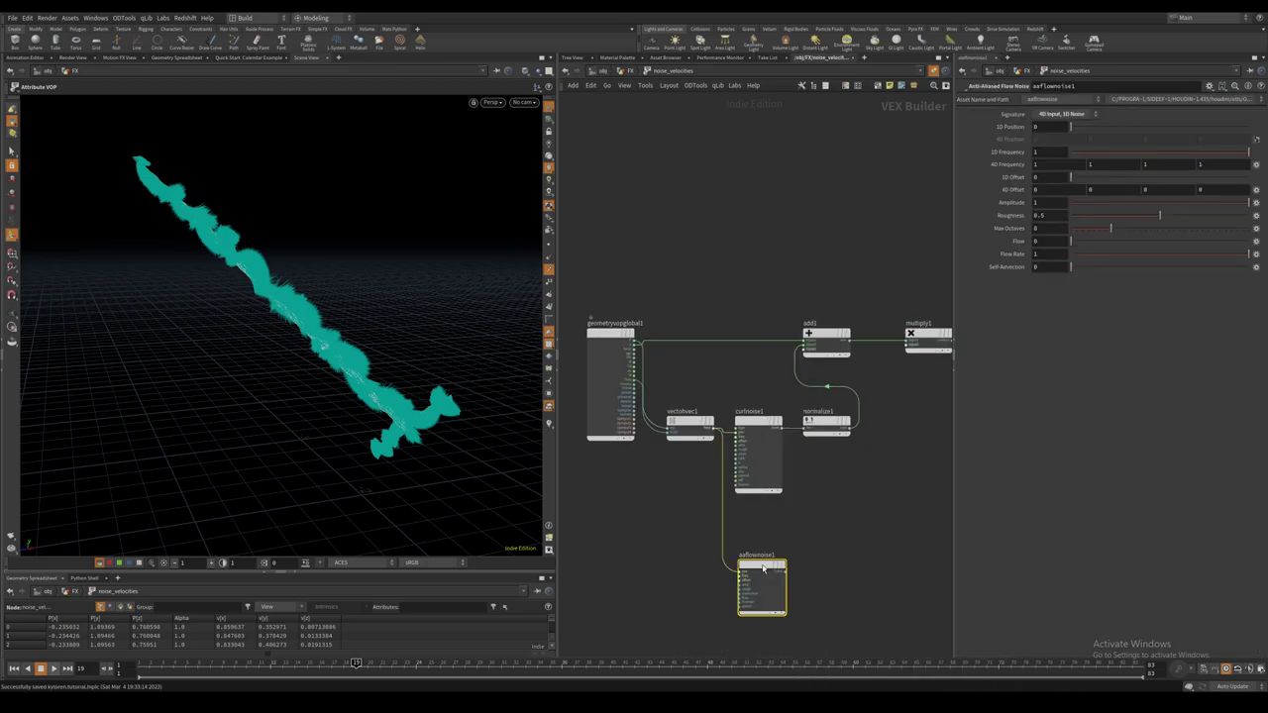
drag(763, 569, 828, 570)
Wire the aaflownoise1 output into the second input of multiply1.
click(813, 509)
click(771, 474)
middle_drag(837, 540, 769, 530)
click(783, 563)
click(841, 336)
drag(774, 559, 817, 559)
middle_drag(876, 561, 845, 548)
Set the first three 4D frequency components of aaflownoise1 to 10.
click(776, 567)
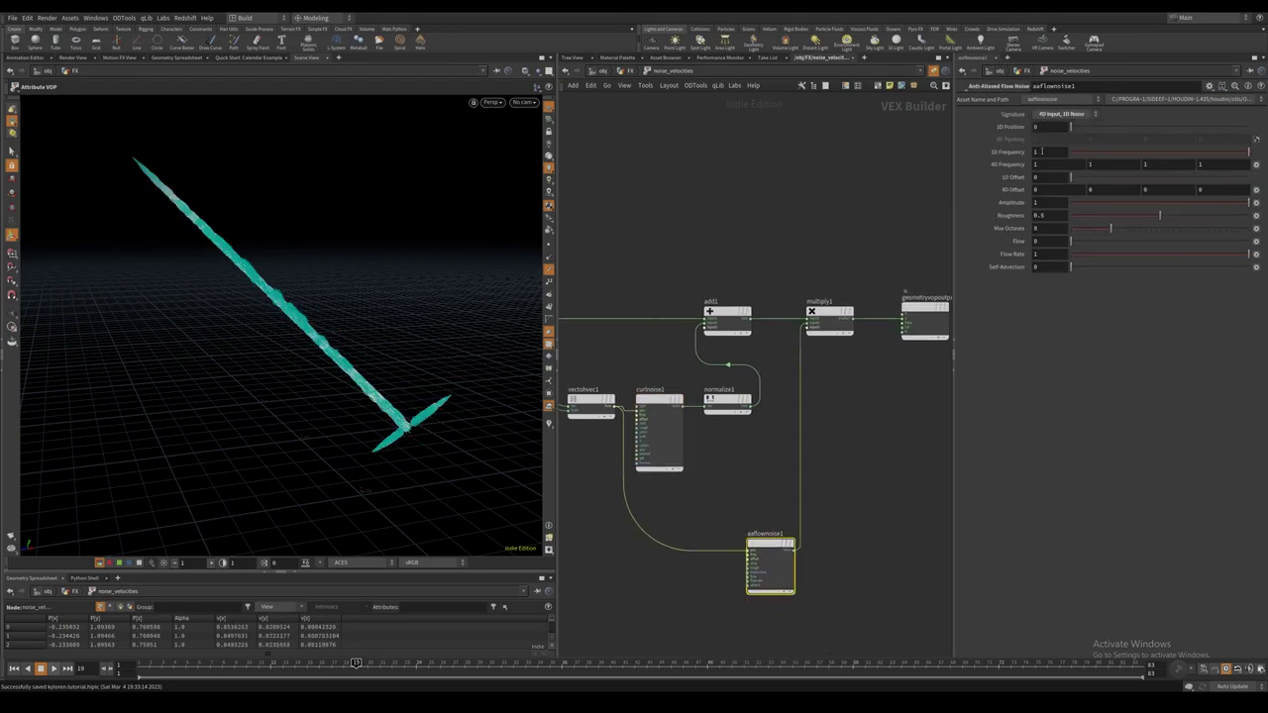
text(0)
key(Tab)
text(10)
key(Tab)
text(10)
key(Return)
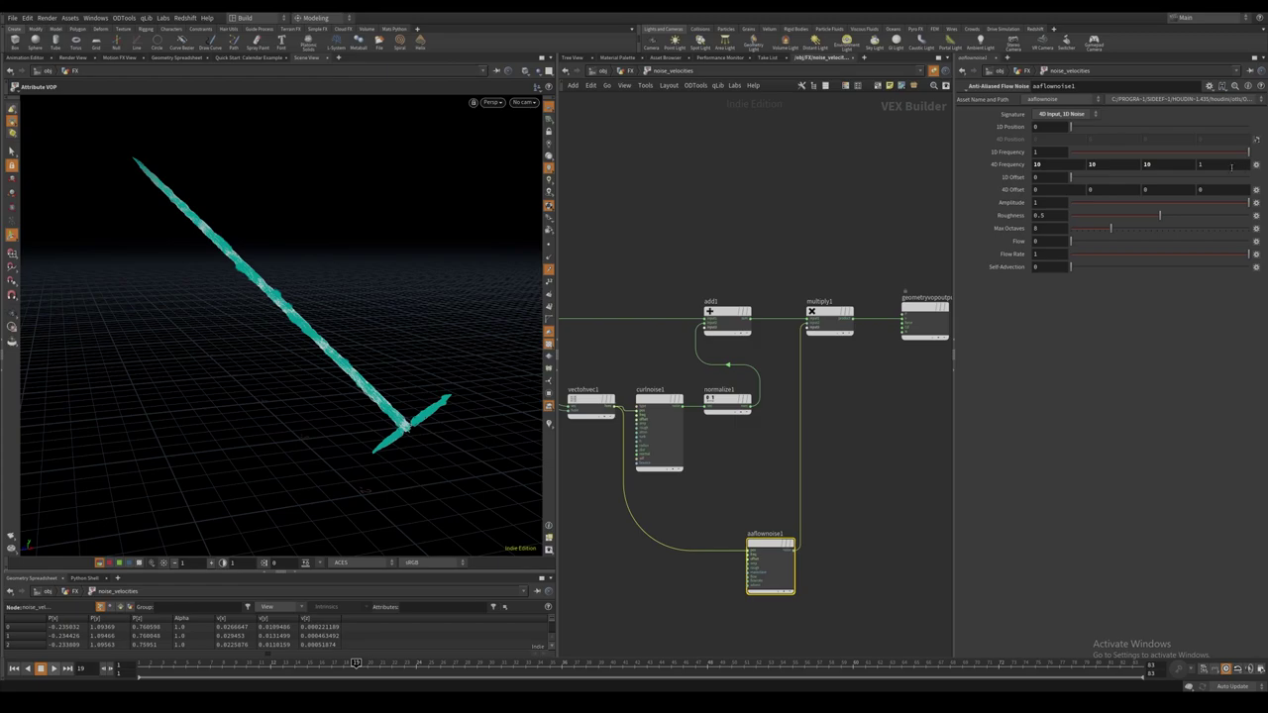
Set aaflownoise1's fourth frequency component to 3, its first 4D offset to 25, amplitude to 10 and roughness to 0.7.
double_click(1055, 192)
text(25)
key(Return)
text(10)
key(Tab)
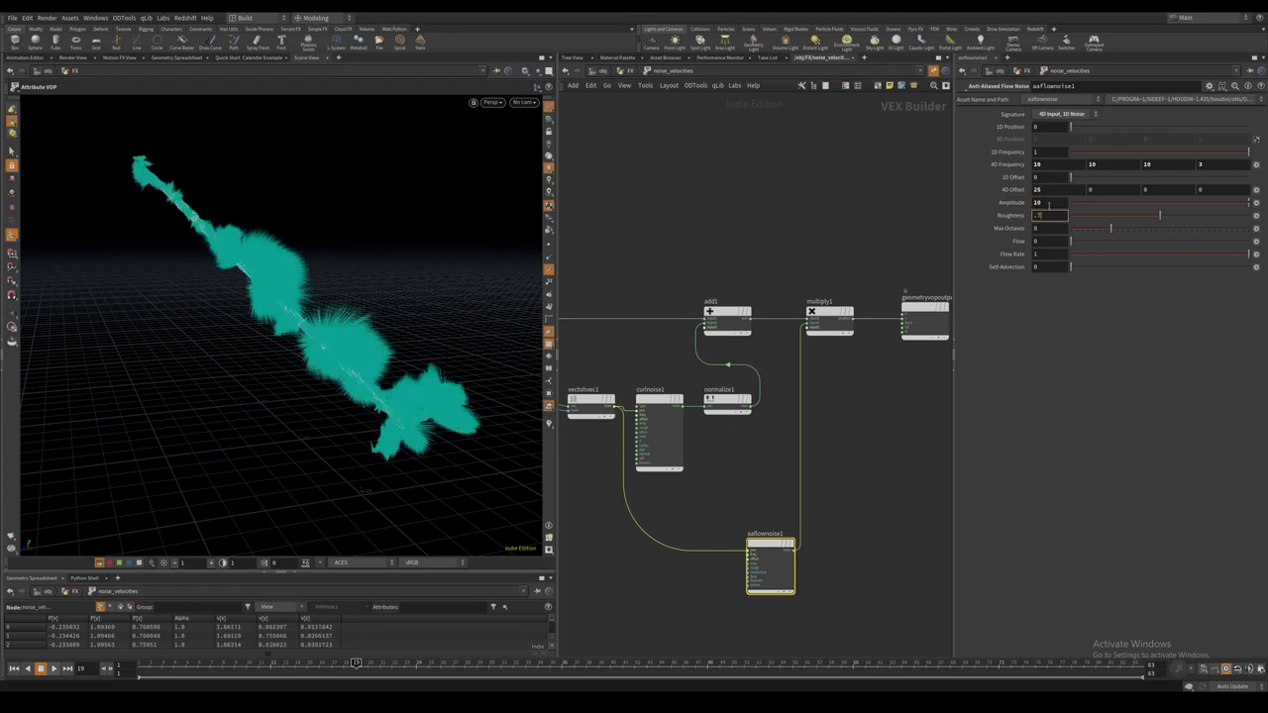
text(.7)
key(Return)
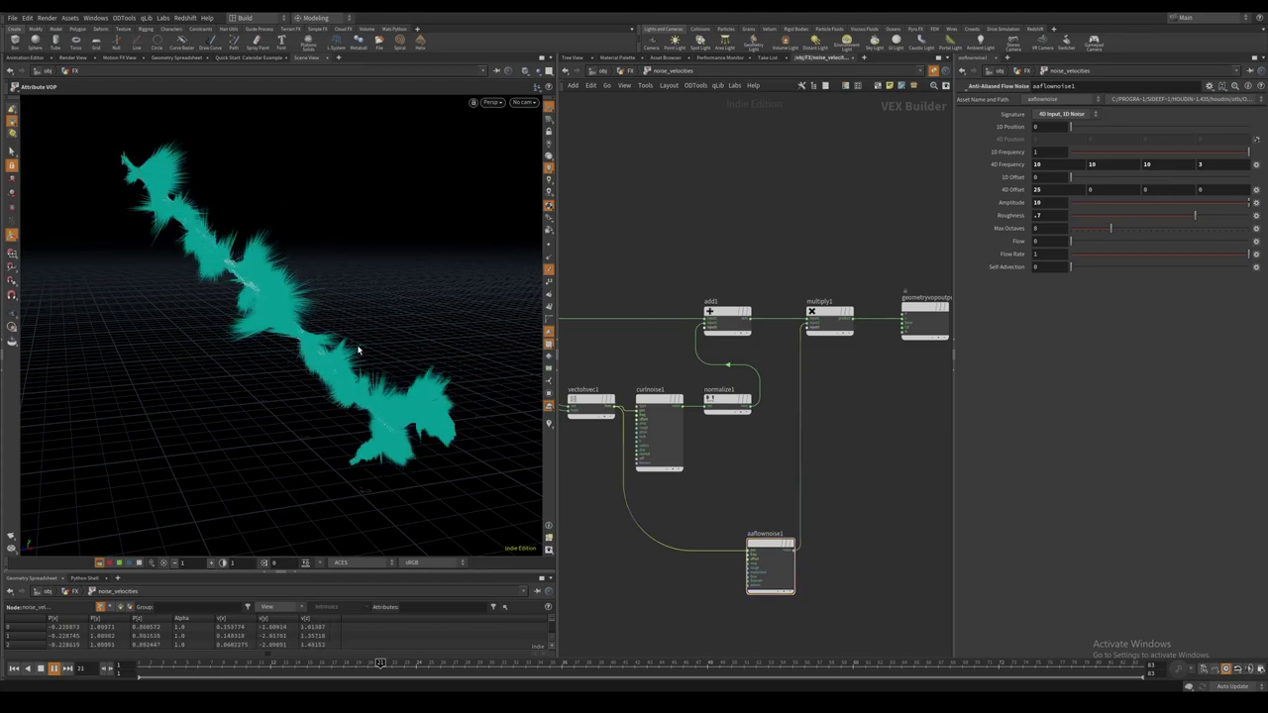
Save, then add a Fit Range node after aaflownoise1 with source range -3 to 3 and destination minimum 0.5.
scroll(845, 454, down, 3)
key(ctrl+s)
middle_drag(882, 470, 827, 449)
scroll(826, 453, up, 2)
scroll(824, 456, down, 1)
click(739, 507)
key(Tab)
text(fit)
key(Return)
click(792, 509)
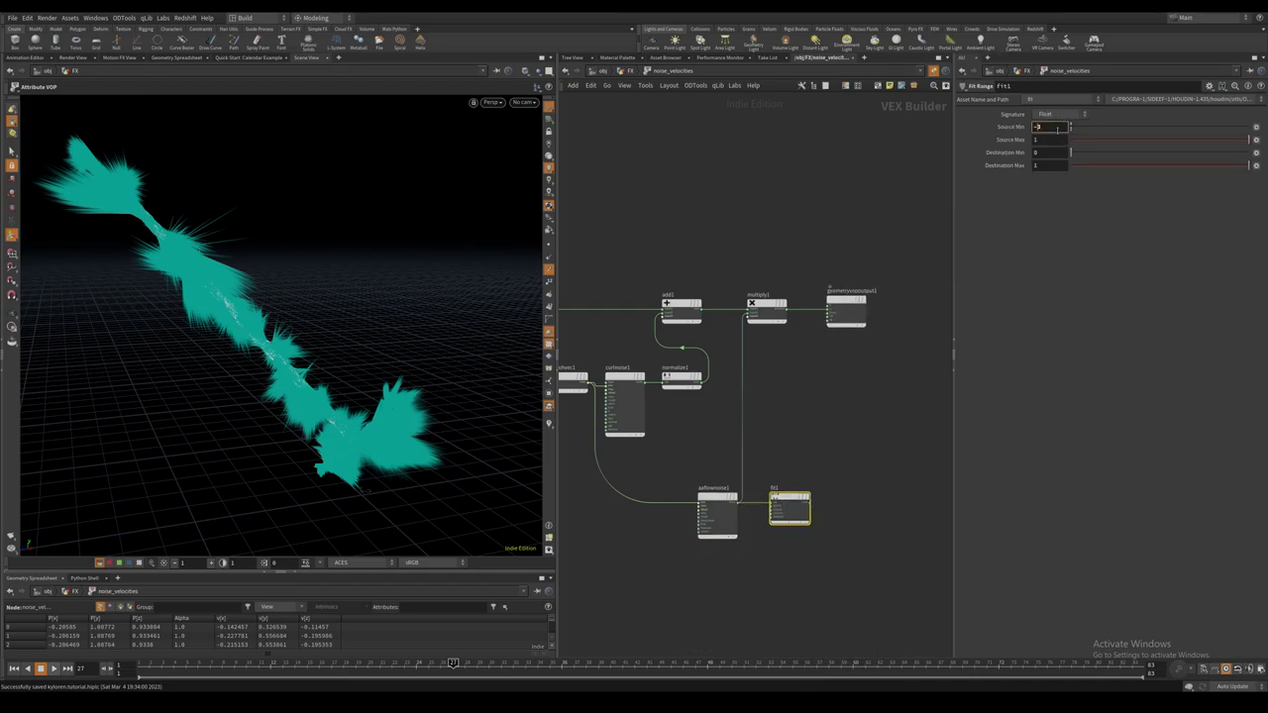
middle_drag(879, 503, 823, 486)
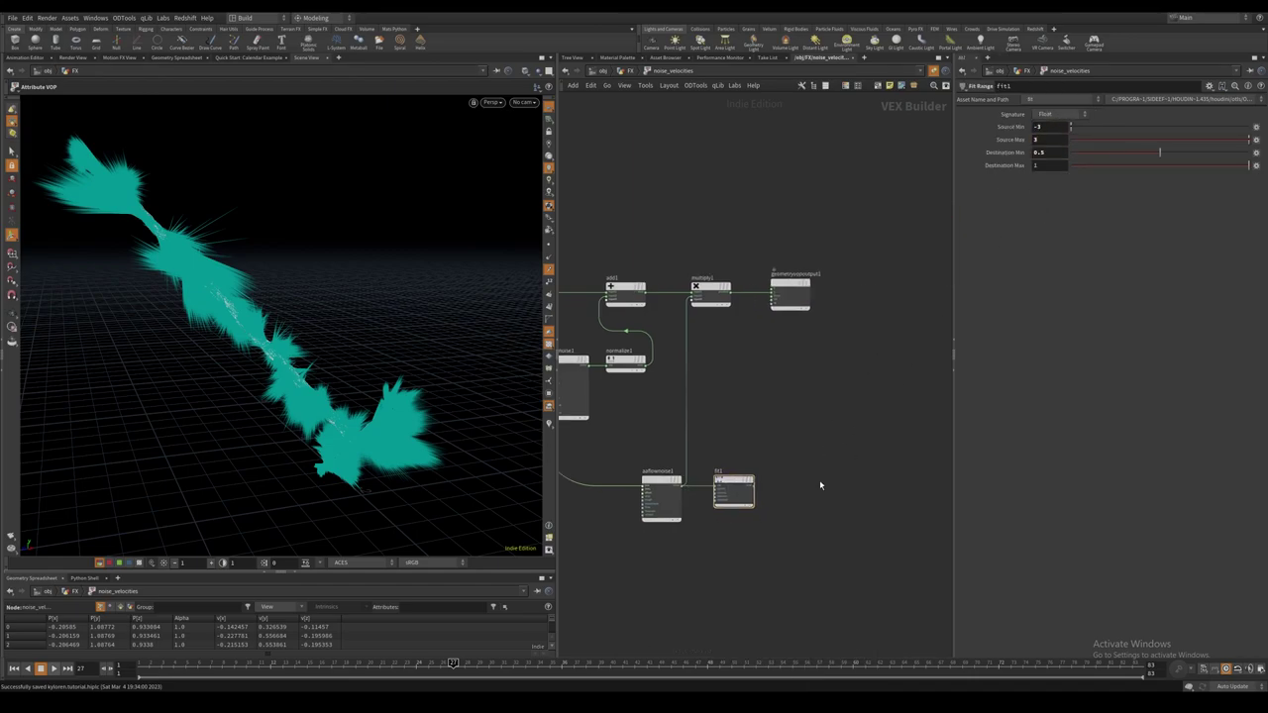
Add a Bind node named mass and feed it from the fit1 output.
key(Tab)
text(bind)
key(Return)
click(819, 487)
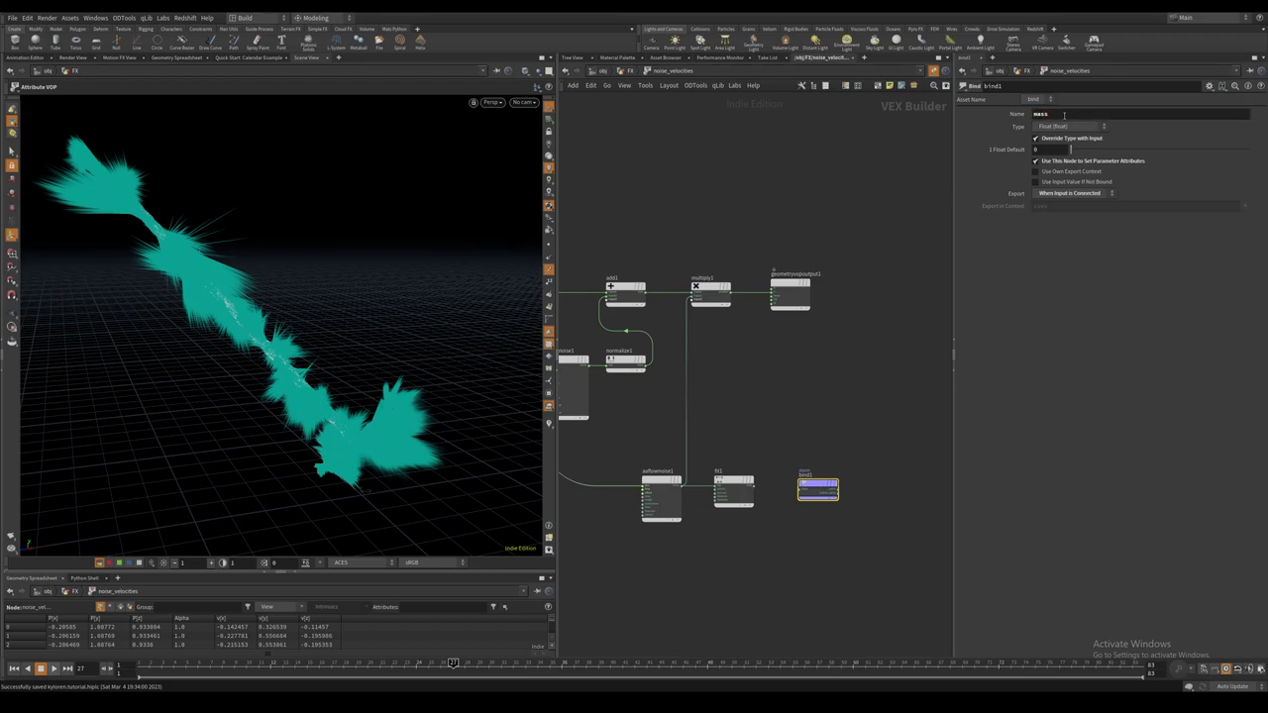
drag(811, 488, 784, 483)
middle_drag(775, 518, 826, 504)
drag(785, 468, 772, 468)
middle_drag(761, 485, 806, 492)
drag(770, 476, 758, 476)
click(809, 487)
click(888, 480)
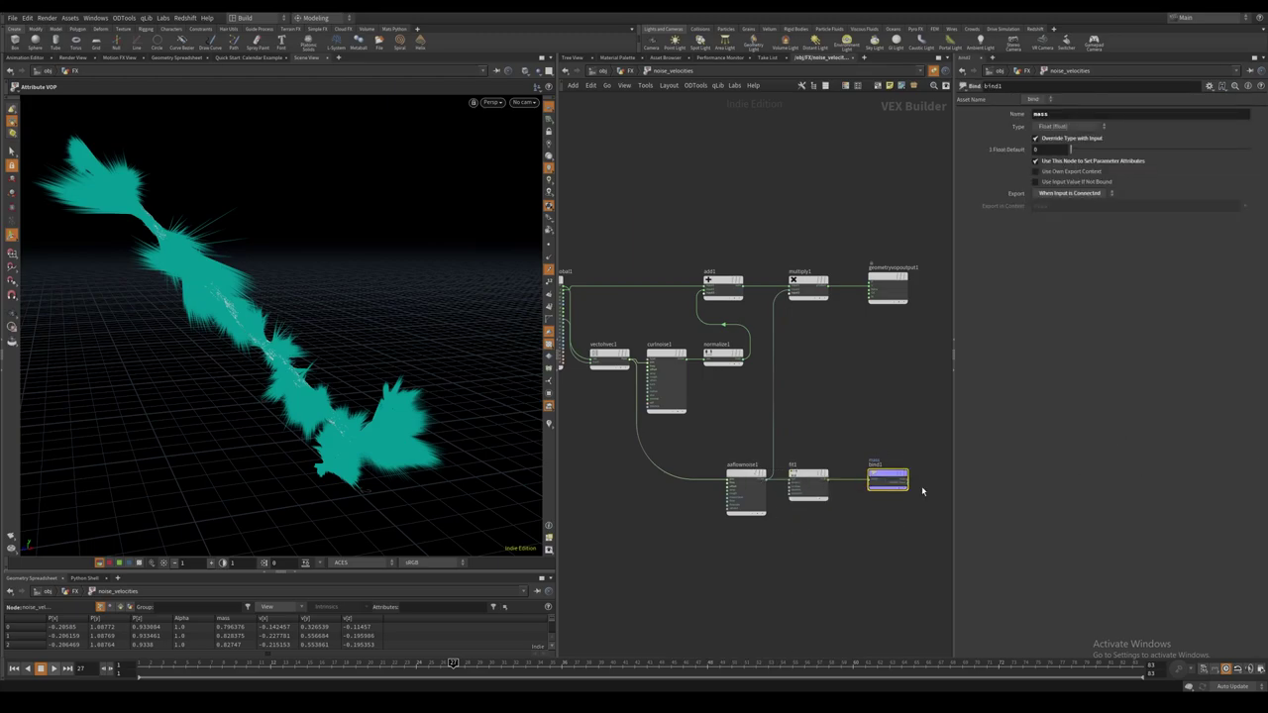
Return to the geometry network, add a Null named OUT-source below noise_velocities, and save.
key(u)
click(741, 478)
text(null)
key(Return)
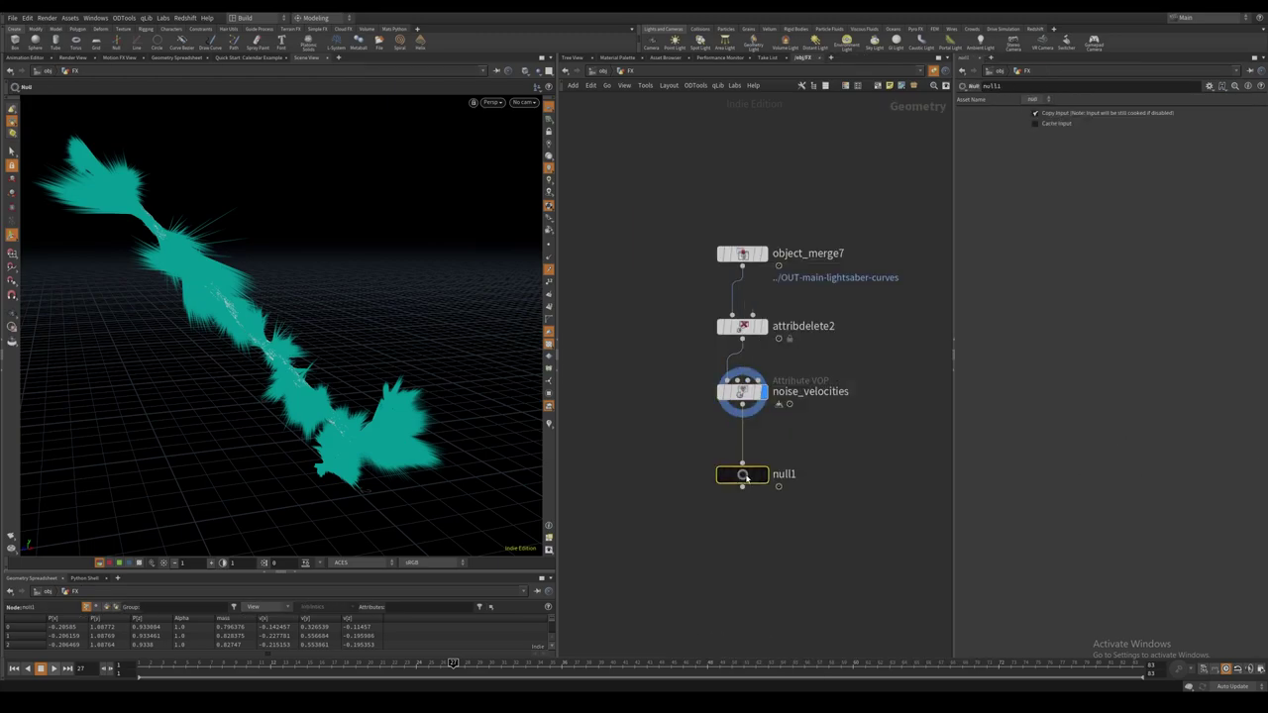
text(OUT-source)
key(Return)
key(ctrl+s)
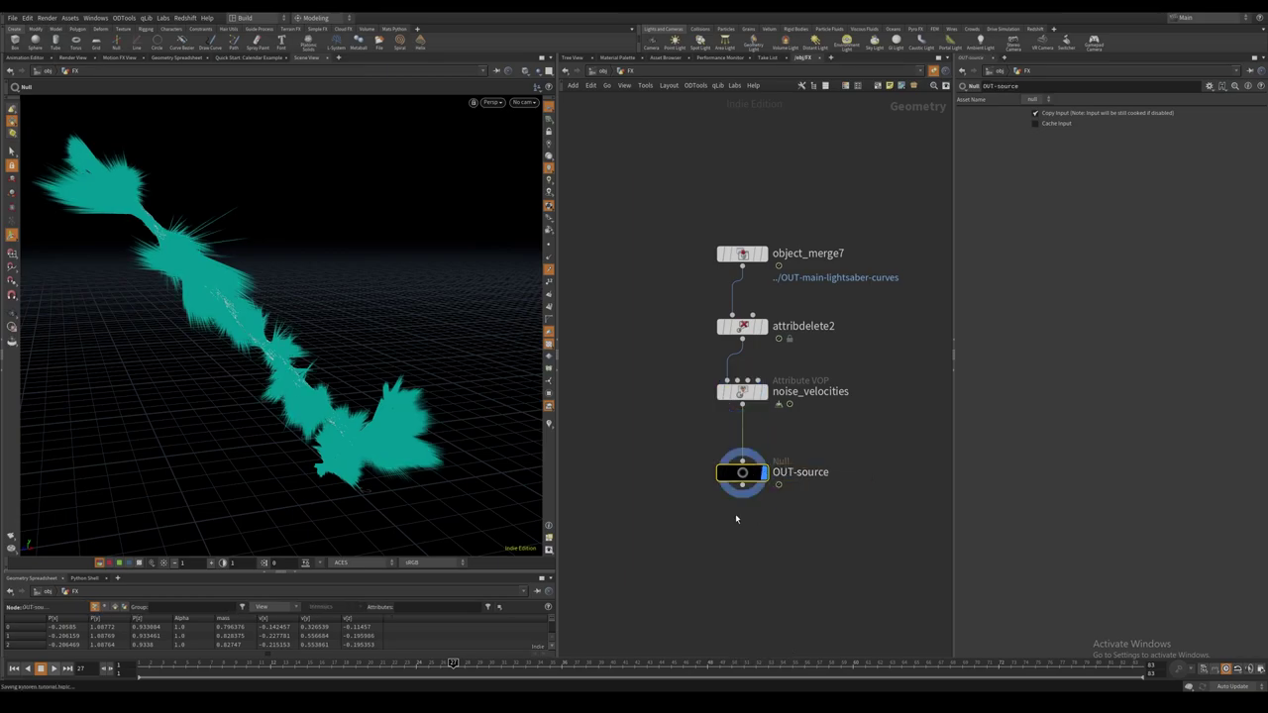
Hide the velocity trails in the viewport and add a Scatter node fed by OUT-source.
click(550, 273)
middle_drag(766, 533, 682, 485)
scroll(702, 463, down, 1)
click(666, 442)
key(Tab)
text(scat)
key(Return)
click(780, 484)
click(792, 484)
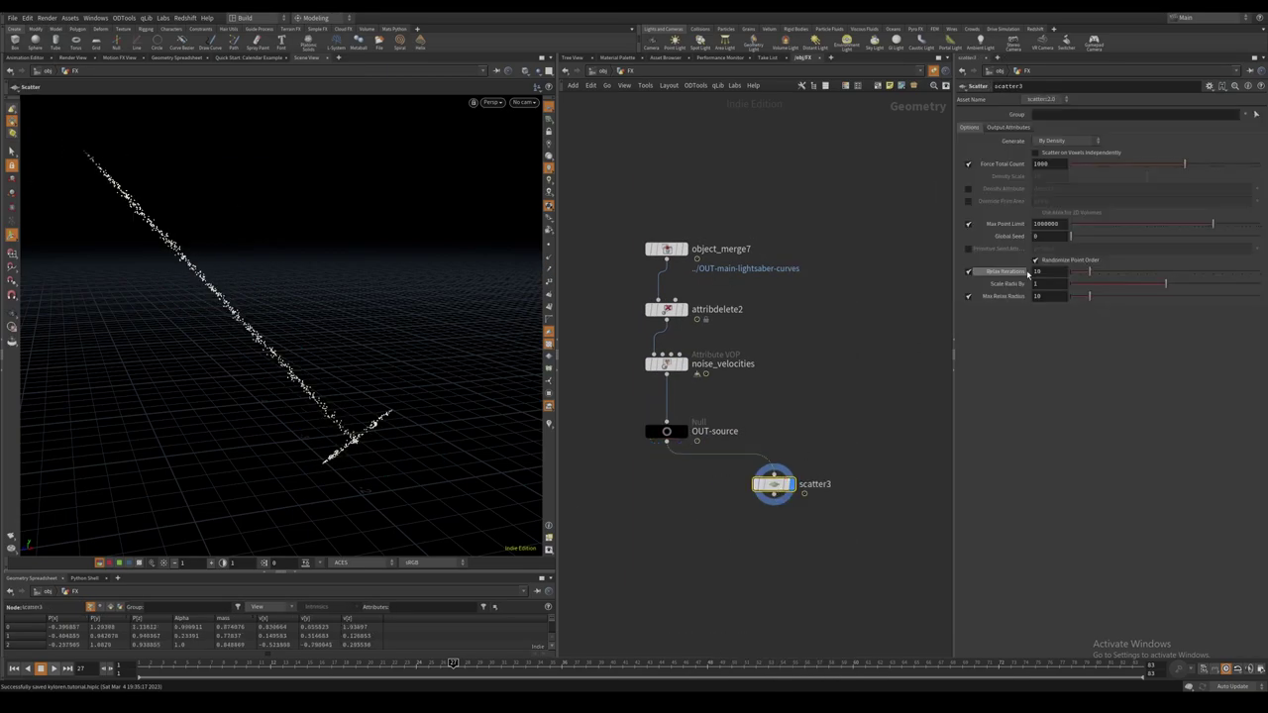
Turn off scatter3's total count, point limit, random point order and relax iterations, and set its density scale to 6000.
click(969, 272)
click(969, 164)
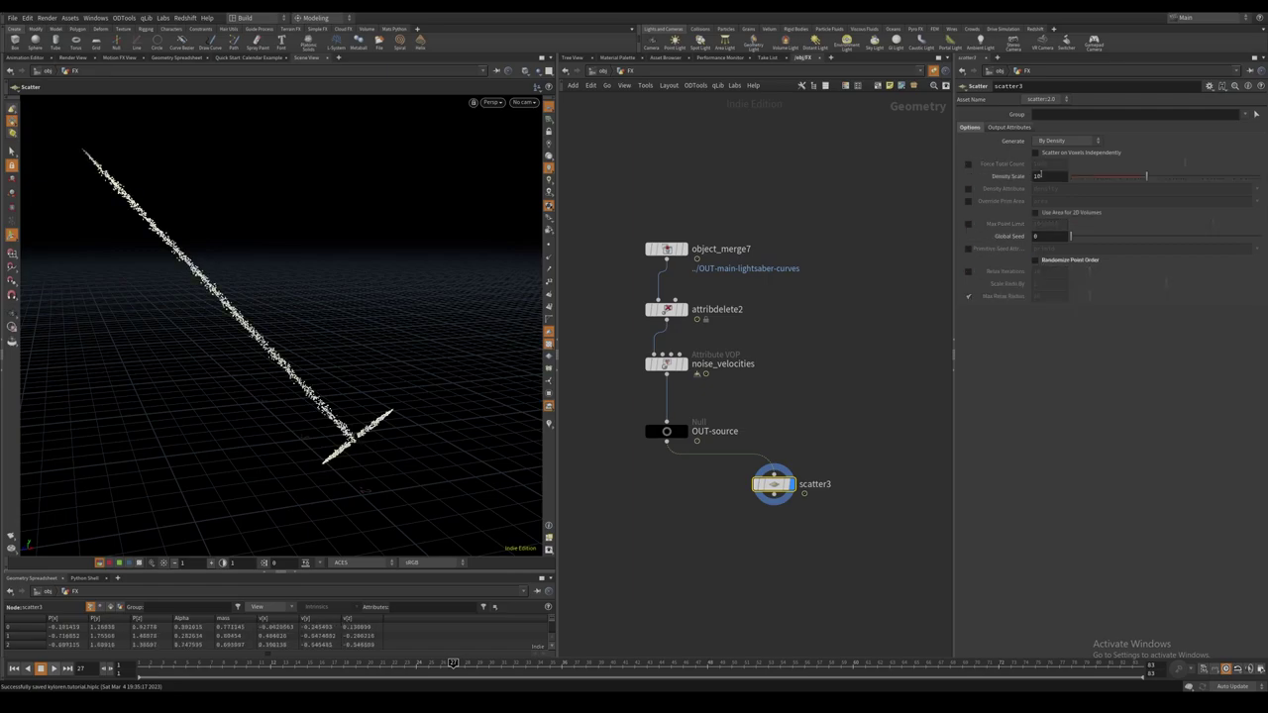
key(Return)
middle_click(774, 484)
right_click(549, 206)
click(568, 438)
middle_drag(764, 503, 729, 392)
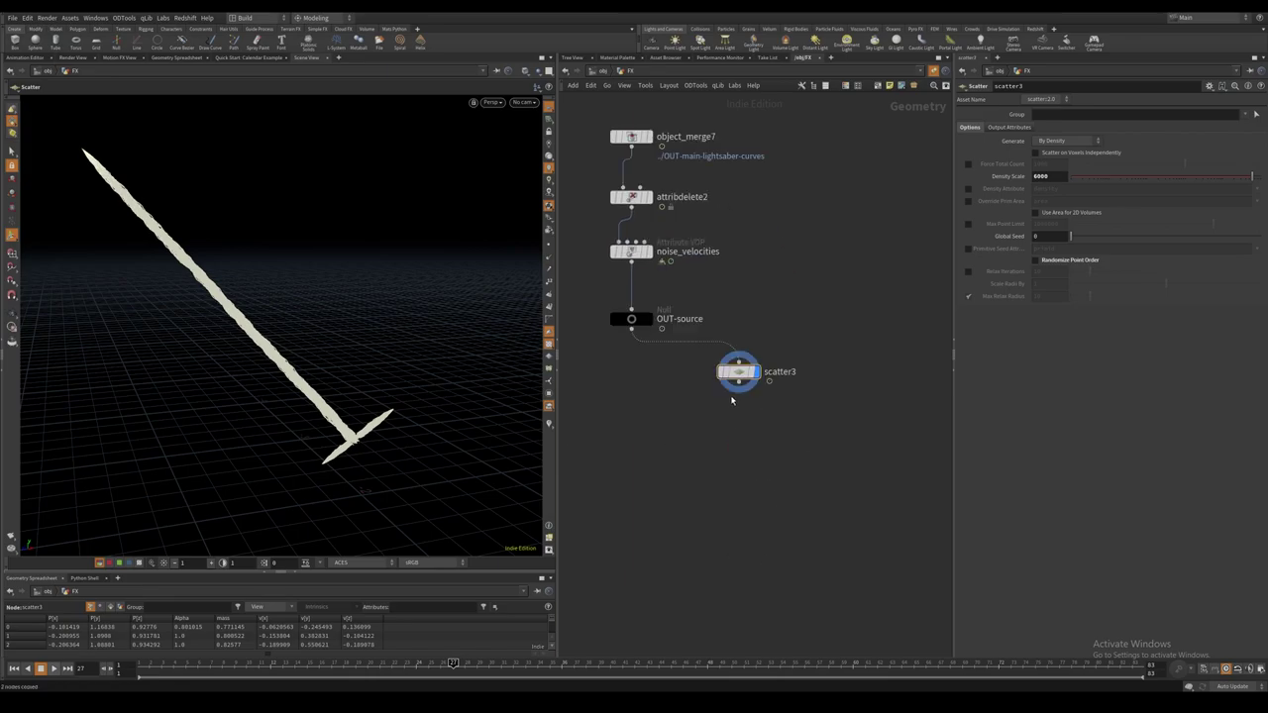
Add a Pyro Source node below scatter3 in Keep Input mode with one source attribute.
click(737, 385)
key(Tab)
text(pyrosou)
key(Return)
click(736, 436)
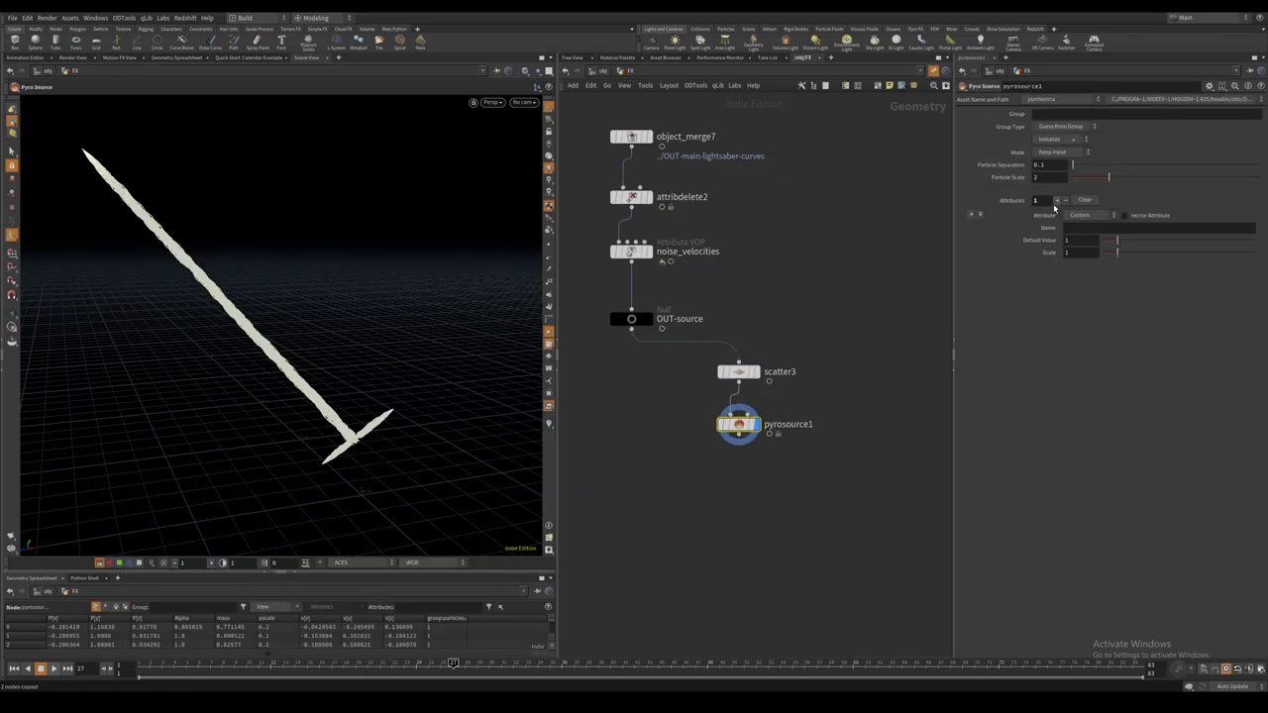
Add a Volume Rasterize Attributes node below pyrosource1 and save the scene.
middle_drag(759, 501, 769, 467)
click(750, 401)
key(Tab)
text(rast)
key(Down)
key(Down)
key(Return)
click(750, 444)
key(ctrl+s)
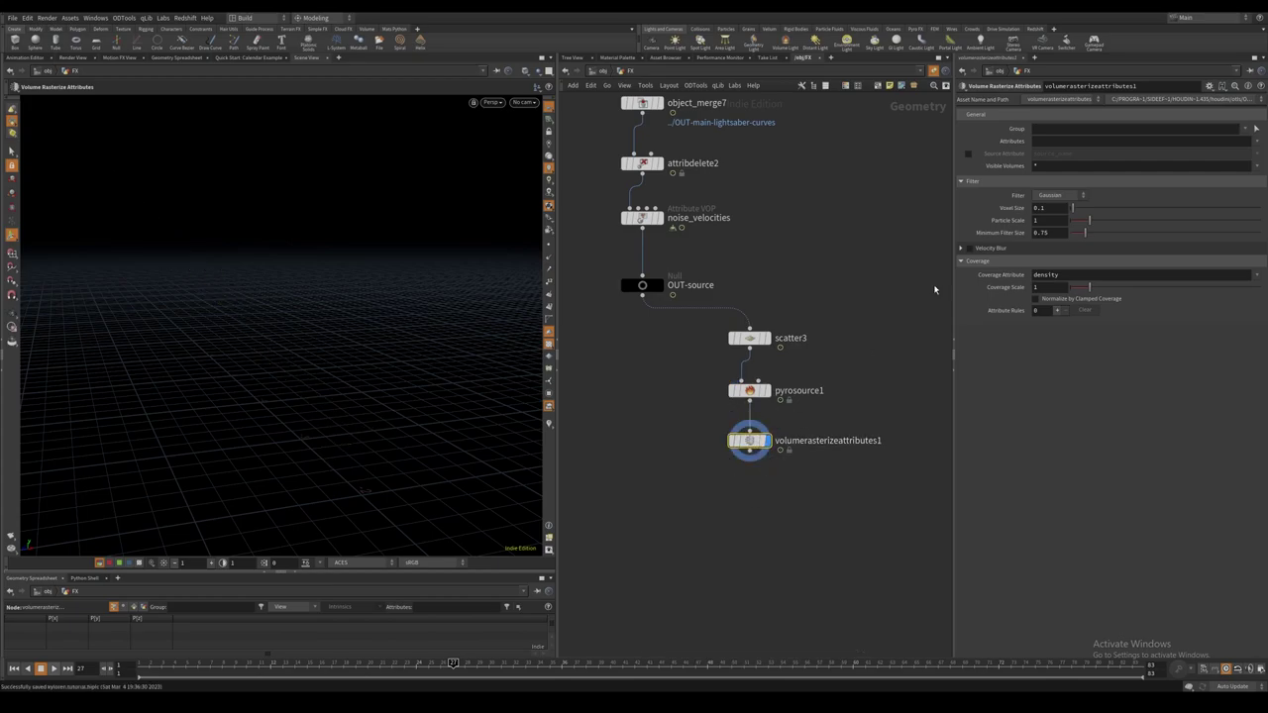
Rasterize the attributes density and v with particle scale 0.02 and voxel size 0.01.
click(1087, 140)
text(density v)
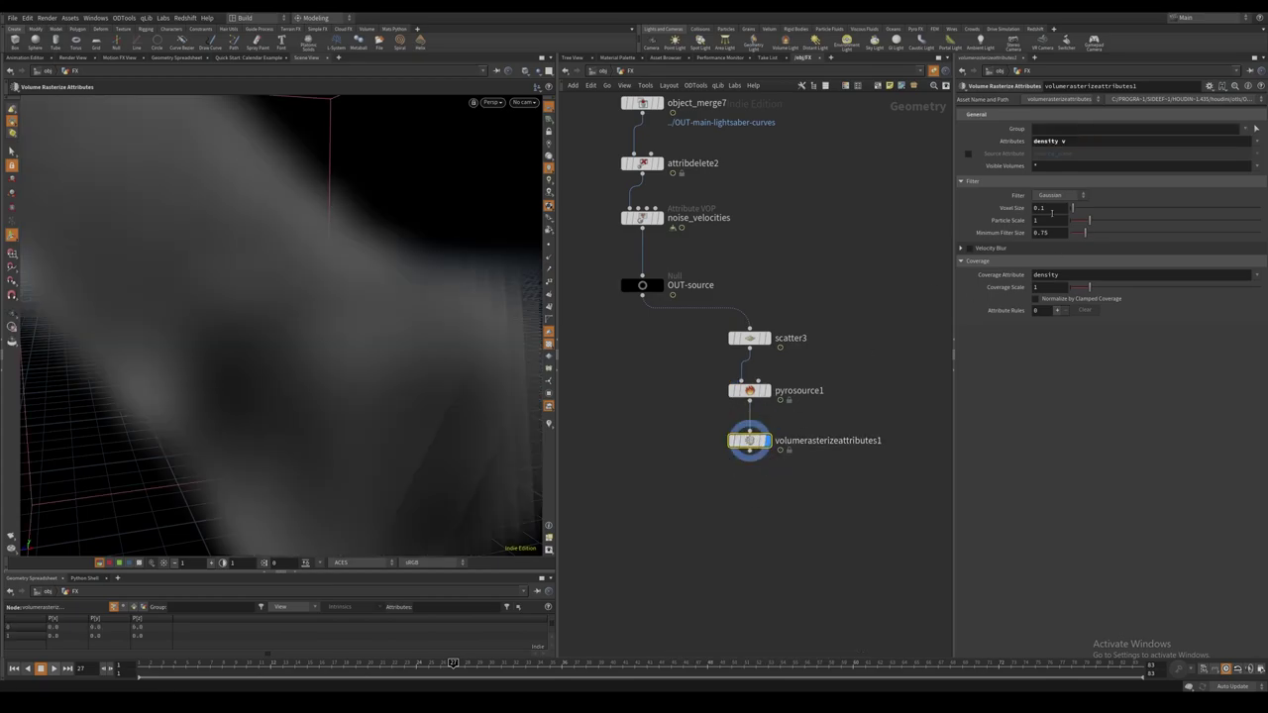
click(1051, 218)
text(>5)
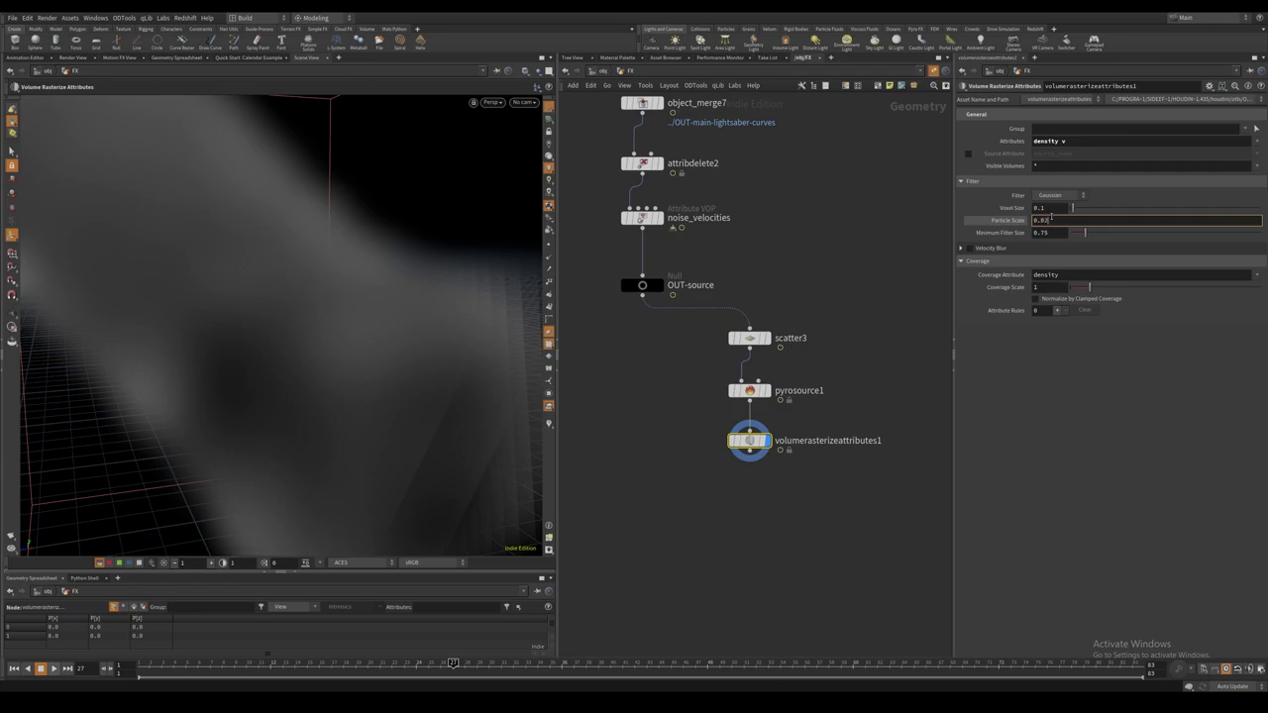
click(1050, 208)
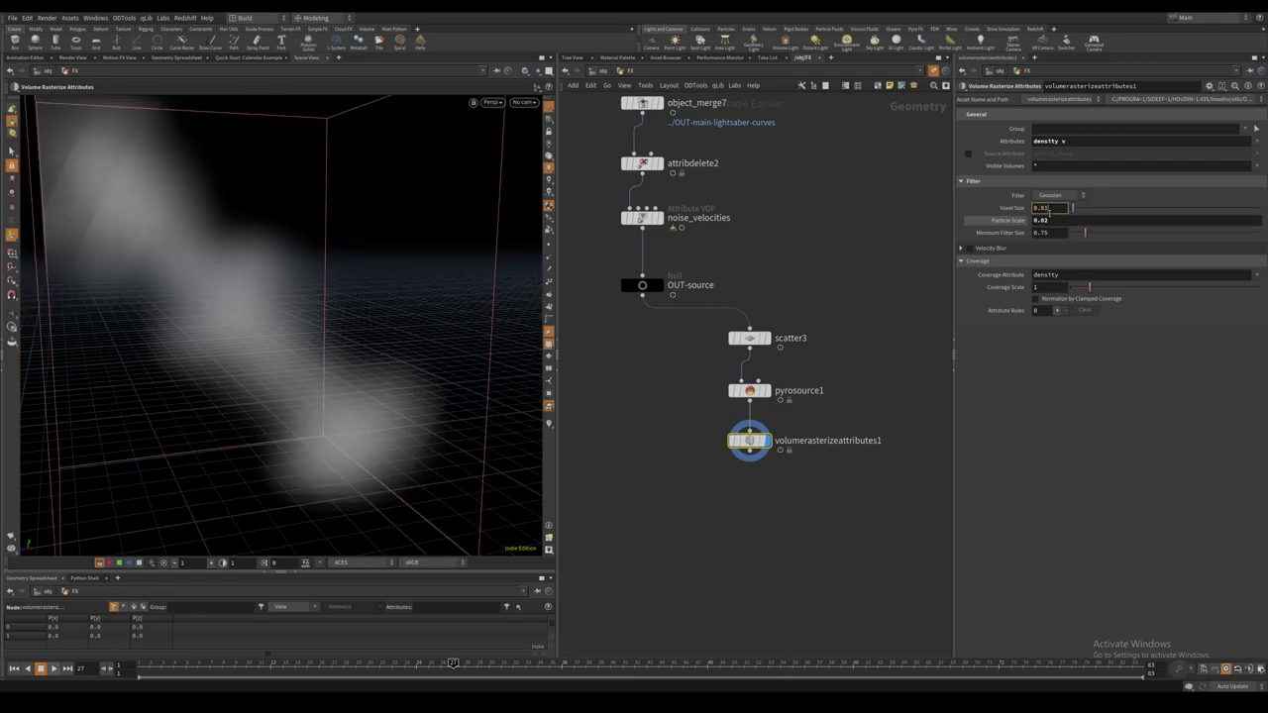
key(Return)
Delete the purple Null node below volumerasterizeattributes1.
drag(782, 462, 850, 509)
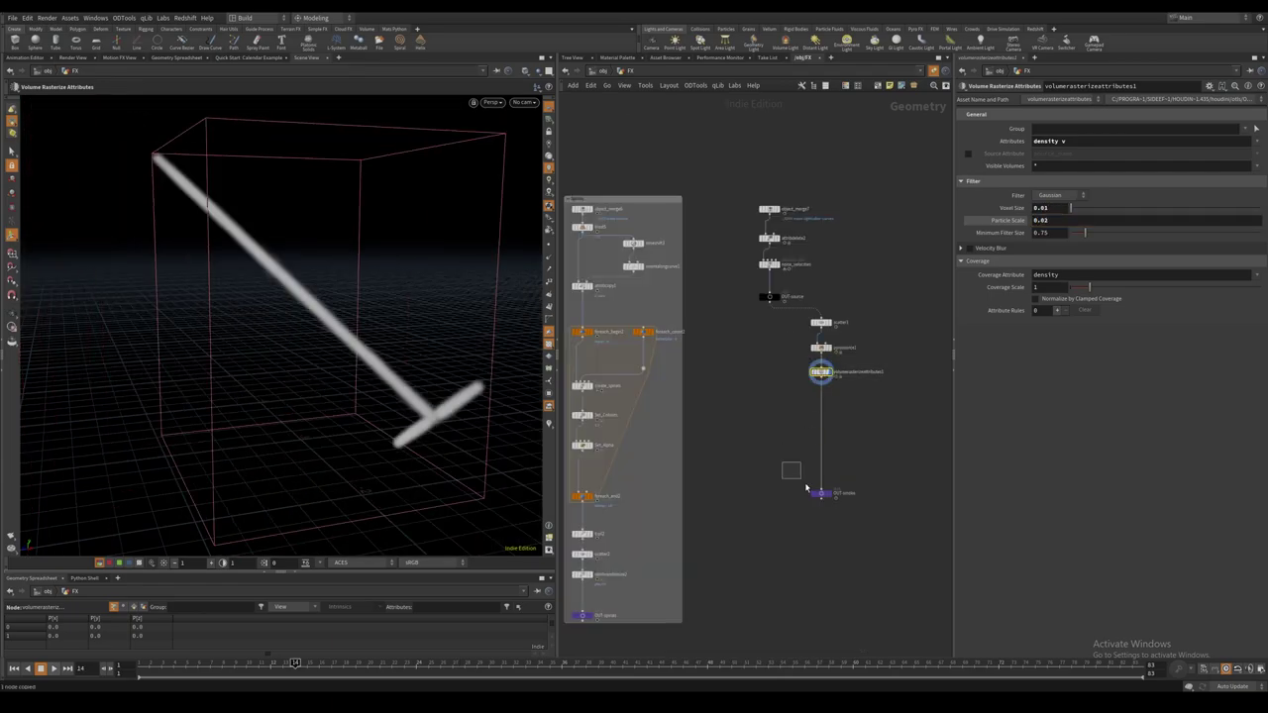
key(Delete)
middle_drag(863, 410, 835, 428)
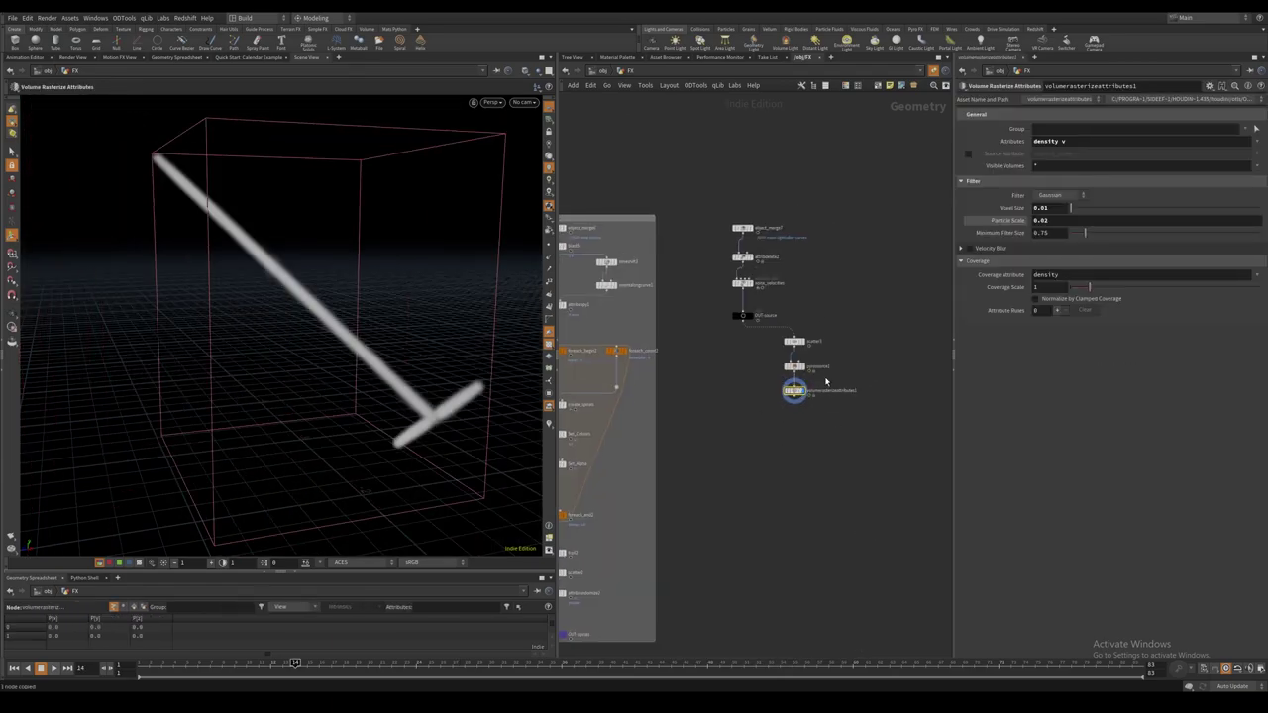
Add a Pyro Solver node below volumerasterizeattributes1 and return the timeline to frame 1.
key(Tab)
key(Escape)
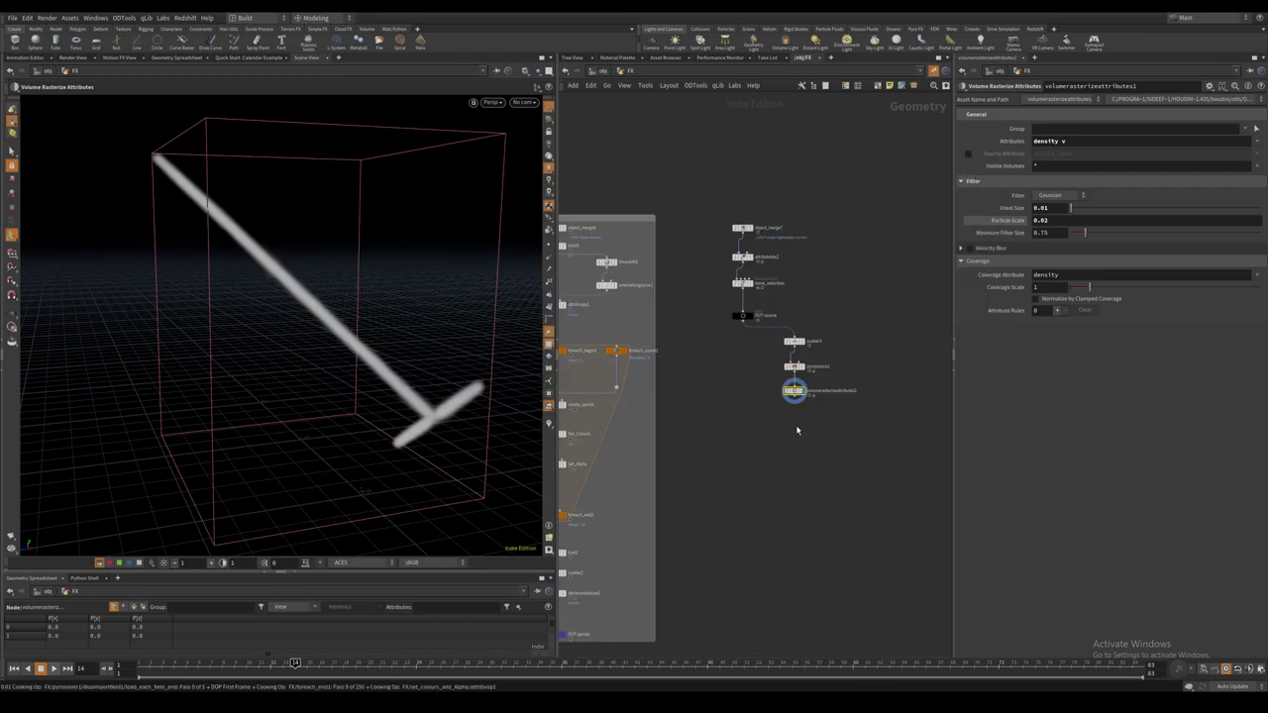
click(797, 426)
click(142, 666)
drag(798, 425, 794, 421)
click(803, 421)
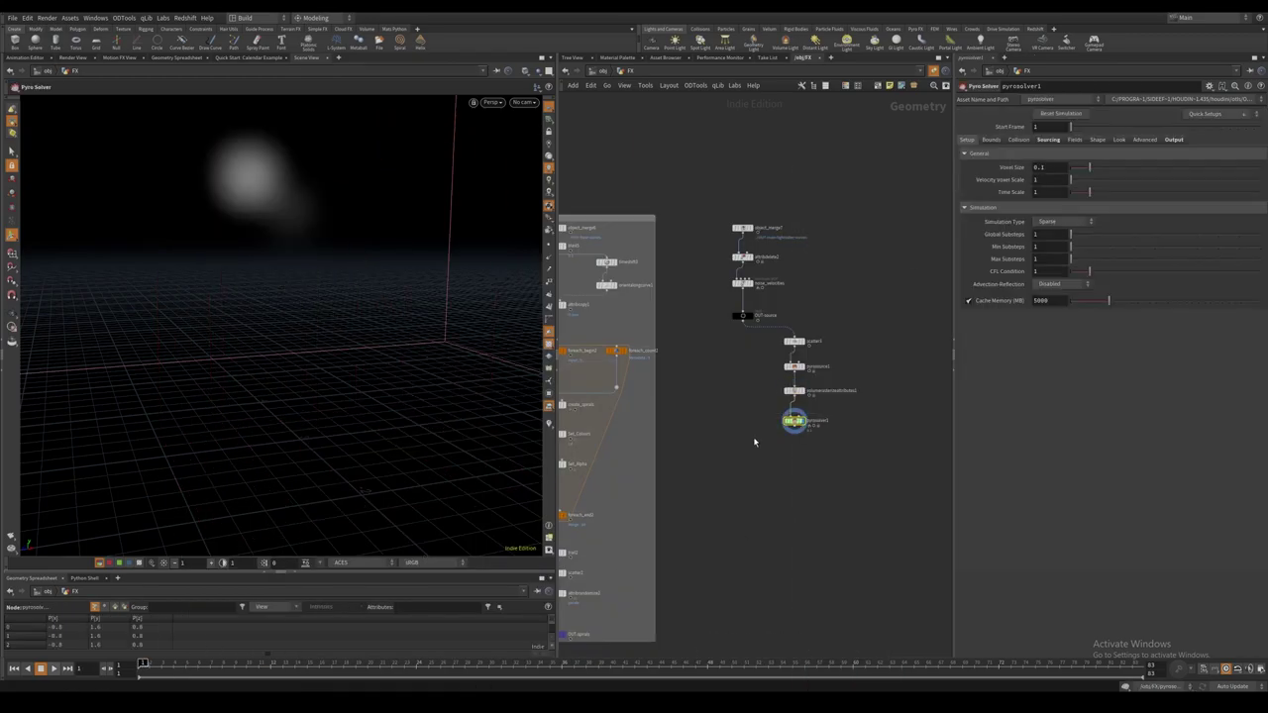
Copy the voxel size of volumerasterizeattributes1 and paste it into the Pyro Solver's voxel size.
click(795, 391)
right_click(1050, 206)
click(1086, 285)
click(794, 421)
right_click(1020, 169)
click(1054, 283)
Remove the temperature and flame entries from the Pyro Solver's source volumes.
click(1050, 140)
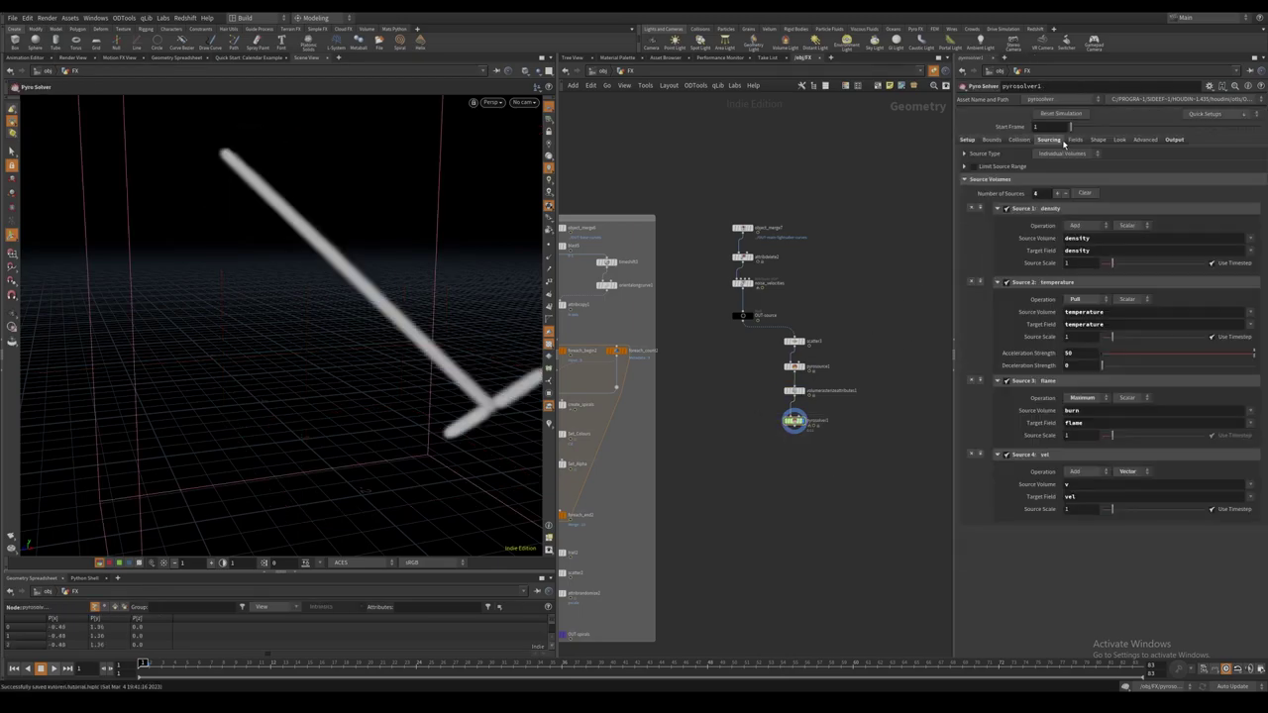
click(973, 283)
click(973, 282)
Insert a first source that adds the density volume to the divergence field with source scale 0.5.
click(979, 208)
double_click(1080, 311)
click(1085, 238)
key(ctrl+v)
click(1086, 251)
text(divergence)
key(Return)
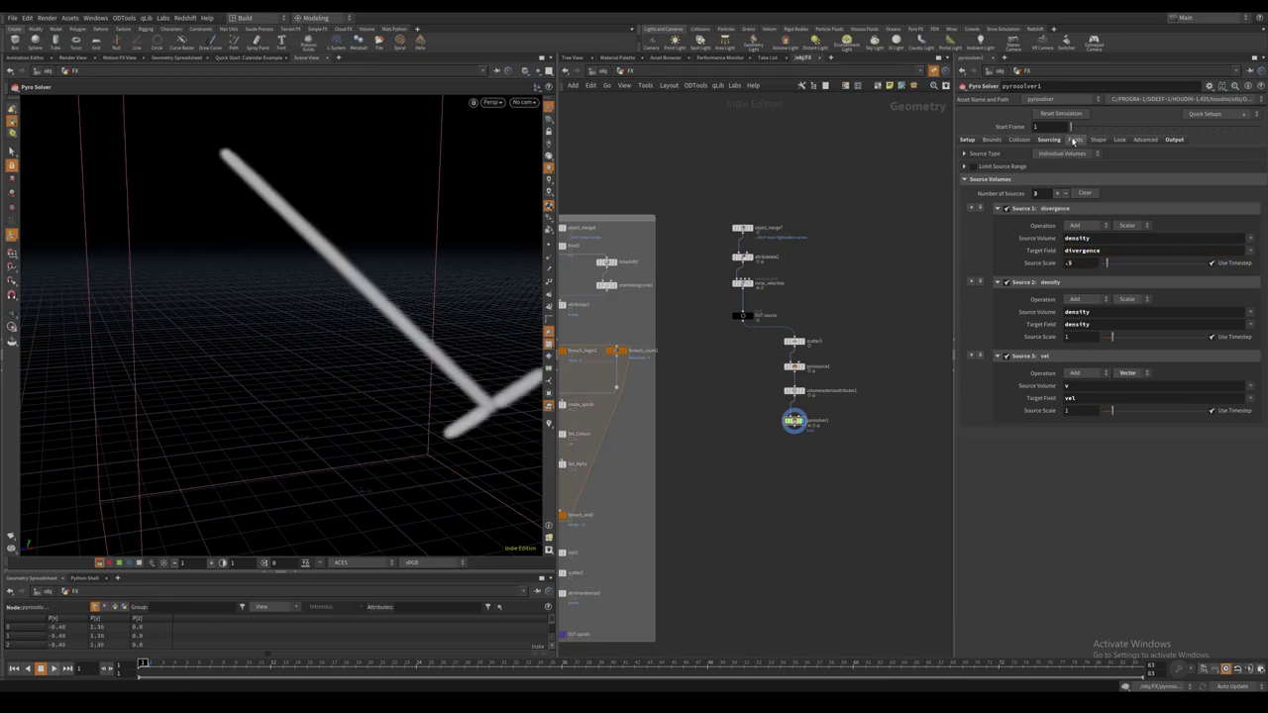
Set the Pyro Solver's density dissipation to 0.25 and enable its Speed field.
click(1075, 139)
click(973, 295)
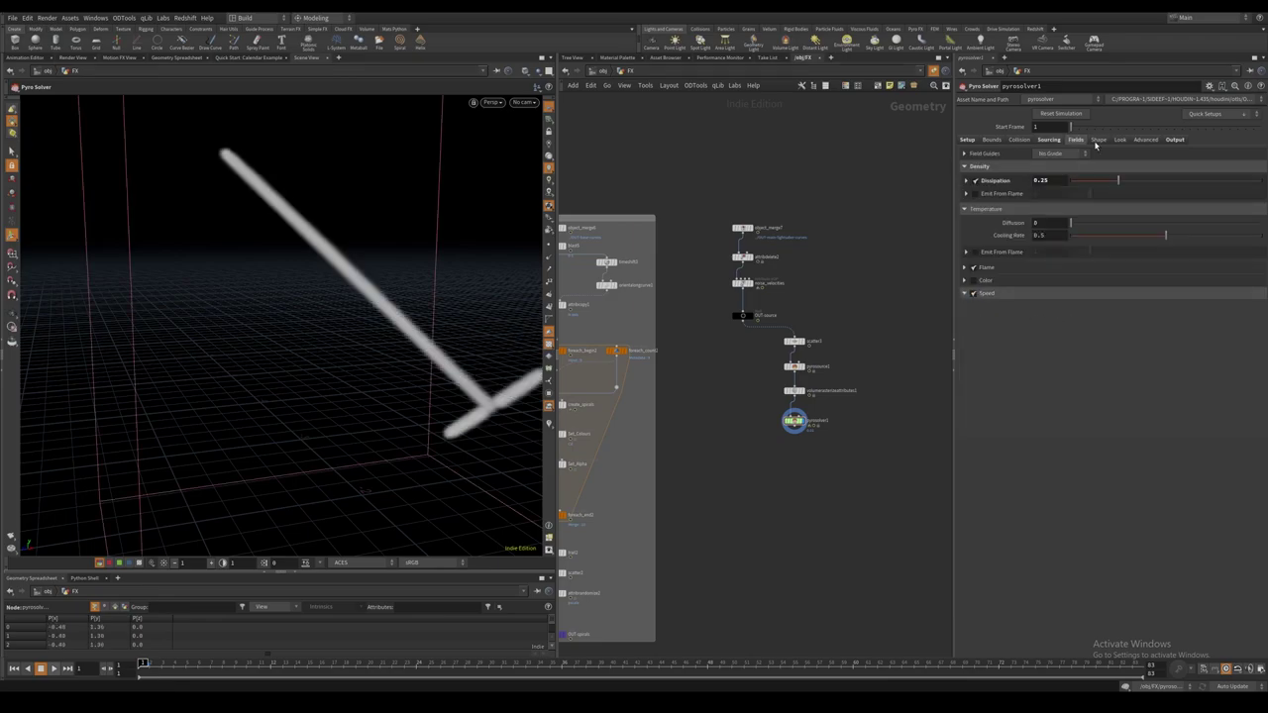
Turn off Buoyancy and enable Disturbance at 25, controlled by the speed field with an upper control range of 3.3.
click(1098, 141)
click(975, 168)
click(975, 193)
drag(1048, 207, 1028, 208)
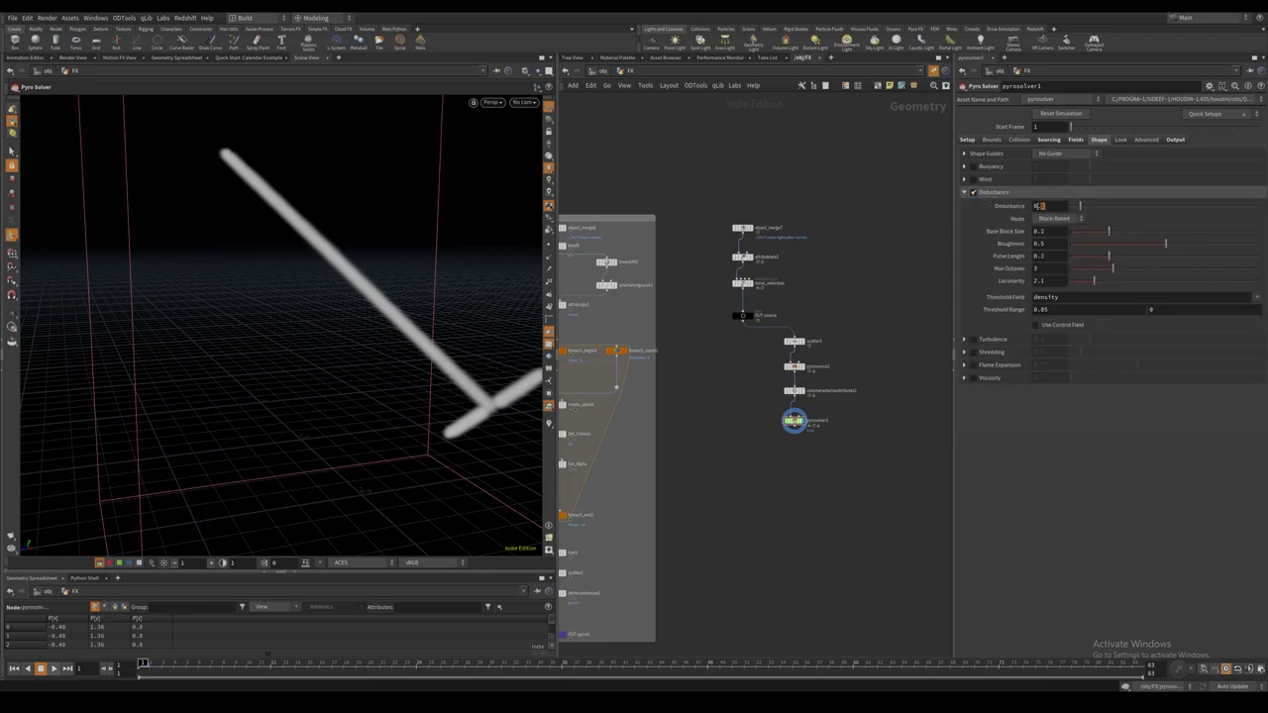
text(25)
click(1035, 325)
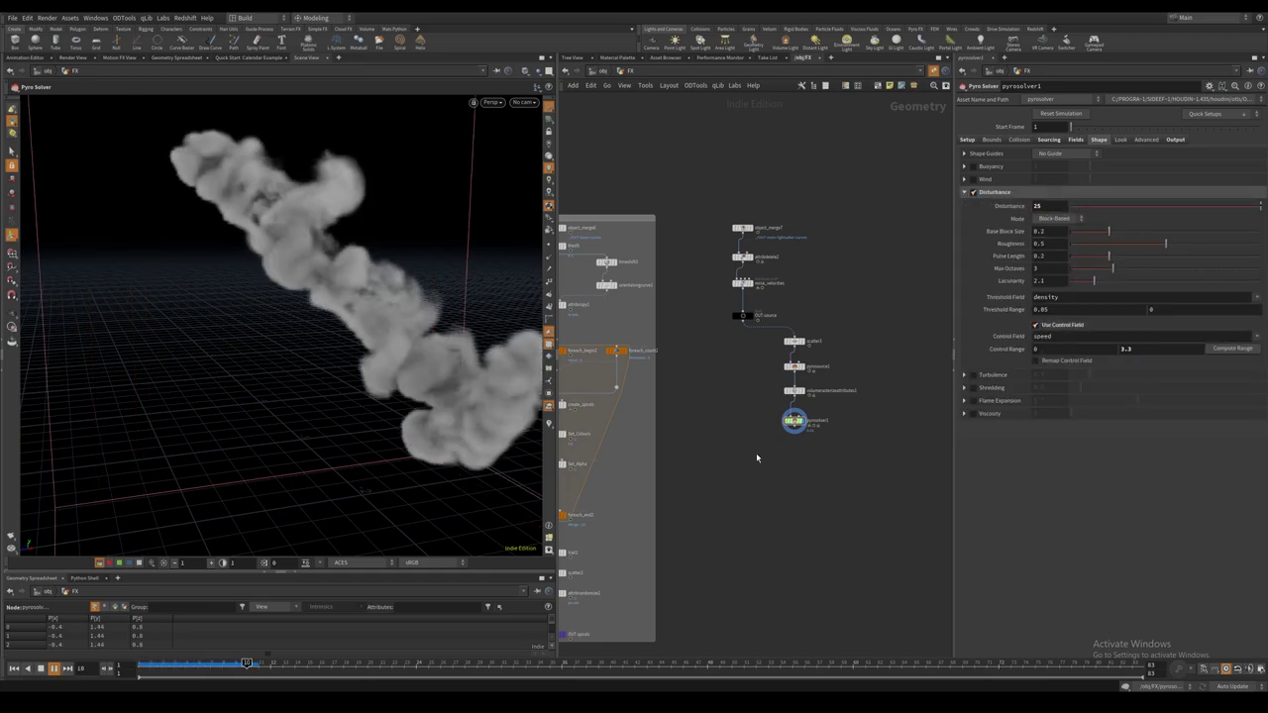
Preview the smoke simulation and set the disturbance Base Block Size to 0.02.
key(Escape)
alt+drag(373, 265, 397, 247)
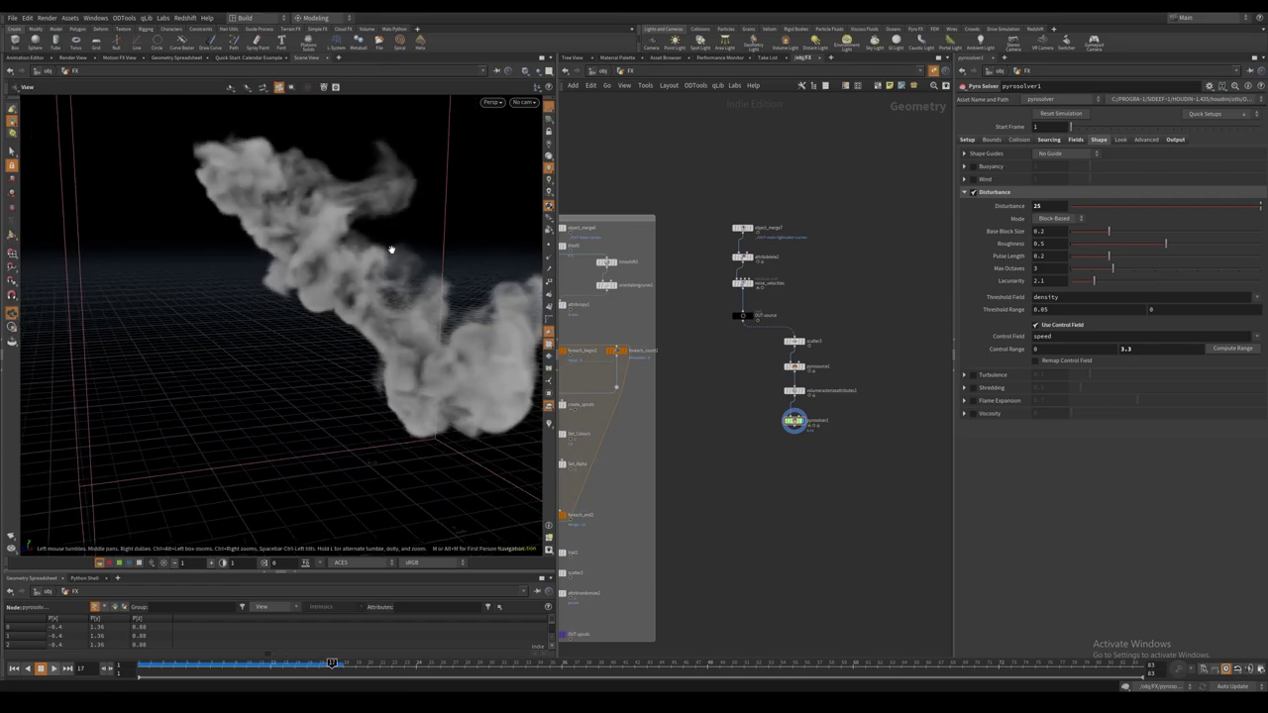
alt+middle_drag(397, 248, 313, 248)
click(1046, 234)
key(Return)
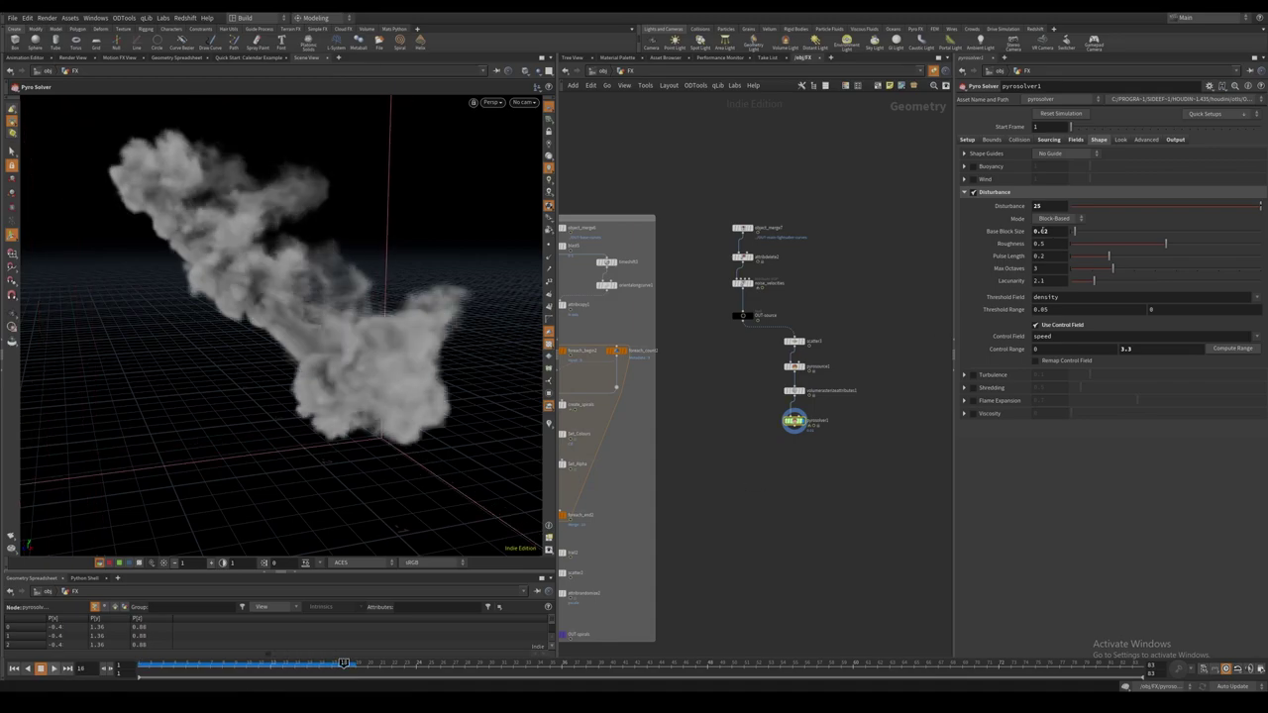
Turn off Assign Material and export only the density and vel fields, converted to VDB.
click(1075, 140)
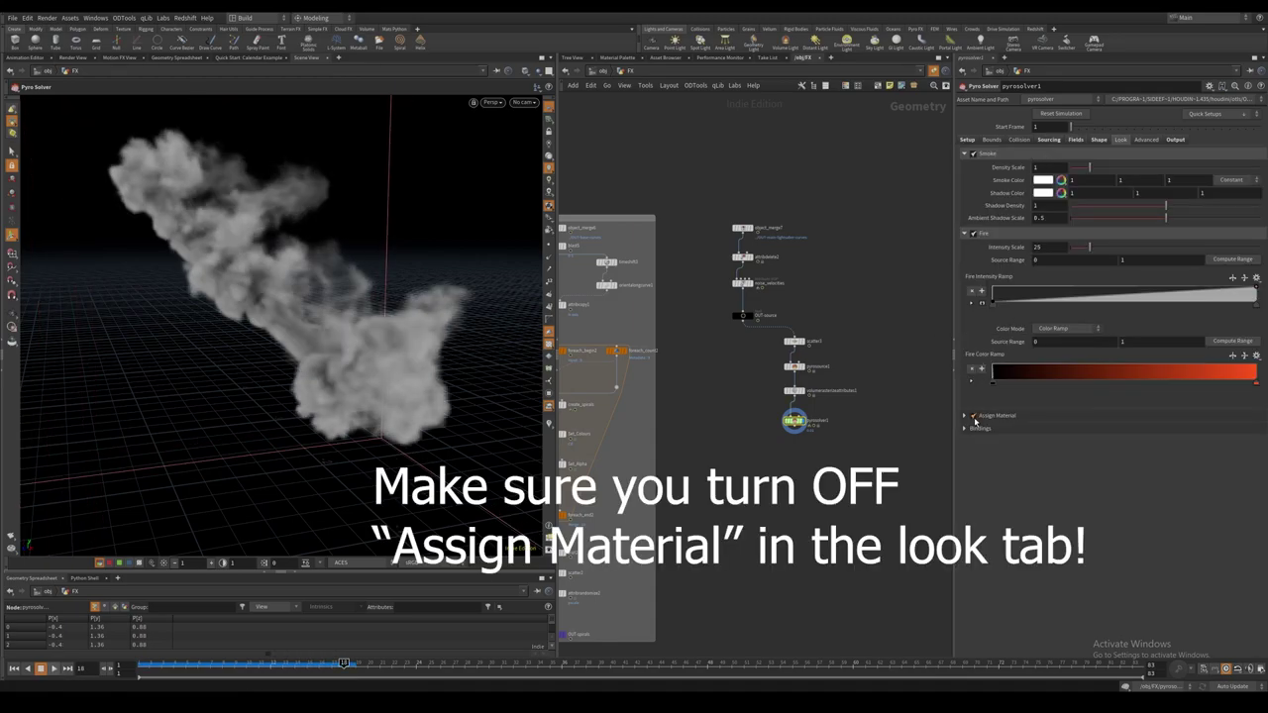
click(974, 418)
click(1175, 140)
click(1037, 276)
click(999, 209)
click(1000, 197)
click(1000, 235)
Add a Null node named OUT_smoke below the Pyro Solver and color it purple.
middle_drag(788, 455, 778, 362)
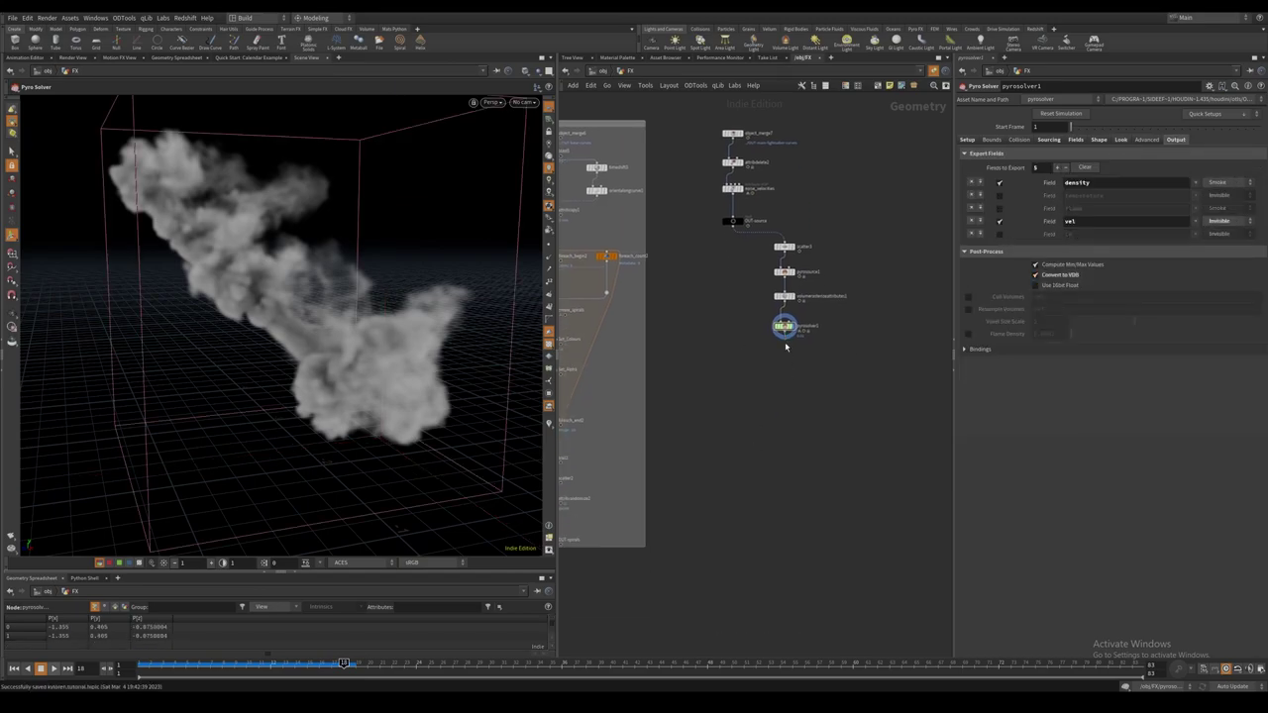
key(Tab)
text(null)
key(Return)
click(785, 474)
click(804, 474)
text(OU)
key(Return)
key(c)
click(929, 616)
key(c)
Add a POP Network with OUT_source as its first input and the Pyro Solver as its second.
middle_drag(714, 448, 731, 512)
key(Tab)
text(pop)
key(Return)
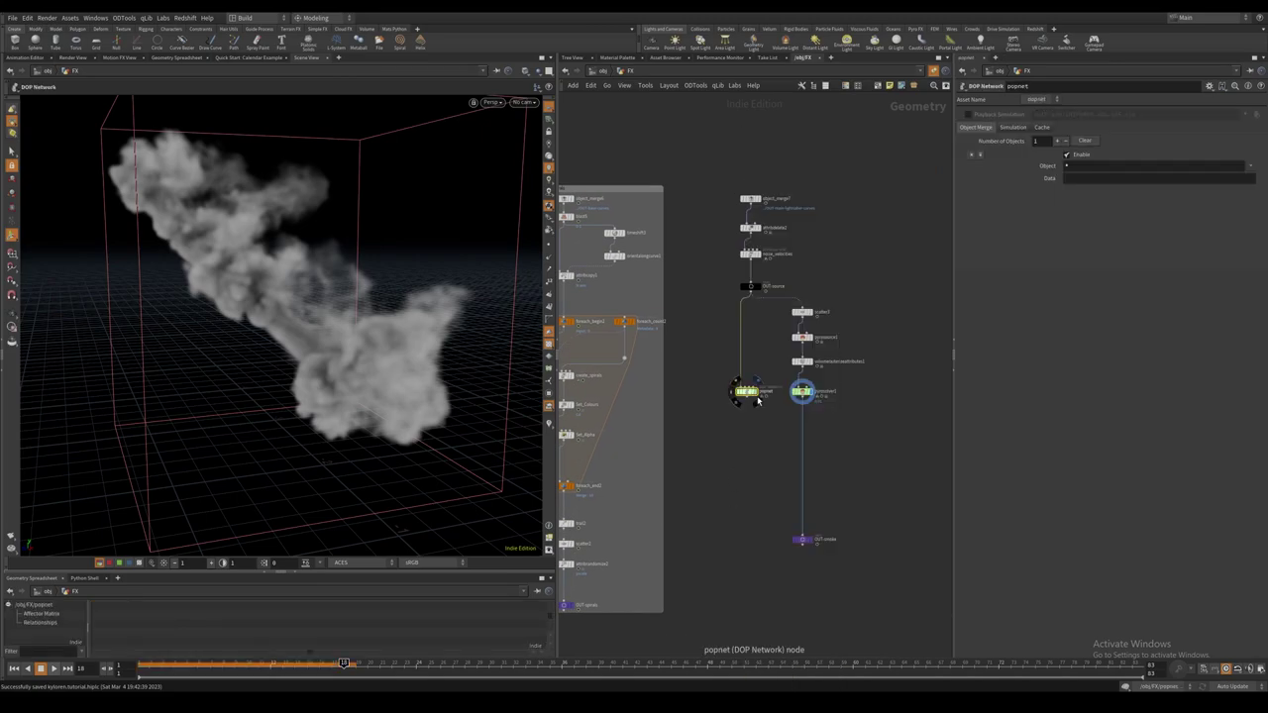
click(743, 434)
click(754, 436)
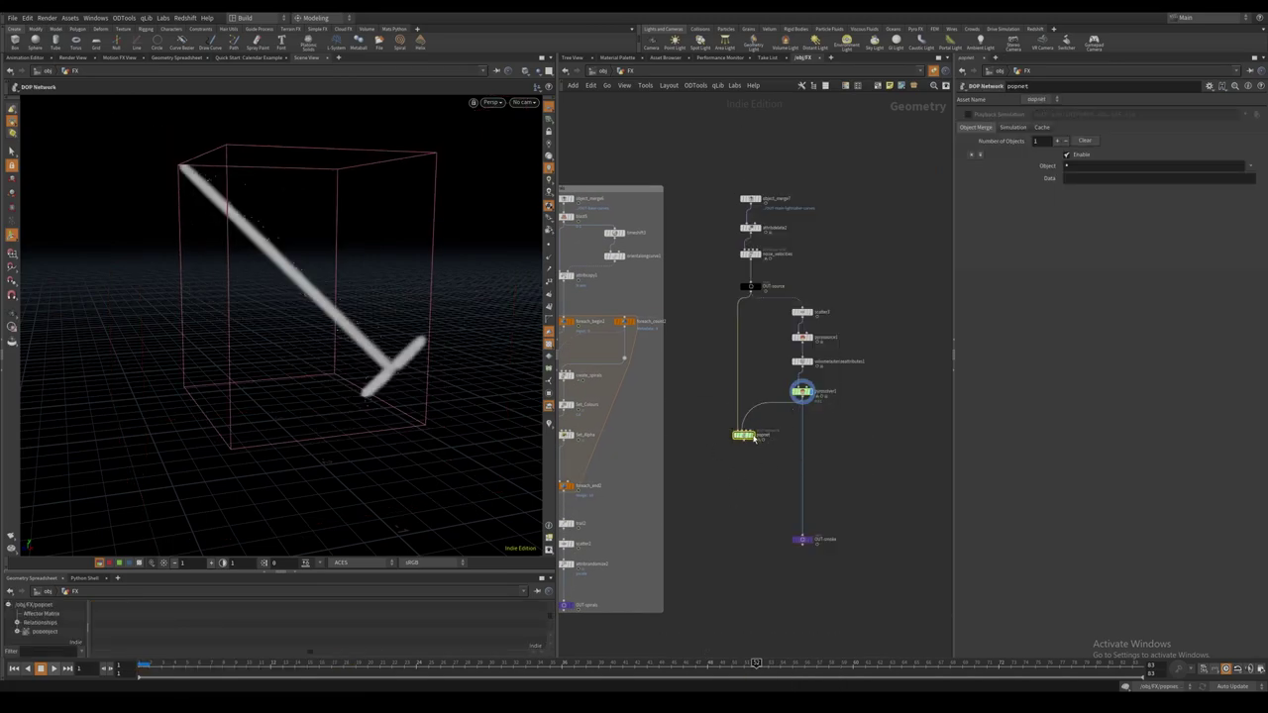
key(Escape)
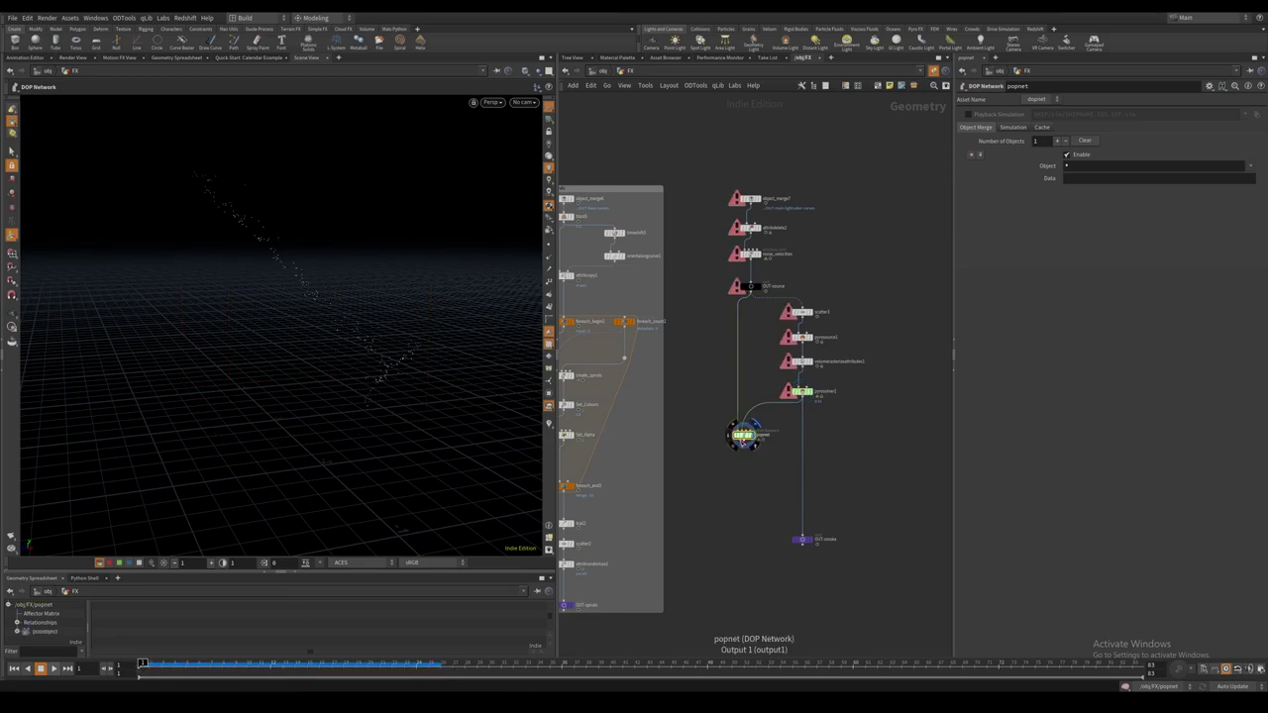
drag(705, 176, 877, 443)
Inside popnet, remove the wire_pops_into_here merge and give source_first_input a constant birth rate of 150 and seed 25.
double_click(742, 433)
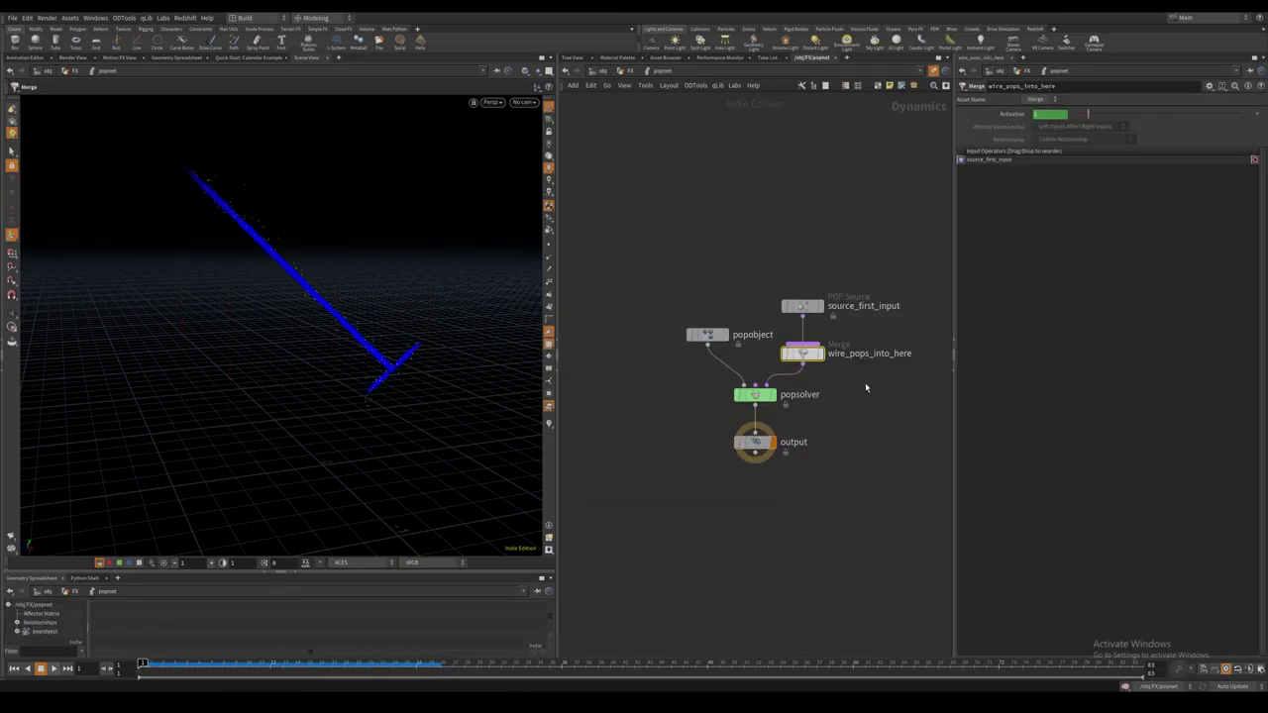
key(h)
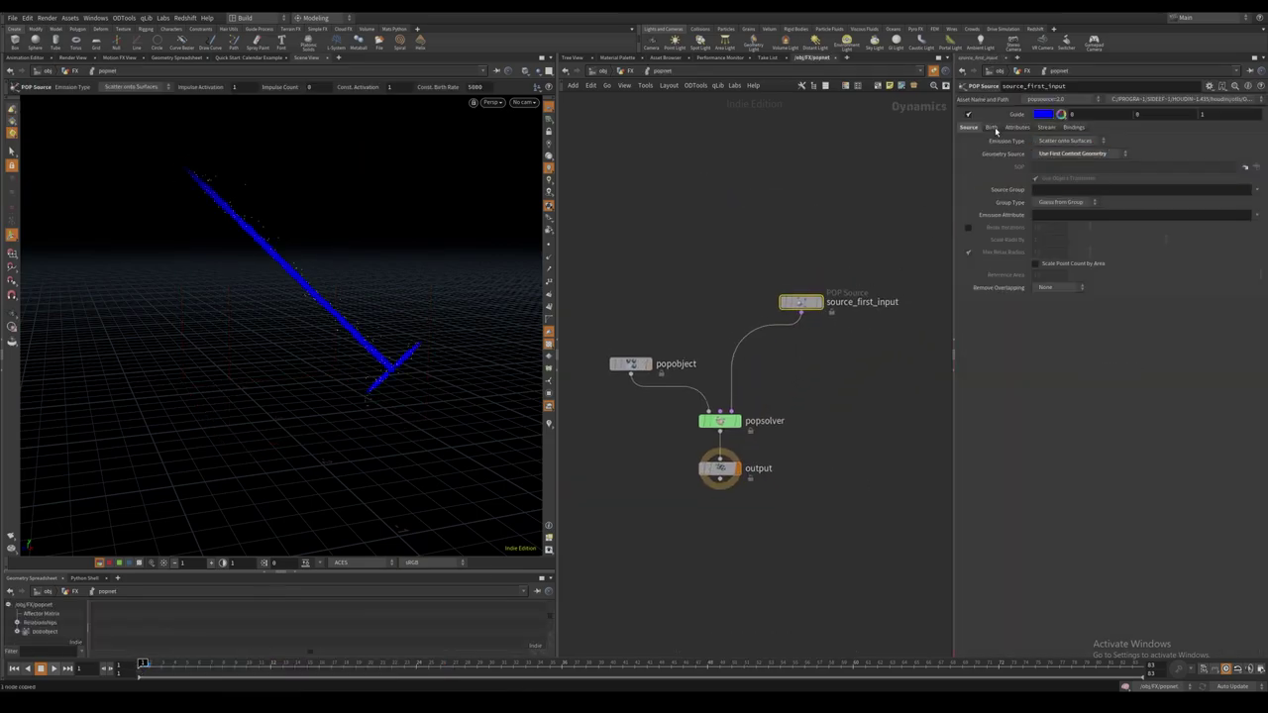
click(992, 127)
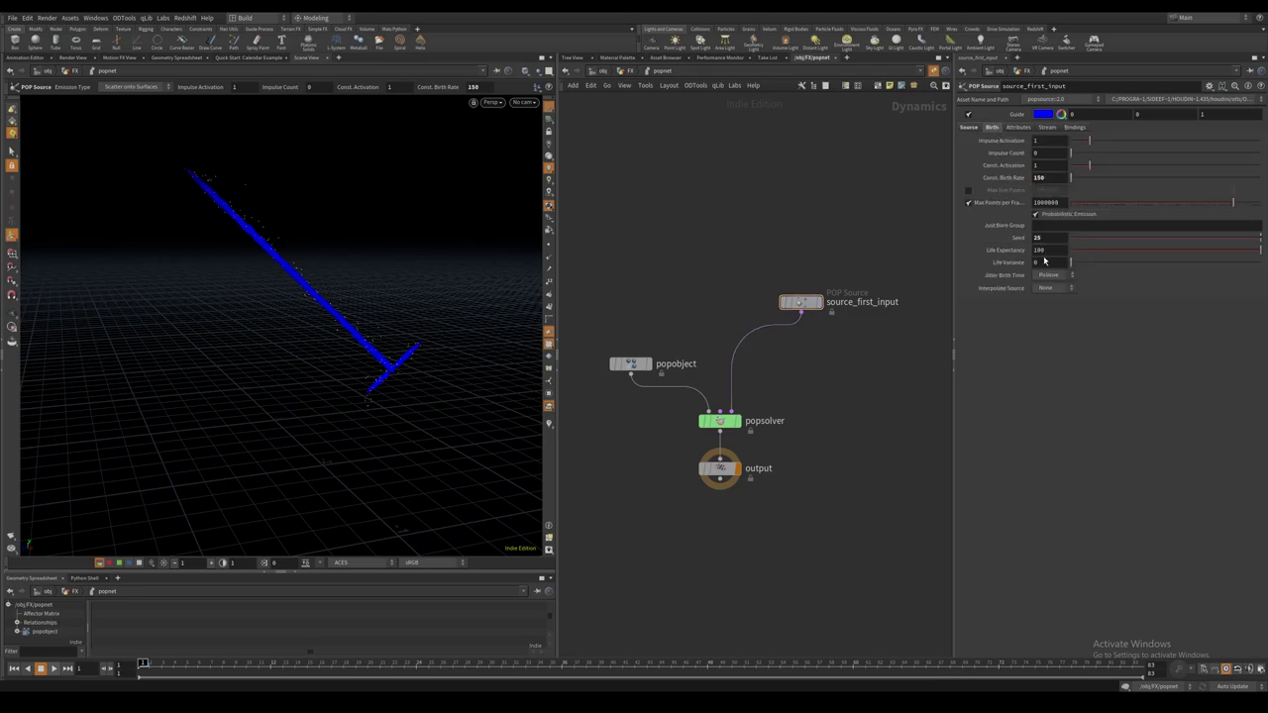
click(967, 127)
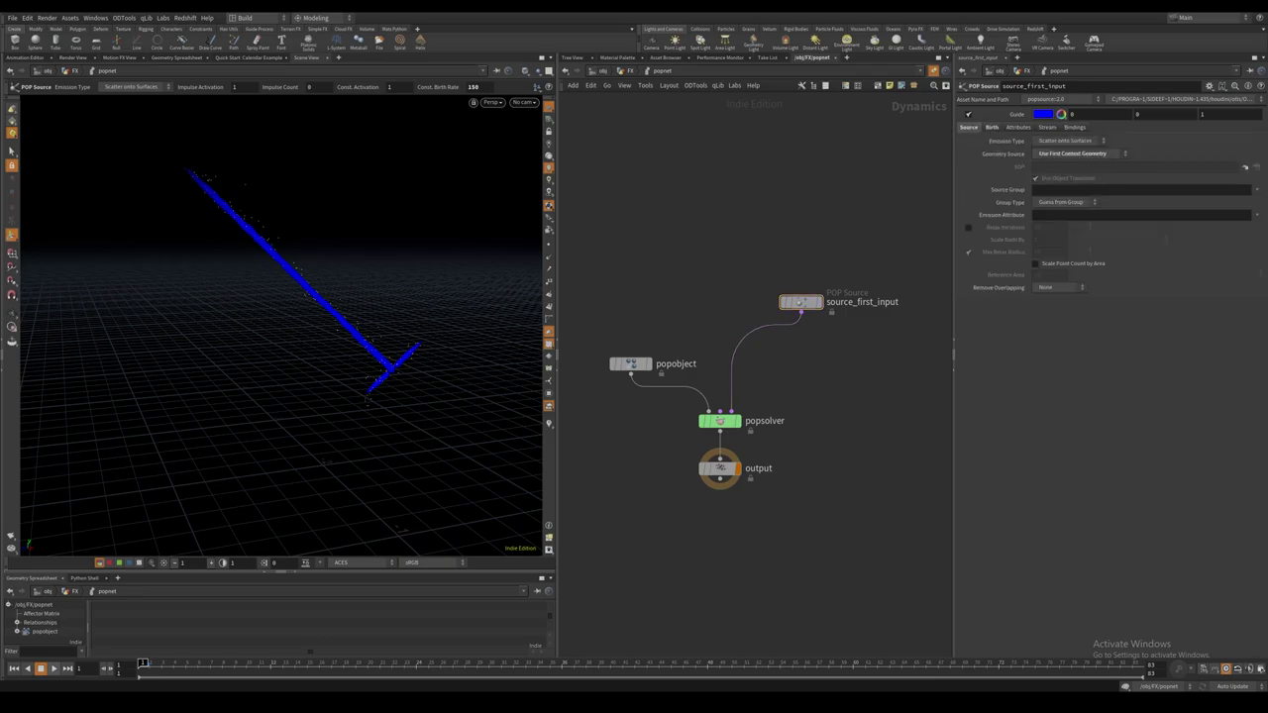
Insert a POP Wind node below source_first_input with air resistance 3.5.
middle_drag(836, 347, 863, 333)
key(Tab)
text(popw)
key(Return)
click(824, 328)
drag(824, 329, 831, 348)
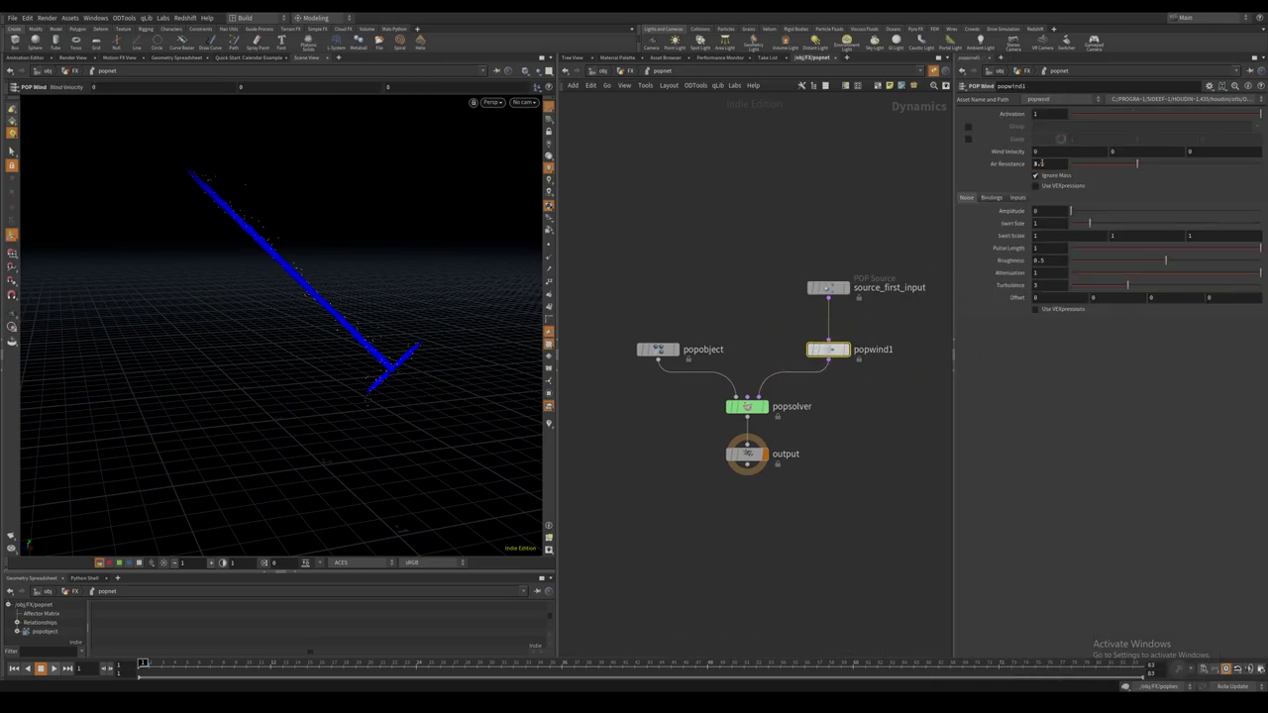
click(1037, 185)
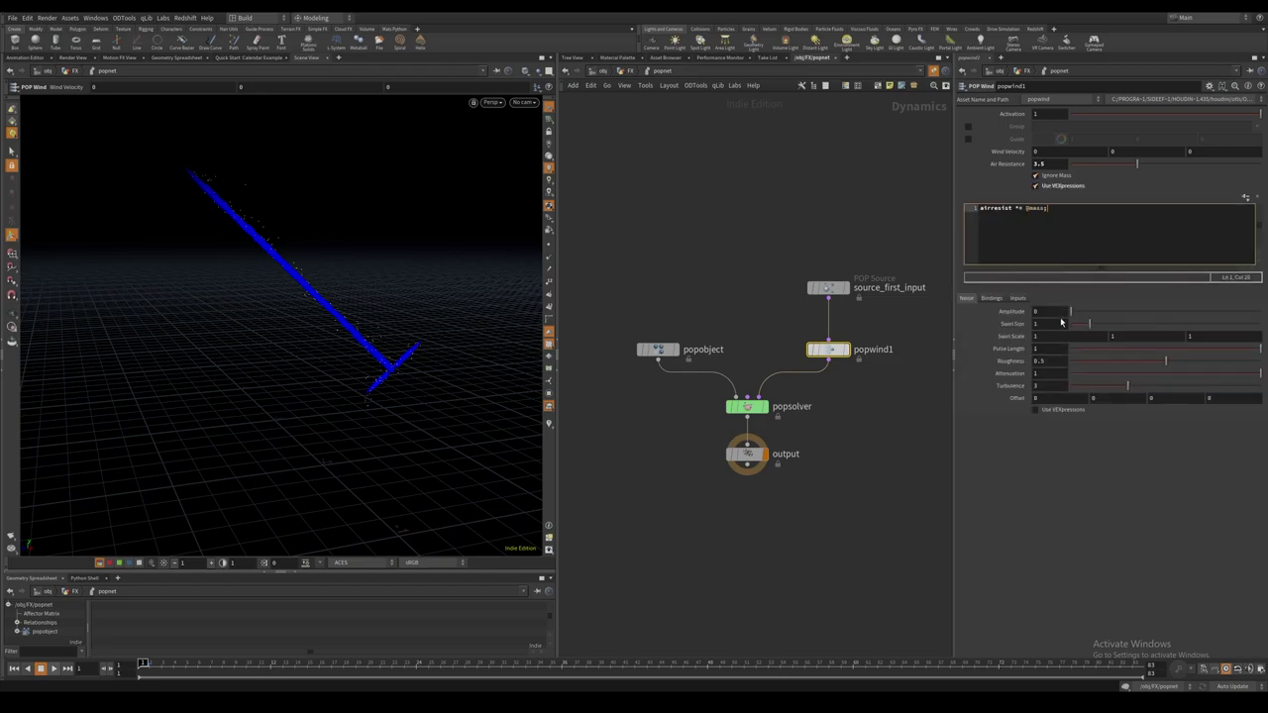
drag(1056, 323, 1029, 328)
text(.1)
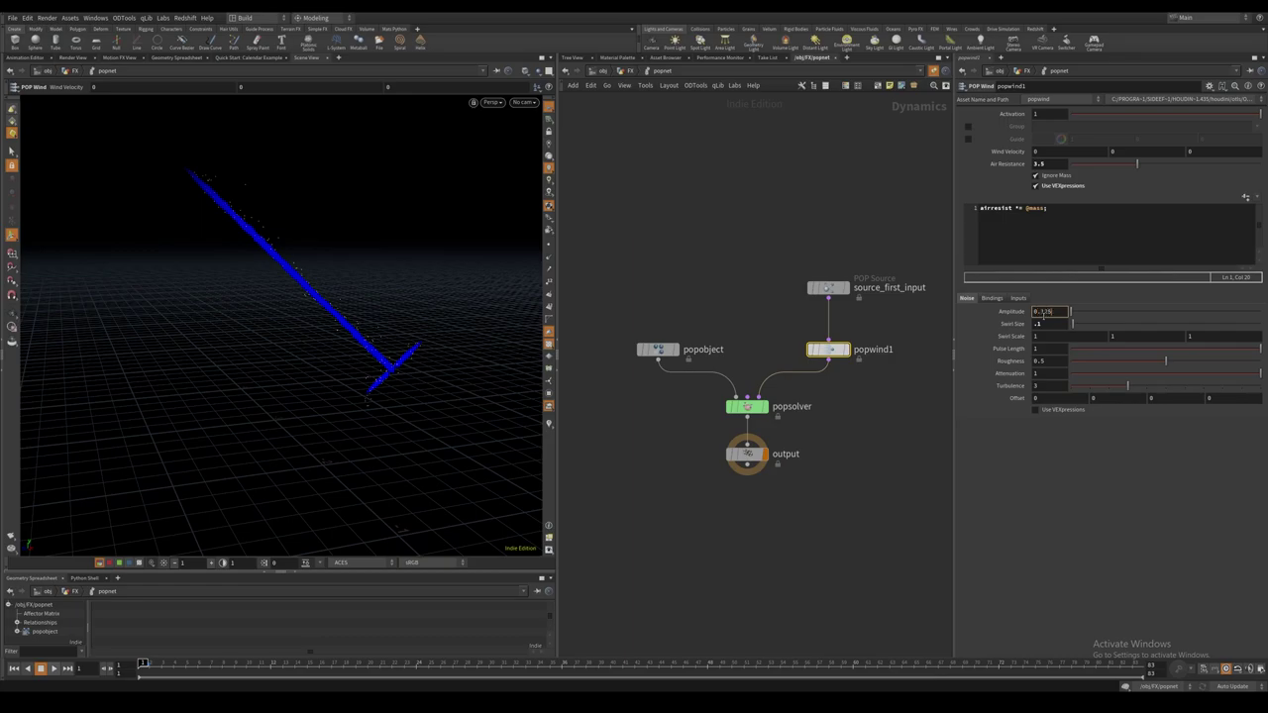
Make room in the particle network and insert a POP Advect by Volumes node below popwind1.
middle_drag(859, 434, 864, 388)
drag(814, 335, 715, 432)
drag(750, 362, 662, 418)
click(778, 326)
key(Tab)
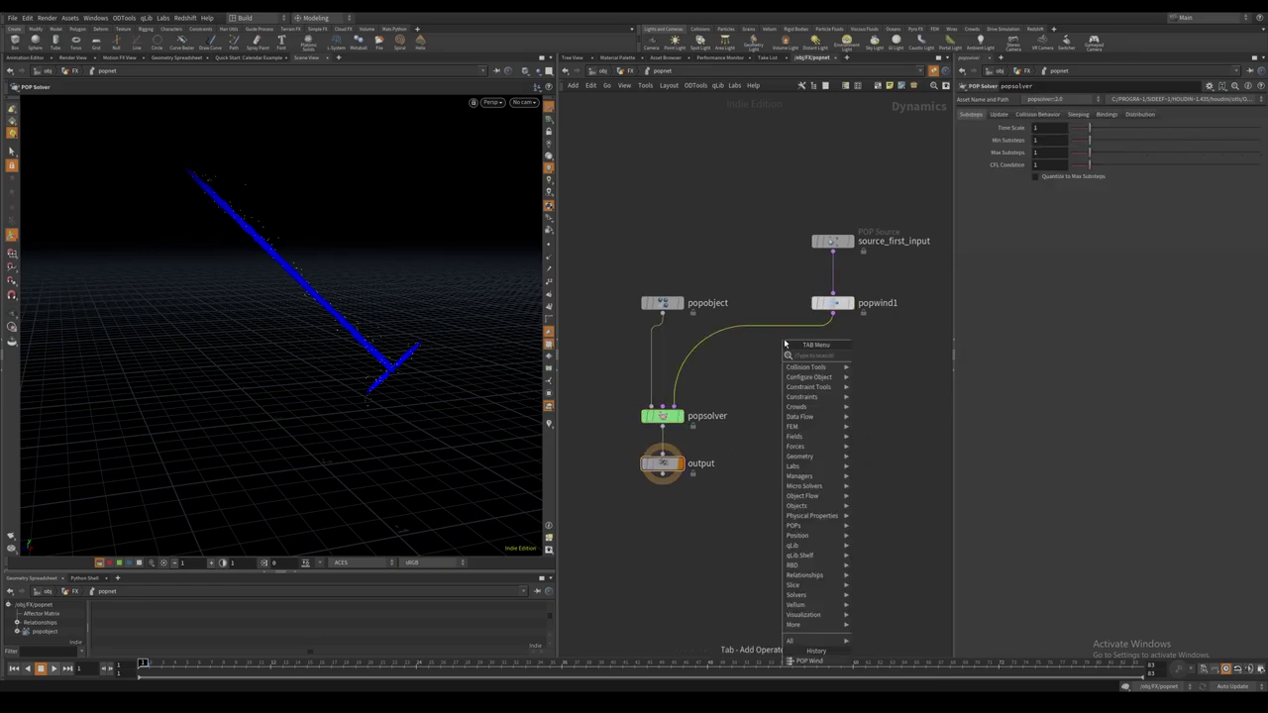
text(pop ad)
key(Return)
click(853, 390)
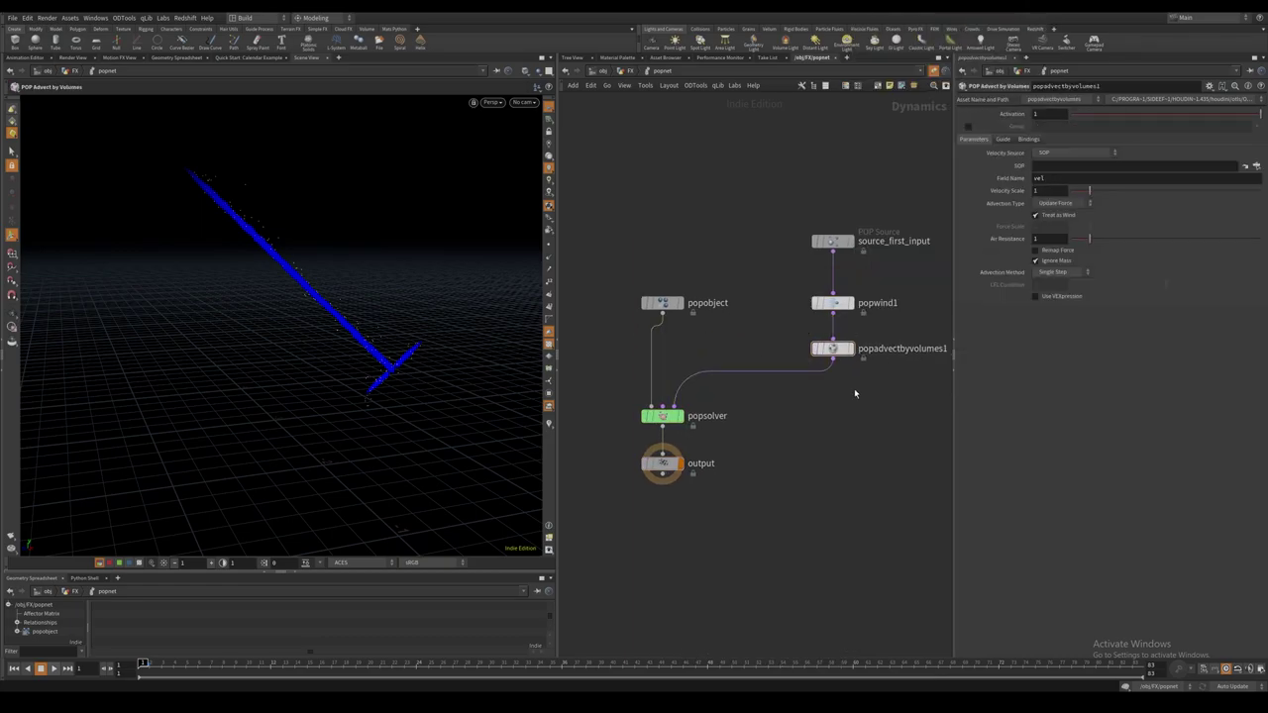
Choose the velocity source, advection type and advection method for popadvectbyvolumes1.
middle_drag(856, 393, 823, 395)
click(1074, 152)
click(1072, 189)
click(1060, 190)
click(1056, 206)
click(1063, 258)
click(1052, 287)
click(1056, 190)
click(1049, 203)
middle_drag(796, 444, 816, 429)
Hide the guide of source_first_input and play the particle simulation.
click(818, 230)
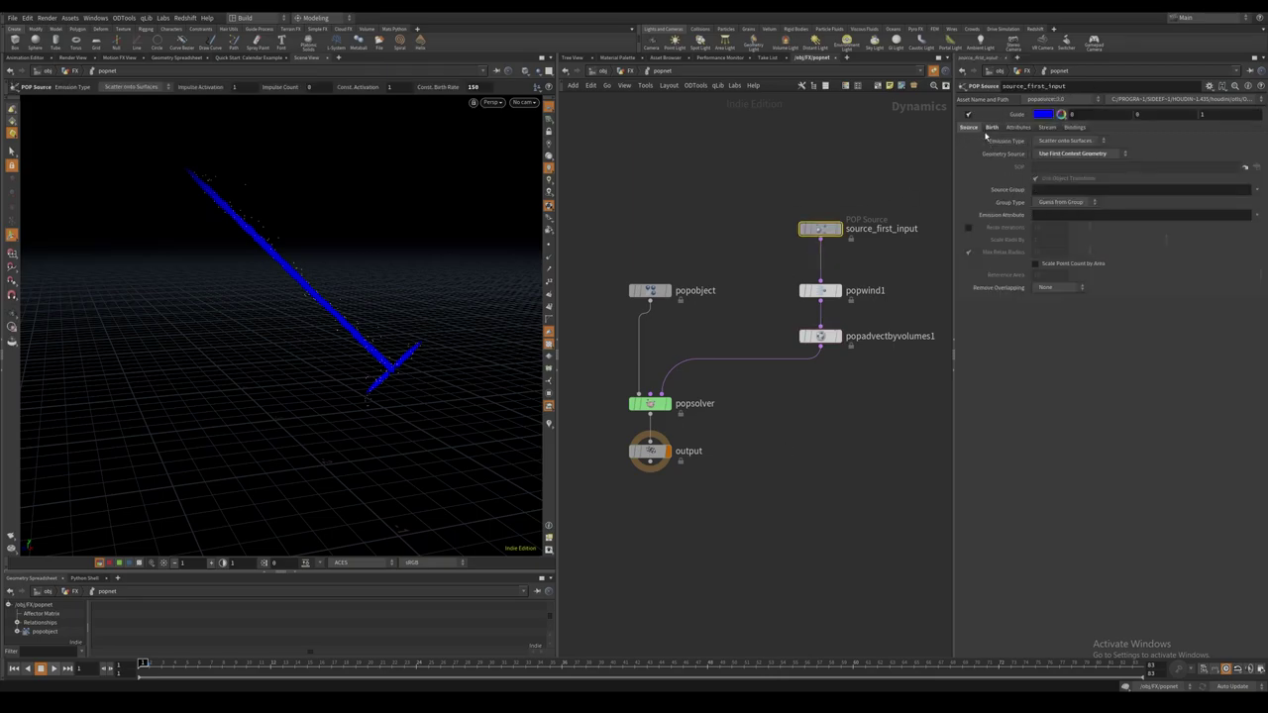
click(968, 114)
key(Up)
key(Escape)
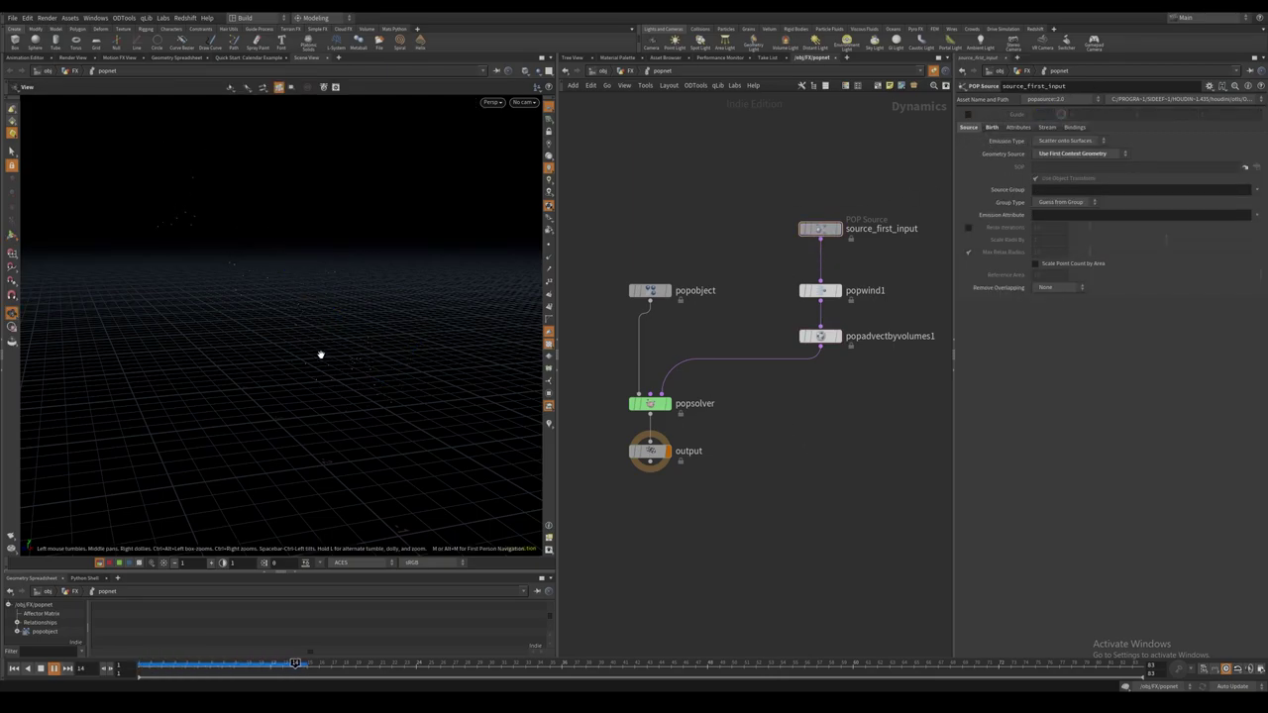
Back in the FX network, add a DOP Import node reading ../popnet with objects *pop*.
key(u)
double_click(745, 437)
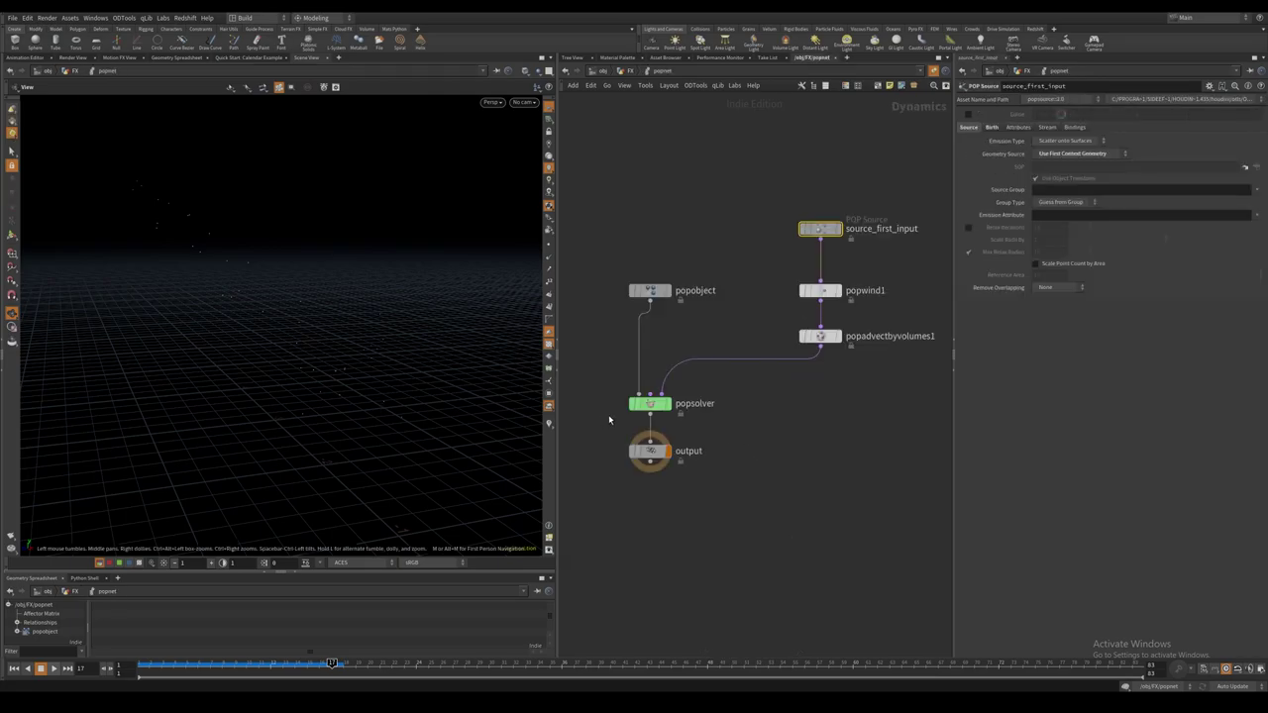
key(u)
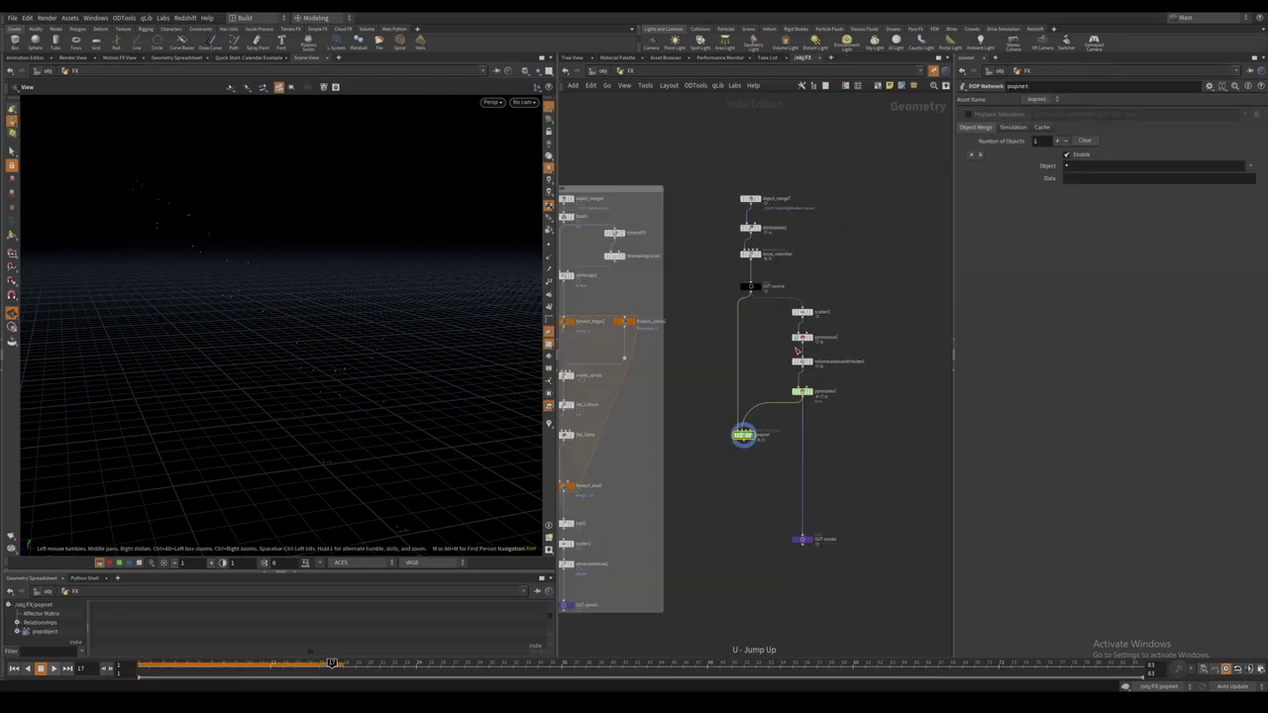
key(Tab)
text(dop n)
key(Return)
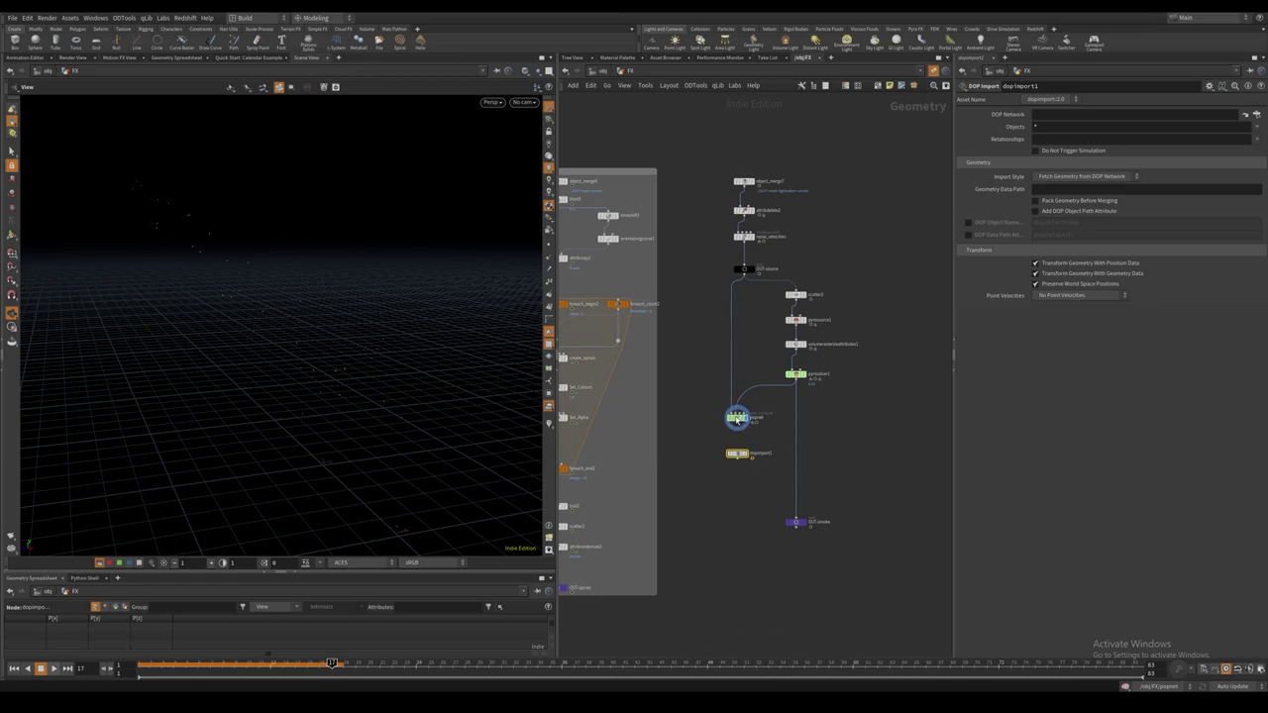
drag(737, 414, 1061, 115)
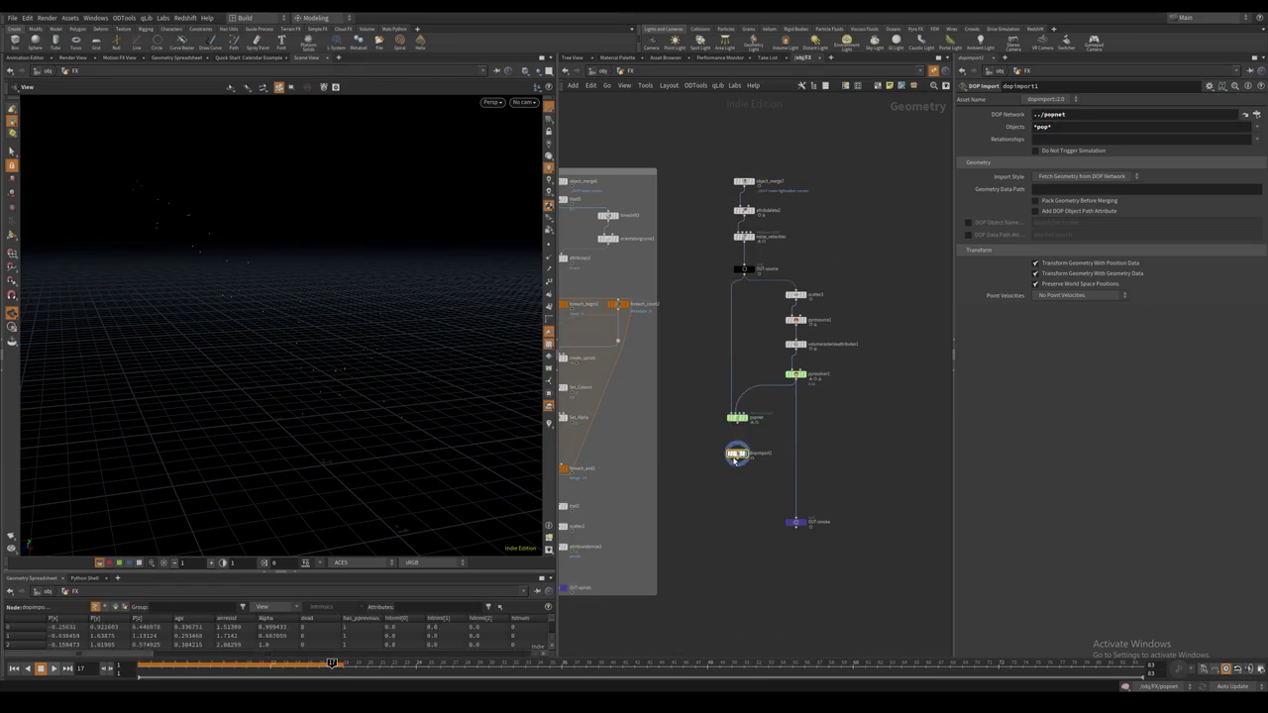
Add a Spark Trail setup below dopimport1.
key(Tab)
text(spark)
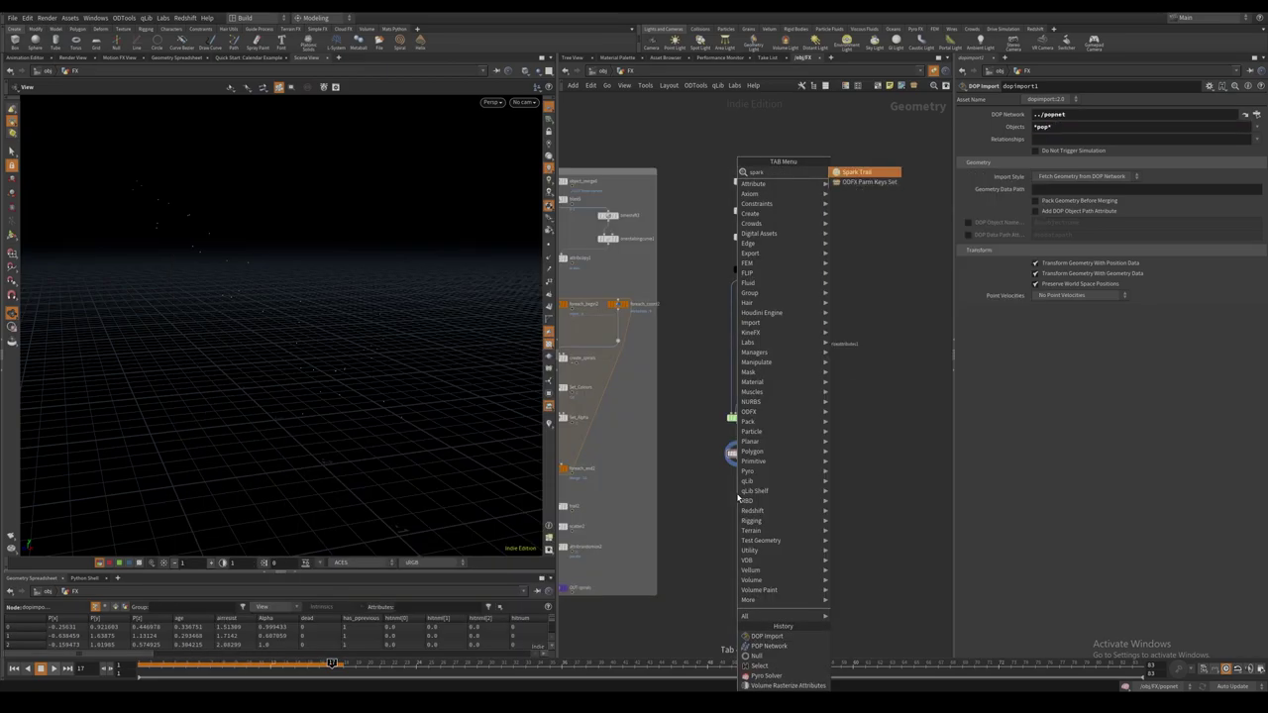
key(Return)
click(738, 495)
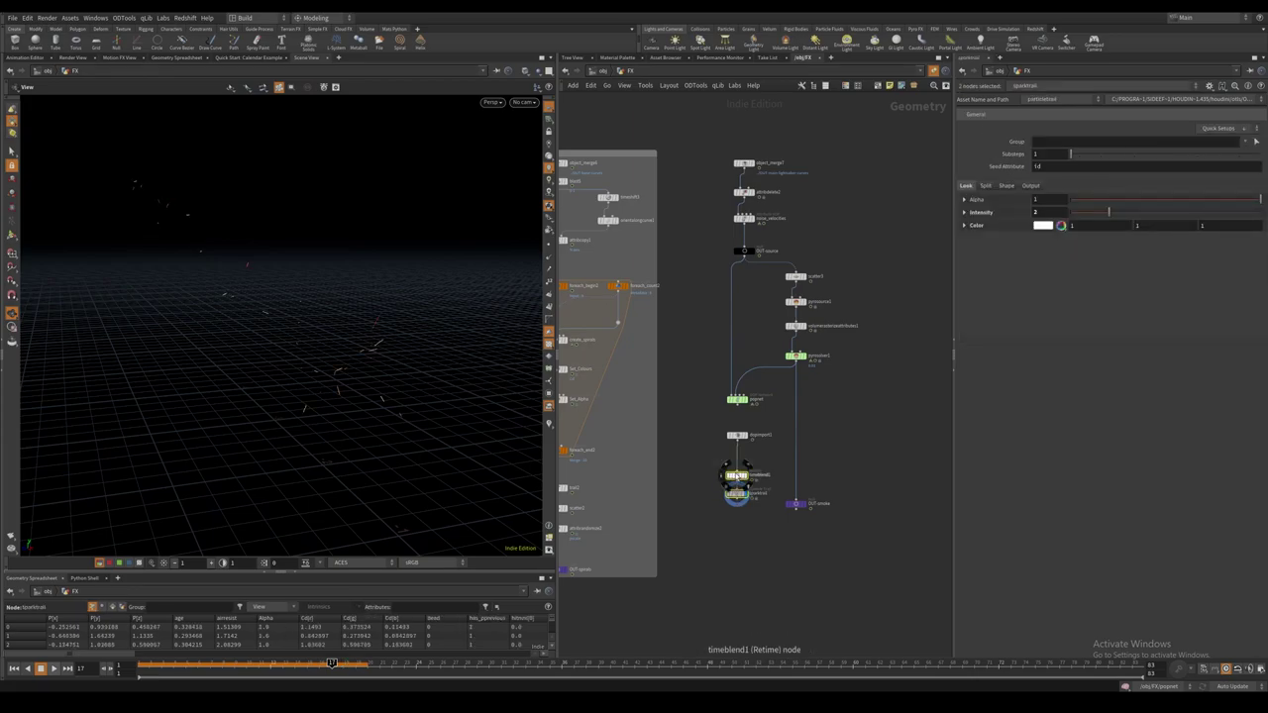
Set the substeps to 4 on both the timeblend1 retime node and the sparktrail node.
ctrl+drag(737, 475, 737, 466)
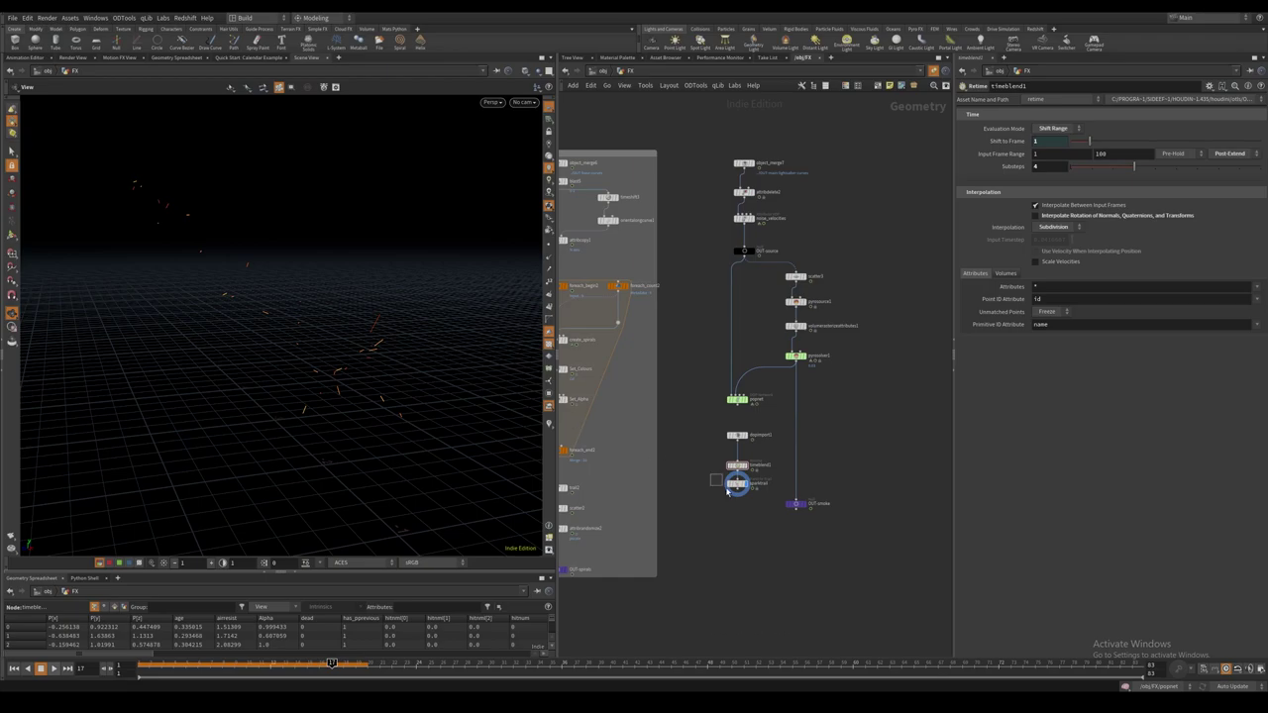
click(743, 488)
key(Return)
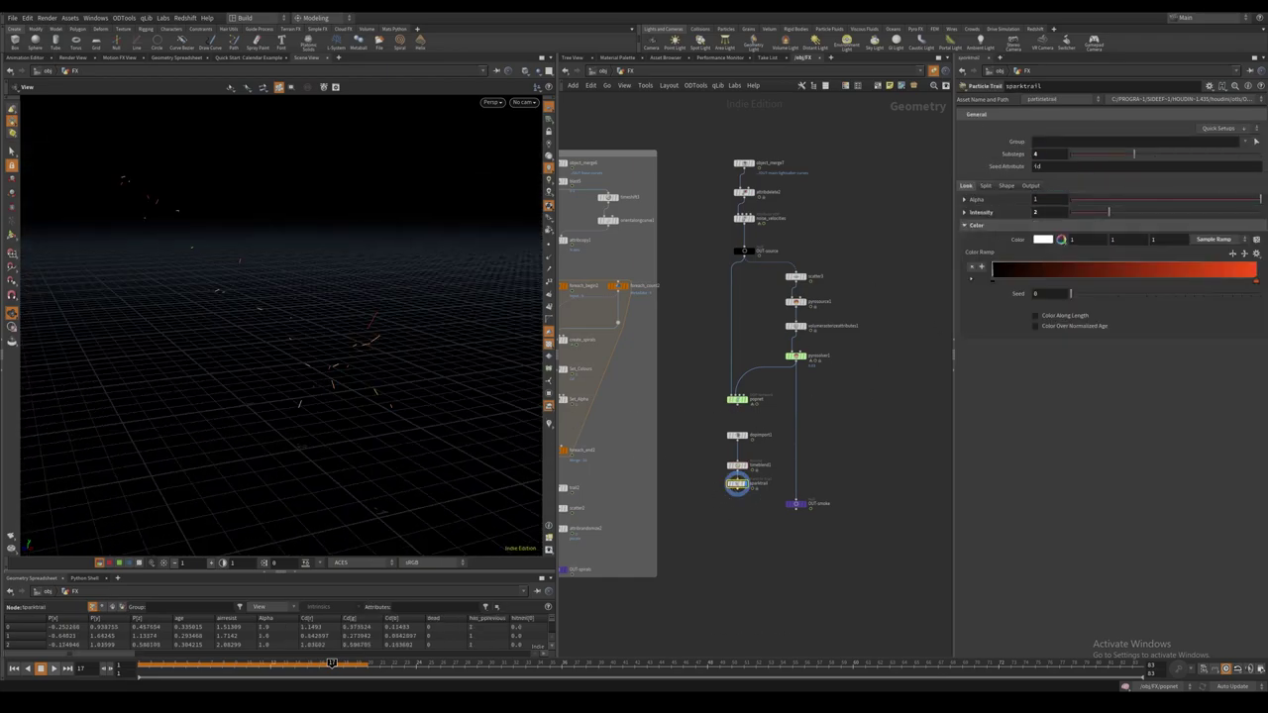
Set the end color of the spark trail's color ramp to 1, 0.245, 0.23.
click(970, 279)
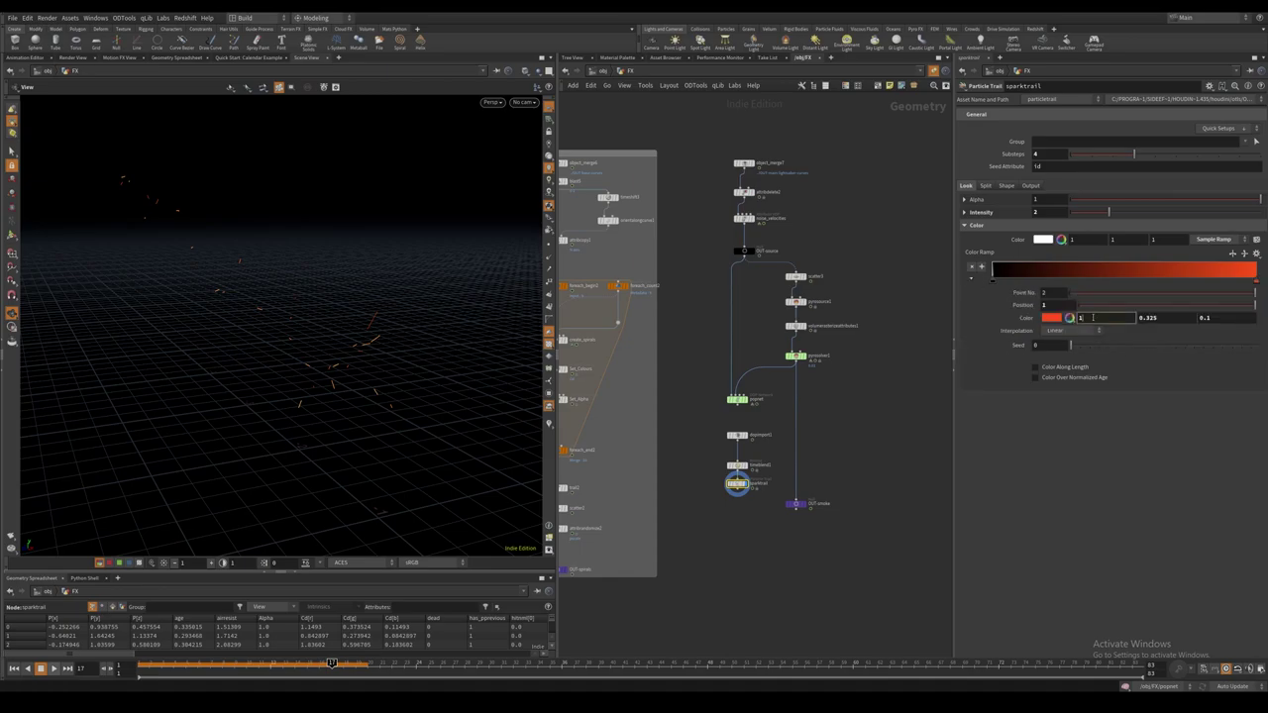
text(45)
key(Tab)
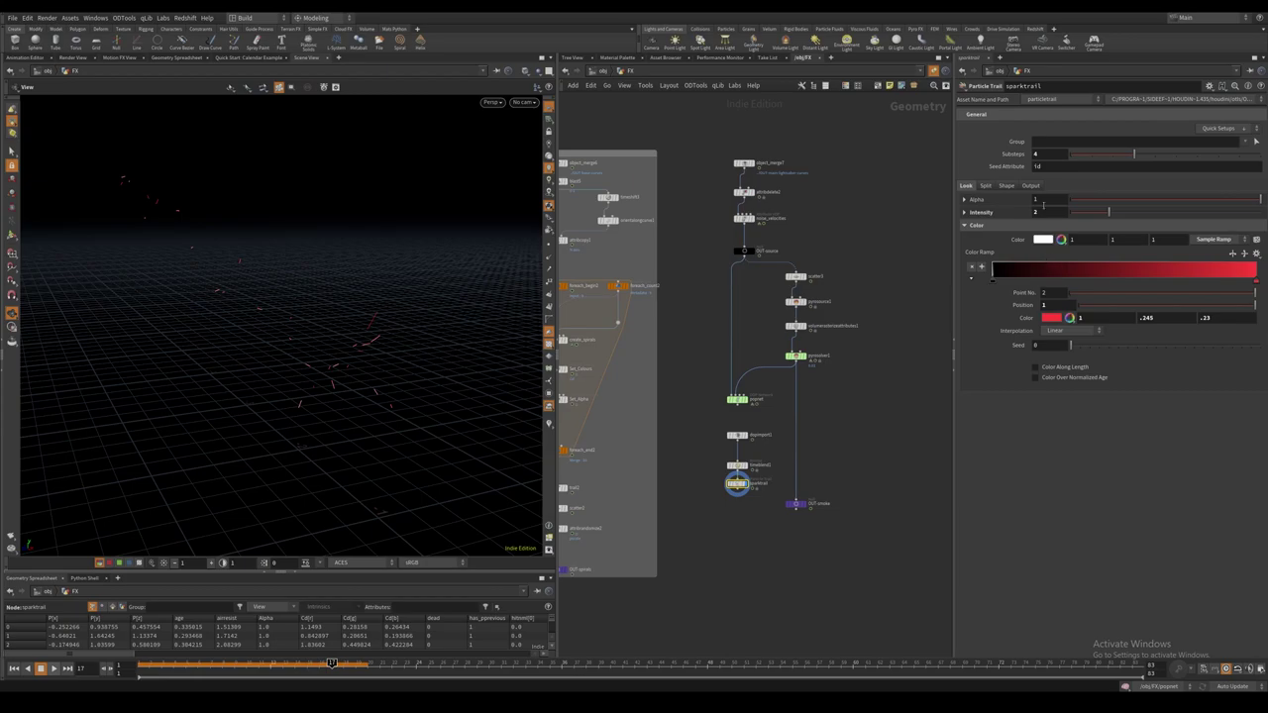
In the spark trail's shape settings, enable baked camera motion, add positional noise with amplitude 0.01, and set the overall width scale to 0.00075.
click(1007, 186)
click(1037, 276)
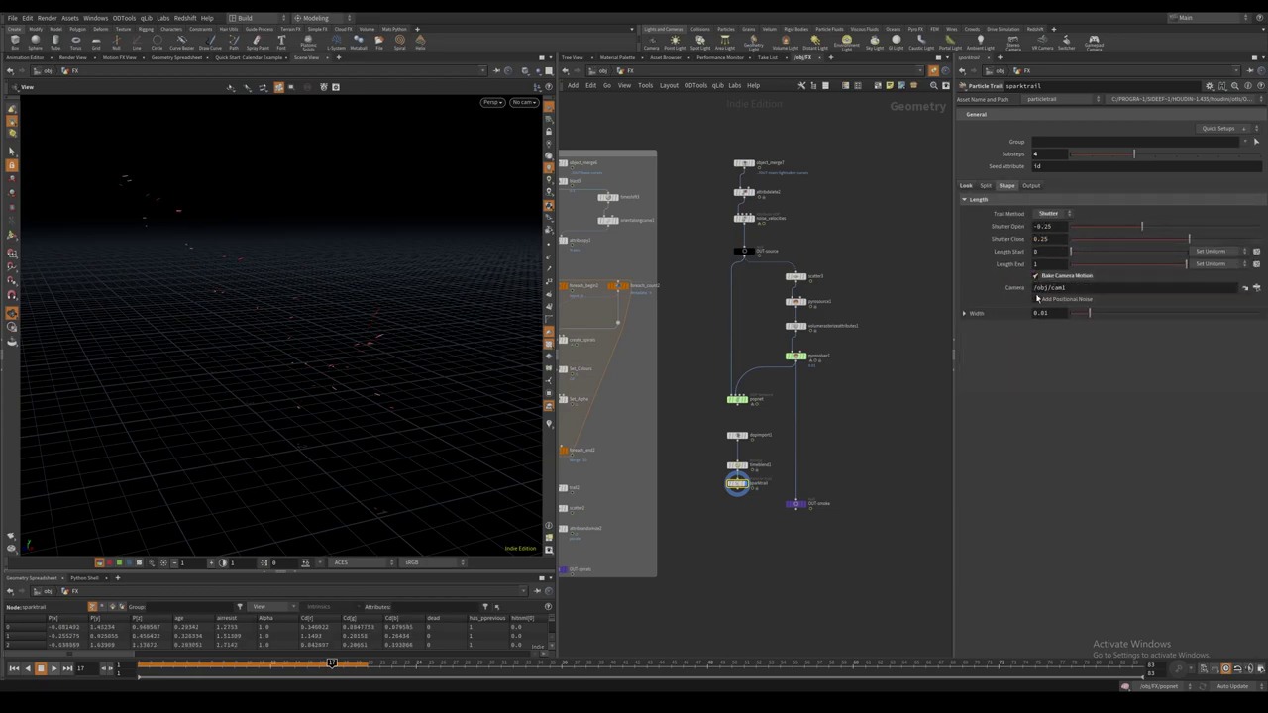
click(1037, 299)
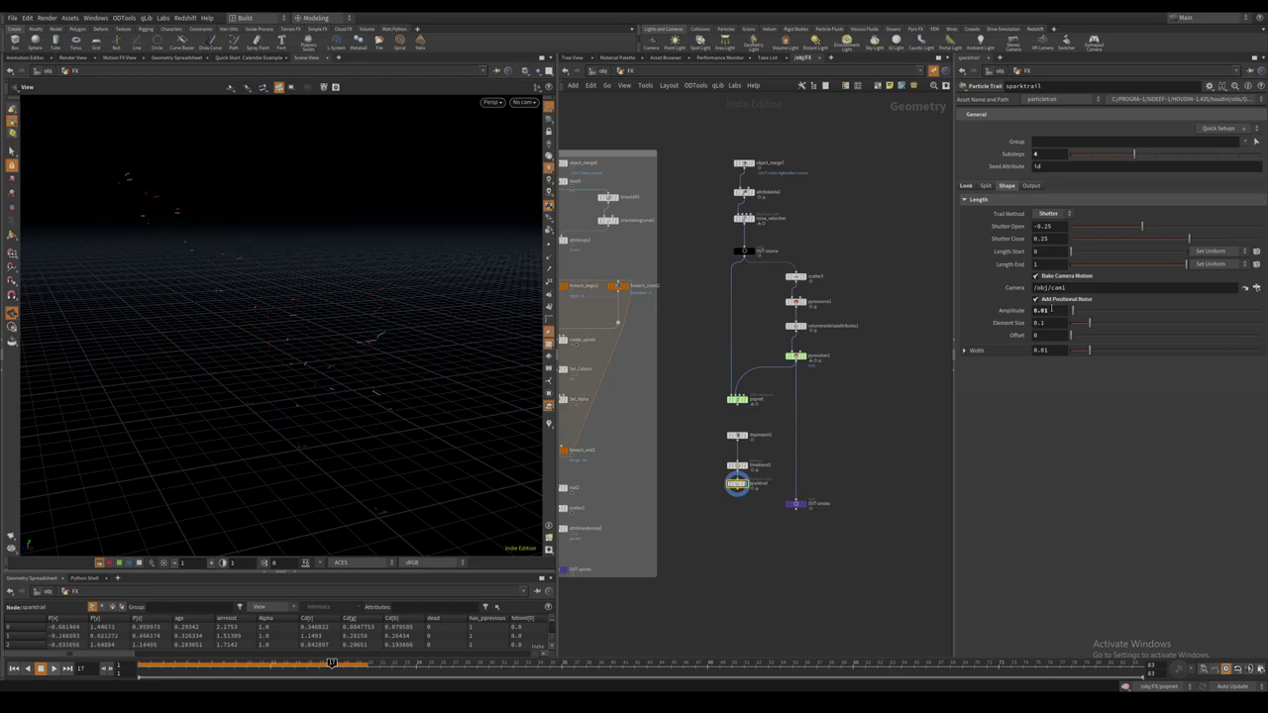
click(976, 349)
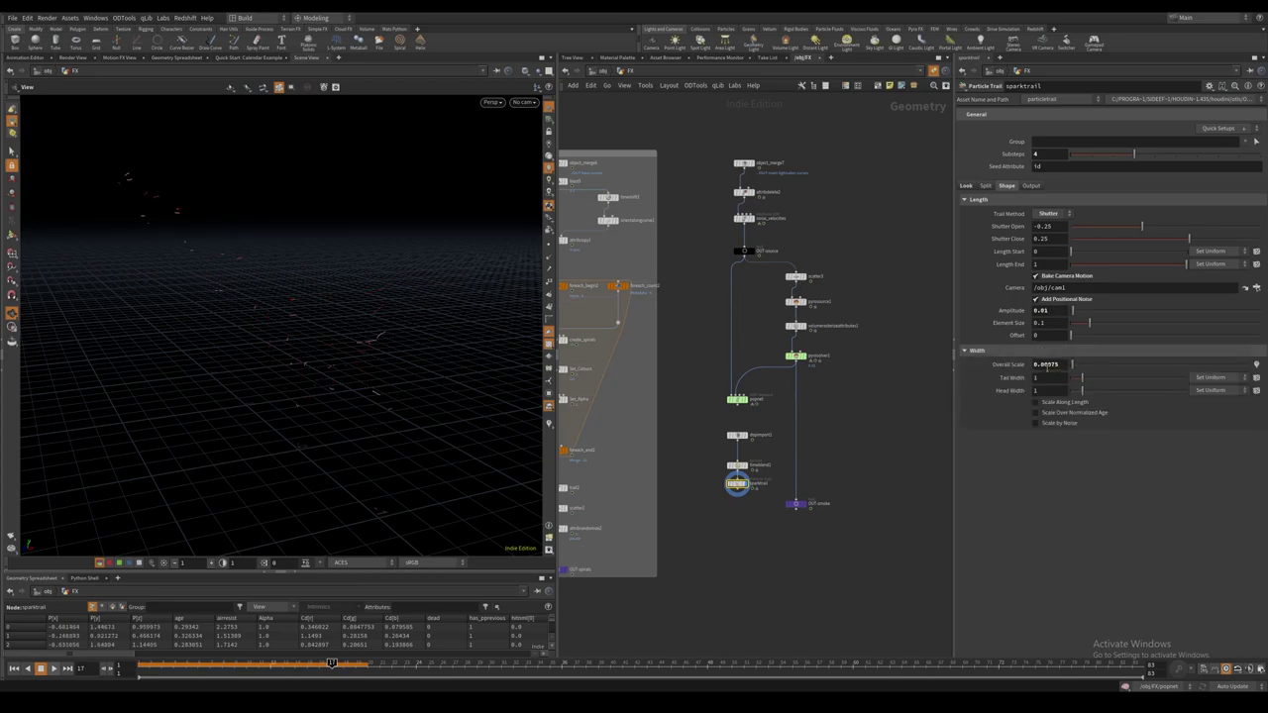
Add a null named OUT-sparks below the sparktrail node and color it purple.
middle_drag(740, 510, 754, 482)
right_click(752, 466)
text(null)
key(Return)
click(752, 484)
drag(752, 485, 752, 476)
click(770, 476)
key(c)
click(912, 624)
key(c)
Enclose the smoke and spark simulation nodes in a network box titled Simulated Layers.
drag(713, 114, 877, 532)
key(shift+o)
middle_drag(818, 138, 844, 229)
click(826, 216)
text(Simulated Layers)
key(Return)
Line up the OUT-sparks null beside OUT-smoke at the end of the Simulated Layers network box.
scroll(826, 217, up, 4)
scroll(826, 217, down, 3)
middle_drag(785, 644, 730, 426)
scroll(730, 459, down, 2)
drag(741, 437, 705, 422)
drag(718, 430, 718, 485)
scroll(756, 499, down, 4)
middle_drag(700, 520, 747, 524)
scroll(778, 513, up, 5)
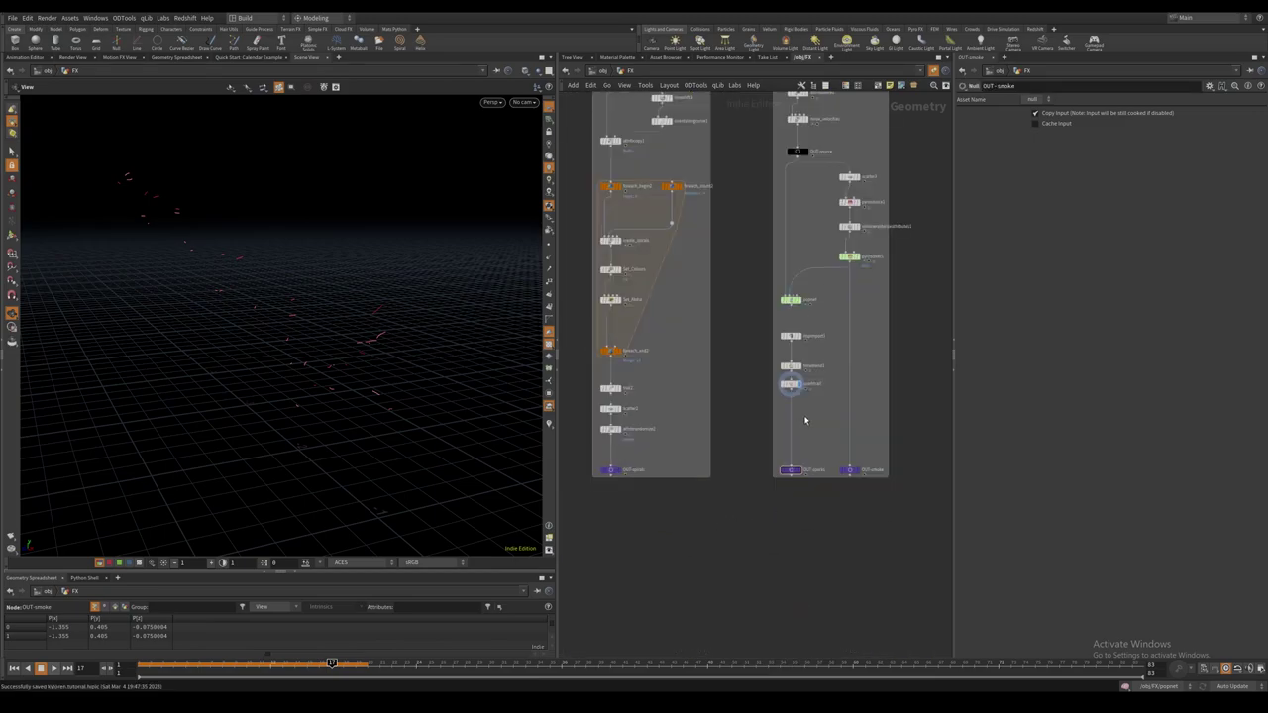
key(ctrl+Up)
key(Up)
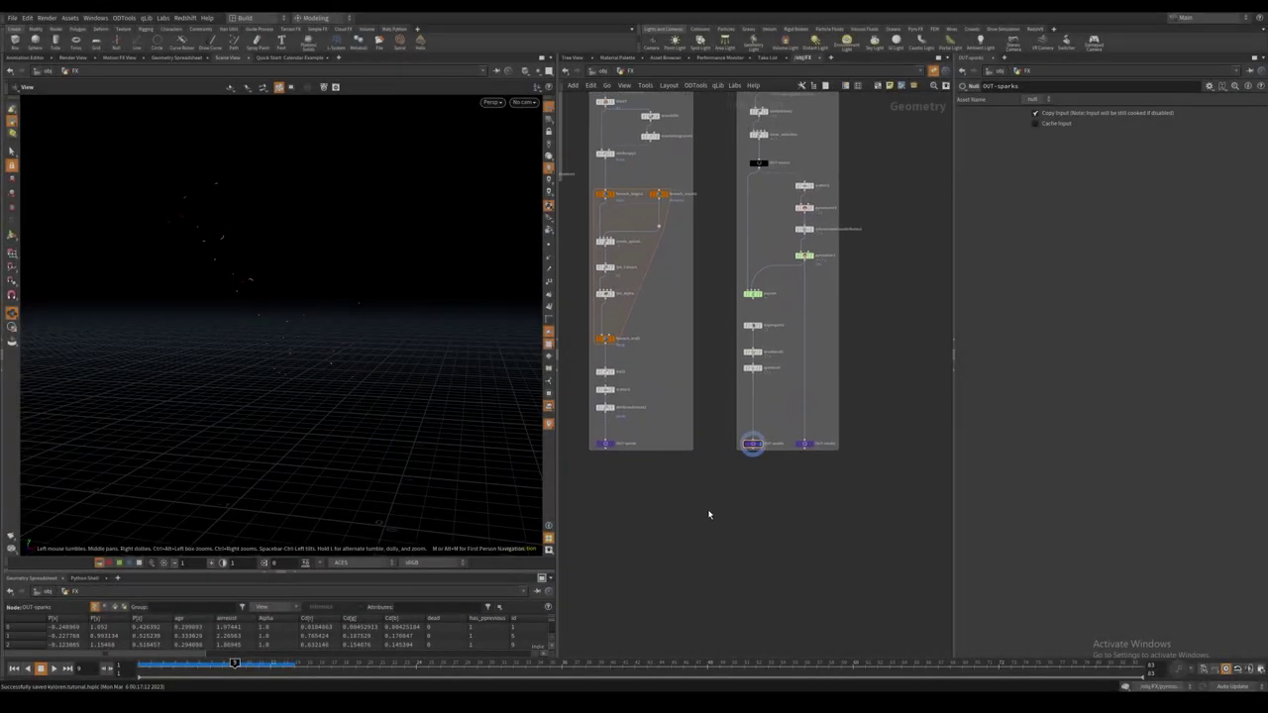
At object level, add a Geometry object below FX and name it R-main.
key(u)
middle_drag(761, 485, 744, 457)
key(Tab)
text(geo)
key(Return)
click(745, 458)
click(781, 458)
text(R)
Inside R-main, add an Object Merge that reads /obj/FX/OUT-main.
double_click(750, 459)
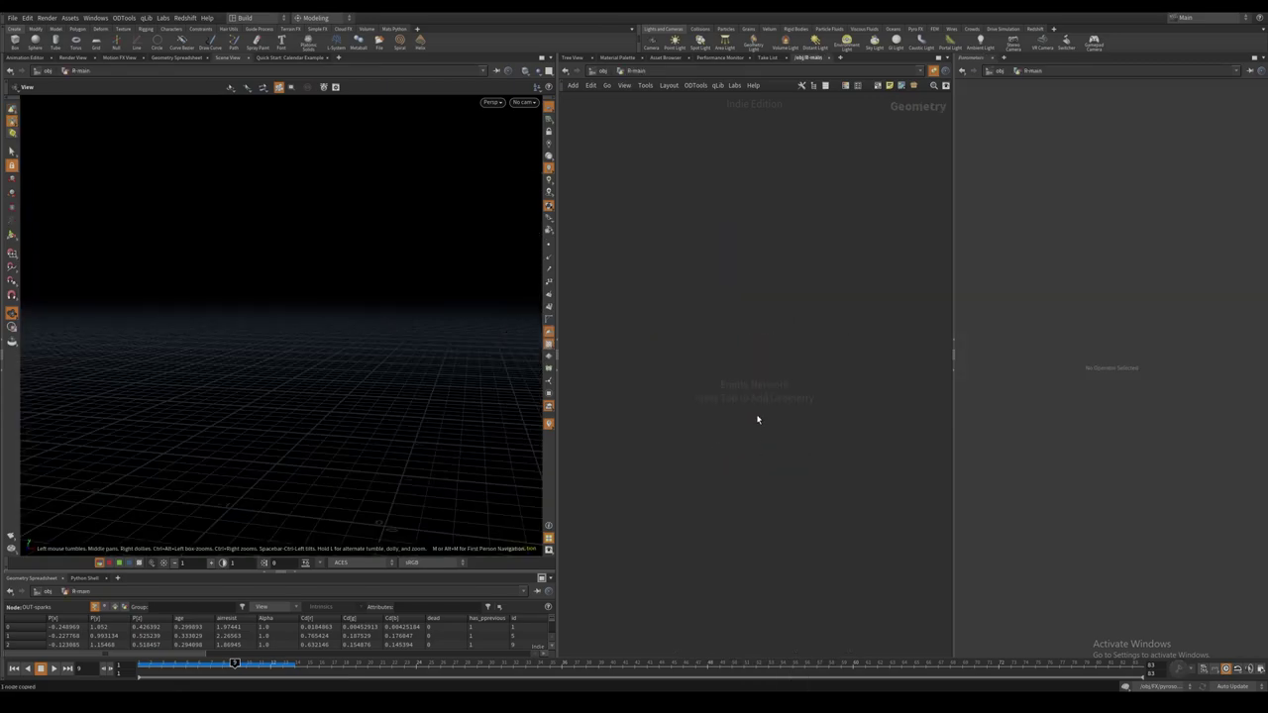
key(Tab)
text(obj)
key(Return)
click(757, 416)
click(1239, 139)
click(1163, 118)
click(1207, 153)
click(1175, 227)
key(u)
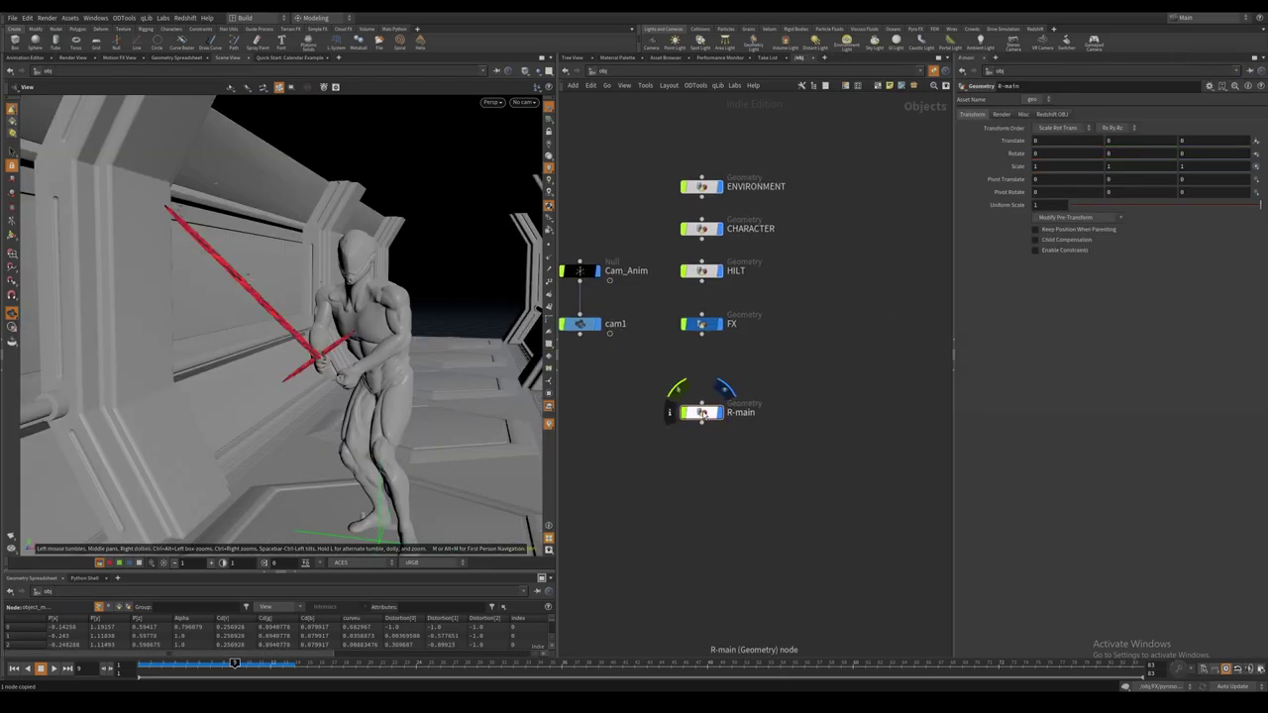
Duplicate R-main as R-sparks and point its Object Merge to /obj/FX/OUT-sparks.
key(ctrl+v)
double_click(746, 466)
text(sparks)
key(Return)
double_click(702, 466)
click(1250, 142)
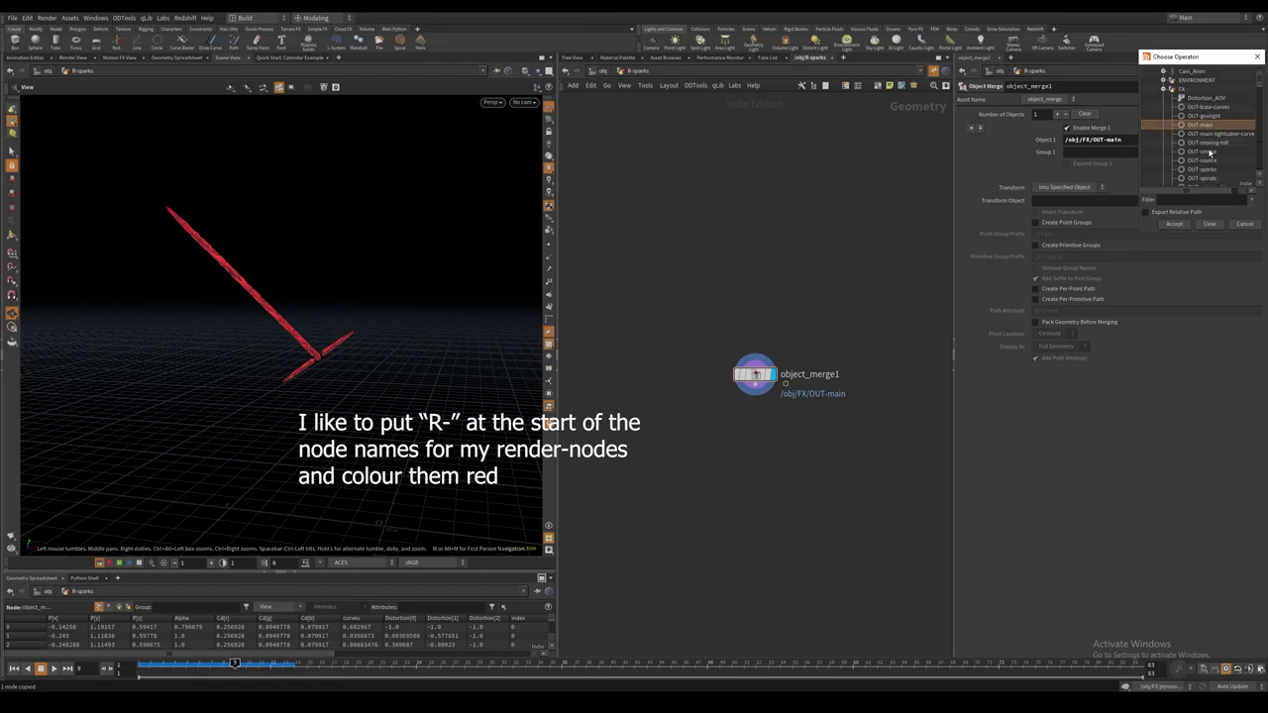
click(1204, 164)
click(1185, 222)
key(u)
Duplicate R-sparks as R-spirals and point its Object Merge to /obj/FX/OUT-spirals.
key(ctrl+c)
key(ctrl+v)
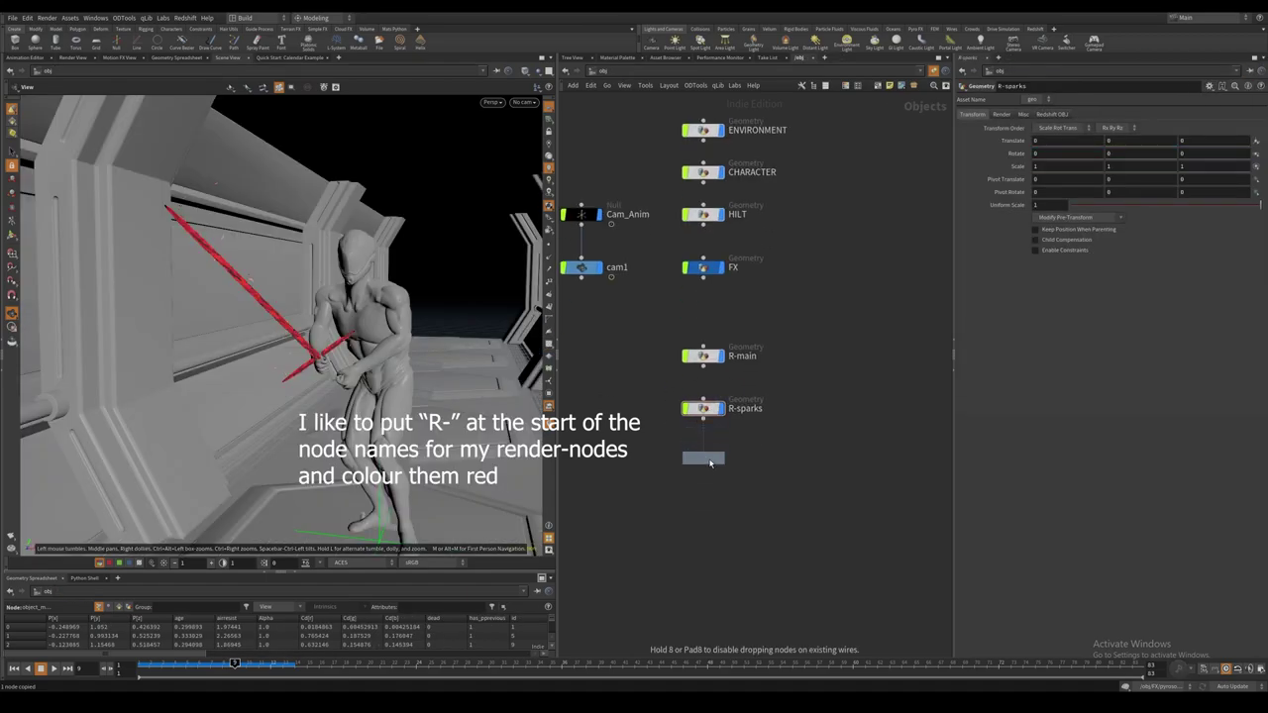
double_click(750, 459)
text(spirals)
key(Return)
mouse_move(724, 505)
mouse_down()
mouse_move(694, 346)
mouse_move(702, 448)
mouse_up()
key(a)
double_click(701, 446)
click(1250, 141)
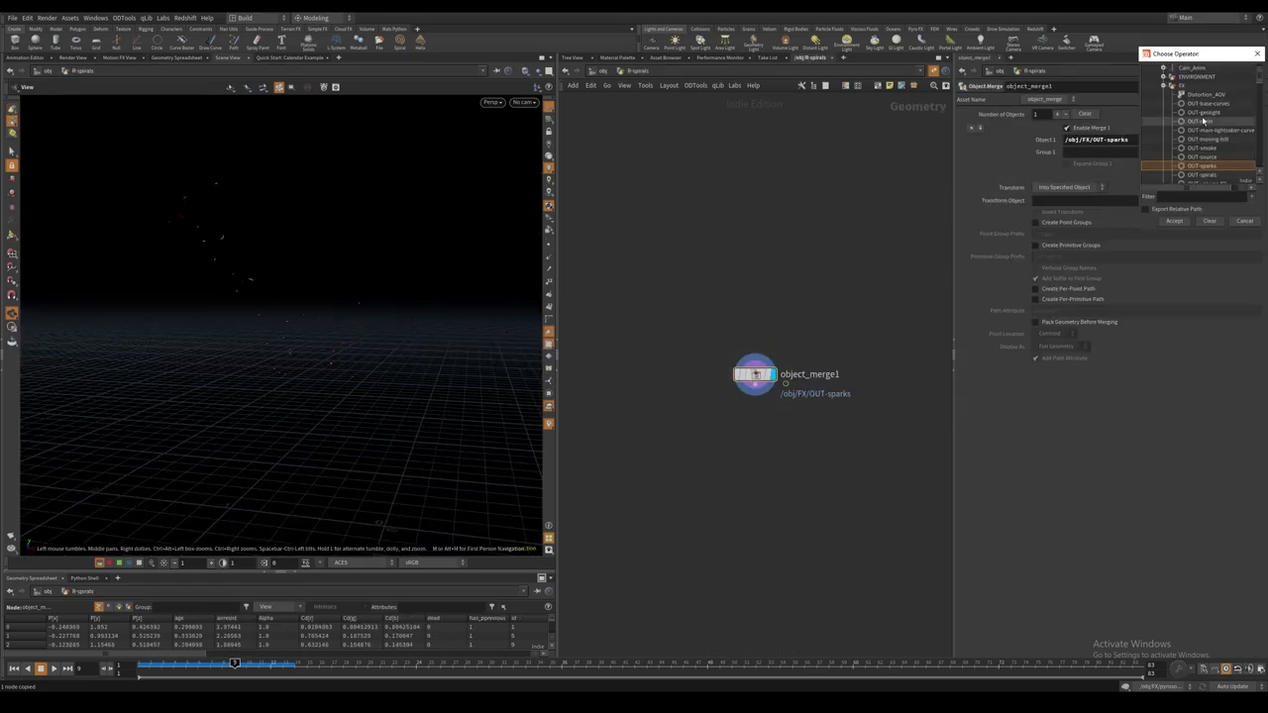
click(1197, 176)
click(1176, 222)
key(u)
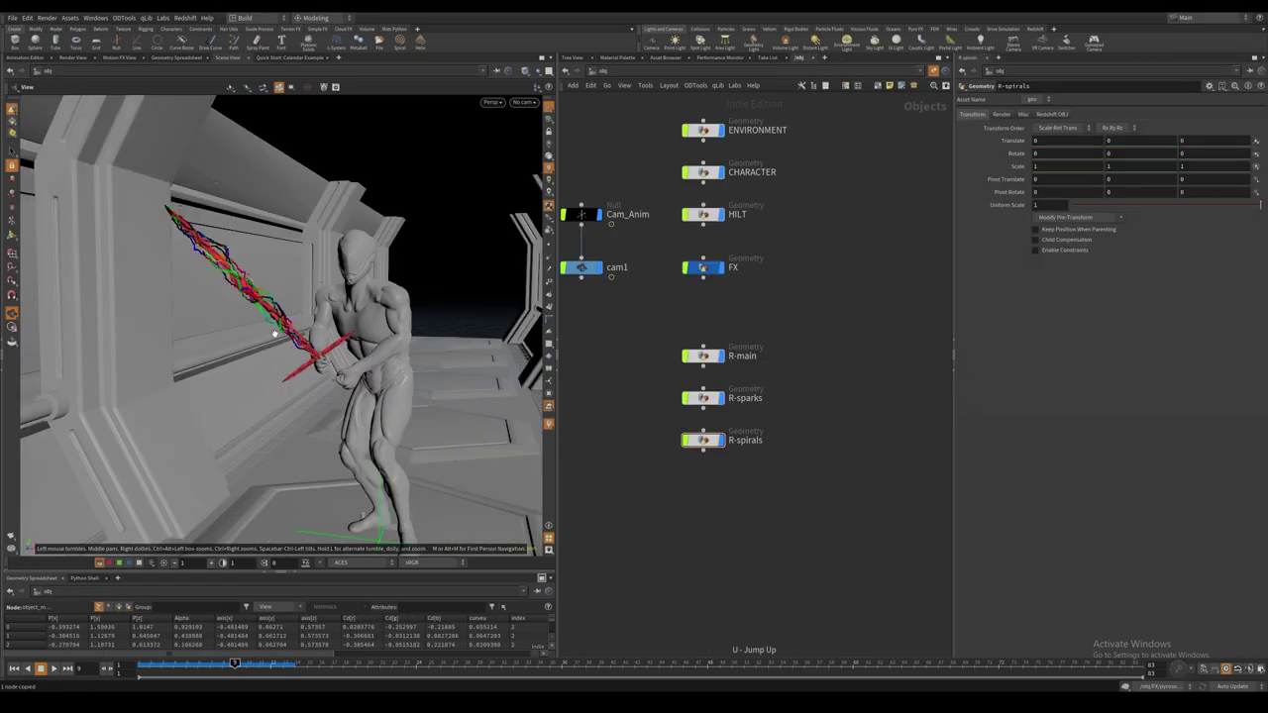
Make two more copies of the render geometry objects and name them R-smoke and R-fill.
alt+drag(714, 409, 712, 521)
click(775, 478)
key(Return)
click(777, 521)
text(fu)
key(BackSpace)
text(ire)
key(Return)
Point the Object Merge inside R-smoke to the FX network's OUT-smoke null.
double_click(716, 479)
click(1248, 144)
double_click(1210, 102)
key(u)
middle_drag(648, 485, 631, 460)
Point the Object Merge inside R-fill to /obj/FX/OUT-volume-fill and save the scene.
double_click(700, 496)
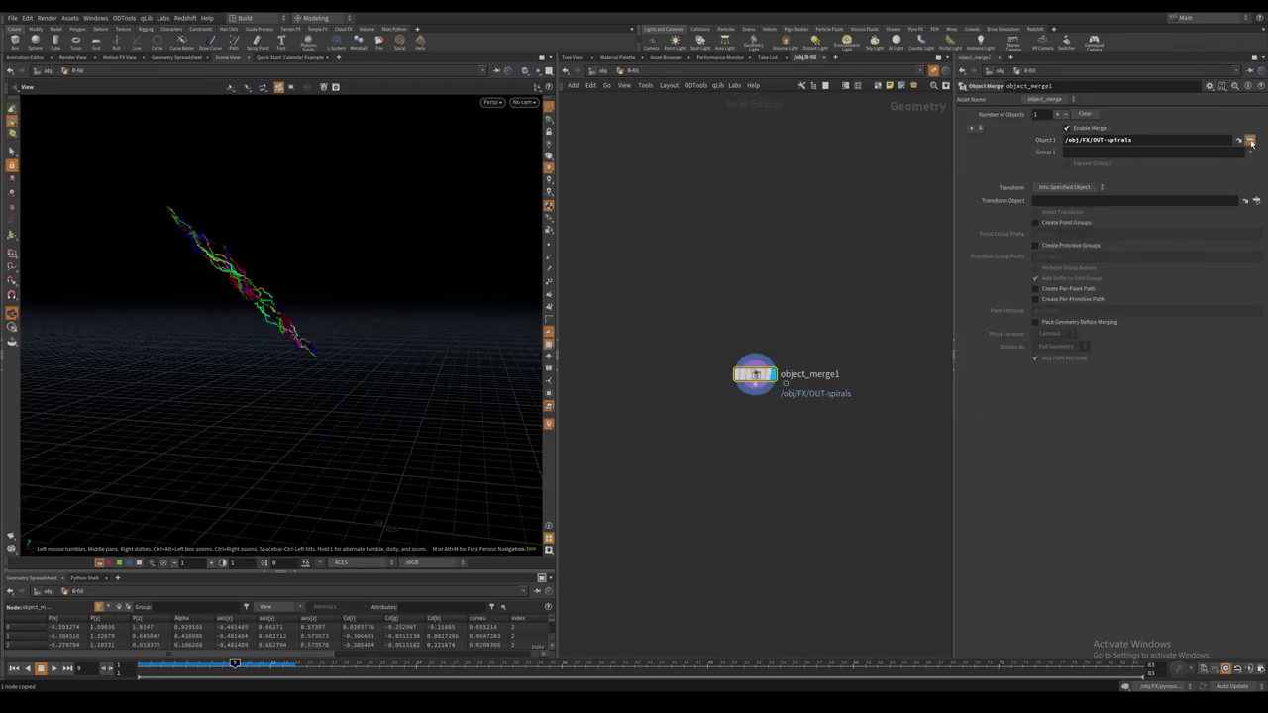
click(1249, 139)
click(1211, 130)
click(1178, 227)
key(u)
key(ctrl+s)
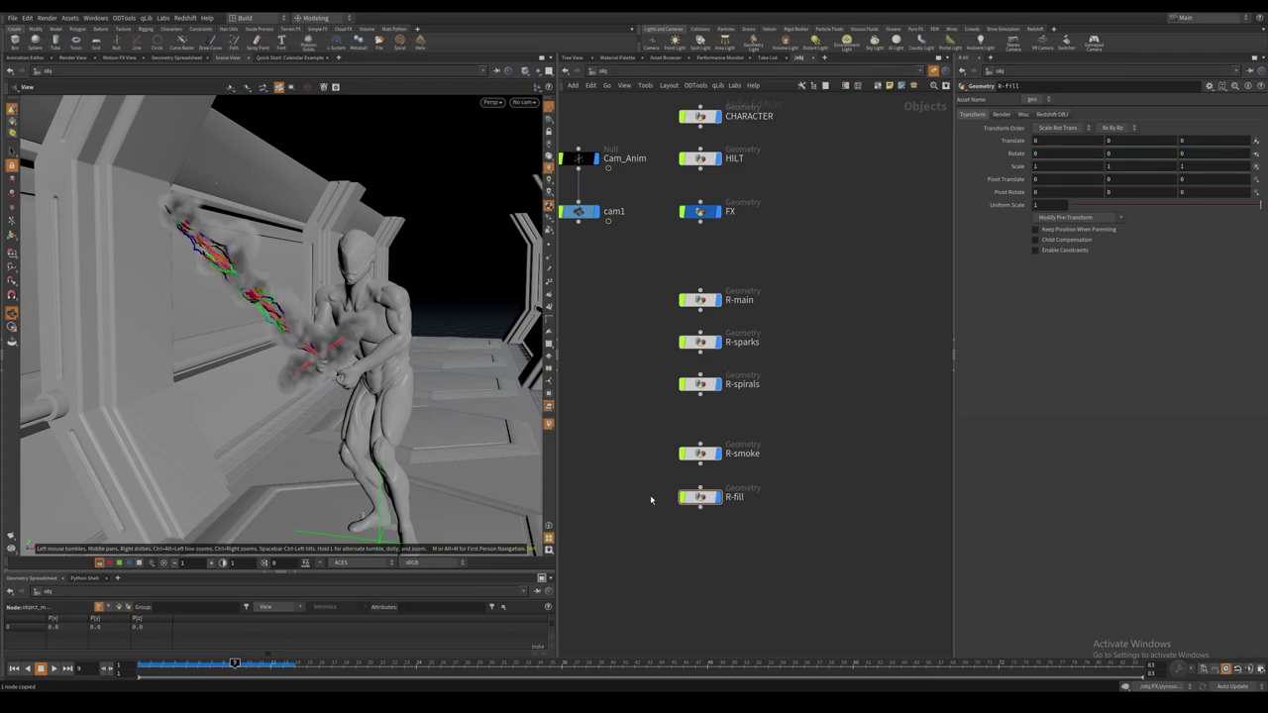
Color the five R- render objects red.
scroll(650, 502, down, 3)
middle_drag(650, 503, 683, 515)
drag(685, 355, 814, 538)
key(c)
click(910, 591)
key(c)
Group R-main, R-sparks and R-spirals in a network box titled Mantra, and R-smoke and R-fill in one titled Redshift.
drag(665, 361, 791, 455)
key(shift+o)
text(Mantra)
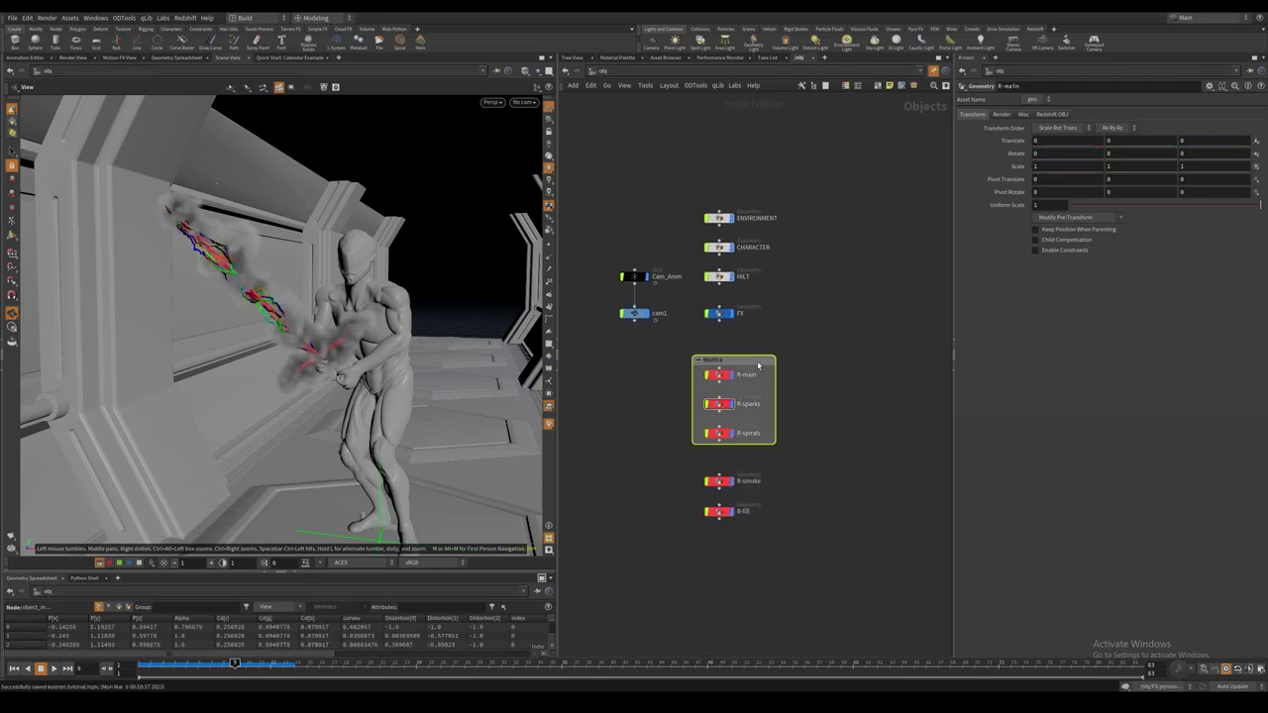
drag(684, 463, 796, 550)
key(shift+o)
text(Redshift)
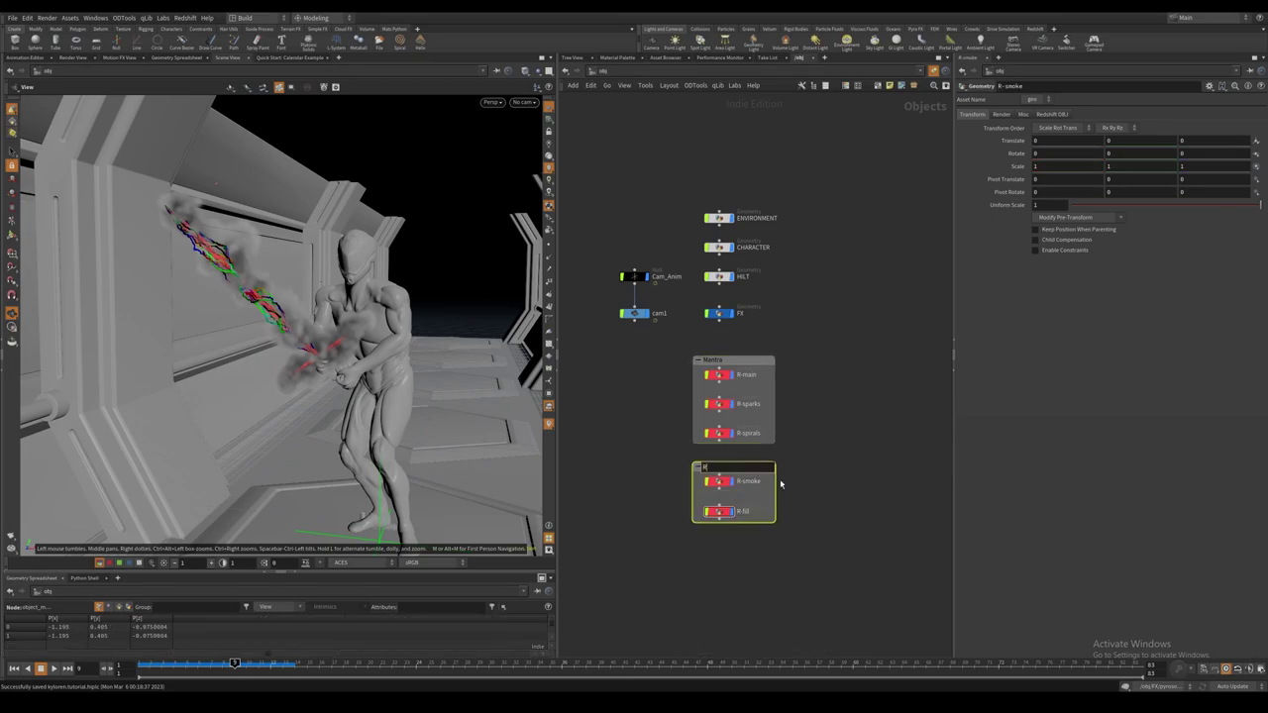
key(Return)
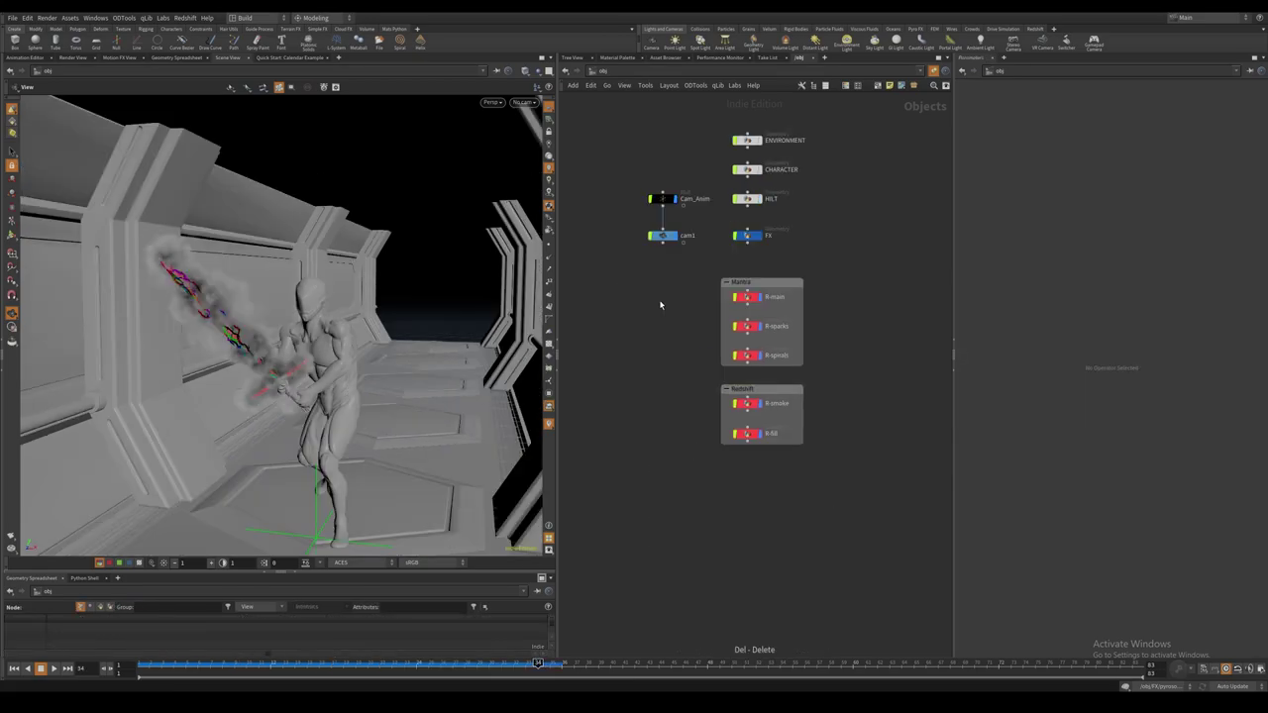
Add a Geometry object named GeoLight and bring the FX network's light geometry into it with an Object Merge.
key(Tab)
text(geo)
key(Return)
key(Return)
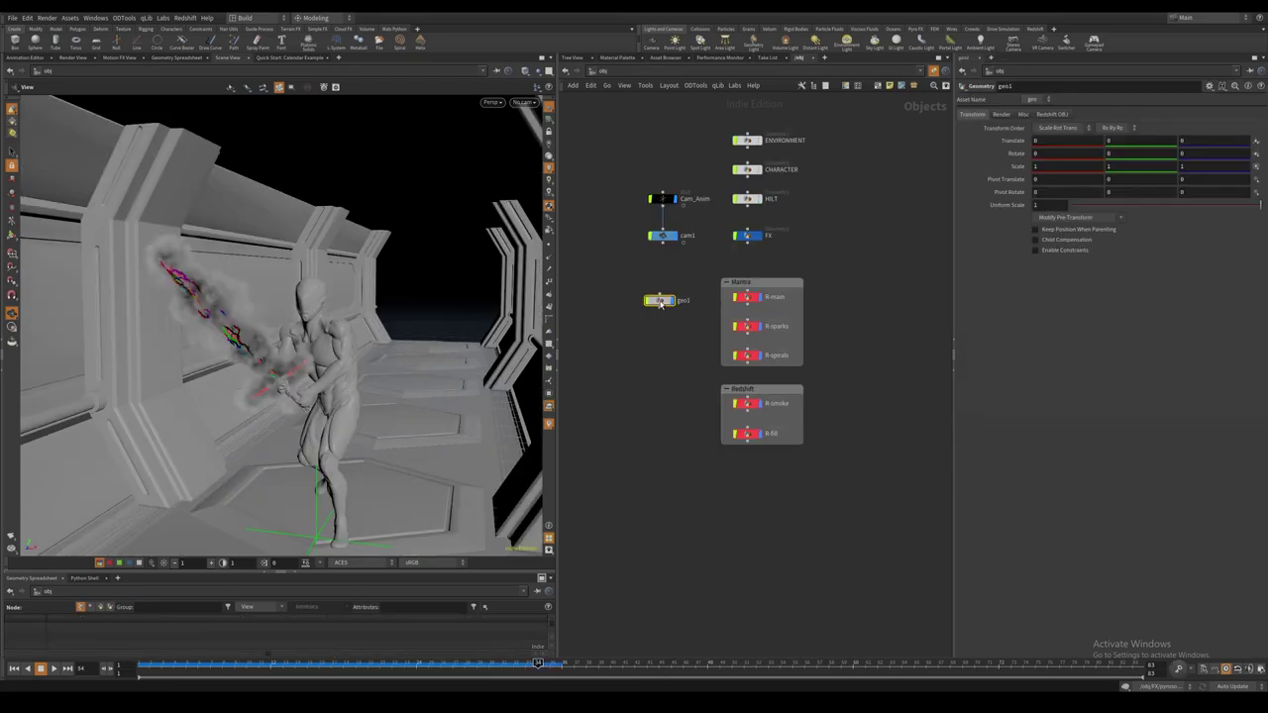
double_click(660, 299)
key(Tab)
text(obj)
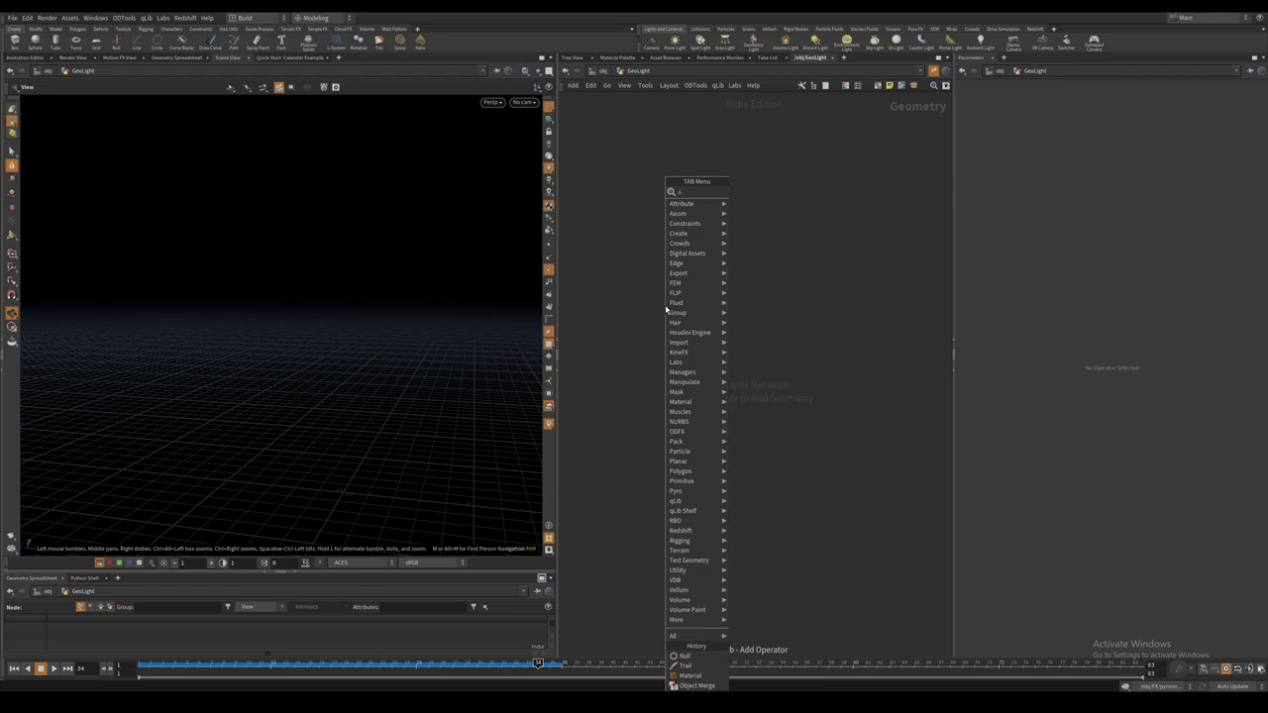
key(Return)
click(1251, 141)
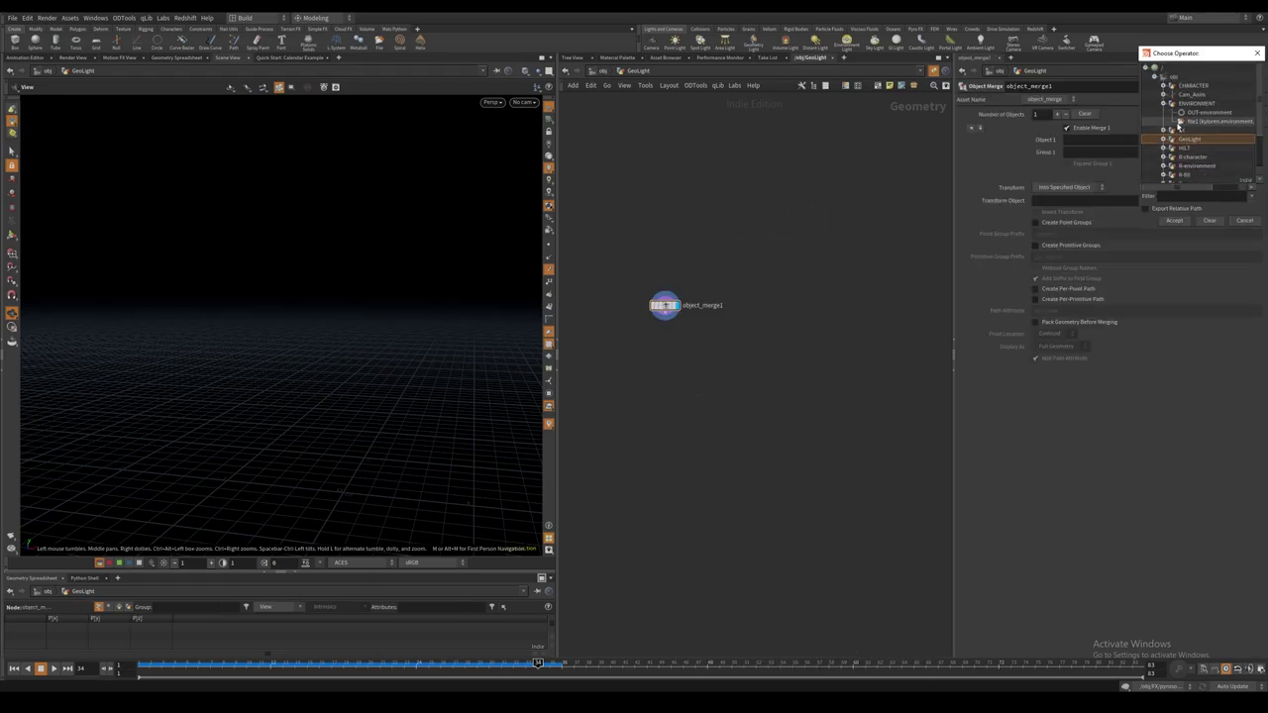
click(1210, 144)
click(1174, 220)
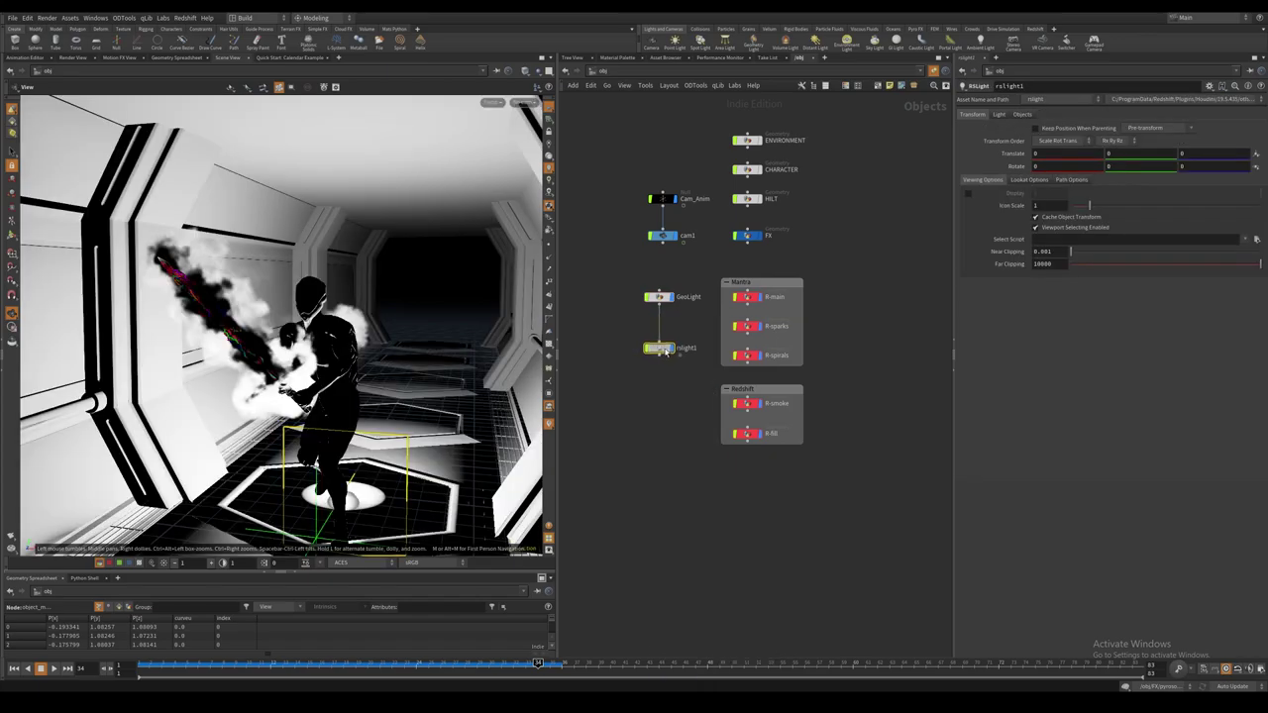
Place the Redshift light under GeoLight, name it rsGeoLight, and set its color to 1, 0.172, 0.1 and intensity to 75.
drag(666, 352, 666, 330)
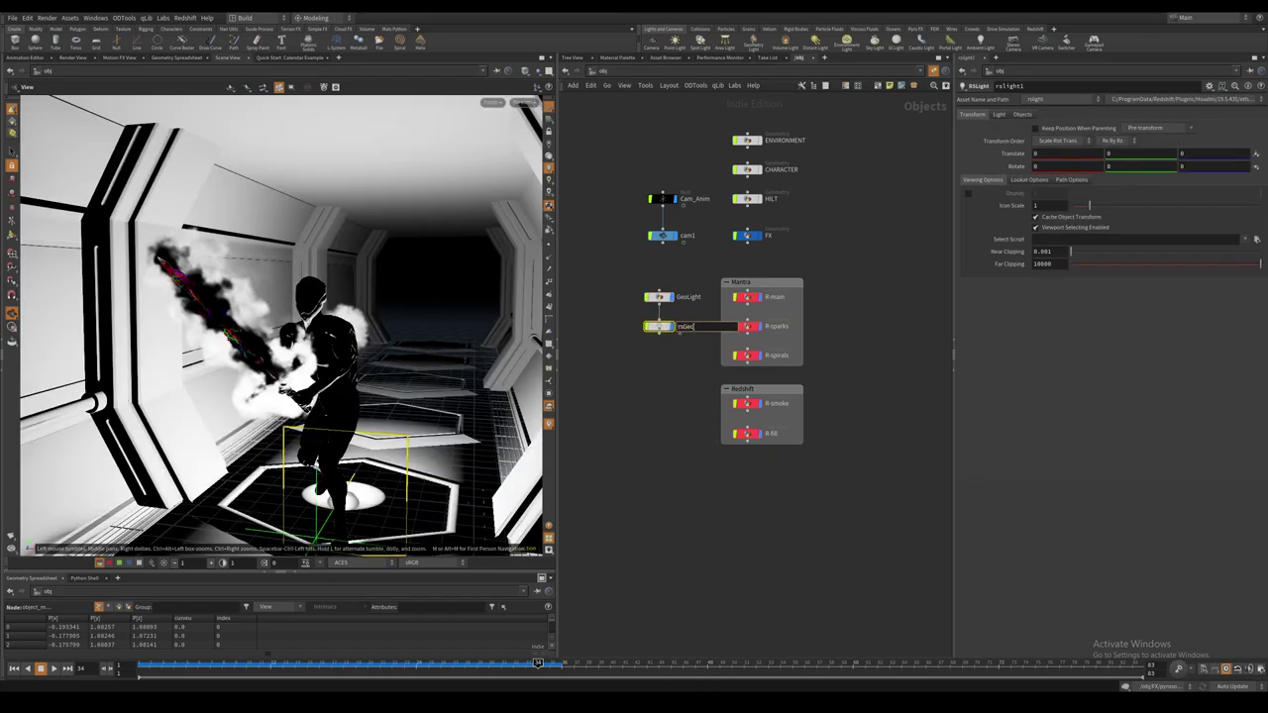
click(999, 114)
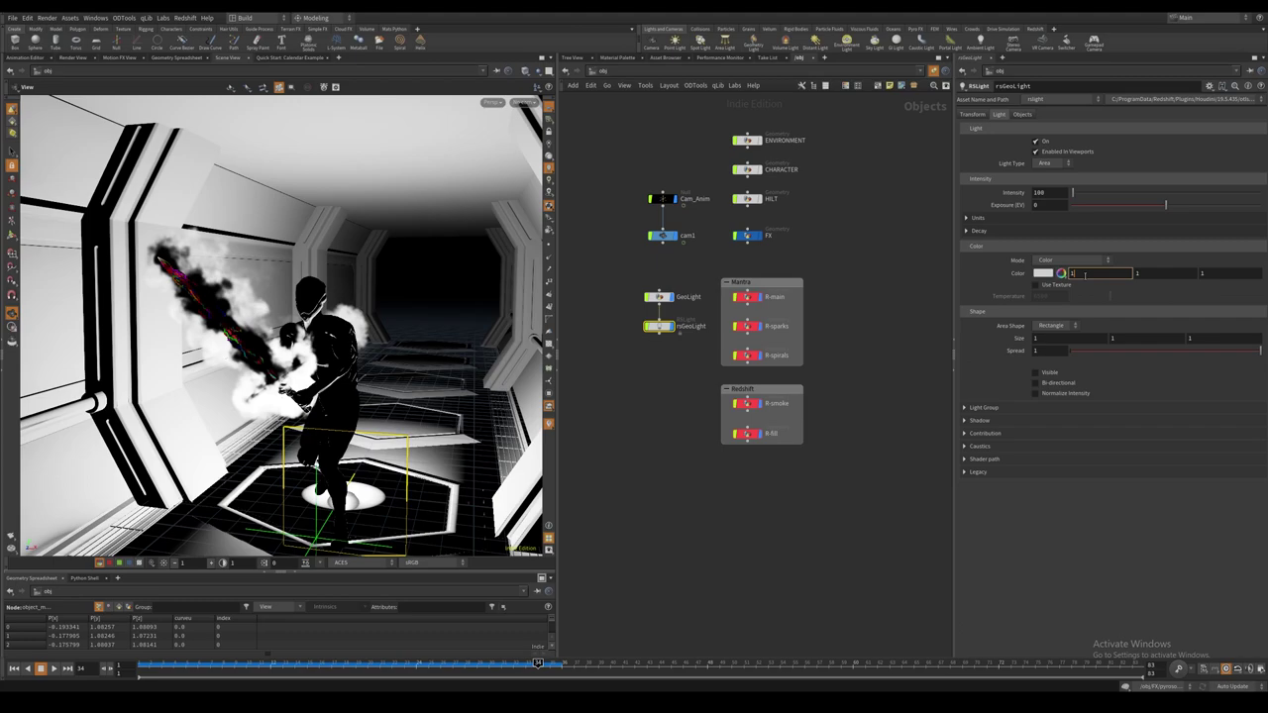
key(Tab)
text(.1)
key(Return)
text(75)
key(Return)
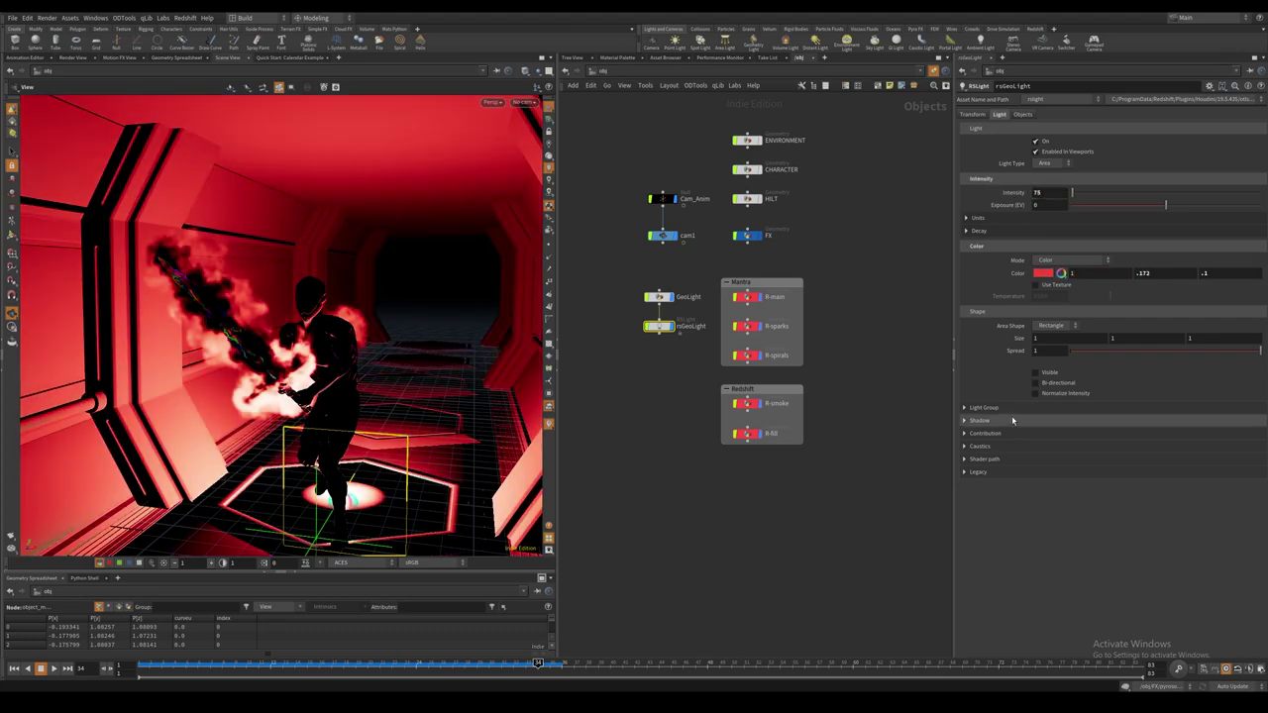
Set rsGeoLight's area shape to Mesh and make the light bi-directional.
click(1055, 325)
click(1045, 376)
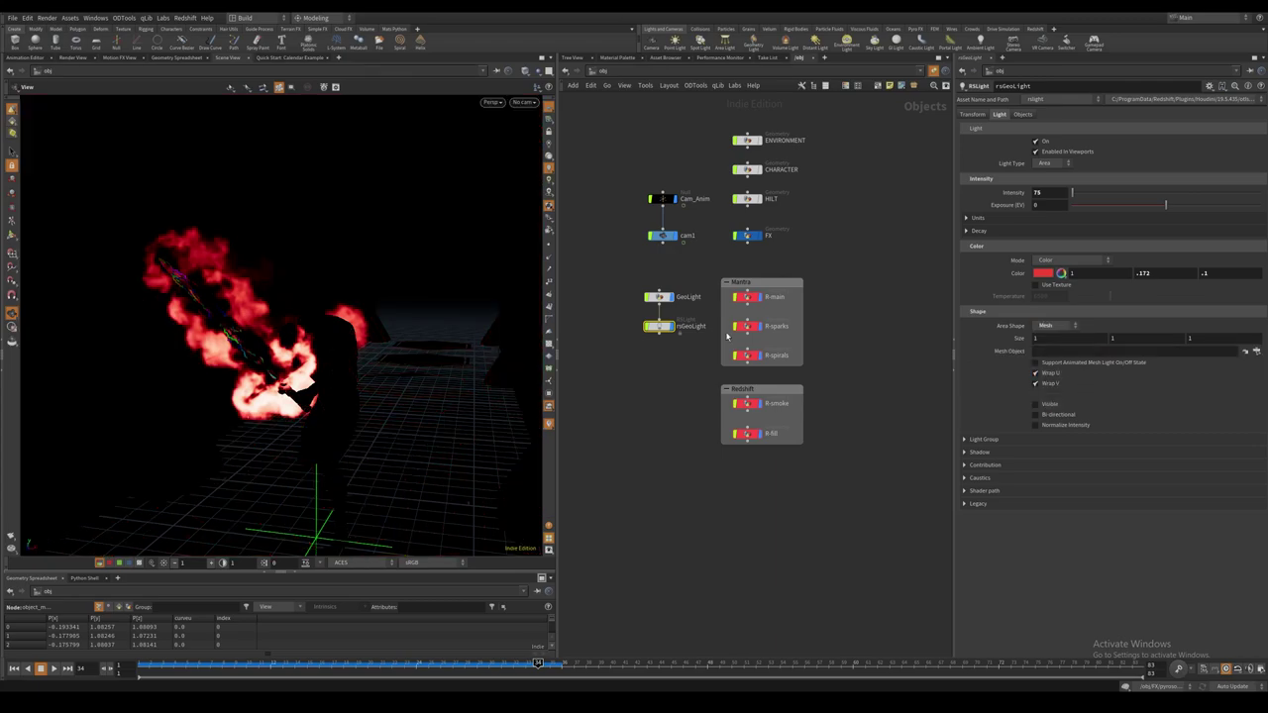
click(1035, 415)
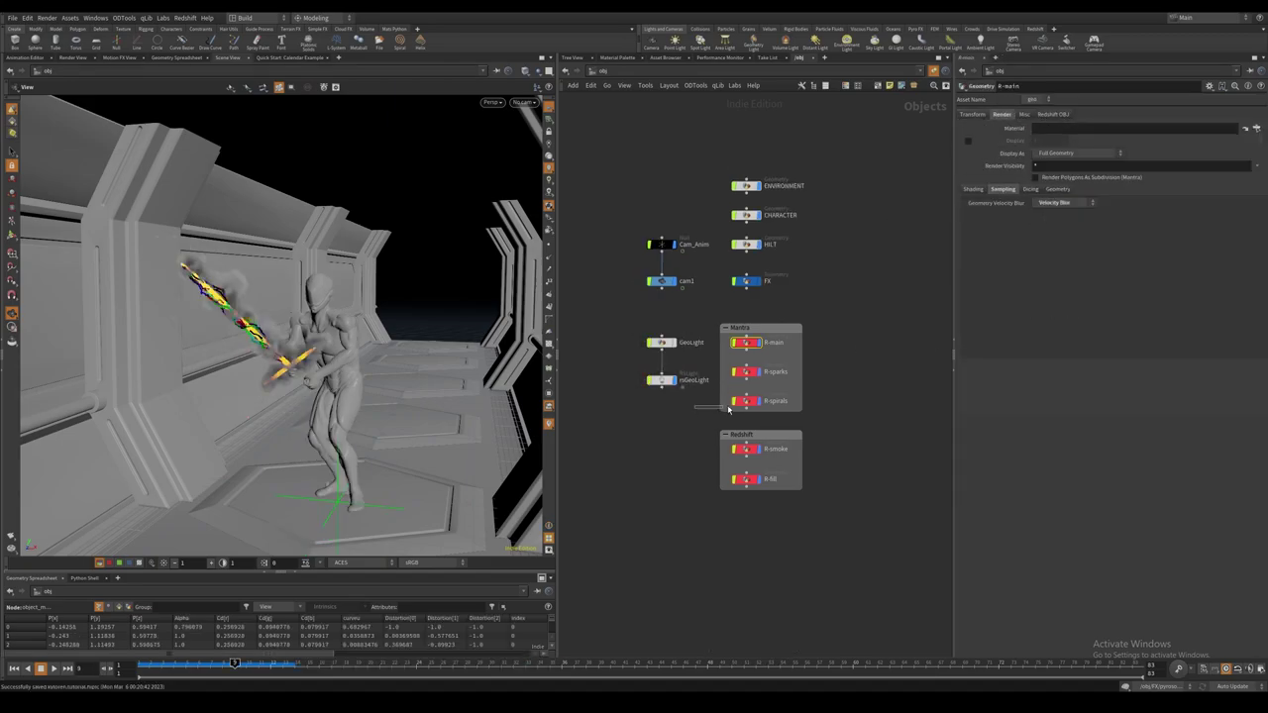
click(736, 403)
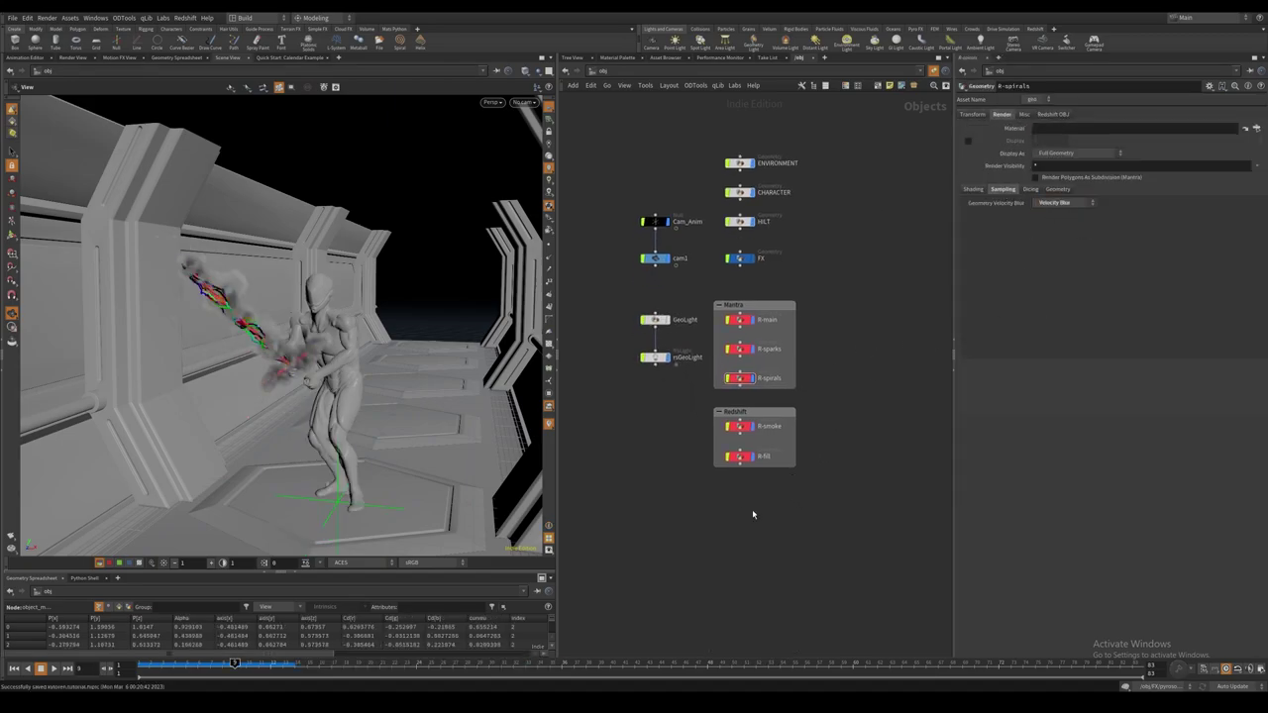
key(Tab)
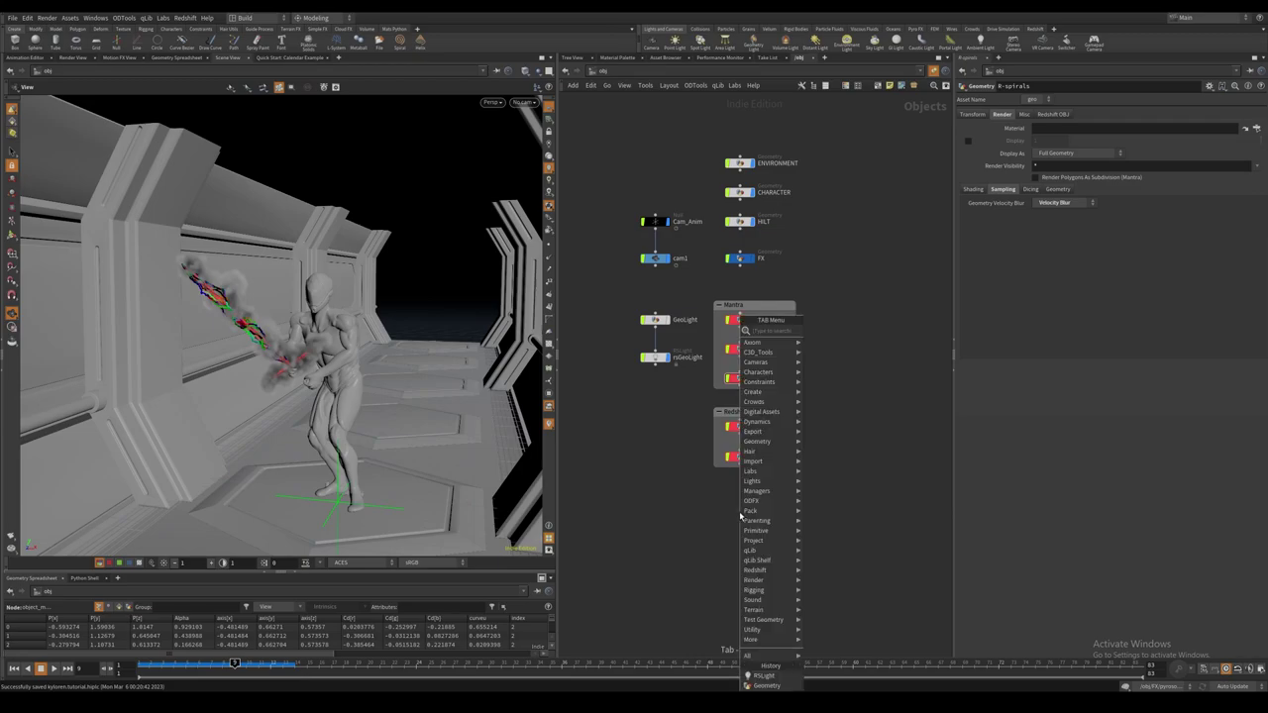
key(Escape)
Duplicate R-fill as R-character and point its Object Merge to /obj/CHARACTER/OUT-anim.
click(742, 457)
alt+drag(741, 458, 743, 510)
text(R-character)
key(Return)
key(i)
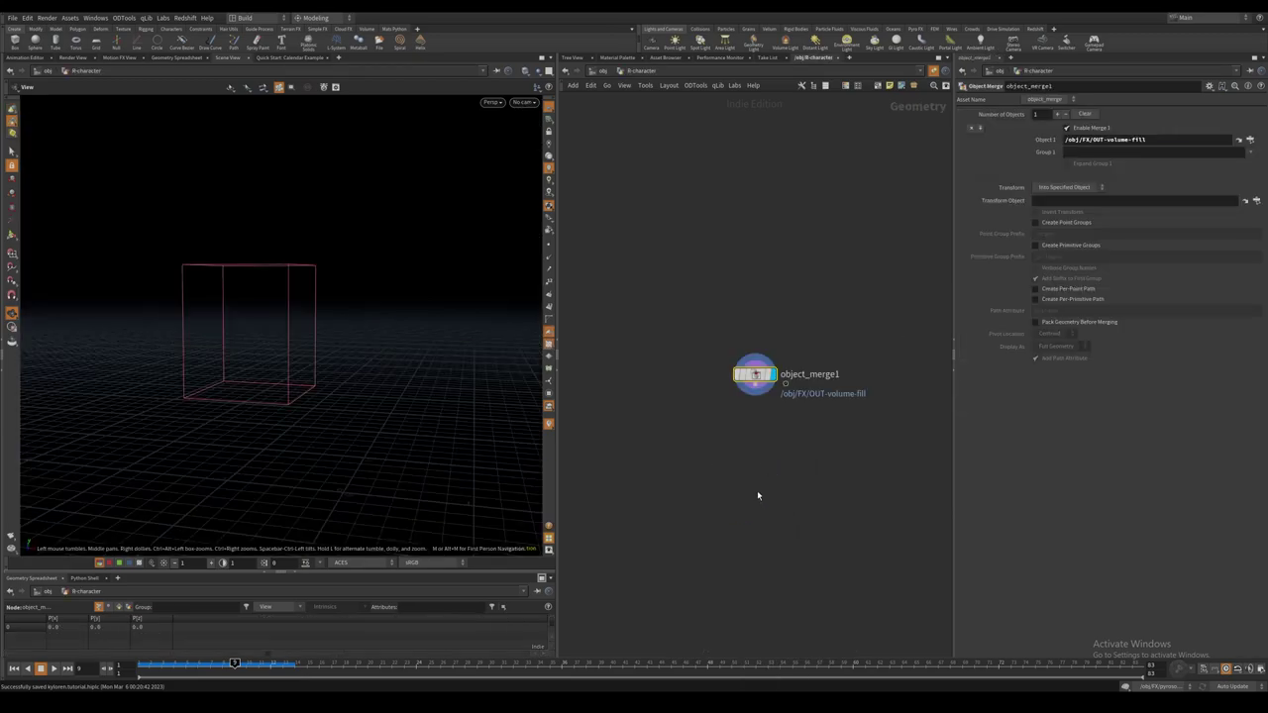
click(1250, 142)
scroll(1177, 104, up, 3)
double_click(1191, 102)
Duplicate the Object Merge inside R-character and point the copy to the FX network's OUT-moving-hilt null.
drag(755, 375, 855, 376)
click(1251, 141)
click(1165, 90)
click(1164, 117)
scroll(1209, 144, down, 1)
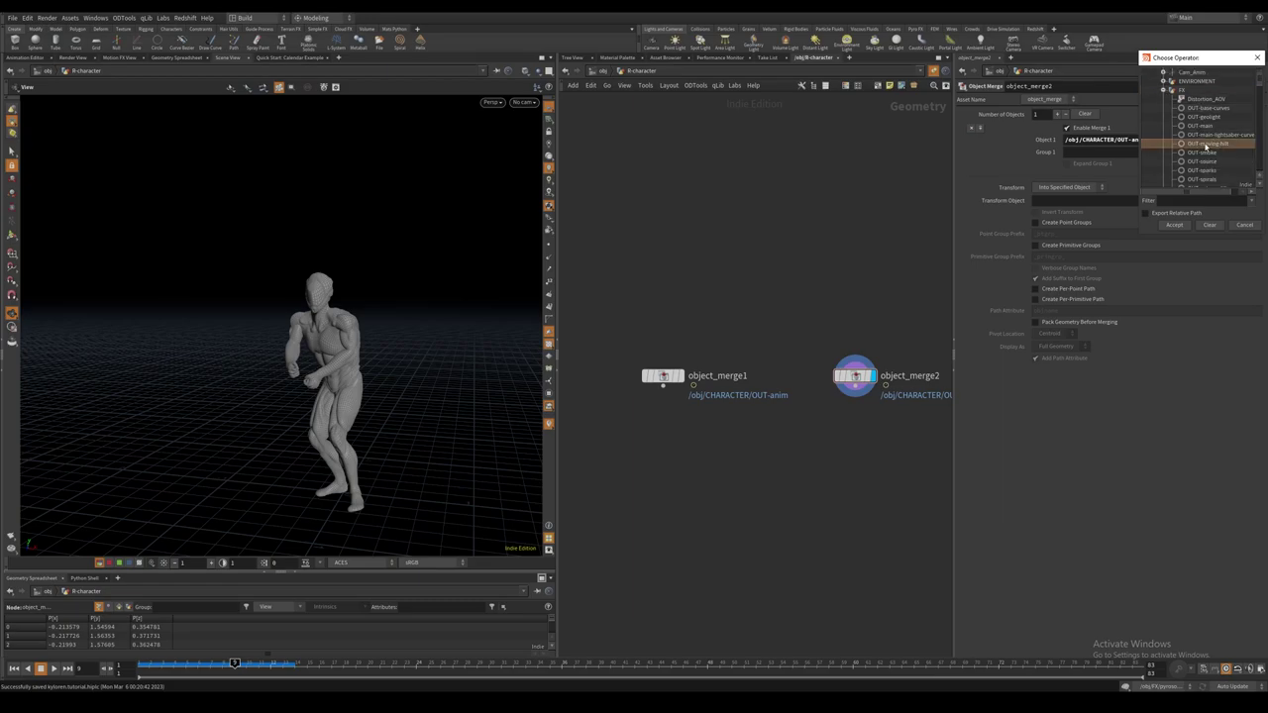
double_click(1212, 147)
Add a Material node below each of the two Object Merge nodes in R-character.
middle_drag(719, 466, 710, 415)
click(653, 334)
key(Tab)
text(material)
key(Return)
click(653, 408)
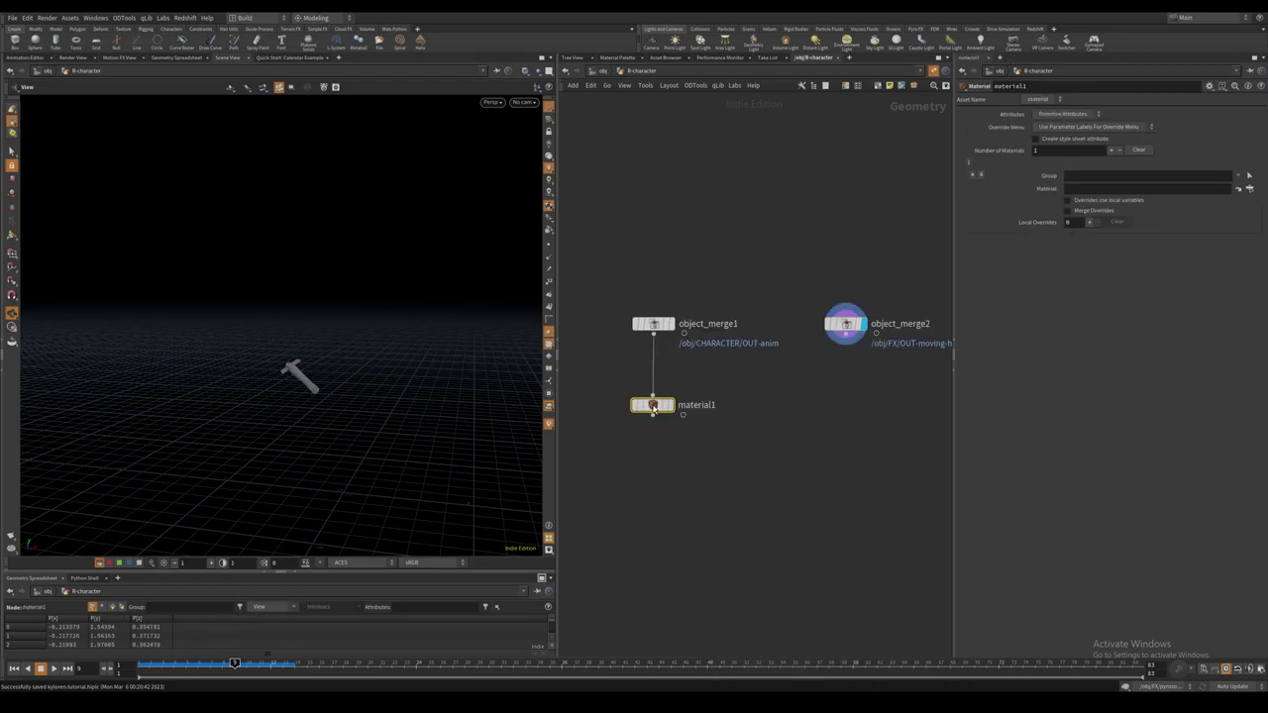
drag(653, 408, 654, 402)
alt+drag(654, 402, 848, 403)
drag(846, 334, 846, 390)
Combine both material branches with a Merge node and switch the network wiring style to rounded.
click(780, 435)
middle_drag(714, 449, 721, 398)
scroll(701, 445, down, 3)
key(shift+s)
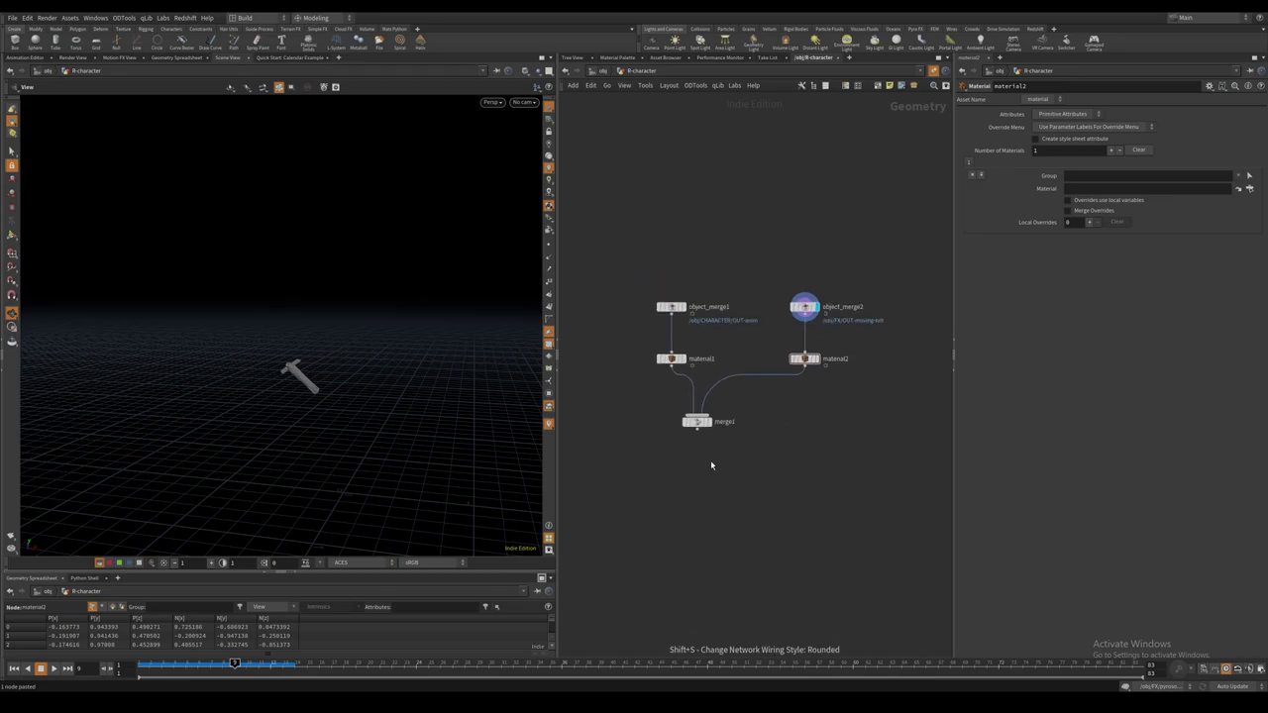
Add a Trail node below the Merge node in R-character.
drag(699, 424, 673, 426)
middle_drag(674, 426, 727, 394)
click(724, 399)
key(Tab)
text(tra)
key(Down)
key(Return)
click(720, 458)
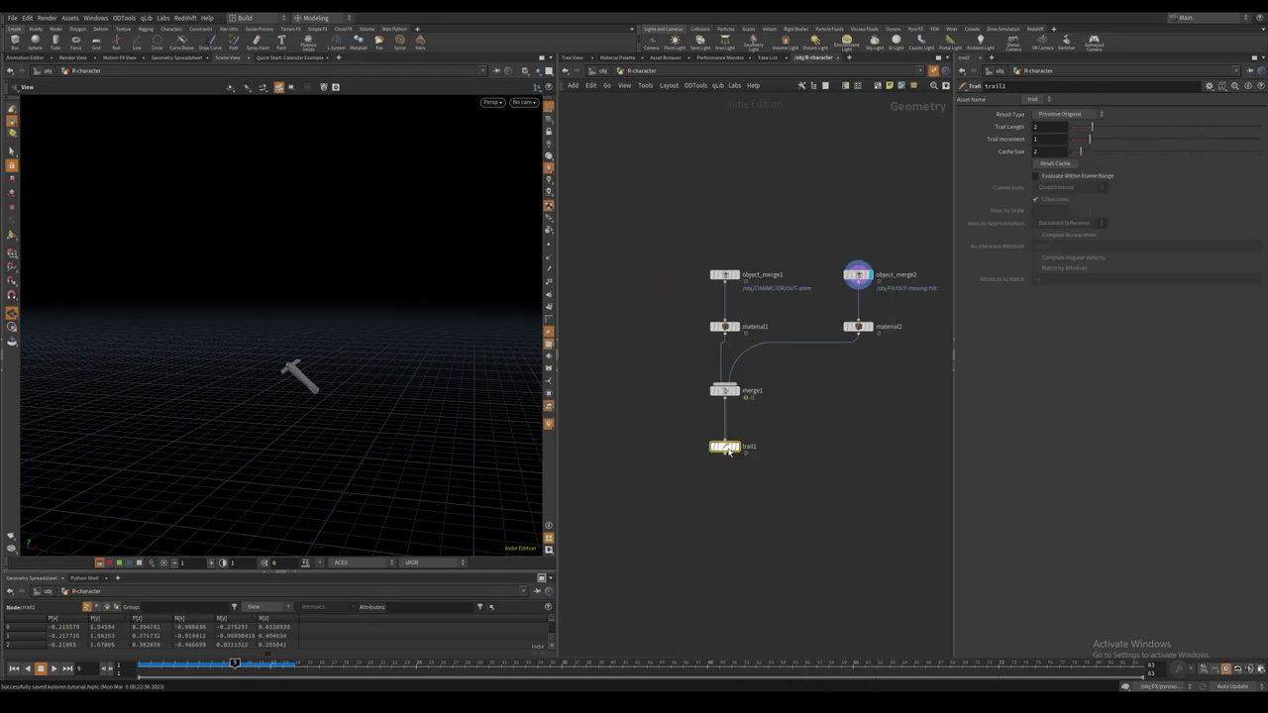
Set the Trail node to Compute Velocity within the frame range using Central Difference, and show its point trails at frame 34.
click(1076, 116)
click(1068, 153)
click(1062, 225)
click(1062, 236)
click(737, 447)
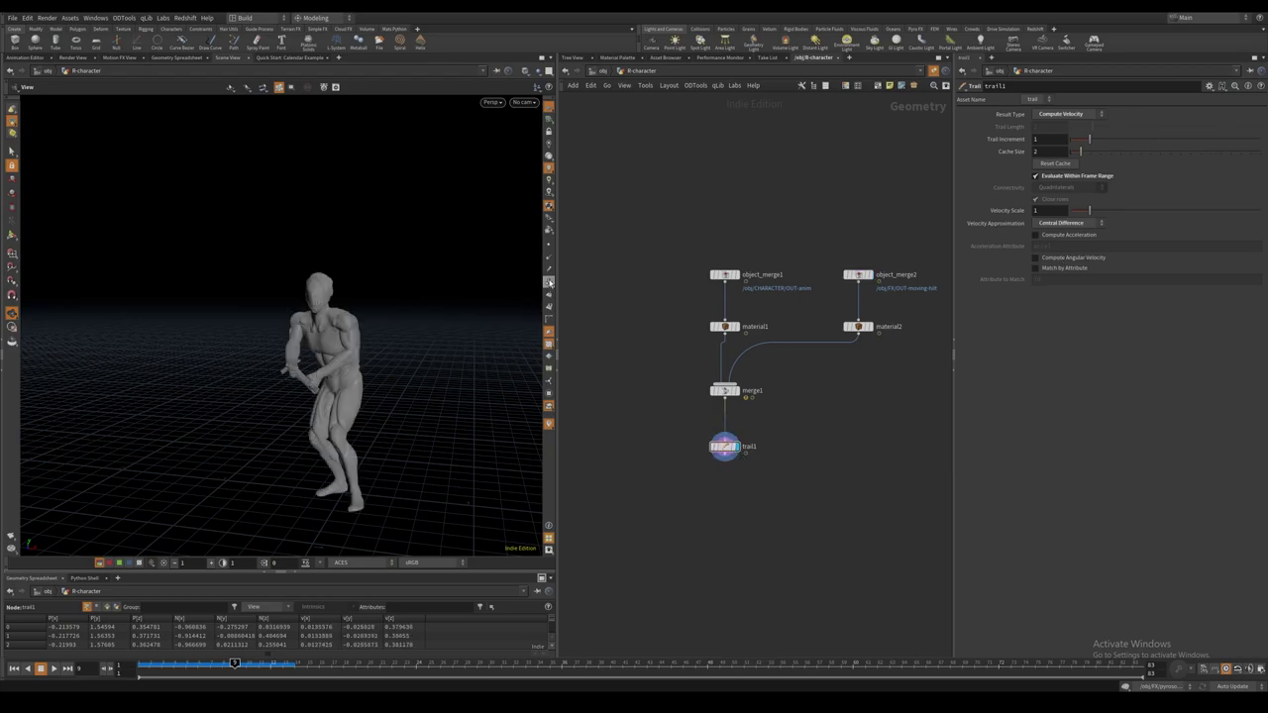
click(549, 270)
key(Up)
key(Up)
Add a Null named OUT-character below the Trail node and return to the object level.
middle_drag(725, 502, 733, 455)
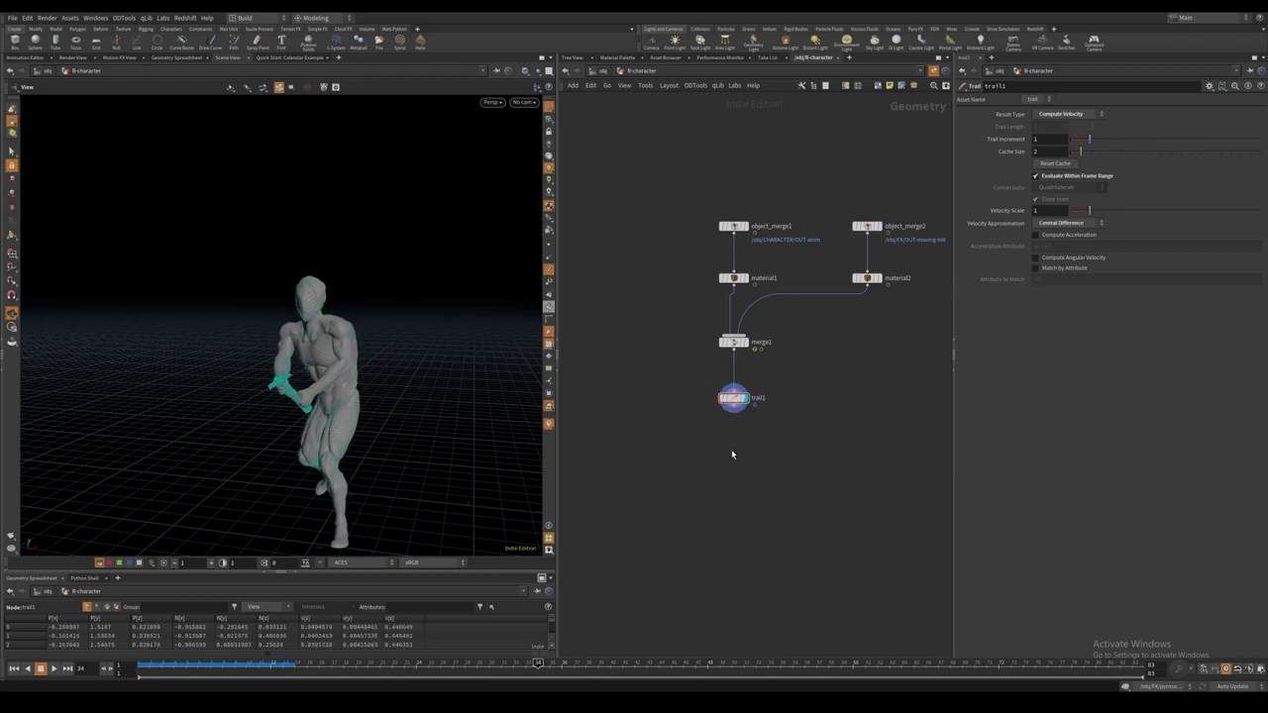
key(Tab)
text(null)
key(Return)
click(735, 469)
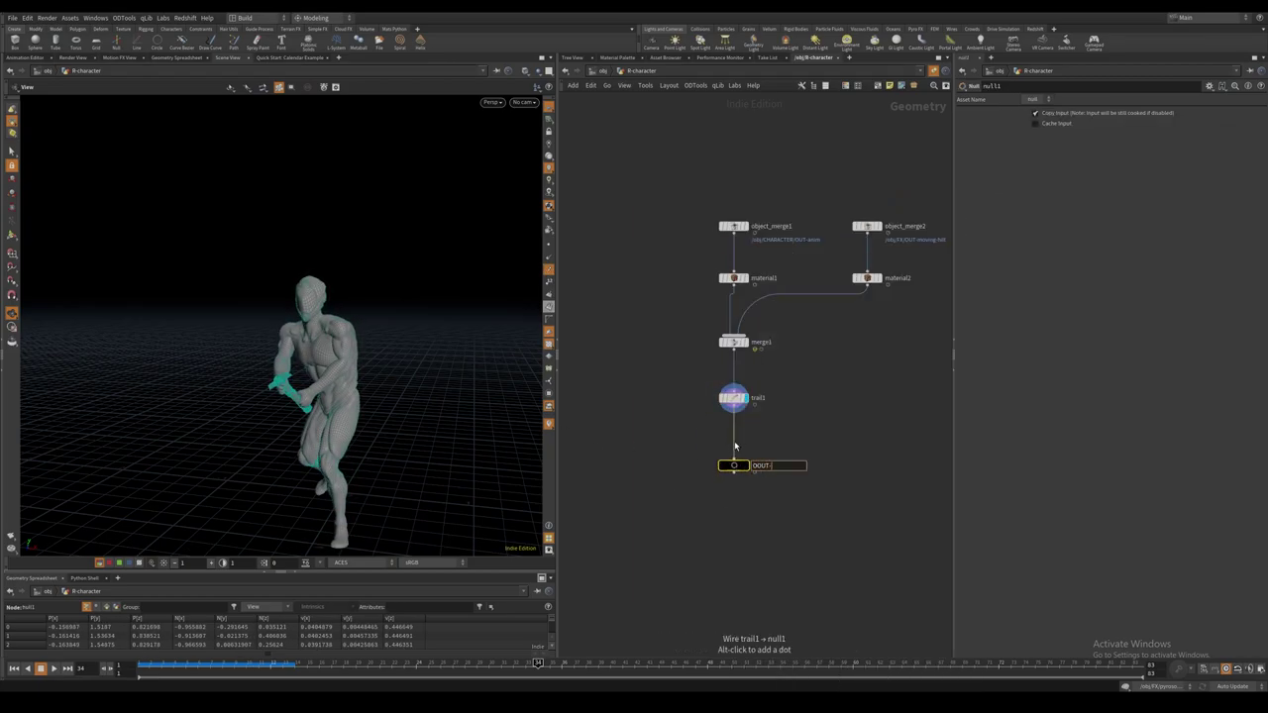
text(OUT-character)
key(Return)
key(u)
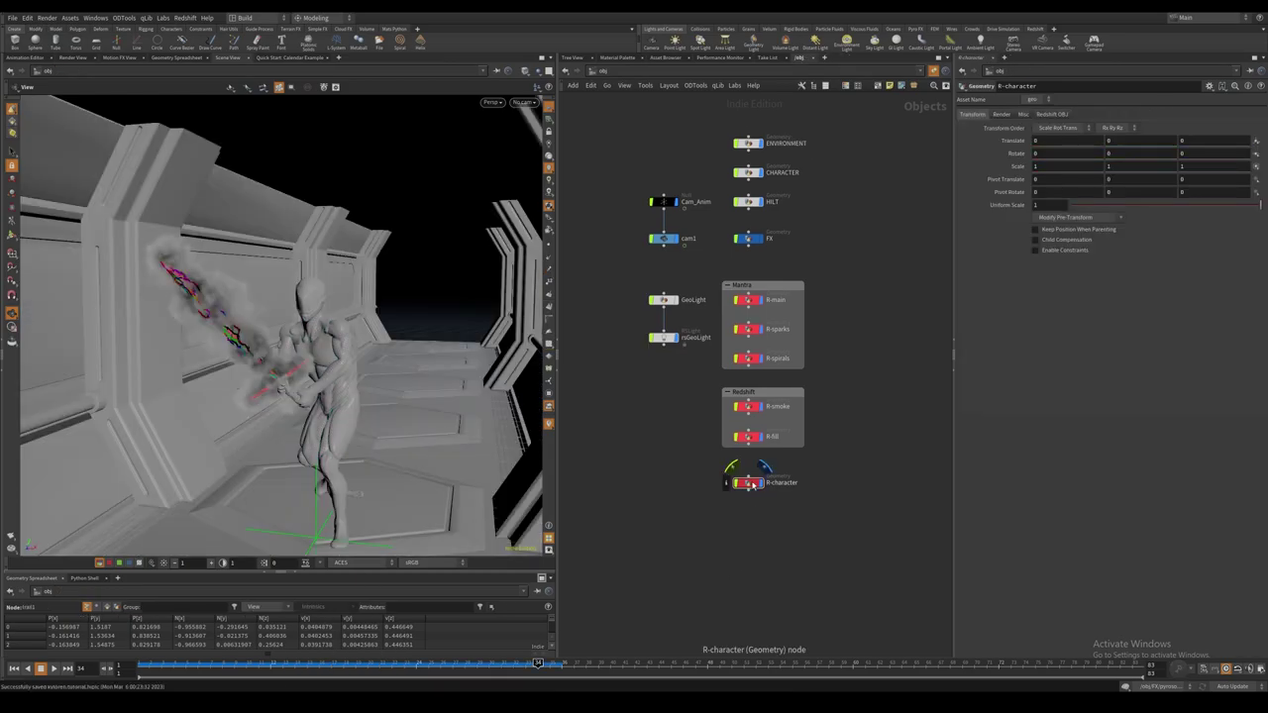
Paste another copy of R-fill below R-character and name it R-environment.
key(ctrl+v)
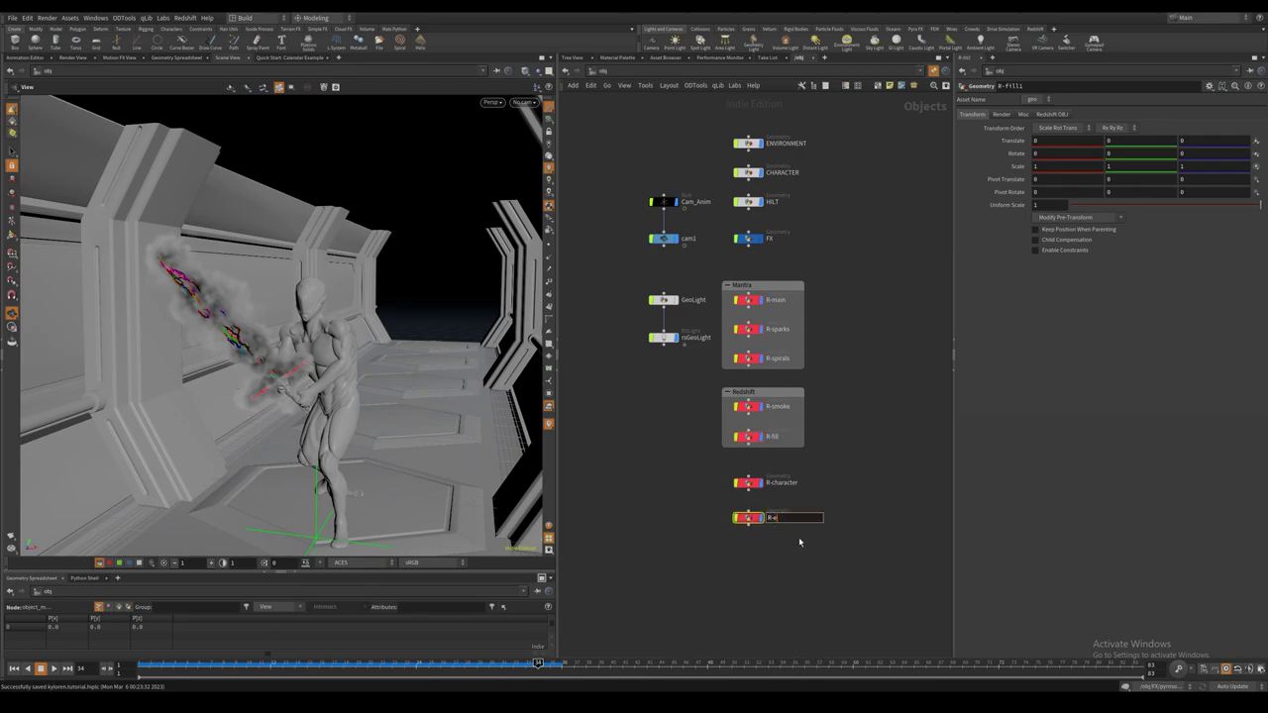
text(nvironment)
key(Return)
Group R-character and R-environment in a network box titled Environment.
drag(694, 467, 819, 558)
key(shift+o)
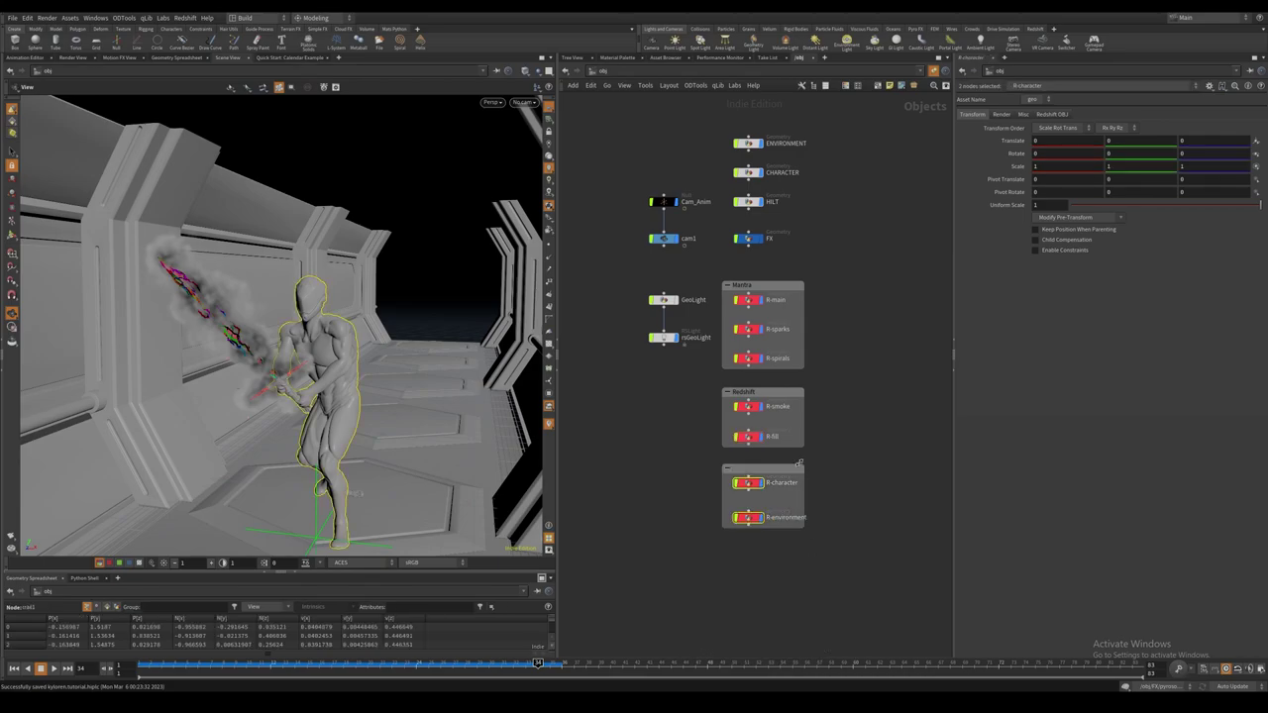
double_click(788, 469)
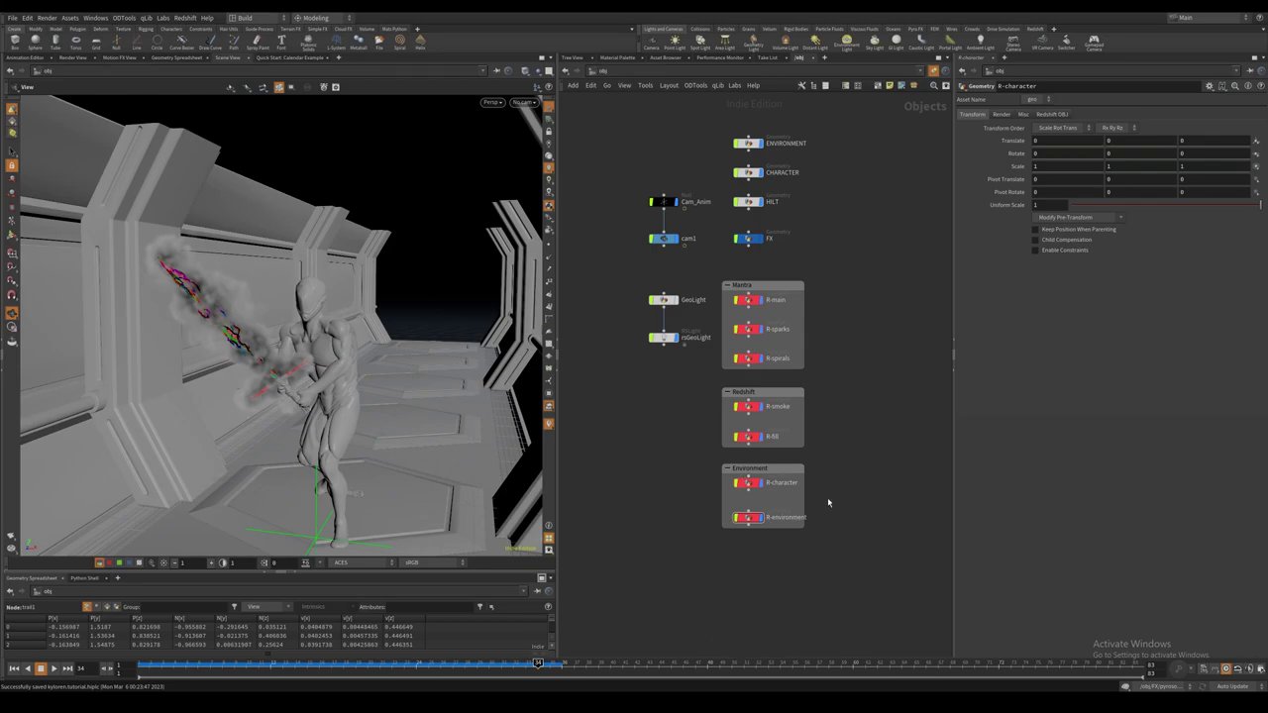
Point the Object Merge inside R-environment to the environment geometry and return to the object level.
double_click(761, 518)
click(1251, 141)
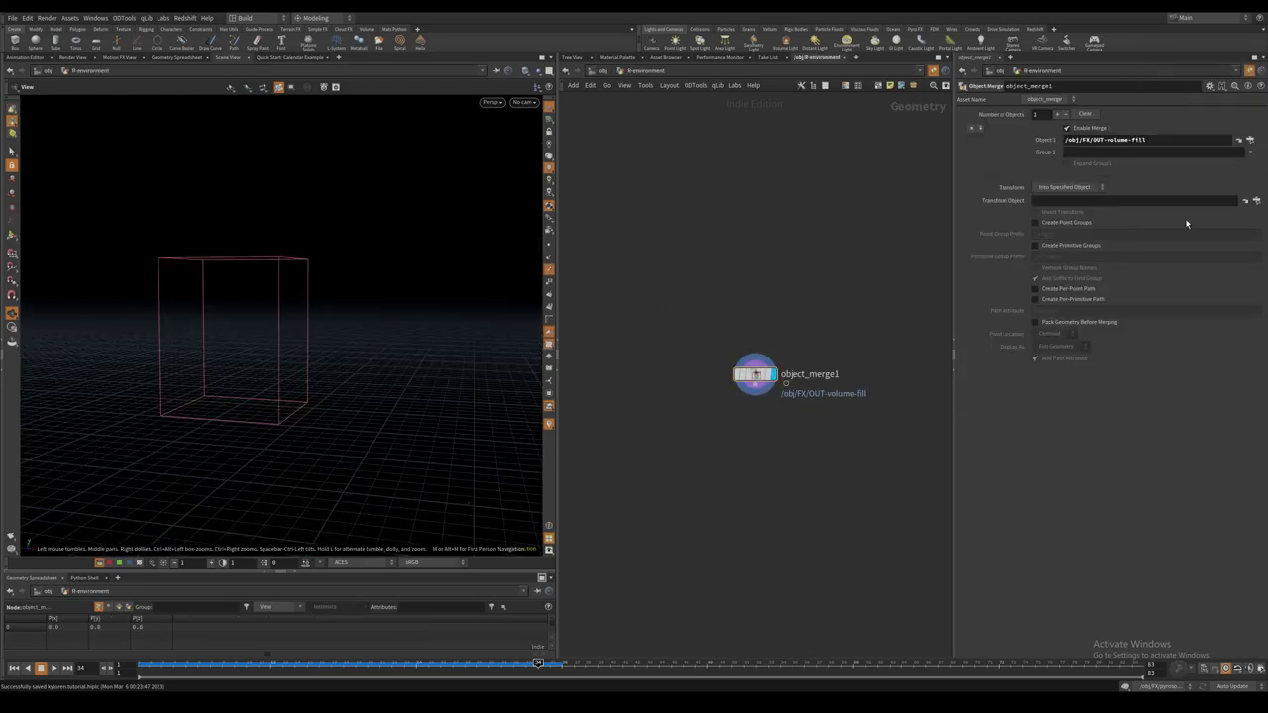
click(1220, 107)
click(1179, 222)
key(u)
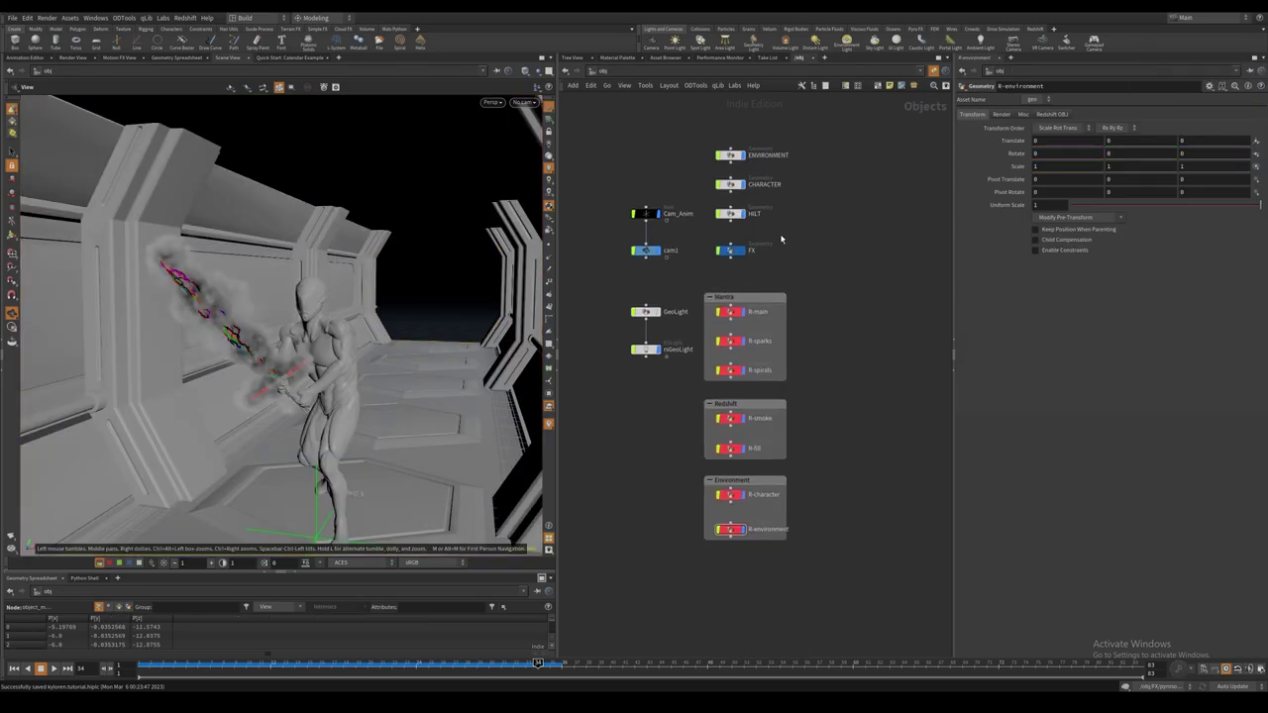
Switch the network view from the objects to the mat context.
click(735, 157)
click(733, 184)
middle_drag(661, 474, 677, 459)
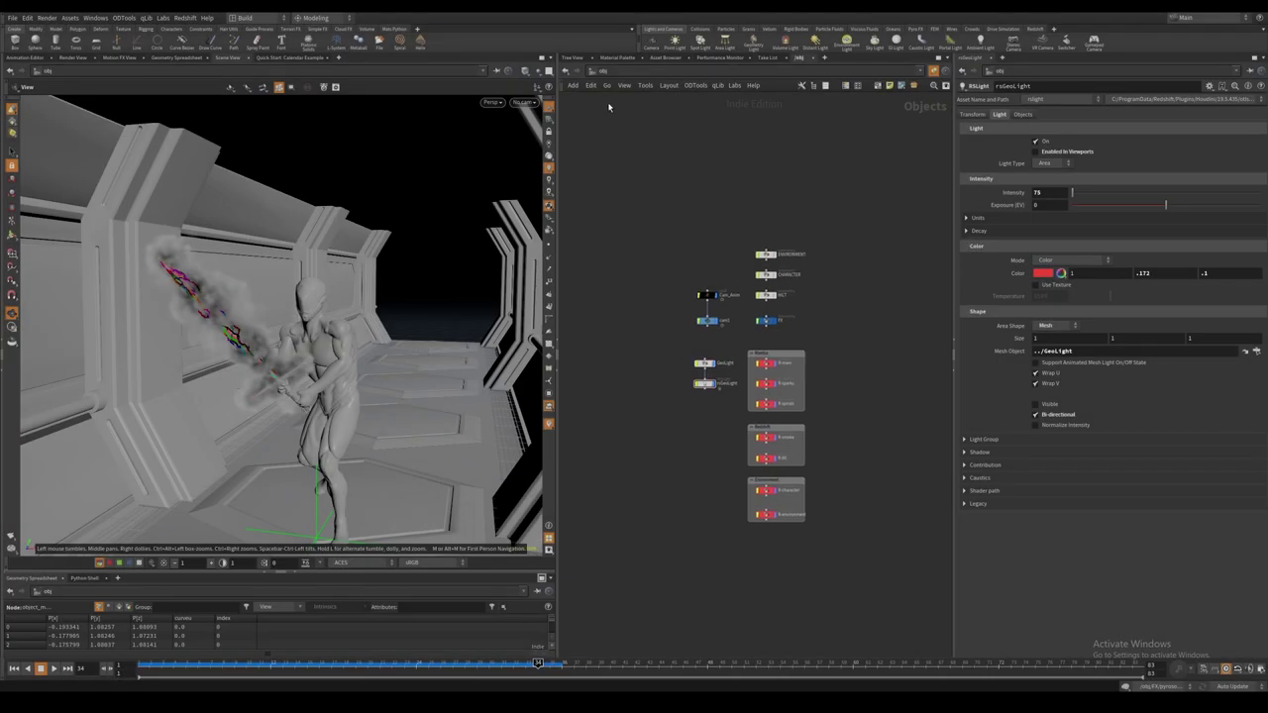
click(599, 72)
click(624, 108)
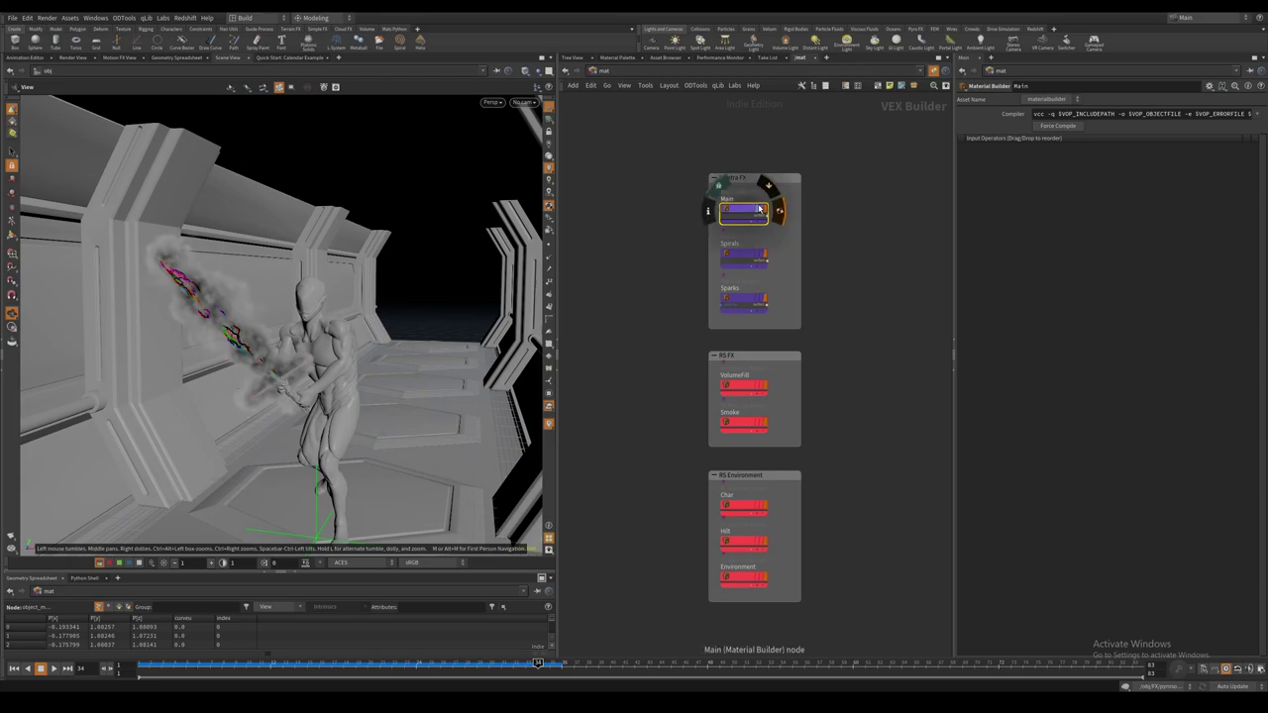
Open the Main material and examine how its Cd and Alpha binds, multiply and Of constant feed the surface output.
double_click(729, 195)
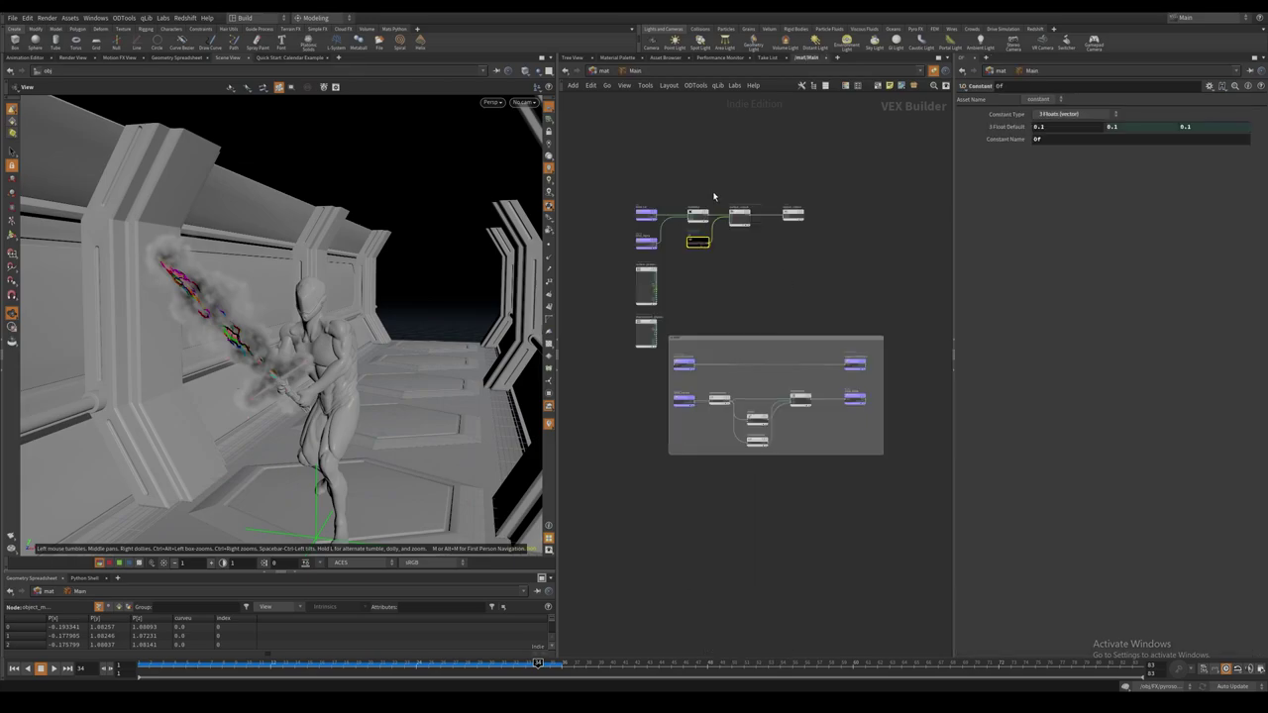
middle_drag(724, 319, 786, 425)
drag(626, 283, 709, 335)
middle_drag(636, 328, 635, 297)
drag(635, 298, 702, 368)
middle_drag(723, 373, 661, 357)
drag(741, 376, 776, 328)
mouse_move(792, 345)
middle_down()
mouse_move(754, 352)
mouse_move(770, 345)
middle_up()
scroll(777, 346, down, 2)
middle_drag(850, 327, 819, 326)
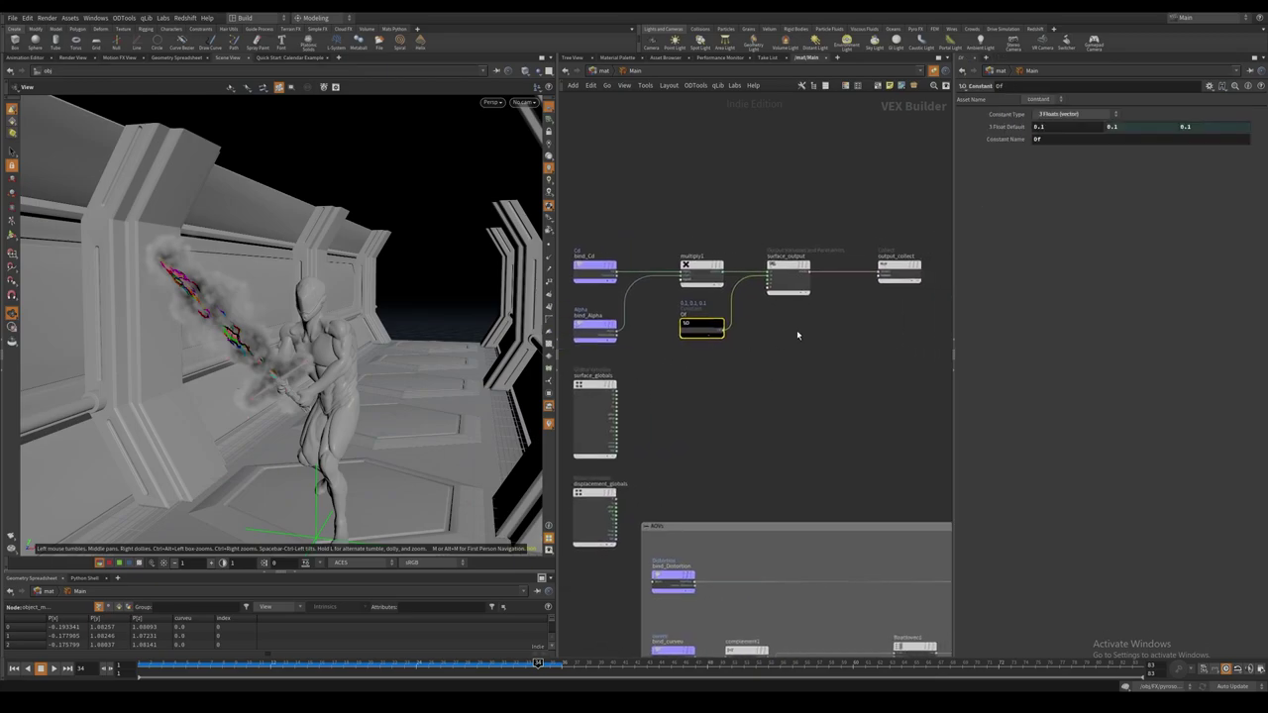
Examine the Distortion bind and its export node in the Main material's AOVs box.
middle_drag(766, 398, 766, 308)
scroll(762, 340, down, 2)
scroll(762, 342, up, 2)
middle_drag(721, 476, 683, 363)
drag(682, 354, 642, 384)
middle_drag(665, 379, 659, 353)
scroll(700, 341, down, 2)
middle_drag(812, 350, 800, 356)
drag(839, 343, 884, 371)
middle_drag(889, 398, 861, 395)
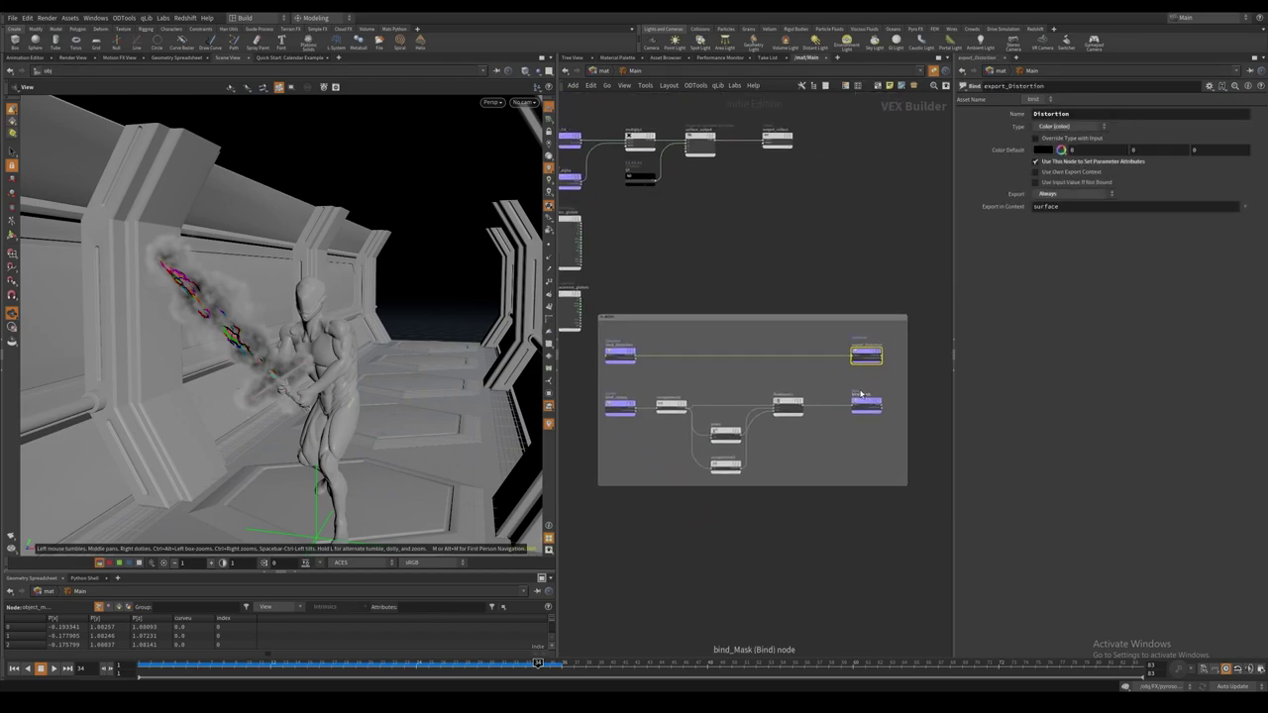
middle_drag(794, 448, 807, 454)
scroll(684, 468, up, 2)
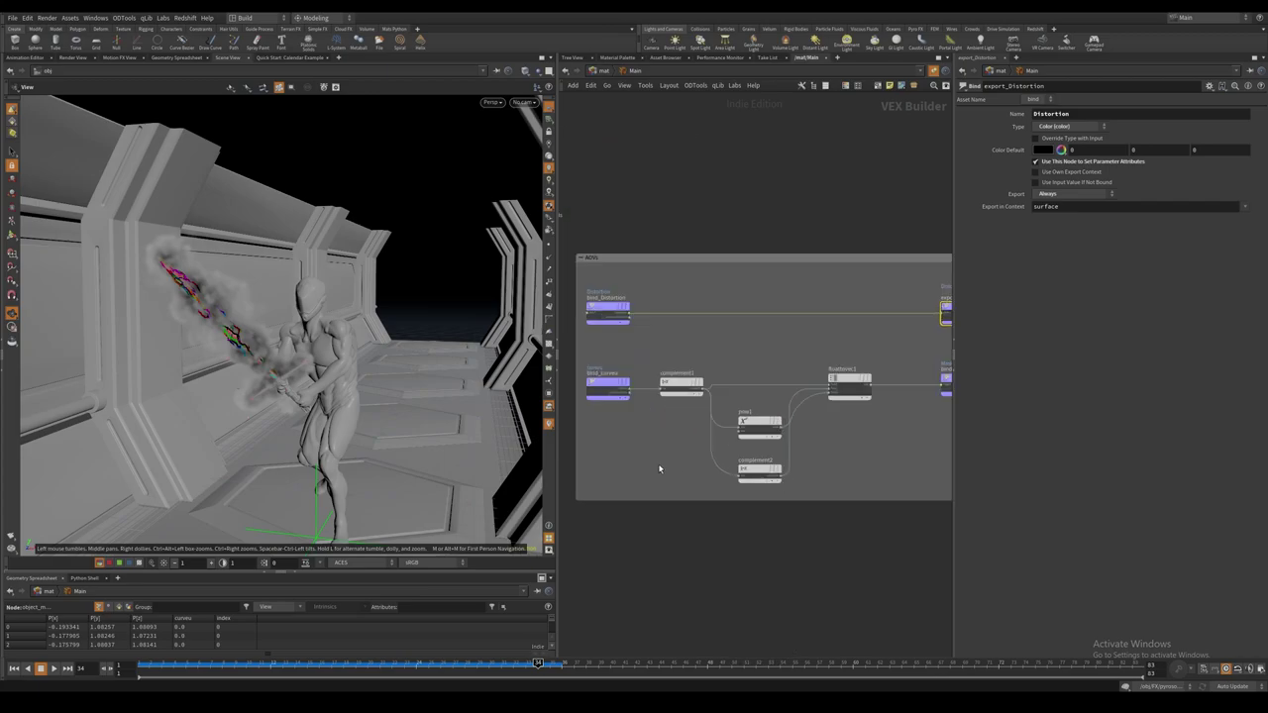
Examine the Mask AOV chain in the Main material, from the curveu bind through the complement and pow nodes to the export.
middle_drag(654, 462, 693, 466)
drag(681, 412, 634, 364)
scroll(832, 407, down, 1)
middle_drag(832, 406, 781, 417)
click(686, 405)
middle_drag(832, 466, 797, 455)
scroll(773, 451, up, 2)
click(686, 419)
click(679, 478)
middle_drag(671, 498, 674, 510)
click(794, 380)
scroll(884, 458, down, 2)
mouse_move(884, 458)
middle_down()
mouse_move(848, 443)
mouse_move(861, 446)
middle_up()
click(878, 387)
scroll(822, 442, down, 2)
scroll(810, 447, up, 1)
Open the Spirals material and examine its Cd and Alpha binds, multiply node and Of constant.
key(u)
double_click(716, 240)
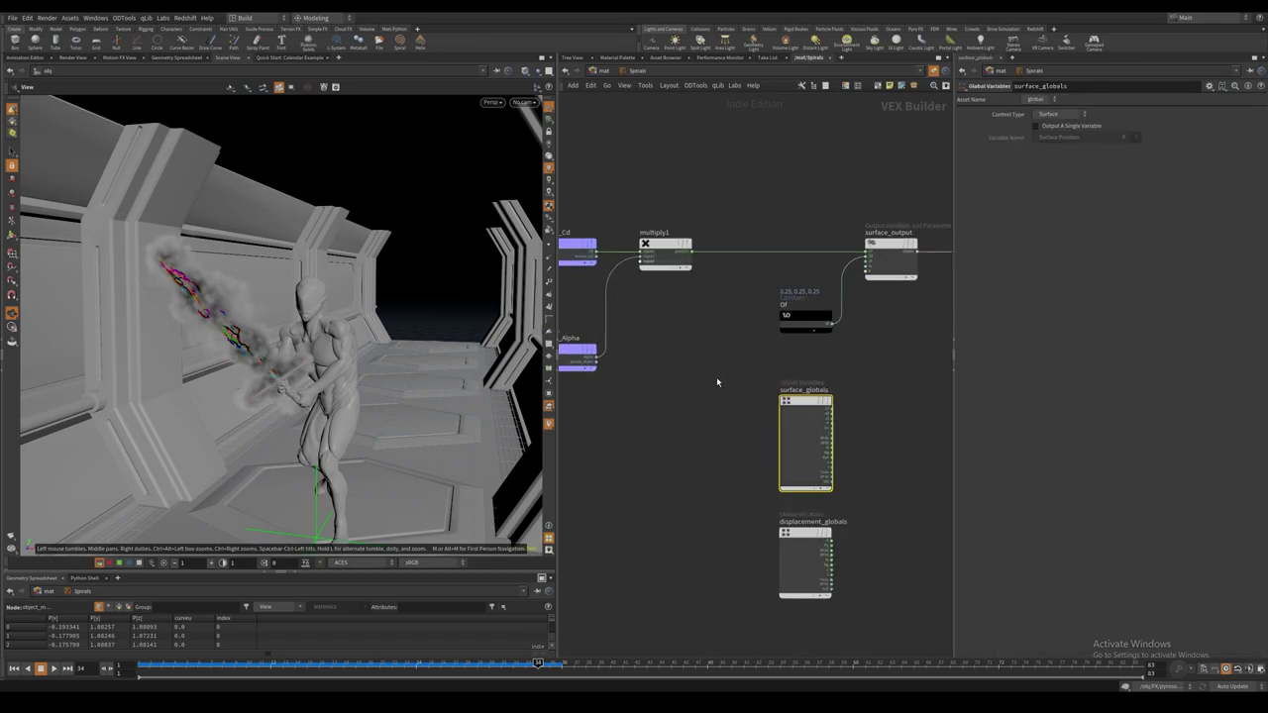
drag(637, 250, 639, 247)
drag(636, 311, 624, 356)
drag(727, 303, 745, 259)
scroll(782, 351, down, 1)
middle_drag(784, 353, 688, 334)
drag(744, 327, 721, 282)
middle_drag(867, 303, 861, 304)
scroll(861, 304, down, 2)
scroll(839, 345, up, 2)
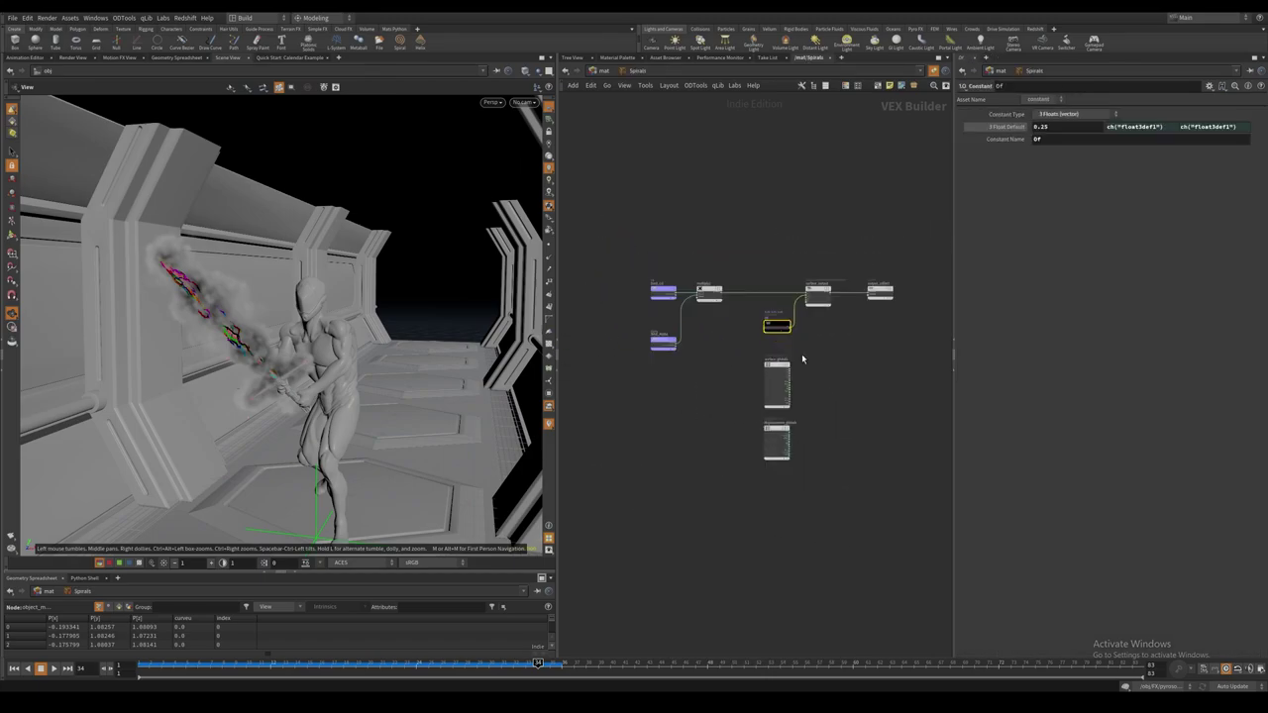
Open the Sparks material and examine how its Cd and Alpha binds connect to the surface output.
key(u)
double_click(741, 352)
scroll(715, 322, up, 3)
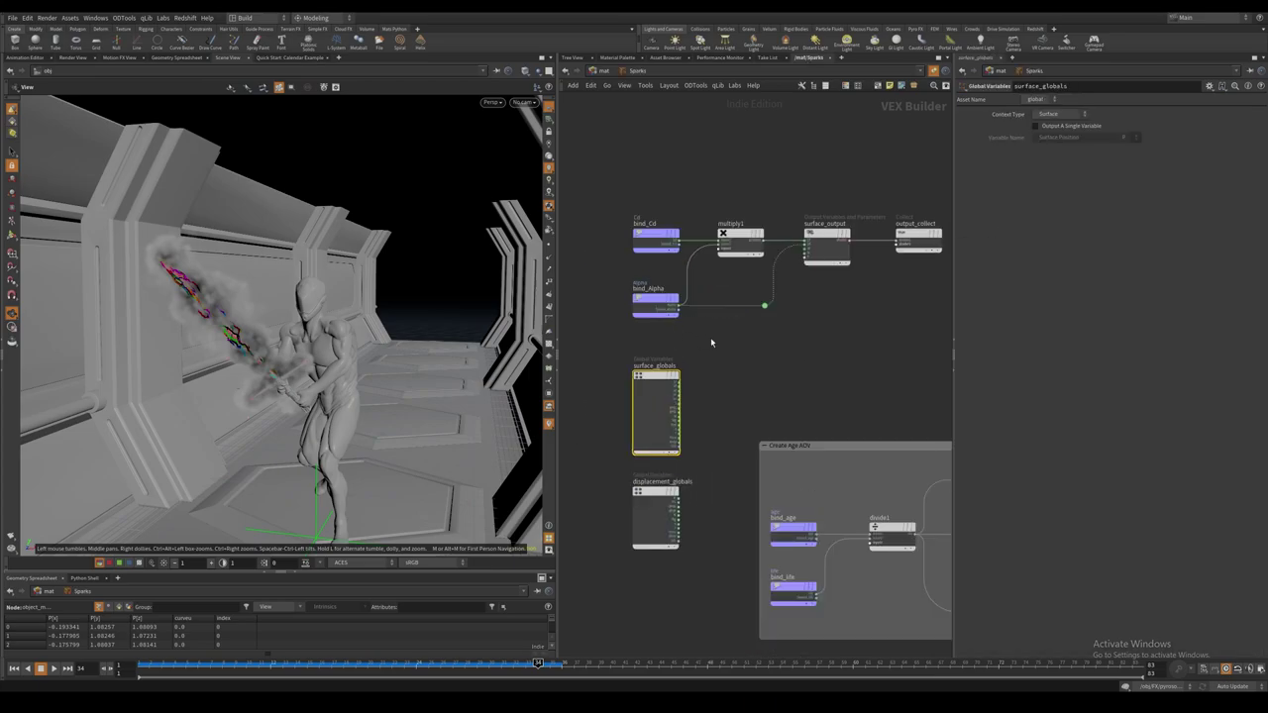
middle_drag(716, 322, 730, 335)
drag(682, 277, 614, 207)
scroll(735, 272, down, 1)
middle_drag(858, 306, 776, 308)
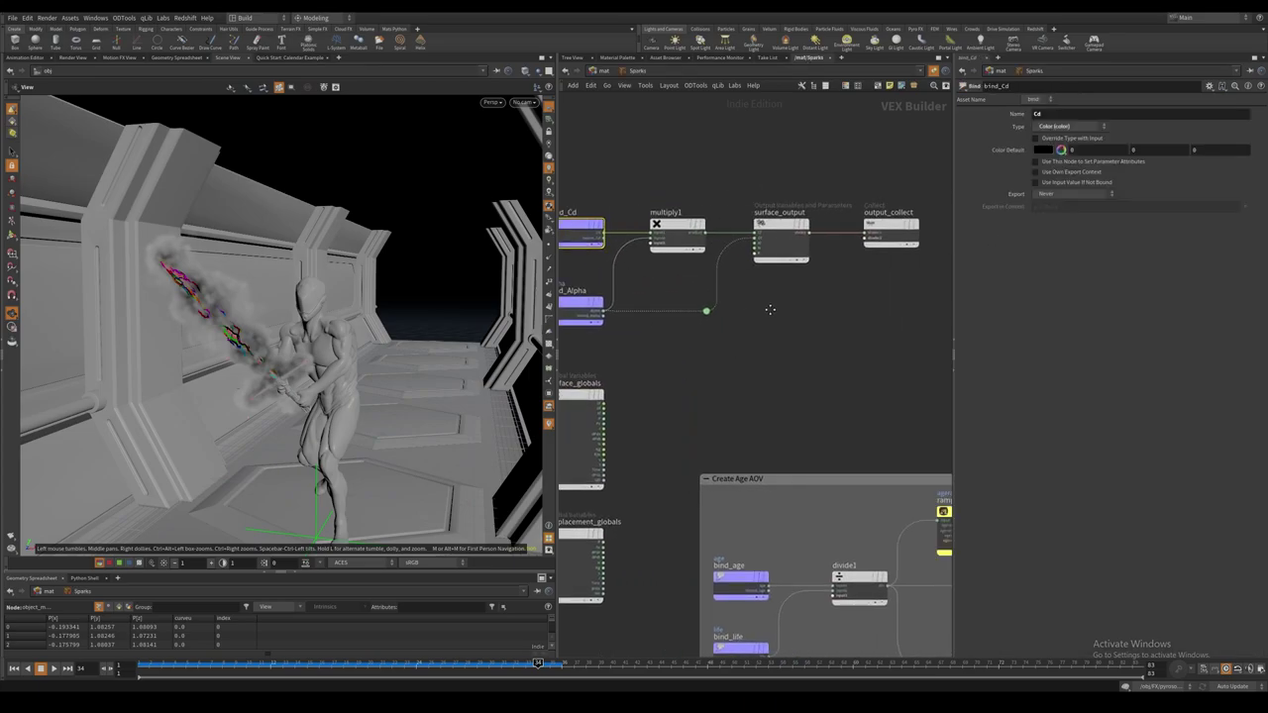
Examine the Create Age AOV chain in the Sparks material, from the age and life binds to the Age export.
scroll(831, 346, down, 2)
middle_drag(866, 377, 764, 280)
scroll(778, 313, up, 1)
scroll(801, 288, down, 2)
middle_drag(854, 316, 799, 268)
scroll(673, 362, up, 2)
drag(607, 359, 597, 341)
drag(636, 460, 596, 398)
middle_drag(703, 402, 702, 383)
scroll(724, 358, down, 3)
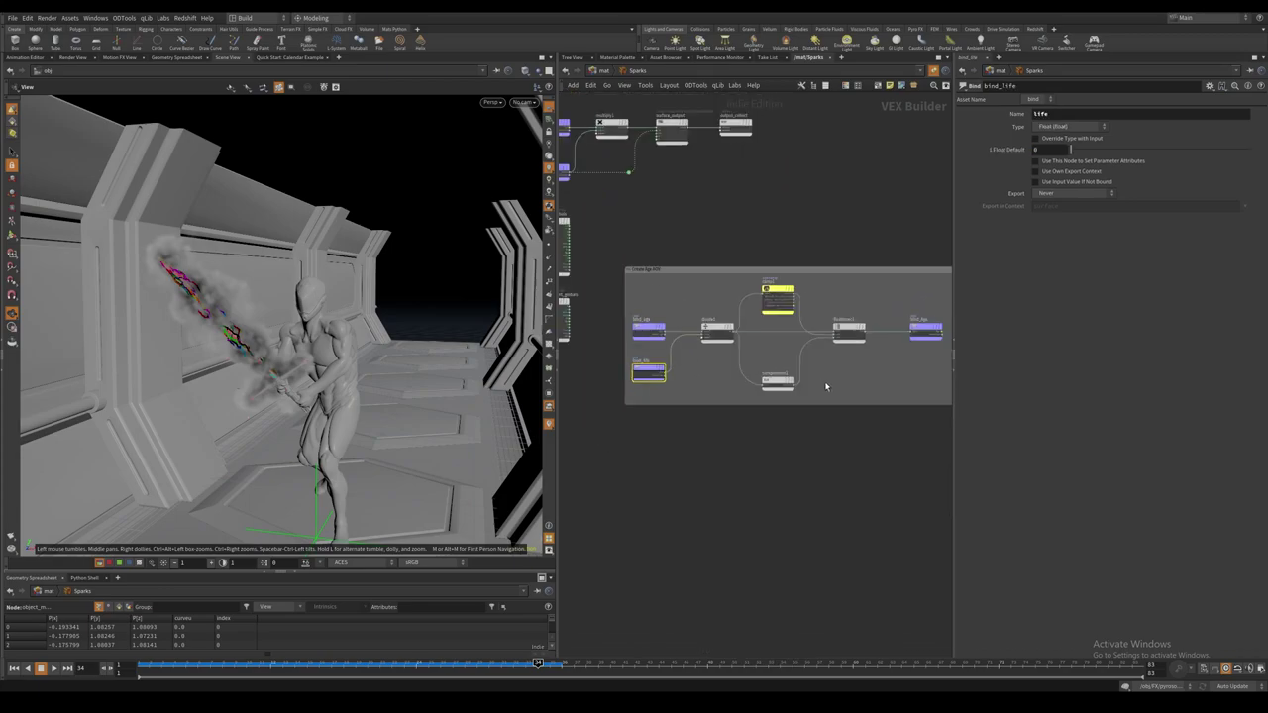
click(916, 330)
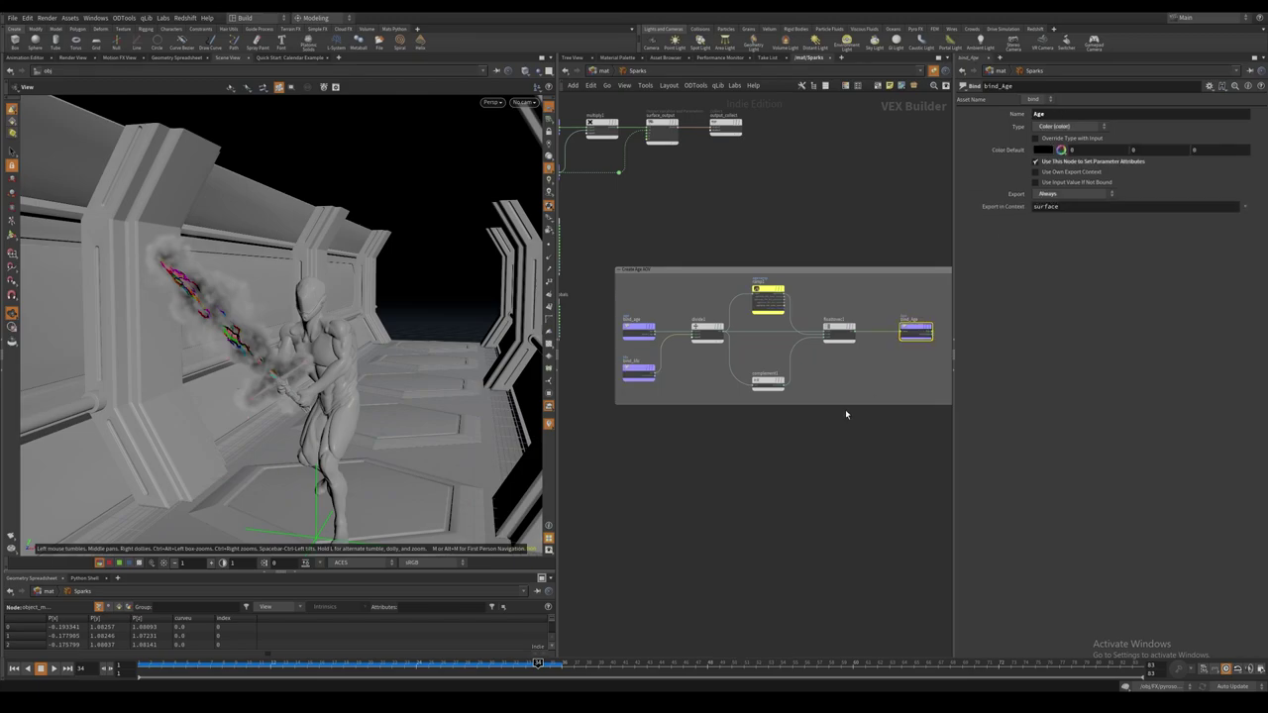
scroll(793, 422, down, 1)
middle_drag(790, 432, 790, 471)
scroll(813, 449, up, 1)
key(u)
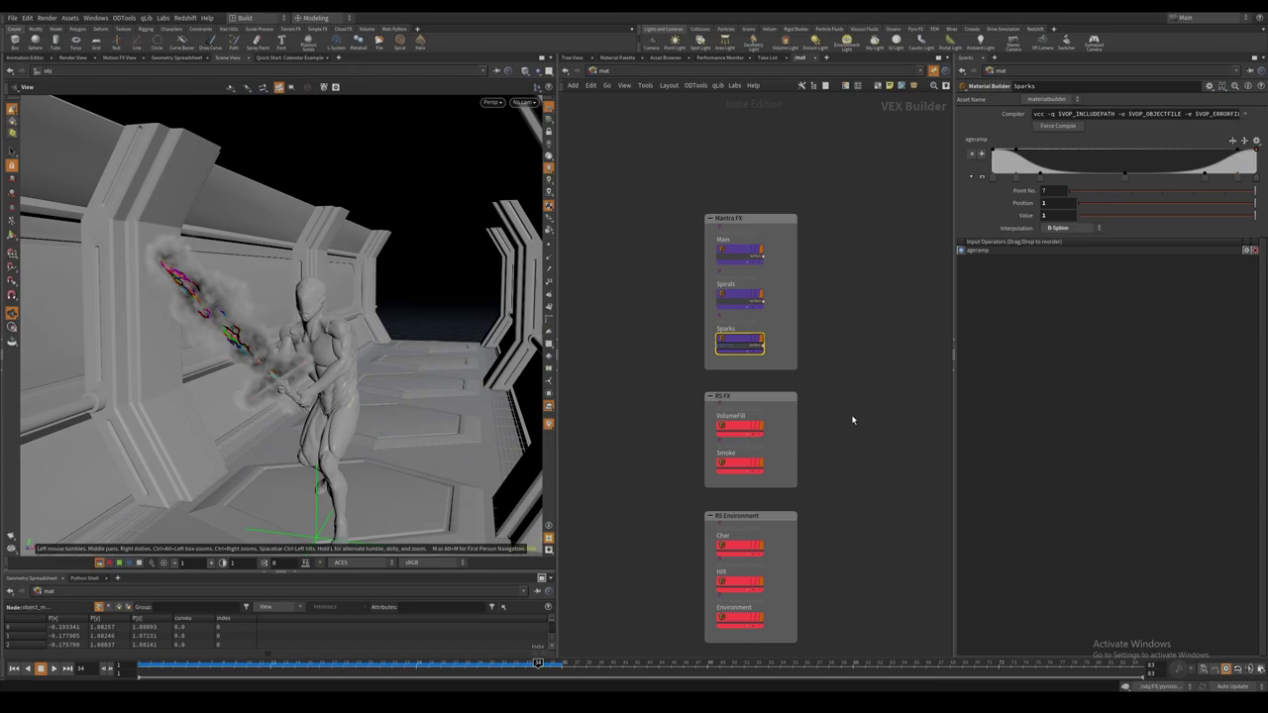
Examine the Volume shader settings inside the VolumeFill and Smoke materials.
middle_drag(852, 420, 792, 360)
double_click(669, 342)
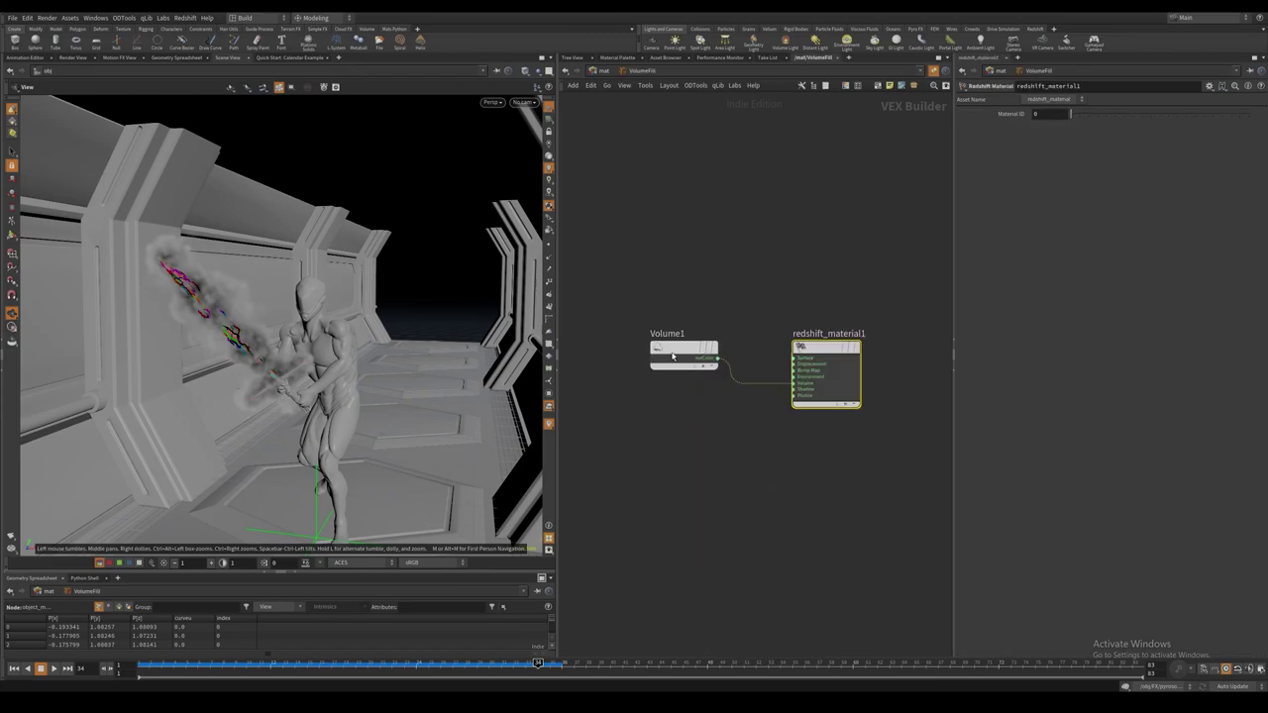
middle_drag(679, 424, 701, 445)
click(705, 369)
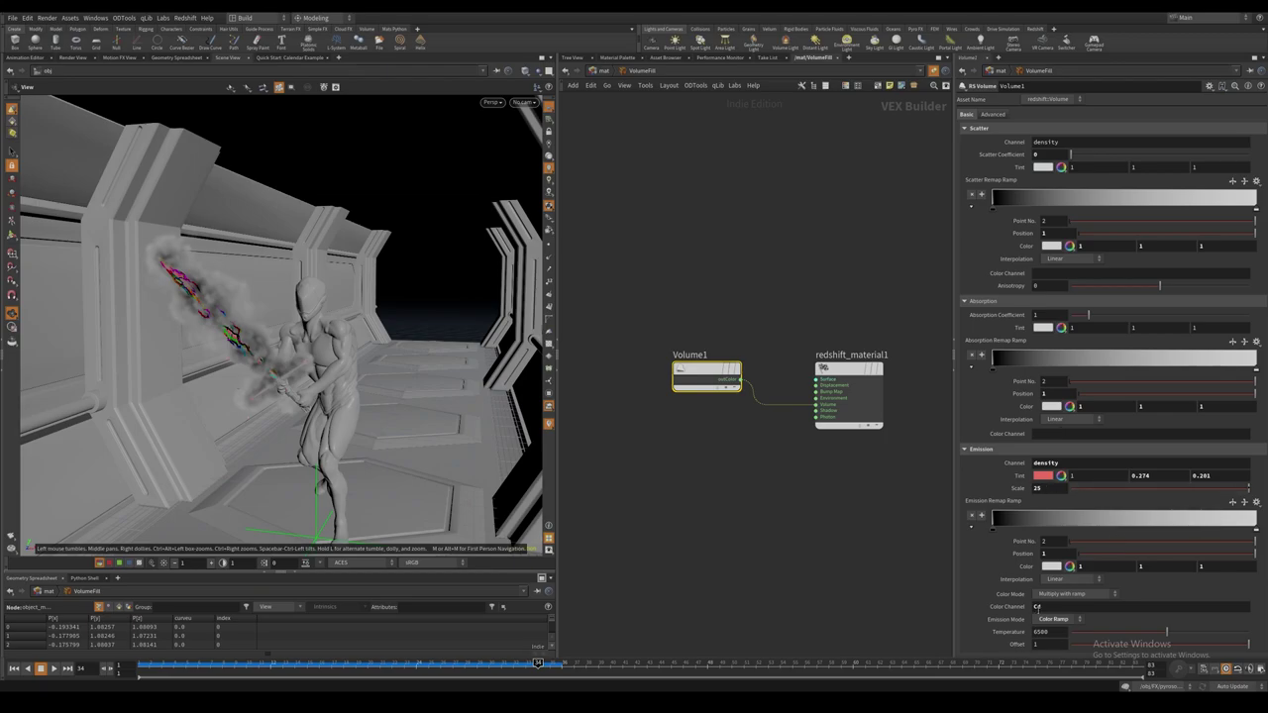
key(u)
double_click(688, 392)
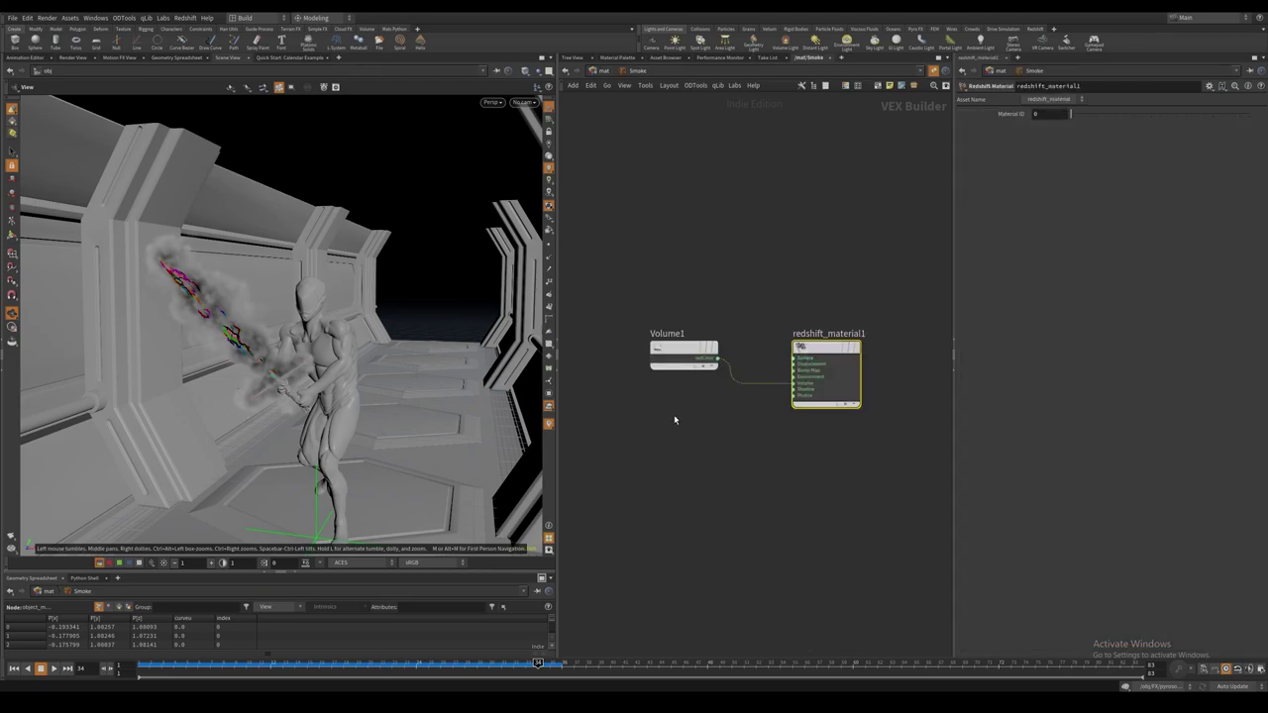
click(685, 351)
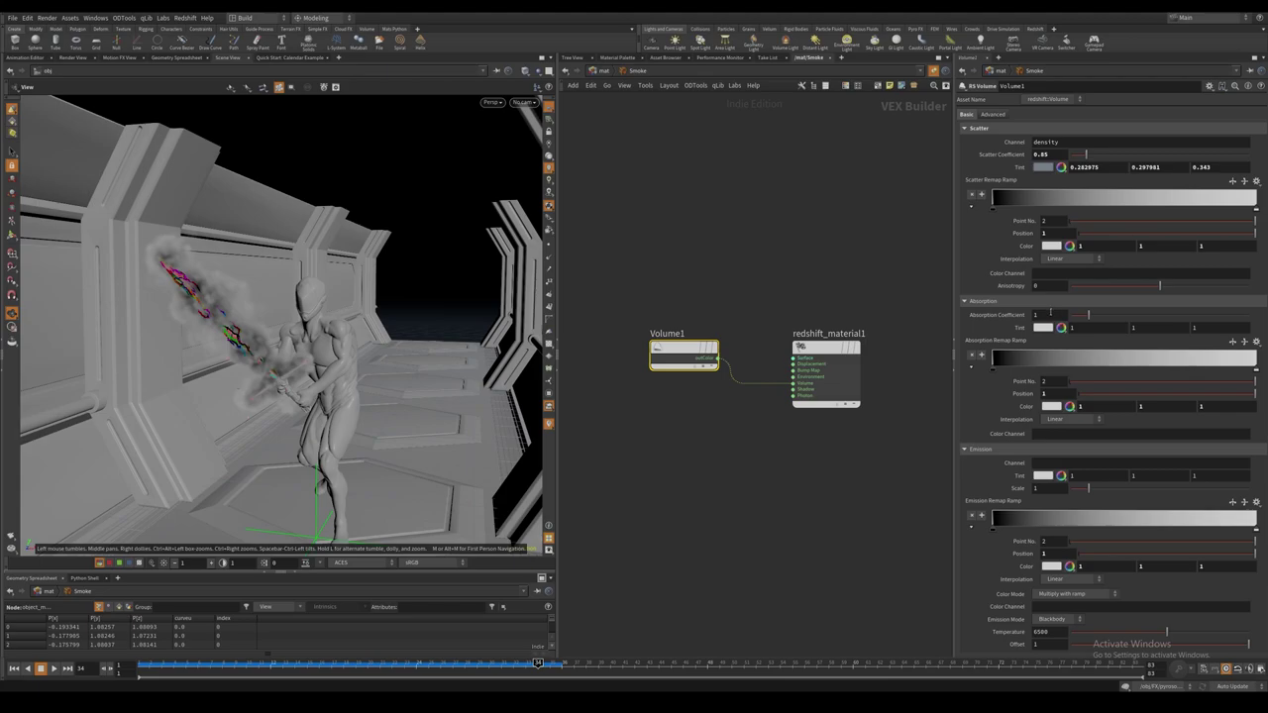
key(u)
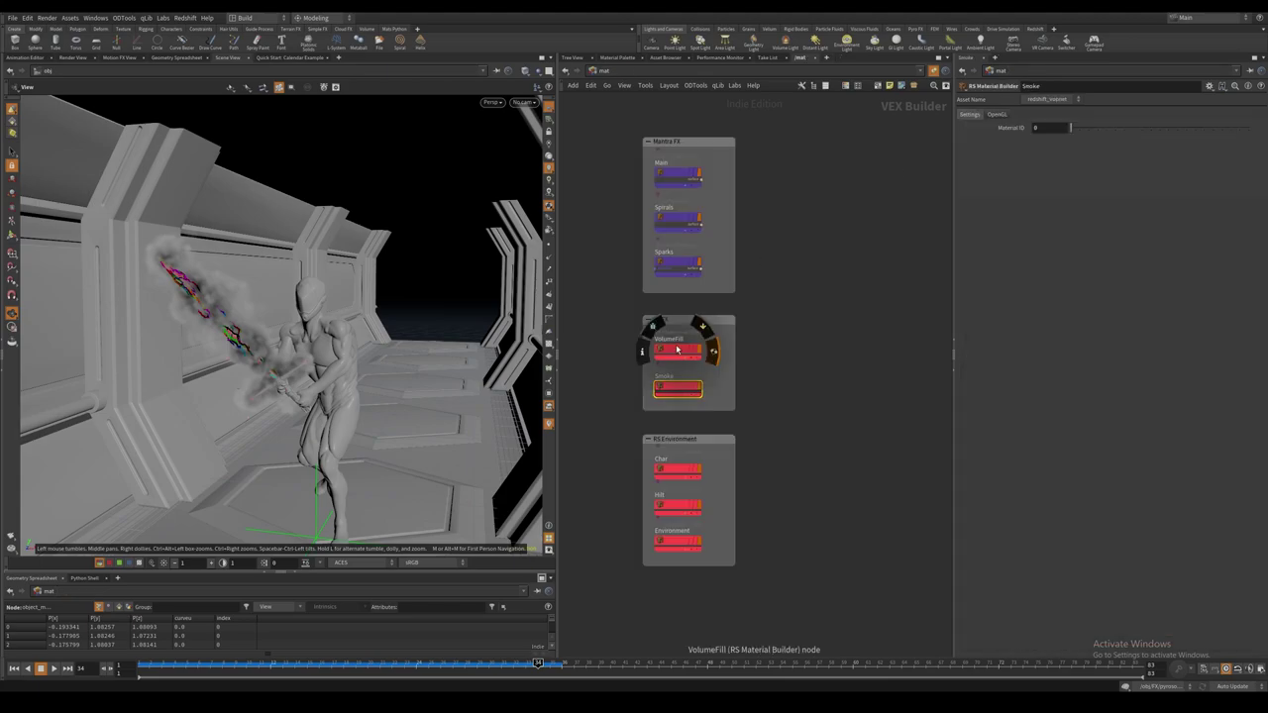
Examine the RS Material settings inside the Char and Hilt materials.
double_click(706, 325)
key(u)
click(679, 387)
double_click(702, 437)
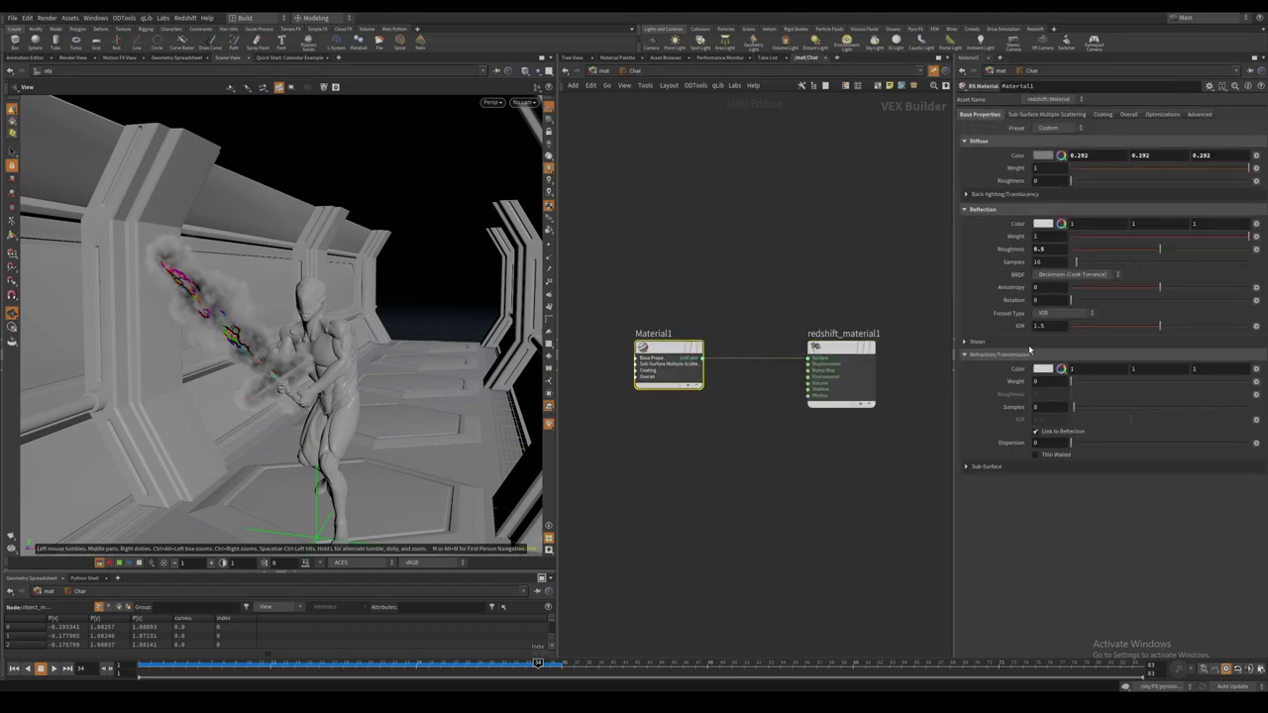
key(u)
double_click(692, 294)
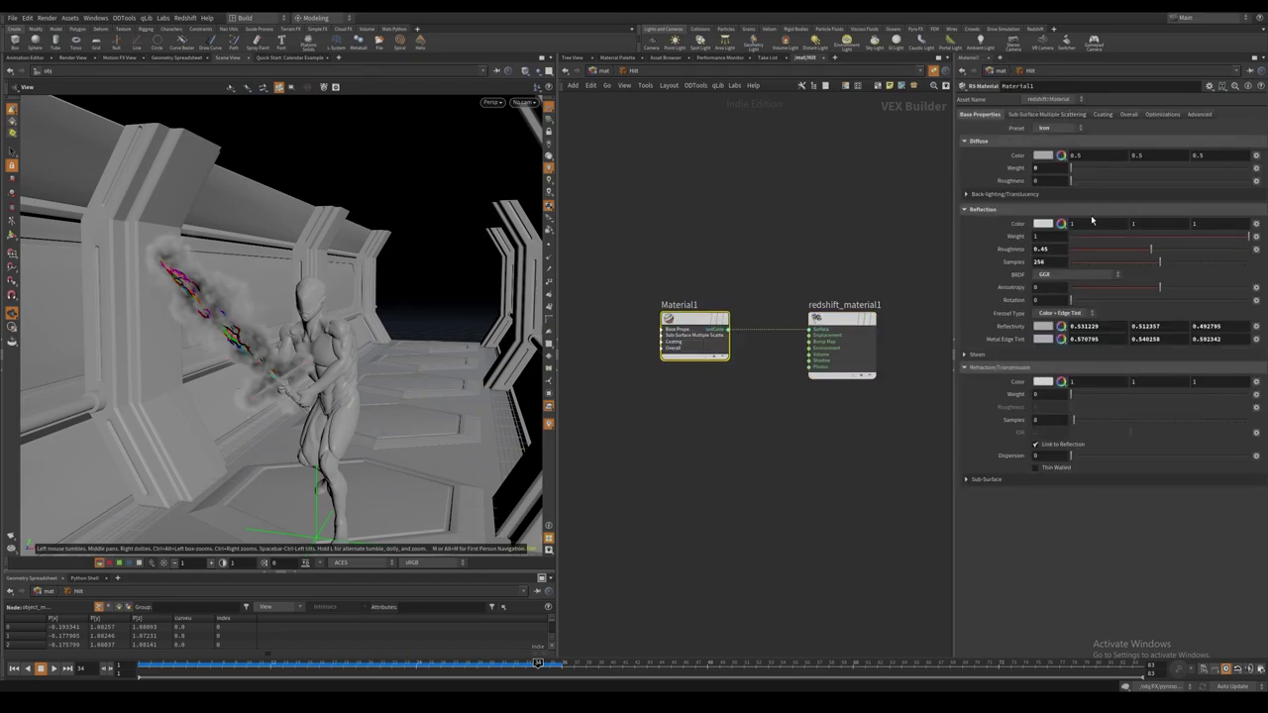
key(u)
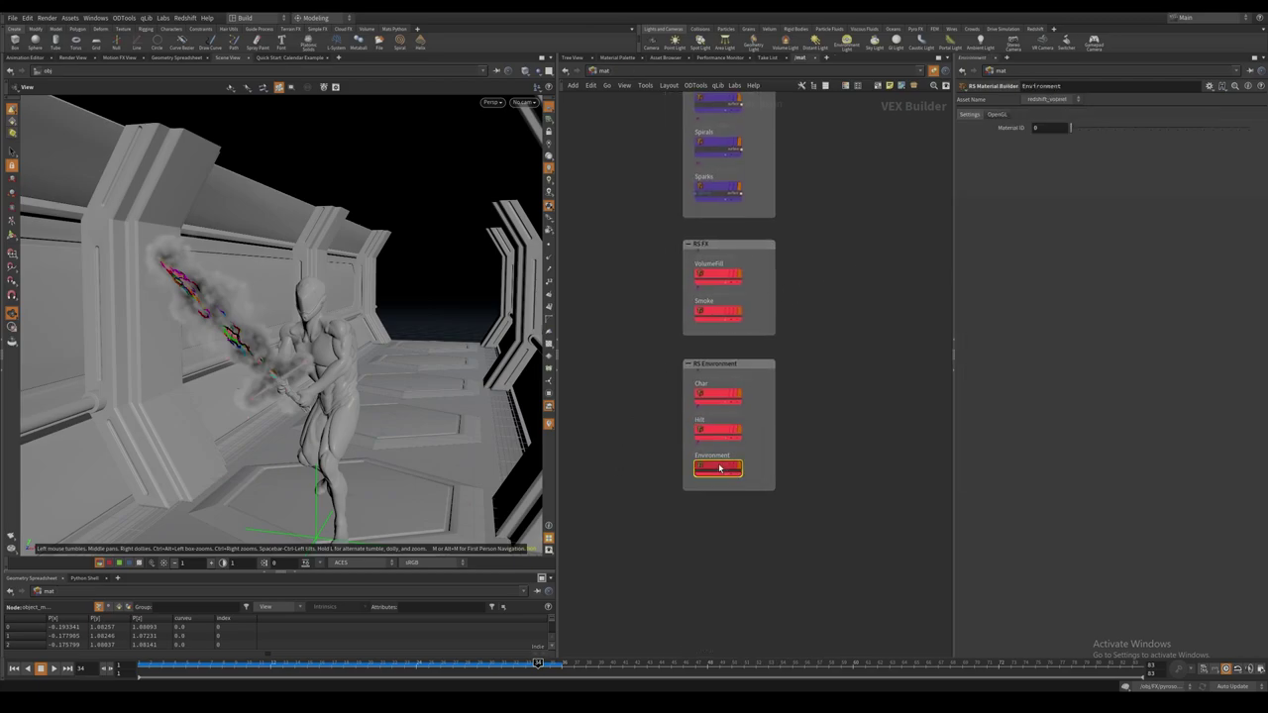
Open the Environment material and examine the curvature, range and color mix chain feeding the RS Material.
double_click(722, 468)
scroll(756, 408, up, 2)
middle_drag(762, 377, 699, 360)
scroll(684, 353, down, 2)
click(636, 309)
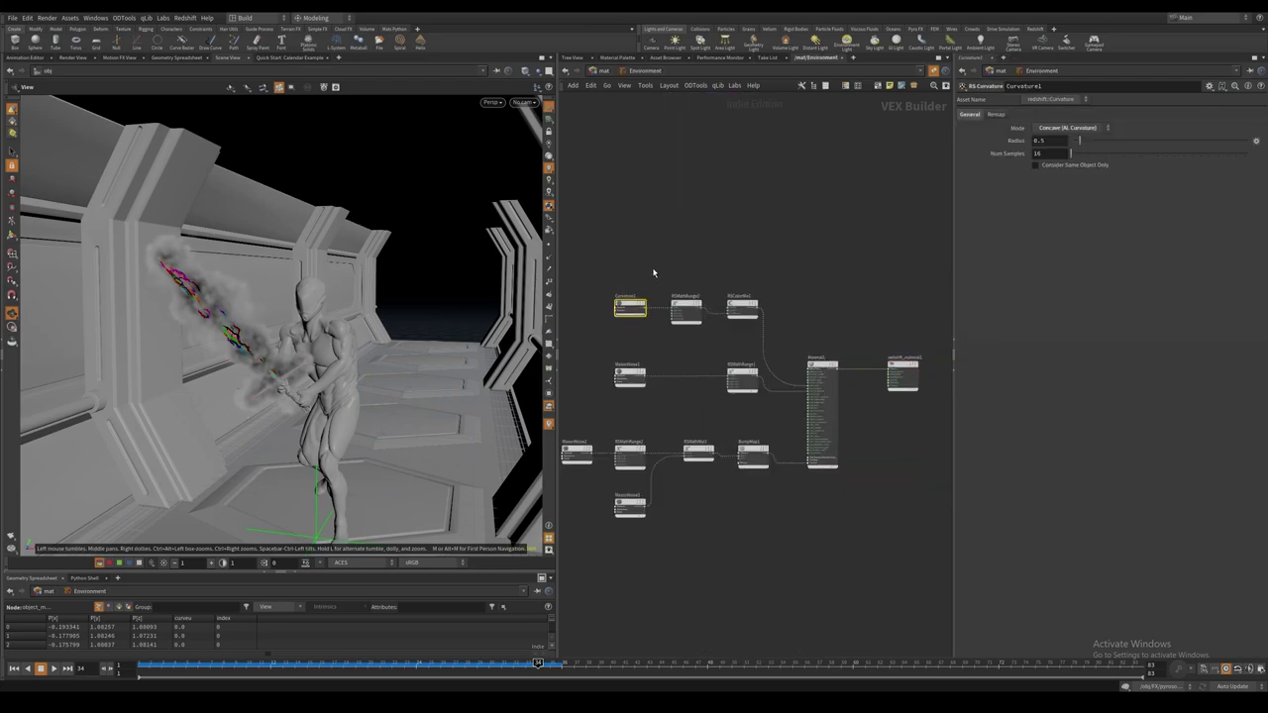
click(686, 311)
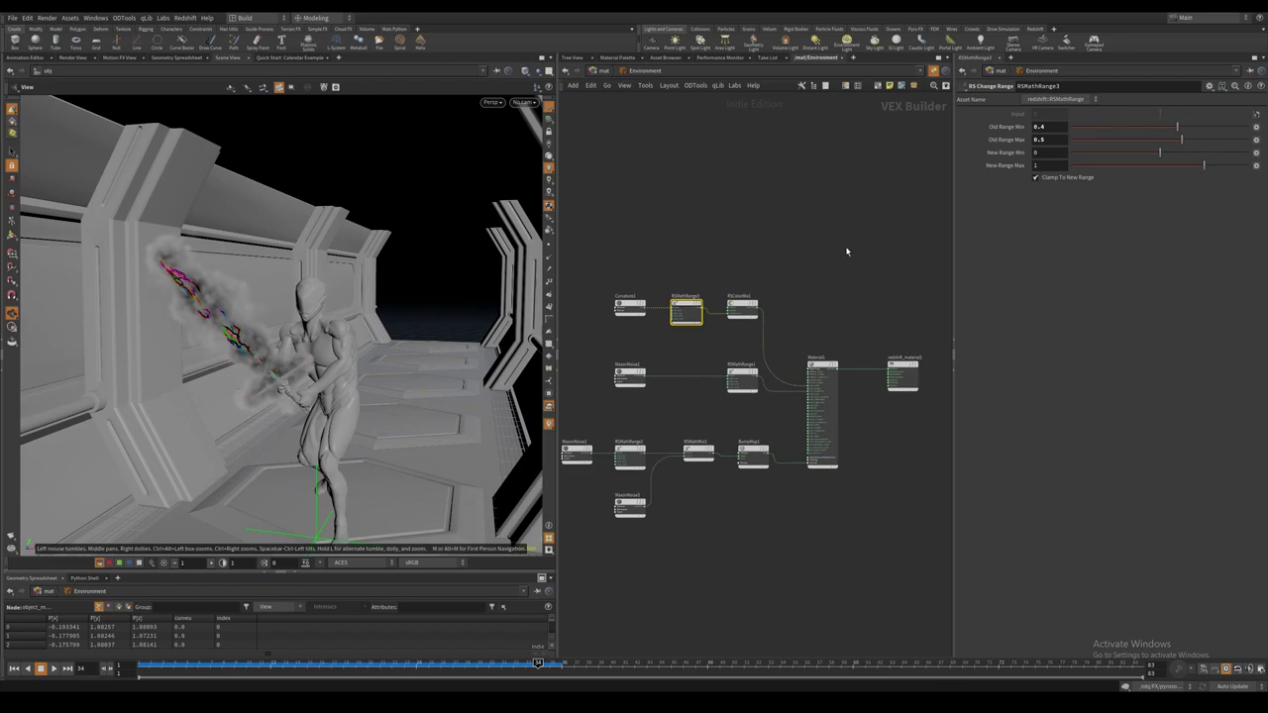
click(743, 309)
click(820, 374)
scroll(802, 391, up, 5)
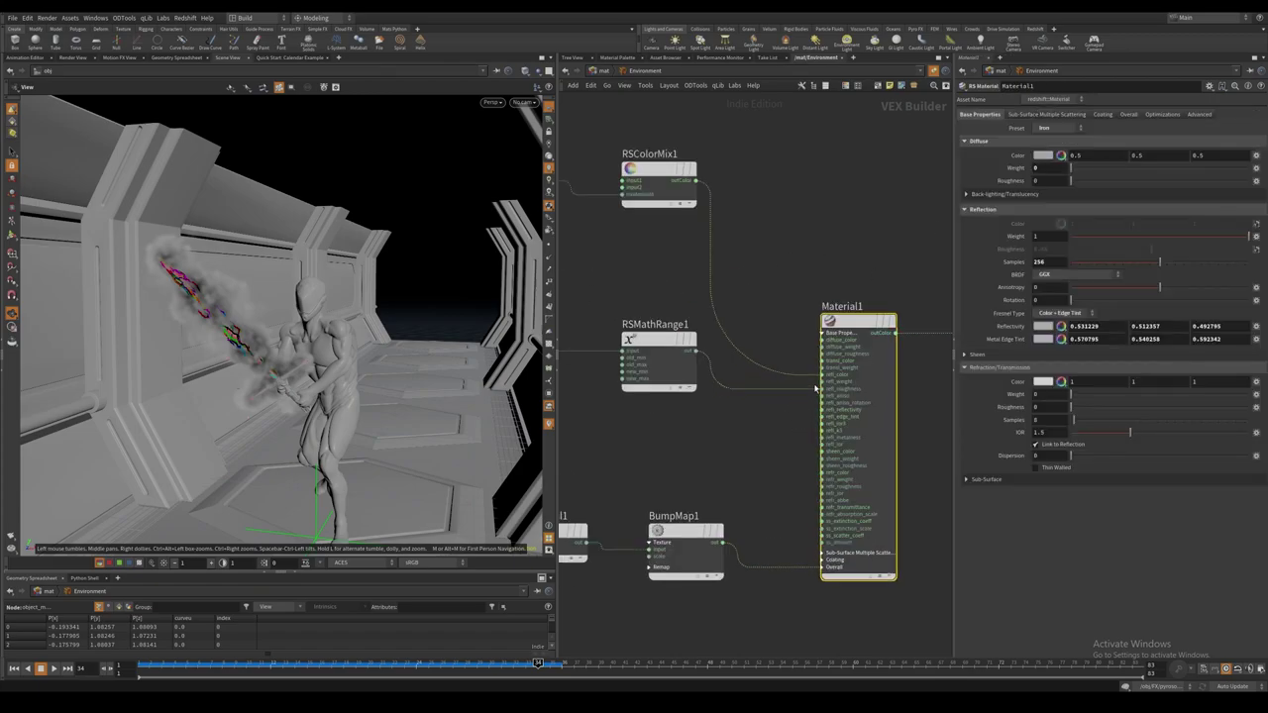
Examine the RSColorMix1 input colors and the Material1 reflection settings in the Environment material.
click(653, 169)
middle_drag(654, 236, 814, 272)
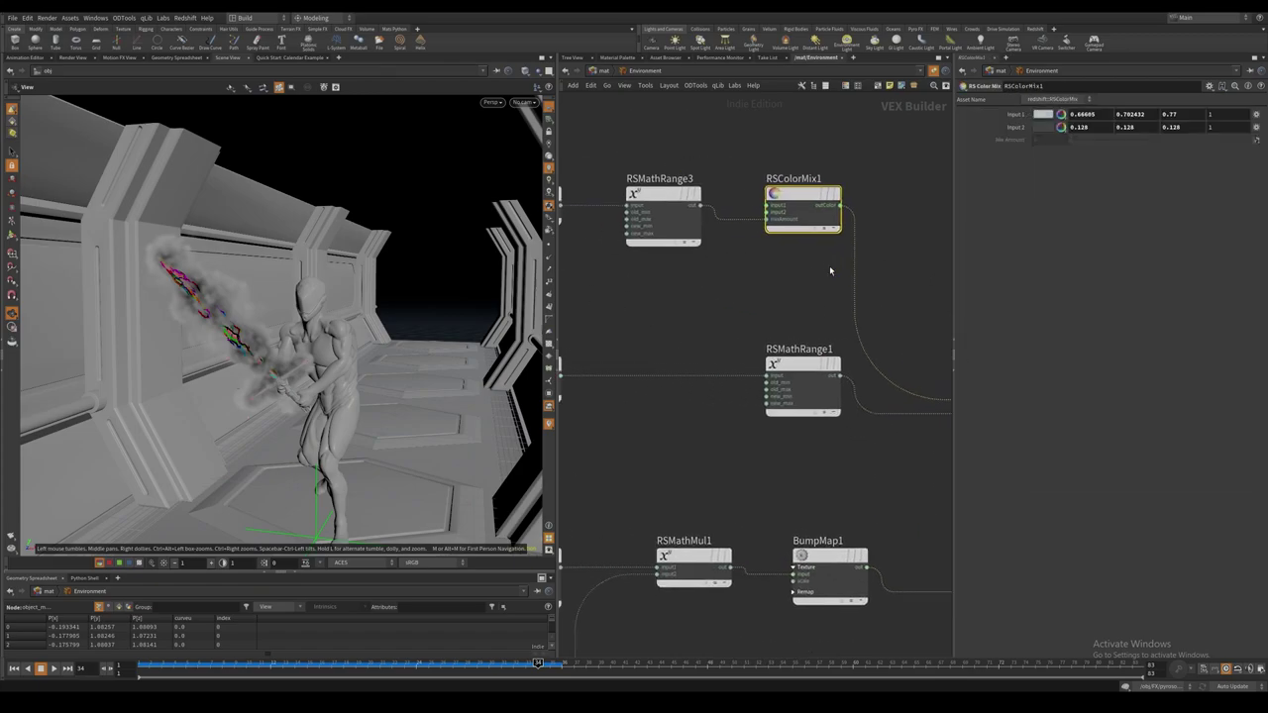
scroll(818, 273, down, 3)
click(892, 313)
key(l)
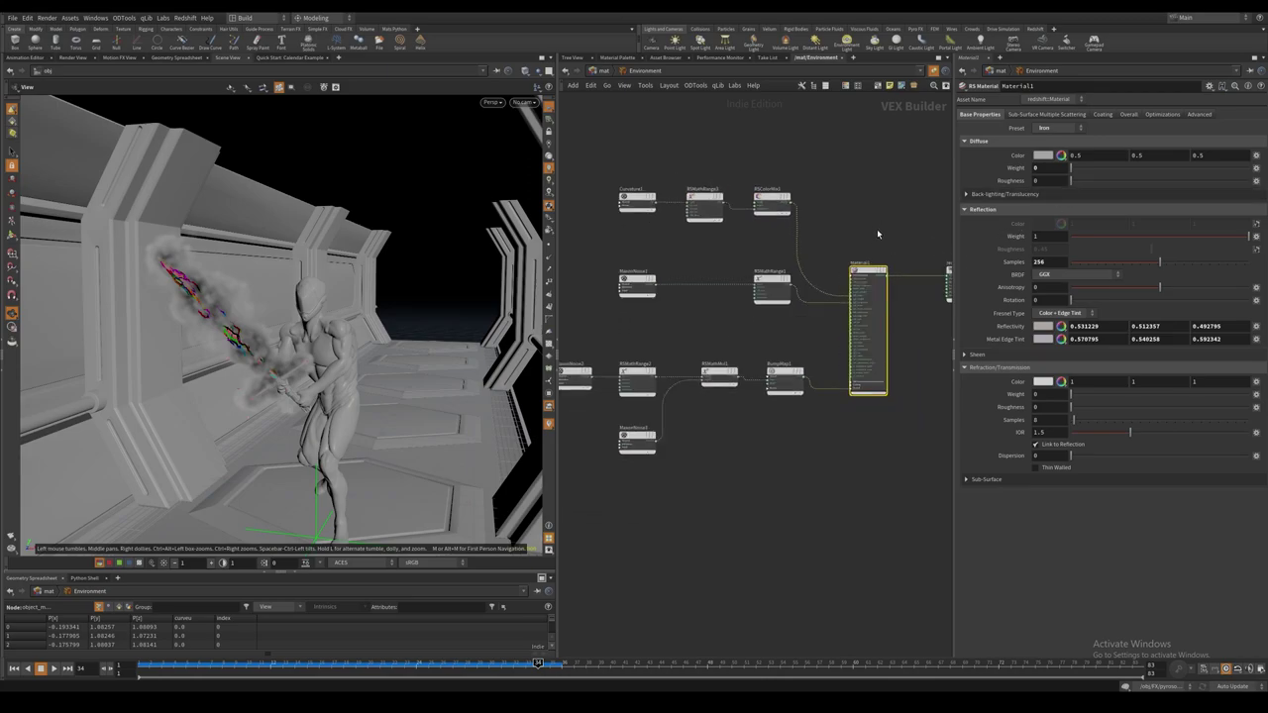
Examine the Maxon noise and RSMathRange1 that drive the Environment material's reflection roughness.
click(646, 330)
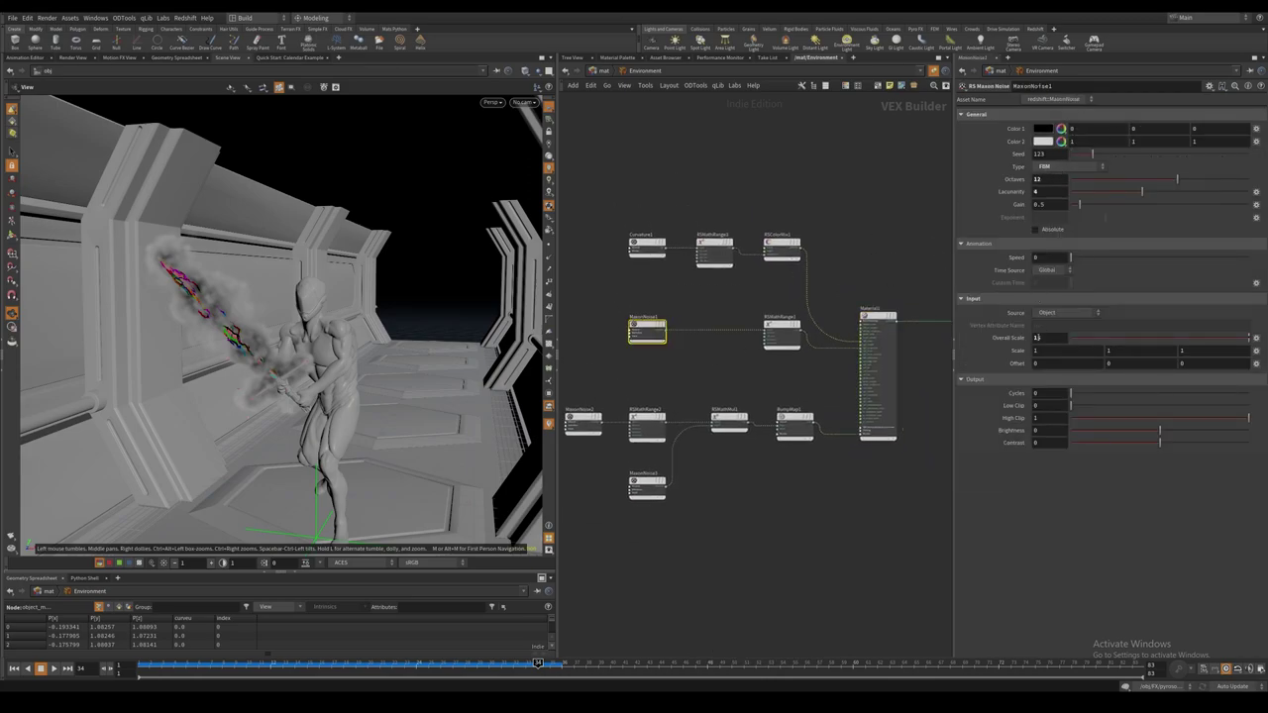
scroll(872, 392, up, 3)
click(742, 308)
mouse_move(710, 359)
middle_down()
mouse_move(750, 357)
mouse_move(713, 362)
middle_up()
scroll(750, 356, down, 3)
click(822, 343)
scroll(821, 340, up, 5)
scroll(735, 390, down, 4)
Examine the noise and range nodes that feed the Environment material's bump chain.
middle_drag(607, 468, 751, 432)
drag(658, 452, 656, 389)
middle_drag(678, 358, 642, 350)
scroll(659, 354, up, 2)
click(679, 403)
mouse_move(773, 444)
middle_down()
mouse_move(765, 404)
mouse_move(781, 426)
middle_up()
click(674, 453)
Examine how RSMathMul1 and the BumpMap1 settings connect to the Environment material, and return to the material network.
scroll(780, 426, down, 2)
drag(767, 354, 803, 419)
middle_drag(833, 425, 795, 422)
click(810, 374)
scroll(819, 426, up, 3)
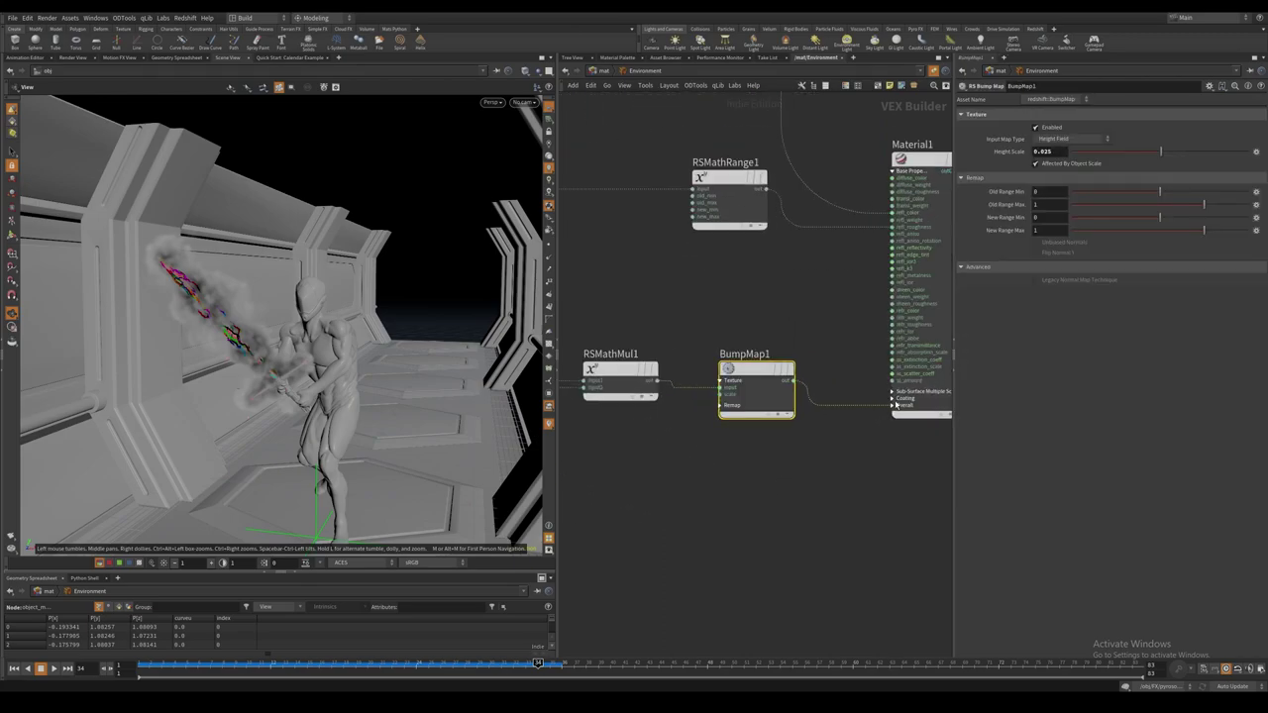
middle_drag(892, 432, 847, 428)
scroll(788, 460, down, 4)
scroll(789, 460, down, 3)
key(u)
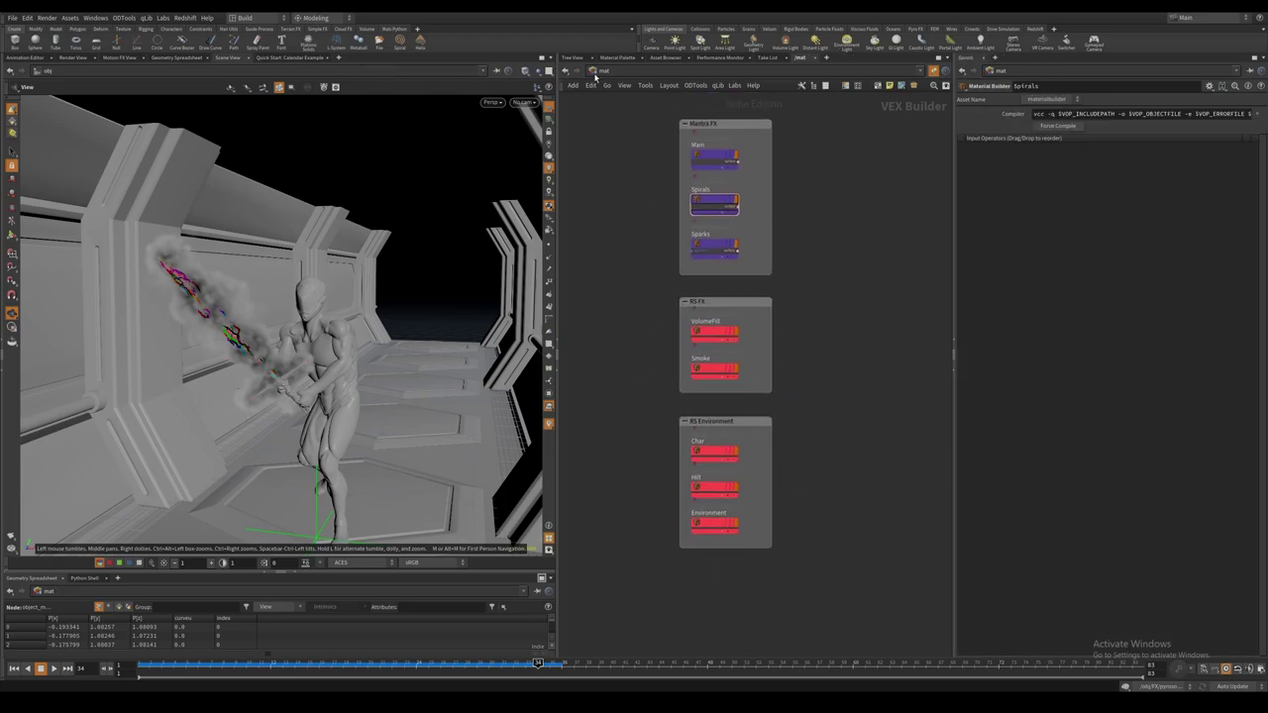
Go to the out network and examine the Spirals Mantra pass's resolution expressions, output picture, forced objects and matte.
click(598, 74)
click(601, 100)
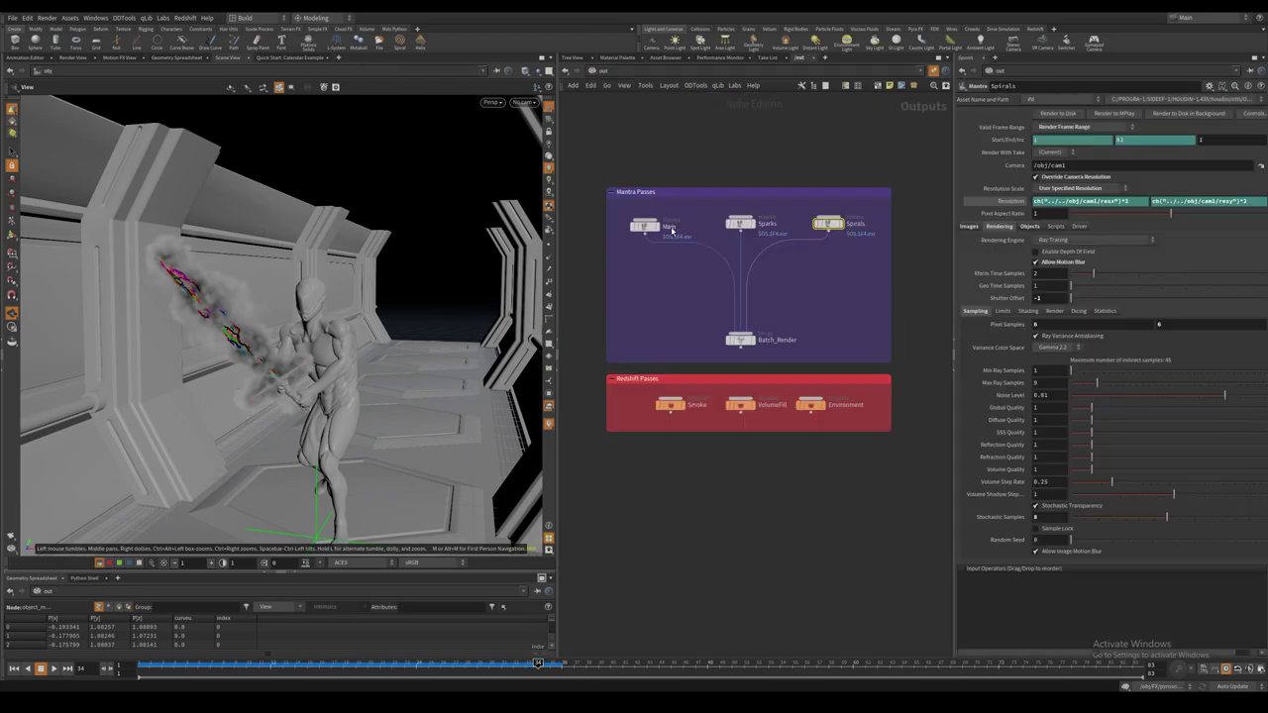
drag(845, 252, 846, 239)
click(1014, 203)
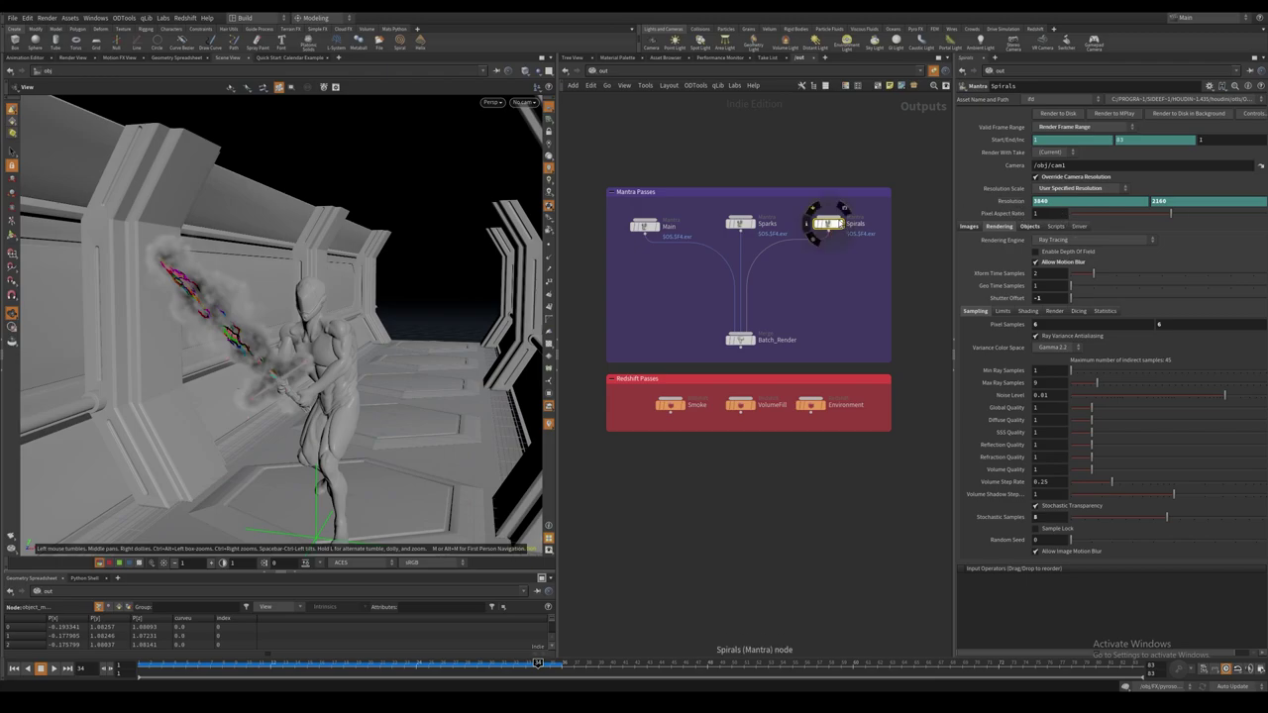
click(1013, 202)
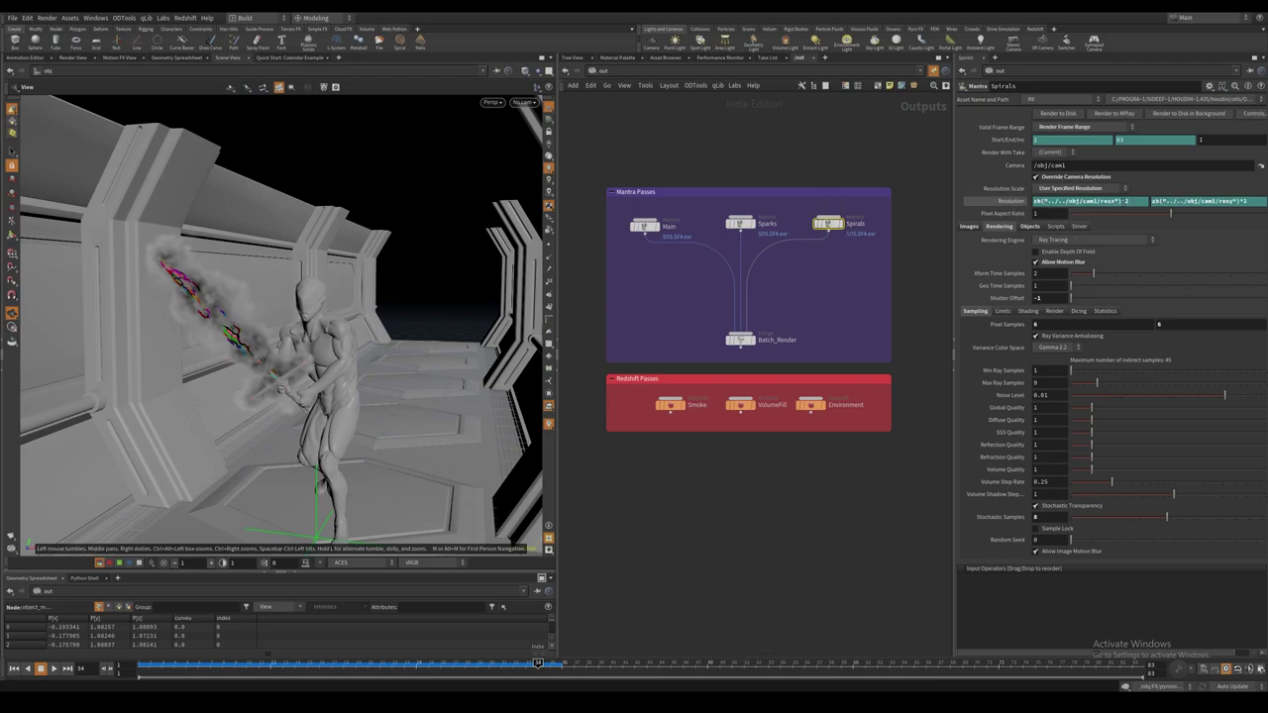
click(996, 201)
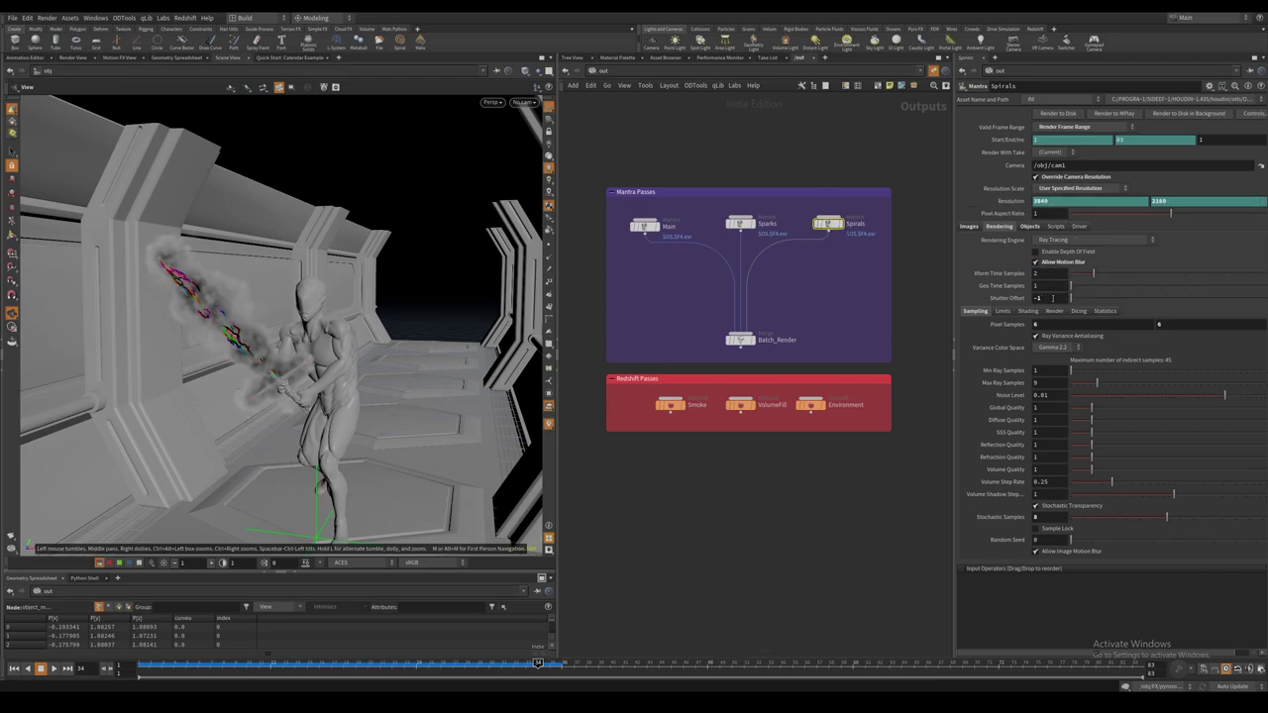
click(969, 227)
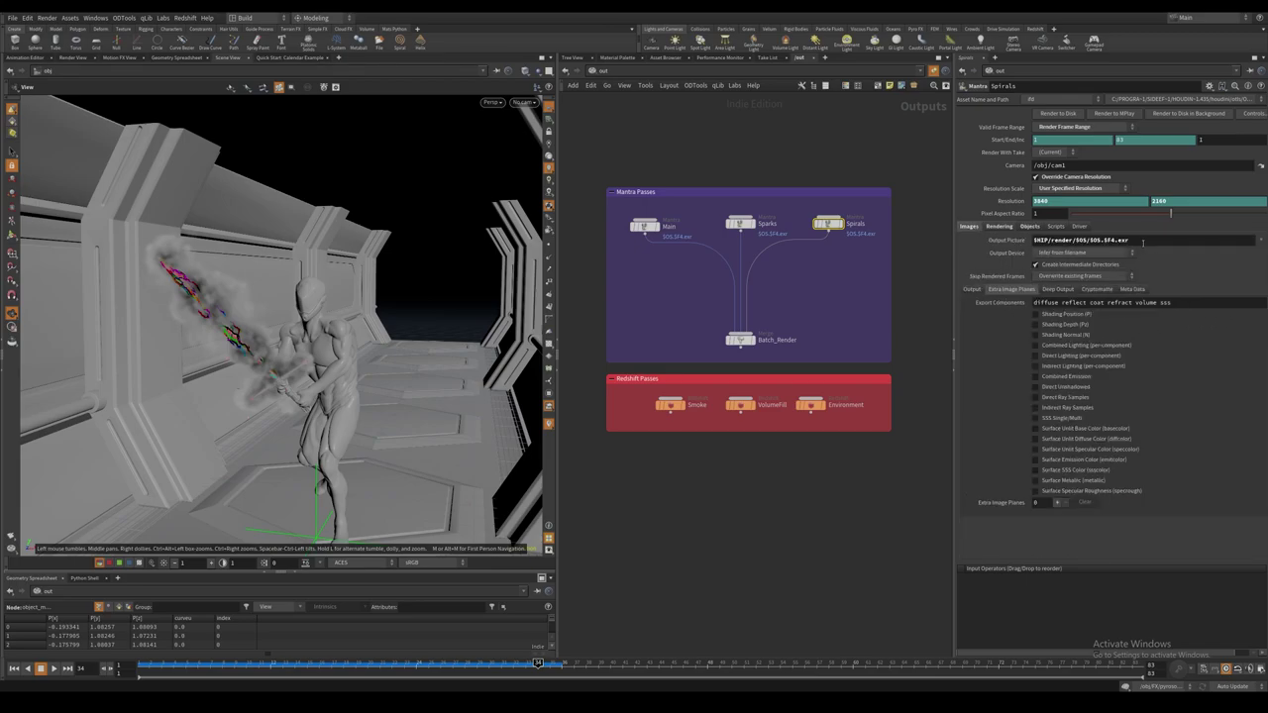
click(1030, 226)
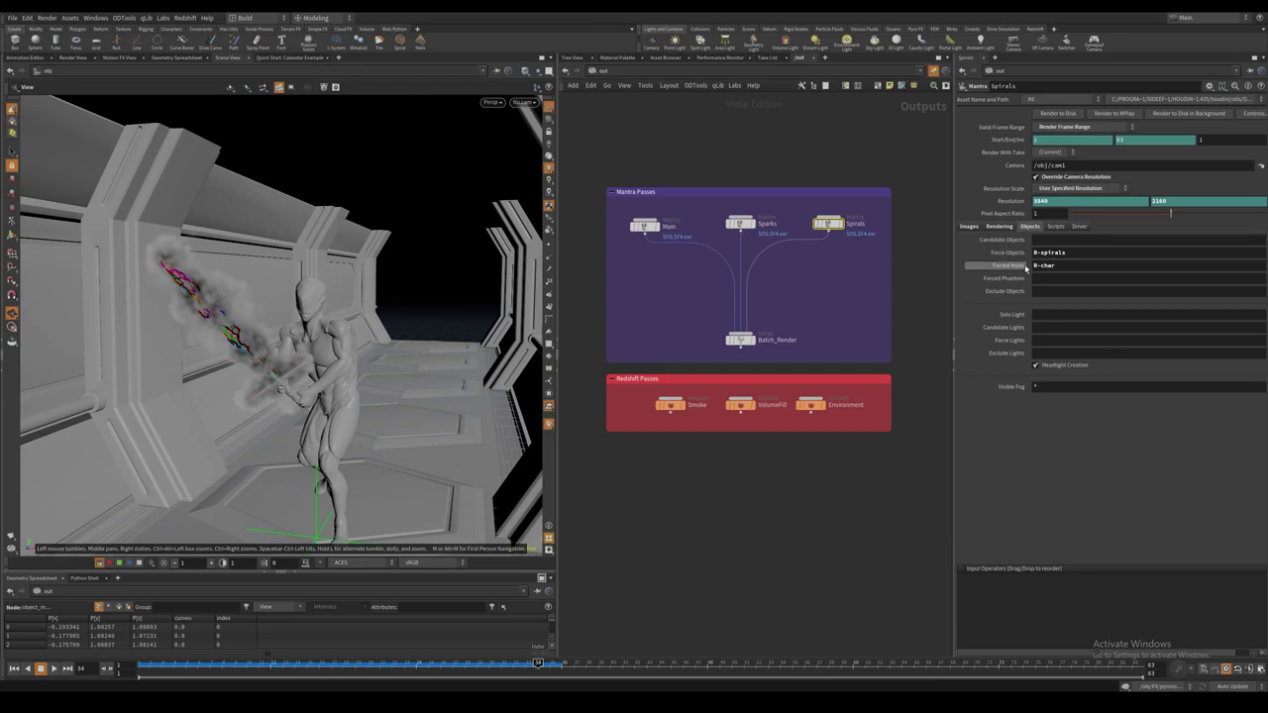
Examine the Sparks Mantra pass's linked resolution, output picture and Age extra image plane.
click(740, 224)
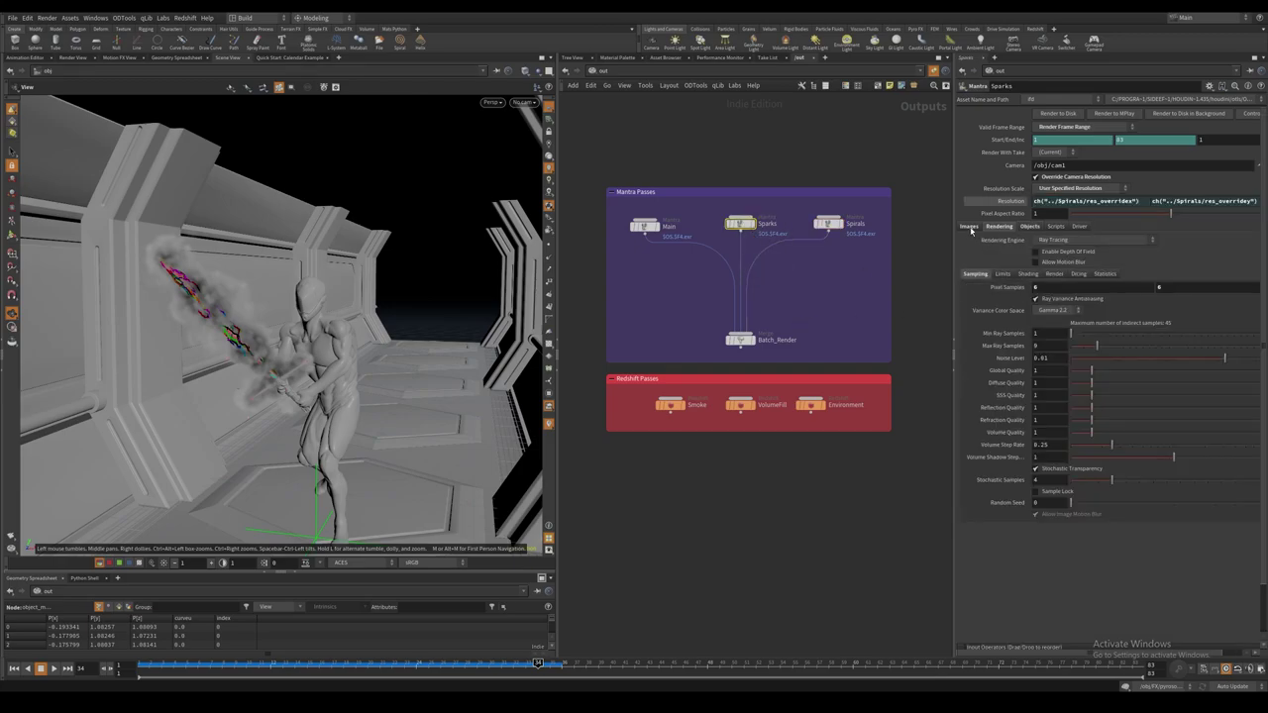
click(970, 227)
click(998, 201)
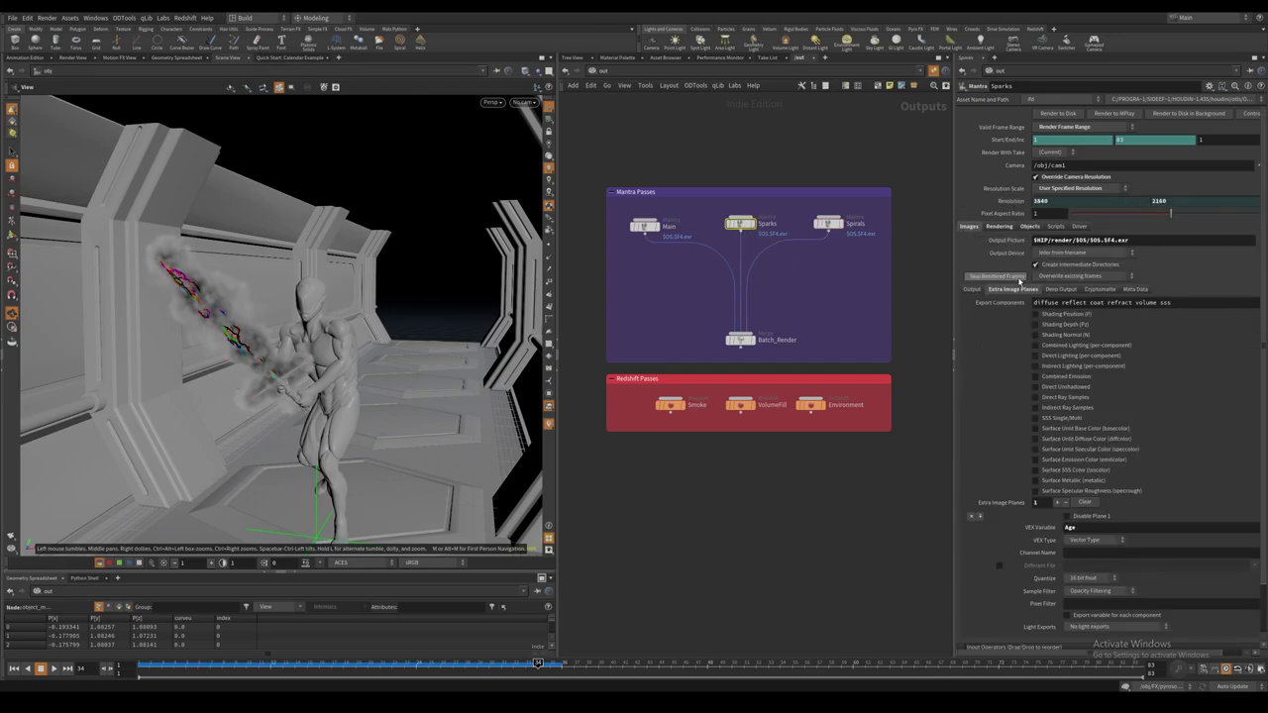
scroll(1049, 472, down, 2)
Examine the Main Mantra pass's motion blur and sampling settings, image outputs, forced objects and matte.
click(998, 174)
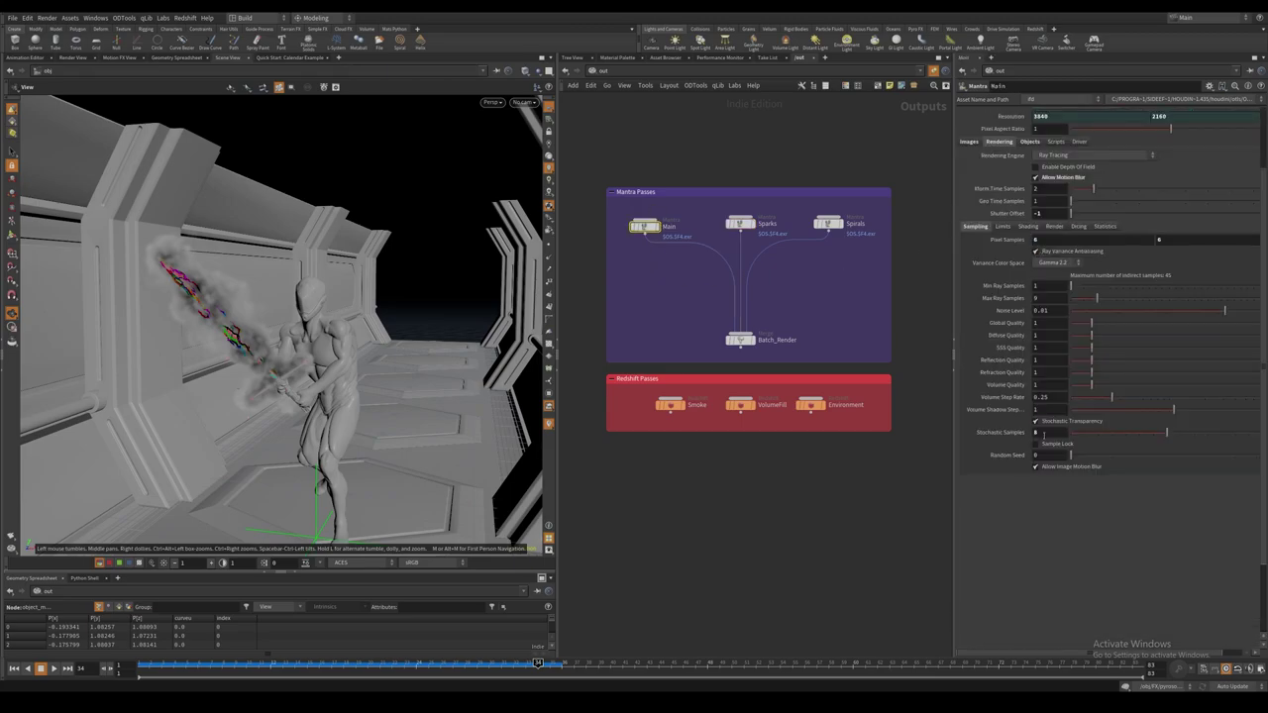
click(970, 142)
scroll(1072, 377, down, 6)
scroll(1033, 359, up, 3)
scroll(1031, 356, up, 3)
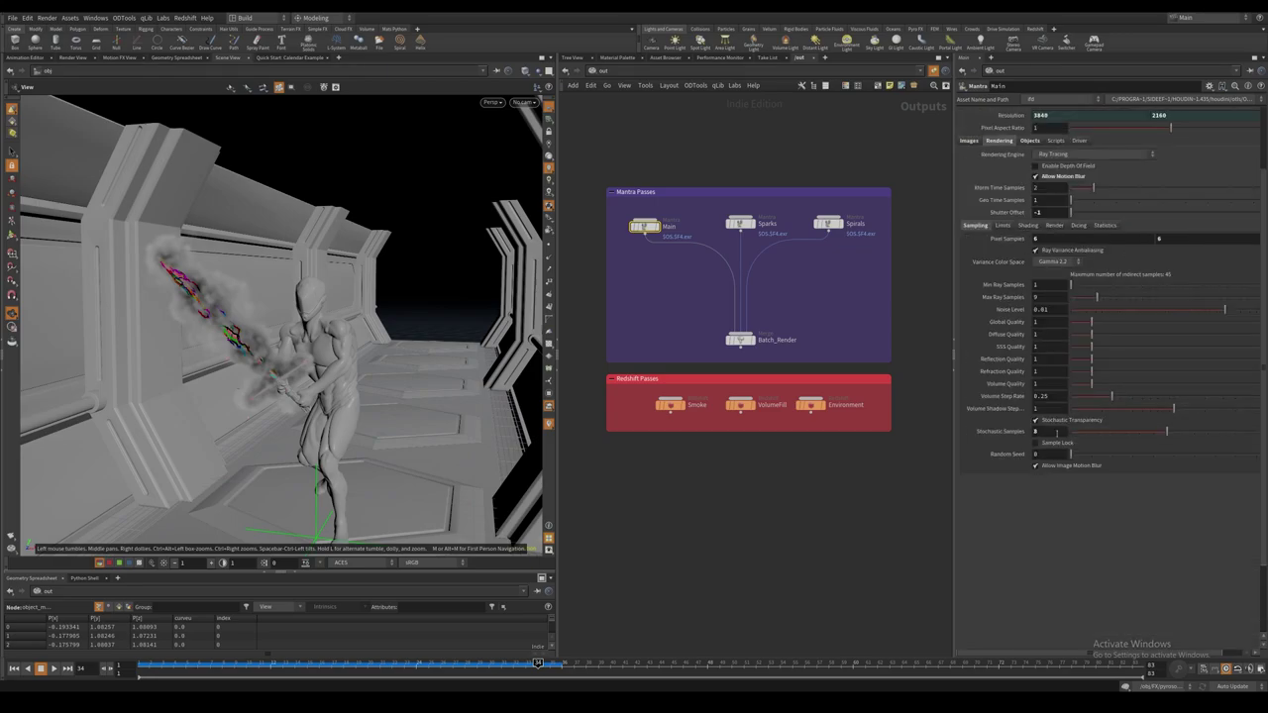
scroll(1057, 434, up, 1)
click(1030, 153)
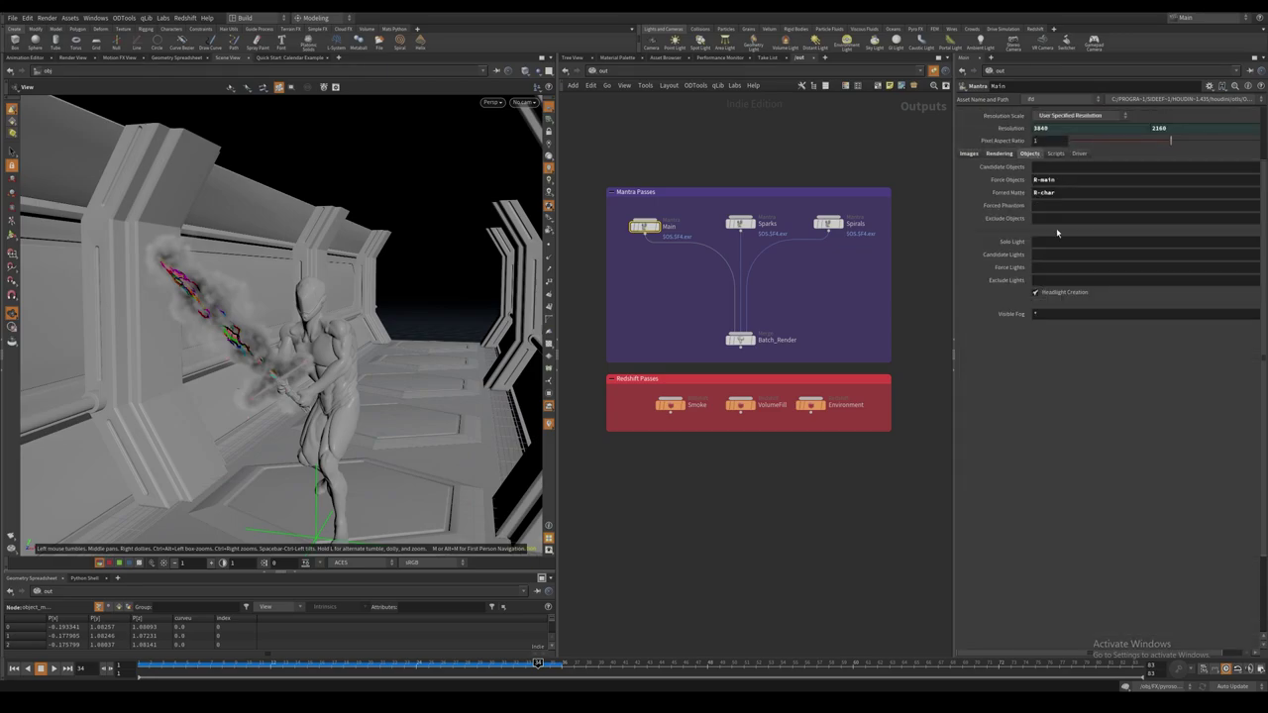
Examine the Smoke Redshift pass's output, global illumination and IPR settings.
middle_drag(816, 339, 867, 305)
click(722, 371)
middle_drag(795, 434, 757, 444)
click(990, 200)
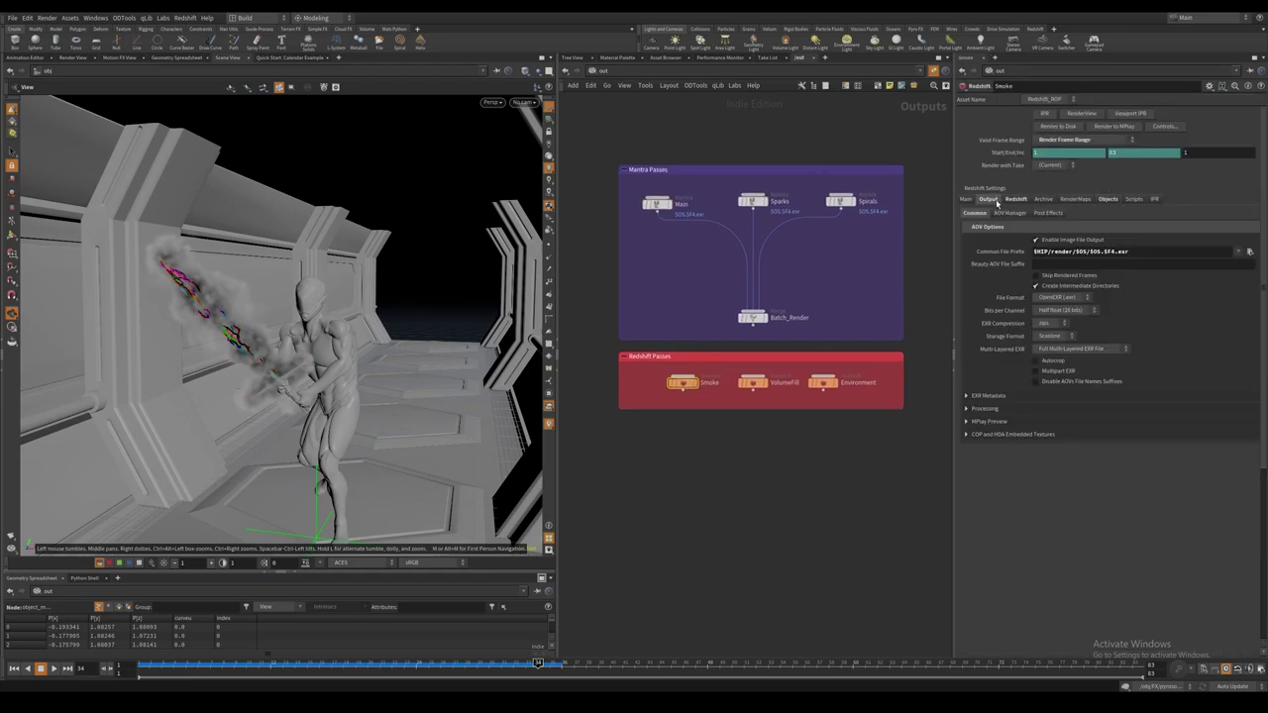
click(1016, 200)
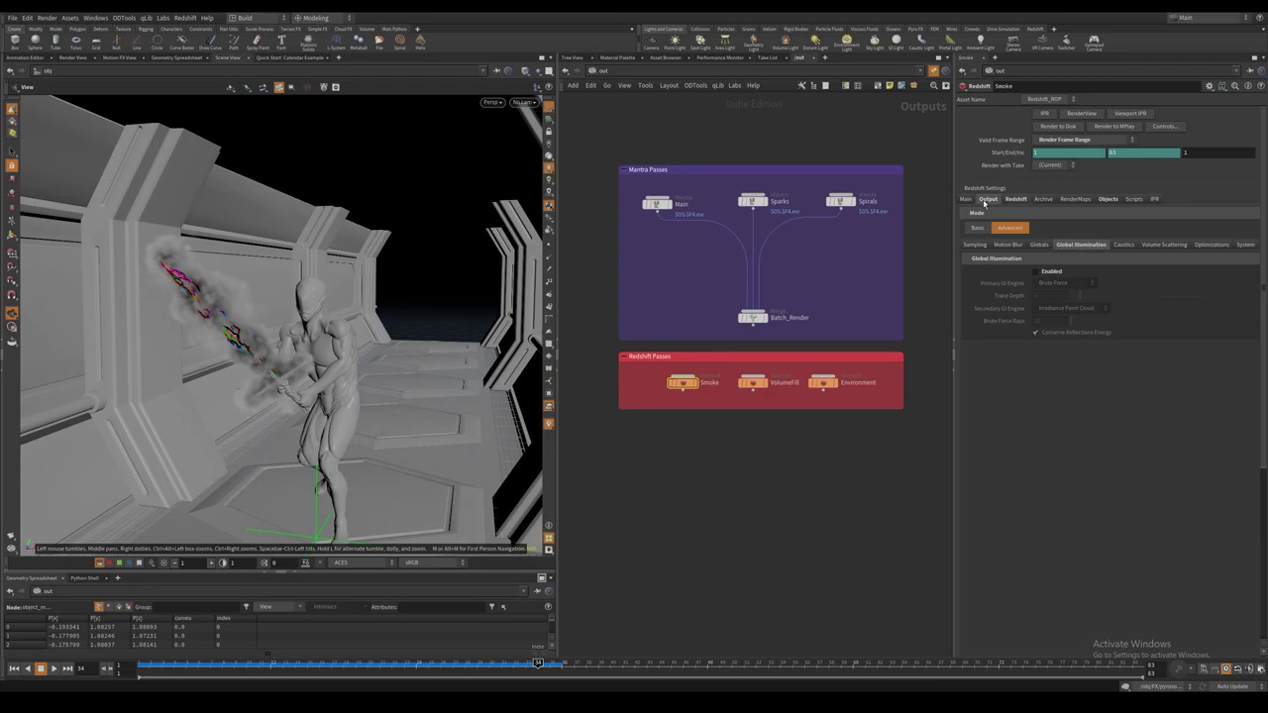
click(1155, 199)
Examine the VolumeFill Redshift pass's IPR, output and global illumination settings.
click(753, 383)
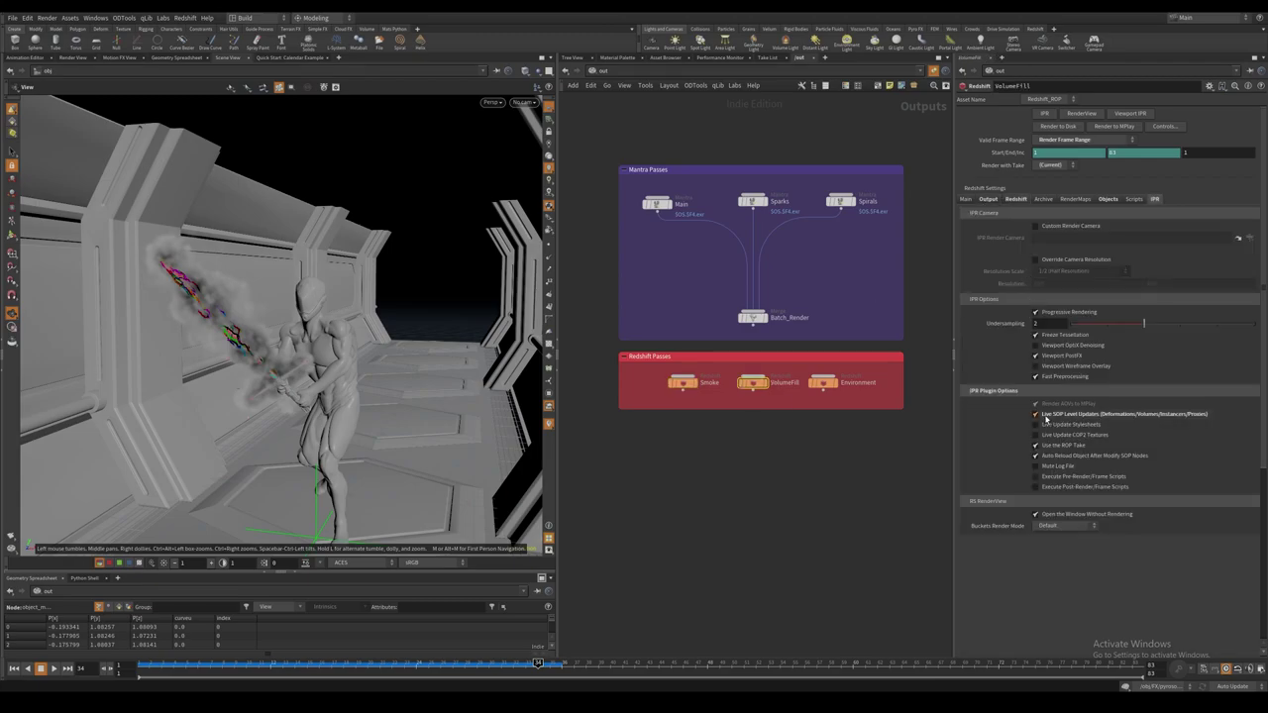
click(988, 199)
click(1020, 199)
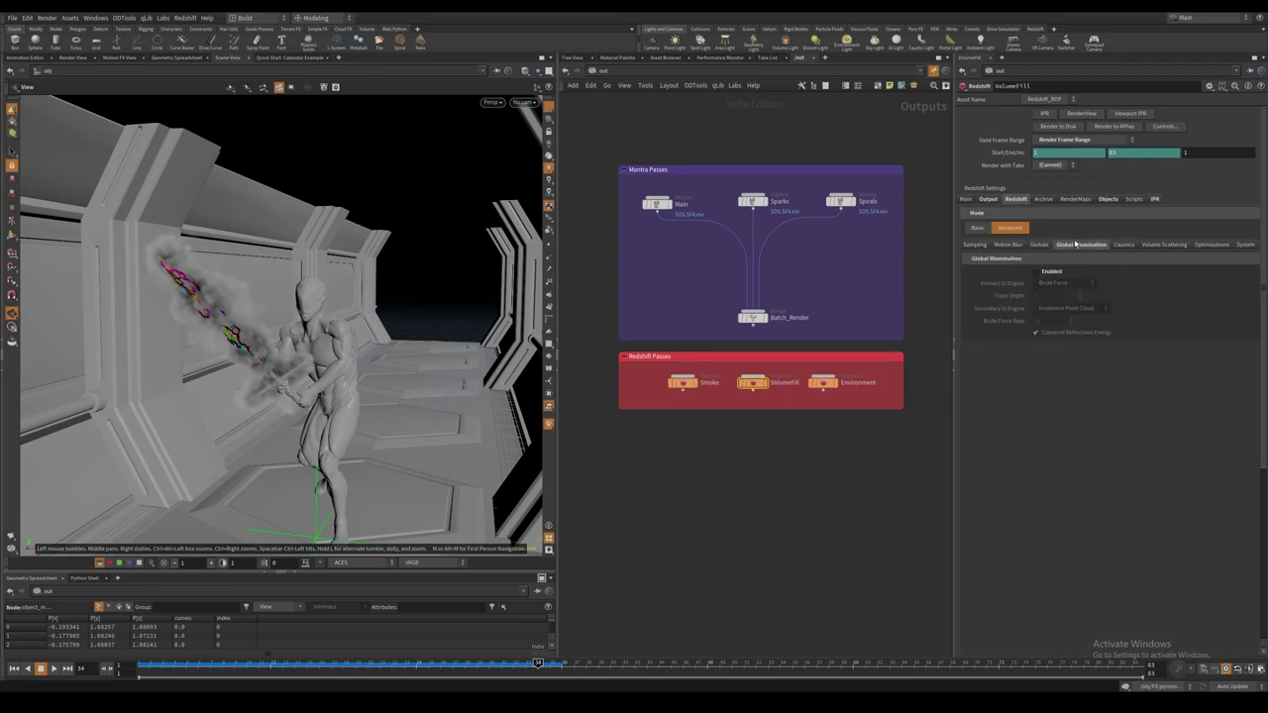
Examine the Environment Redshift pass's output settings and its list of AOVs.
click(851, 385)
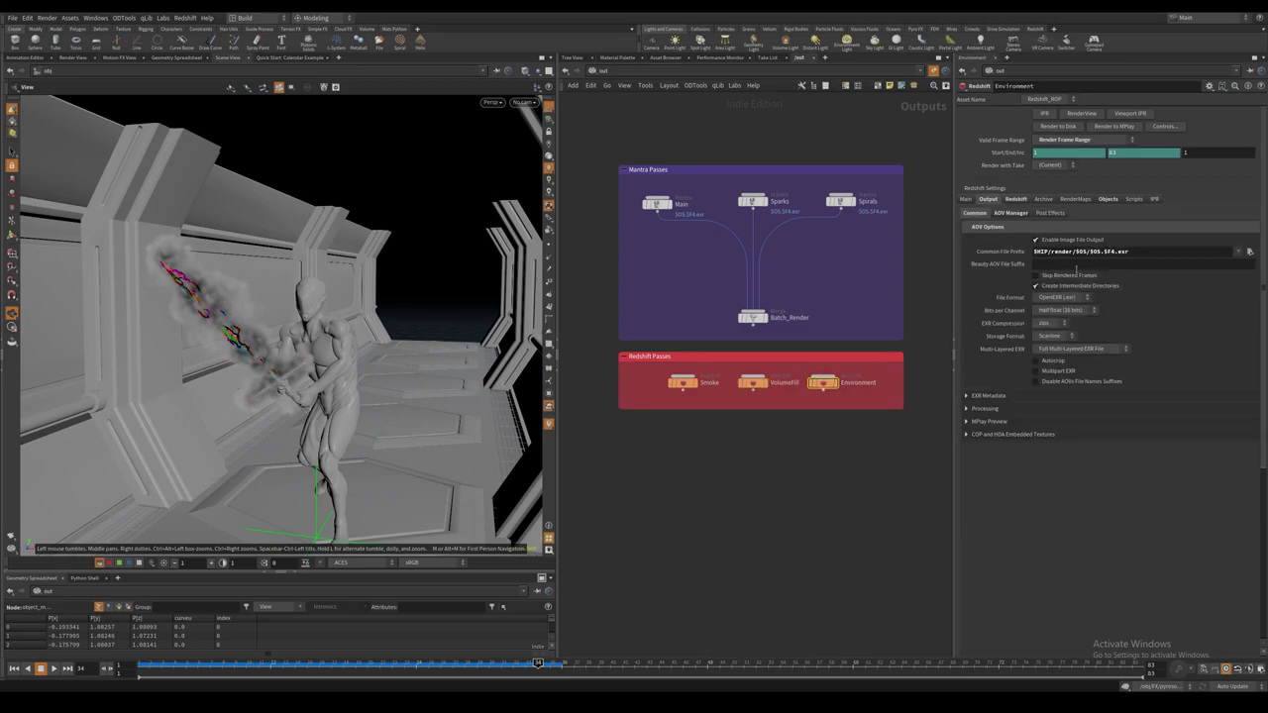
click(1013, 216)
scroll(1090, 317, down, 3)
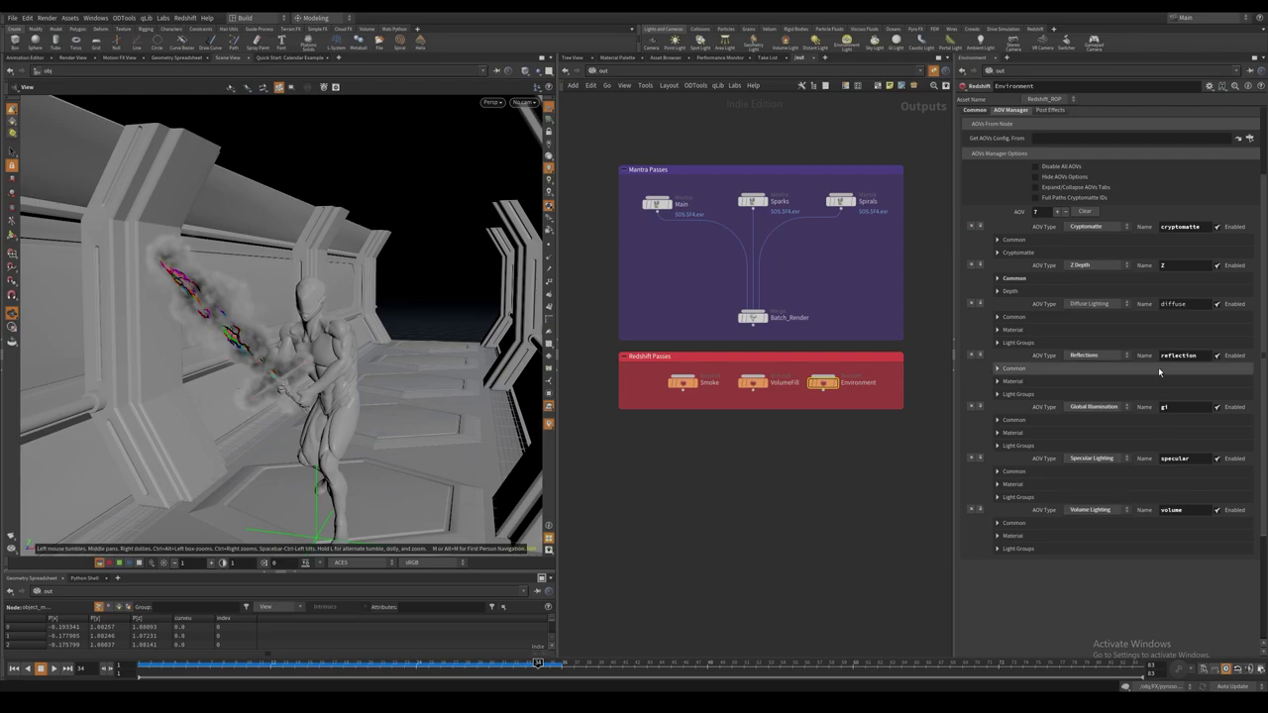
scroll(1147, 295, up, 3)
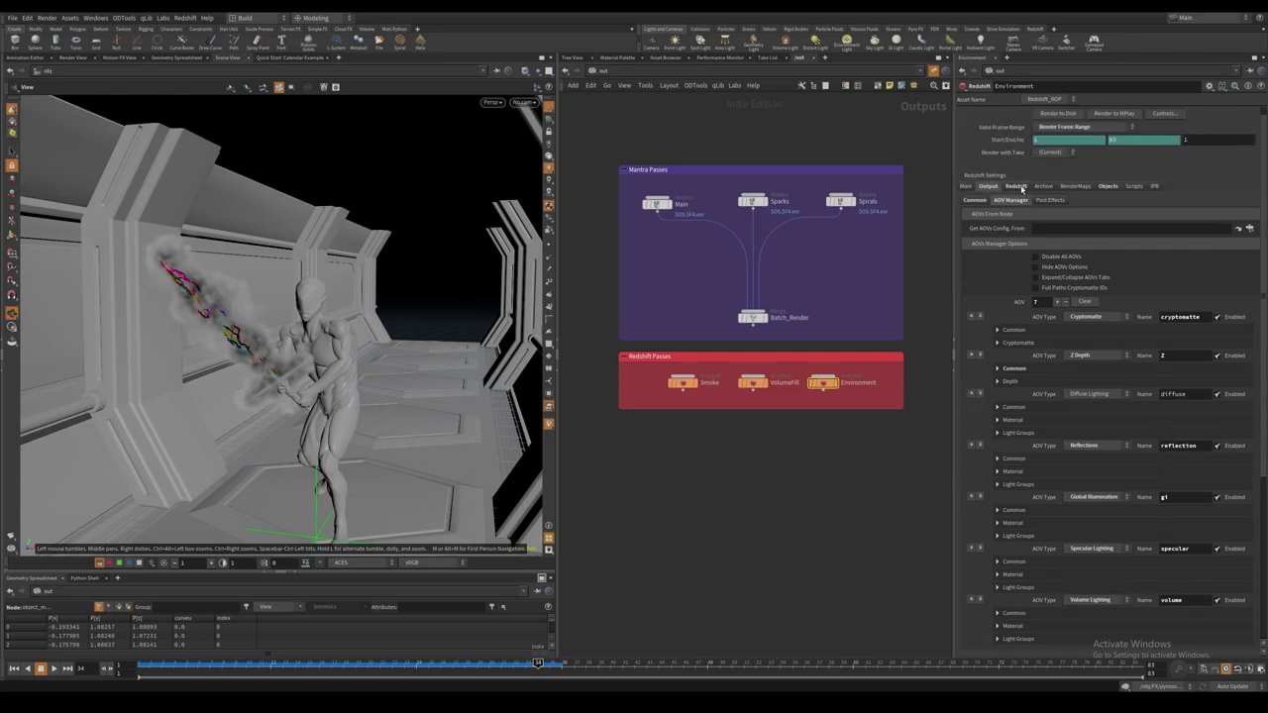
Examine the Environment pass's motion blur, global illumination and volume scattering settings, and its forced objects.
click(1018, 186)
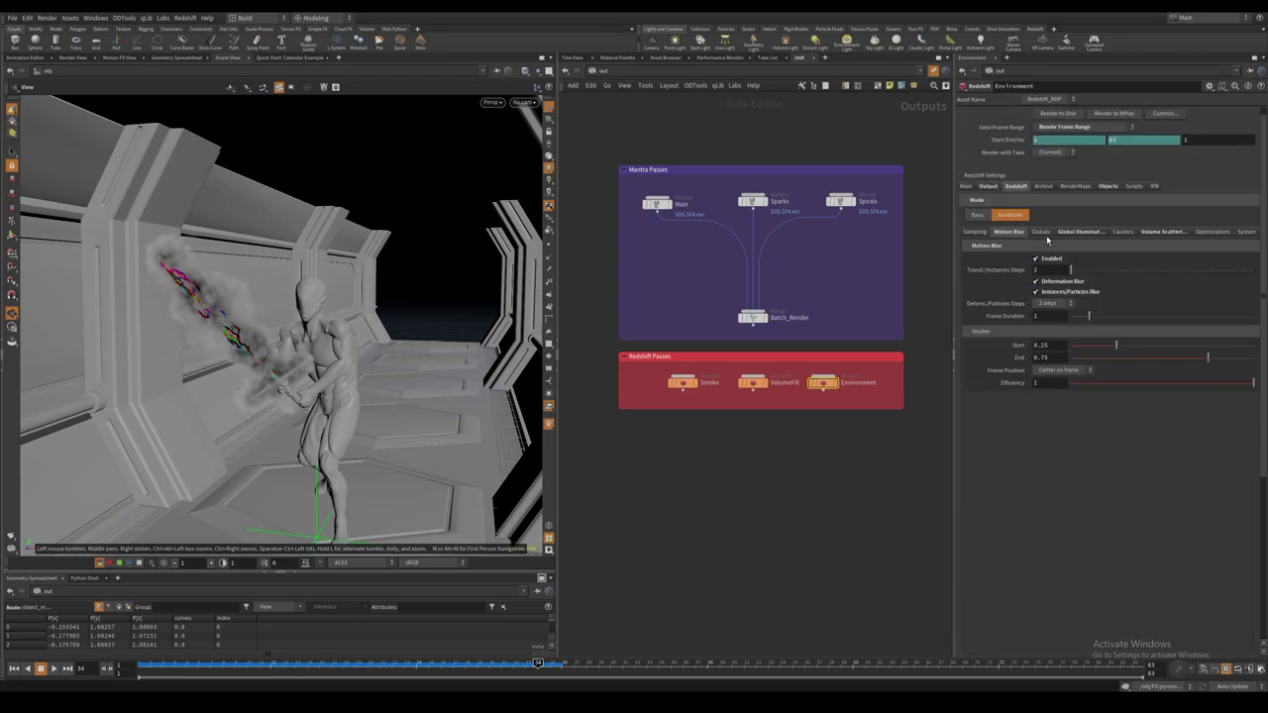
click(1081, 232)
click(1164, 233)
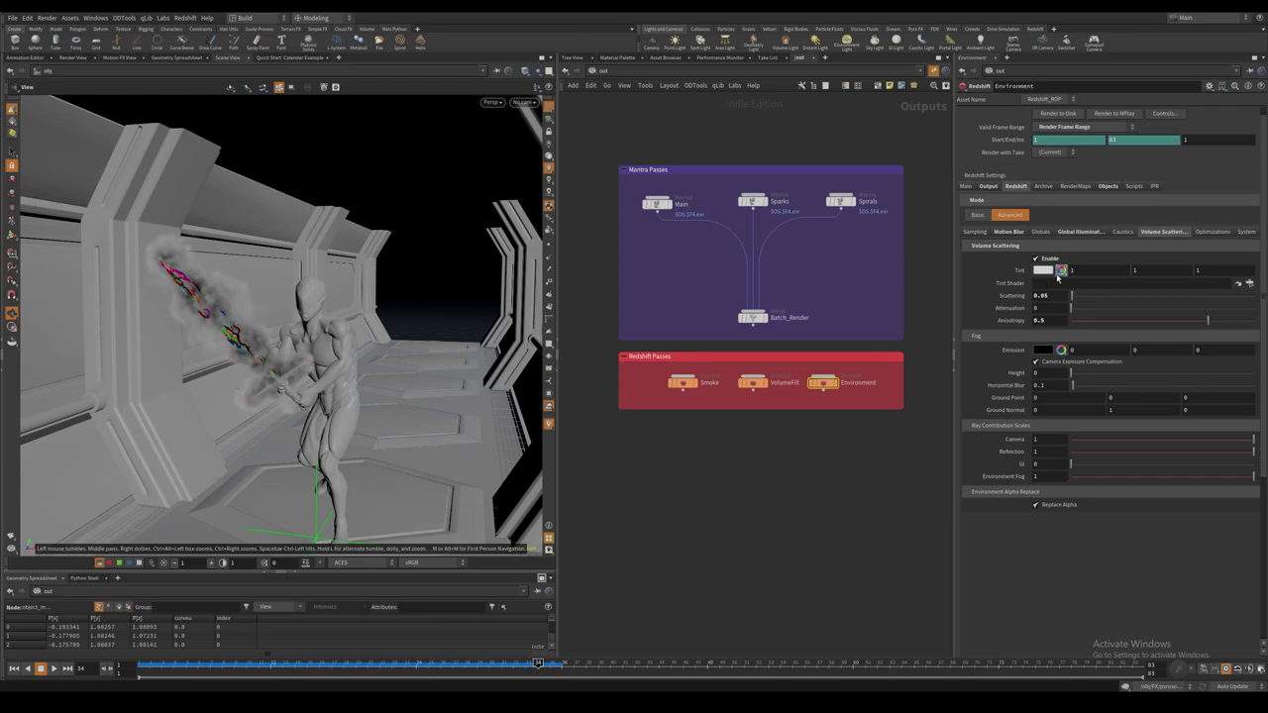
click(1107, 186)
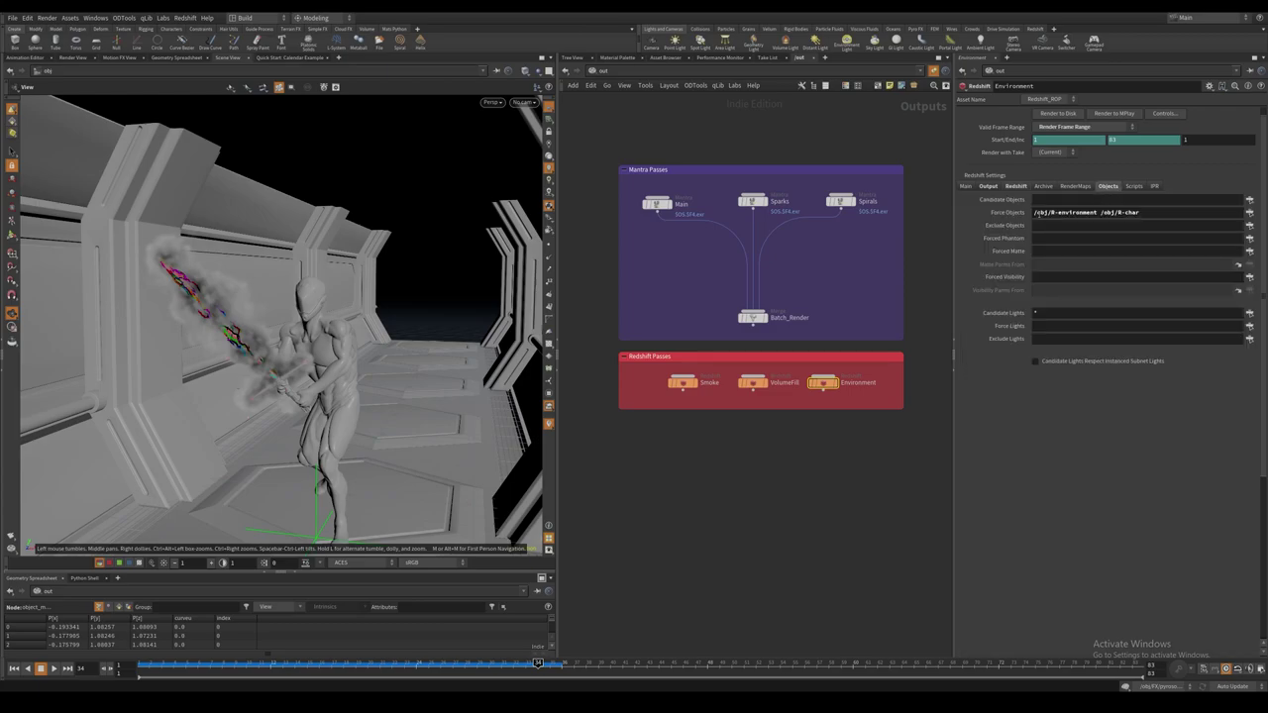
click(1021, 186)
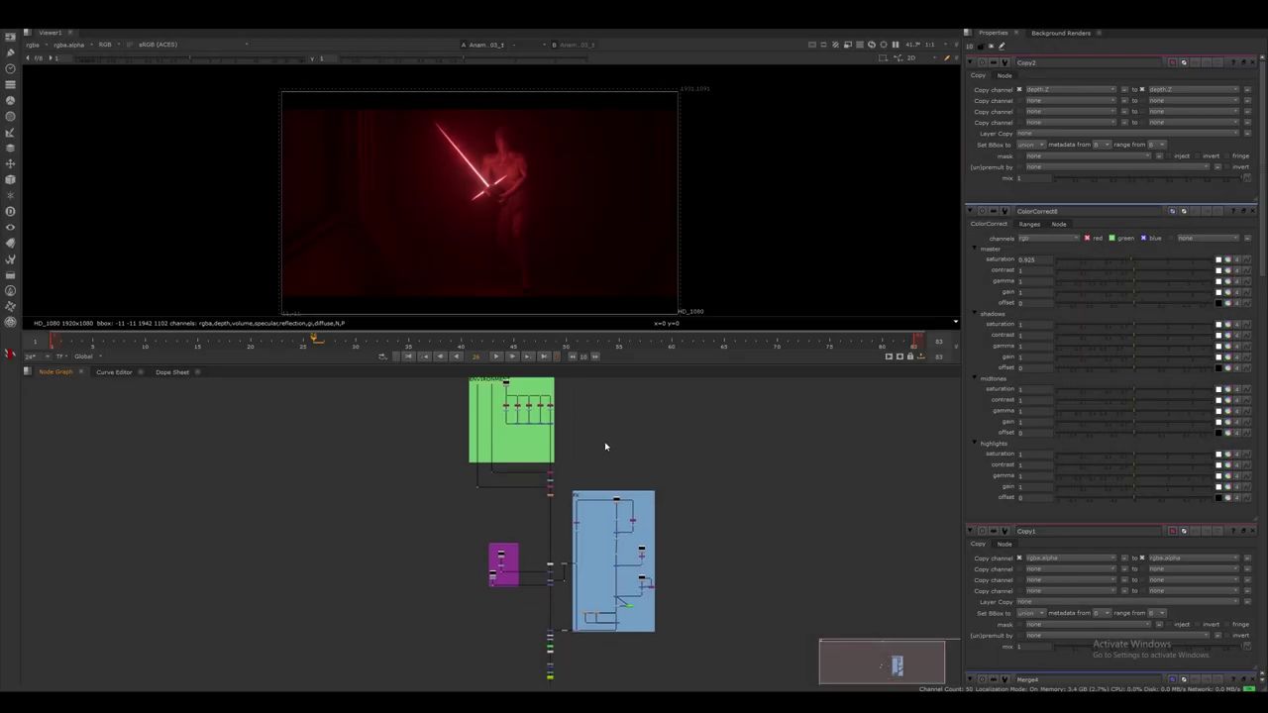
Switch to Nuke, view the Environment render from Read1 in the viewer and scrub through its frames.
scroll(606, 446, down, 2)
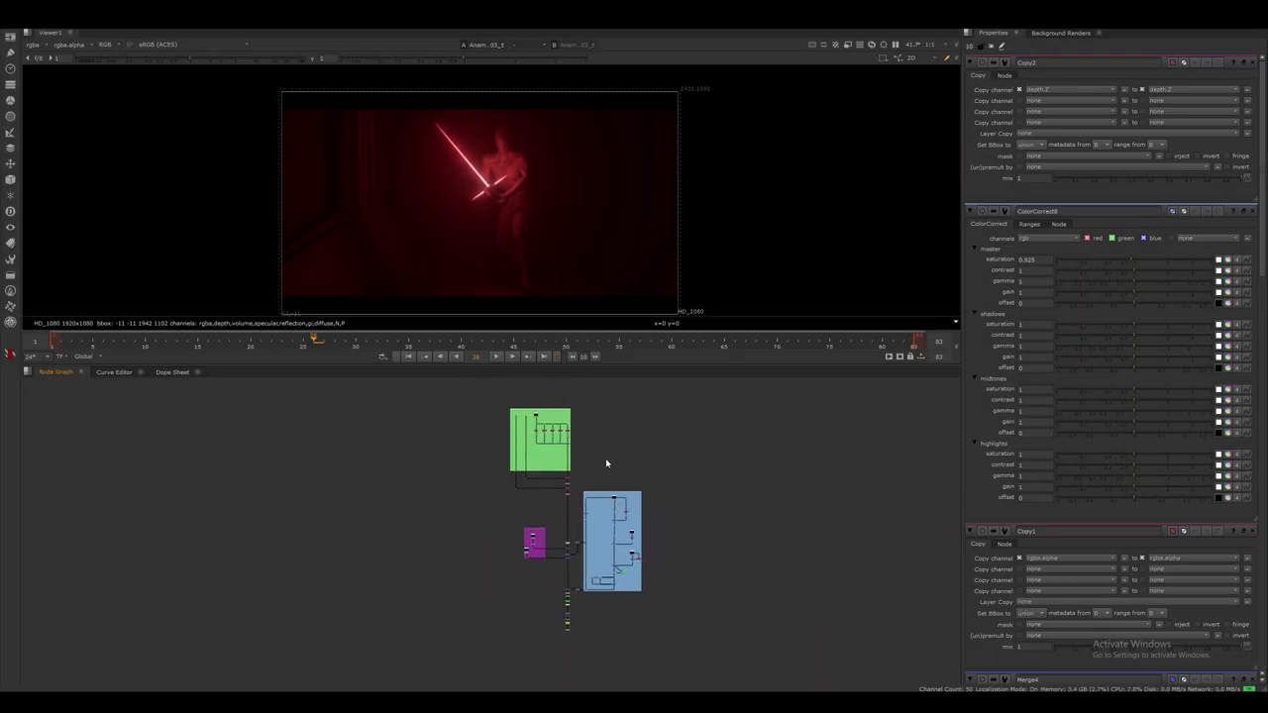
middle_drag(616, 452, 590, 451)
scroll(525, 444, up, 7)
scroll(525, 444, up, 2)
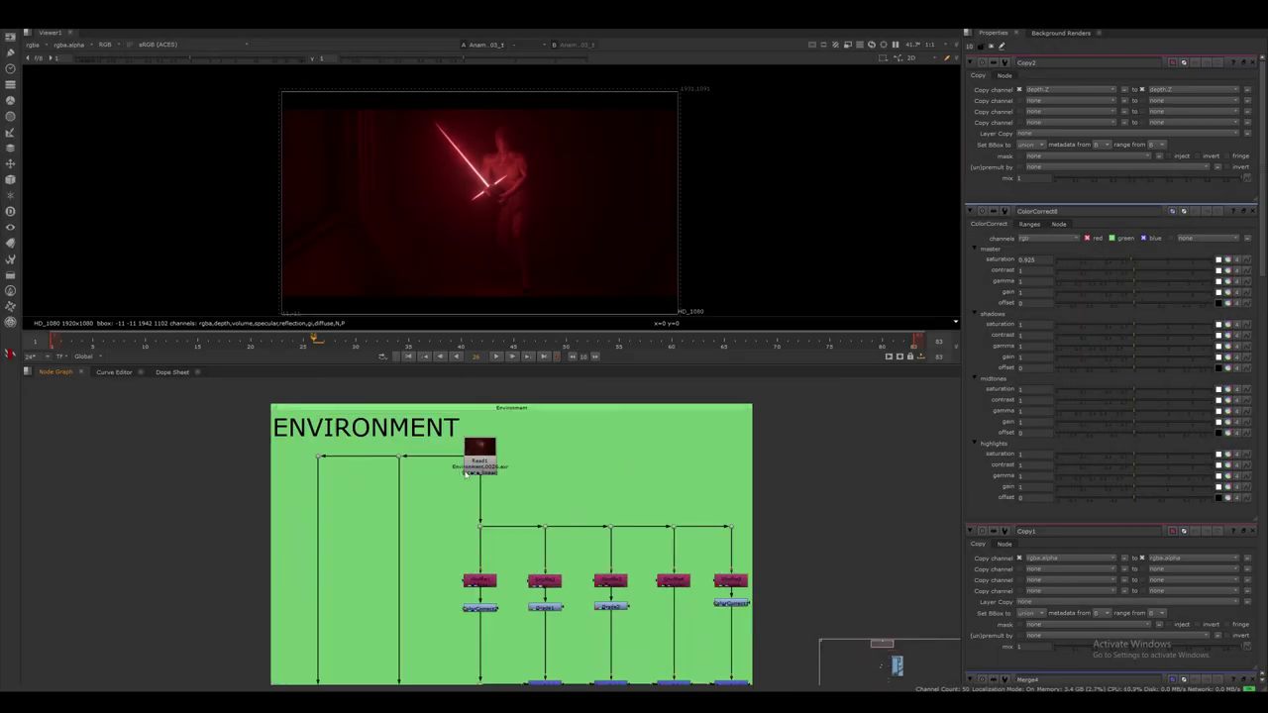
double_click(478, 452)
scroll(485, 457, up, 3)
key(1)
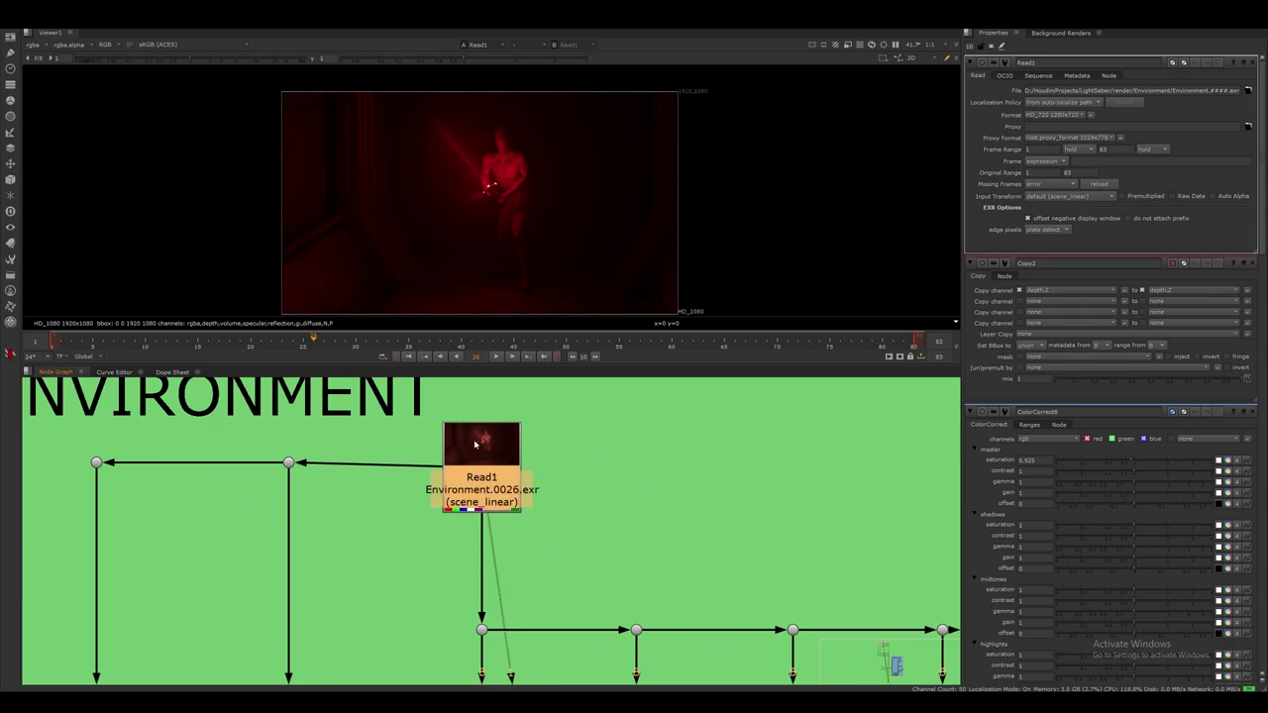
click(494, 358)
drag(485, 352, 441, 354)
Examine the diffuse and gi shuffle nodes and the ColorCorrect2 settings in the Environment comp branch.
middle_drag(589, 500, 519, 384)
scroll(519, 384, down, 2)
double_click(448, 541)
scroll(509, 523, down, 3)
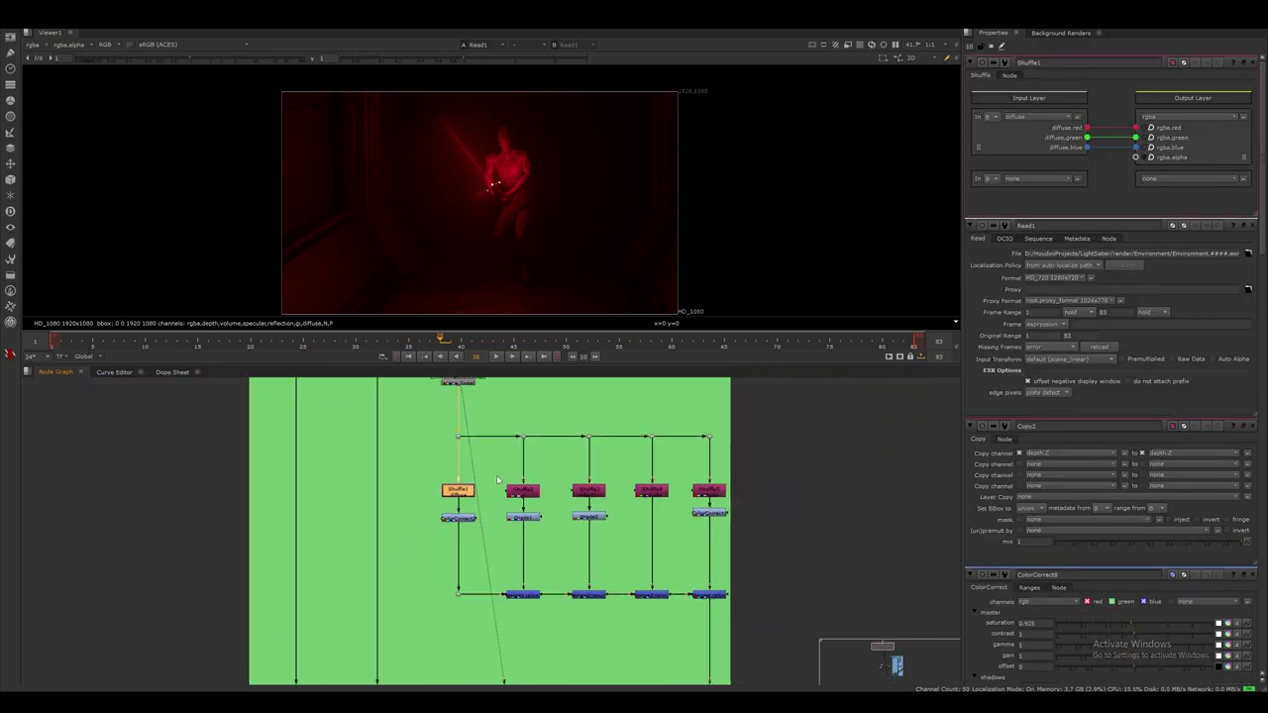
scroll(508, 523, up, 3)
double_click(524, 508)
double_click(436, 548)
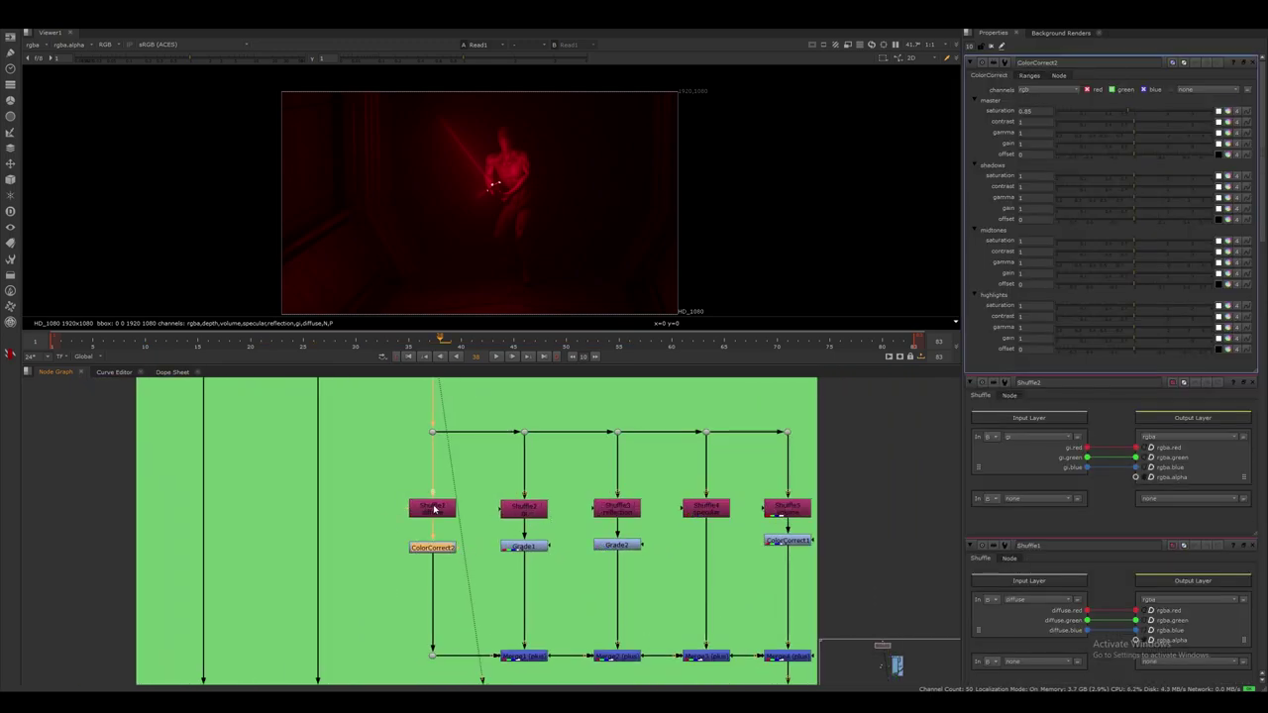
Examine the settings of the gi shuffle, Grade1 and the Merge1 plus node in the Environment branch.
double_click(519, 509)
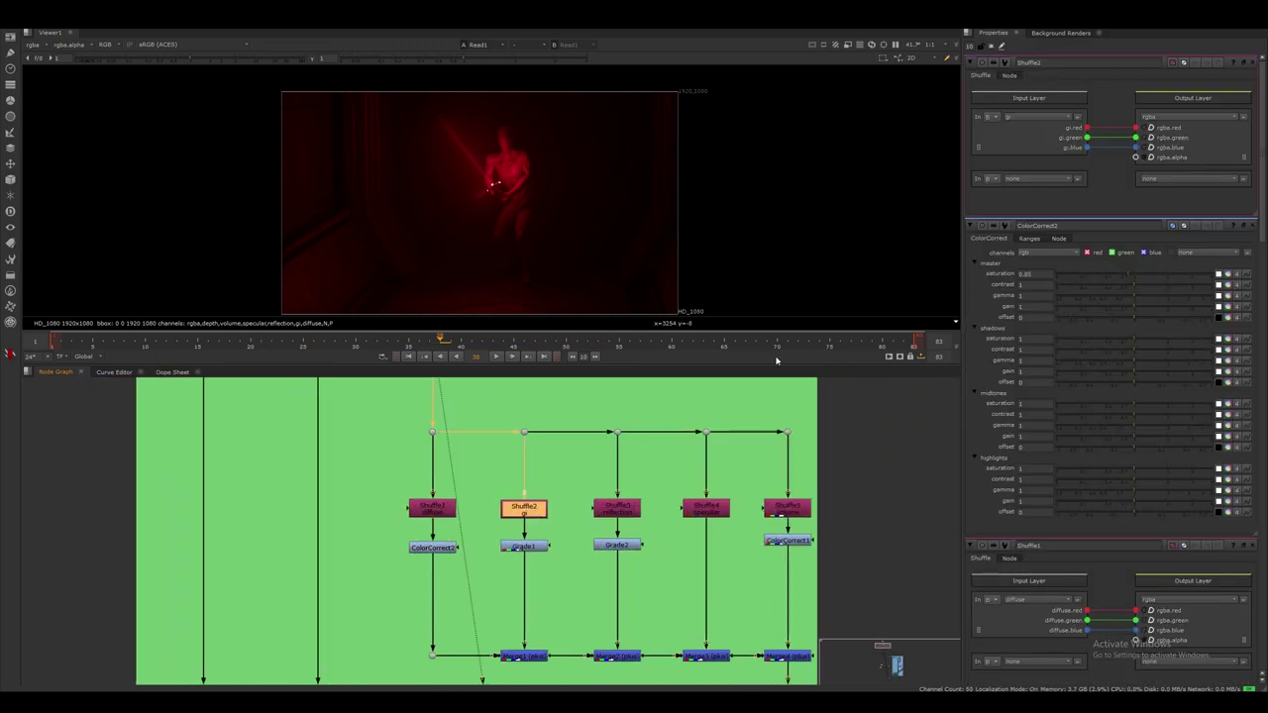
double_click(526, 547)
middle_drag(551, 570, 496, 597)
double_click(485, 629)
Examine the settings of the reflection shuffle, Grade2 and the Merge2 plus node.
double_click(526, 528)
middle_drag(526, 529, 505, 532)
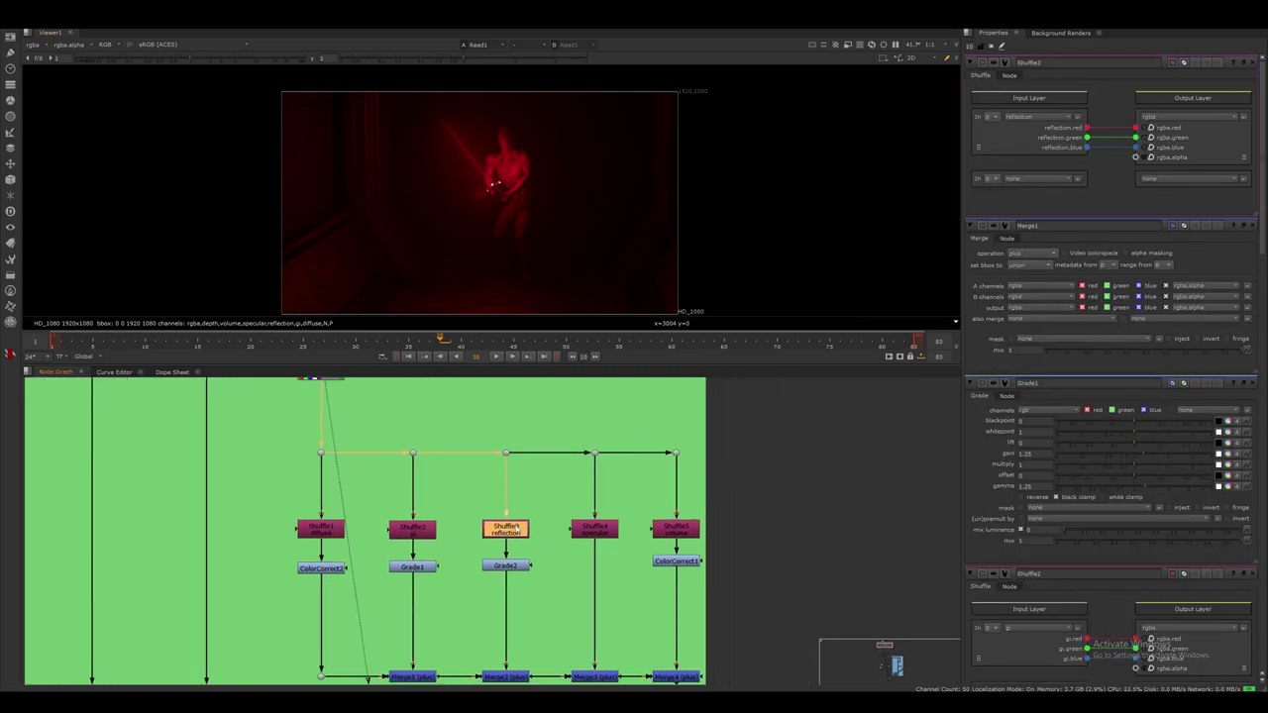
double_click(511, 566)
middle_drag(553, 606, 495, 558)
scroll(538, 557, down, 2)
scroll(539, 609, up, 3)
double_click(489, 591)
scroll(495, 558, down, 1)
Examine the specular and volume shuffles, ColorCorrect1 and the Merge4 plus node.
double_click(521, 494)
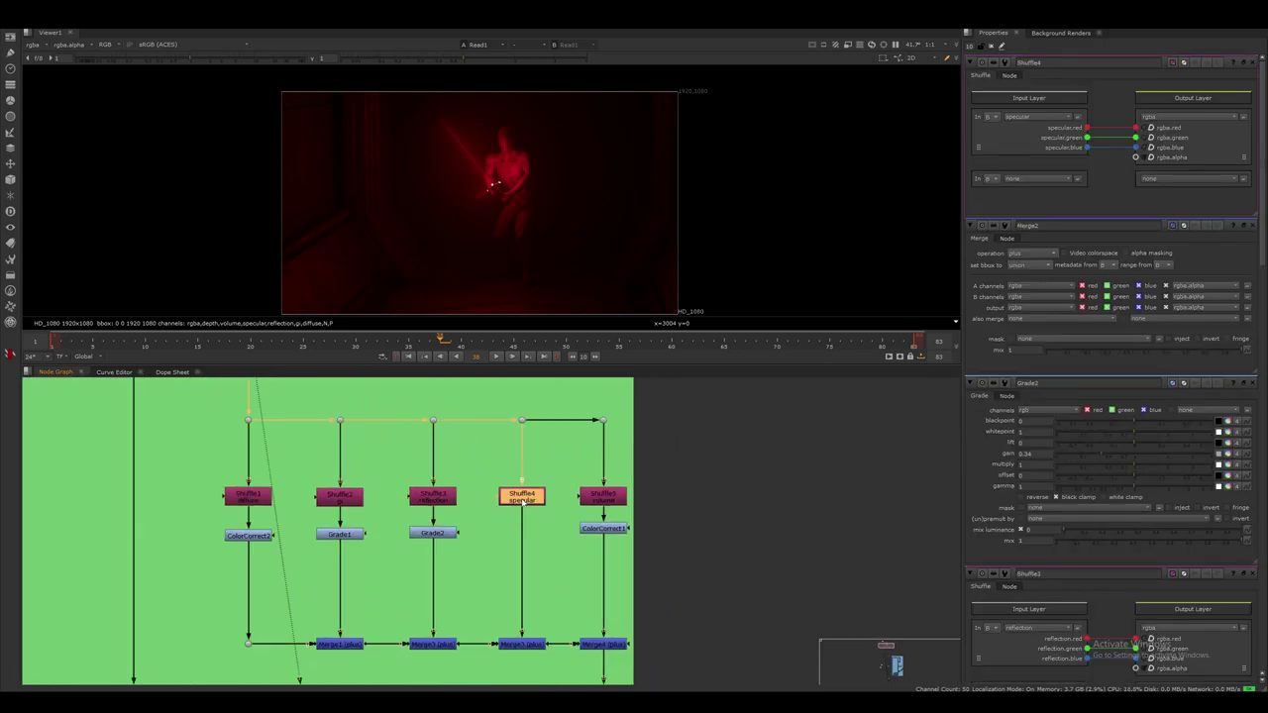
middle_drag(581, 566, 562, 536)
double_click(583, 467)
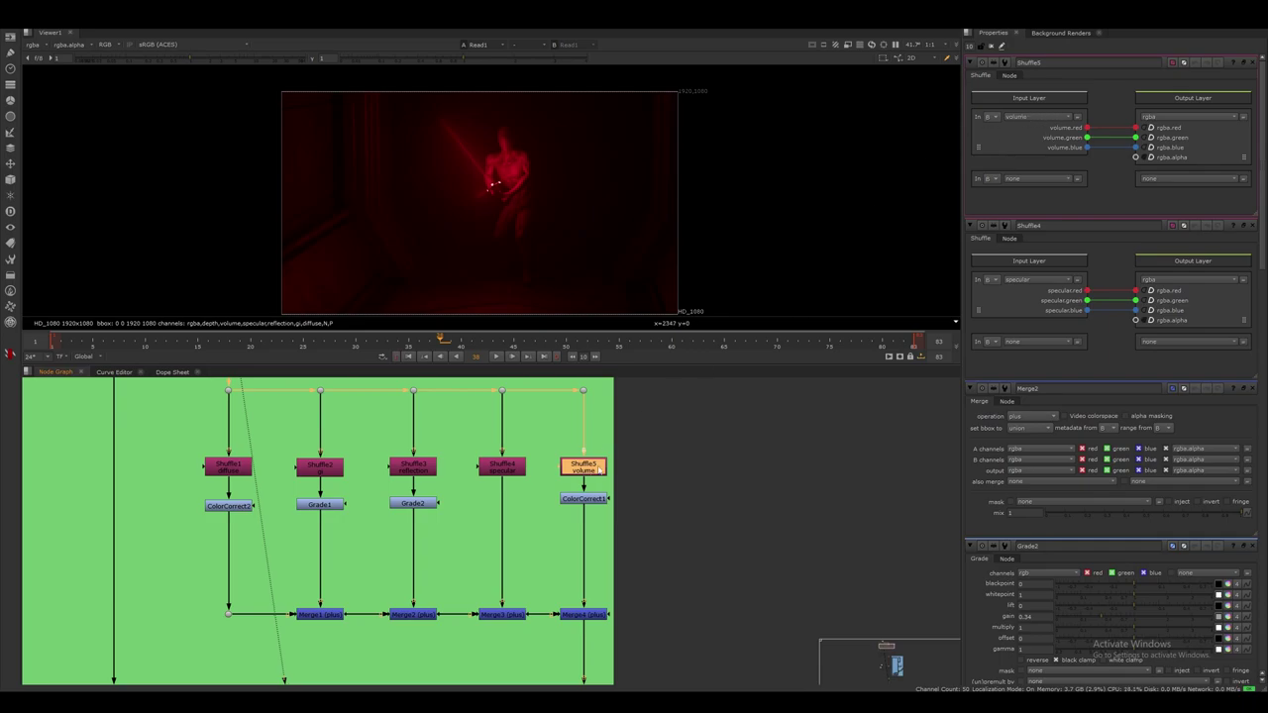
double_click(583, 499)
middle_drag(583, 498, 576, 478)
scroll(607, 552, up, 3)
double_click(606, 533)
Examine Copy1's alpha channel settings and trace its input back to the Environment render in Read1.
scroll(605, 545, down, 3)
middle_drag(609, 634, 620, 562)
scroll(617, 515, down, 2)
scroll(620, 563, up, 4)
double_click(617, 550)
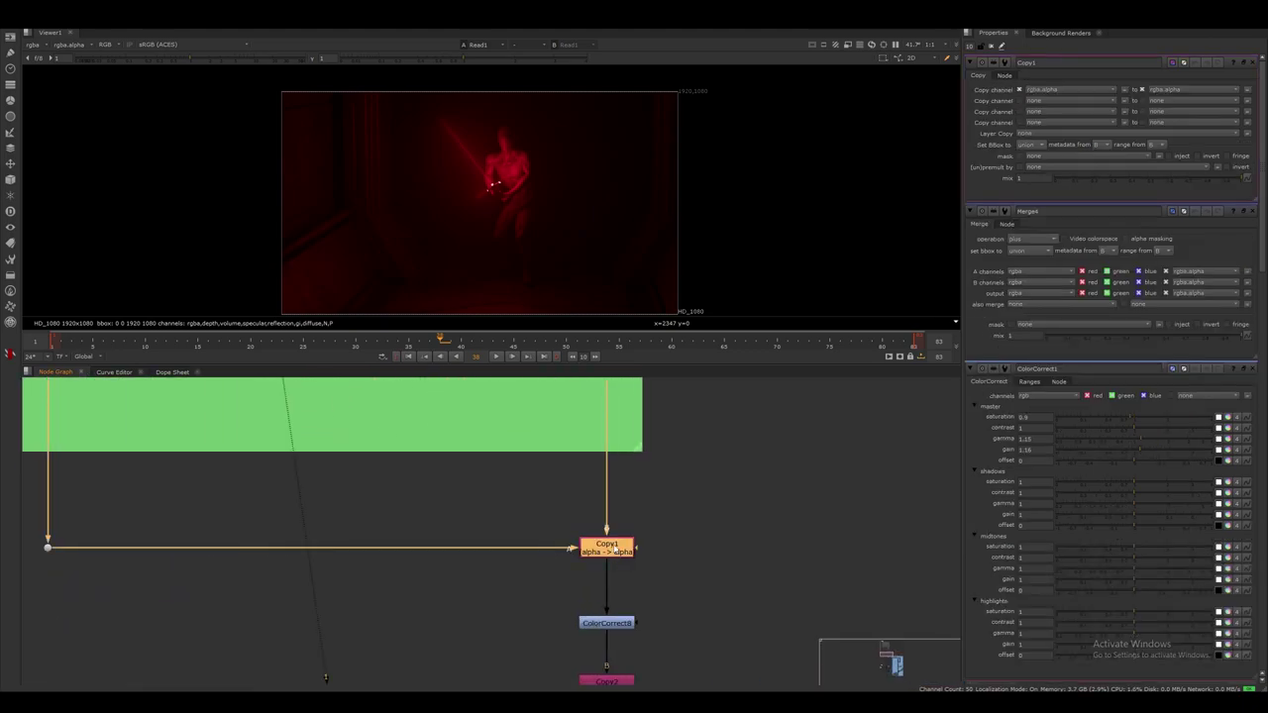
scroll(614, 548, down, 5)
middle_drag(526, 512, 564, 622)
scroll(564, 622, down, 1)
middle_drag(523, 517, 566, 628)
middle_drag(458, 400, 501, 499)
scroll(502, 500, up, 7)
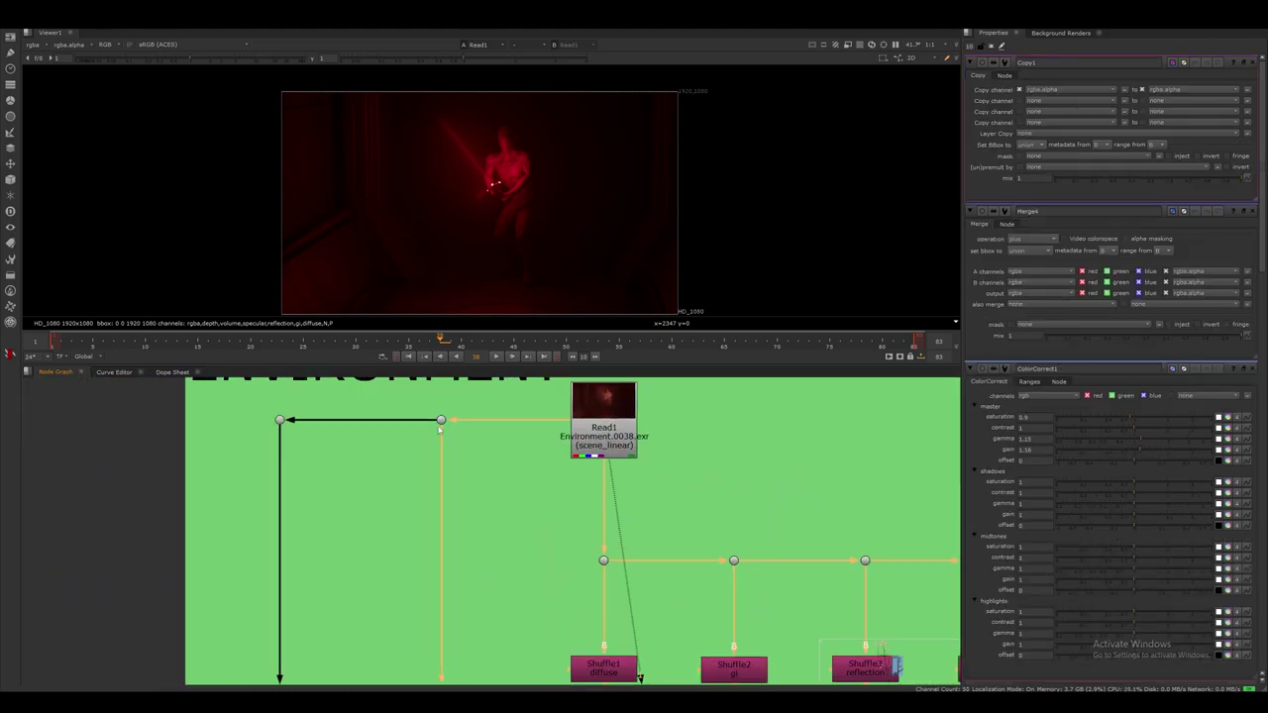
scroll(428, 549, down, 3)
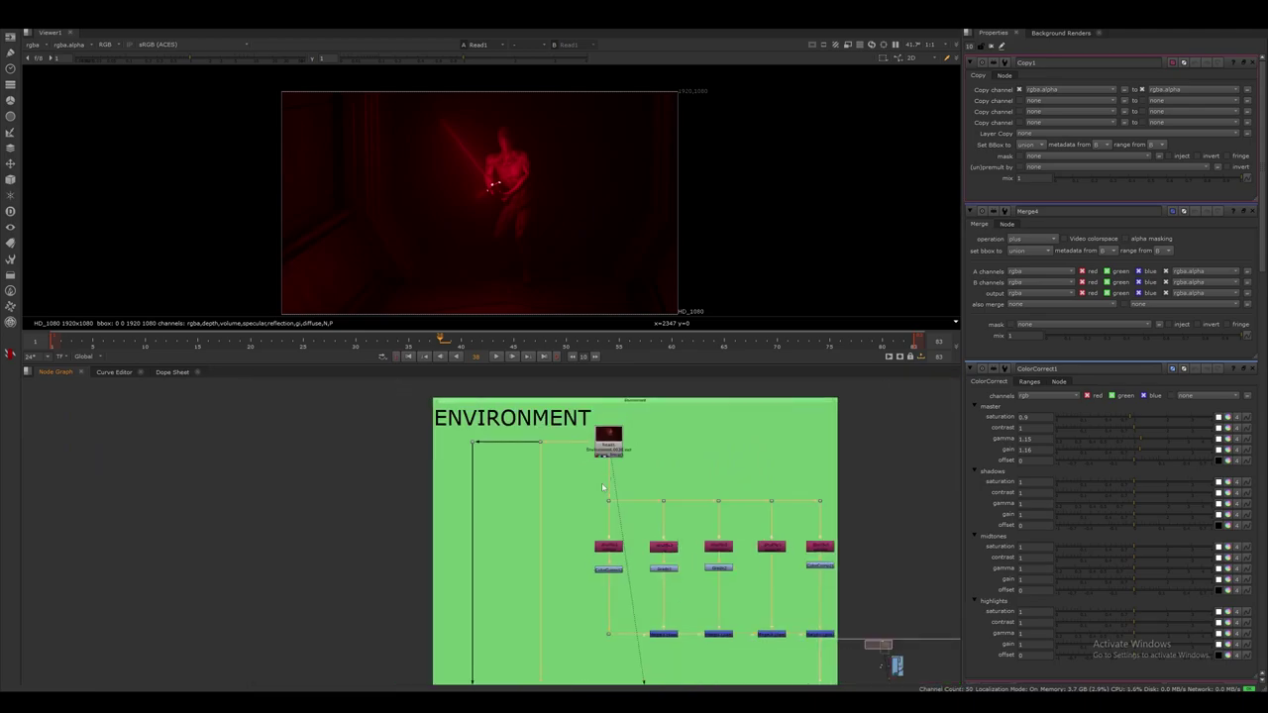
scroll(543, 463, up, 3)
middle_drag(484, 416, 489, 609)
middle_drag(508, 544, 524, 438)
scroll(524, 438, down, 4)
middle_drag(637, 632, 600, 562)
scroll(602, 562, up, 4)
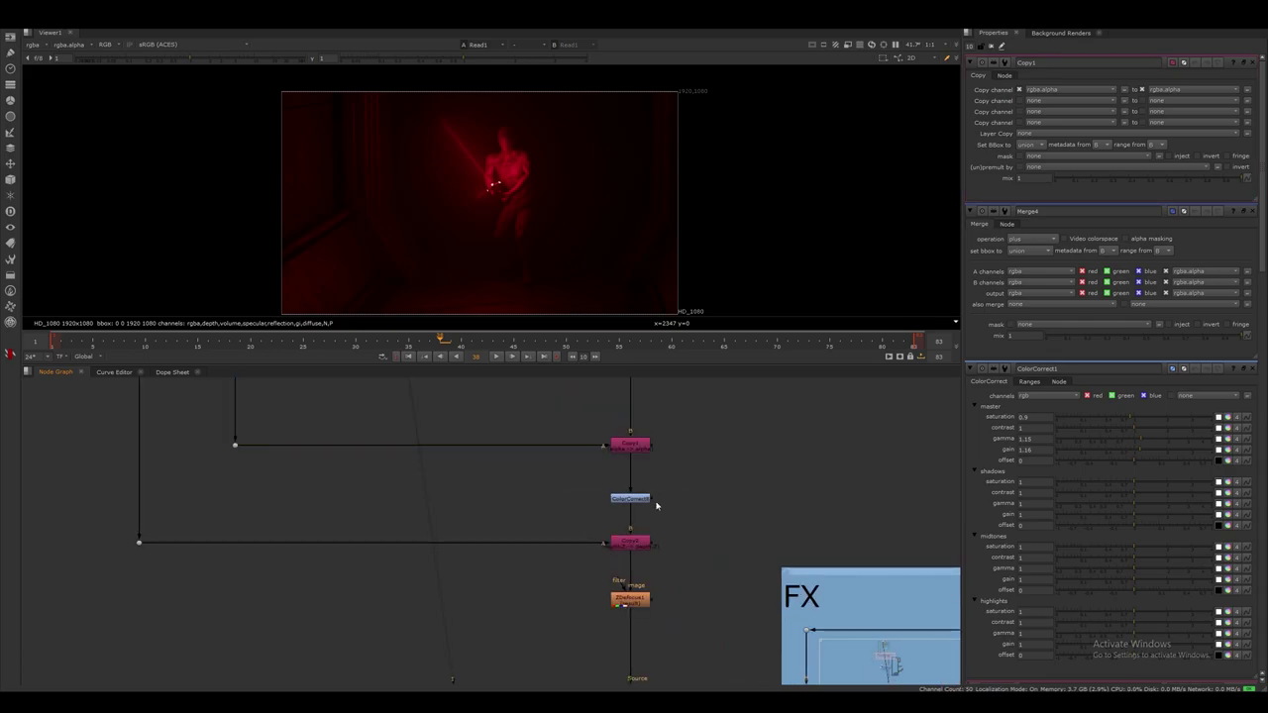
Examine the color correction below Copy1 and Copy2's depth.Z settings, tracing the depth input back to Read1.
double_click(641, 501)
double_click(631, 543)
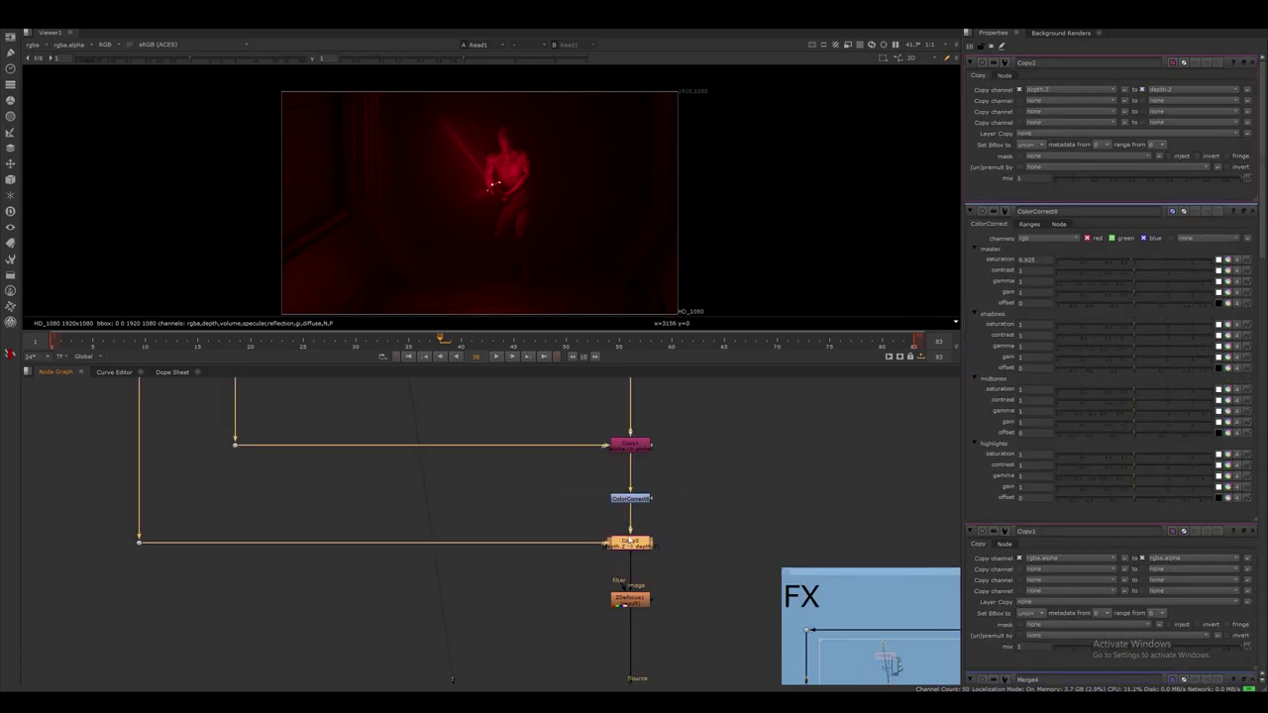
middle_drag(538, 487, 586, 514)
scroll(643, 562, down, 3)
scroll(644, 562, down, 1)
middle_drag(575, 466, 587, 552)
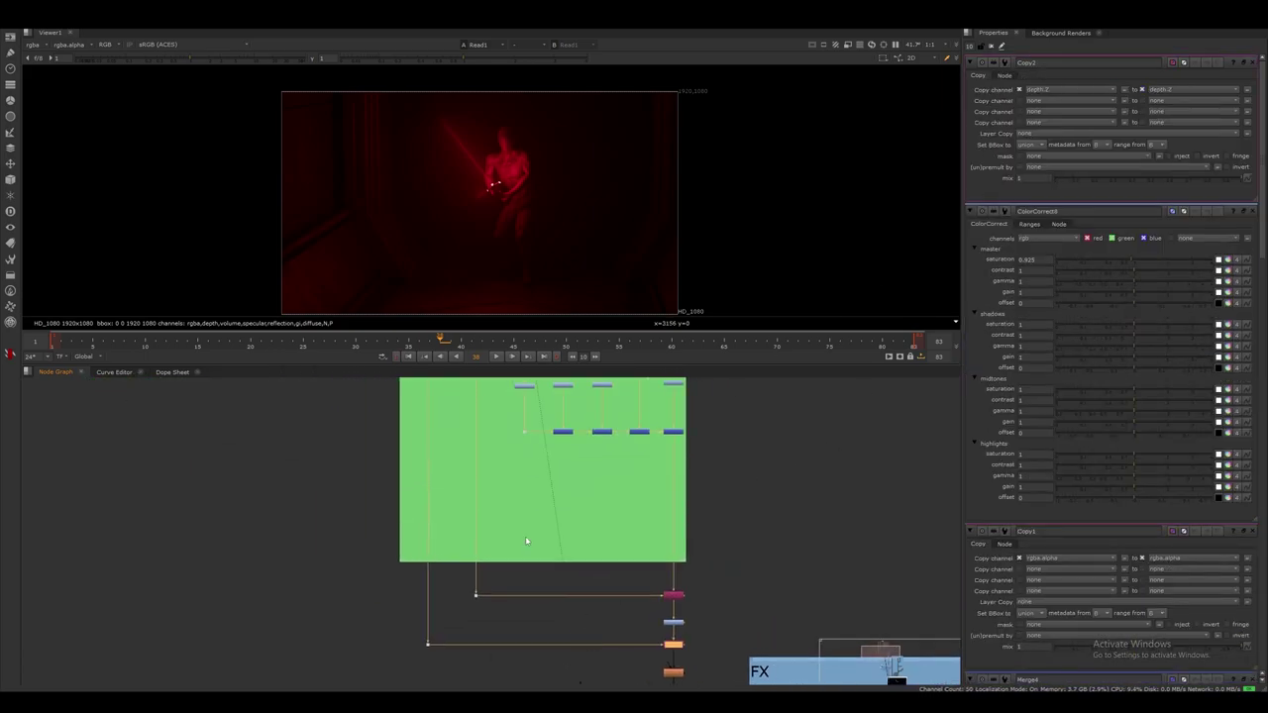
middle_drag(441, 391, 514, 410)
scroll(476, 544, up, 5)
click(440, 428)
scroll(455, 439, down, 4)
middle_drag(526, 668, 501, 522)
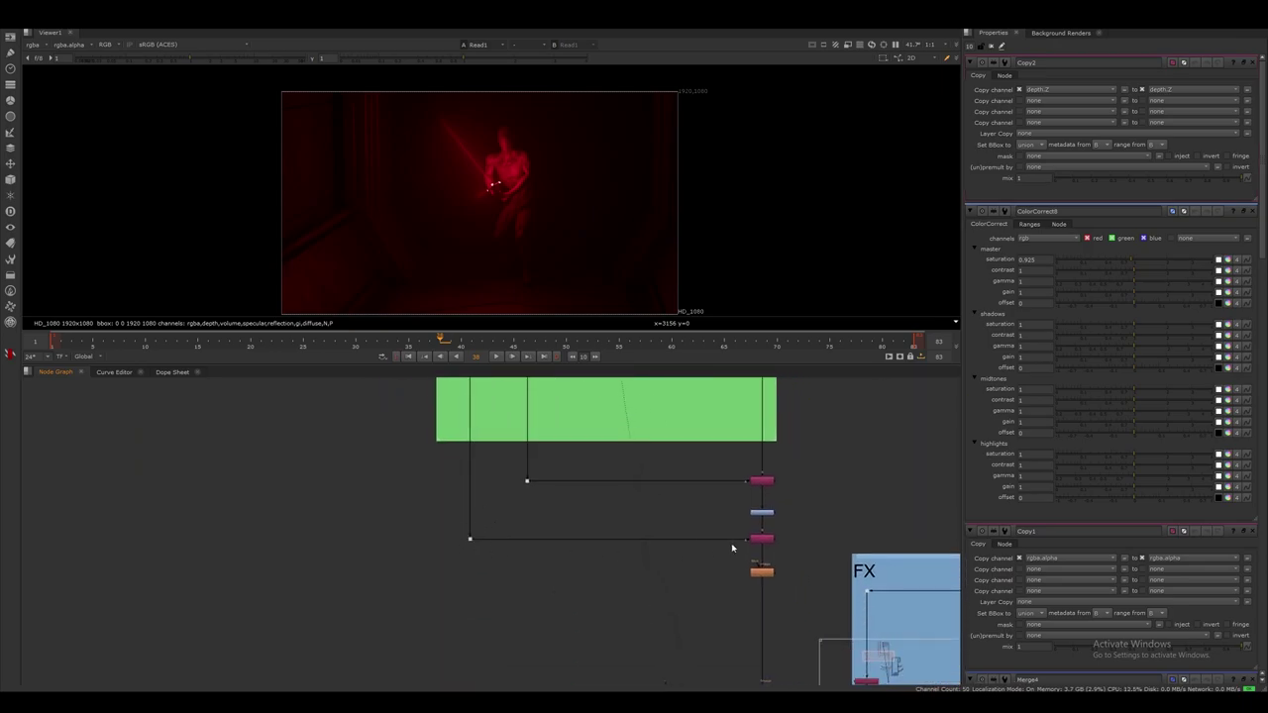
View ZDefocus1 in the viewer, compare it disabled and enabled, and examine its settings.
scroll(733, 548, up, 10)
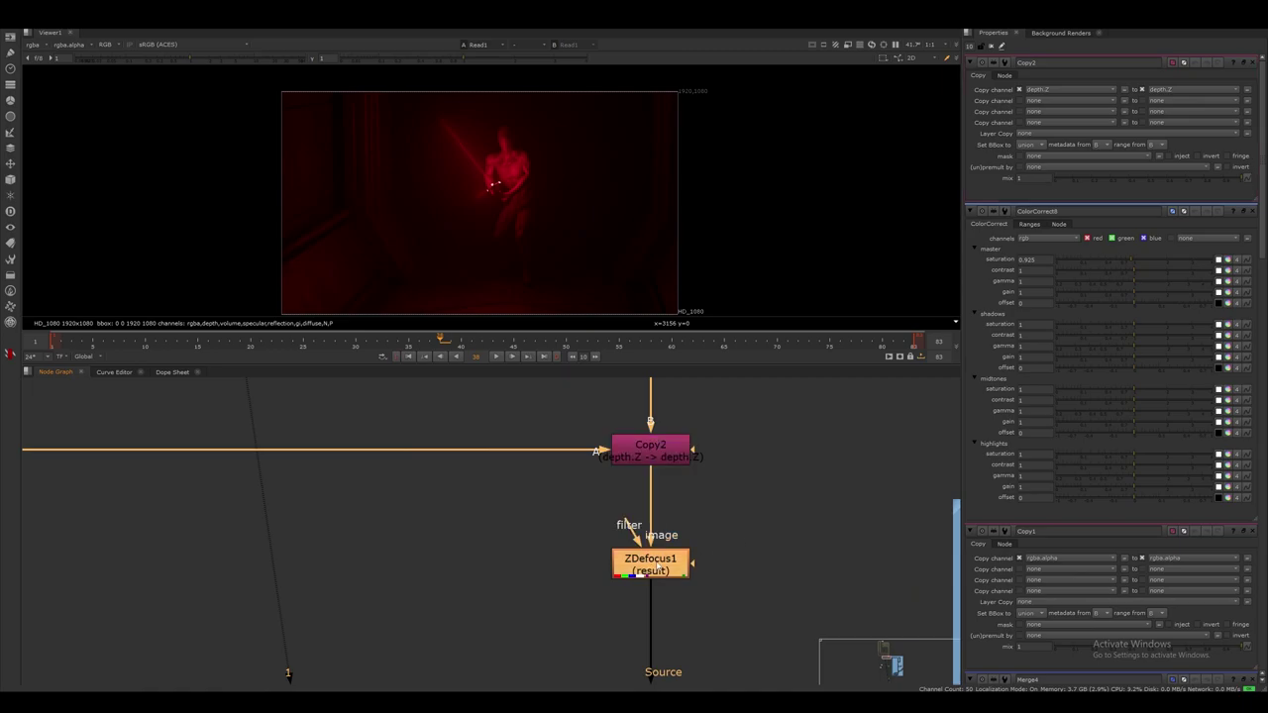
key(1)
key(d)
key(d)
double_click(651, 567)
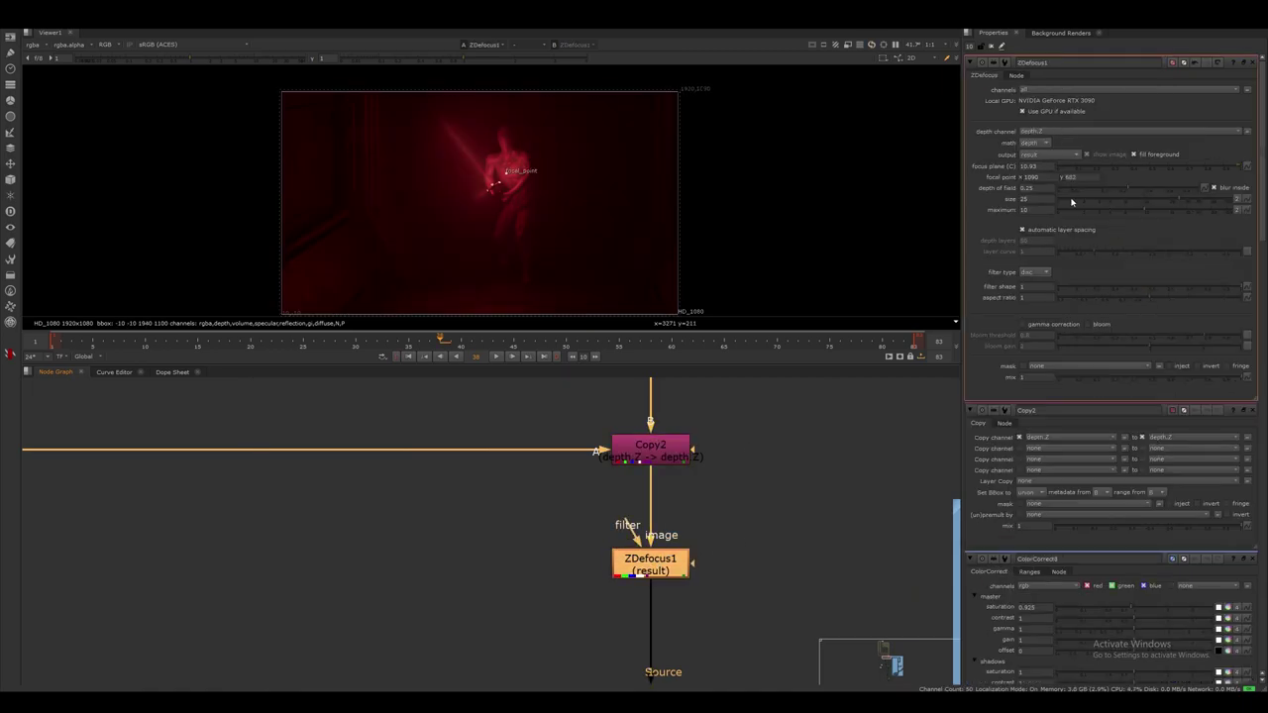
middle_drag(766, 548, 730, 498)
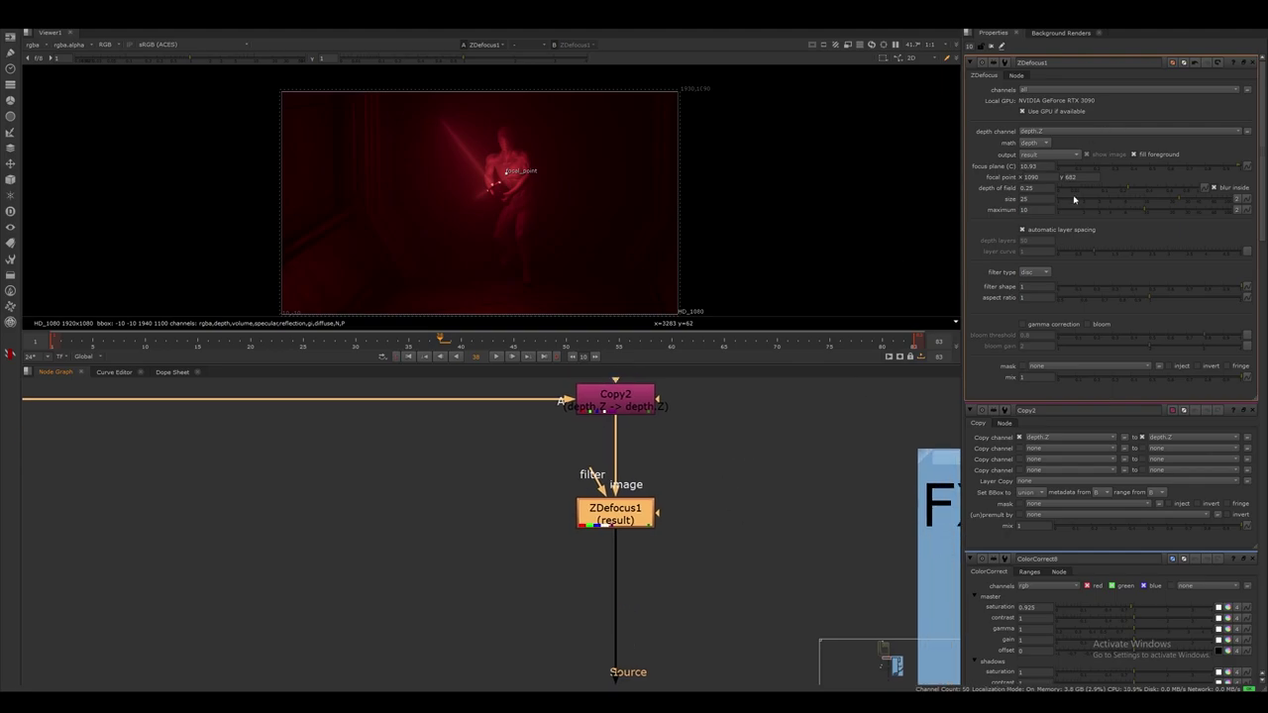
Preview ZDefocus1's focal plane setup output, and return its output to result.
click(1040, 156)
click(1045, 166)
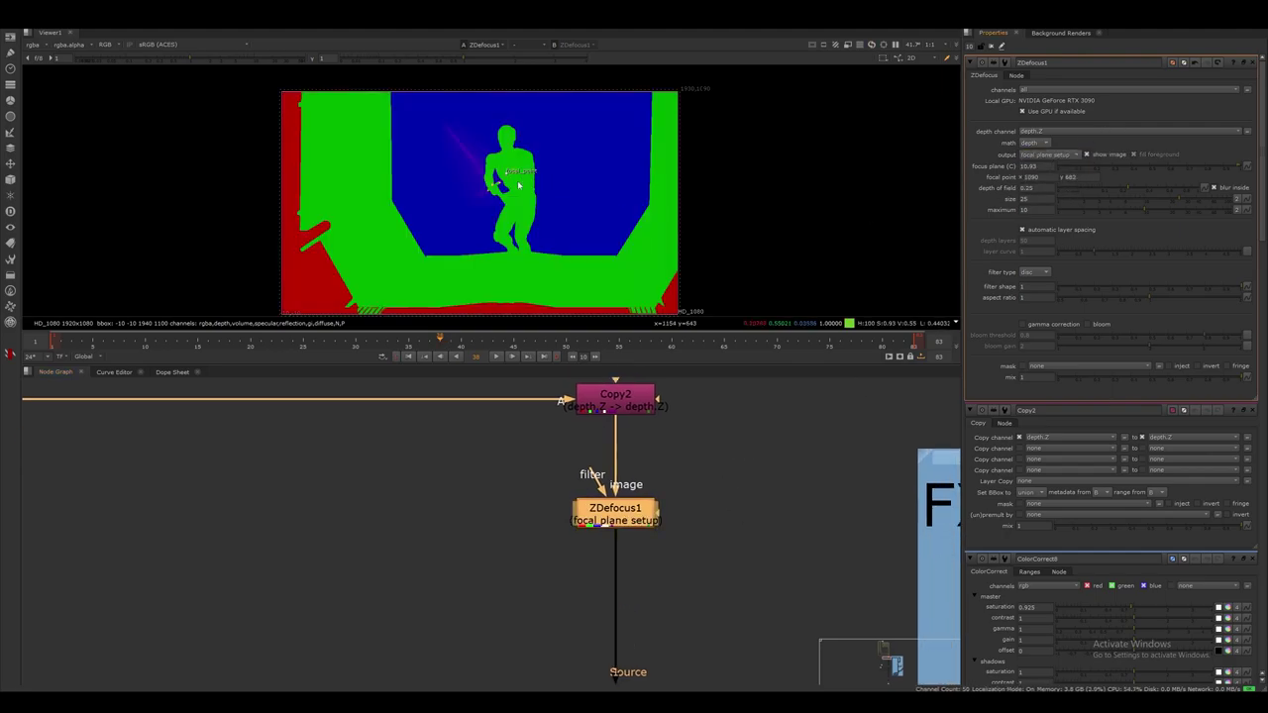
click(1041, 155)
click(1053, 149)
Examine Denoise1's settings and view its result in the viewer.
scroll(733, 502, down, 10)
scroll(692, 486, up, 8)
double_click(694, 505)
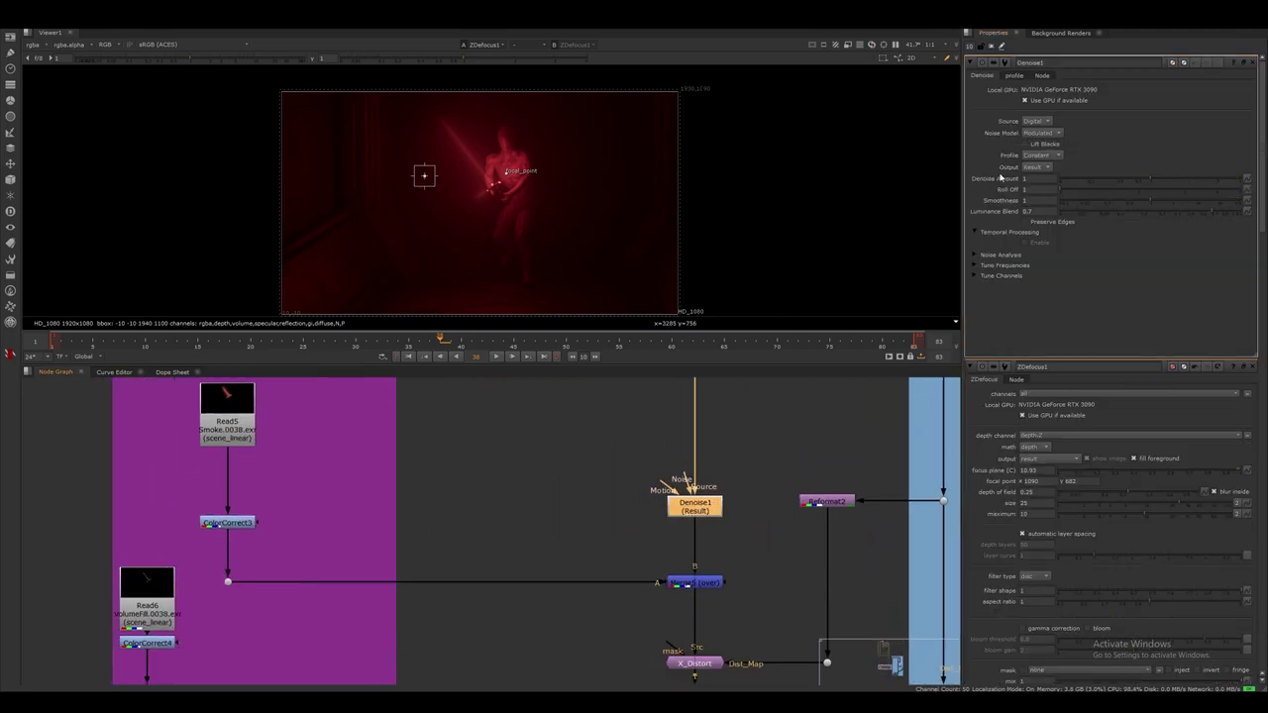
scroll(660, 514, down, 2)
middle_drag(517, 507, 665, 494)
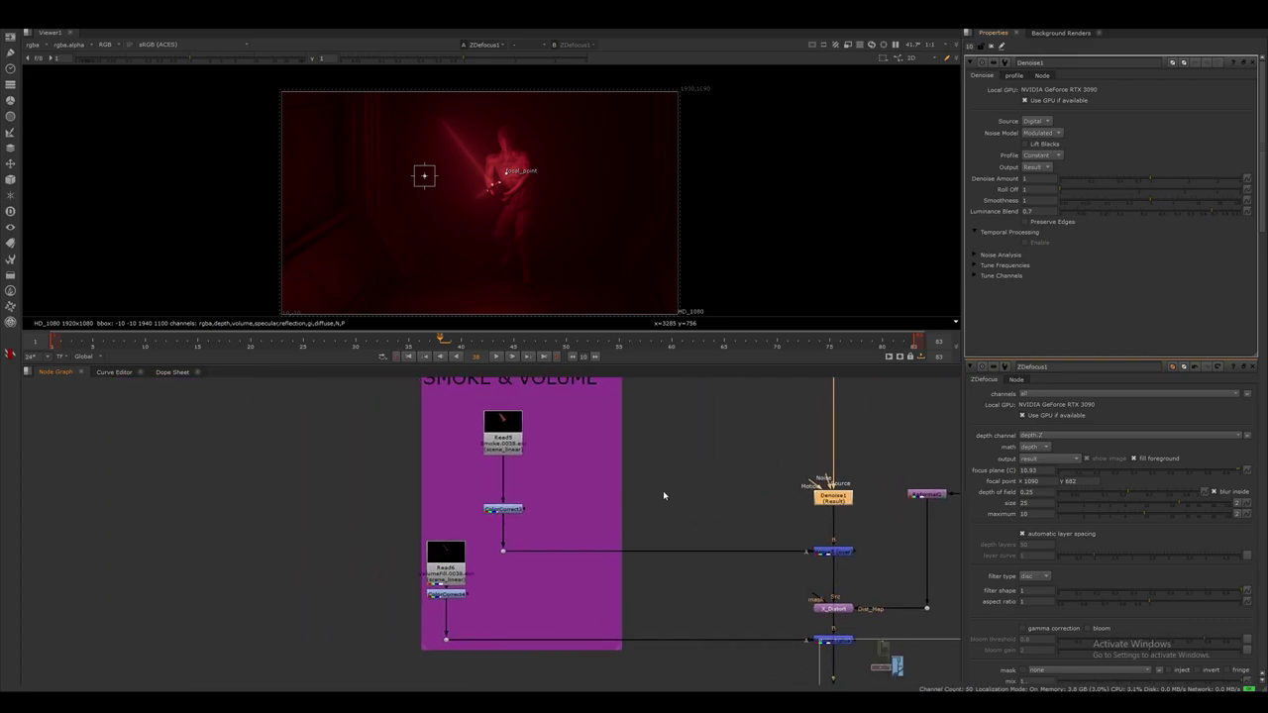
scroll(503, 475, up, 4)
middle_drag(505, 478, 515, 523)
scroll(561, 502, down, 3)
click(528, 466)
middle_drag(812, 536, 728, 491)
click(779, 498)
key(1)
click(625, 502)
View the Smoke render from Read5, play it back and examine the ColorCorrect3 settings.
scroll(728, 490, down, 3)
double_click(562, 442)
middle_drag(593, 437, 588, 459)
key(1)
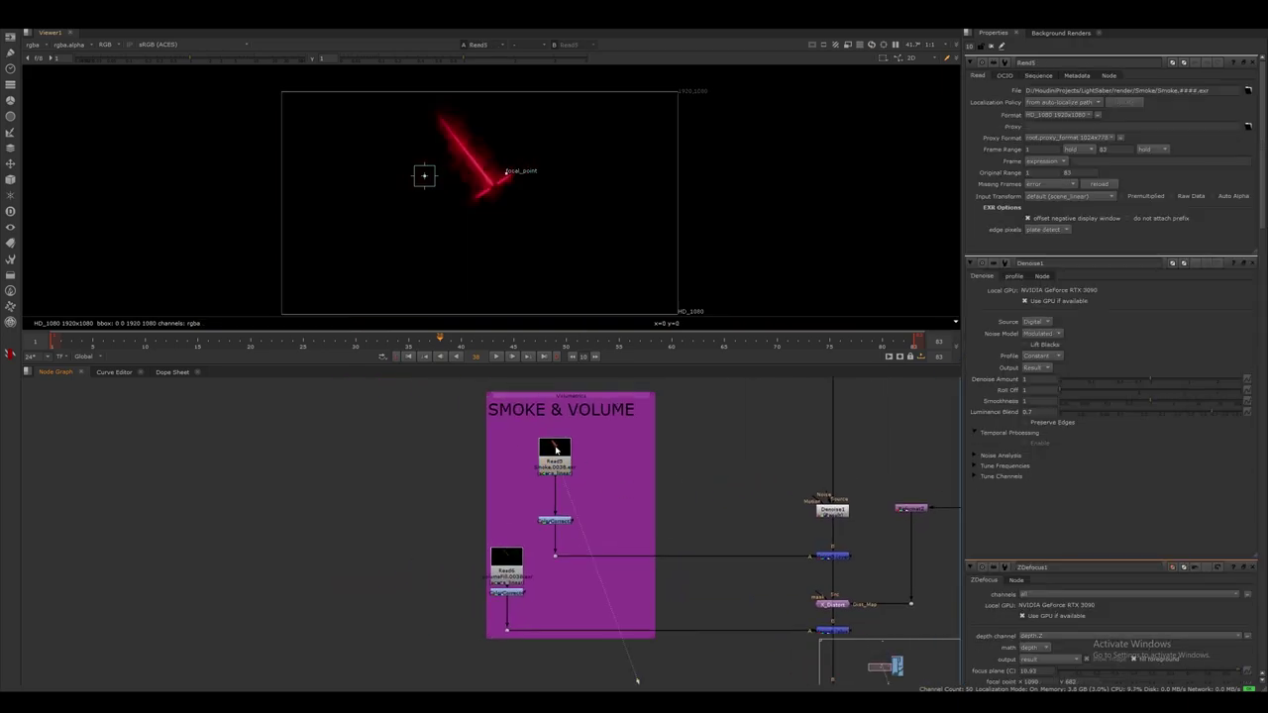
click(496, 358)
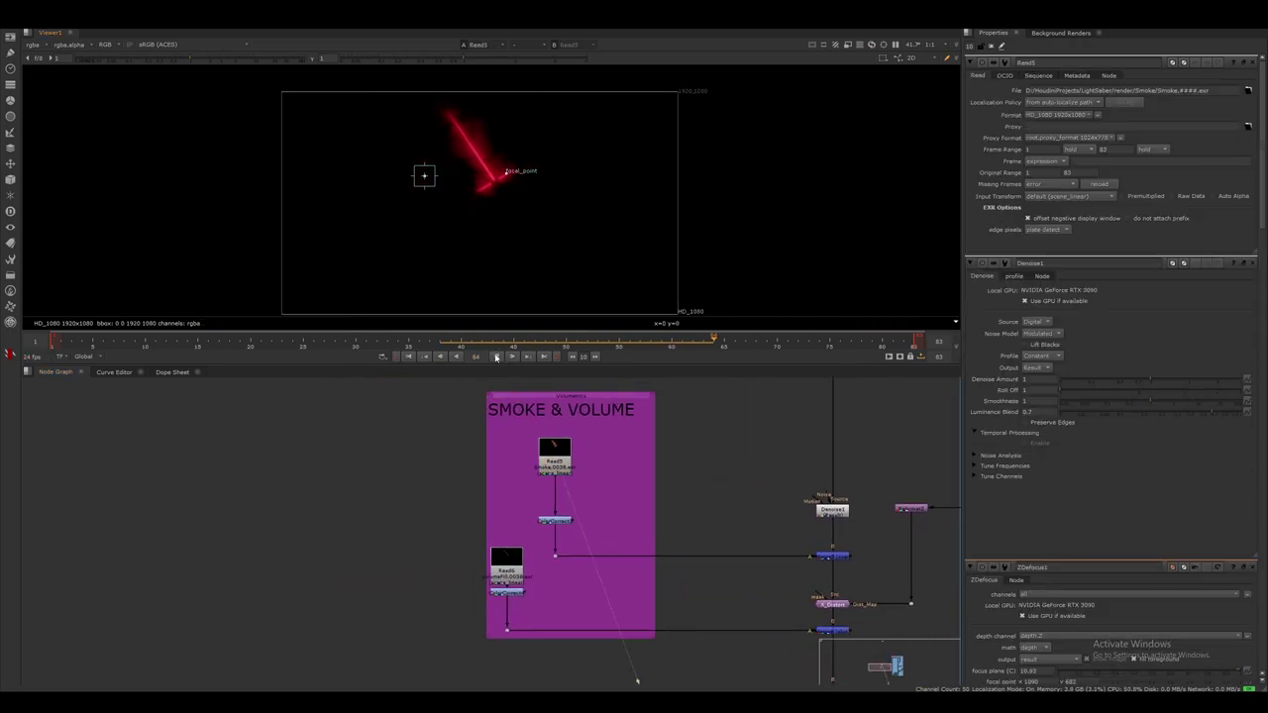
middle_drag(672, 533, 645, 488)
double_click(528, 477)
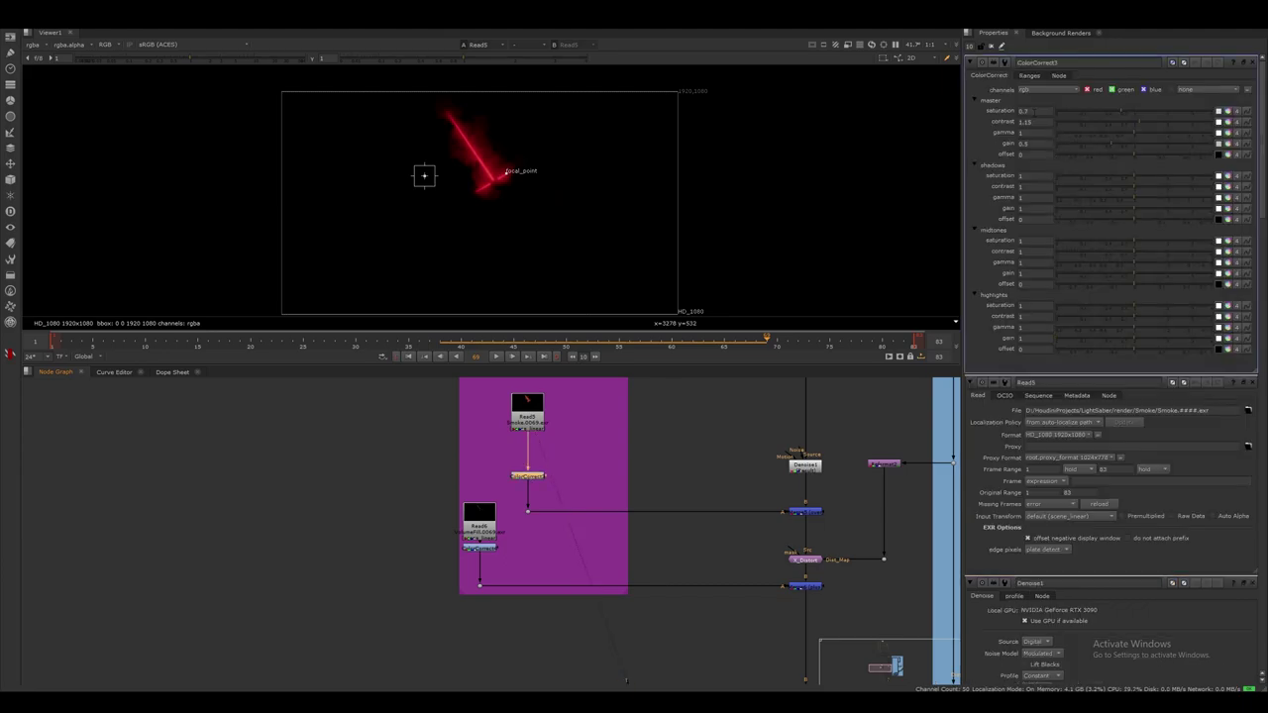
Examine the Merge5 over node and view the smoke composited onto the environment at closer range.
middle_drag(750, 505, 674, 495)
double_click(732, 503)
key(1)
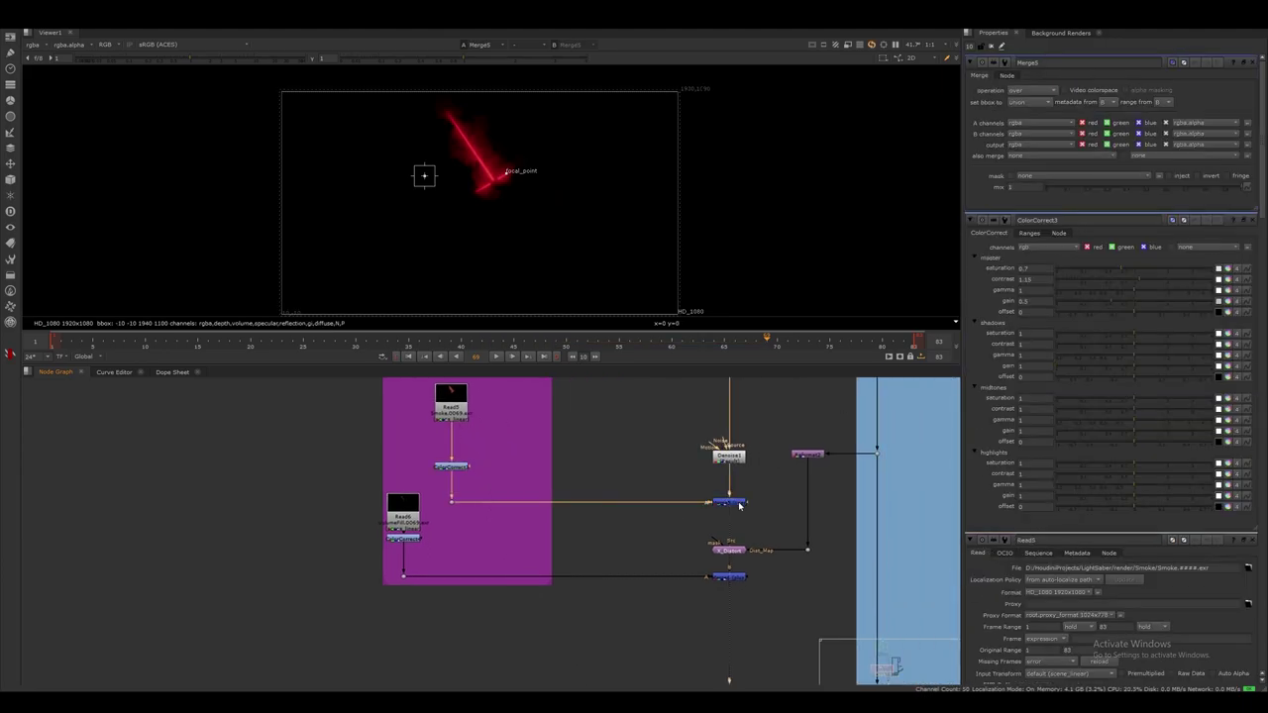
scroll(465, 147, up, 3)
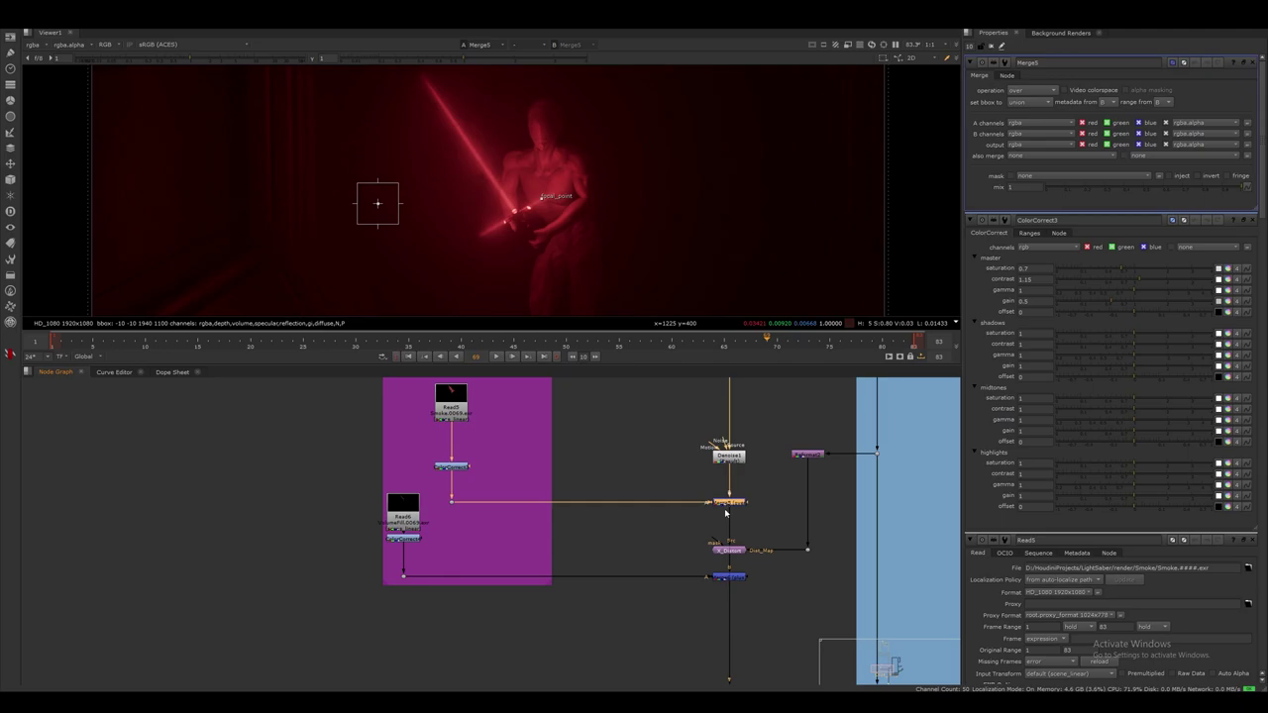
View the VolumeFill render from Read6 and its ColorCorrect4 result and settings.
mouse_move(671, 526)
middle_down()
mouse_move(615, 504)
mouse_move(680, 538)
mouse_move(659, 511)
middle_up()
scroll(604, 506, down, 1)
click(516, 491)
key(1)
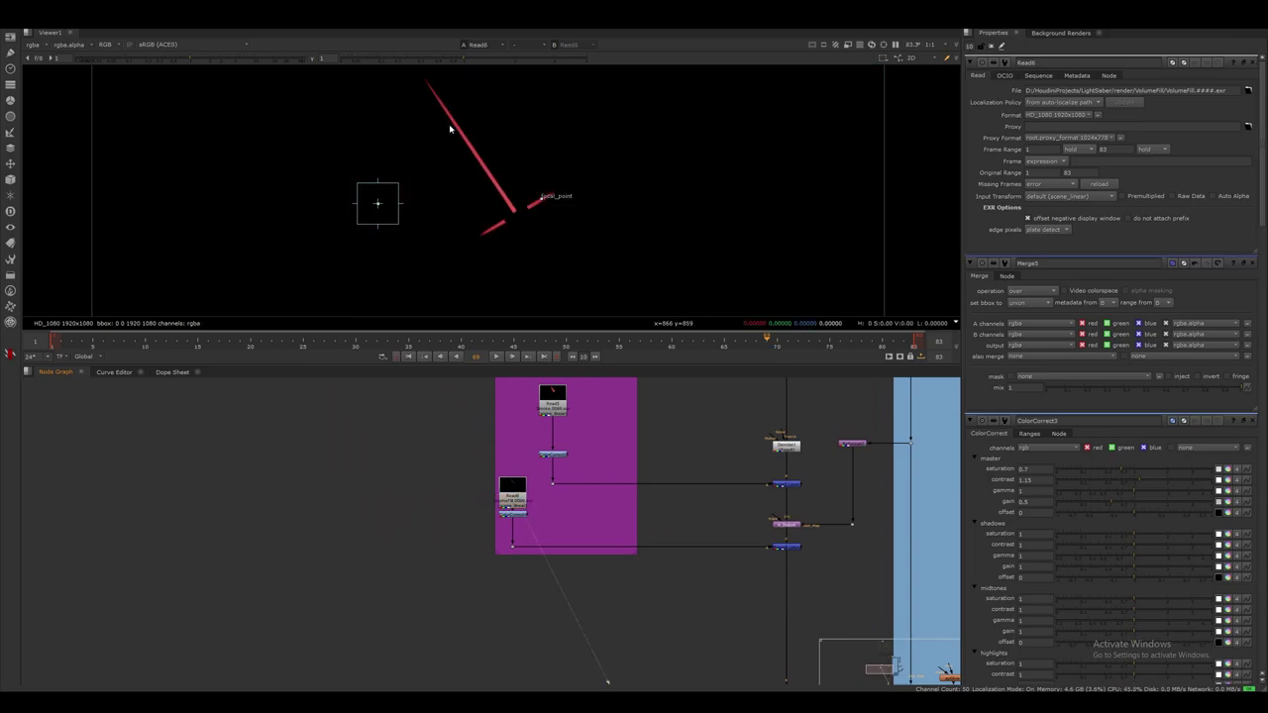
click(513, 513)
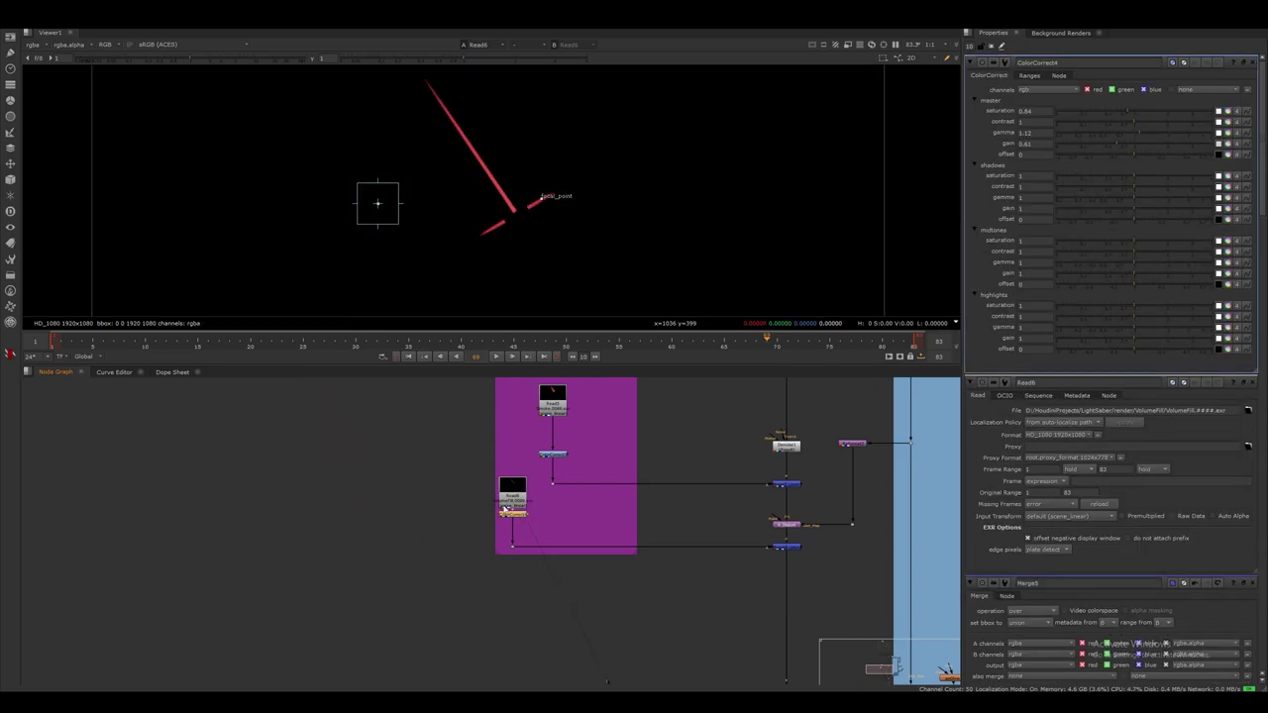
key(1)
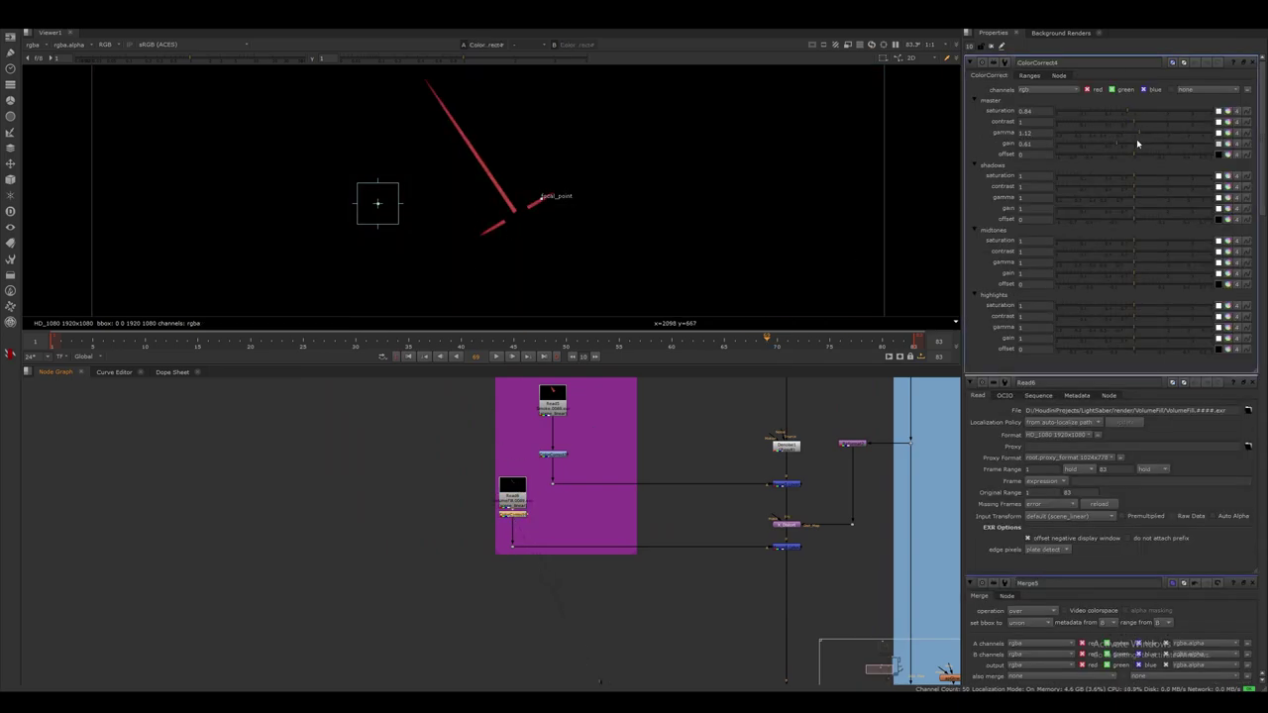
Examine the Merge6 plus node and compare the composite with the volume fill merge disabled and enabled.
middle_drag(701, 511, 603, 500)
click(697, 573)
double_click(697, 538)
key(1)
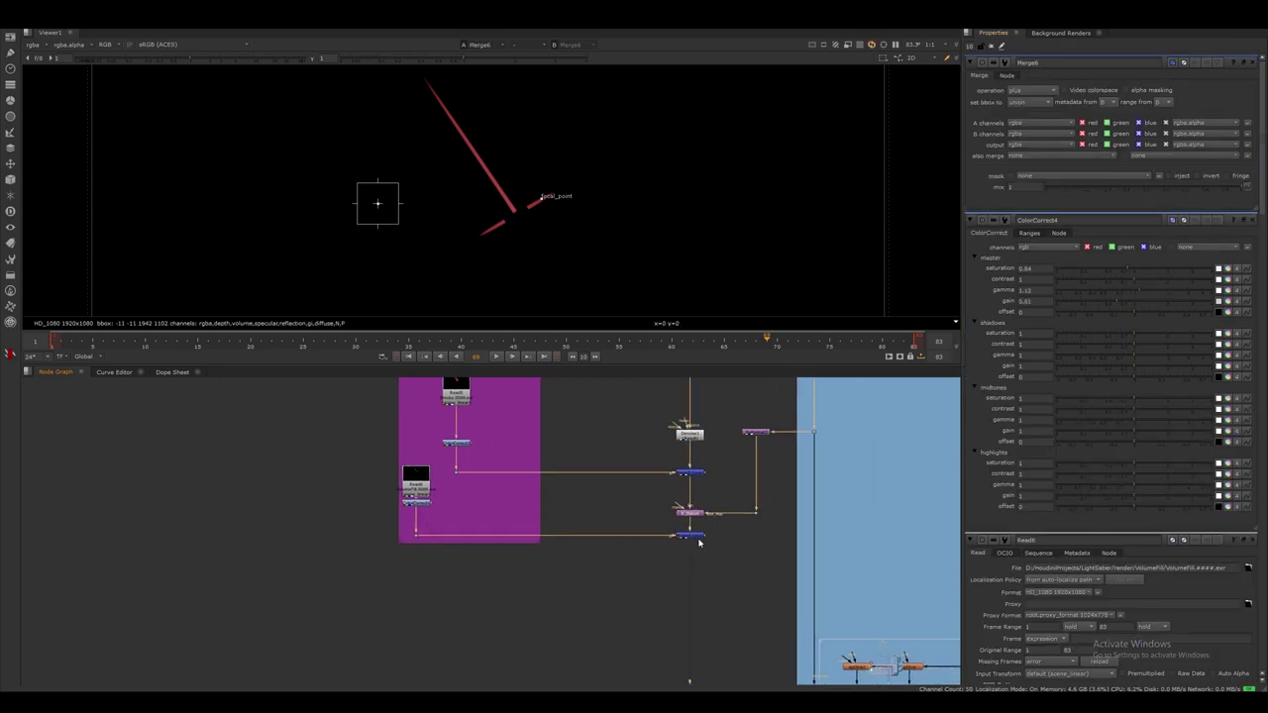
click(696, 538)
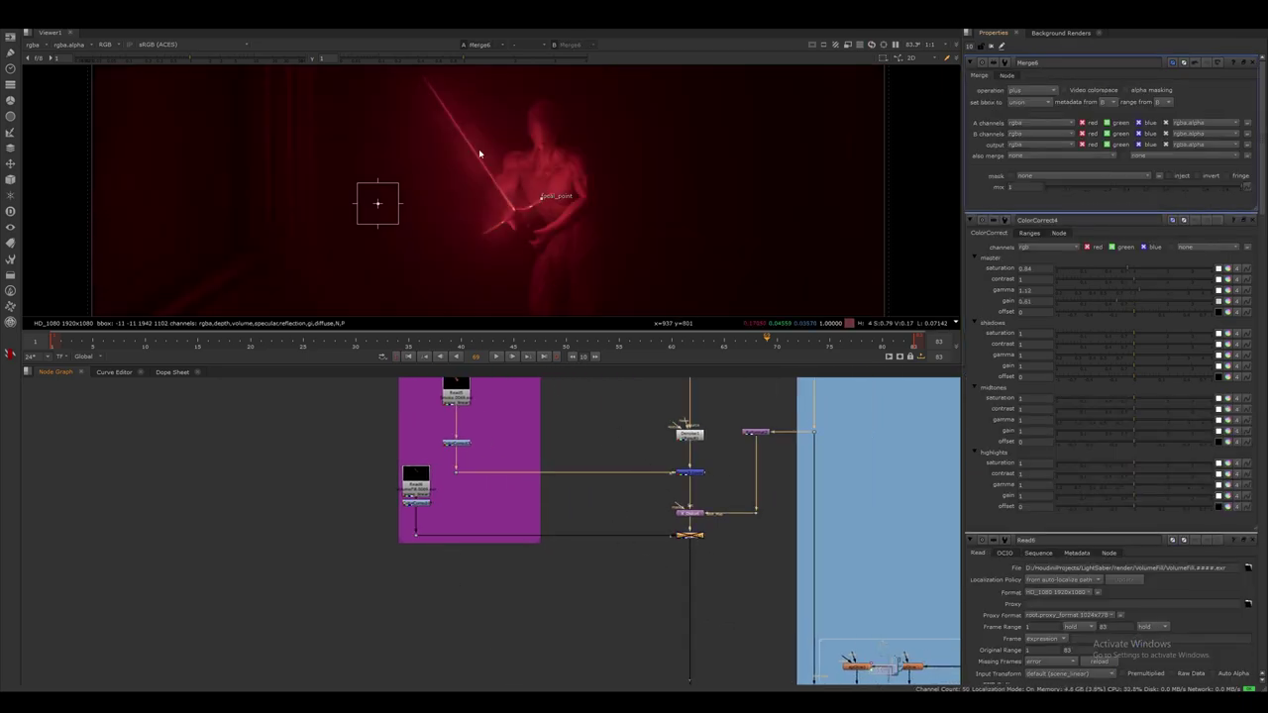
key(d)
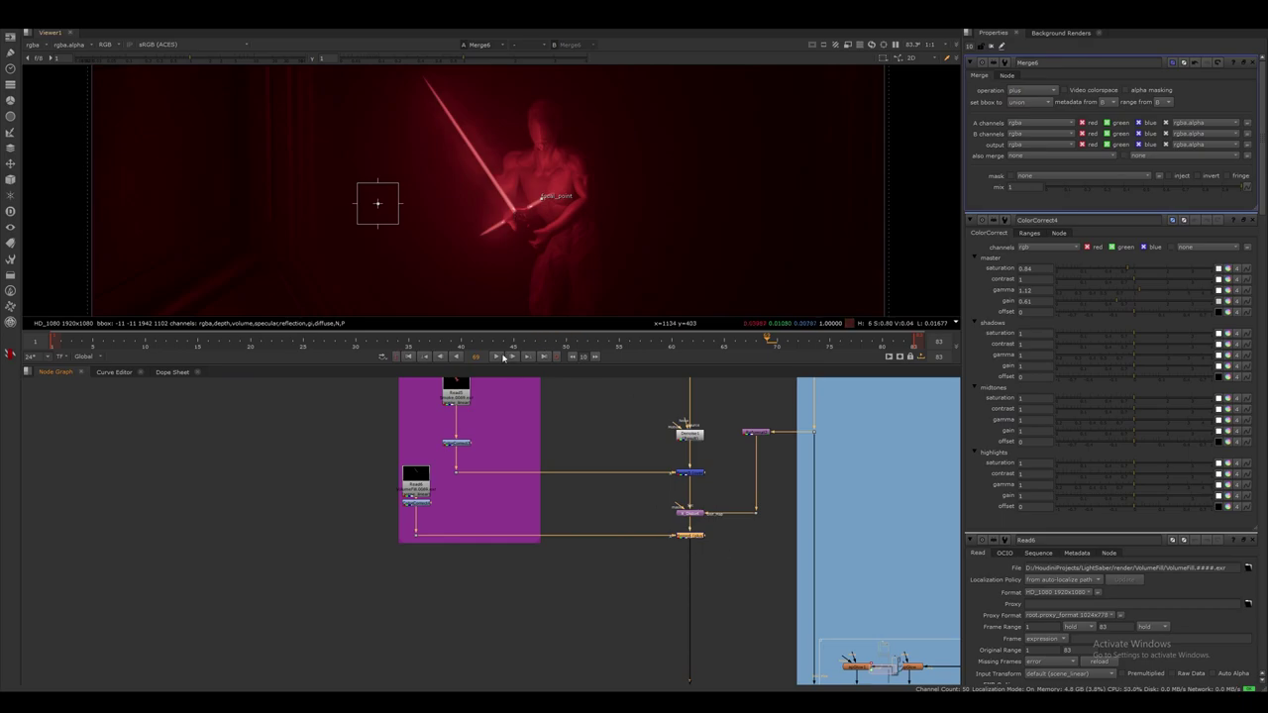
View the Main render from Read2 in the FX branch, play it back and fit it in the viewer.
click(735, 555)
scroll(735, 555, down, 3)
middle_drag(735, 555, 647, 589)
scroll(690, 467, down, 3)
scroll(685, 462, up, 4)
middle_drag(685, 461, 655, 466)
scroll(687, 445, up, 3)
scroll(687, 444, down, 3)
double_click(734, 460)
key(1)
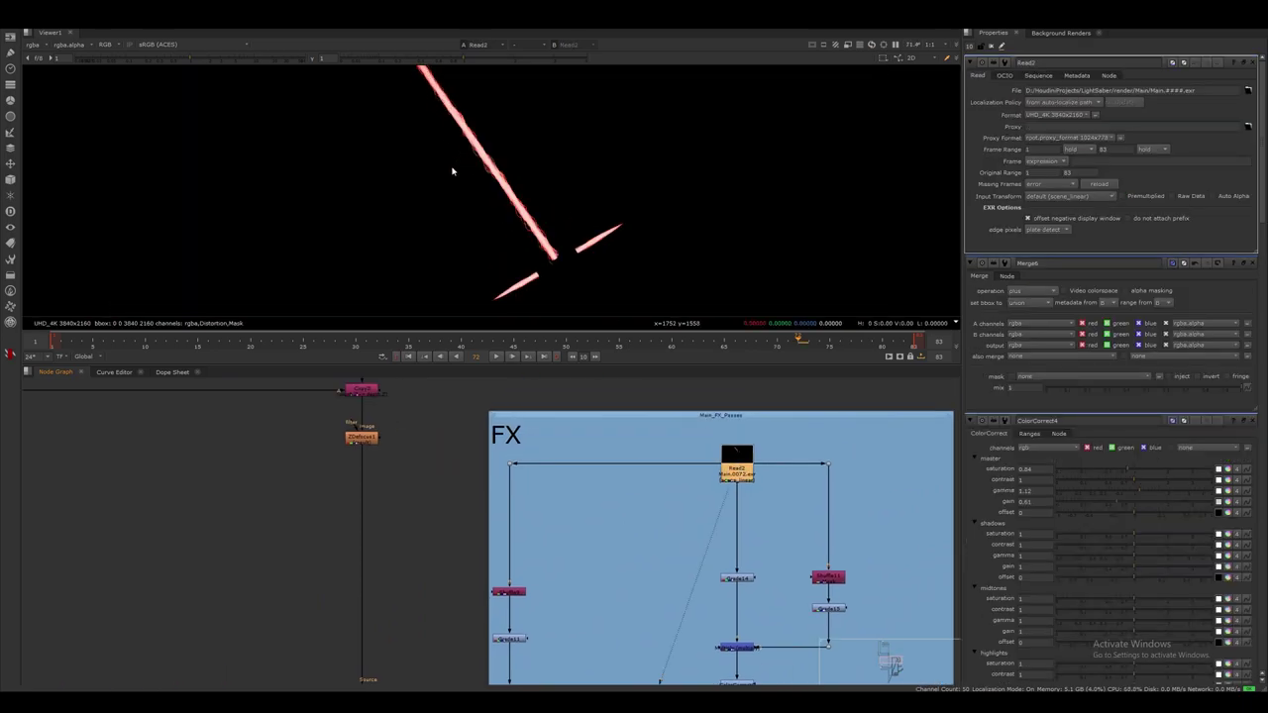
click(495, 357)
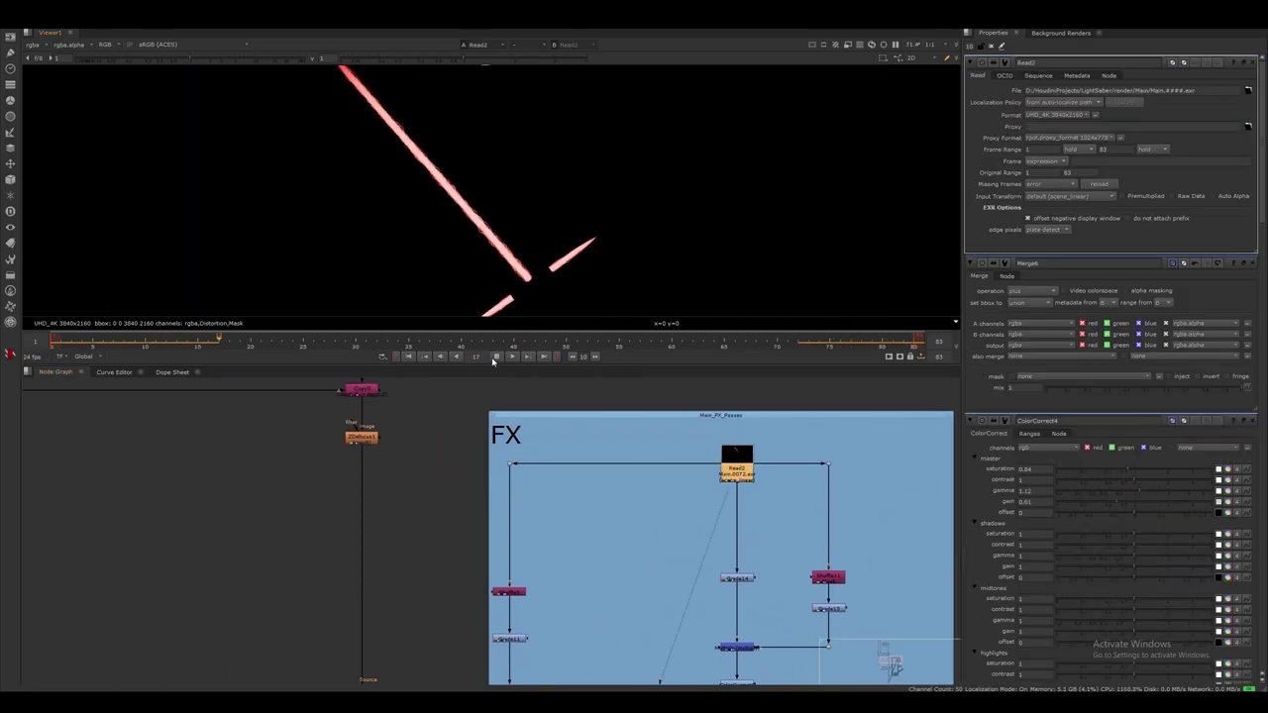
key(f)
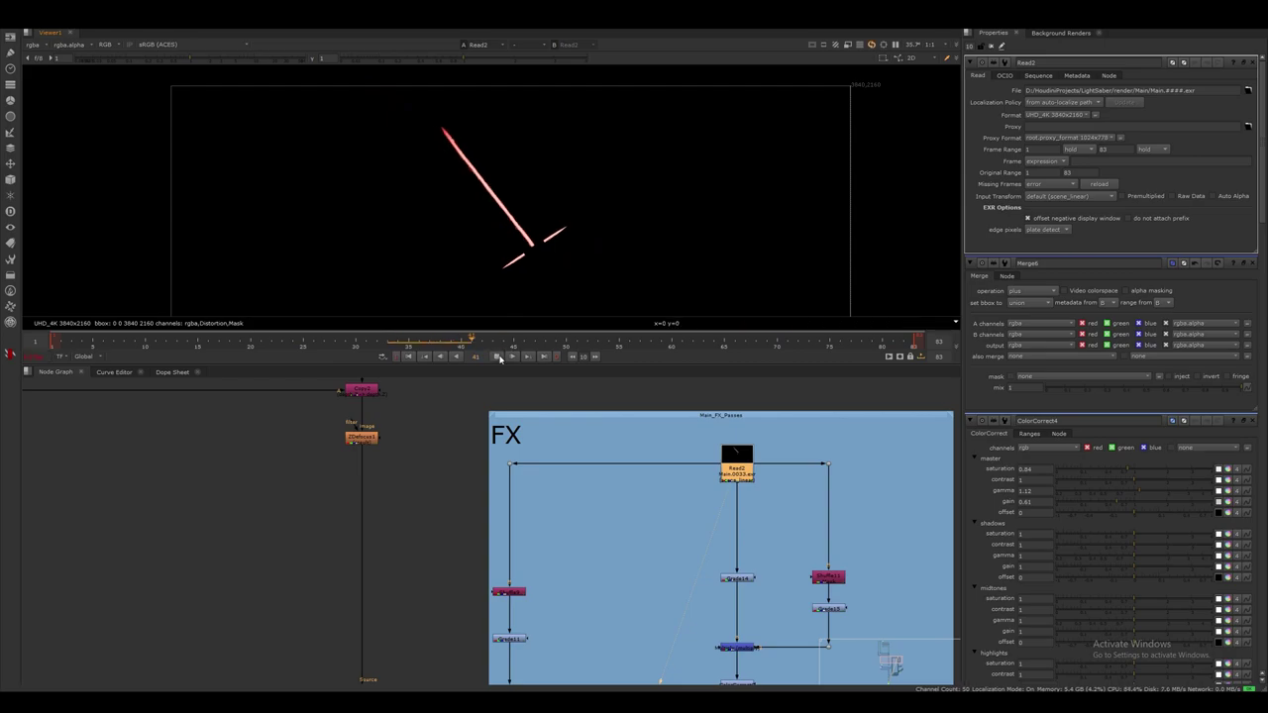
click(498, 358)
Examine the Shuffle11 Mask channel routing in the FX branch and view its output.
scroll(501, 222, up, 4)
scroll(501, 223, down, 3)
click(703, 528)
middle_drag(771, 561, 703, 467)
scroll(694, 515, up, 3)
scroll(689, 527, down, 3)
scroll(688, 523, up, 2)
click(761, 523)
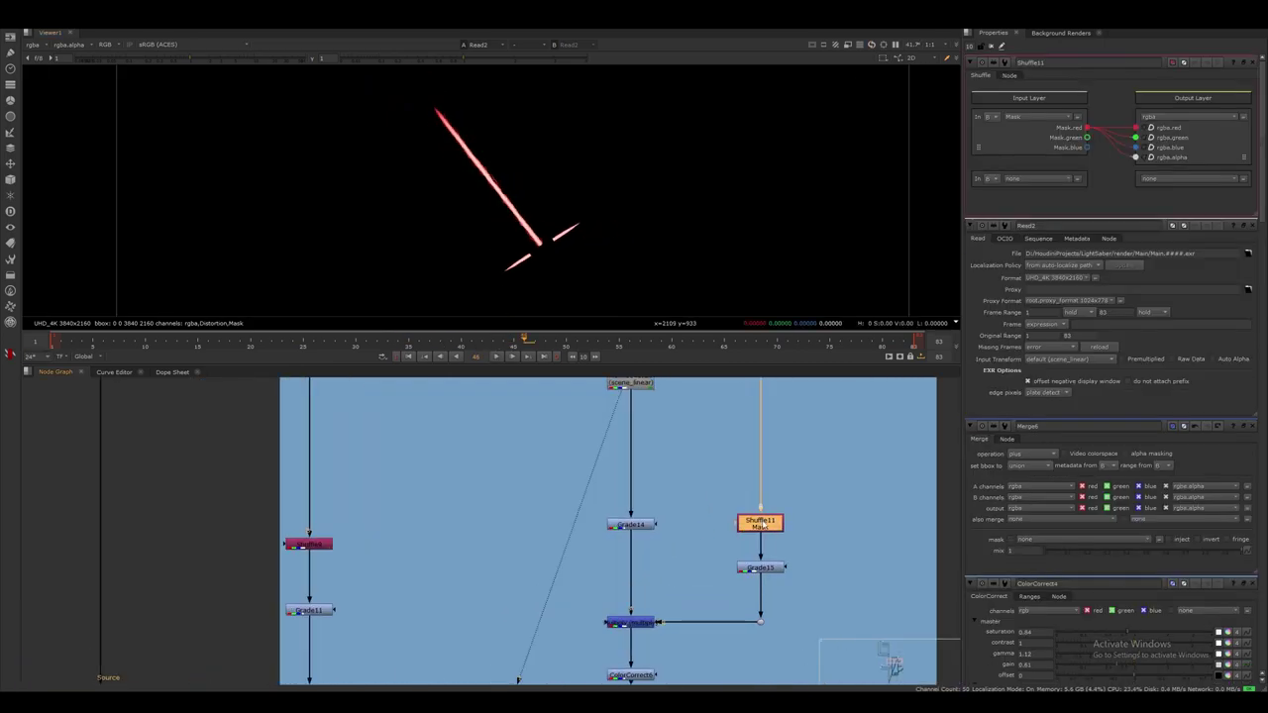
key(1)
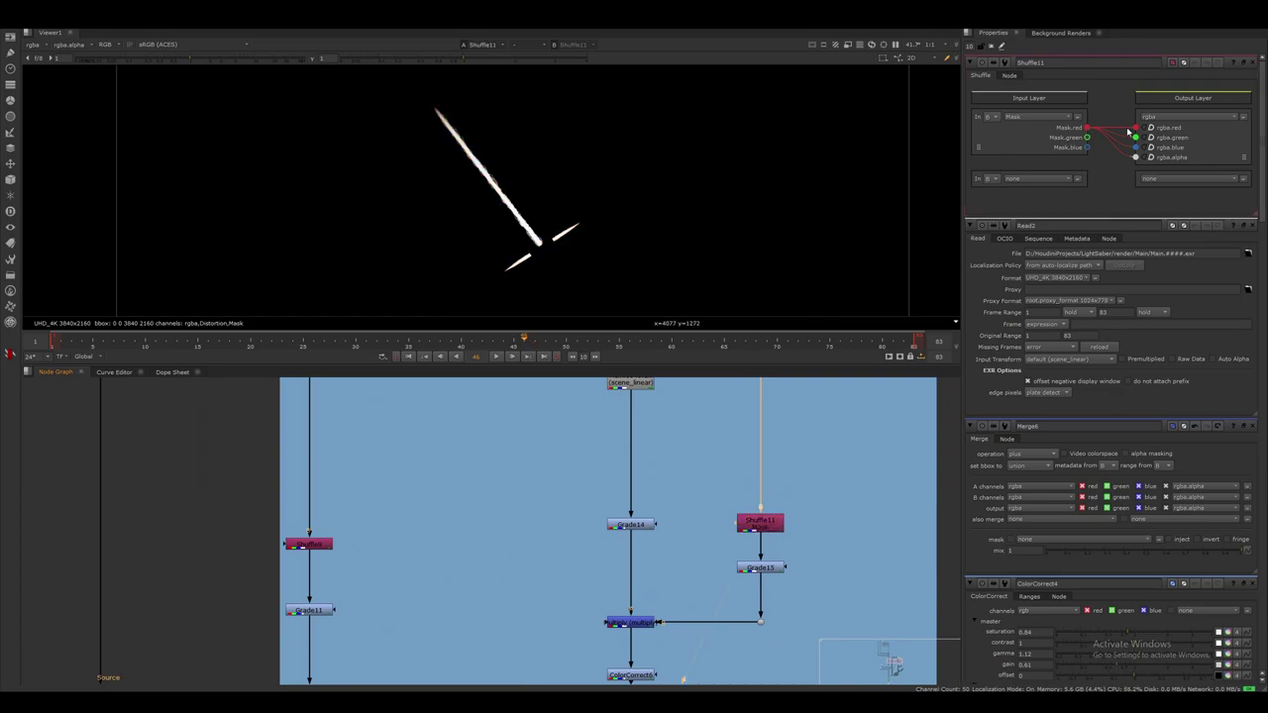
Examine the Grade15 and Grade14 settings and view the output of each grade.
middle_drag(844, 547, 864, 521)
double_click(795, 542)
key(1)
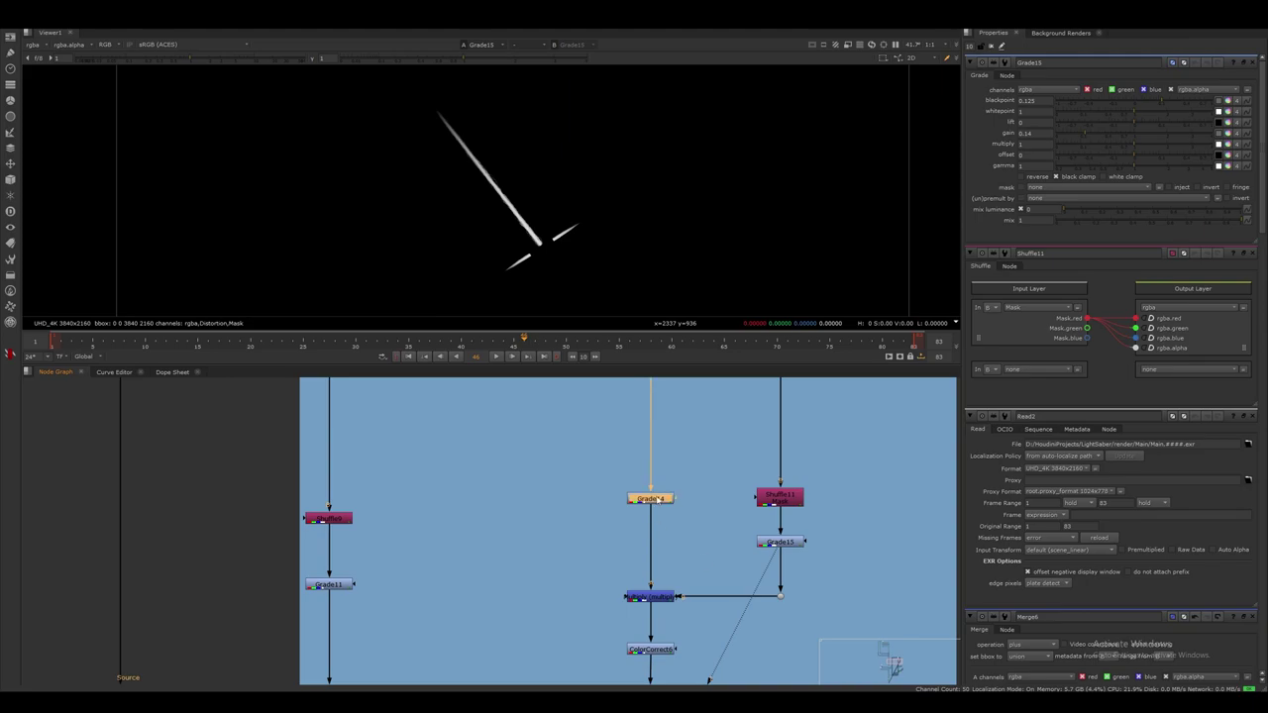
double_click(650, 498)
key(1)
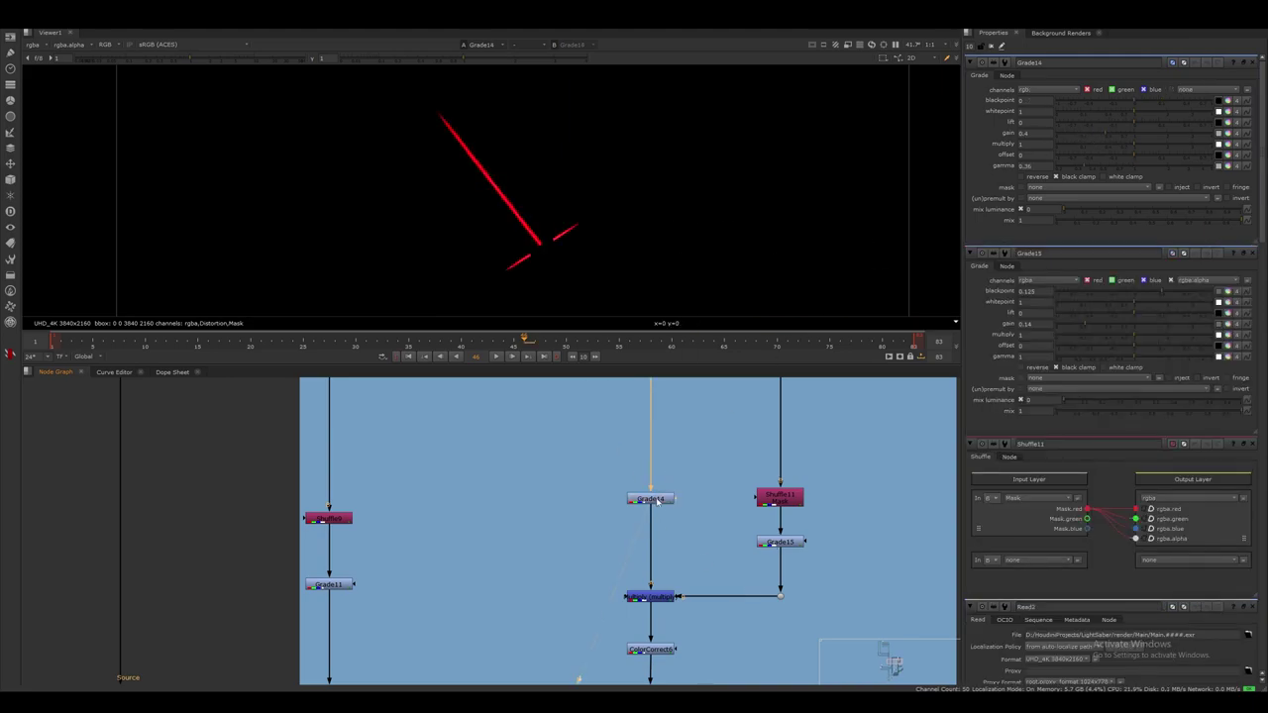
View the output of the Multiply merge that combines Grade14 with the graded mask.
mouse_move(575, 536)
middle_down()
mouse_move(552, 508)
mouse_move(556, 543)
middle_up()
click(630, 568)
key(1)
click(557, 483)
scroll(552, 535, down, 4)
scroll(548, 507, up, 3)
scroll(578, 569, down, 1)
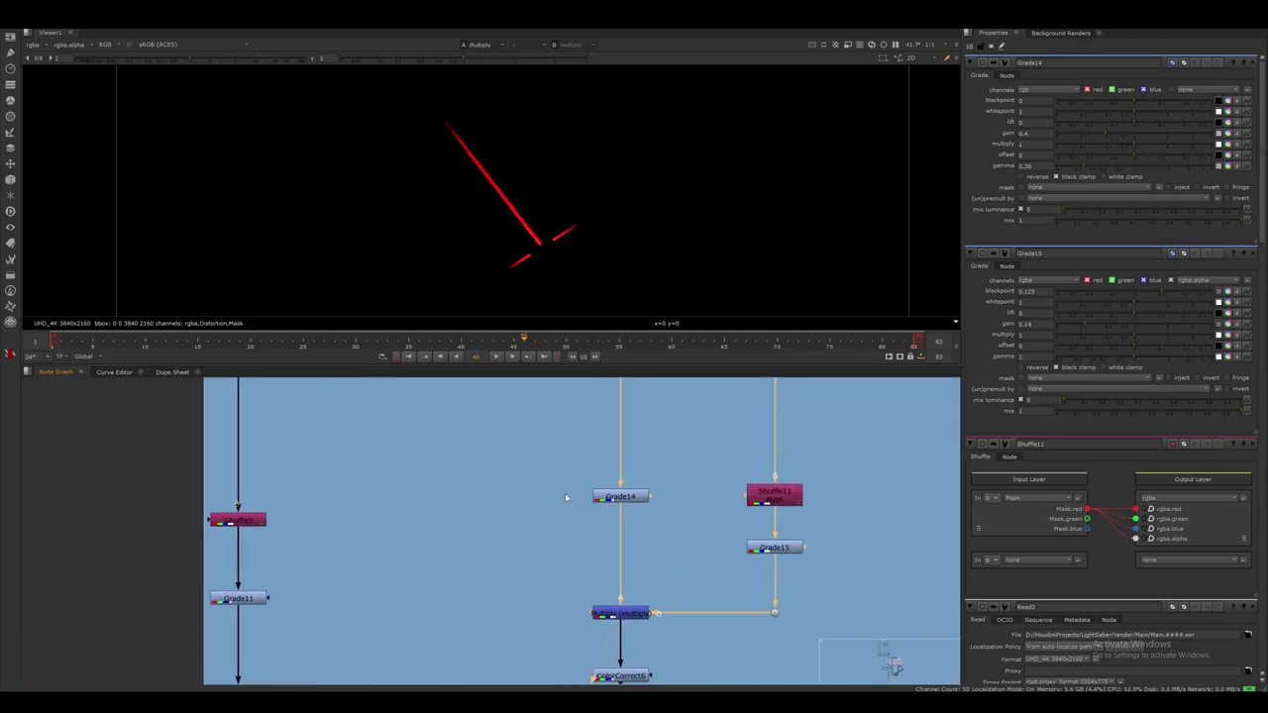
Examine the Multiply and ColorCorrect6 settings and inspect the colour-corrected blade up close.
scroll(565, 492, up, 2)
click(630, 583)
middle_drag(681, 578, 694, 378)
double_click(628, 500)
middle_drag(632, 551, 636, 506)
click(638, 517)
double_click(637, 518)
key(1)
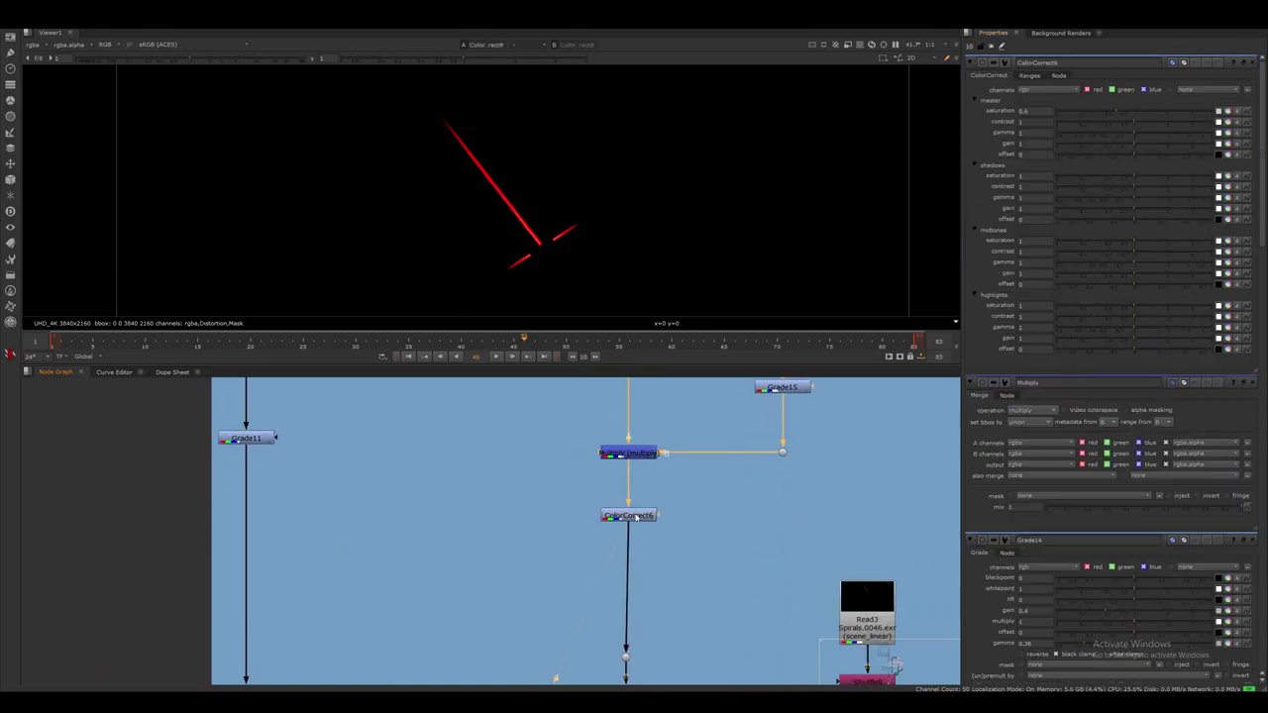
scroll(538, 261, up, 6)
middle_drag(755, 143, 769, 203)
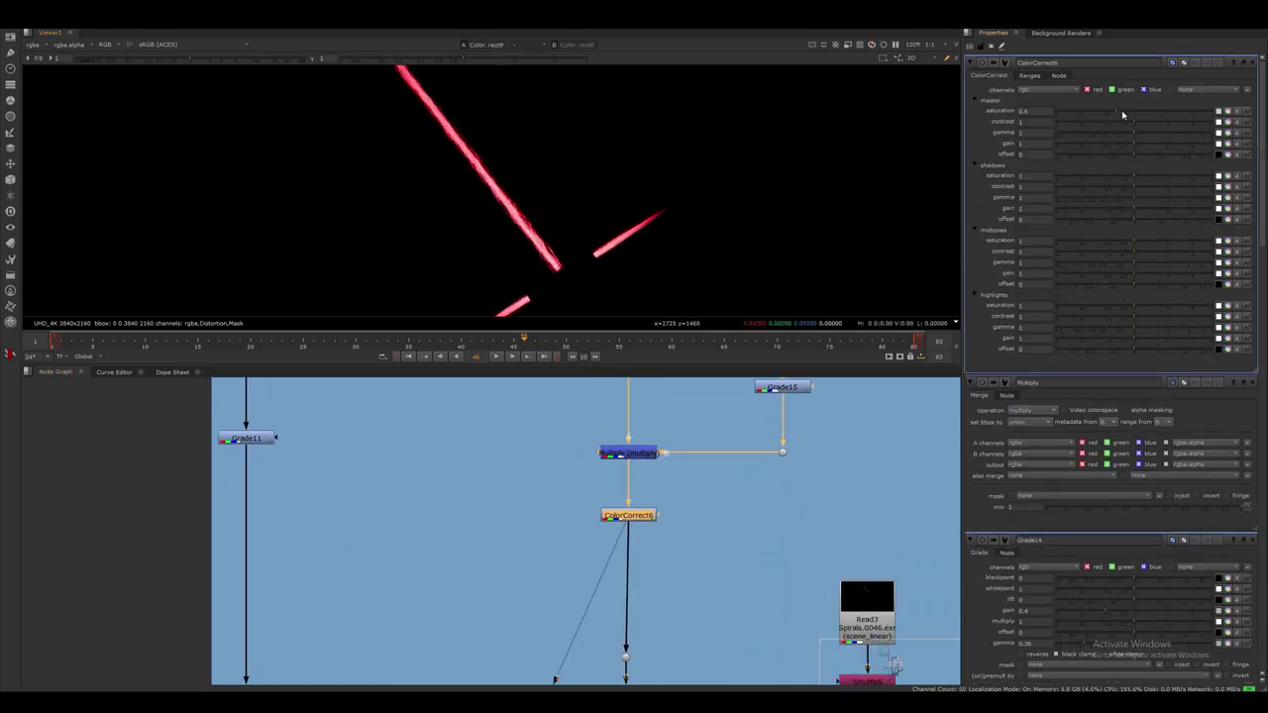
View the Spirals render from Read3 in the FX branch and play it back.
scroll(508, 186, down, 2)
scroll(680, 594, down, 4)
scroll(666, 512, up, 3)
scroll(653, 539, up, 1)
double_click(823, 496)
scroll(552, 213, down, 1)
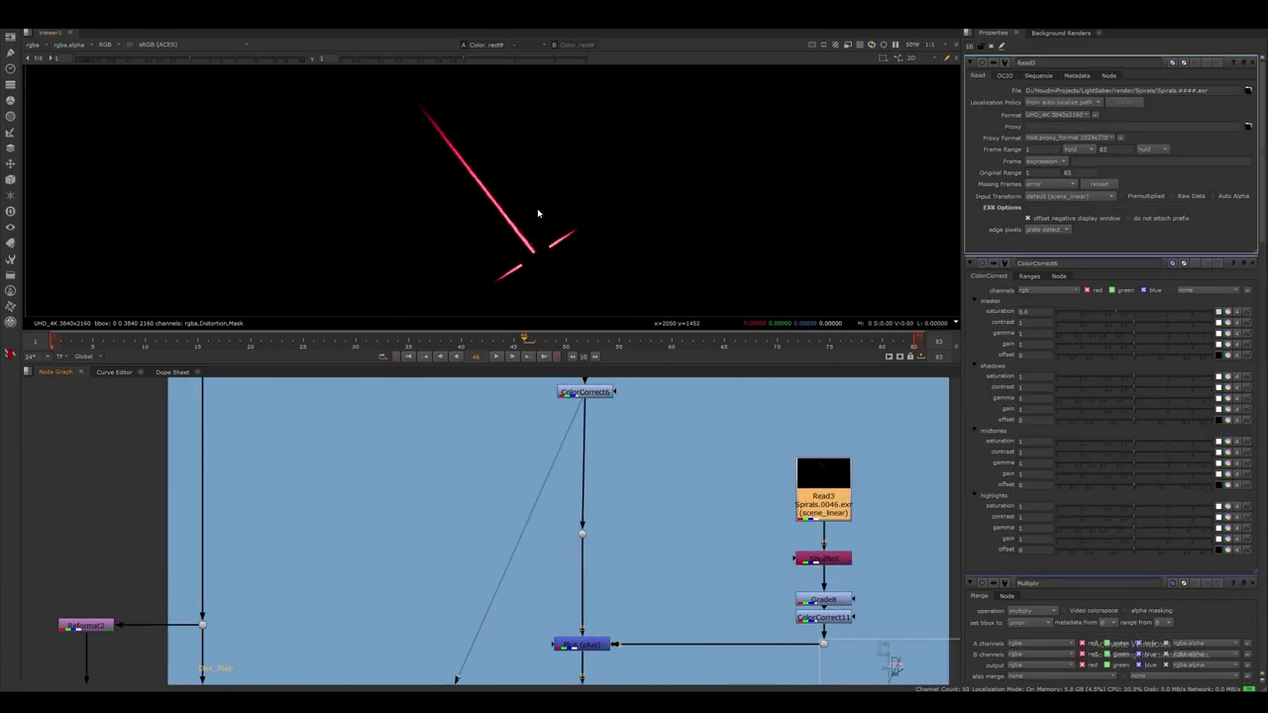
key(1)
click(724, 407)
scroll(490, 176, up, 2)
scroll(490, 175, down, 3)
click(500, 357)
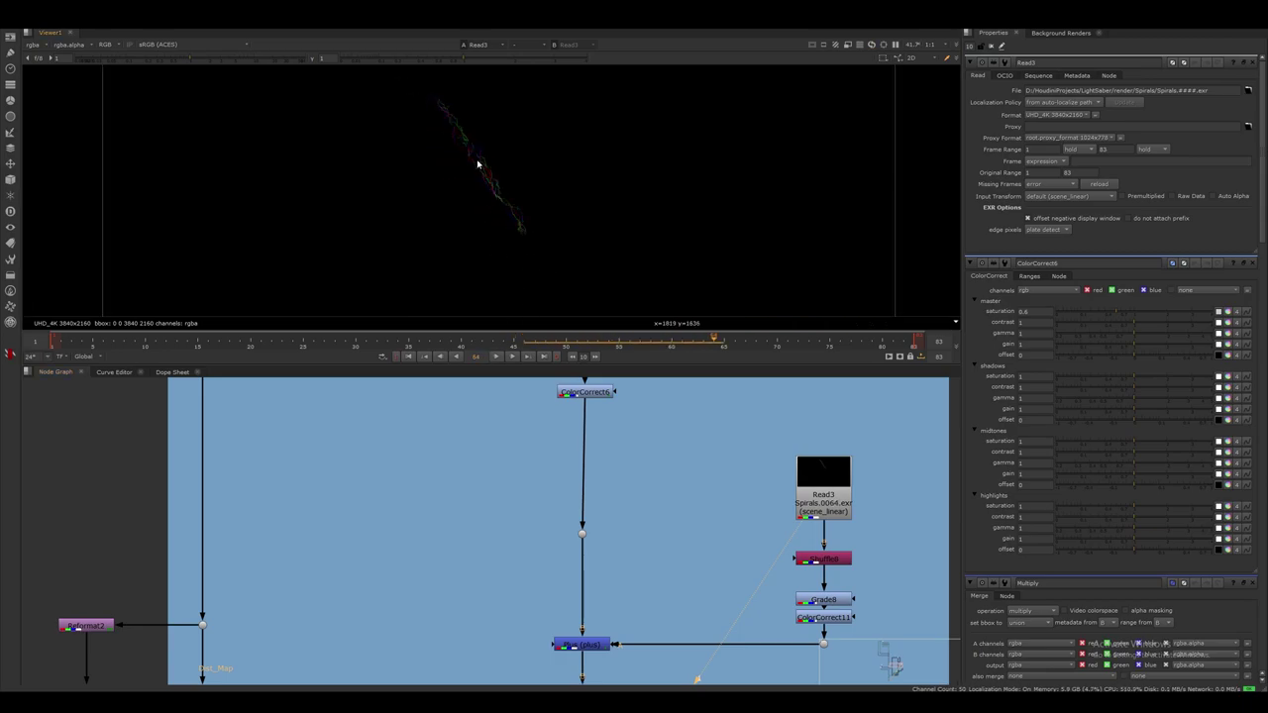
Examine the Shuffle8 green channel routing below the Spirals render and view its output.
middle_drag(742, 485, 664, 412)
double_click(759, 485)
key(1)
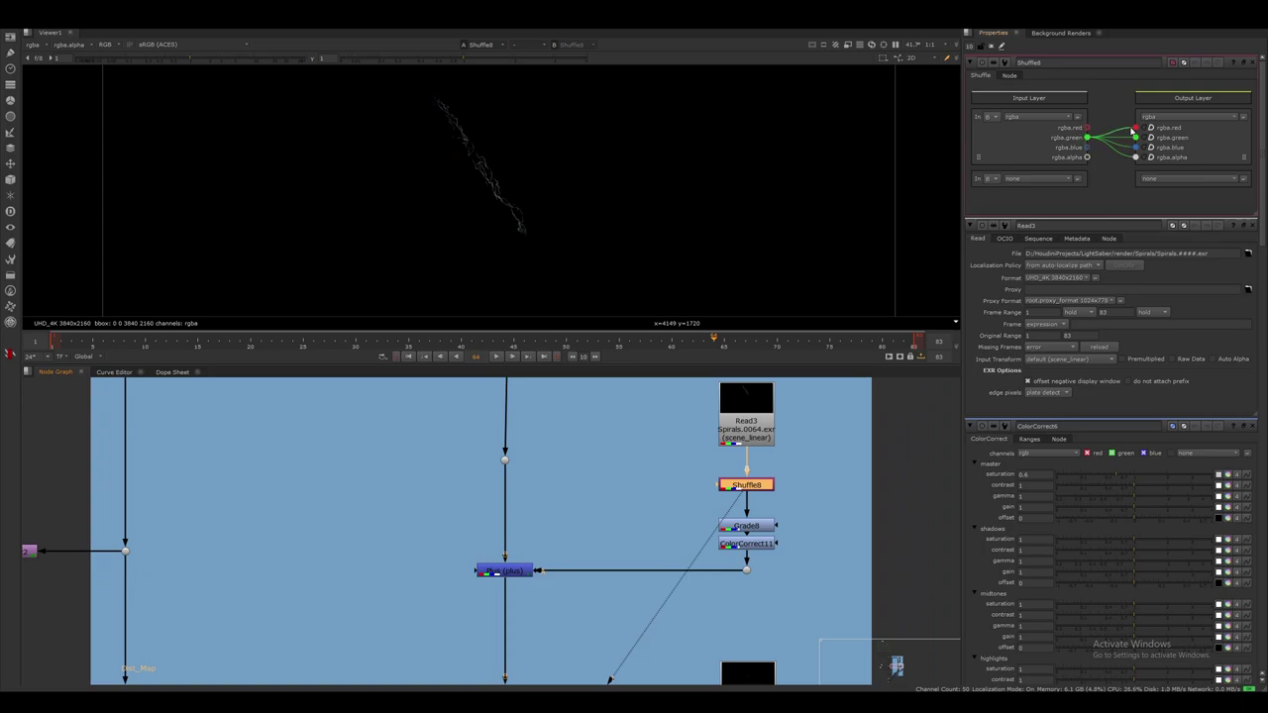
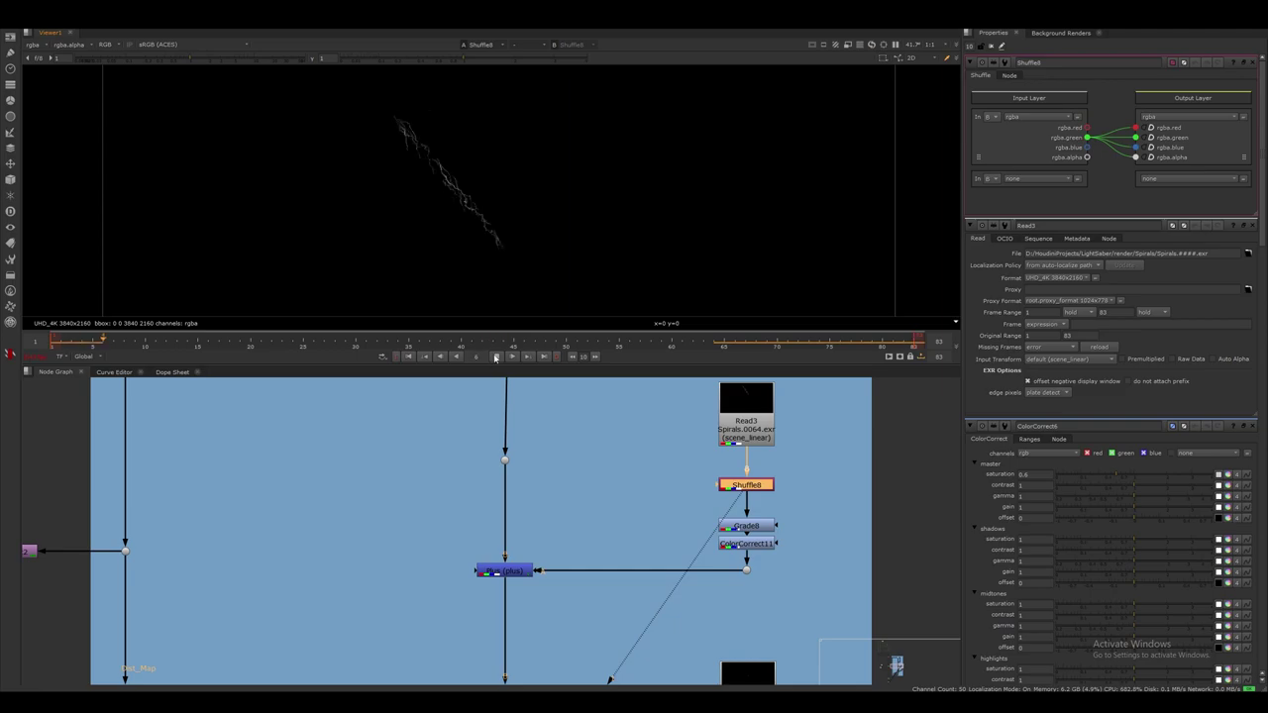
Examine the Grade8 and ColorCorrect11 settings in the Spirals branch and view the output of each node.
double_click(746, 525)
key(1)
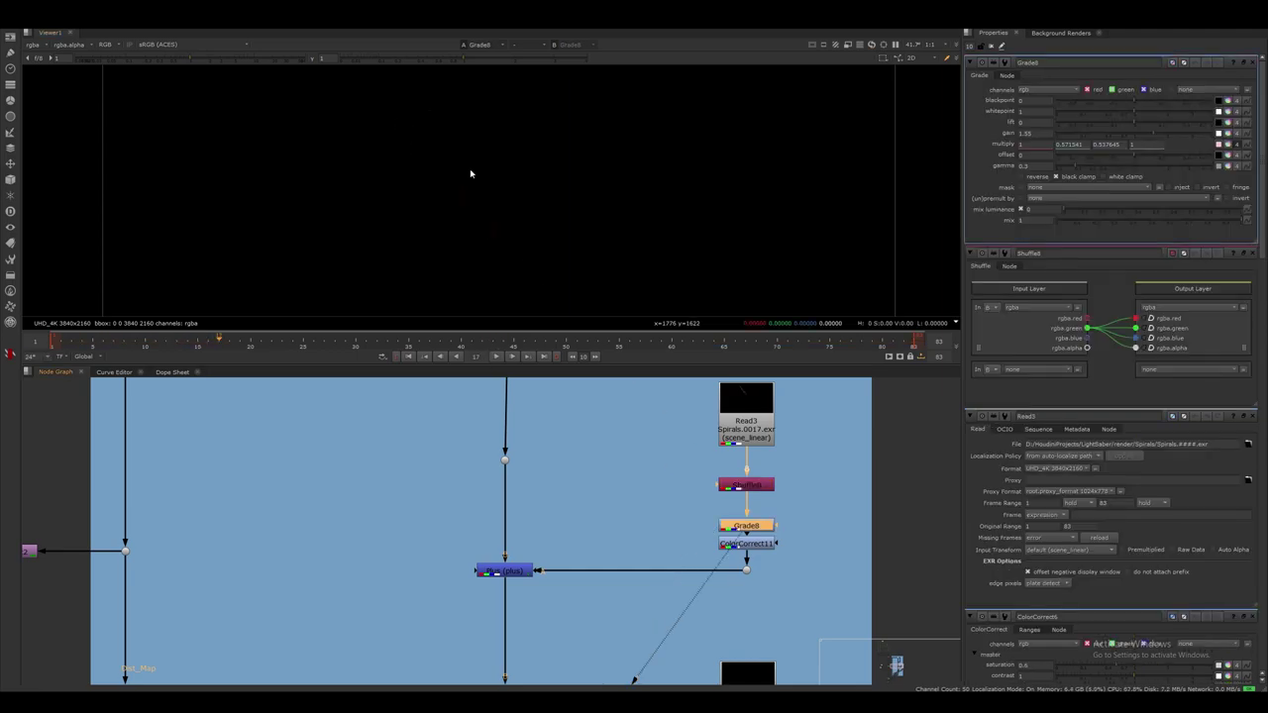
double_click(746, 544)
key(1)
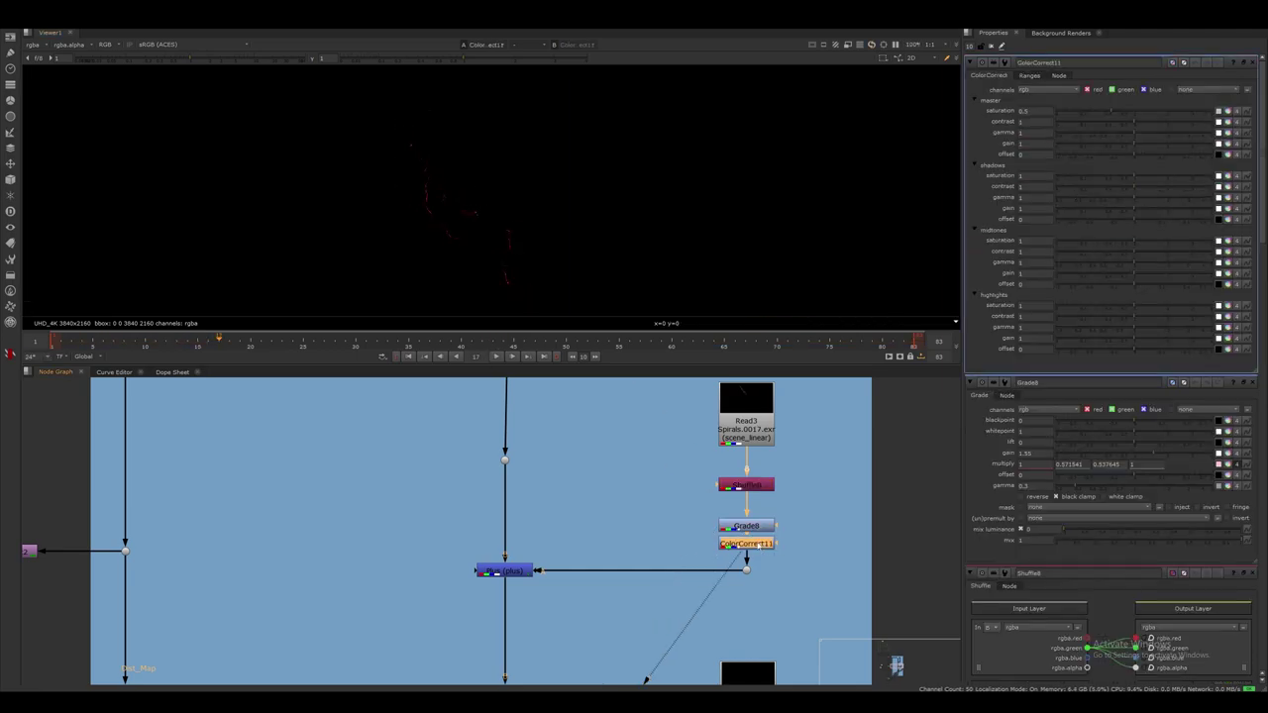
double_click(748, 526)
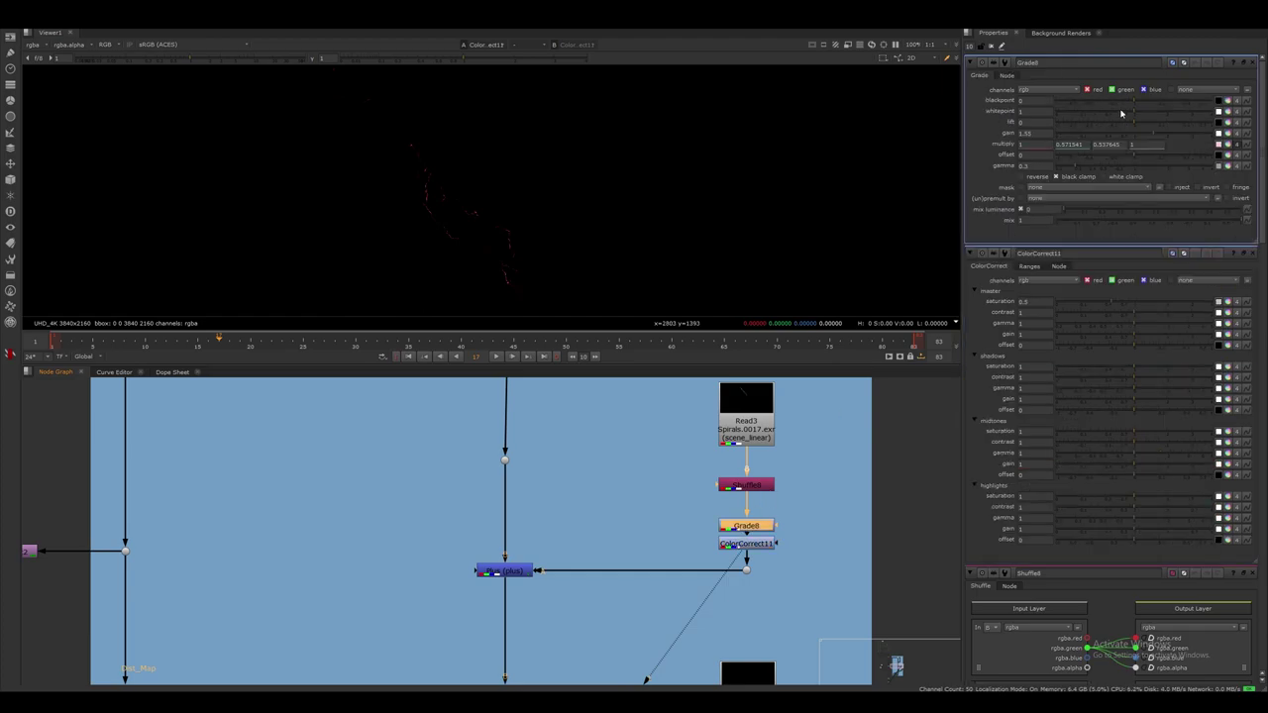
double_click(746, 544)
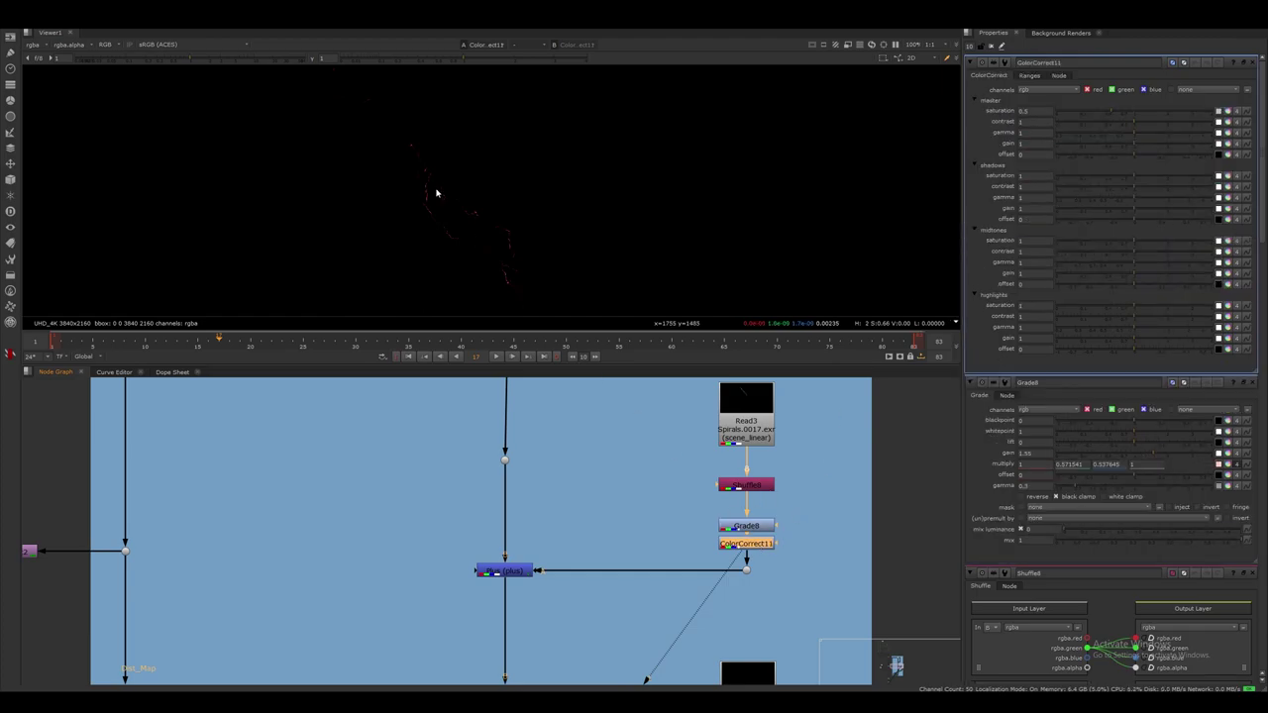
Examine the Plus merge that adds the spirals to the blade and play back its output.
scroll(889, 422, down, 2)
middle_drag(698, 533, 757, 535)
scroll(675, 518, up, 3)
double_click(674, 514)
key(1)
click(497, 356)
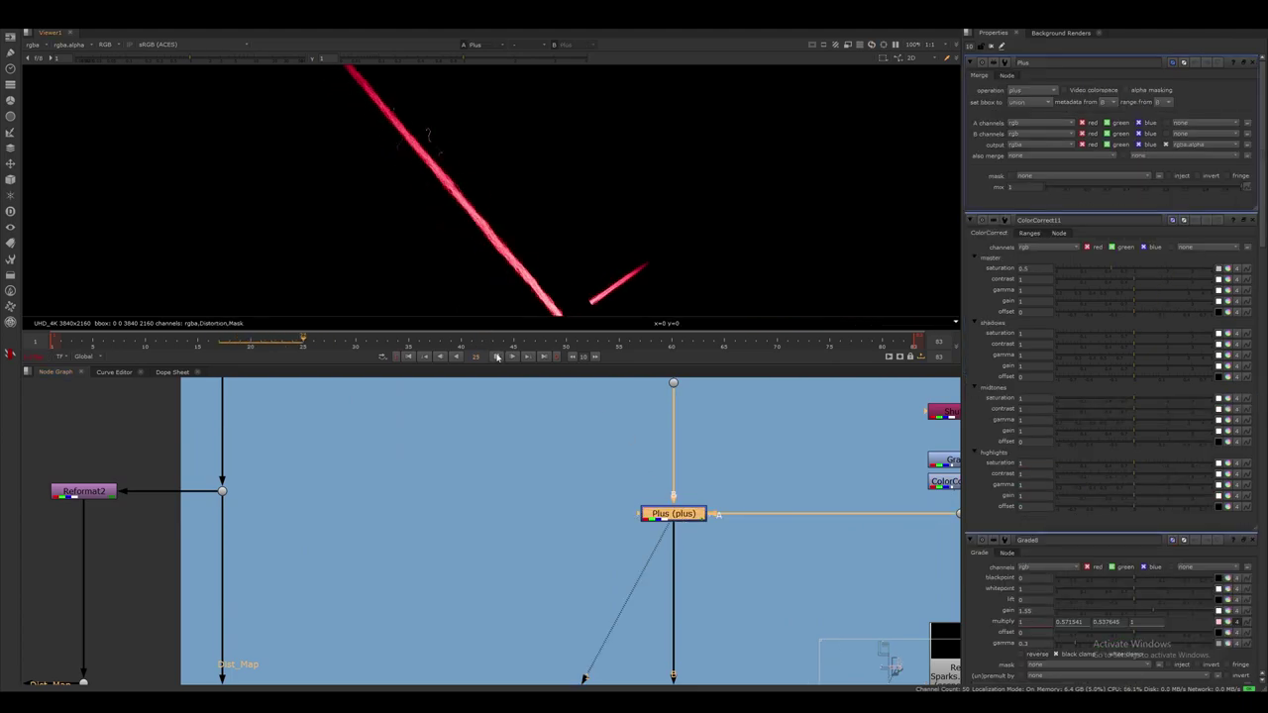
click(498, 355)
click(496, 356)
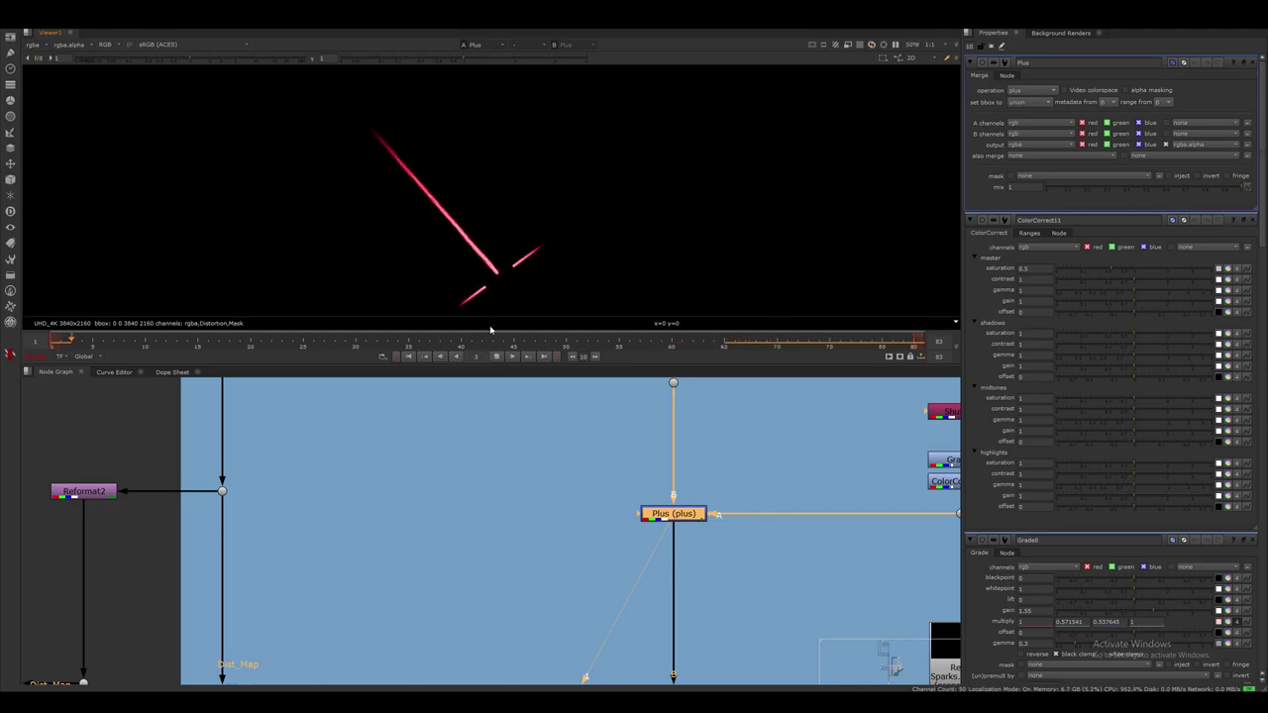
click(498, 356)
View the Sparks render from Read4 in the FX branch and play it back.
middle_drag(552, 496, 516, 436)
scroll(585, 495, down, 2)
middle_drag(687, 579, 570, 421)
scroll(619, 460, down, 1)
middle_drag(648, 463, 614, 502)
scroll(612, 500, up, 2)
double_click(695, 433)
key(1)
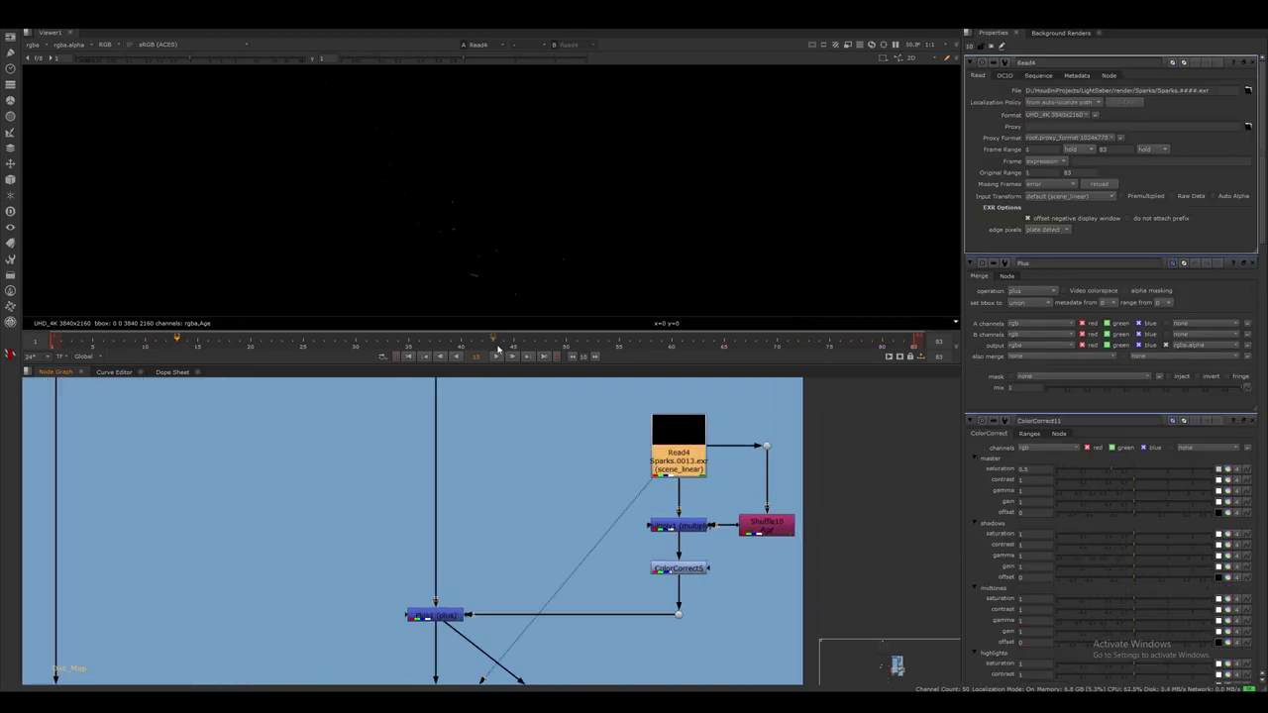
click(498, 359)
Examine the settings and output of Shuffle10 Age, Multiply1 and ColorCorrect5 in the Sparks branch.
click(777, 531)
middle_drag(776, 531, 734, 509)
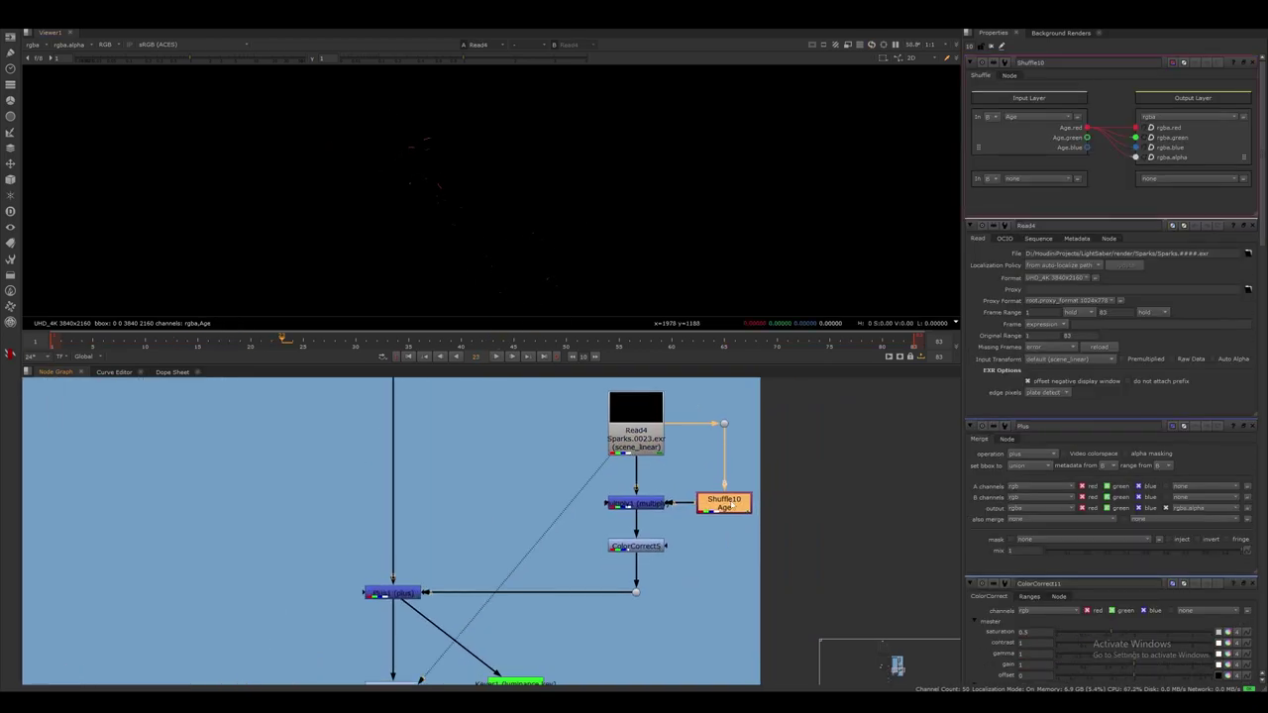
click(709, 502)
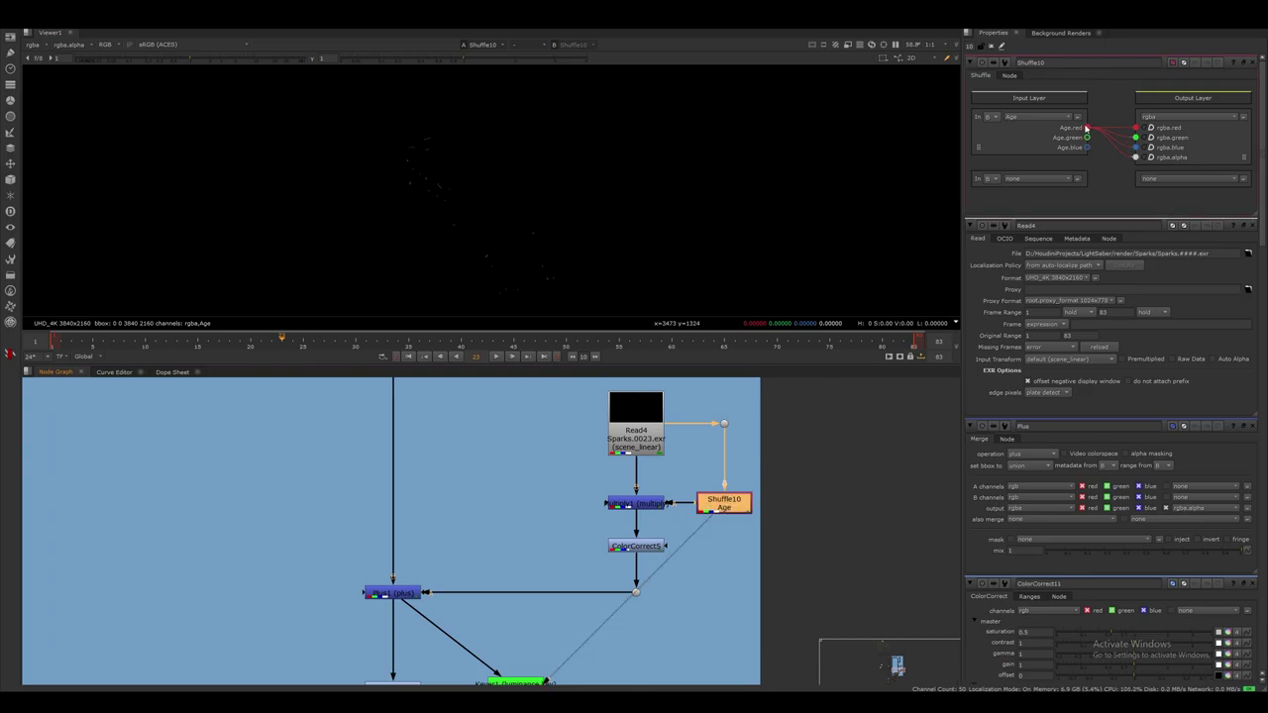
double_click(636, 505)
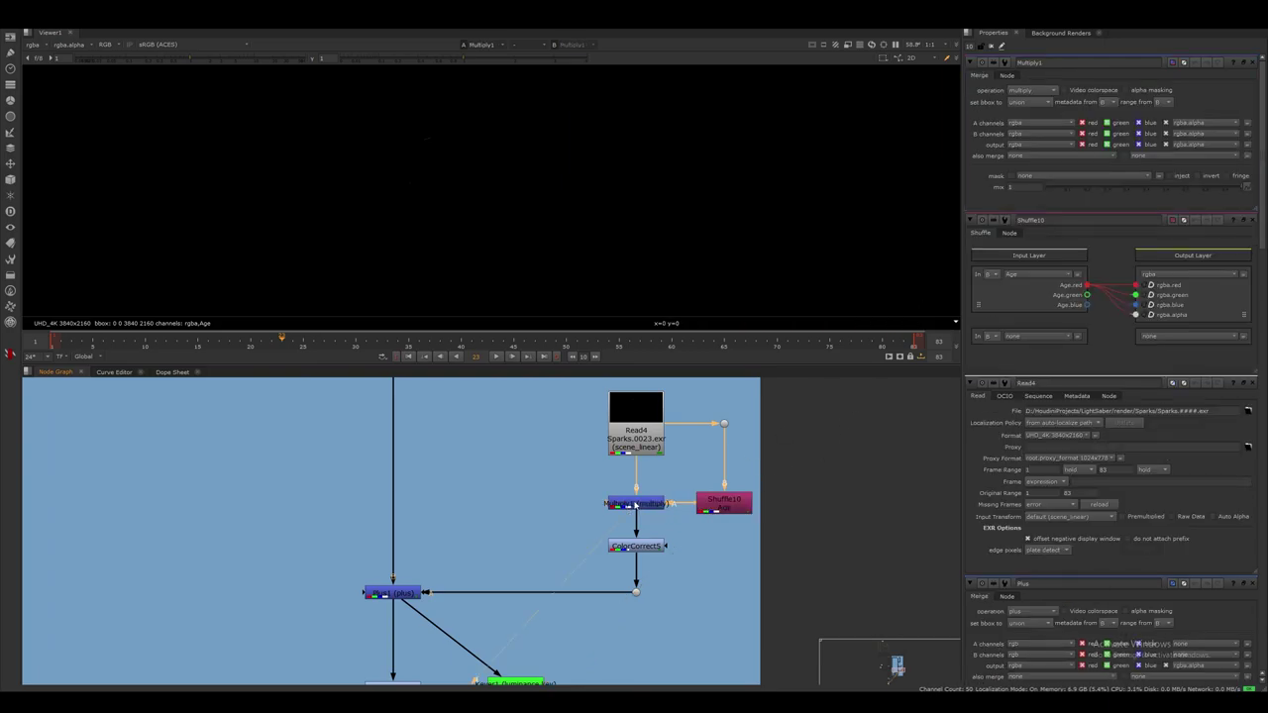
double_click(636, 546)
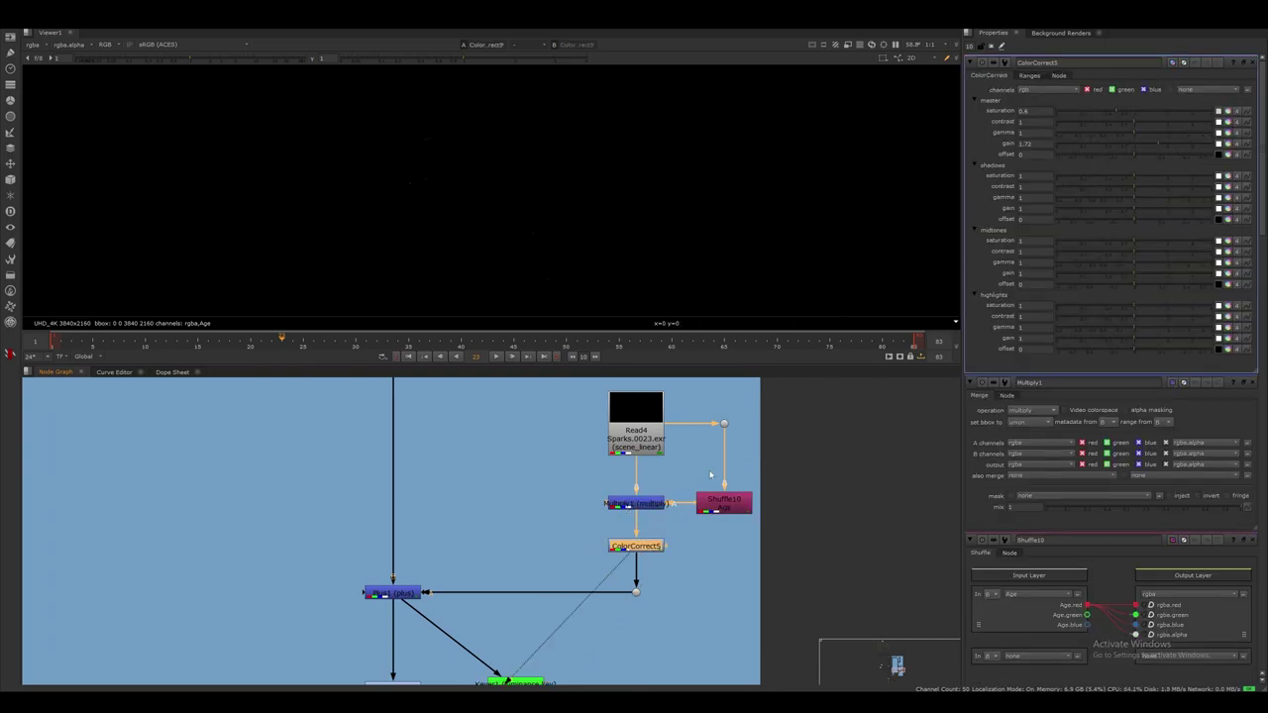
Examine the Plus1 merge that adds the sparks to the blade and play back its output.
scroll(724, 403, down, 4)
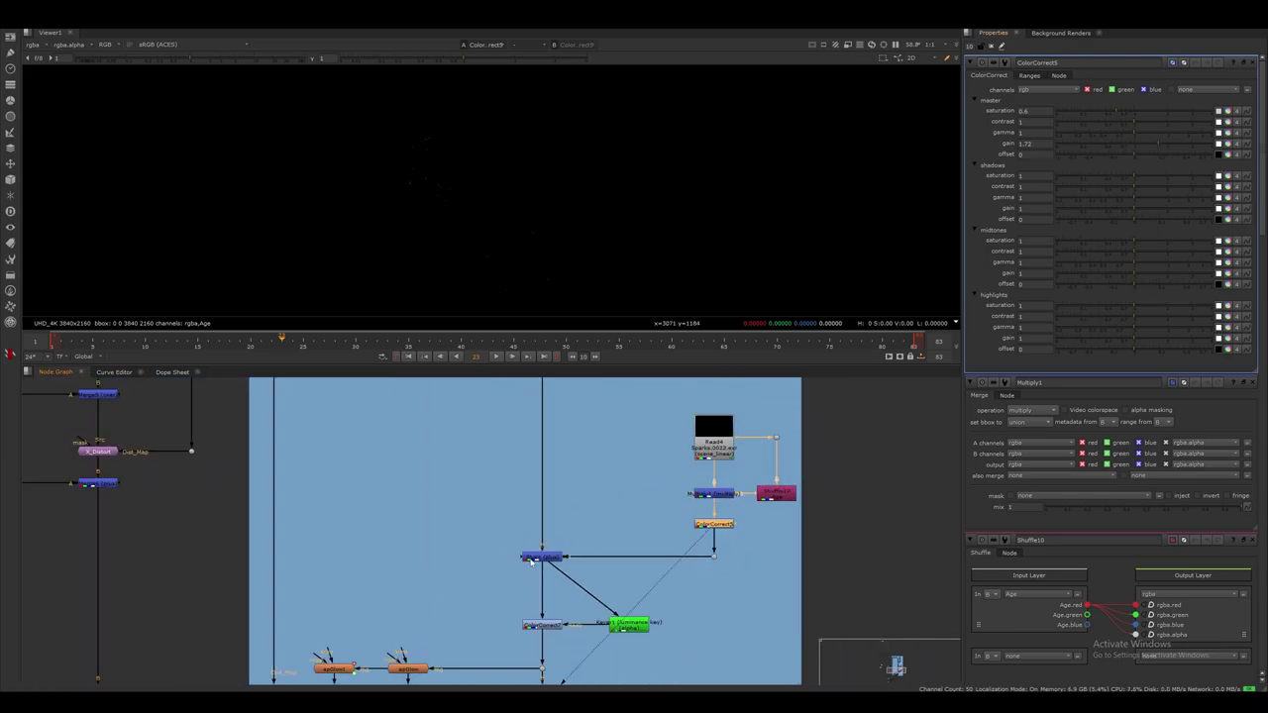
double_click(542, 557)
scroll(495, 240, up, 2)
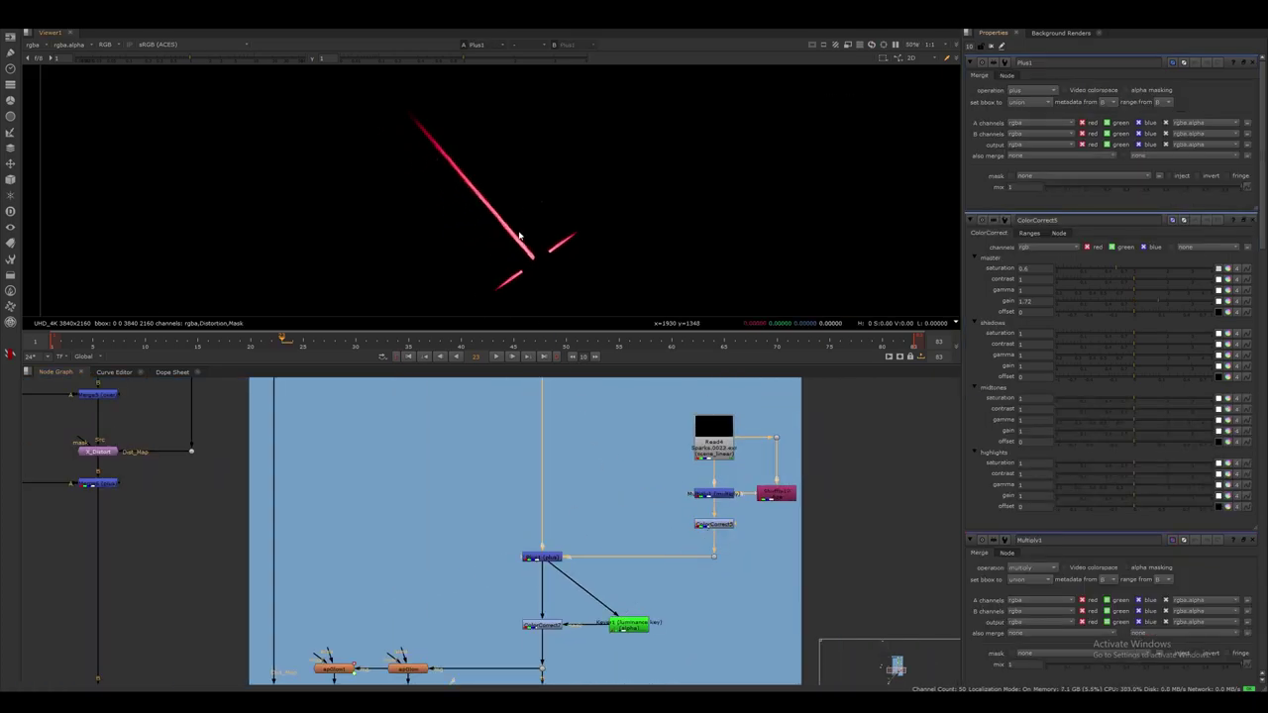
click(497, 357)
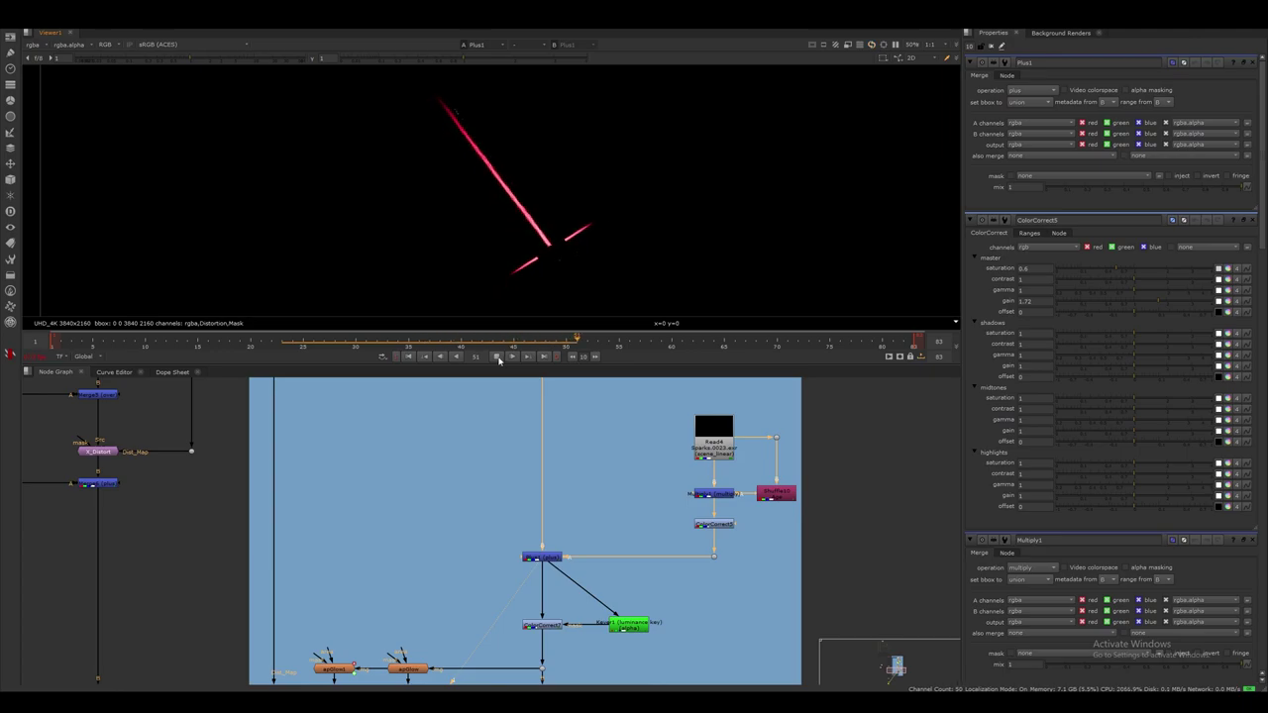
Examine the Keyer1 luminance key and the ColorCorrect7 node it masks, viewing both outputs.
middle_drag(547, 640, 587, 561)
double_click(668, 544)
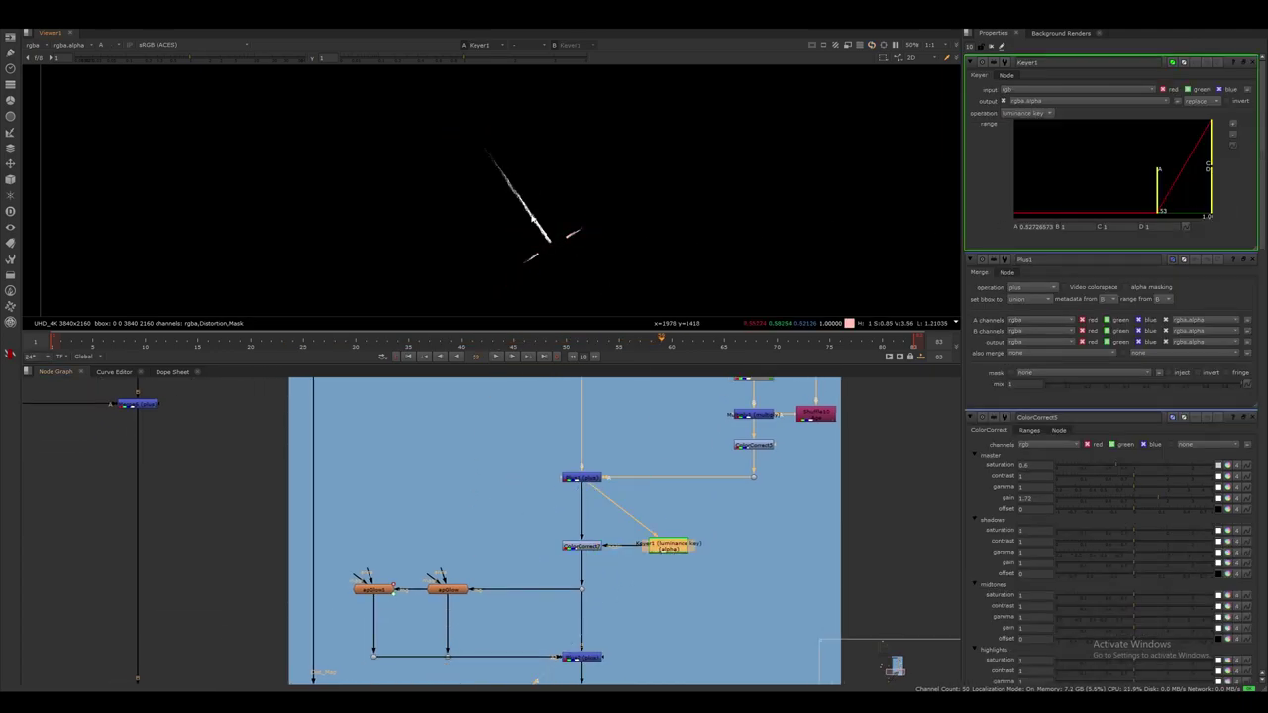
double_click(584, 546)
middle_drag(536, 235, 545, 208)
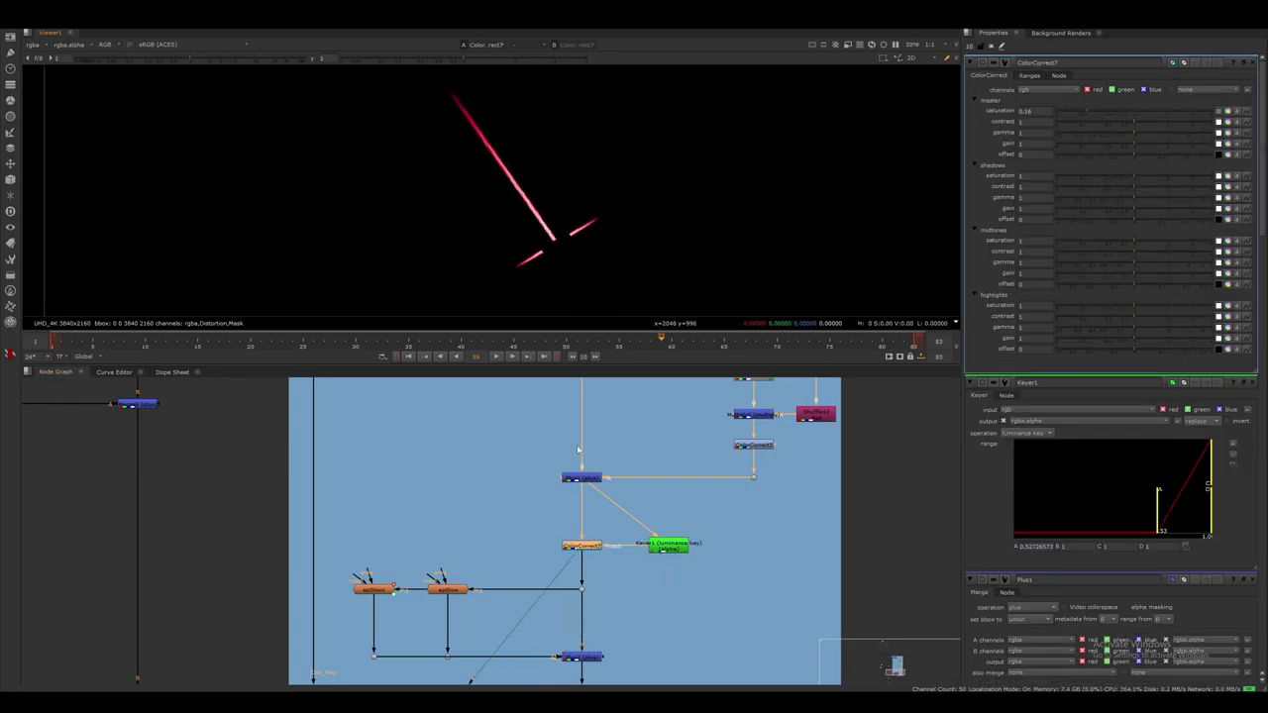
Examine the apGlow and apGlow1 settings and view the output of each glow node.
scroll(600, 588, down, 2)
middle_drag(600, 588, 684, 529)
scroll(606, 547, up, 3)
click(603, 541)
click(560, 519)
double_click(557, 515)
key(1)
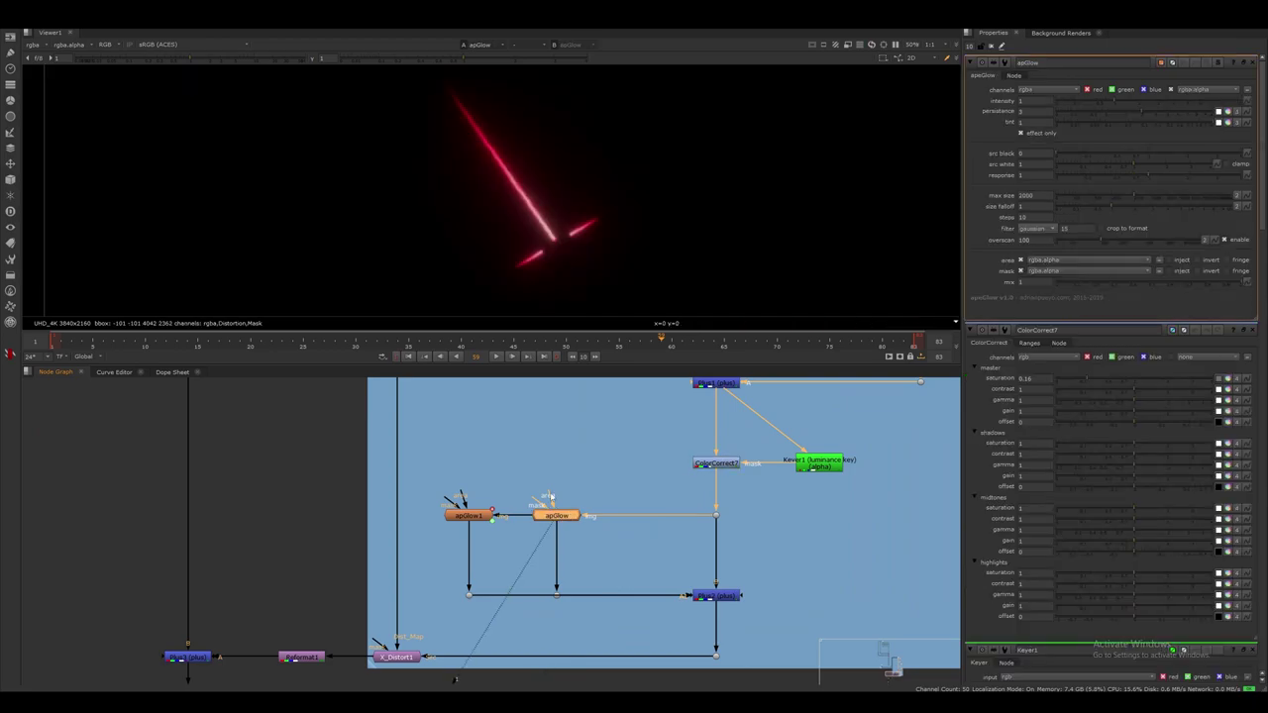
double_click(462, 516)
key(1)
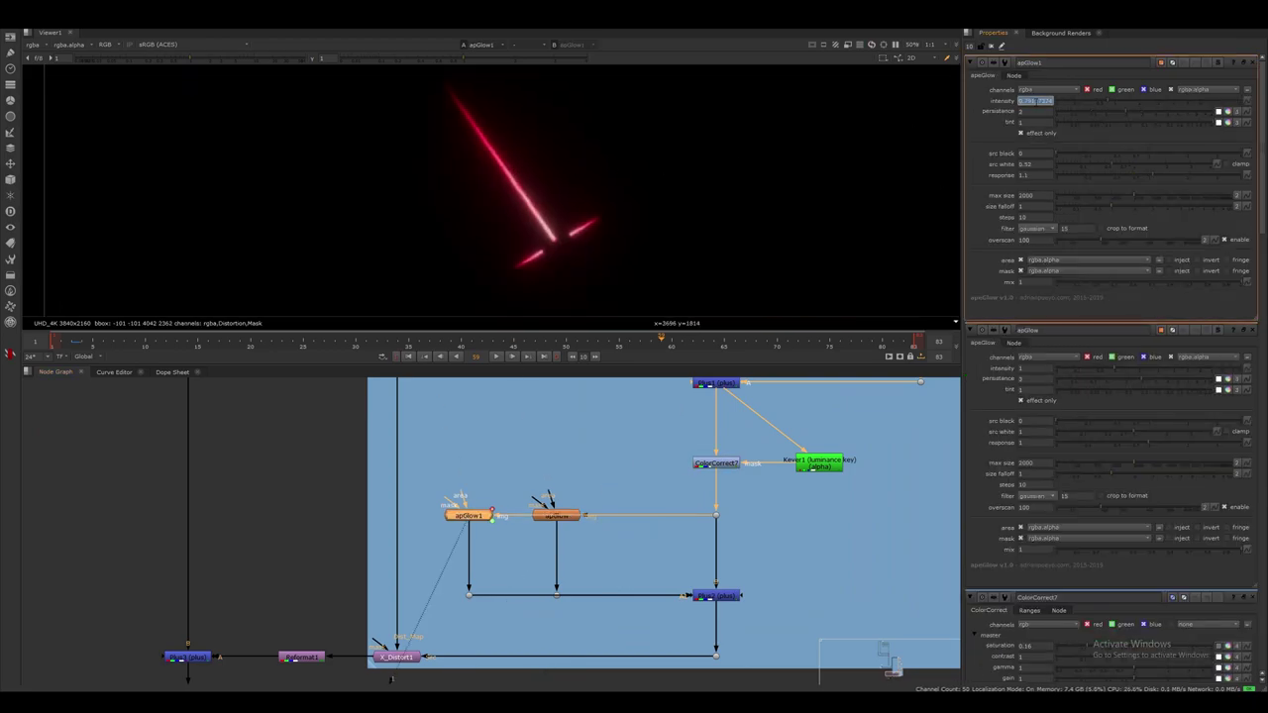
Inspect the expression driving apGlow1's intensity and close it without changes.
key(equal)
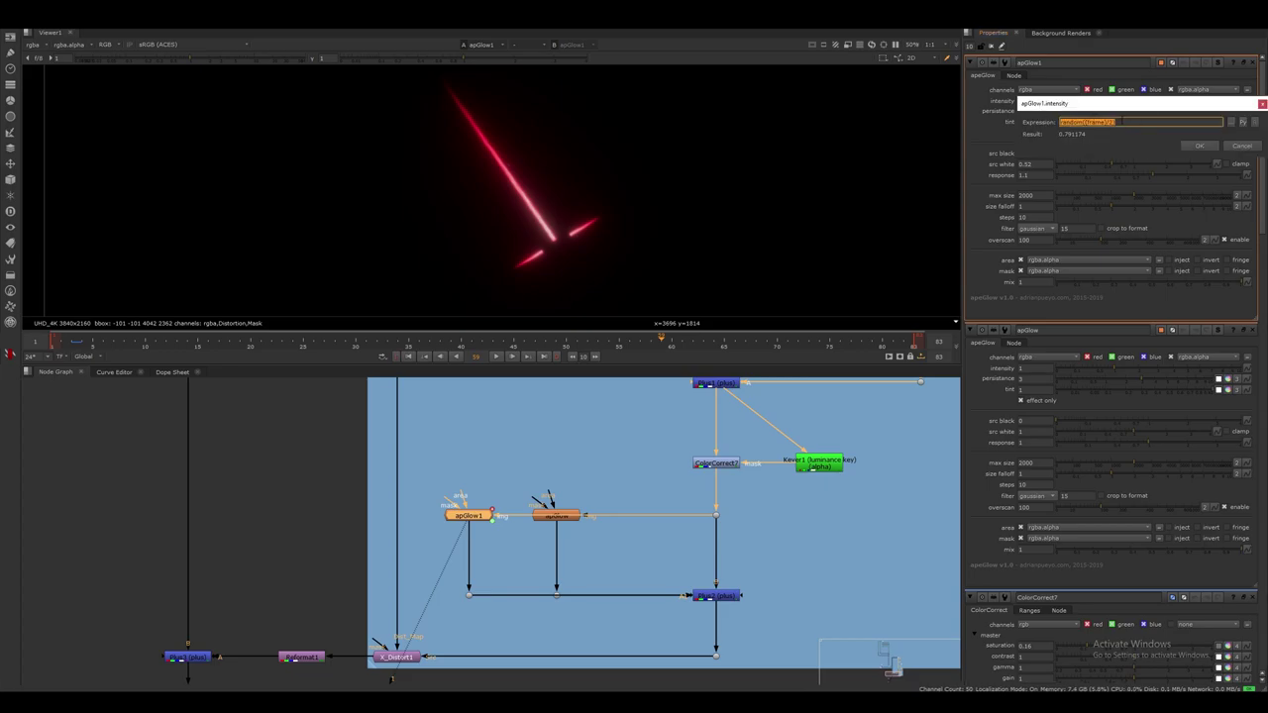
click(1262, 104)
click(573, 436)
Play back the apGlow1 output, and view the Plus2 merge that adds the glows to the blade.
click(497, 357)
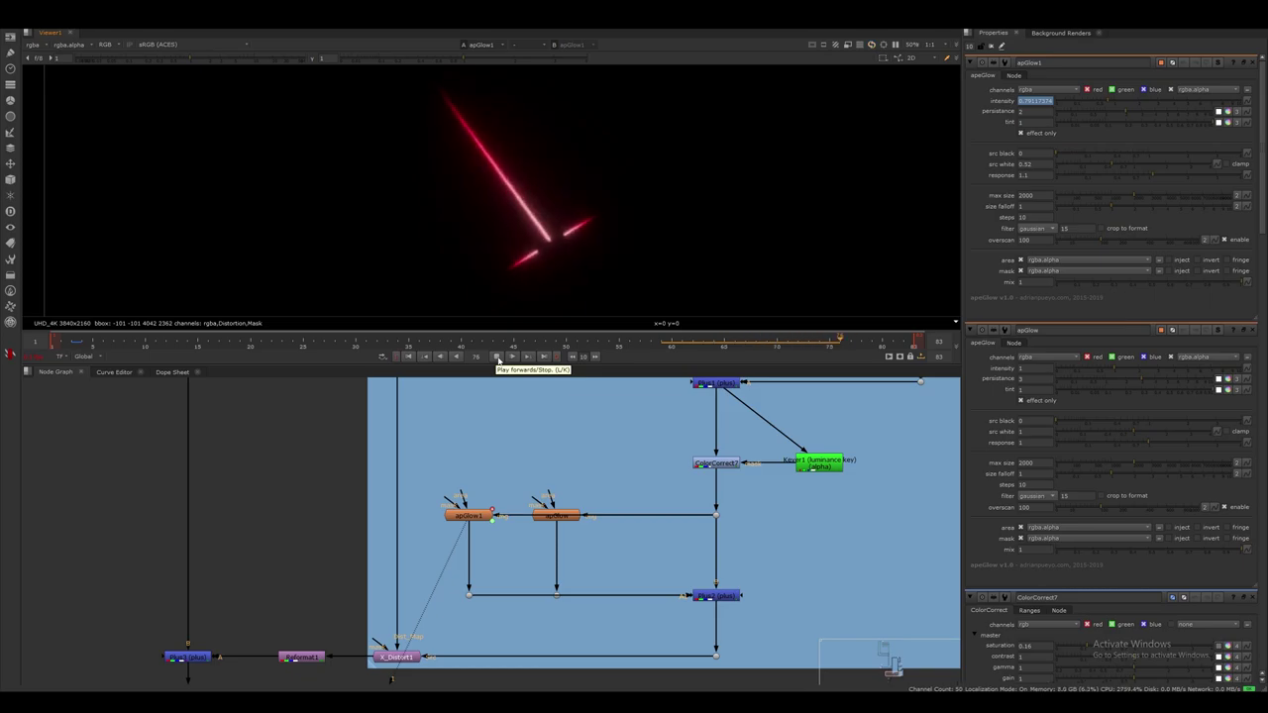
click(497, 358)
double_click(717, 596)
key(1)
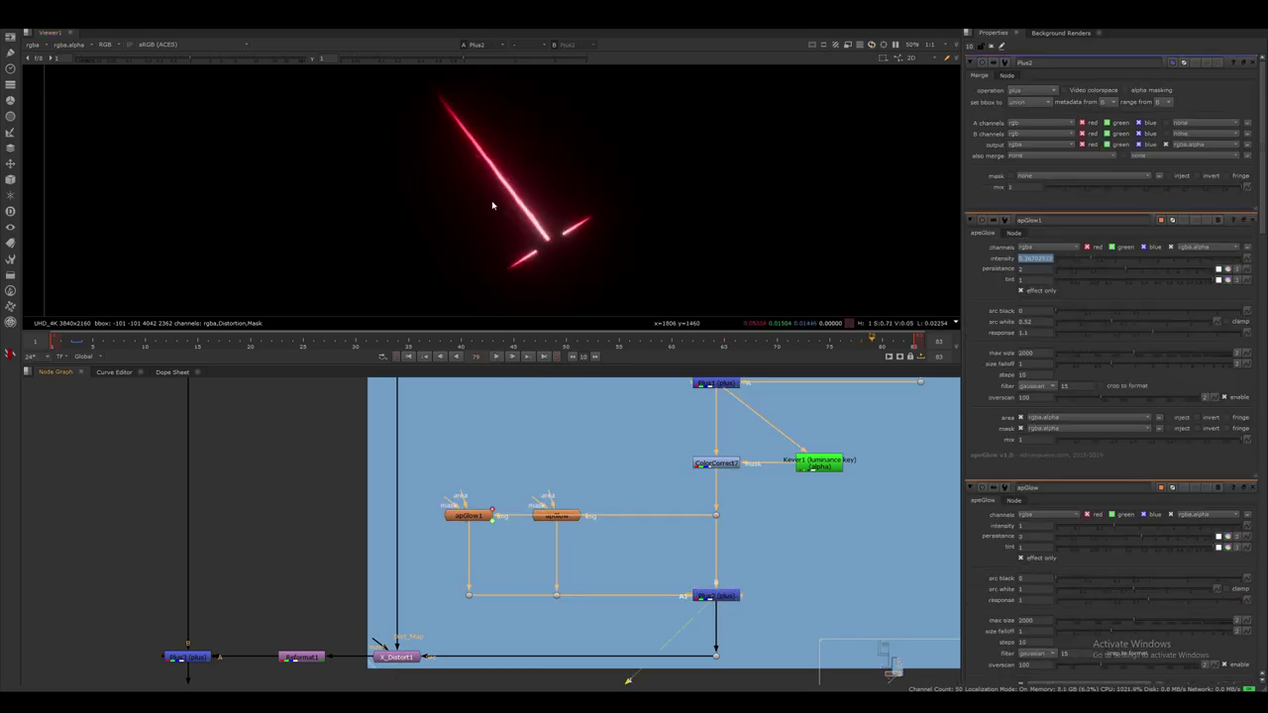
Examine the Shuffle9 Distortion channel routing in the FX branch and view its output.
scroll(494, 207, down, 1)
scroll(492, 485, down, 3)
middle_drag(492, 486, 577, 528)
scroll(477, 519, up, 4)
scroll(590, 500, down, 4)
middle_drag(589, 398, 593, 590)
scroll(593, 463, down, 1)
scroll(593, 466, up, 3)
double_click(555, 544)
key(1)
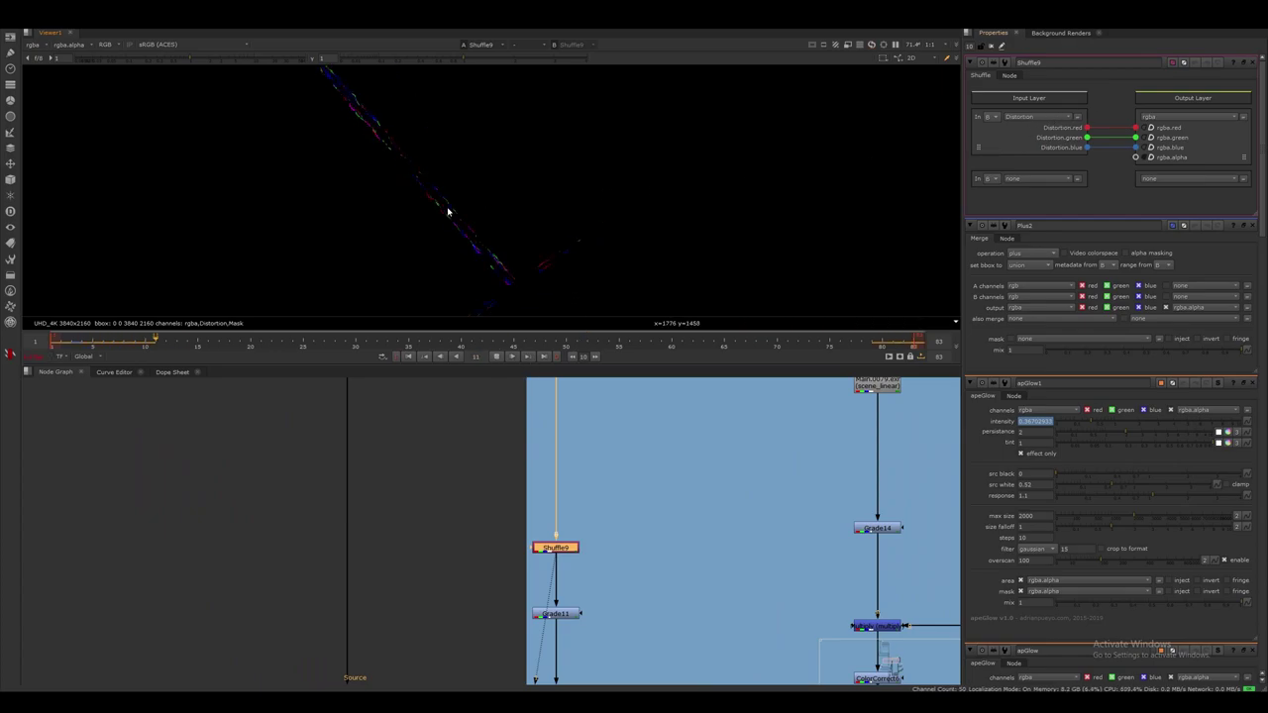
Examine the Grade11 settings below the Distortion shuffle and view its output.
scroll(626, 426, down, 3)
scroll(595, 503, up, 4)
double_click(595, 502)
key(1)
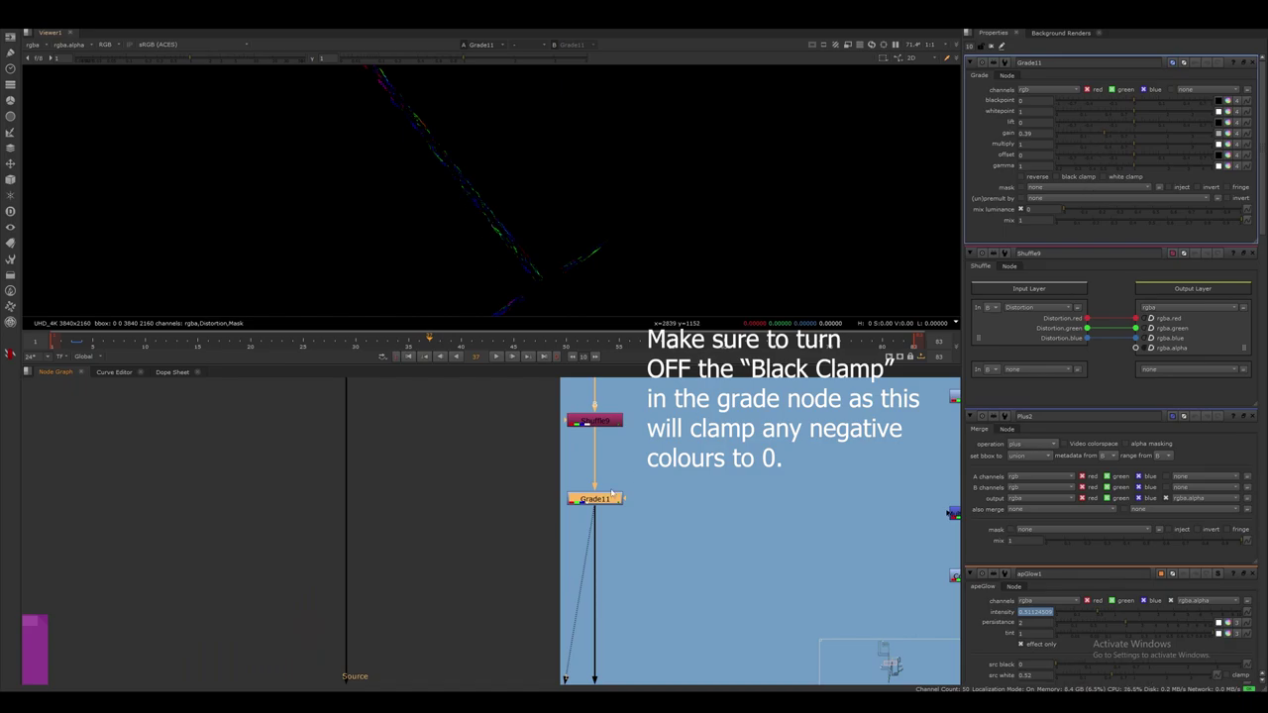
View the Reformat2 output and compare its output format with the full size format in the project settings.
scroll(614, 550, down, 4)
middle_drag(637, 620, 676, 476)
scroll(639, 462, up, 4)
middle_drag(552, 456, 654, 482)
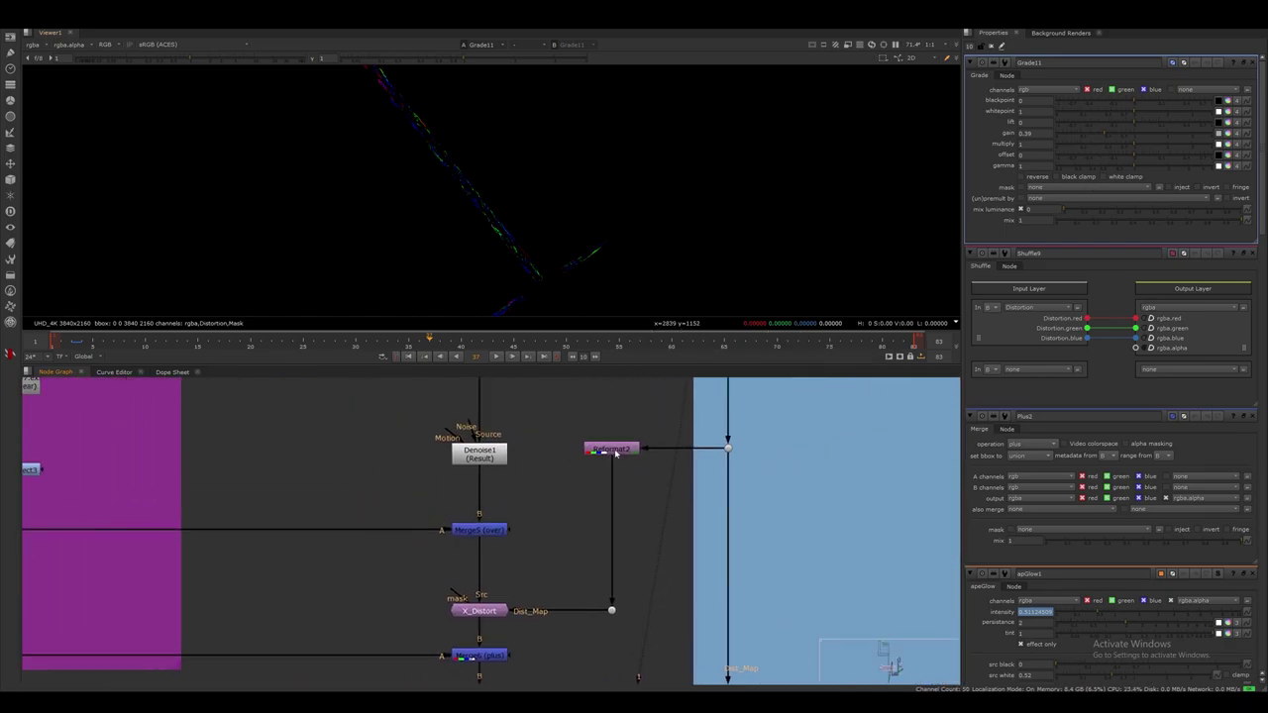
double_click(614, 451)
key(1)
click(550, 453)
key(s)
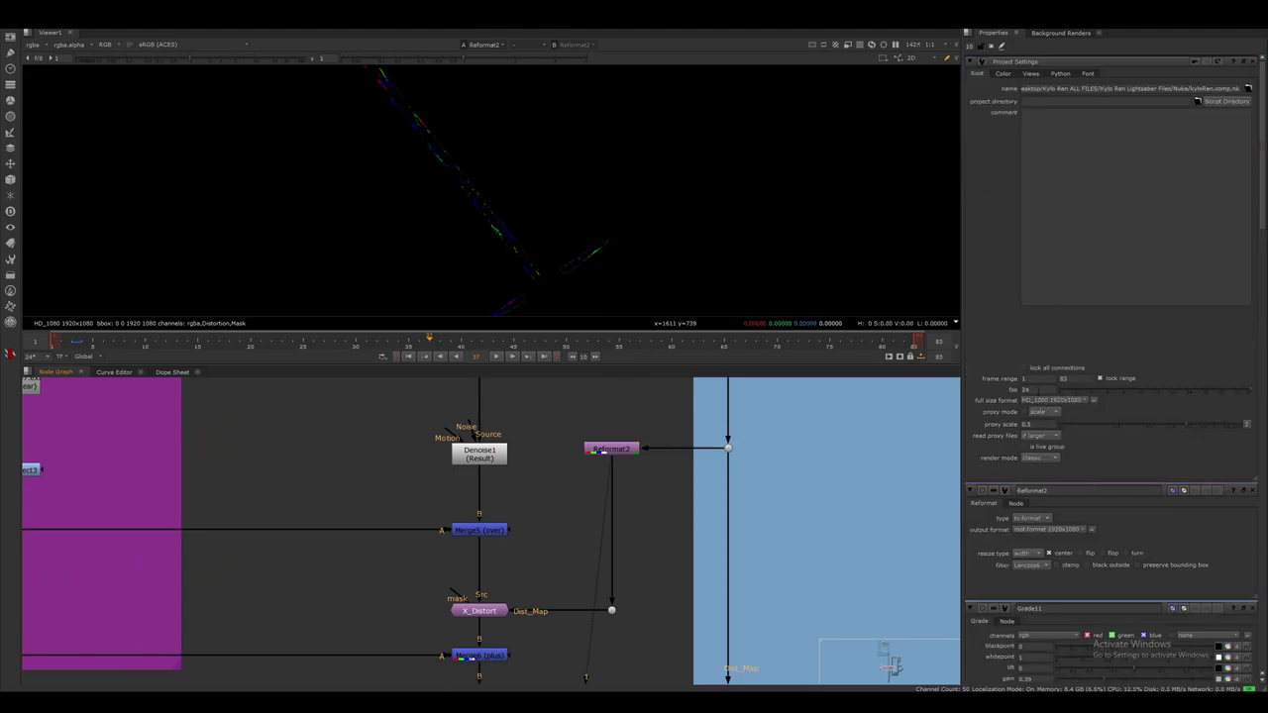
double_click(621, 451)
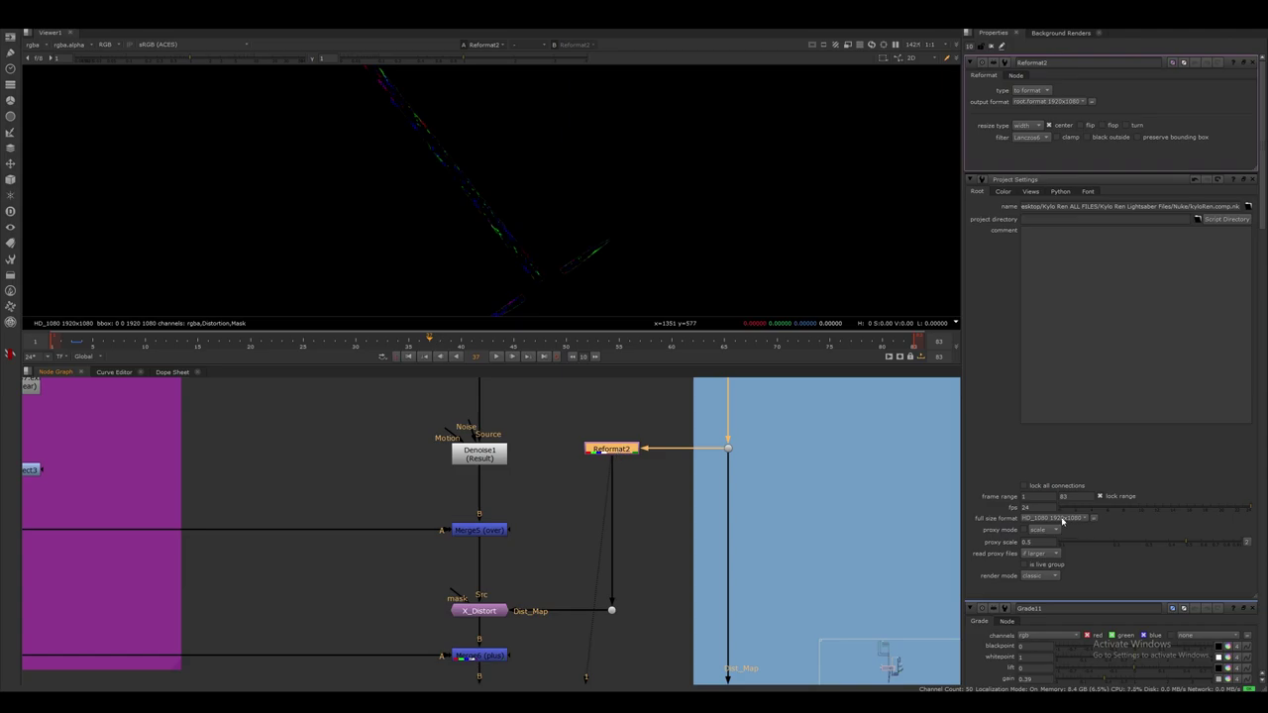
Examine the X_Distort settings in the main comp and play back the distorted result.
double_click(485, 613)
key(1)
middle_drag(538, 581, 603, 555)
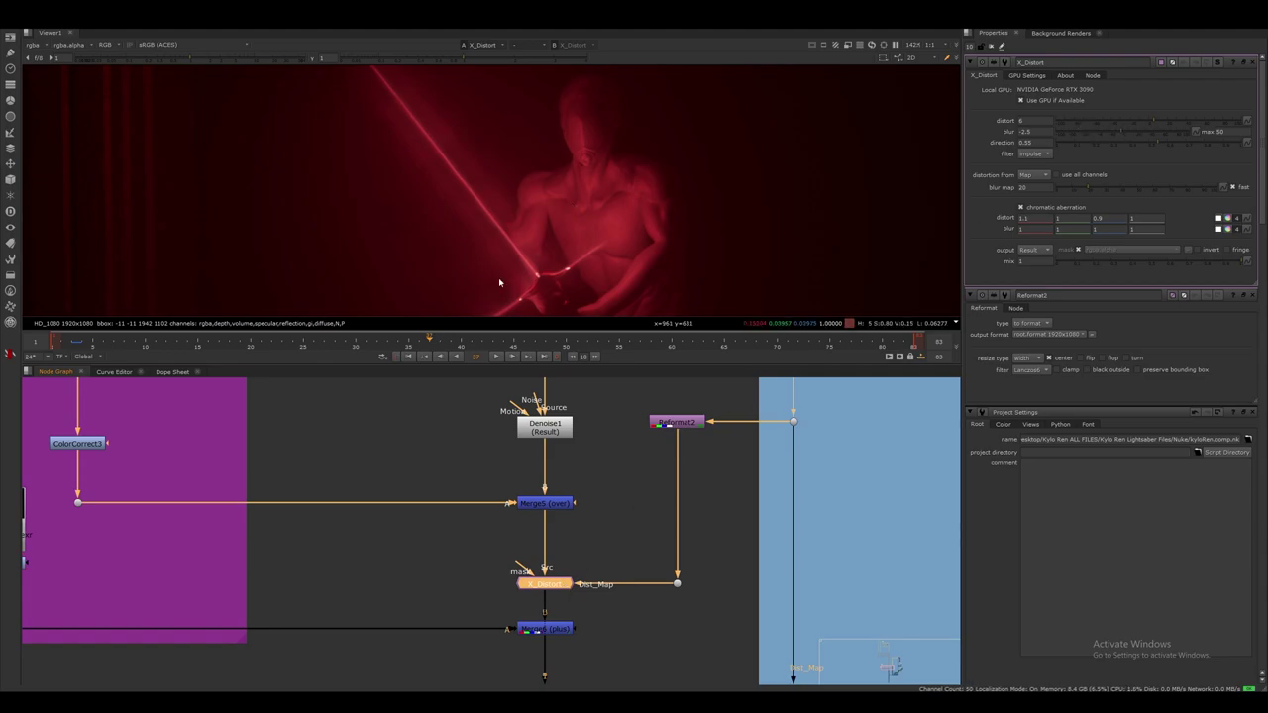
click(497, 357)
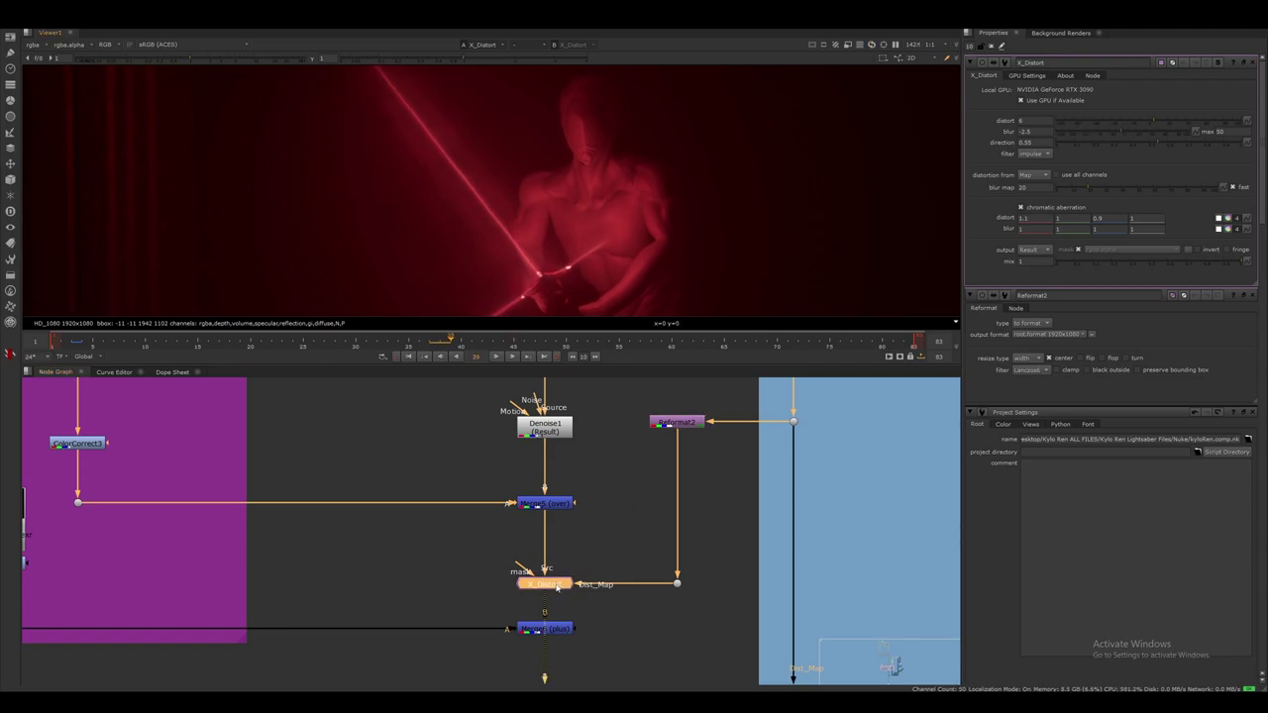
Toggle X_Distort off and on to compare its effect, and view the output of the plus merge below it.
key(d)
key(d)
scroll(625, 548, down, 2)
middle_drag(625, 549, 641, 509)
scroll(602, 575, up, 2)
click(585, 561)
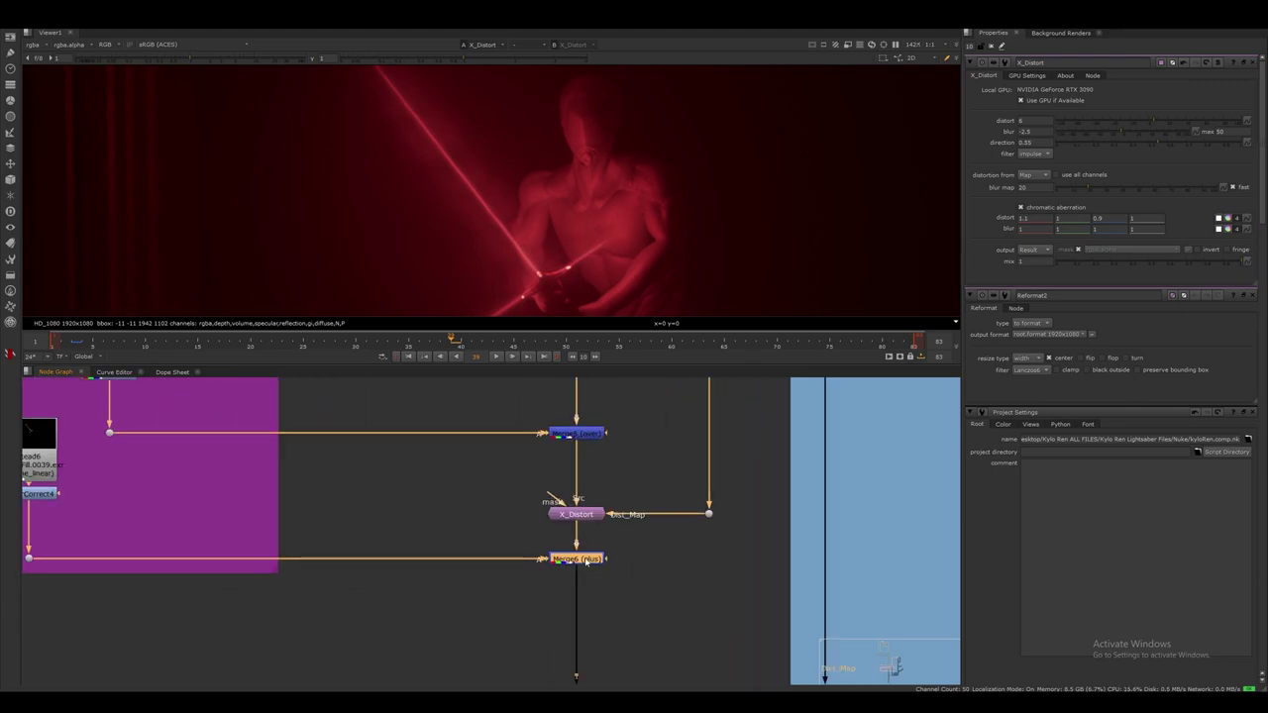
key(1)
Locate X_Distort1 at the end of the FX branch, view its output and open its settings.
scroll(624, 572, down, 3)
middle_drag(654, 634, 515, 479)
scroll(564, 480, up, 2)
scroll(579, 451, down, 2)
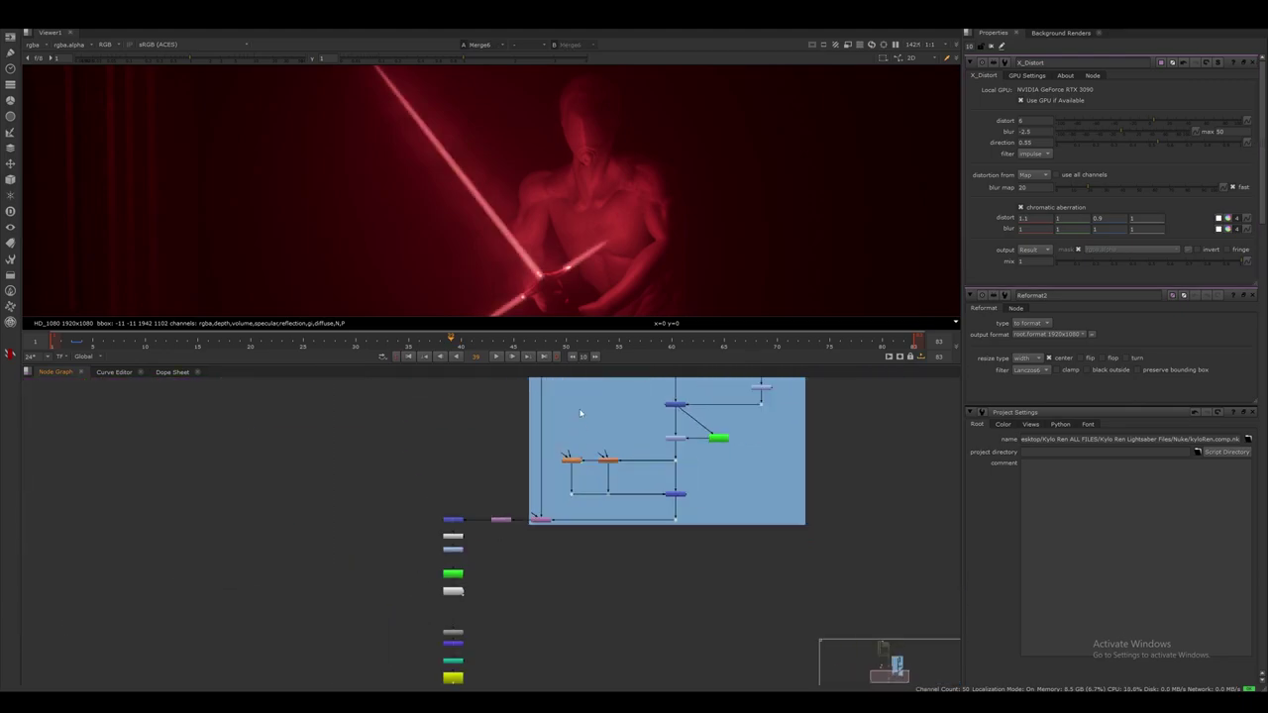
scroll(585, 456, up, 6)
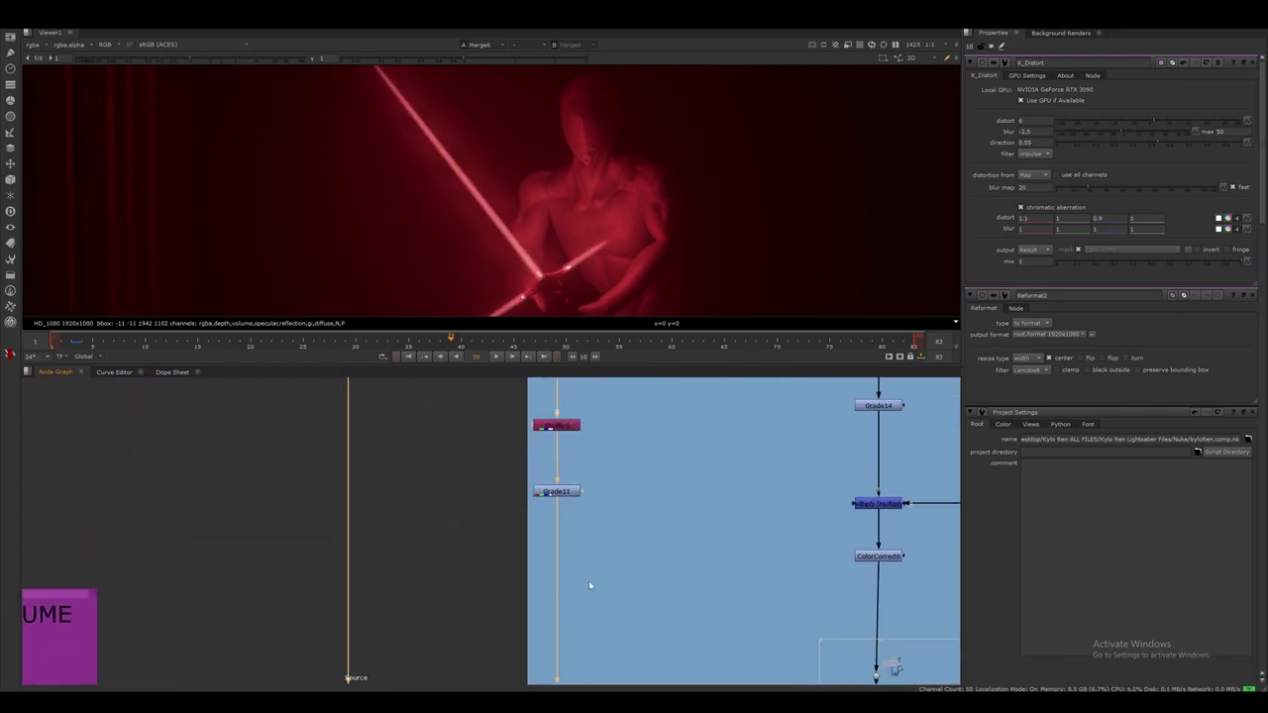
scroll(588, 582, down, 2)
middle_drag(600, 554, 600, 411)
scroll(590, 615, up, 4)
click(601, 478)
key(1)
double_click(600, 477)
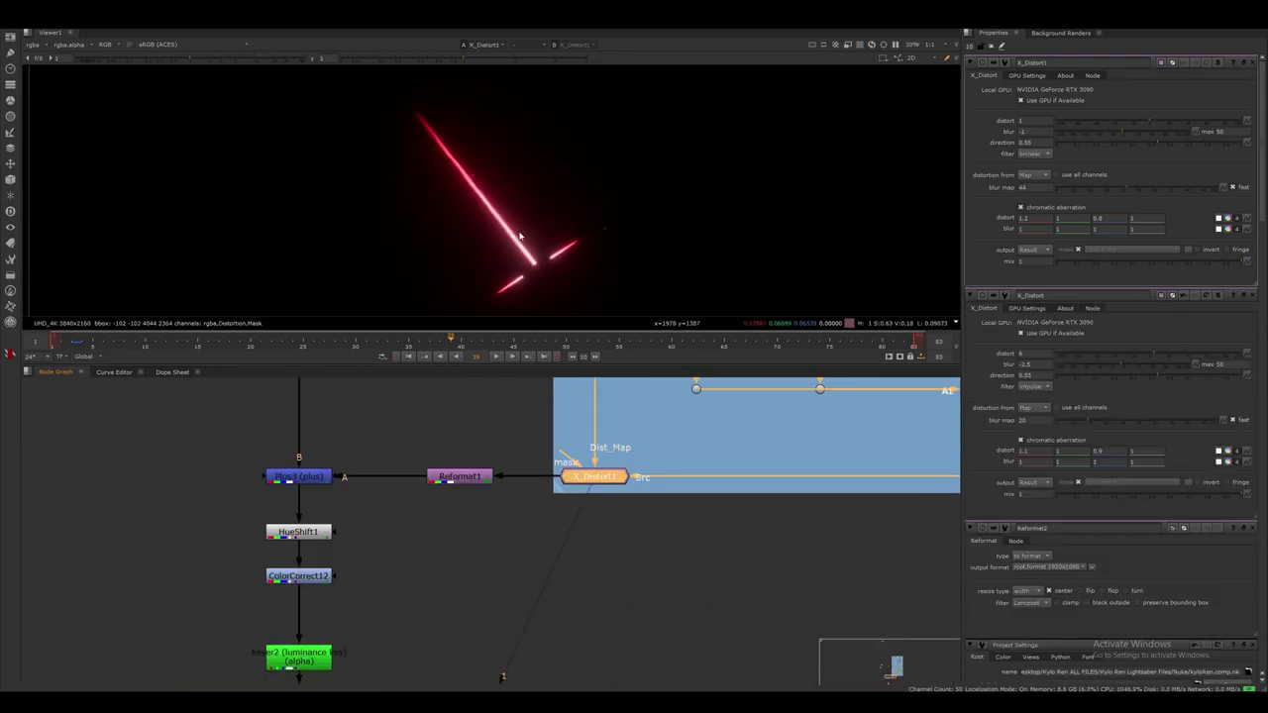
Trace the distortion map feeding X_Distort1 and play back the distorted lightsaber.
scroll(518, 237, down, 4)
scroll(600, 419, down, 4)
middle_drag(601, 419, 617, 538)
scroll(617, 421, down, 4)
middle_drag(617, 619, 623, 539)
scroll(622, 539, up, 4)
scroll(622, 539, up, 2)
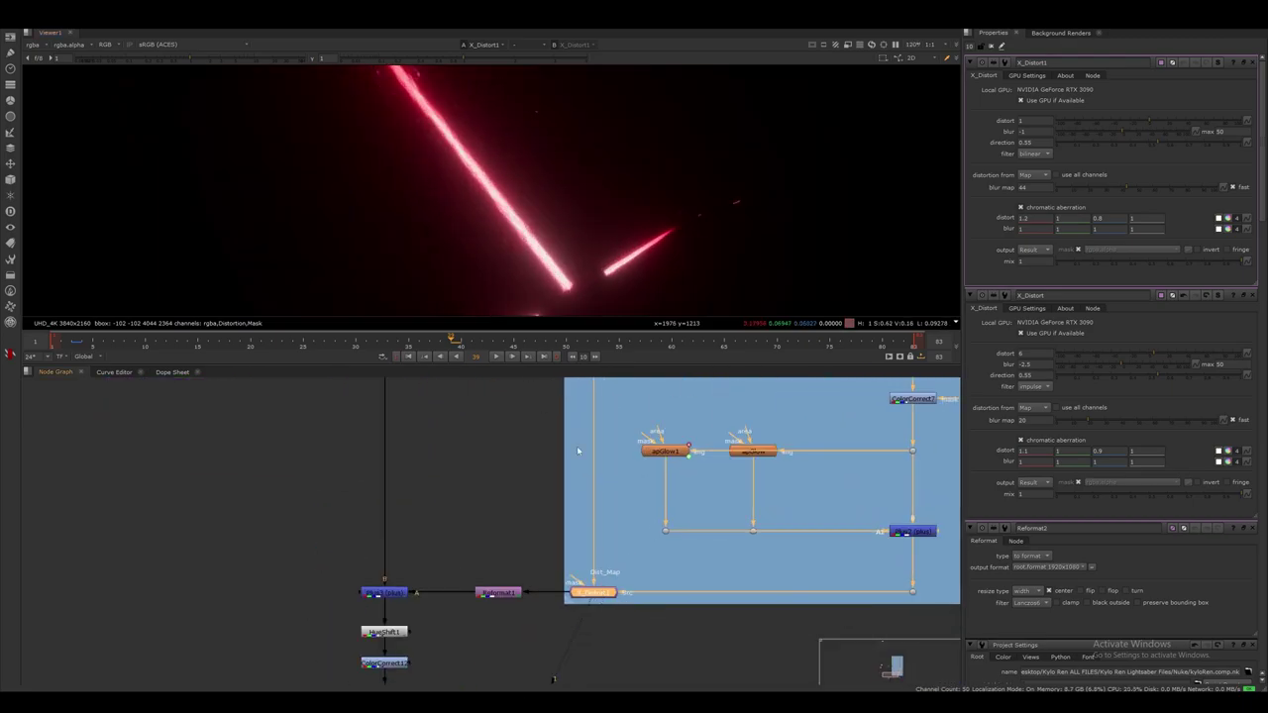
click(496, 358)
Examine the Reformat1 settings and output, and view the Plus3 merge of the FX branch over the main comp.
click(627, 541)
middle_drag(485, 606, 634, 548)
scroll(634, 549, up, 1)
double_click(647, 537)
key(1)
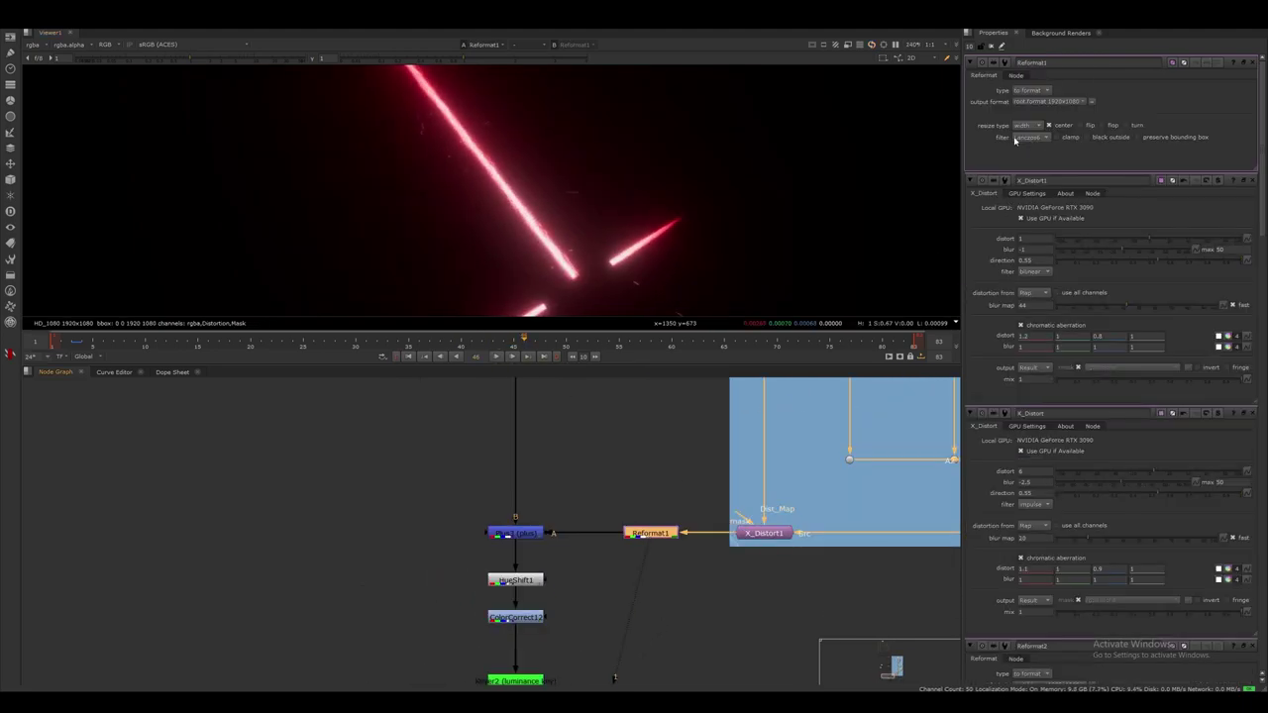
click(515, 533)
key(1)
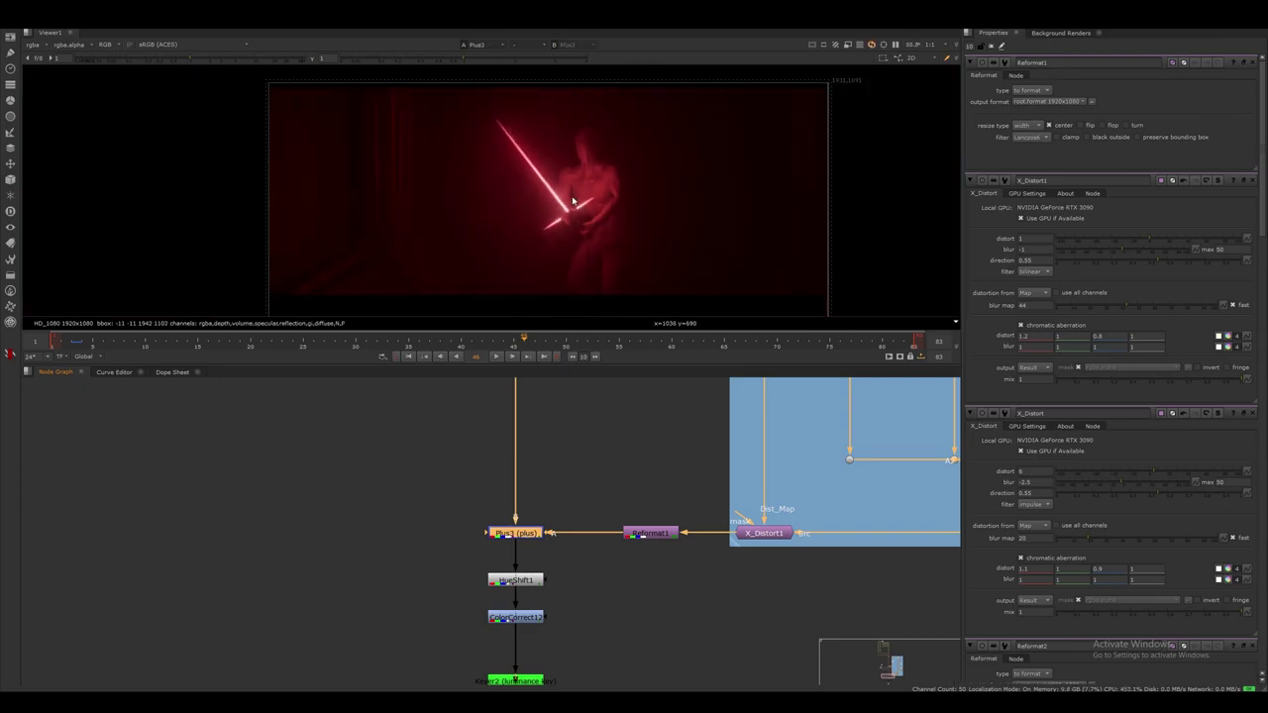
Examine the HueShift1 settings and compare the image with and without the hue shift.
middle_drag(589, 593, 634, 517)
double_click(560, 505)
key(1)
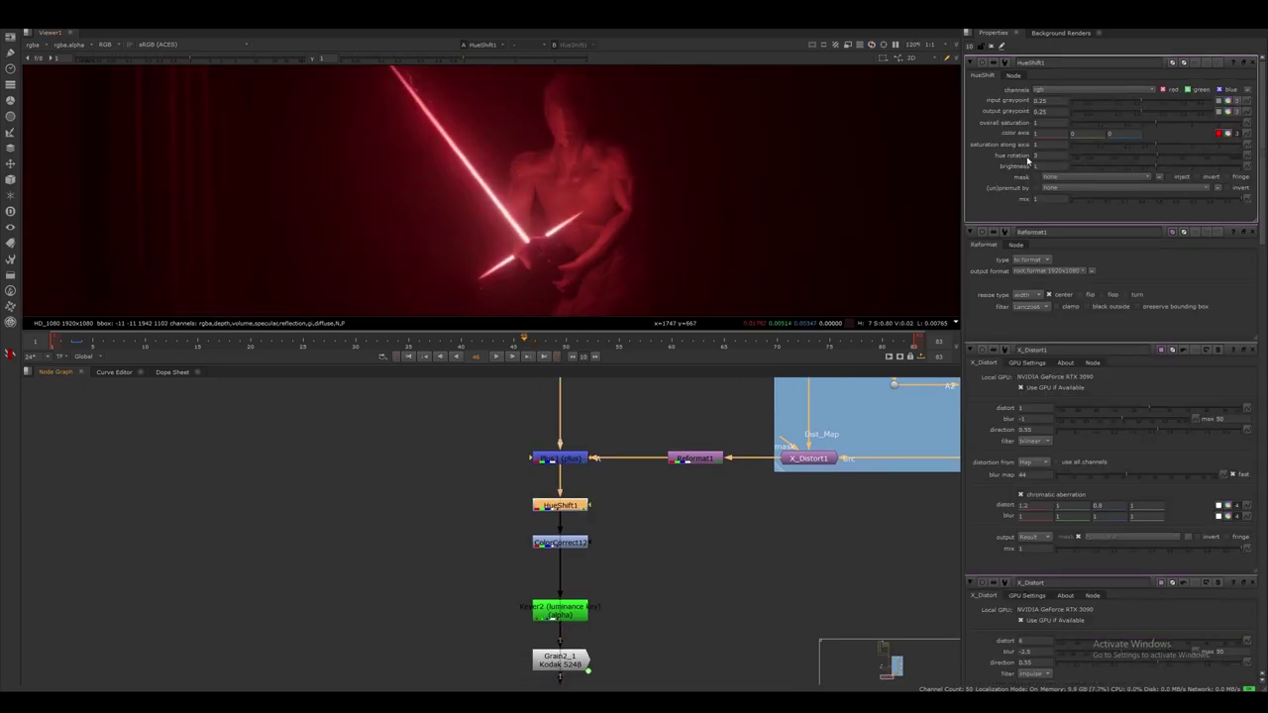
key(d)
Check the ColorCorrect12 settings and output, and delete the node from the comp.
double_click(561, 542)
key(1)
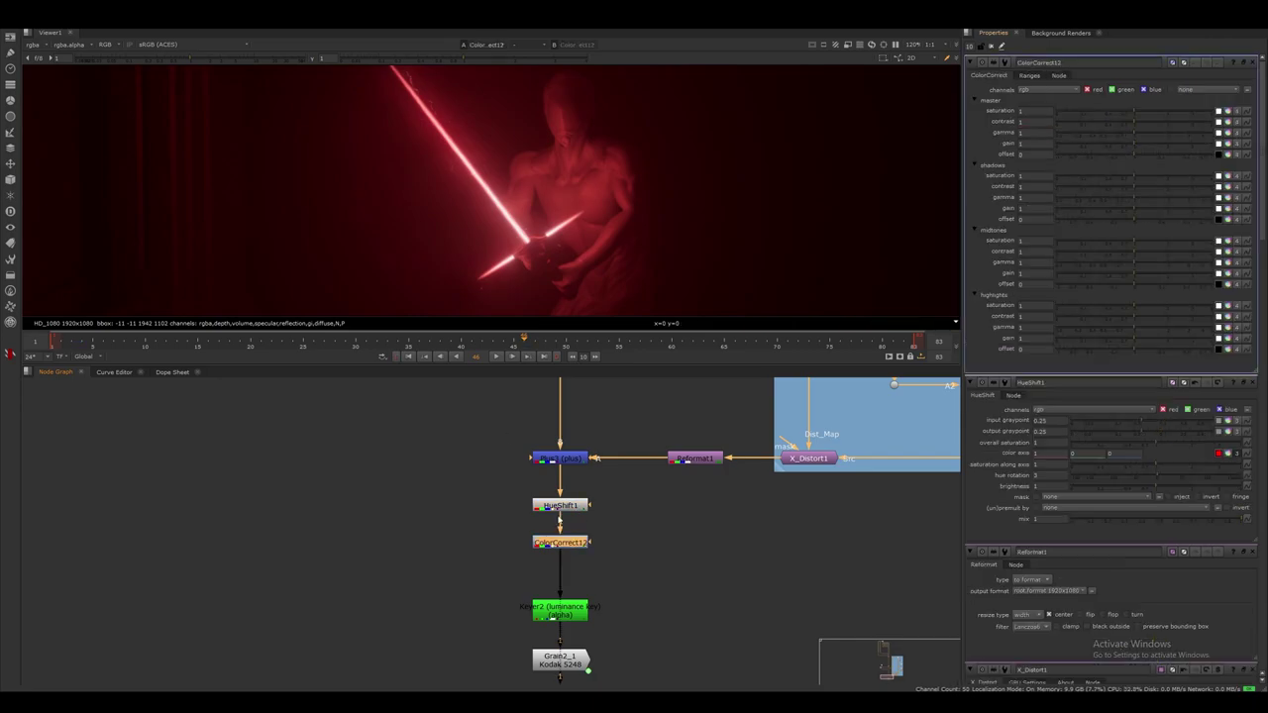
Examine the Keyer2 luminance key and the Grain2_1 settings, viewing the output of each node.
double_click(591, 569)
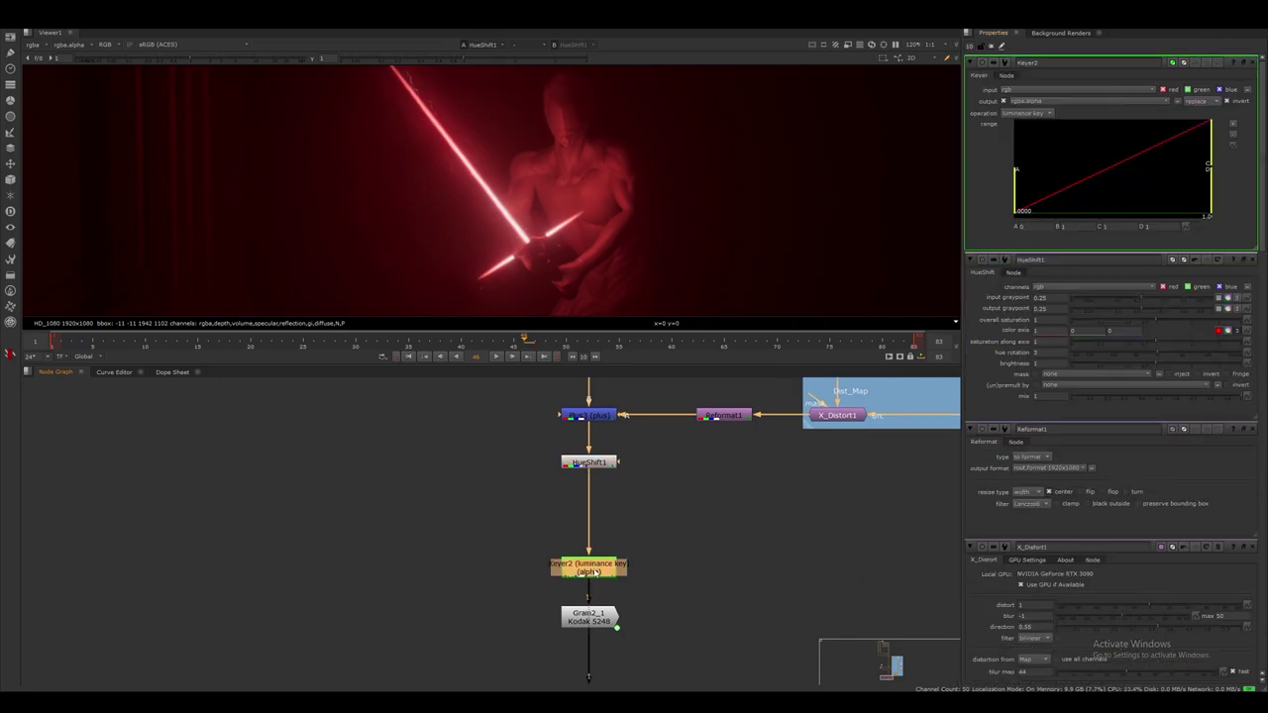
key(1)
scroll(541, 244, down, 4)
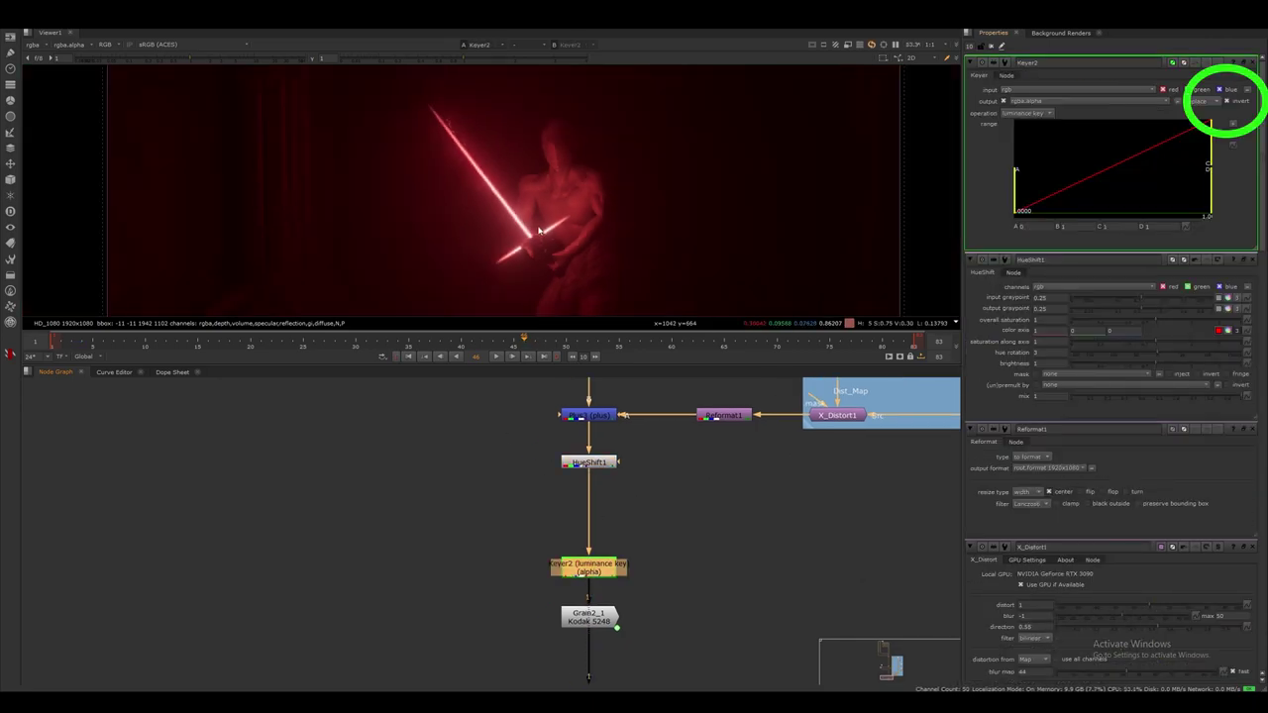
click(613, 585)
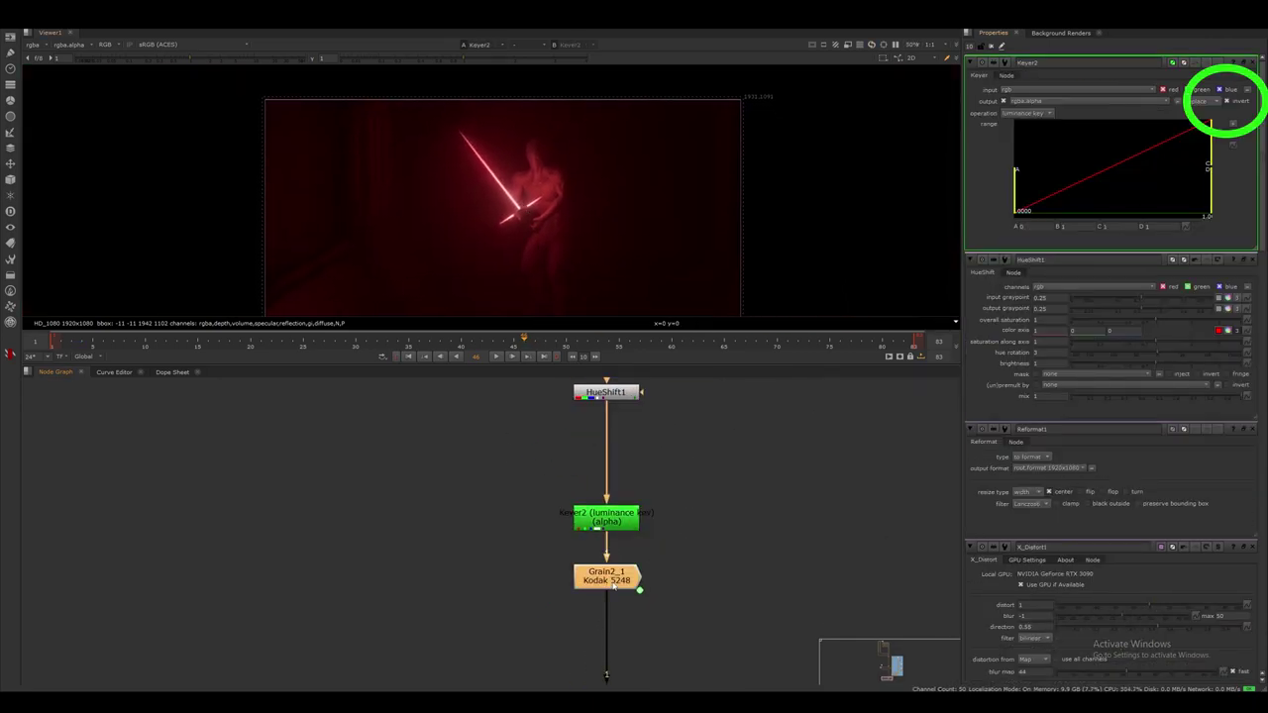
double_click(612, 583)
key(1)
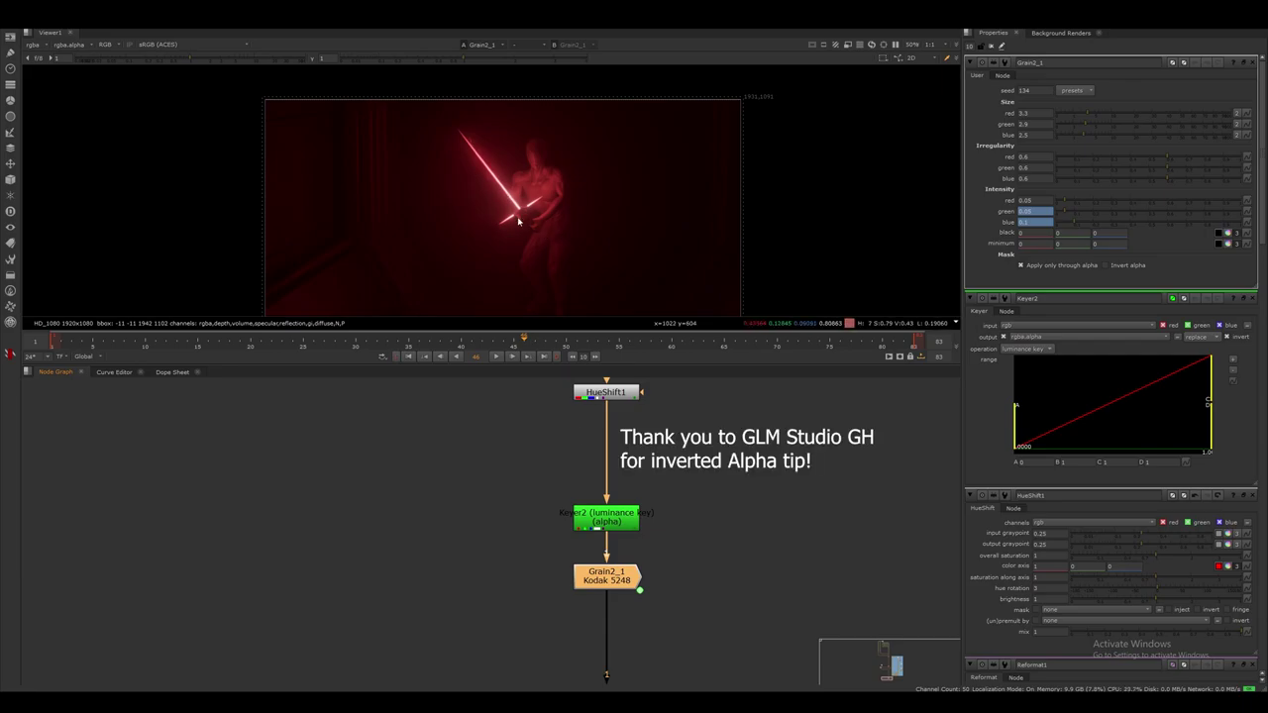
Reopen the Keyer2 settings and check the invert option of its alpha output.
double_click(618, 528)
click(1228, 102)
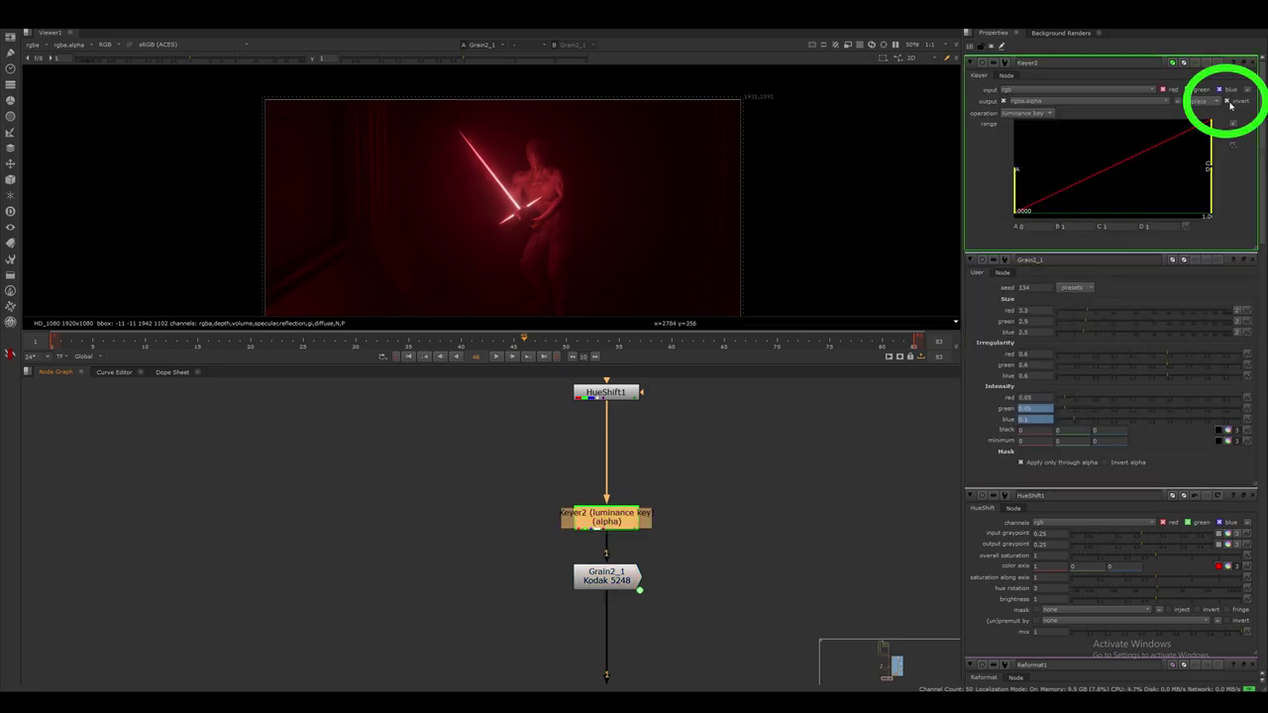
click(761, 483)
Reopen the Grain2_1 settings and compare the image close up with and without the grain.
double_click(616, 578)
scroll(470, 171, up, 5)
key(d)
scroll(706, 610, down, 2)
middle_drag(706, 614, 702, 472)
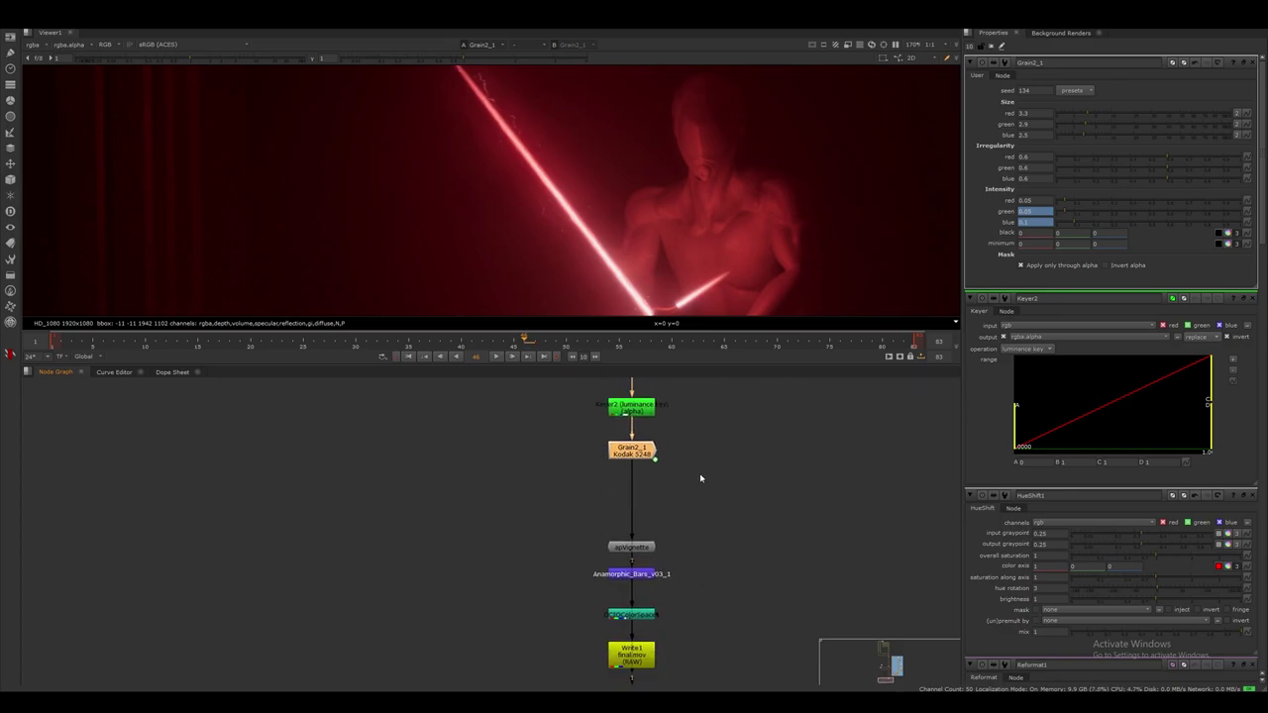
Examine the apVignette settings and compare the full frame with and without the vignette.
scroll(675, 537, up, 3)
double_click(624, 553)
key(1)
click(625, 506)
scroll(646, 196, down, 5)
scroll(644, 210, down, 3)
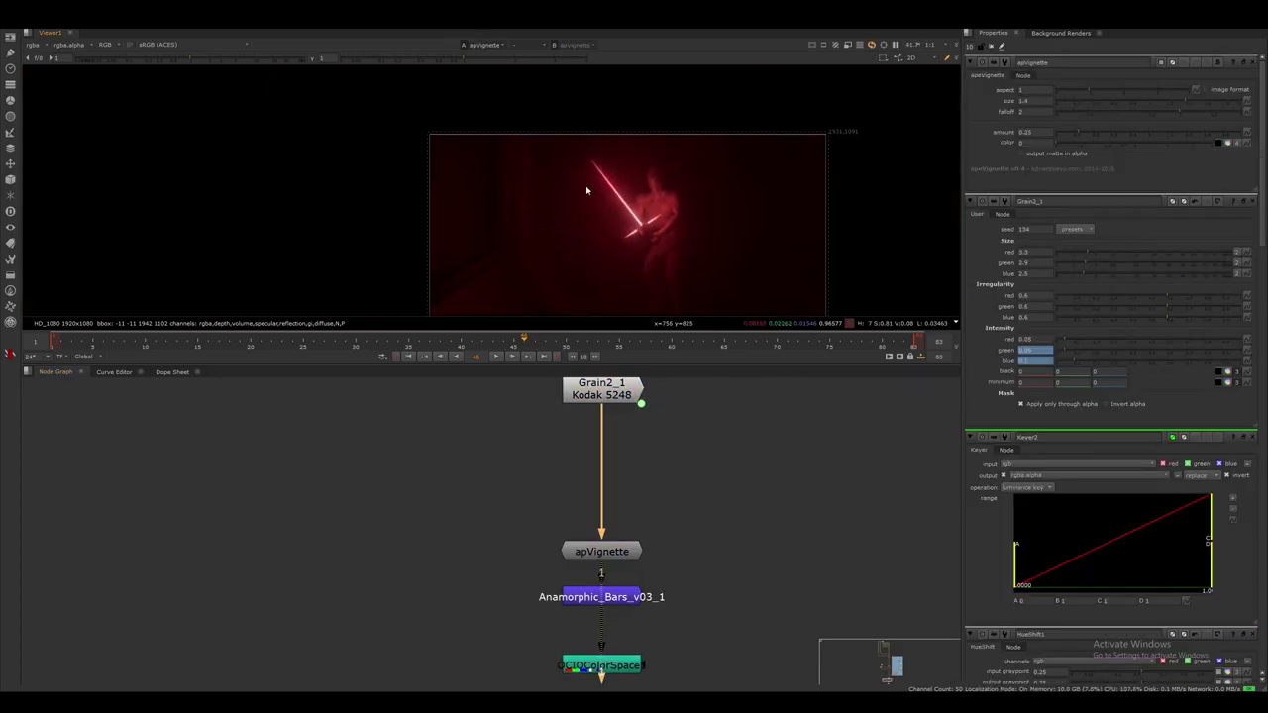
key(d)
Examine the Anamorphic_Bars_v03_1 settings and view the letterboxed frame.
middle_drag(663, 567, 673, 532)
double_click(634, 562)
key(1)
click(639, 495)
scroll(584, 211, down, 3)
middle_drag(590, 200, 581, 227)
scroll(580, 227, up, 2)
scroll(716, 526, down, 2)
Examine the OCIOColorSpace1 input and output color spaces and the Write1 movie settings, including the raw data option.
double_click(642, 539)
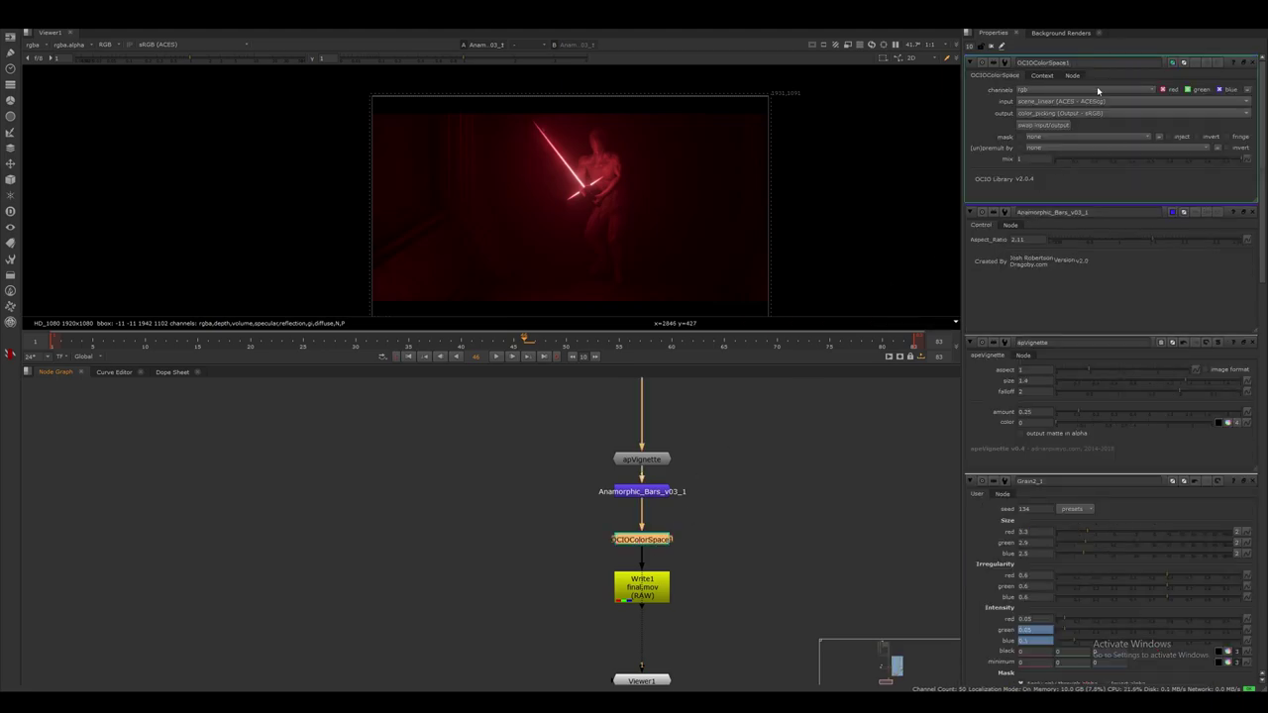
middle_drag(723, 581, 744, 558)
double_click(664, 563)
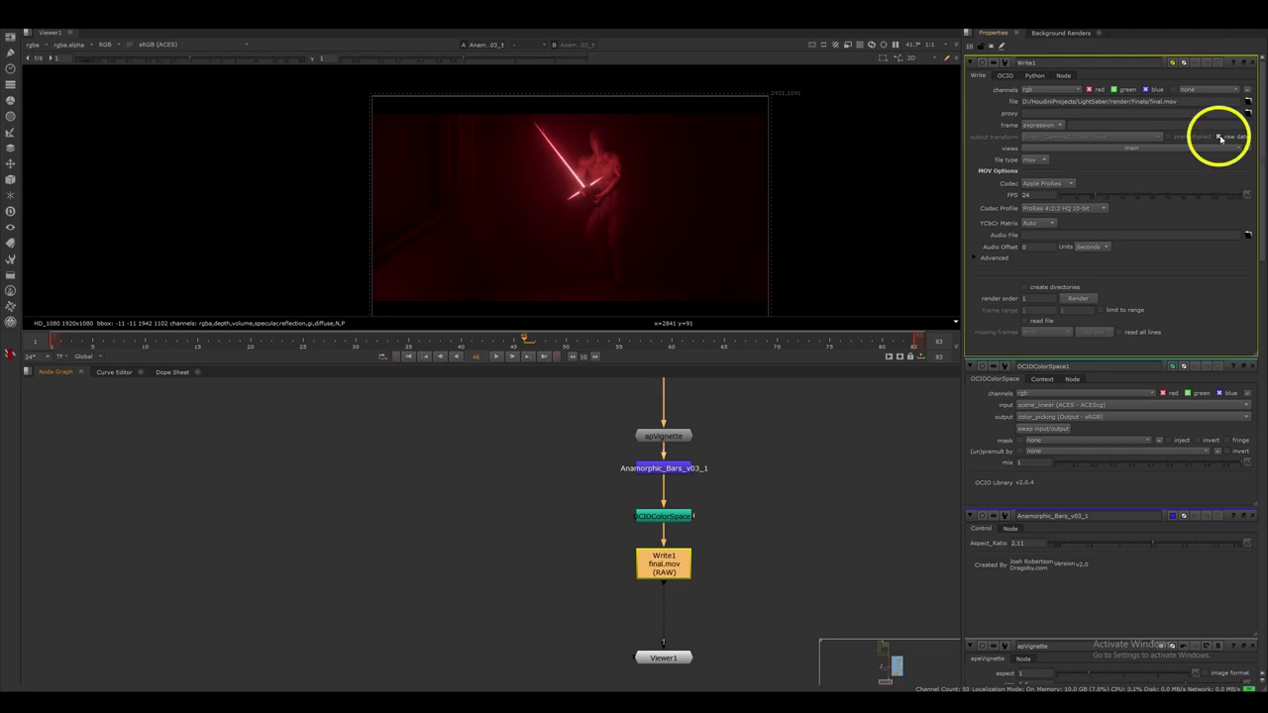
click(763, 452)
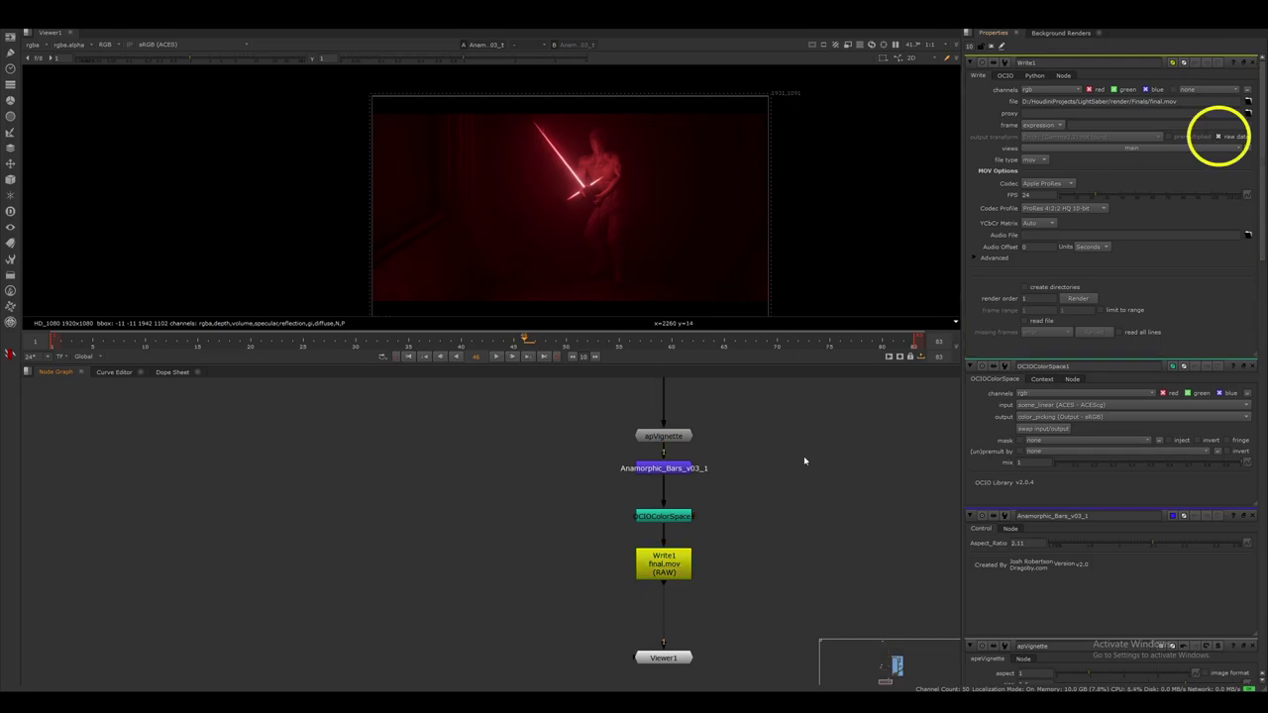
scroll(698, 460, down, 2)
middle_drag(805, 459, 677, 482)
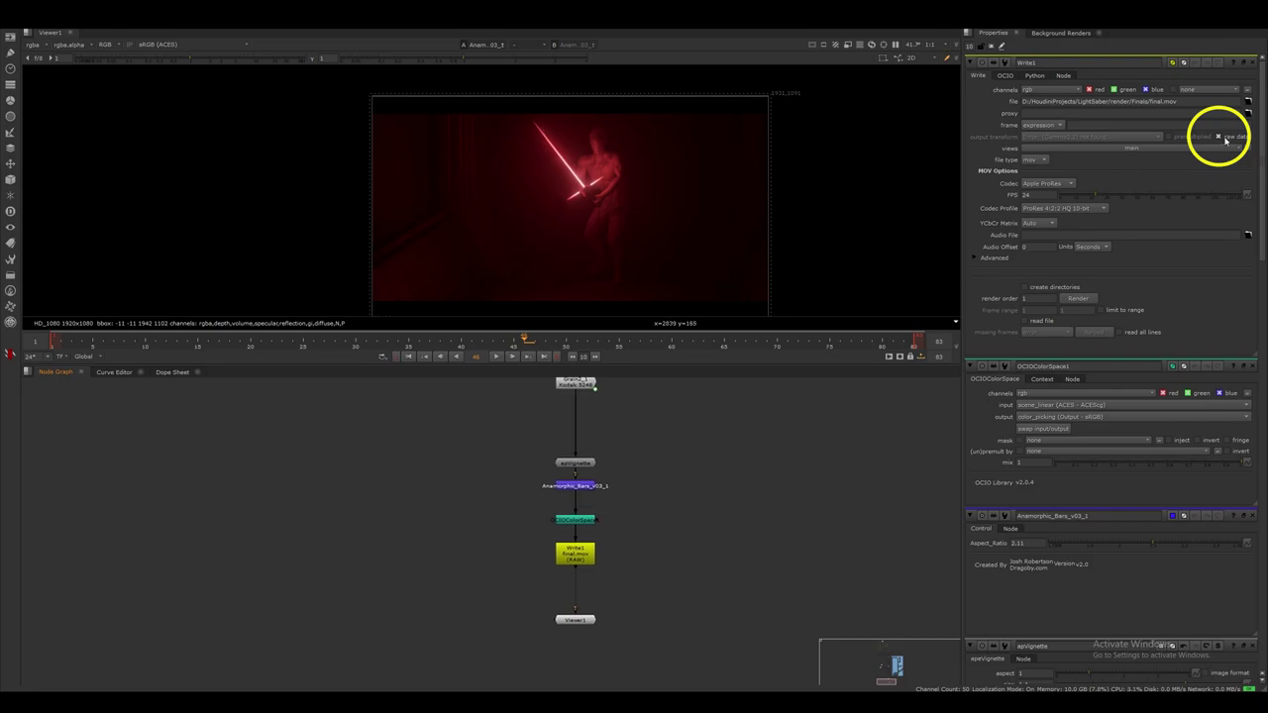